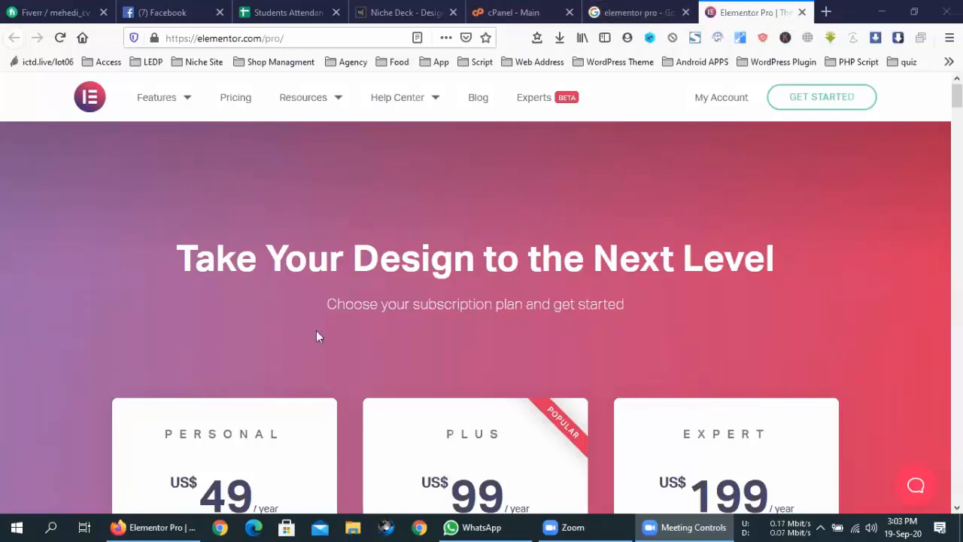
- Open the Elementor pricing page and compare the Free, Personal, Plus and Expert plan cards
{"action": "scroll", "coordinate": [463, 314], "scroll_direction": "down", "scroll_amount": 5}
{"action": "scroll", "coordinate": [343, 301], "scroll_direction": "up", "scroll_amount": 1}
{"action": "scroll", "coordinate": [342, 302], "scroll_direction": "up", "scroll_amount": 4}
{"action": "left_click", "coordinate": [240, 102]}
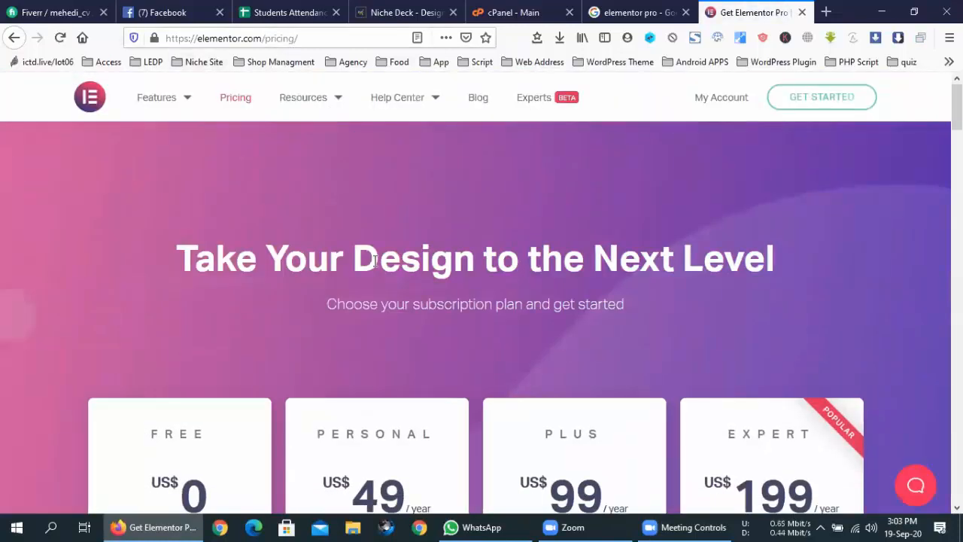
{"action": "scroll", "coordinate": [373, 261], "scroll_direction": "down", "scroll_amount": 5}
{"action": "scroll", "coordinate": [376, 254], "scroll_direction": "up", "scroll_amount": 3}
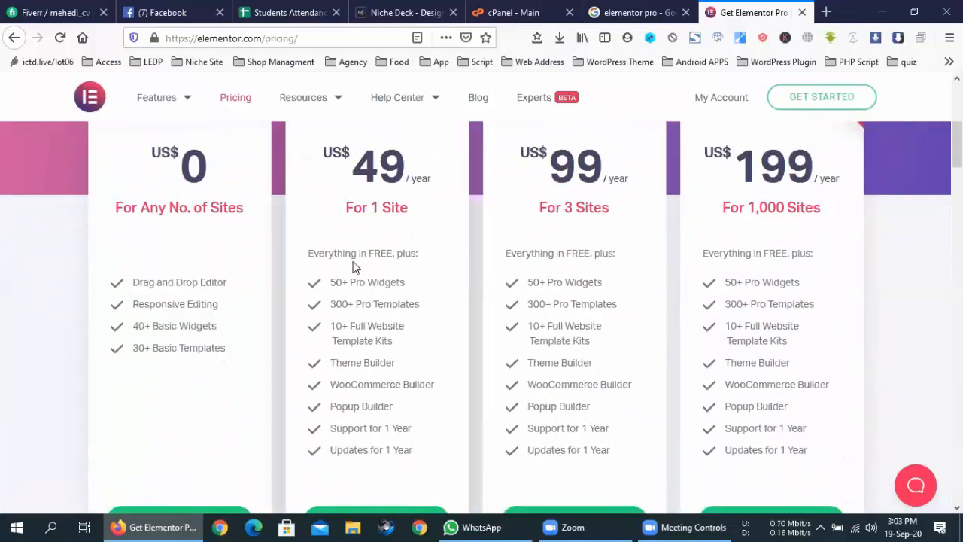
{"action": "left_click_drag", "start_coordinate": [152, 219], "coordinate": [217, 219]}
{"action": "left_click", "coordinate": [217, 219]}
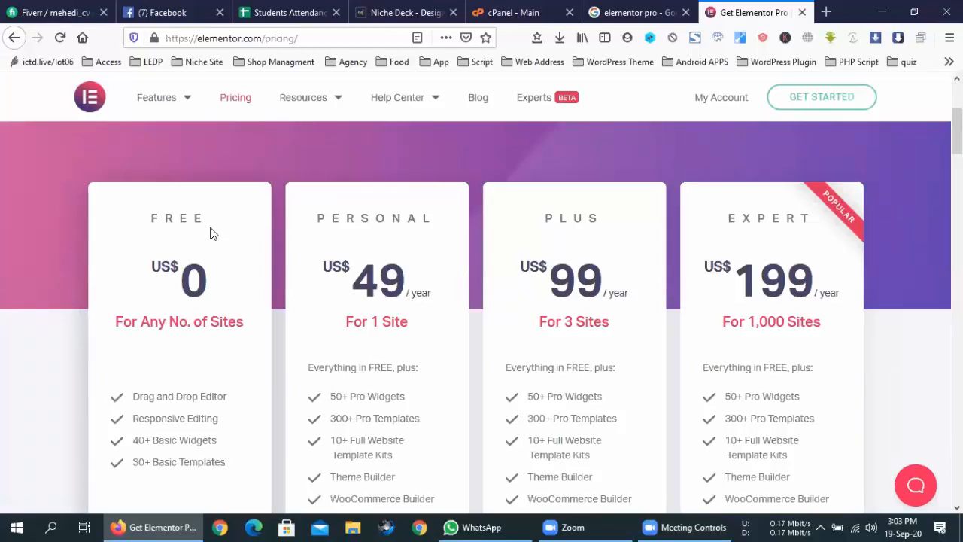
{"action": "scroll", "coordinate": [211, 233], "scroll_direction": "down", "scroll_amount": 2}
{"action": "left_click_drag", "start_coordinate": [134, 253], "coordinate": [229, 254]}
{"action": "left_click", "coordinate": [202, 273]}
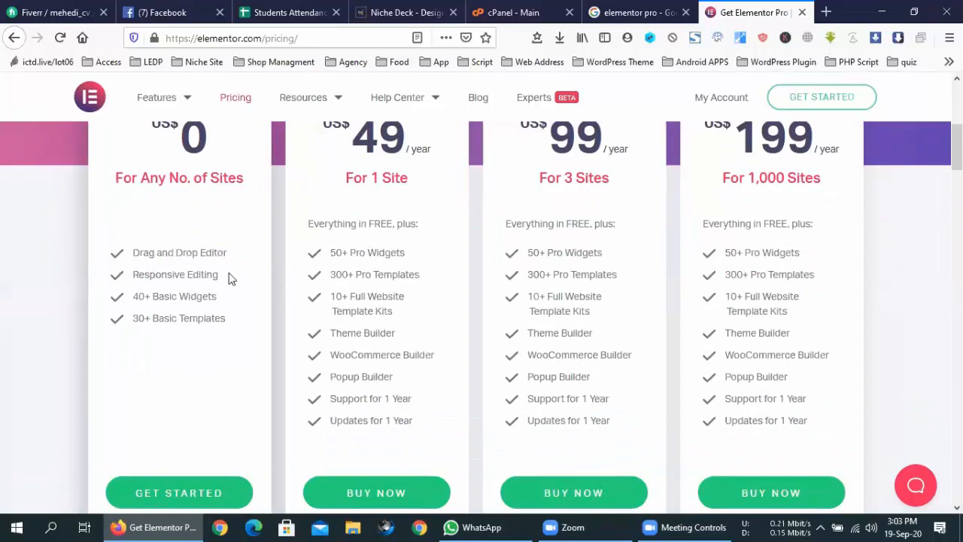
{"action": "left_click_drag", "start_coordinate": [132, 298], "coordinate": [217, 301]}
{"action": "left_click_drag", "start_coordinate": [133, 319], "coordinate": [233, 322]}
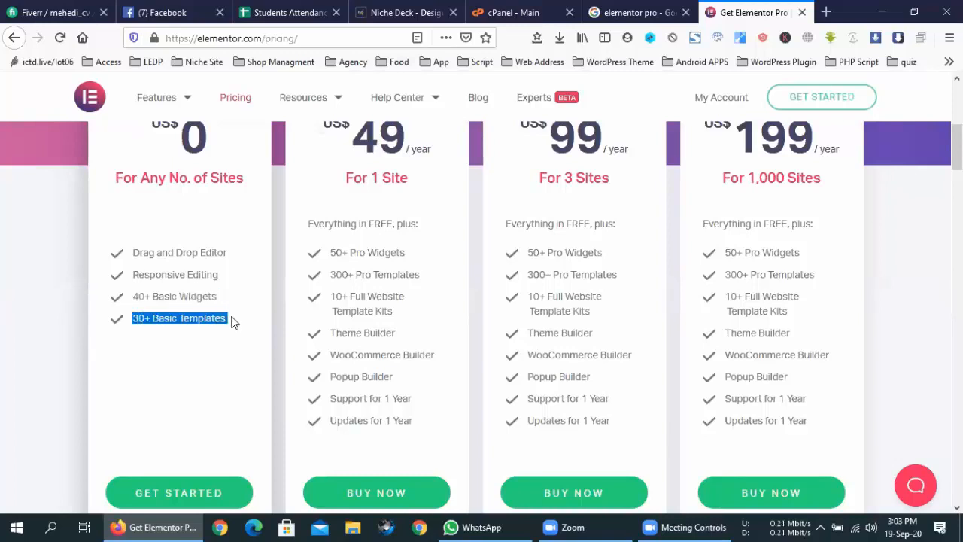
{"action": "left_click", "coordinate": [360, 241]}
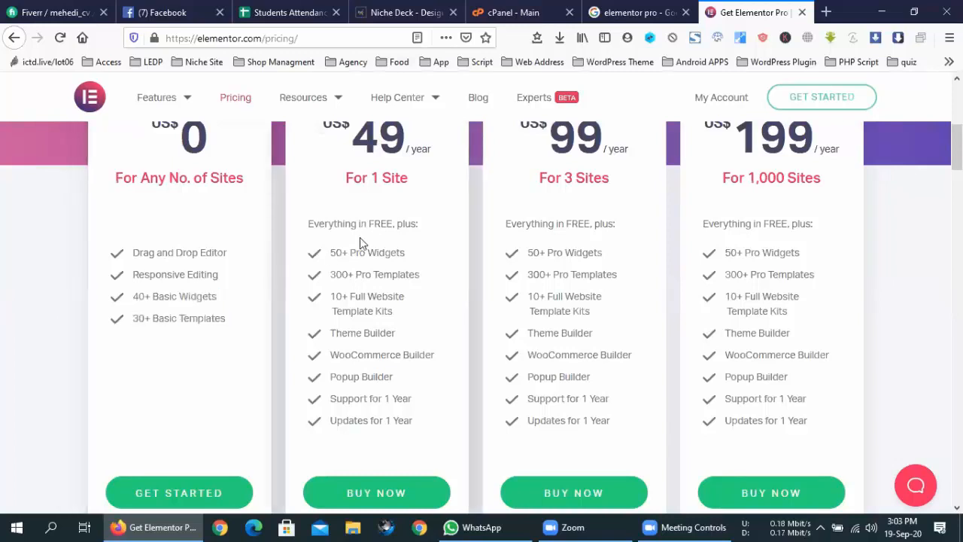
{"action": "mouse_move", "coordinate": [308, 224]}
{"action": "left_mouse_down"}
{"action": "mouse_move", "coordinate": [415, 224]}
{"action": "mouse_move", "coordinate": [308, 223]}
{"action": "left_mouse_up"}
{"action": "left_click", "coordinate": [416, 225]}
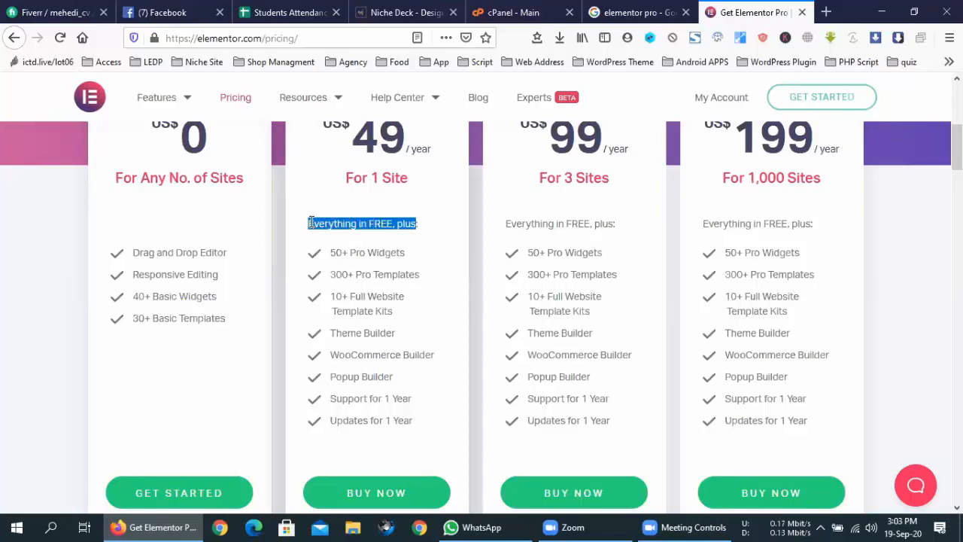
{"action": "left_click", "coordinate": [345, 226]}
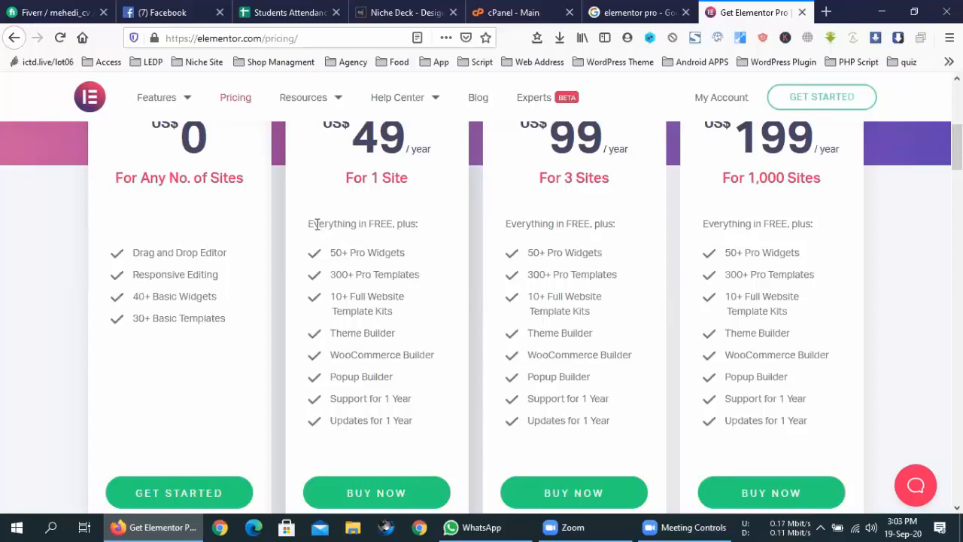
{"action": "left_click_drag", "start_coordinate": [311, 224], "coordinate": [404, 224]}
{"action": "left_click", "coordinate": [403, 223]}
- Open the Resources > Add-ons page in a new tab and switch to it
{"action": "mouse_move", "coordinate": [323, 99]}
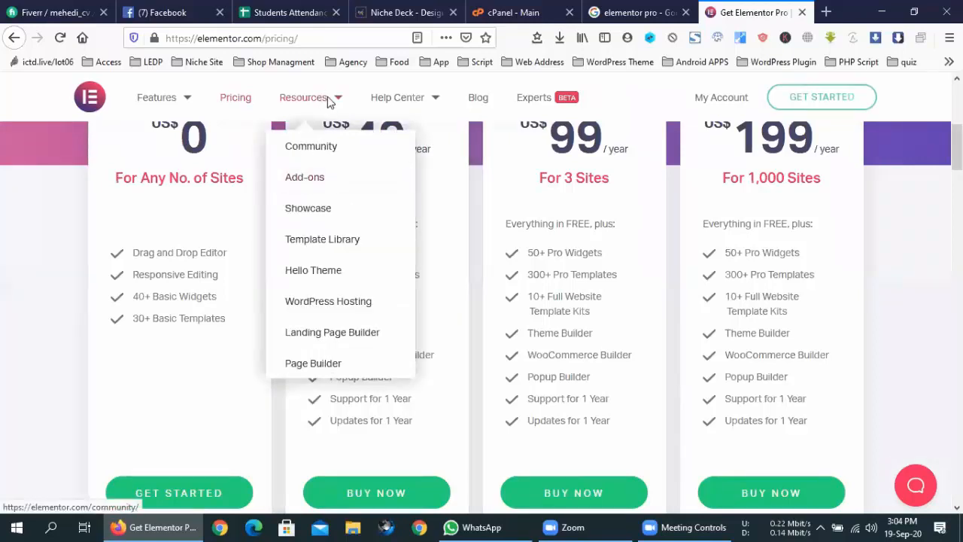
{"action": "right_click", "coordinate": [313, 182]}
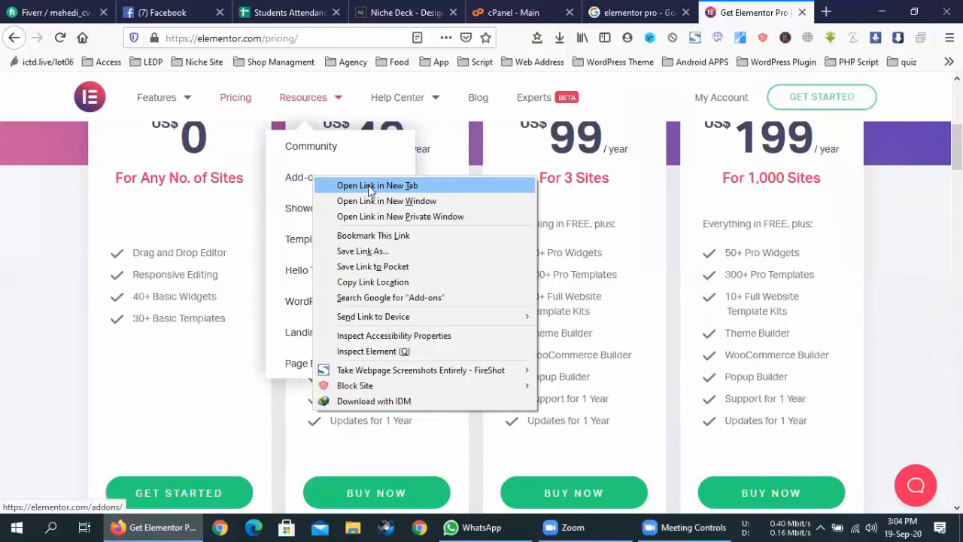
{"action": "left_click", "coordinate": [368, 186]}
{"action": "left_click", "coordinate": [727, 7]}
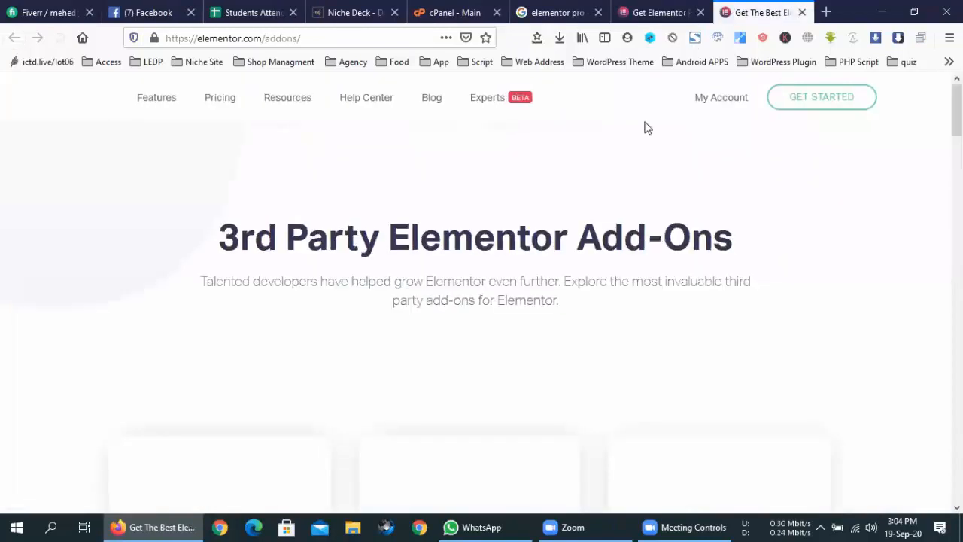
- Browse the add-ons list (Happy Addons, Element Pack, ACF Frontend), then return to the pricing tab
{"action": "scroll", "coordinate": [489, 286], "scroll_direction": "down", "scroll_amount": 1}
{"action": "scroll", "coordinate": [489, 286], "scroll_direction": "up", "scroll_amount": 1}
{"action": "left_click_drag", "start_coordinate": [410, 237], "coordinate": [651, 240]}
{"action": "scroll", "coordinate": [582, 165], "scroll_direction": "down", "scroll_amount": 3}
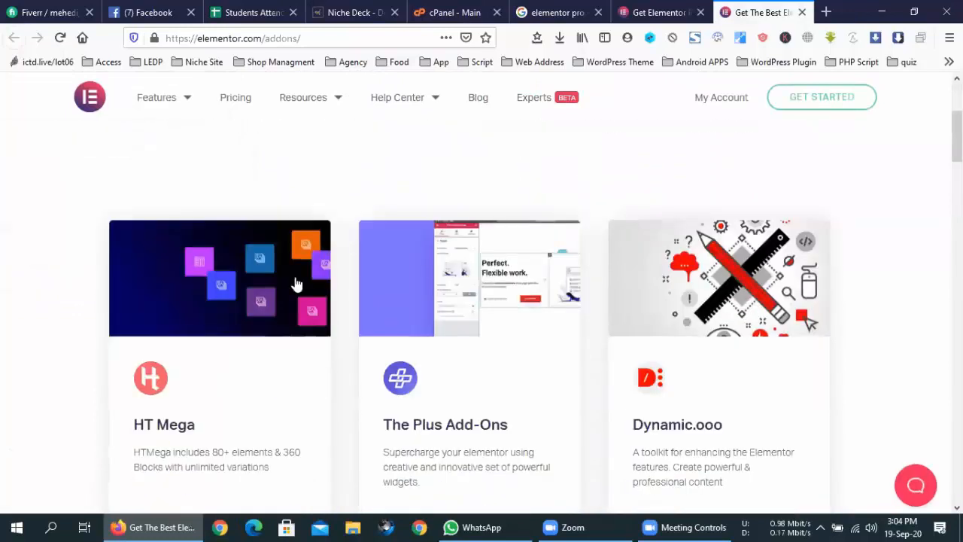
{"action": "scroll", "coordinate": [215, 262], "scroll_direction": "down", "scroll_amount": 3}
{"action": "scroll", "coordinate": [296, 295], "scroll_direction": "down", "scroll_amount": 3}
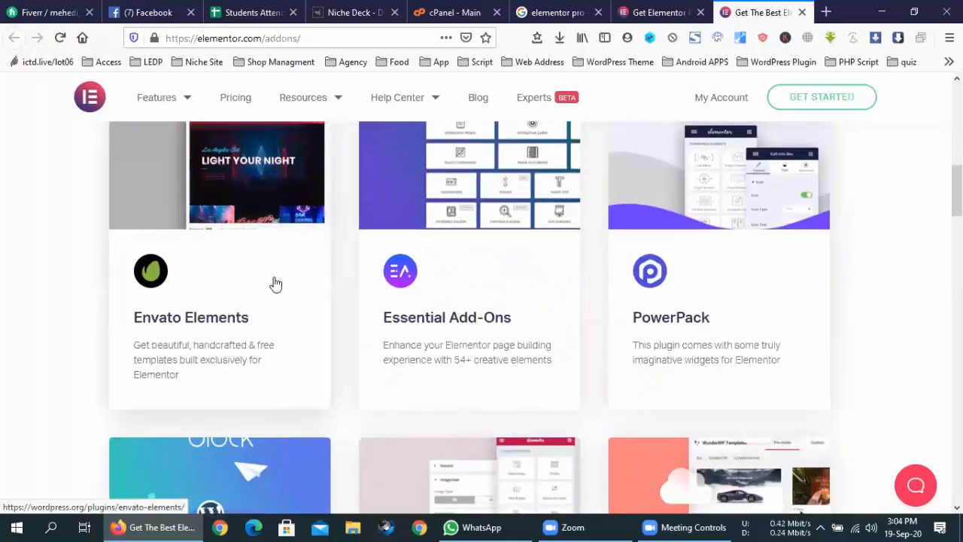
{"action": "scroll", "coordinate": [275, 283], "scroll_direction": "down", "scroll_amount": 3}
{"action": "scroll", "coordinate": [275, 283], "scroll_direction": "down", "scroll_amount": 10}
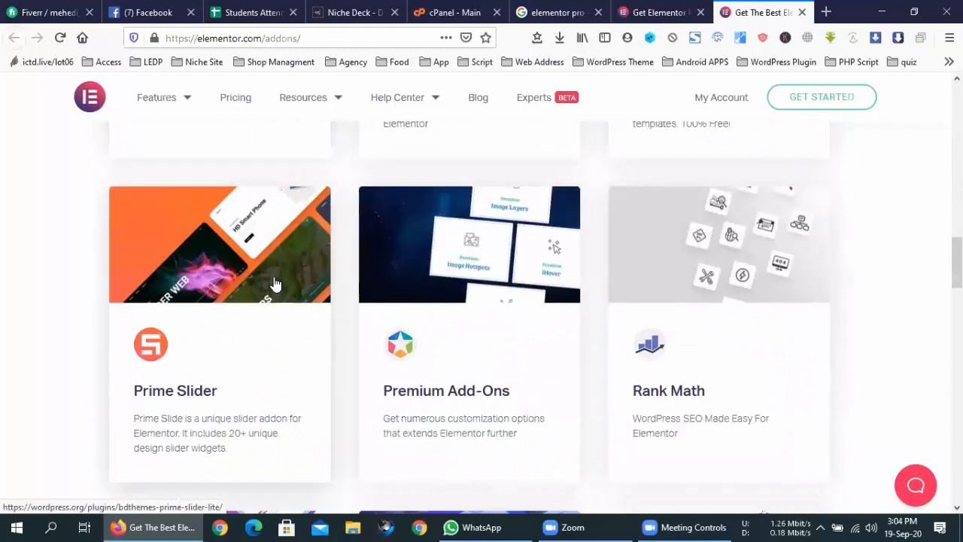
{"action": "scroll", "coordinate": [278, 282], "scroll_direction": "down", "scroll_amount": 4}
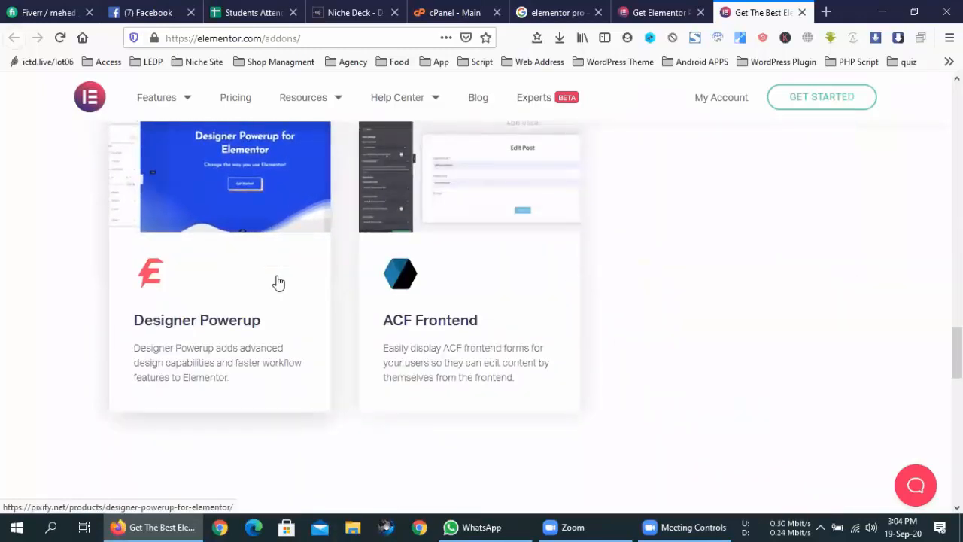
{"action": "scroll", "coordinate": [278, 282], "scroll_direction": "up", "scroll_amount": 3}
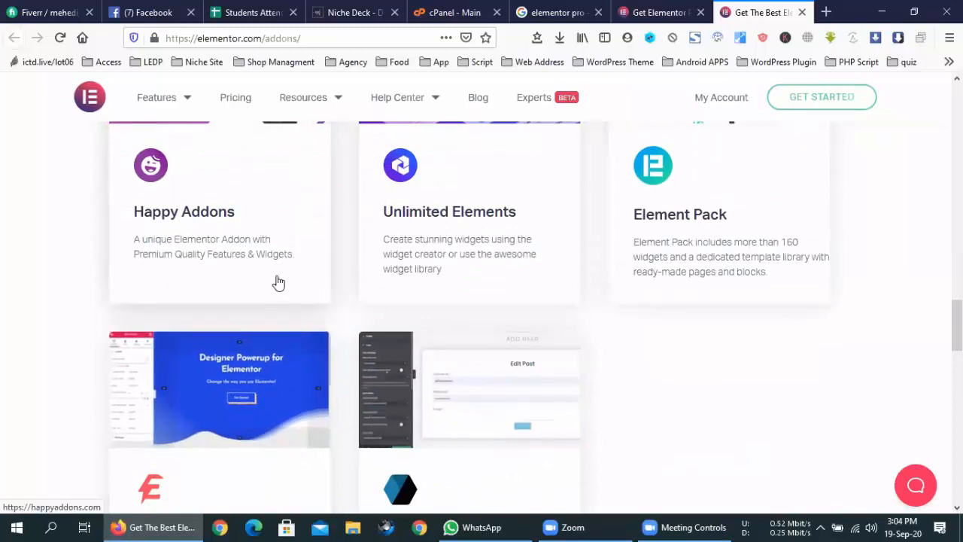
{"action": "scroll", "coordinate": [278, 282], "scroll_direction": "down", "scroll_amount": 1}
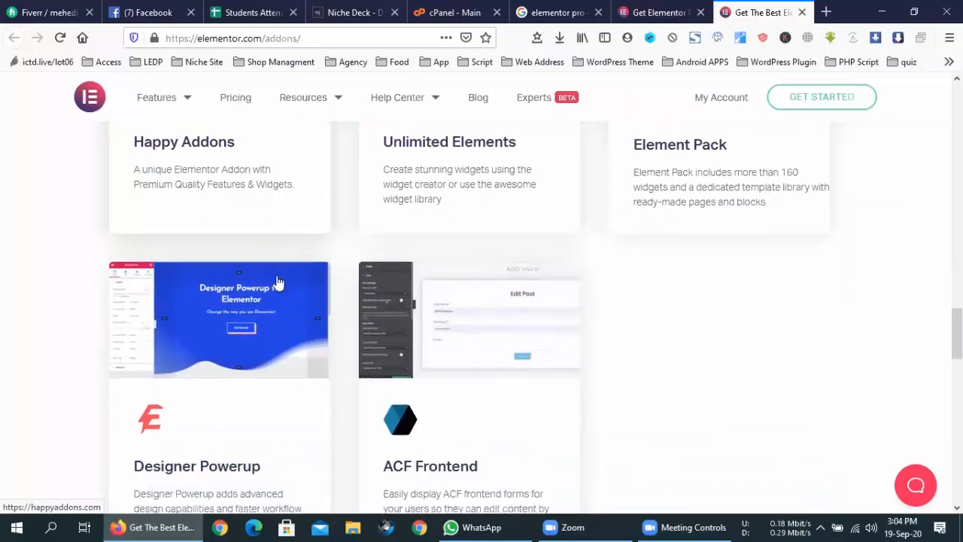
{"action": "scroll", "coordinate": [277, 282], "scroll_direction": "up", "scroll_amount": 4}
{"action": "scroll", "coordinate": [279, 282], "scroll_direction": "down", "scroll_amount": 1}
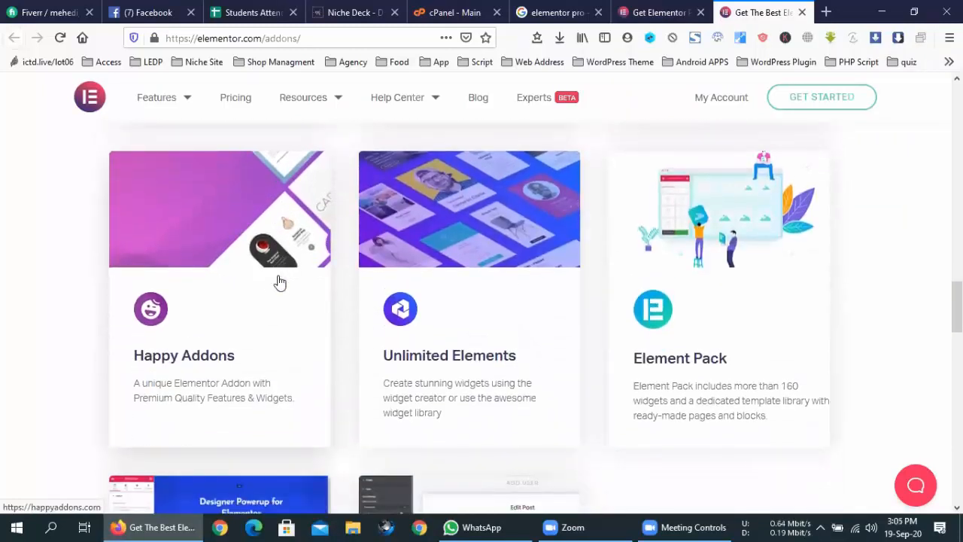
{"action": "scroll", "coordinate": [278, 282], "scroll_direction": "down", "scroll_amount": 3}
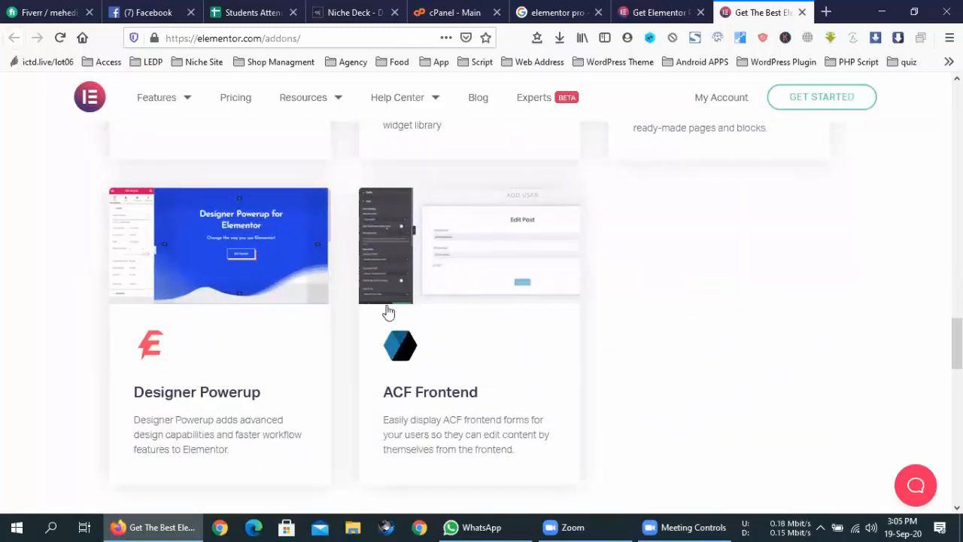
{"action": "scroll", "coordinate": [669, 348], "scroll_direction": "up", "scroll_amount": 9}
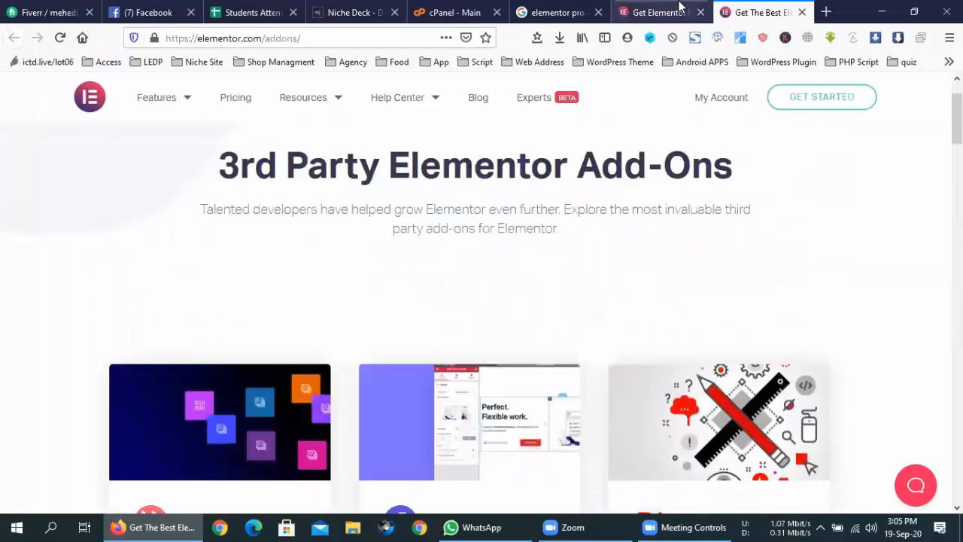
{"action": "left_click", "coordinate": [680, 7]}
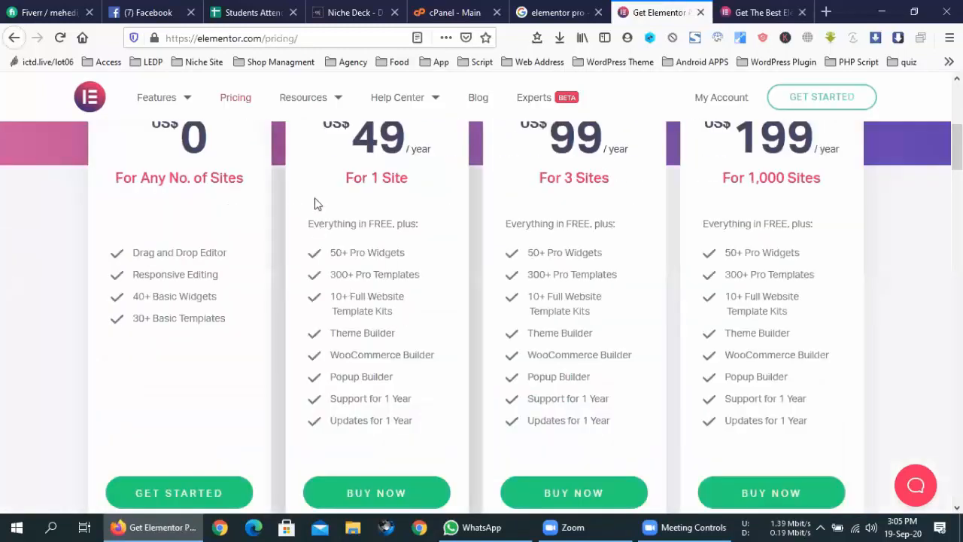
{"action": "left_click_drag", "start_coordinate": [340, 179], "coordinate": [407, 176]}
{"action": "left_click", "coordinate": [492, 175]}
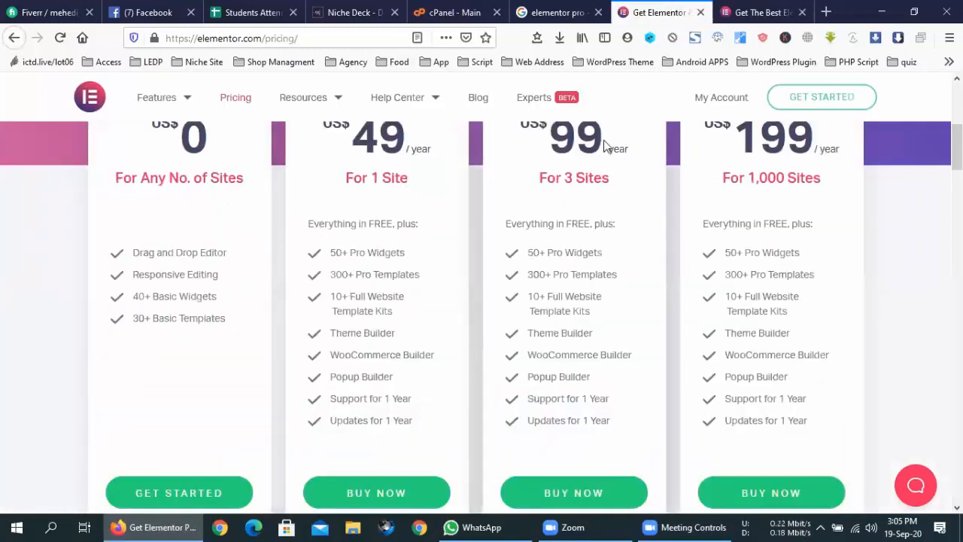
{"action": "left_click_drag", "start_coordinate": [630, 148], "coordinate": [552, 143]}
{"action": "left_click", "coordinate": [422, 144]}
{"action": "double_click", "coordinate": [717, 125]}
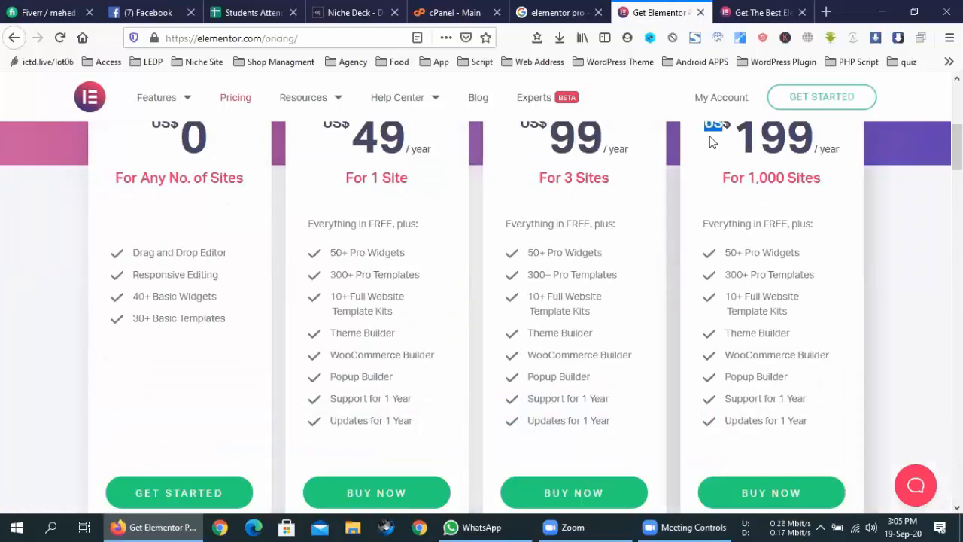
{"action": "left_click", "coordinate": [806, 147]}
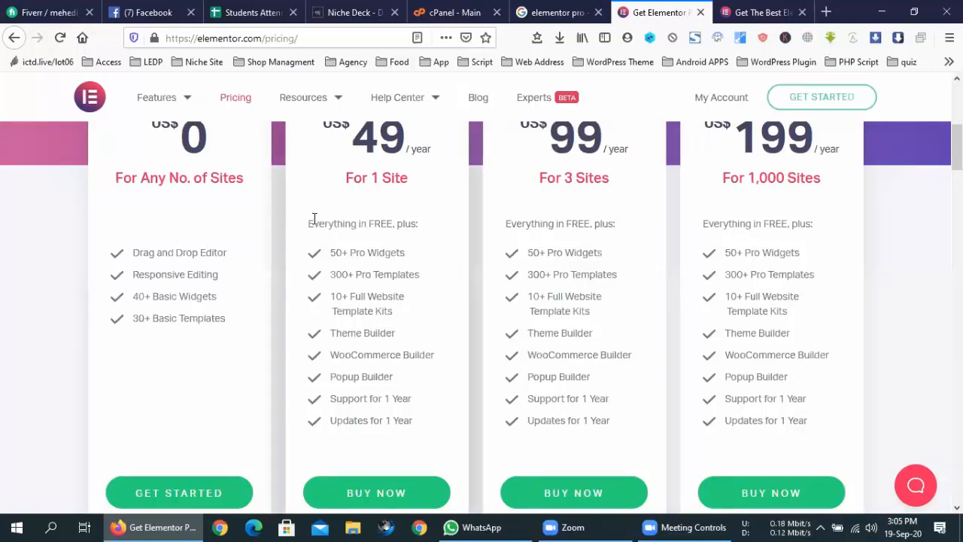
{"action": "left_click_drag", "start_coordinate": [310, 221], "coordinate": [430, 426]}
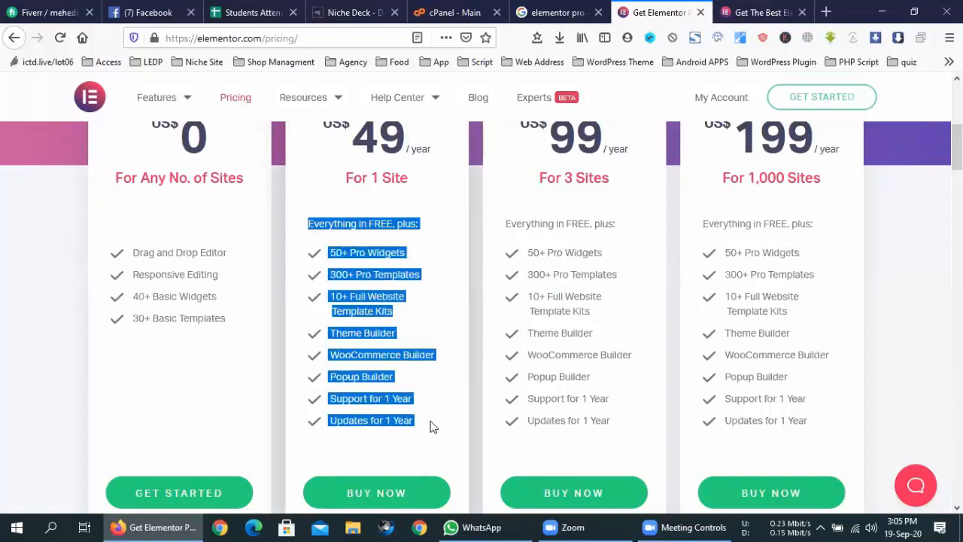
{"action": "left_click", "coordinate": [428, 427]}
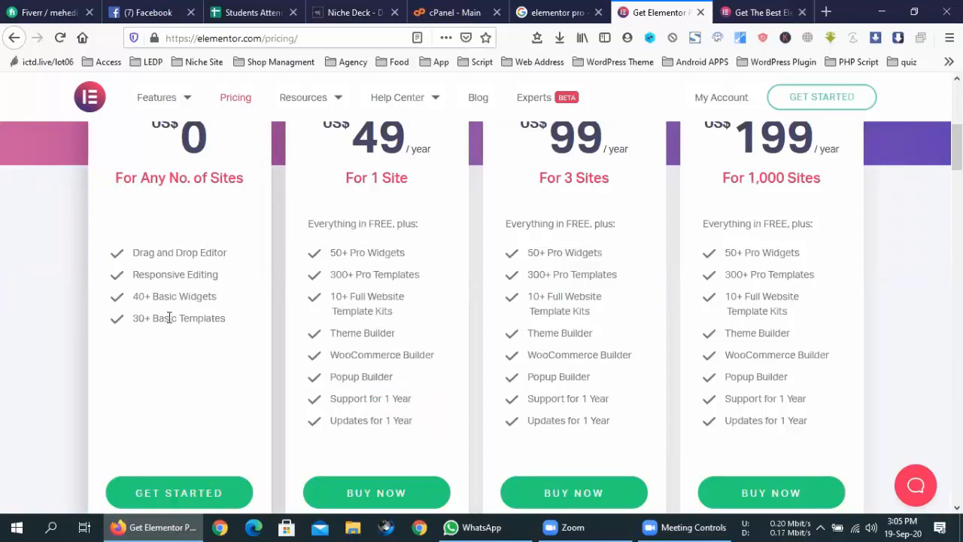
{"action": "left_click_drag", "start_coordinate": [131, 252], "coordinate": [226, 338]}
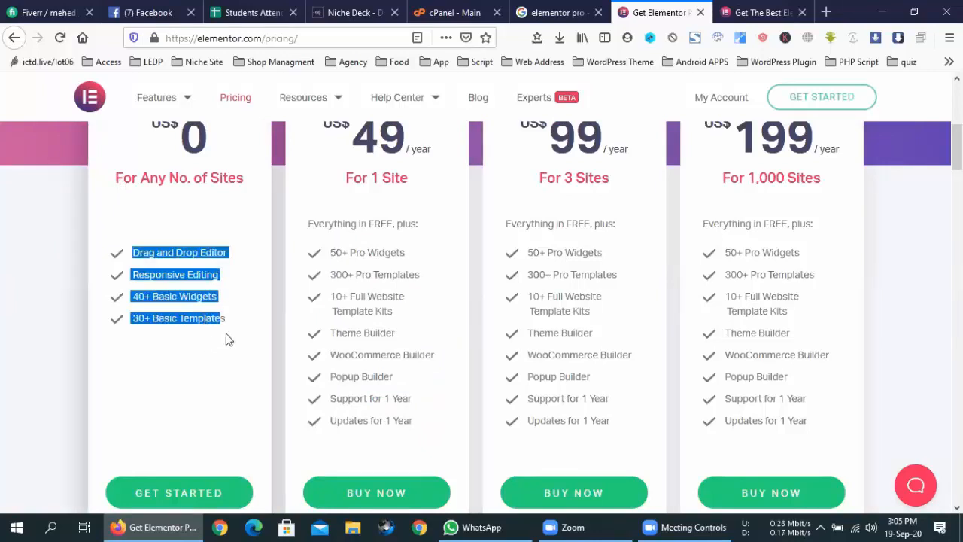
{"action": "left_click", "coordinate": [230, 338]}
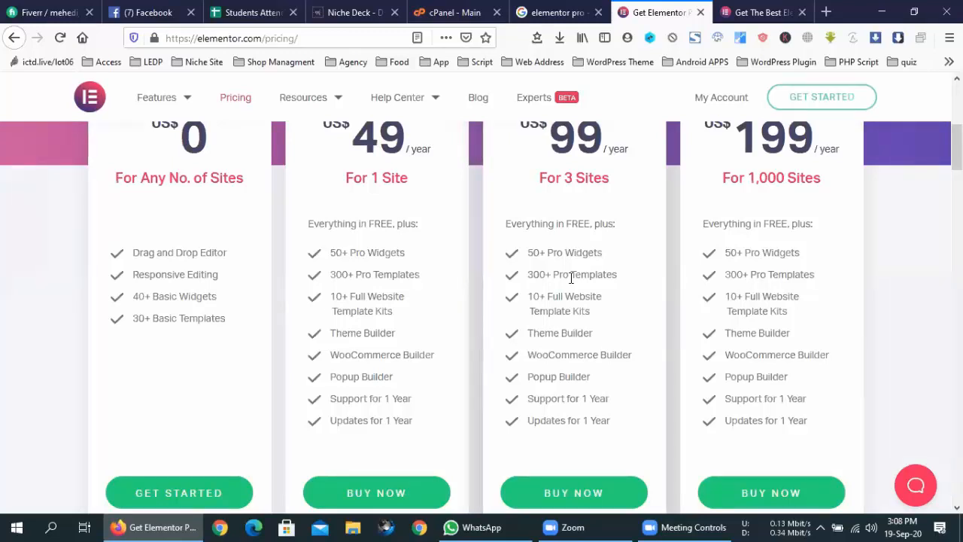
{"action": "scroll", "coordinate": [572, 277], "scroll_direction": "up", "scroll_amount": 5}
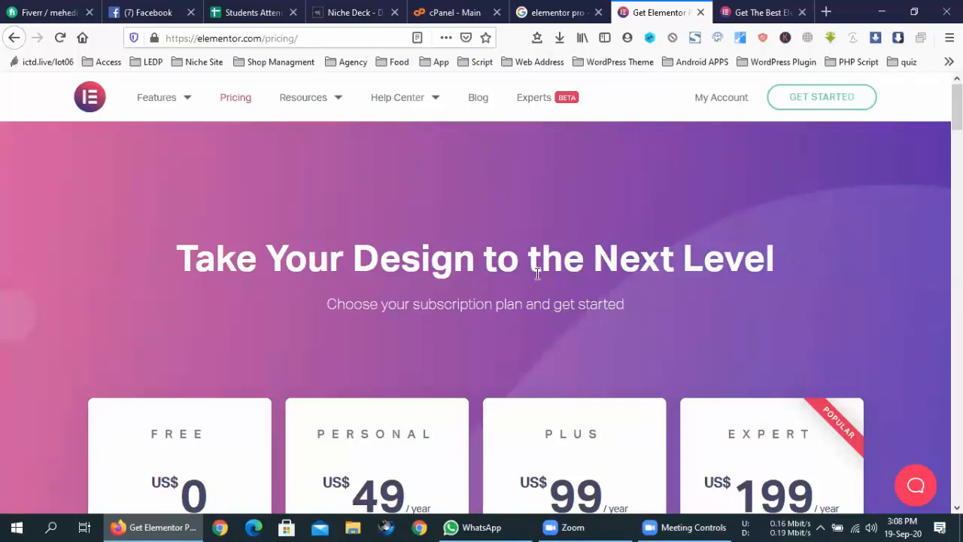
{"action": "scroll", "coordinate": [538, 274], "scroll_direction": "down", "scroll_amount": 5}
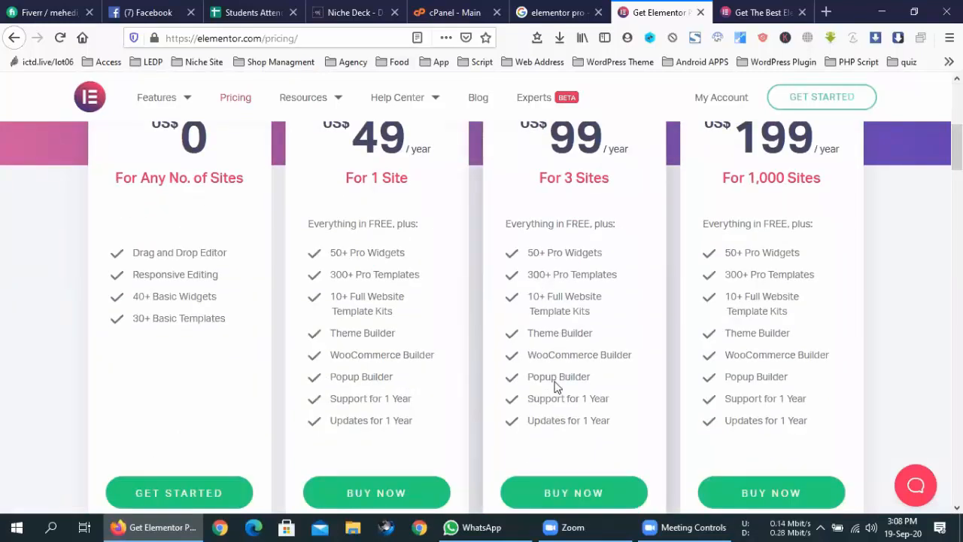
{"action": "mouse_move", "coordinate": [529, 396]}
{"action": "left_mouse_down"}
{"action": "mouse_move", "coordinate": [617, 399]}
{"action": "mouse_move", "coordinate": [530, 402]}
{"action": "left_mouse_up"}
{"action": "left_click", "coordinate": [530, 402]}
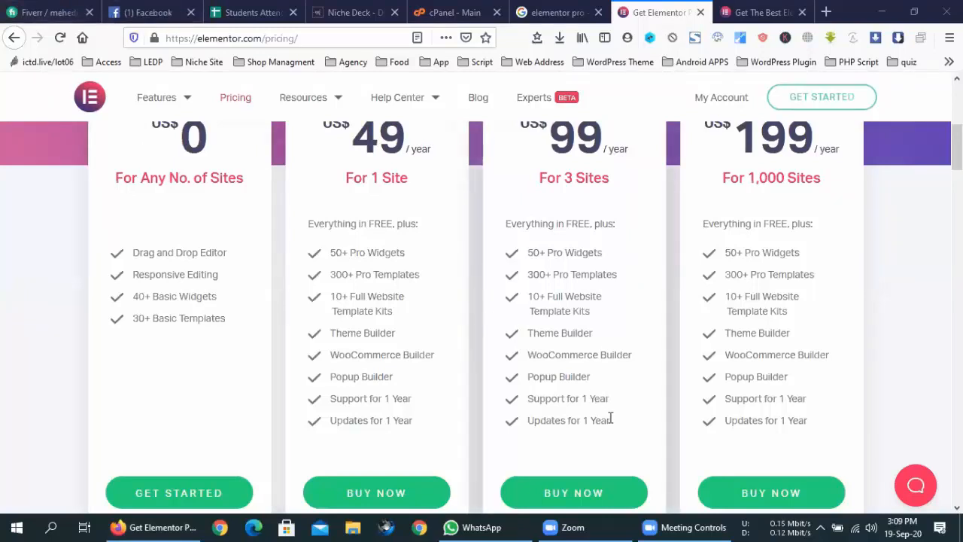
{"action": "left_click_drag", "start_coordinate": [609, 419], "coordinate": [526, 278]}
{"action": "left_click", "coordinate": [526, 279]}
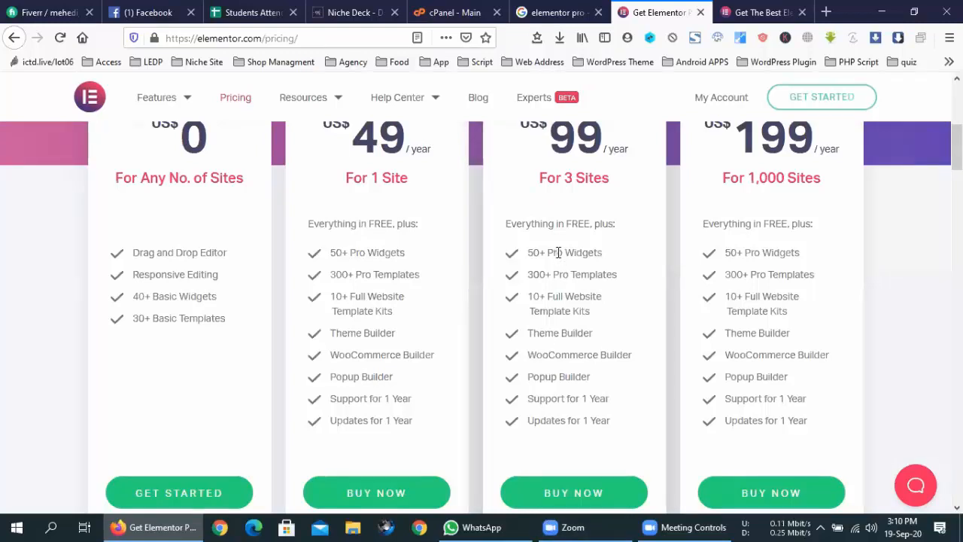
- Close the 'elementor pro' search tab and review the Personal plan's feature list on the pricing page
{"action": "left_click", "coordinate": [587, 11]}
{"action": "left_click", "coordinate": [599, 12]}
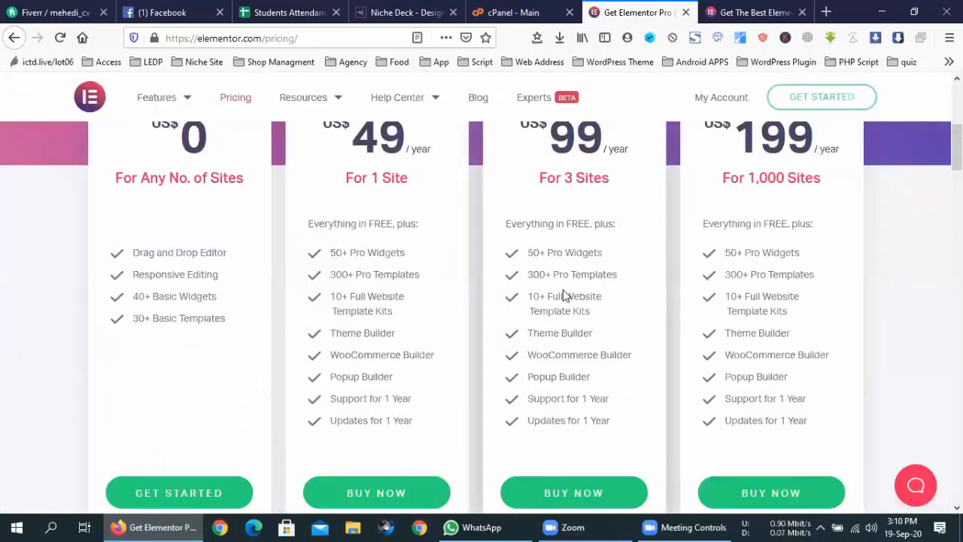
{"action": "scroll", "coordinate": [563, 293], "scroll_direction": "up", "scroll_amount": 2}
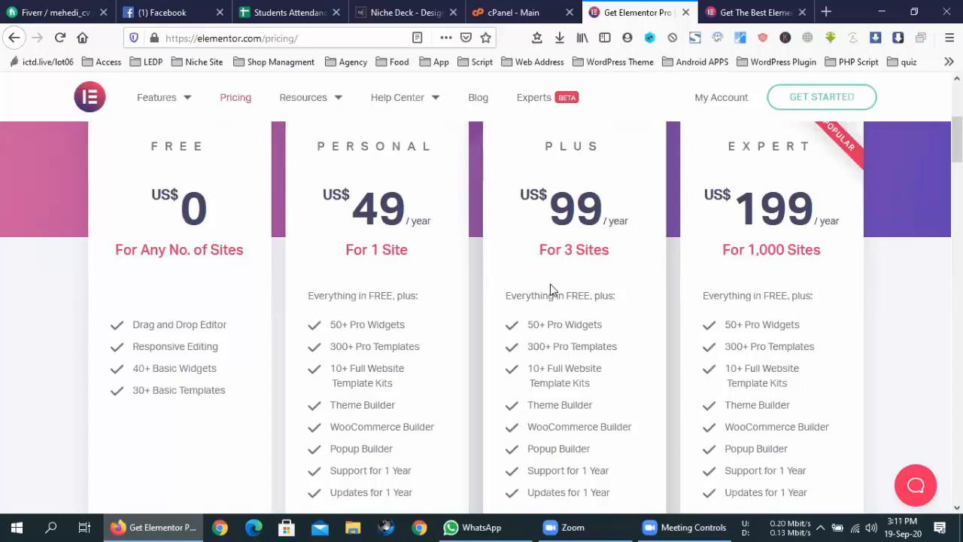
{"action": "scroll", "coordinate": [550, 284], "scroll_direction": "down", "scroll_amount": 3}
{"action": "scroll", "coordinate": [550, 284], "scroll_direction": "up", "scroll_amount": 7}
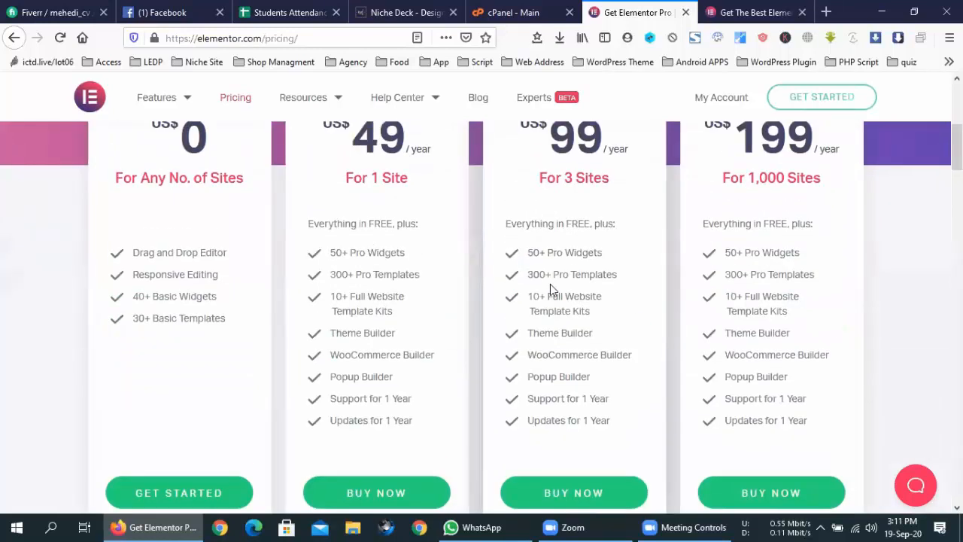
{"action": "scroll", "coordinate": [550, 284], "scroll_direction": "down", "scroll_amount": 5}
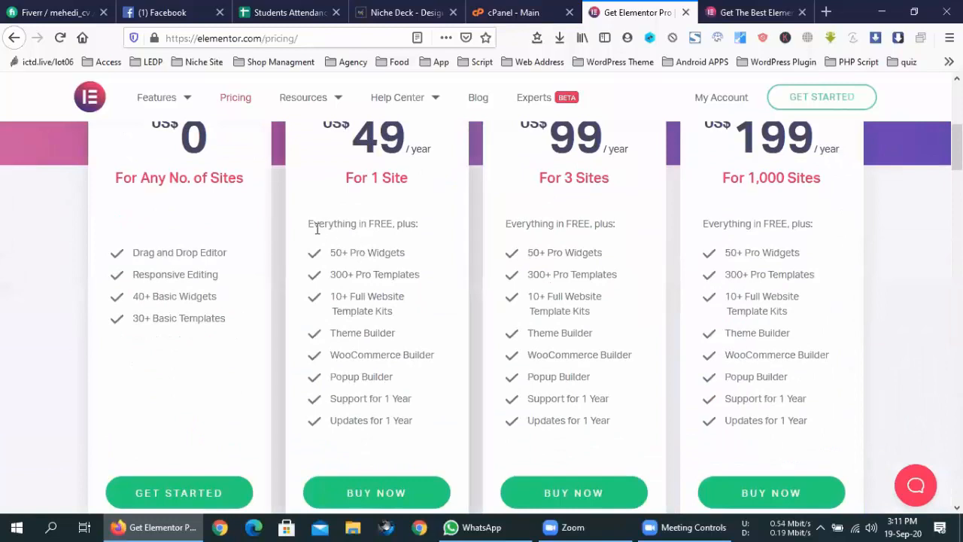
{"action": "left_click_drag", "start_coordinate": [423, 427], "coordinate": [331, 301]}
{"action": "left_click", "coordinate": [314, 245]}
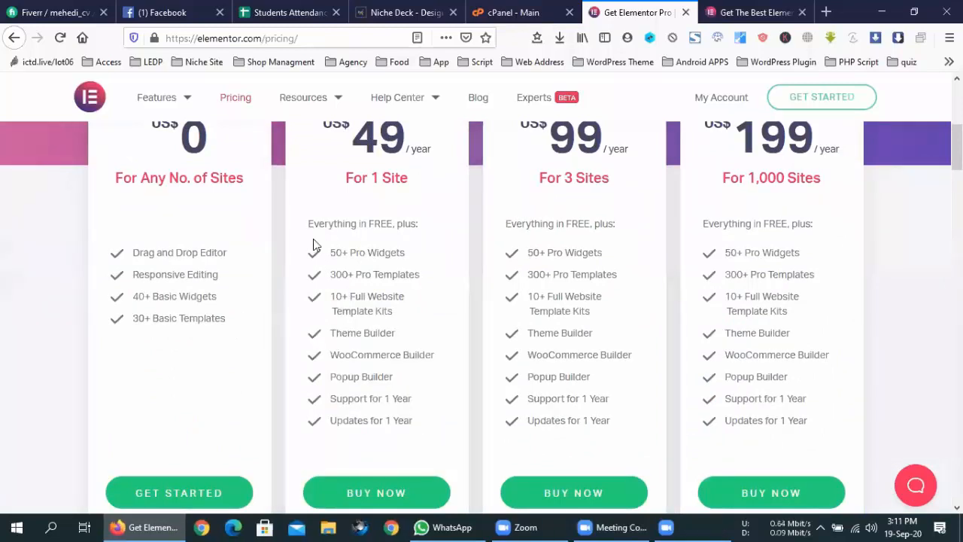
{"action": "scroll", "coordinate": [610, 394], "scroll_direction": "down", "scroll_amount": 5}
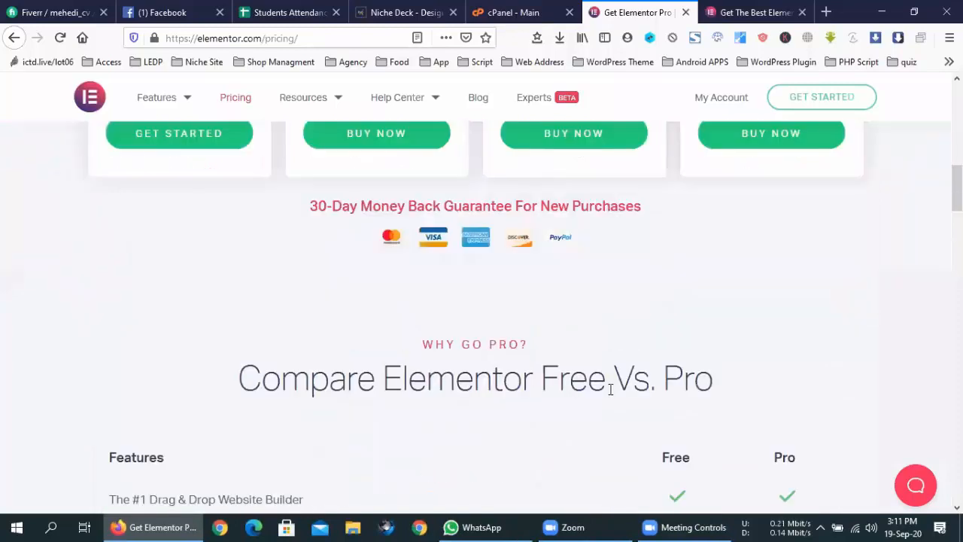
{"action": "scroll", "coordinate": [610, 389], "scroll_direction": "down", "scroll_amount": 3}
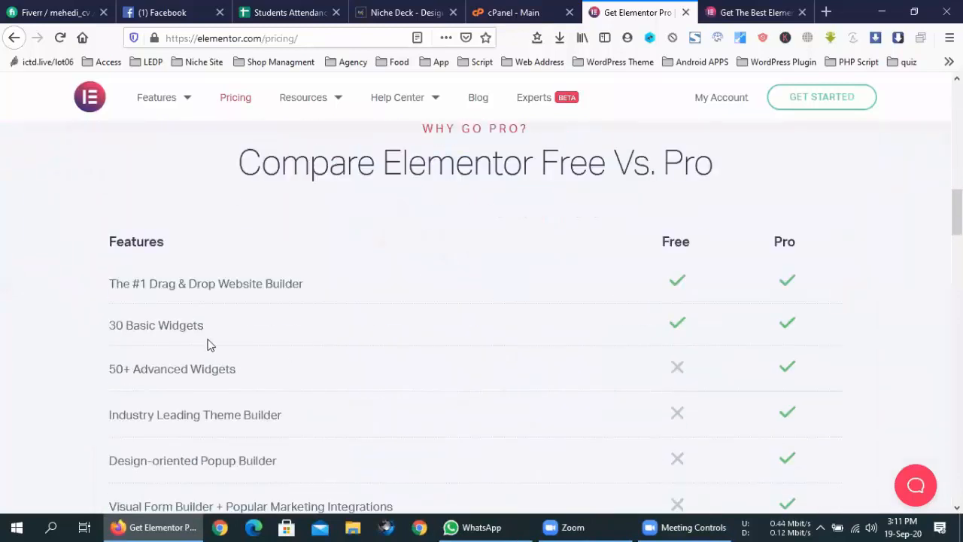
{"action": "scroll", "coordinate": [672, 339], "scroll_direction": "down", "scroll_amount": 3}
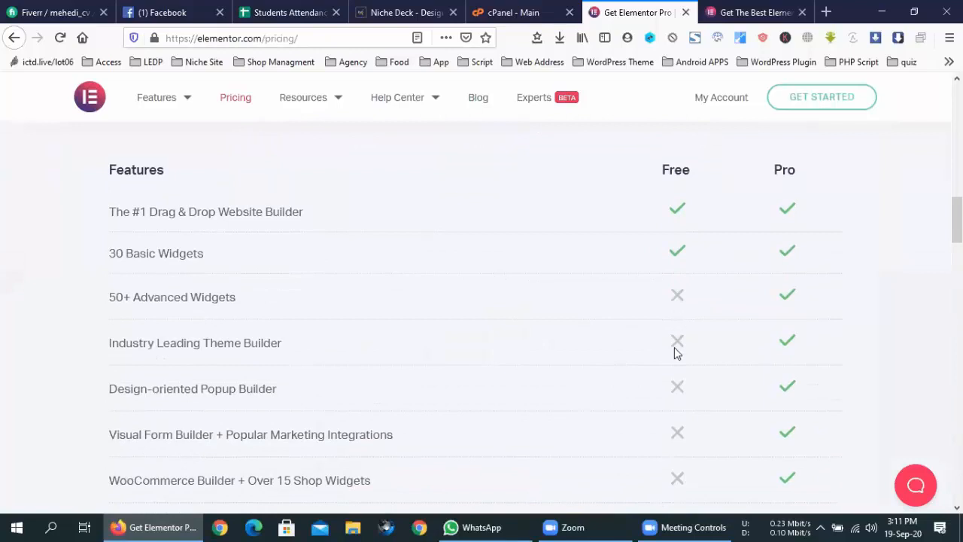
{"action": "scroll", "coordinate": [723, 383], "scroll_direction": "down", "scroll_amount": 2}
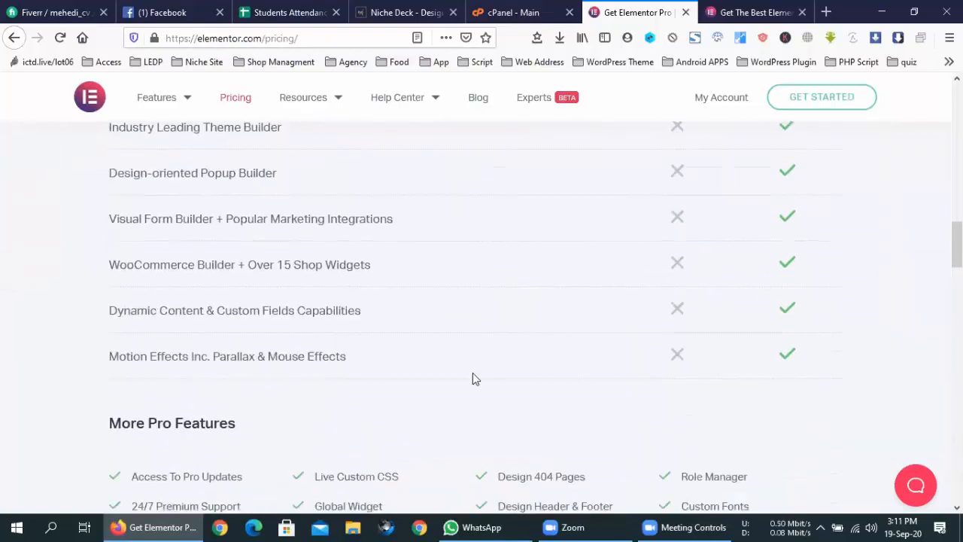
{"action": "scroll", "coordinate": [472, 378], "scroll_direction": "down", "scroll_amount": 2}
{"action": "scroll", "coordinate": [473, 379], "scroll_direction": "down", "scroll_amount": 2}
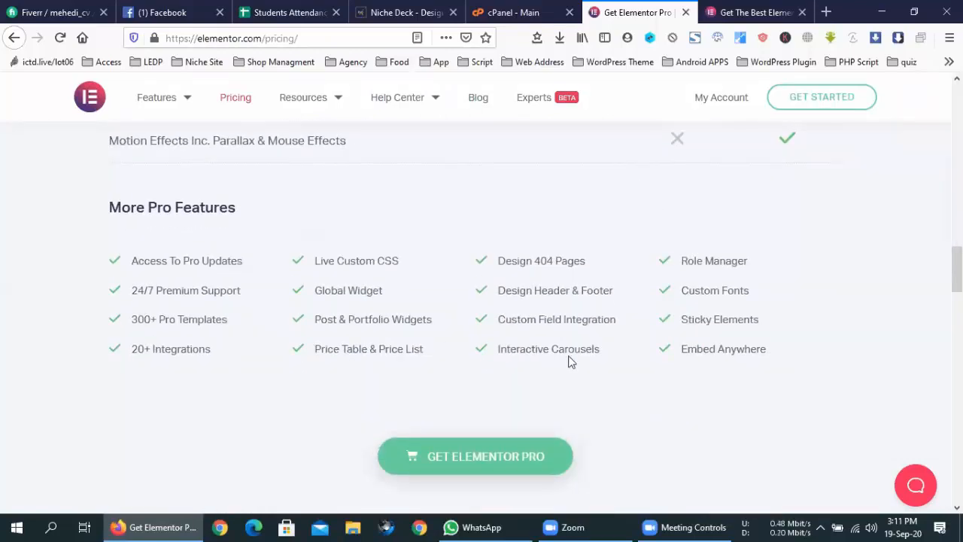
{"action": "scroll", "coordinate": [568, 362], "scroll_direction": "down", "scroll_amount": 5}
{"action": "scroll", "coordinate": [520, 286], "scroll_direction": "up", "scroll_amount": 2}
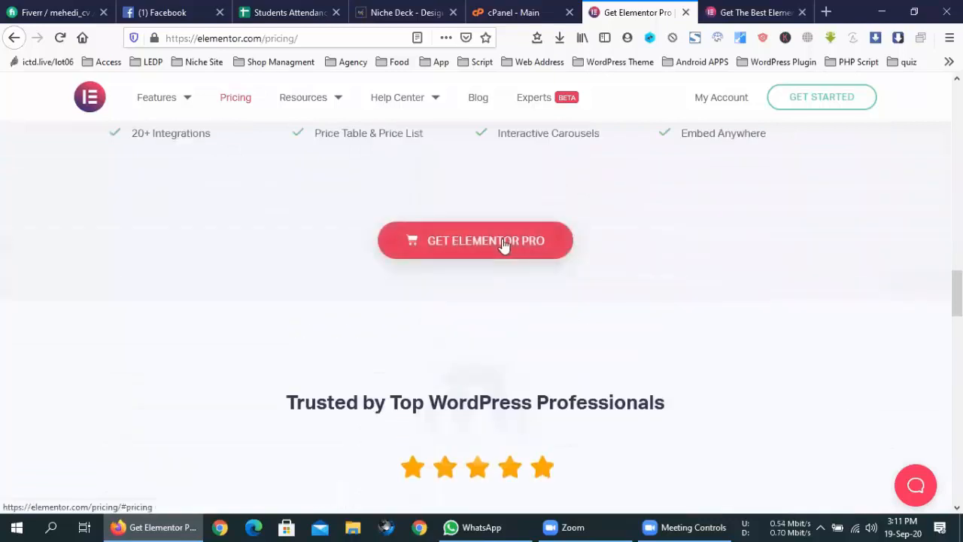
{"action": "left_click", "coordinate": [503, 248]}
{"action": "scroll", "coordinate": [541, 290], "scroll_direction": "down", "scroll_amount": 3}
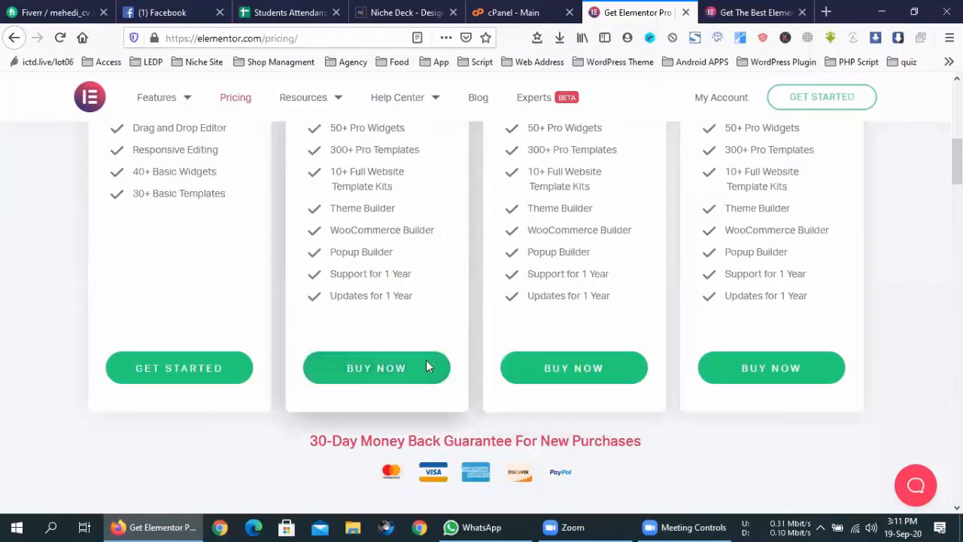
{"action": "mouse_move", "coordinate": [311, 442]}
{"action": "left_mouse_down"}
{"action": "mouse_move", "coordinate": [682, 442]}
{"action": "mouse_move", "coordinate": [316, 437]}
{"action": "left_mouse_up"}
{"action": "left_click", "coordinate": [683, 437]}
{"action": "left_click_drag", "start_coordinate": [317, 437], "coordinate": [677, 436]}
{"action": "double_click", "coordinate": [678, 437]}
{"action": "left_click", "coordinate": [677, 437]}
{"action": "scroll", "coordinate": [678, 441], "scroll_direction": "up", "scroll_amount": 6}
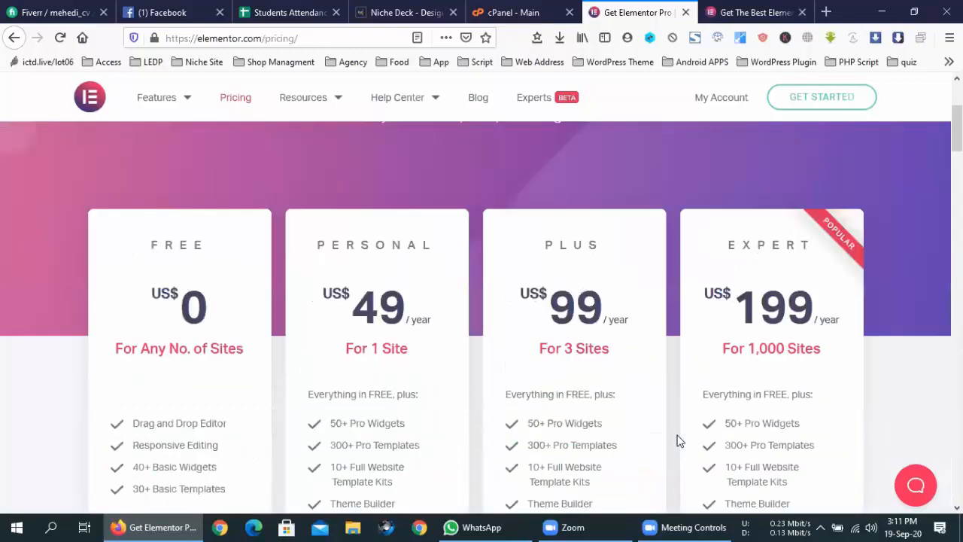
{"action": "left_click", "coordinate": [709, 9]}
{"action": "left_click", "coordinate": [636, 11]}
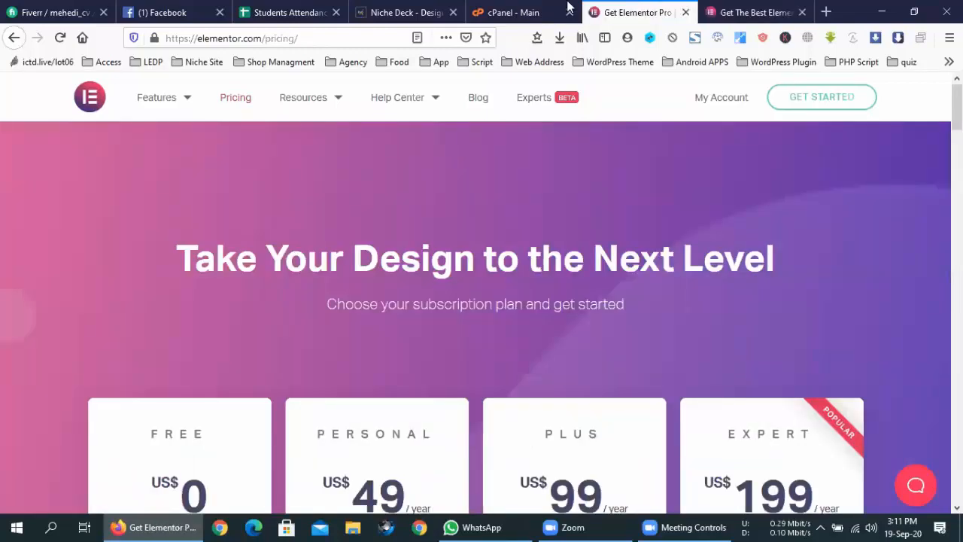
{"action": "left_click", "coordinate": [527, 11]}
{"action": "scroll", "coordinate": [589, 462], "scroll_direction": "down", "scroll_amount": 5}
{"action": "scroll", "coordinate": [587, 461], "scroll_direction": "down", "scroll_amount": 12}
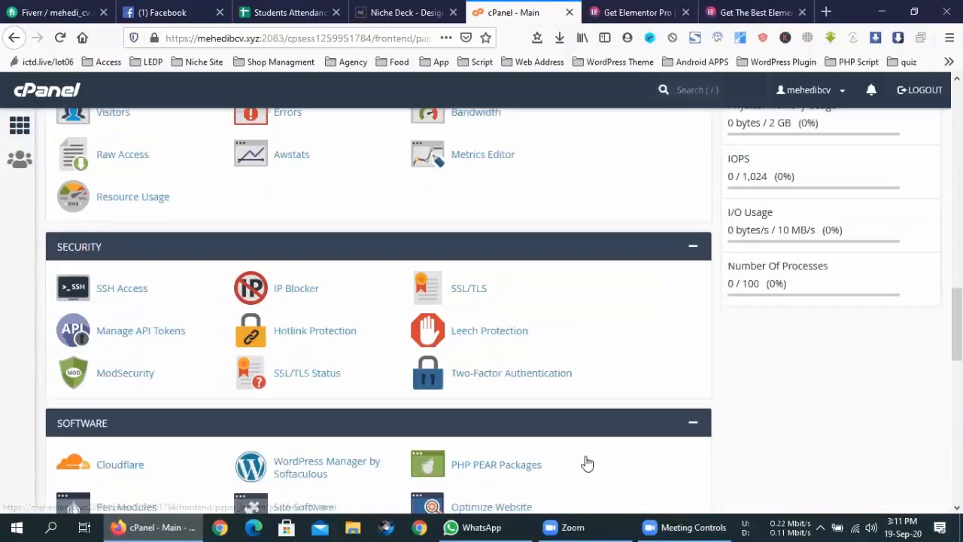
{"action": "scroll", "coordinate": [584, 459], "scroll_direction": "up", "scroll_amount": 15}
{"action": "scroll", "coordinate": [585, 458], "scroll_direction": "up", "scroll_amount": 3}
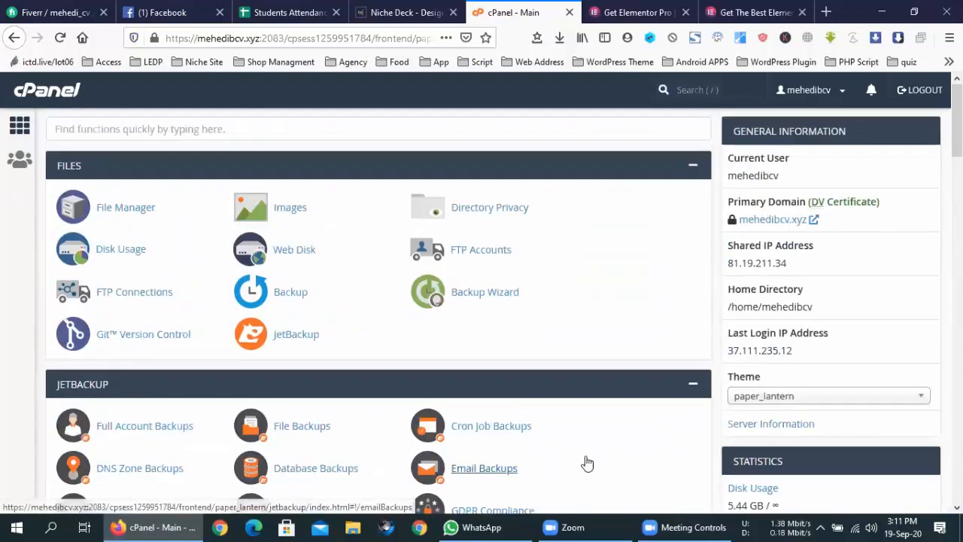
{"action": "scroll", "coordinate": [587, 460], "scroll_direction": "down", "scroll_amount": 15}
{"action": "scroll", "coordinate": [590, 460], "scroll_direction": "down", "scroll_amount": 10}
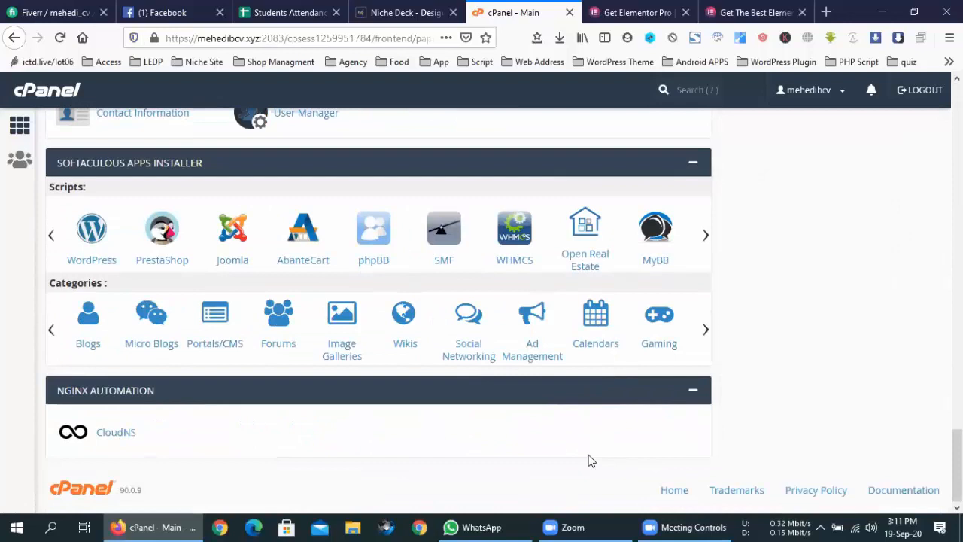
{"action": "left_click", "coordinate": [663, 12]}
{"action": "scroll", "coordinate": [630, 310], "scroll_direction": "down", "scroll_amount": 2}
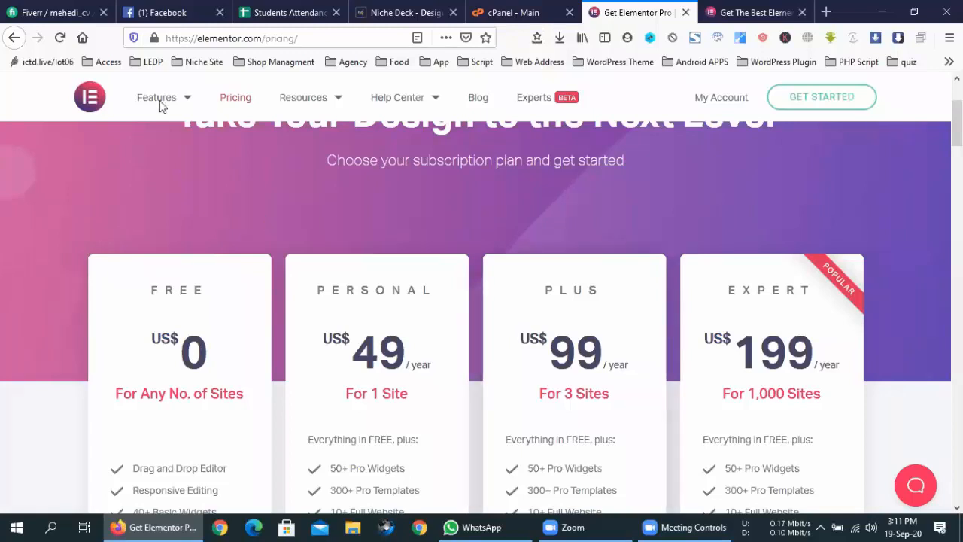
- Return to the cPanel – Main tab showing the Softaculous Apps Installer with WordPress
{"action": "mouse_move", "coordinate": [165, 98]}
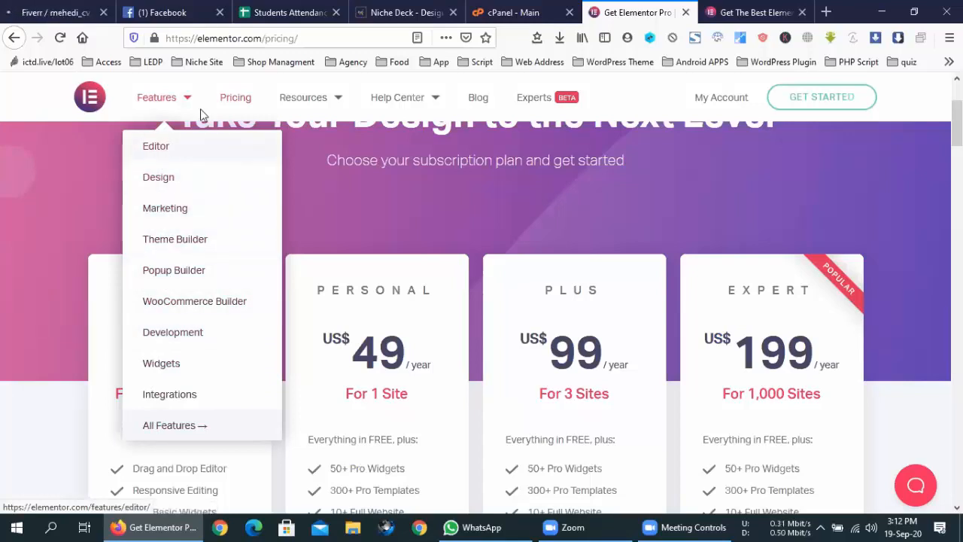
{"action": "mouse_move", "coordinate": [303, 96]}
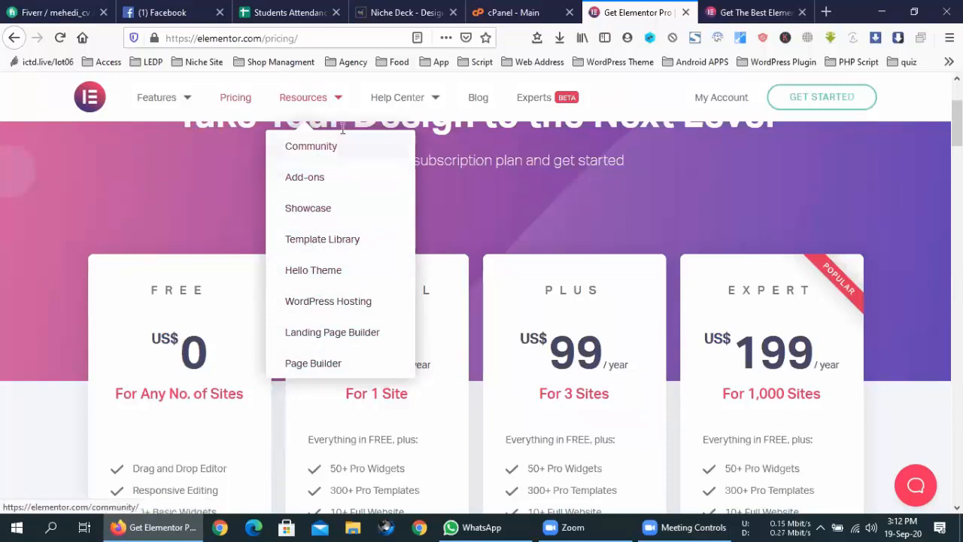
{"action": "mouse_move", "coordinate": [388, 101]}
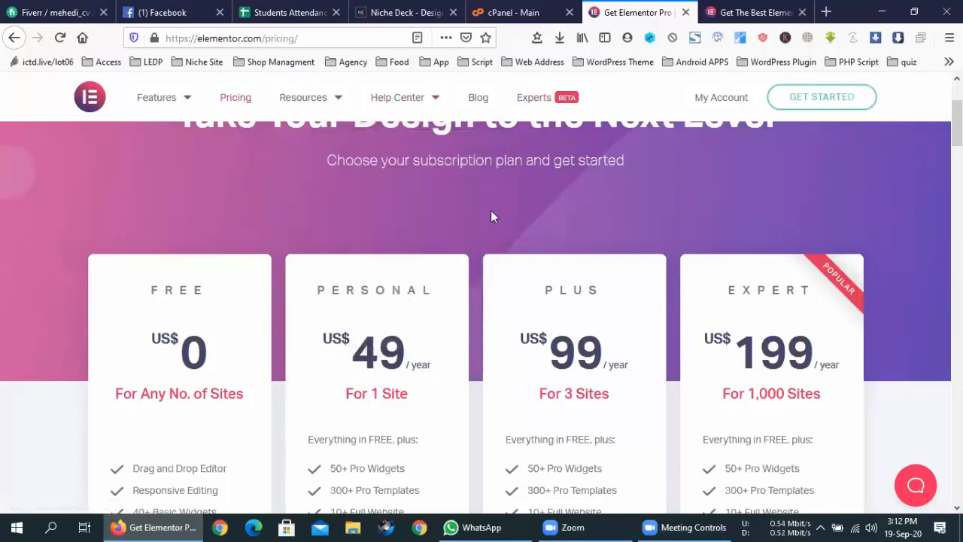
{"action": "scroll", "coordinate": [286, 329], "scroll_direction": "up", "scroll_amount": 2}
{"action": "left_click", "coordinate": [527, 12]}
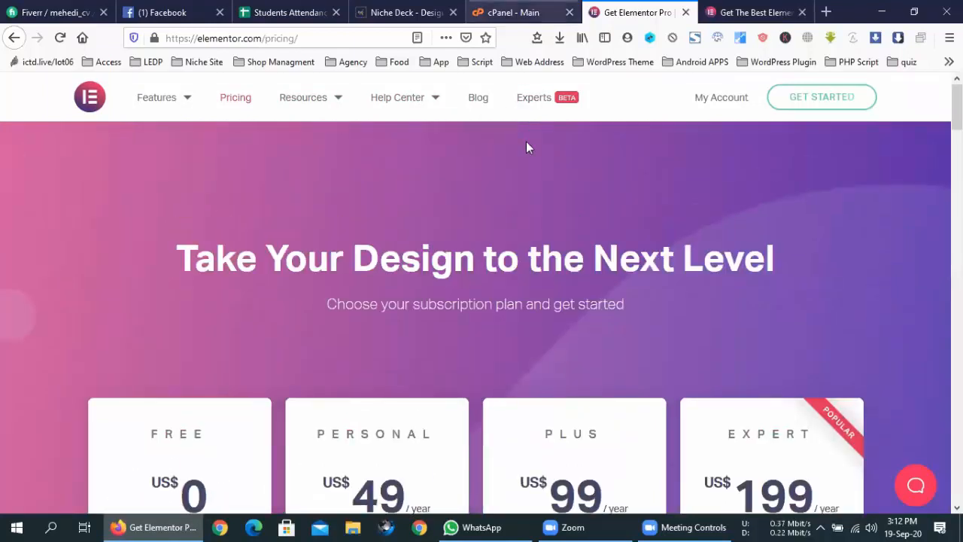
{"action": "scroll", "coordinate": [651, 432], "scroll_direction": "up", "scroll_amount": 4}
{"action": "scroll", "coordinate": [652, 435], "scroll_direction": "down", "scroll_amount": 4}
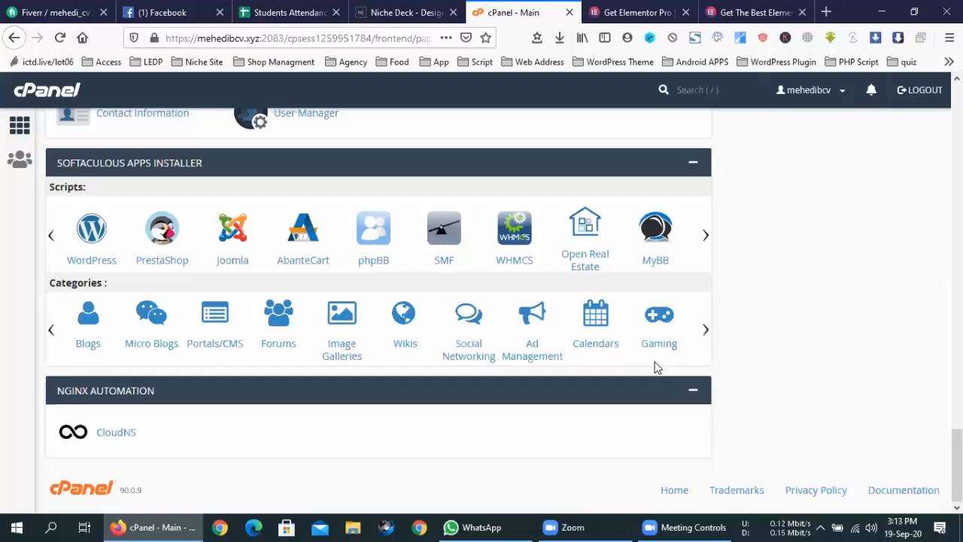
- Start a new WordPress install in Softaculous with the directory set to wd3elementor
{"action": "left_click", "coordinate": [68, 269]}
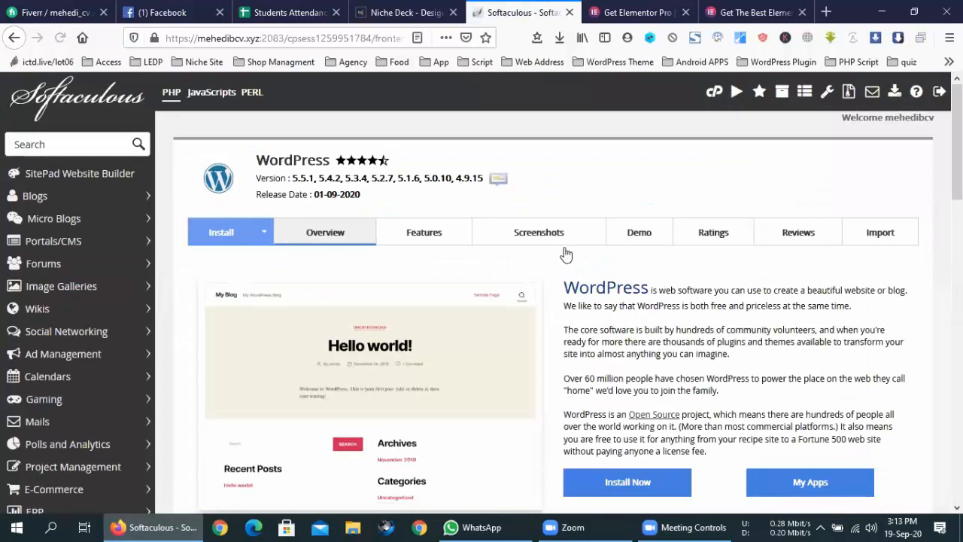
{"action": "scroll", "coordinate": [602, 294], "scroll_direction": "down", "scroll_amount": 3}
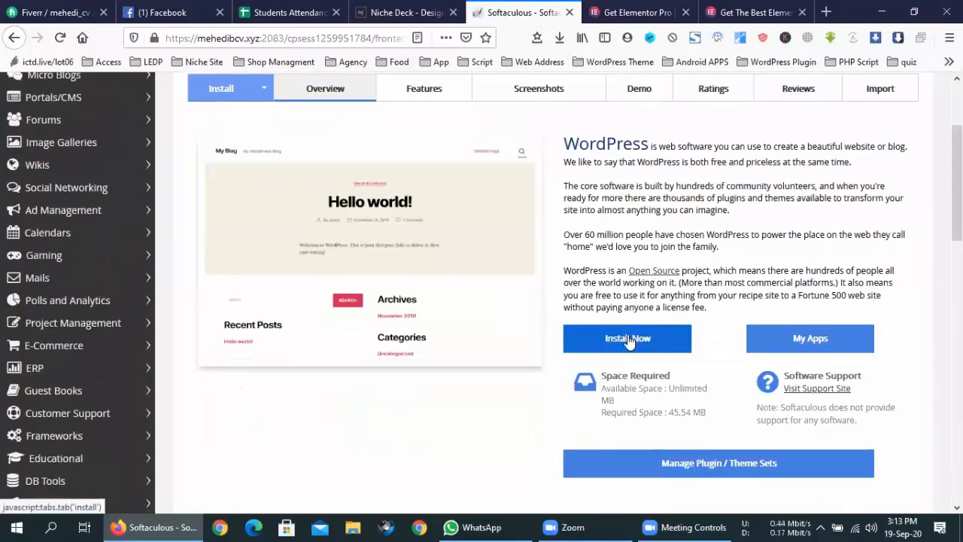
{"action": "left_click", "coordinate": [632, 338]}
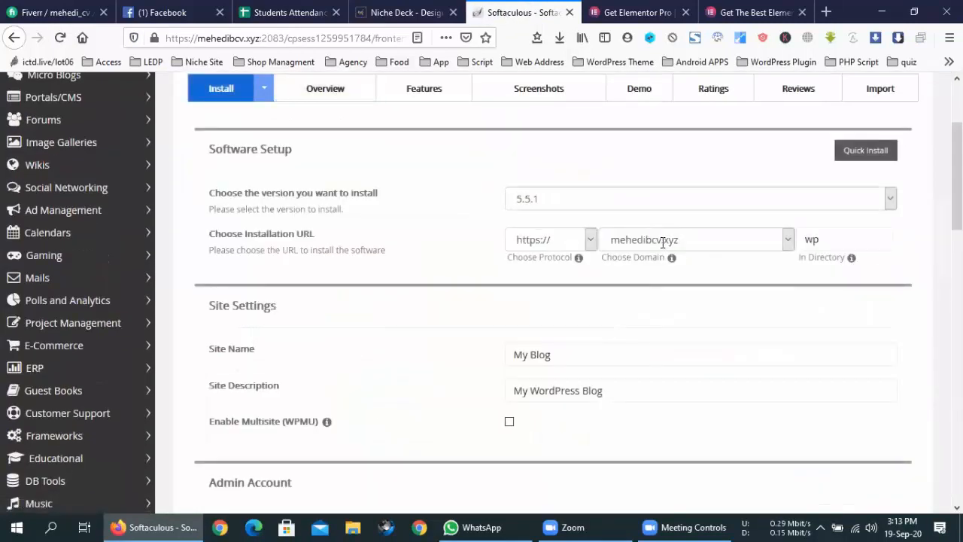
{"action": "left_click", "coordinate": [849, 235]}
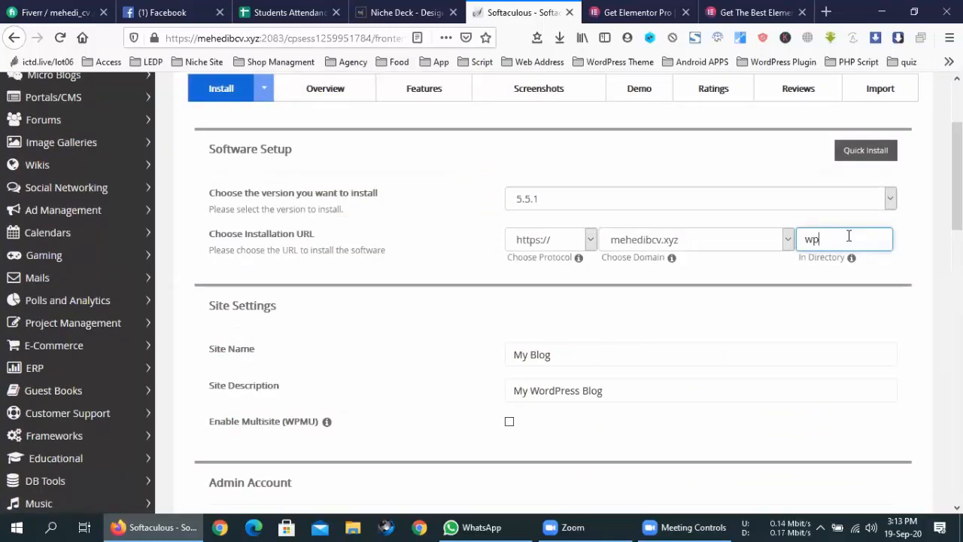
{"action": "key", "text": "BackSpace"}
{"action": "type", "text": "d3"}
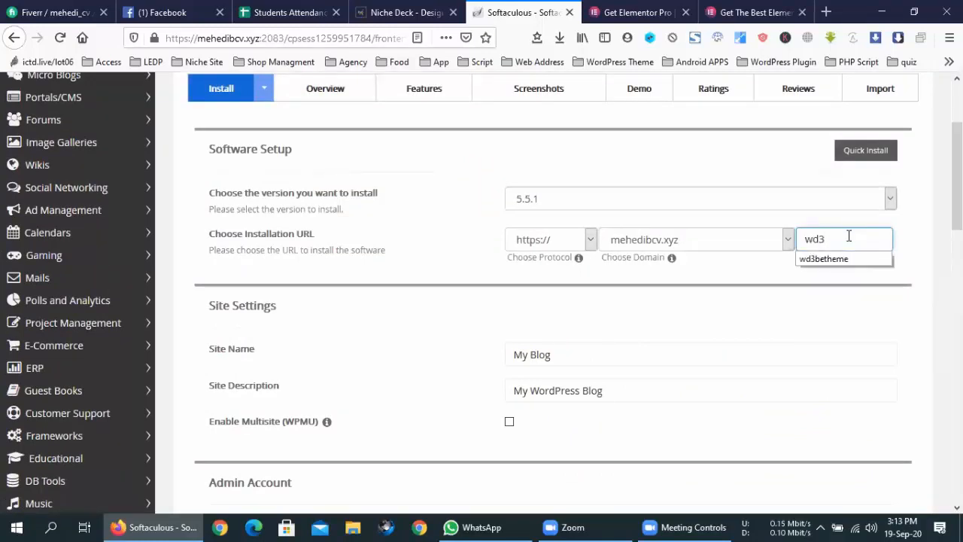
{"action": "type", "text": "elementor"}
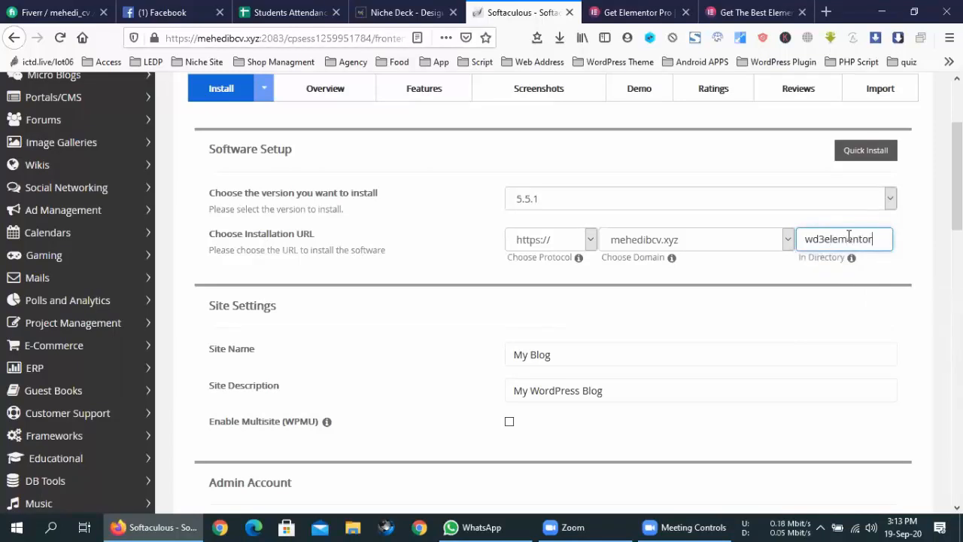
- Lengthen the admin password and run the WordPress installation
{"action": "scroll", "coordinate": [546, 313], "scroll_direction": "down", "scroll_amount": 12}
{"action": "scroll", "coordinate": [546, 314], "scroll_direction": "up", "scroll_amount": 12}
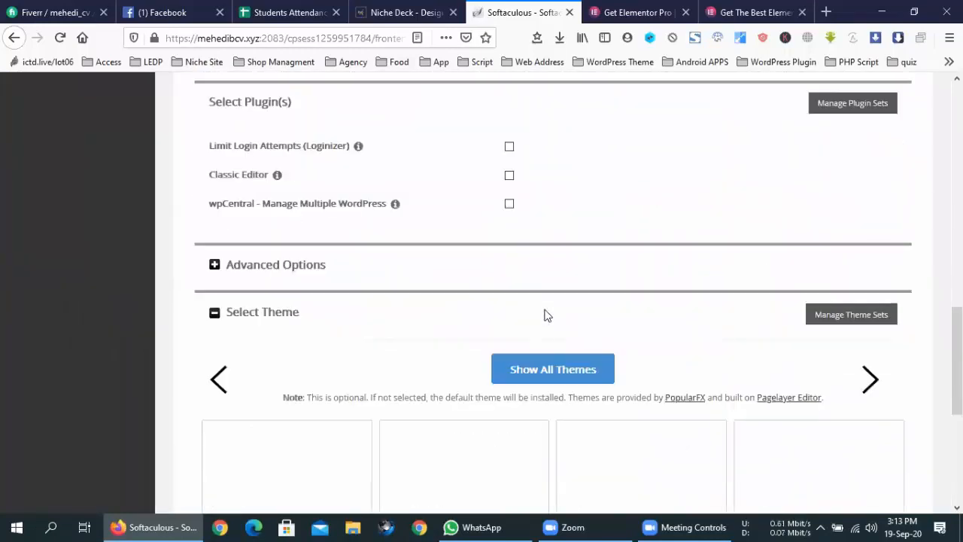
{"action": "left_click", "coordinate": [617, 198]}
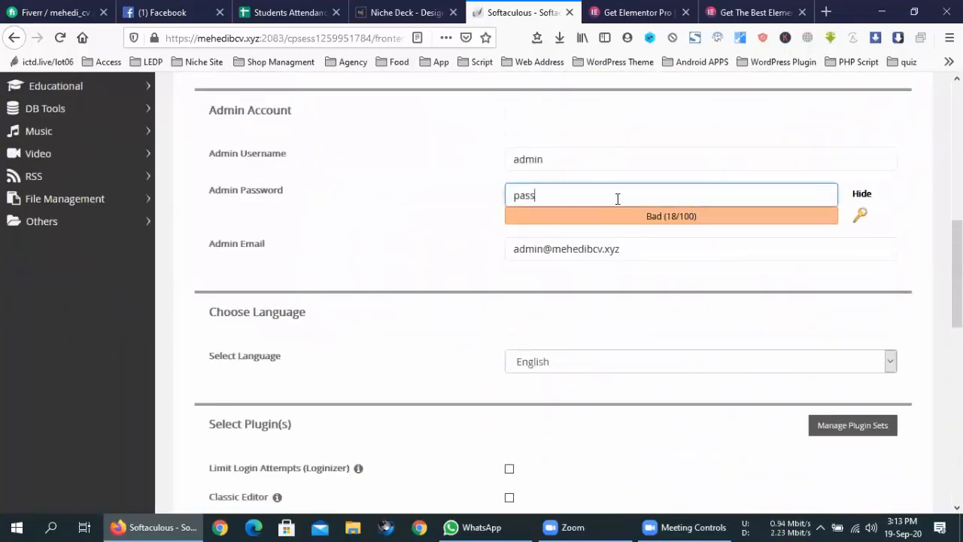
{"action": "scroll", "coordinate": [454, 258], "scroll_direction": "down", "scroll_amount": 8}
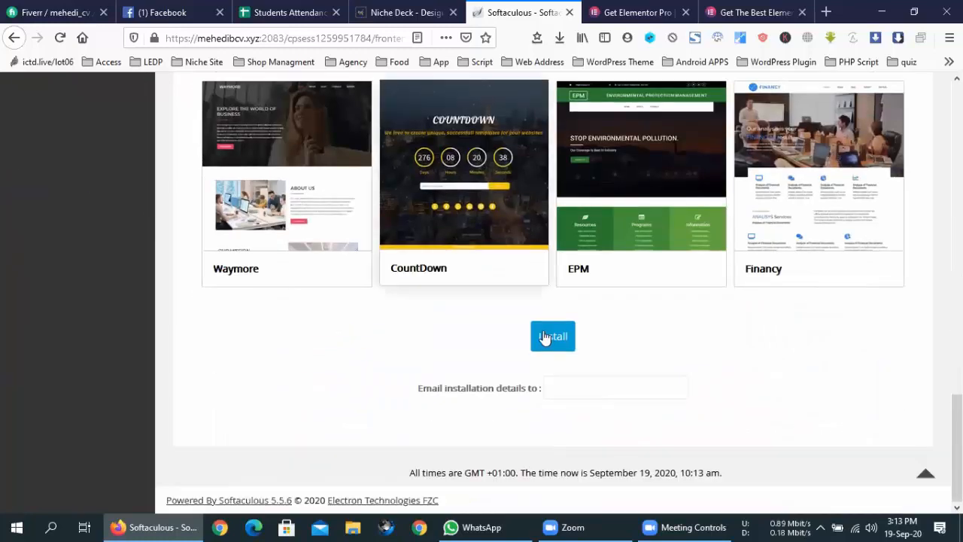
{"action": "left_click", "coordinate": [553, 335]}
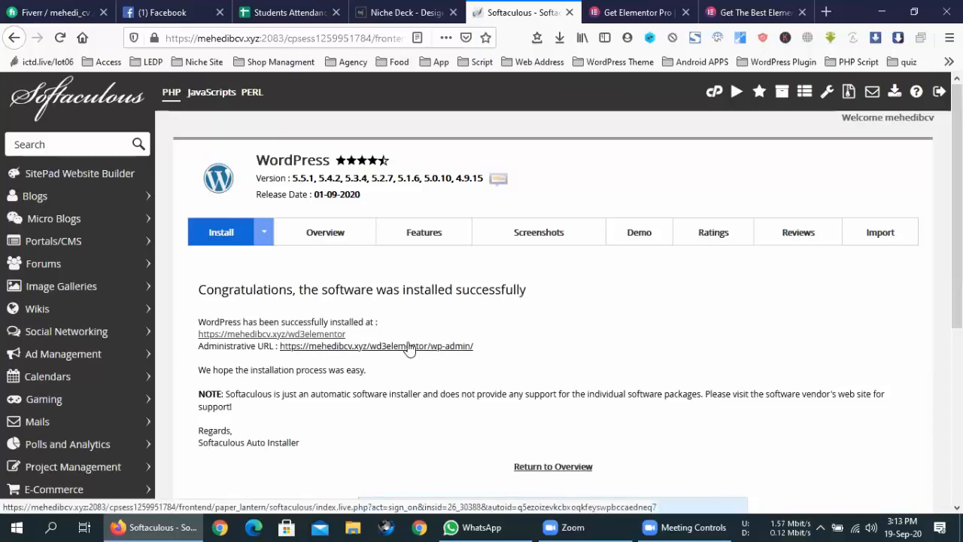
- Open the new site's wp-admin Administrative URL from the success page
{"action": "left_click", "coordinate": [409, 346]}
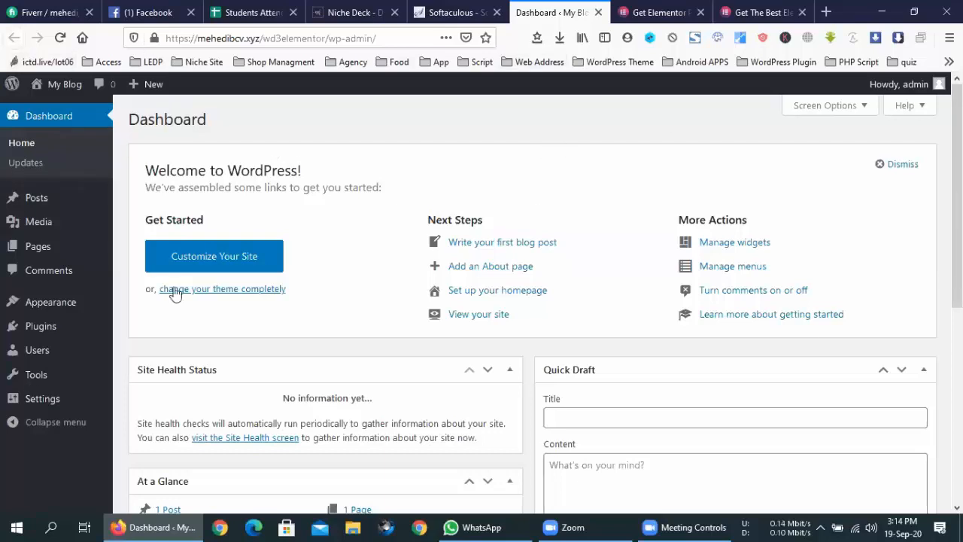
- Visit the live site, read the Hello world! post and return to the blog home
{"action": "mouse_move", "coordinate": [45, 86]}
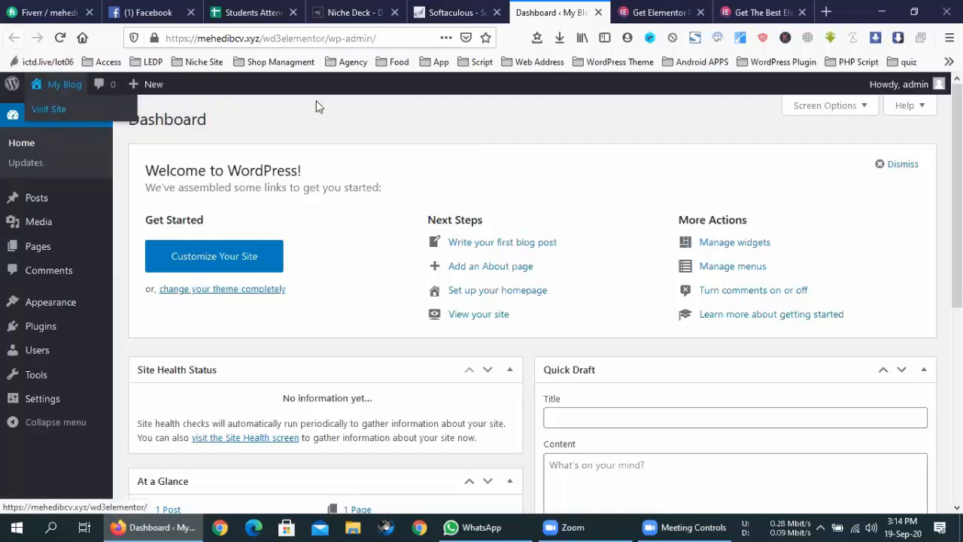
{"action": "left_click", "coordinate": [595, 12]}
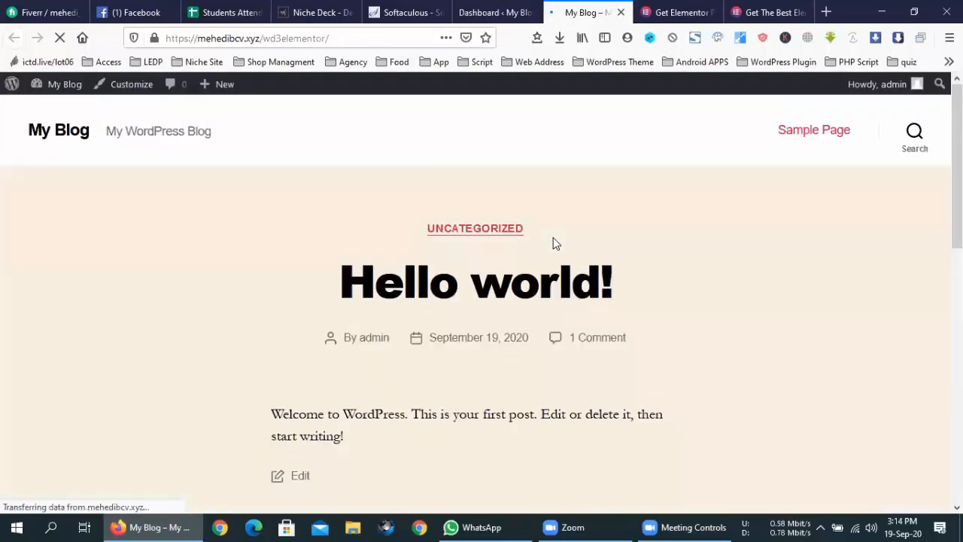
{"action": "scroll", "coordinate": [453, 315], "scroll_direction": "down", "scroll_amount": 8}
{"action": "scroll", "coordinate": [453, 314], "scroll_direction": "up", "scroll_amount": 7}
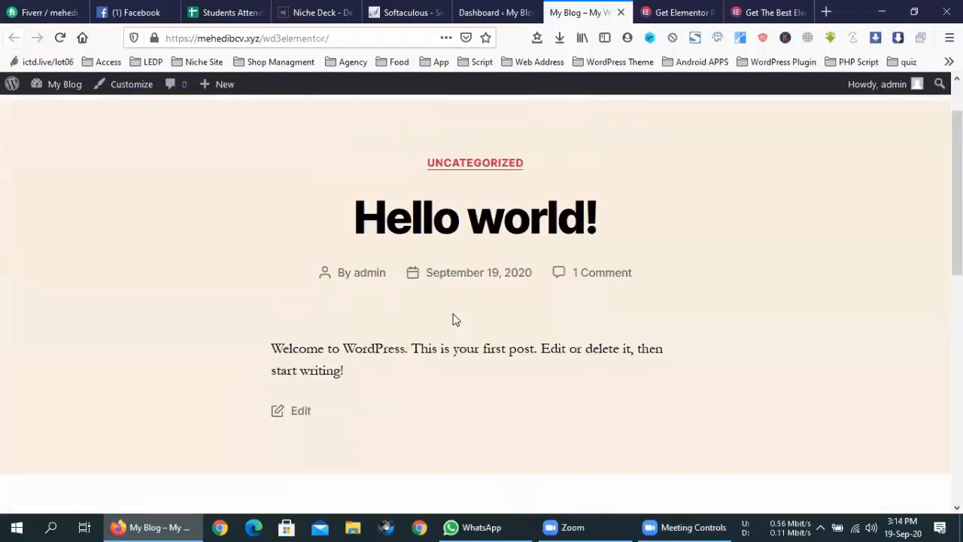
{"action": "scroll", "coordinate": [453, 320], "scroll_direction": "up", "scroll_amount": 1}
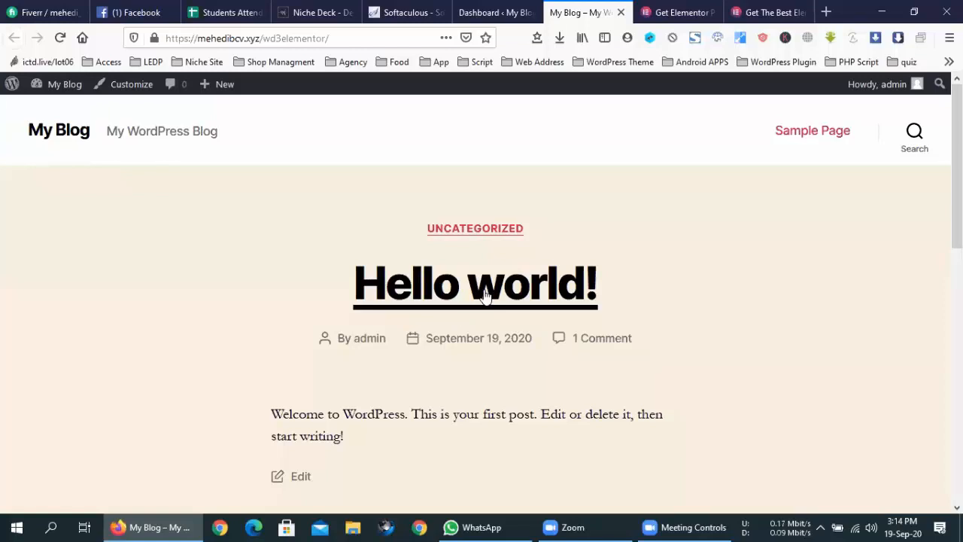
{"action": "left_click", "coordinate": [452, 290]}
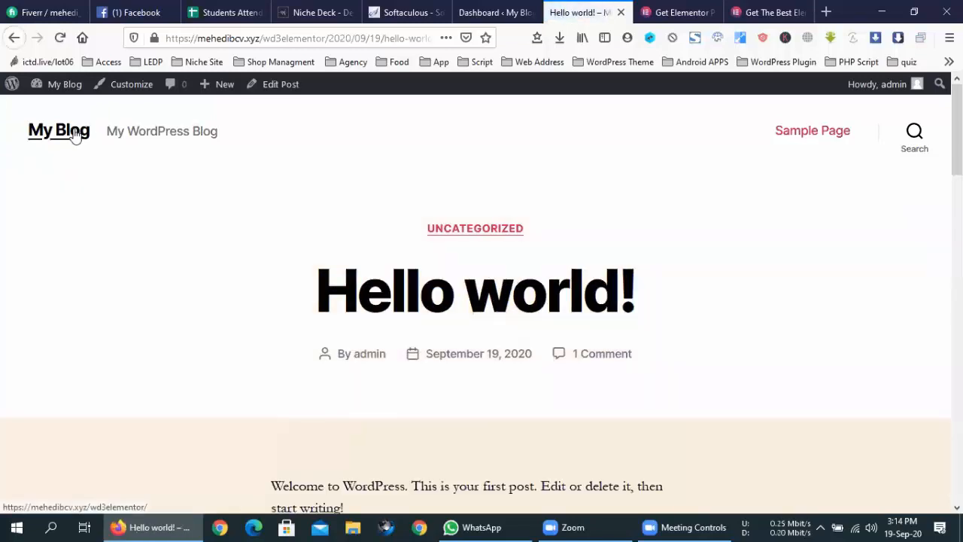
{"action": "left_click", "coordinate": [75, 134]}
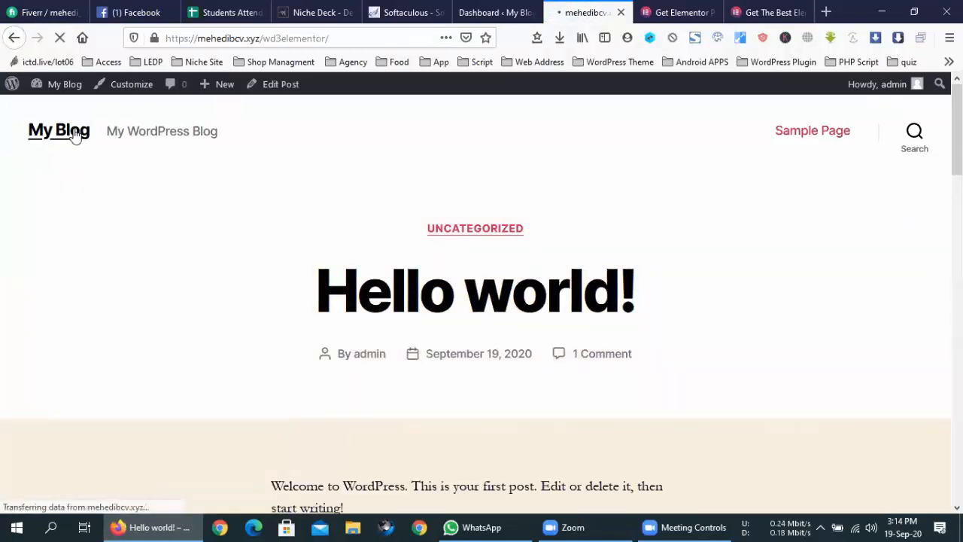
{"action": "scroll", "coordinate": [667, 276], "scroll_direction": "down", "scroll_amount": 10}
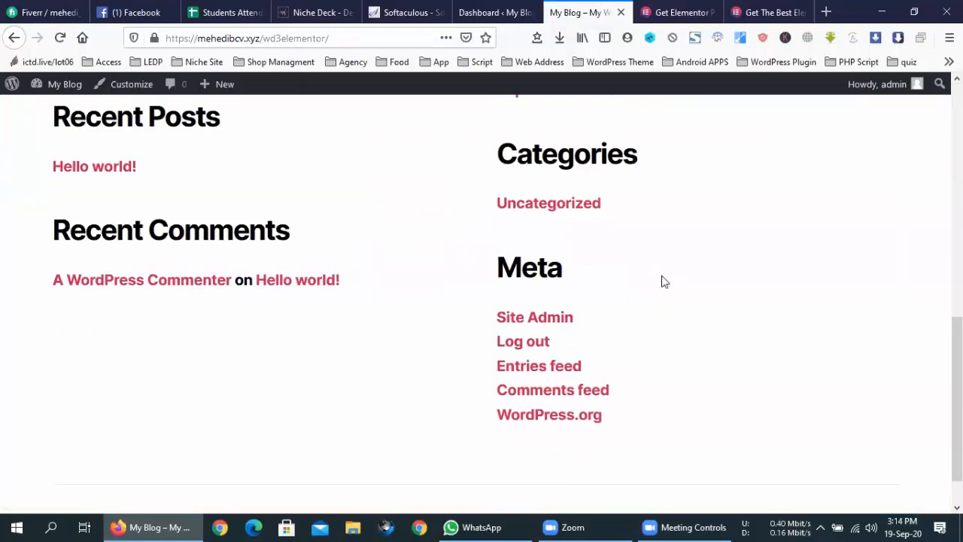
{"action": "scroll", "coordinate": [665, 281], "scroll_direction": "up", "scroll_amount": 10}
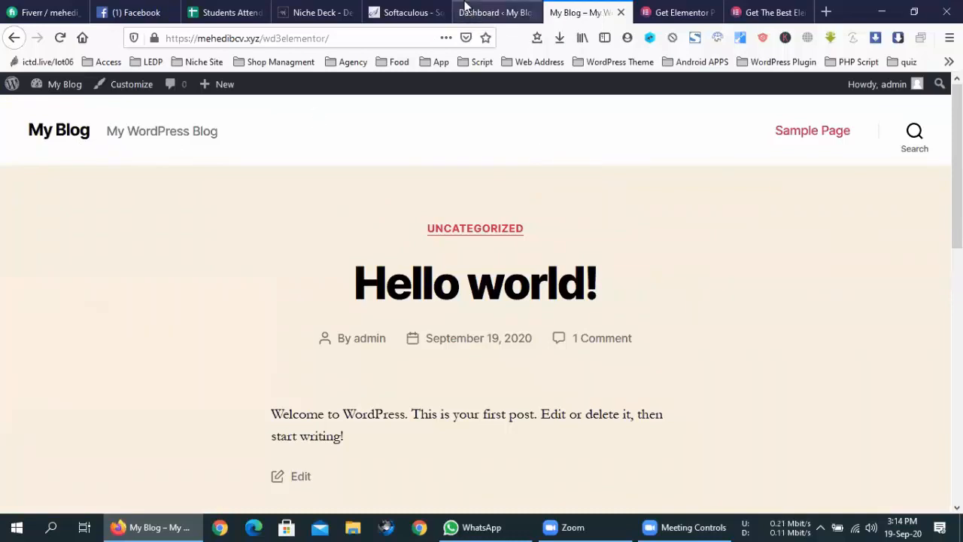
- Go to Plugins > Add New in the admin dashboard tab
{"action": "left_click", "coordinate": [465, 9]}
{"action": "mouse_move", "coordinate": [106, 325]}
{"action": "left_click", "coordinate": [142, 348]}
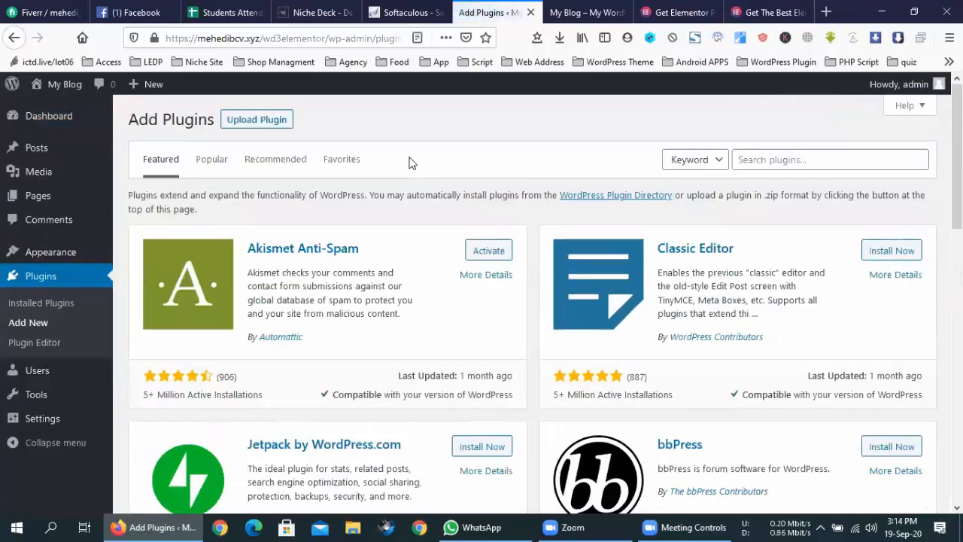
- Search plugins for 'elementor' and install Elementor Website Builder
{"action": "left_click", "coordinate": [785, 154]}
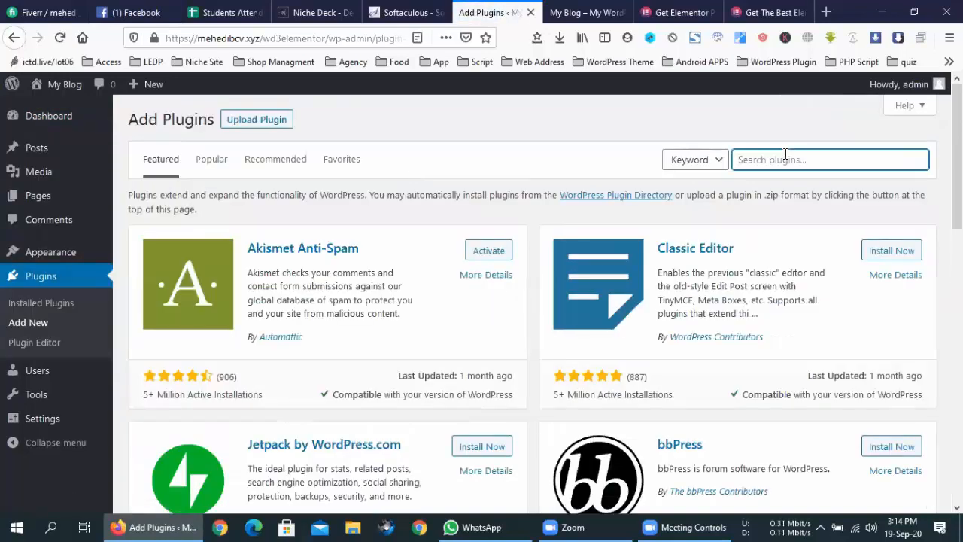
{"action": "type", "text": "elementor"}
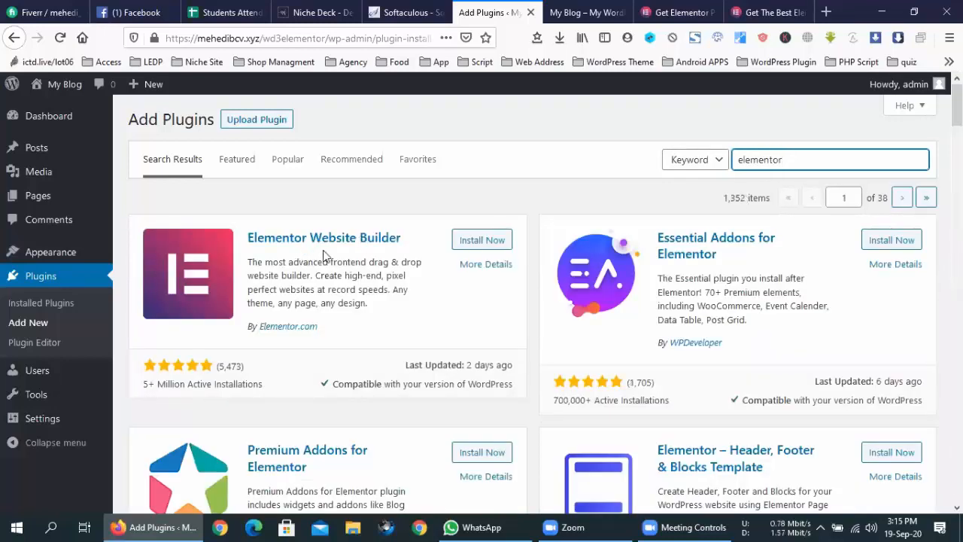
{"action": "left_click", "coordinate": [252, 374]}
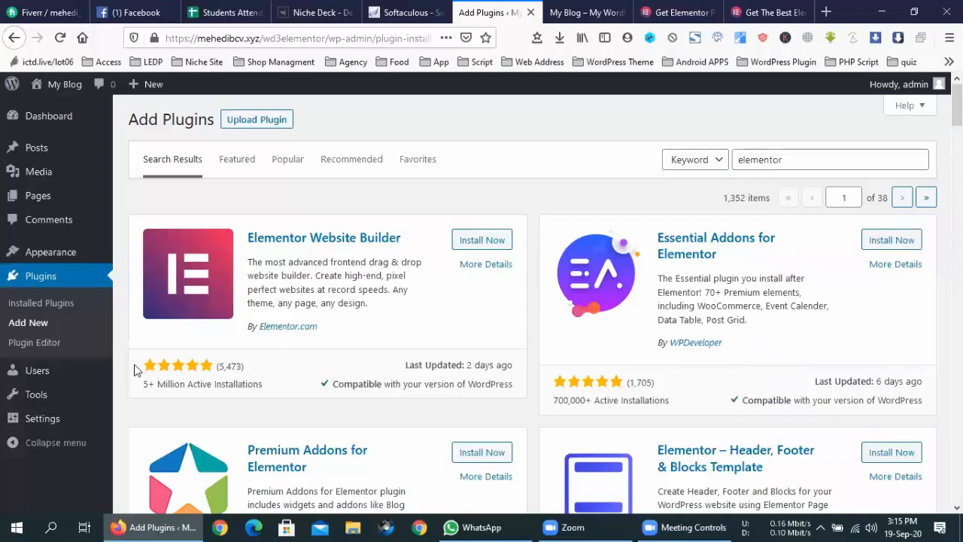
{"action": "left_click_drag", "start_coordinate": [143, 387], "coordinate": [147, 387]}
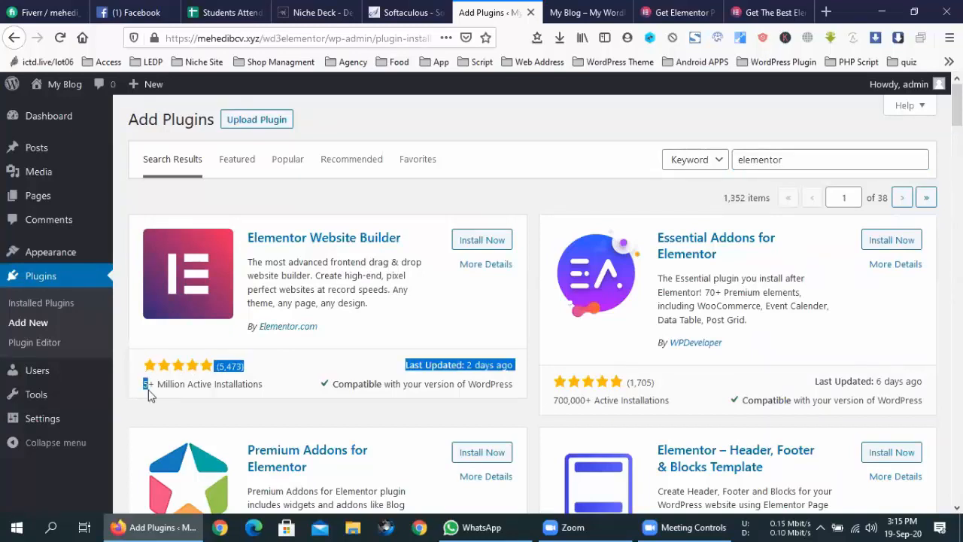
{"action": "left_click", "coordinate": [158, 396]}
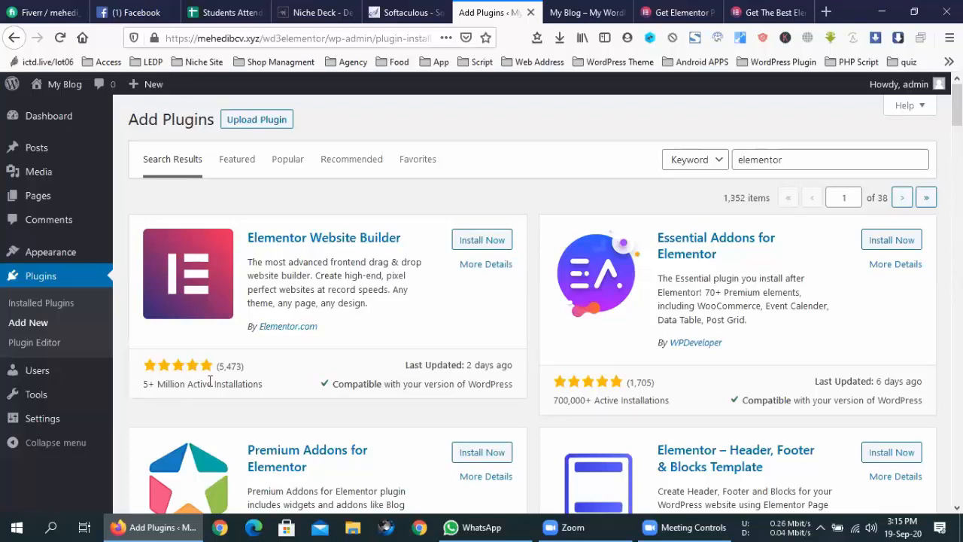
{"action": "left_click", "coordinate": [482, 241]}
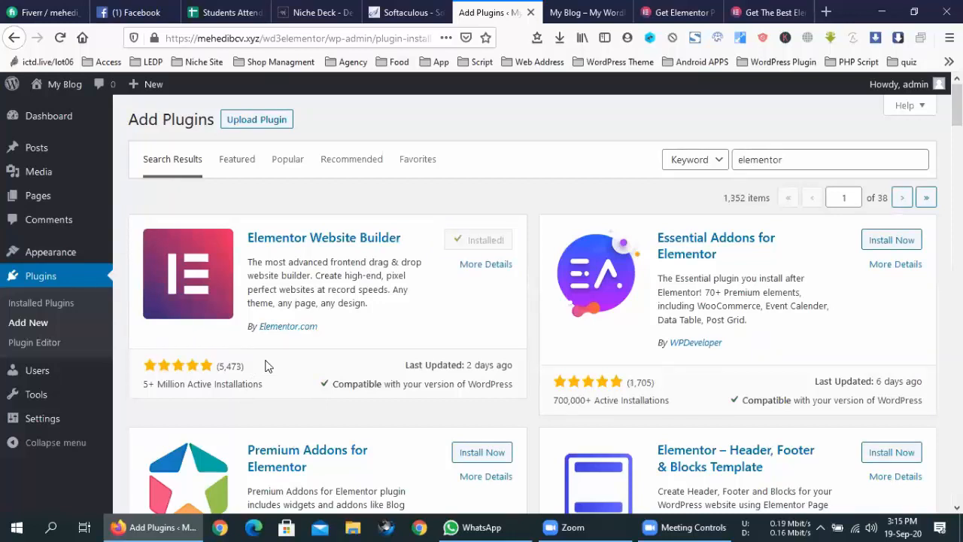
- Activate Elementor and look over its Getting Started page
{"action": "left_click", "coordinate": [485, 241]}
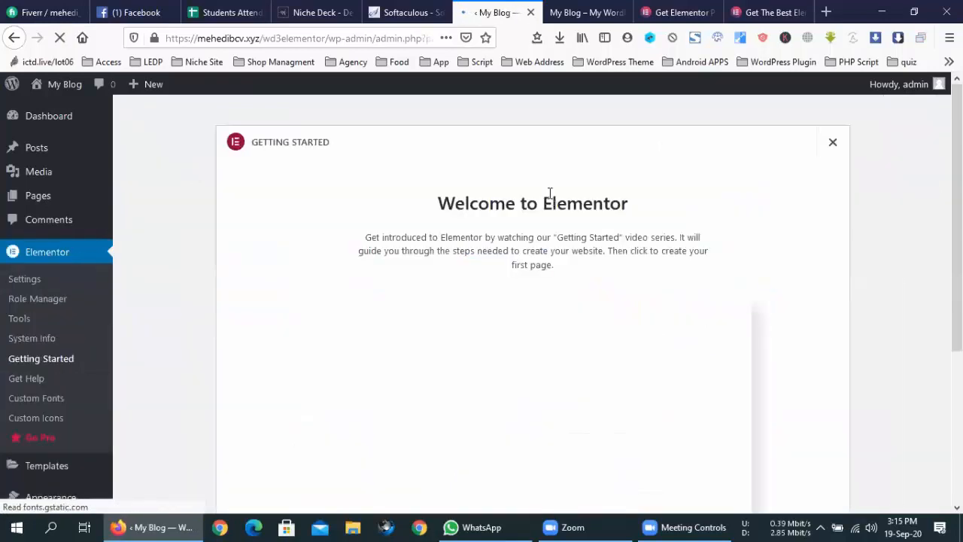
{"action": "scroll", "coordinate": [588, 269], "scroll_direction": "down", "scroll_amount": 2}
{"action": "scroll", "coordinate": [588, 269], "scroll_direction": "down", "scroll_amount": 2}
{"action": "scroll", "coordinate": [588, 269], "scroll_direction": "up", "scroll_amount": 4}
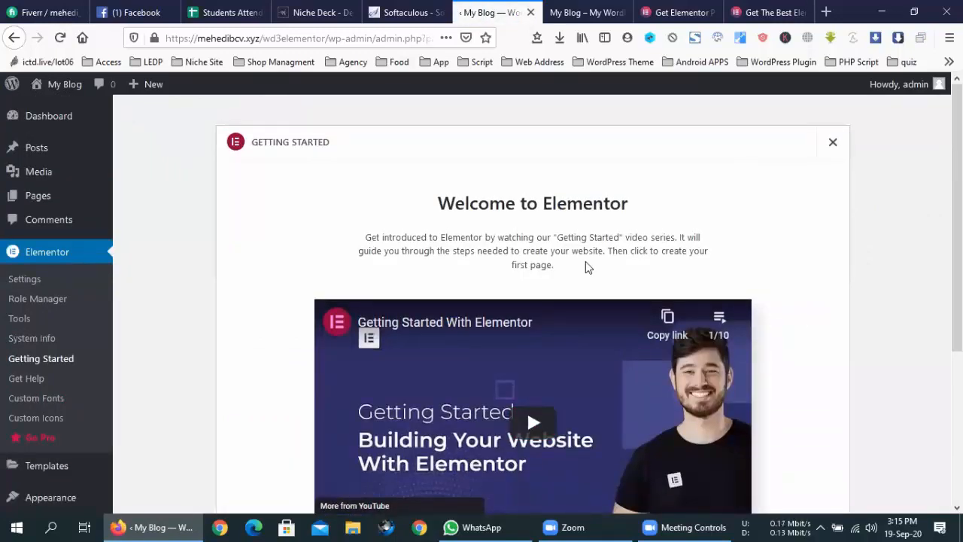
{"action": "scroll", "coordinate": [586, 262], "scroll_direction": "down", "scroll_amount": 3}
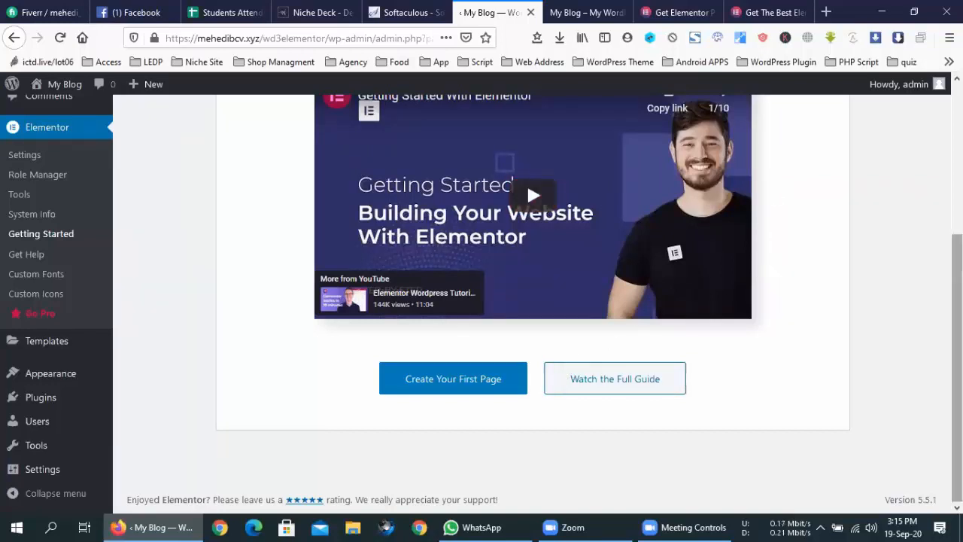
{"action": "scroll", "coordinate": [957, 280], "scroll_direction": "up", "scroll_amount": 1}
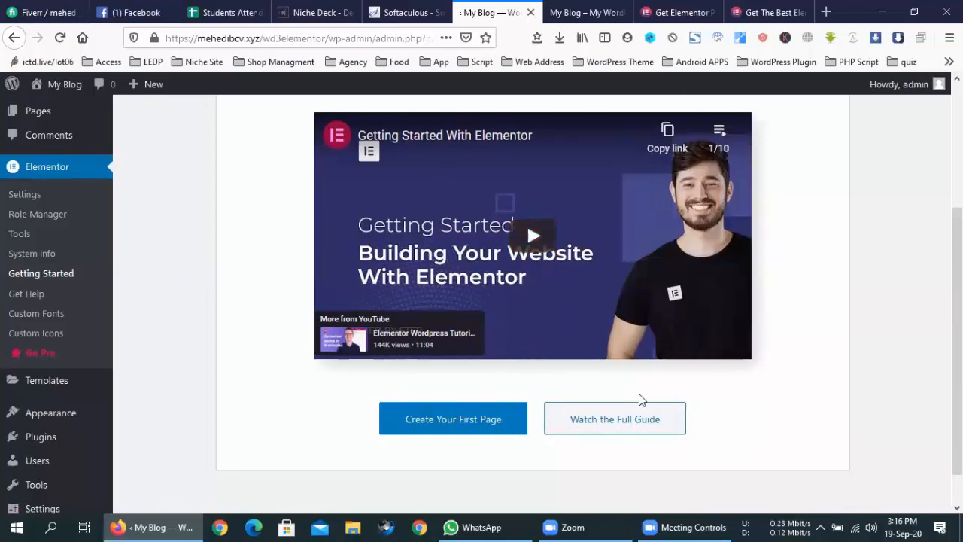
- Open the full 'Step-by-Step: Building Your Site with Elementor' guide and read through it
{"action": "left_click", "coordinate": [615, 423]}
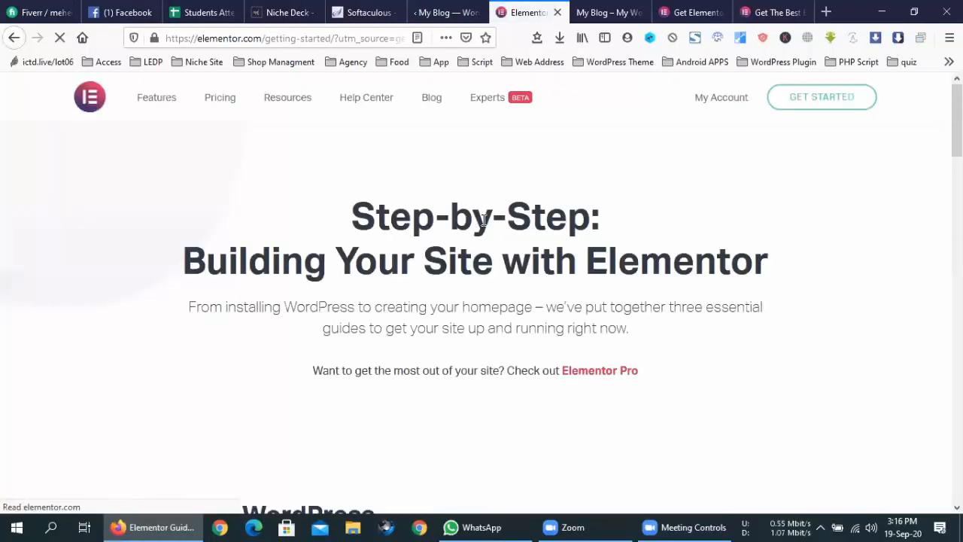
{"action": "scroll", "coordinate": [457, 292], "scroll_direction": "down", "scroll_amount": 3}
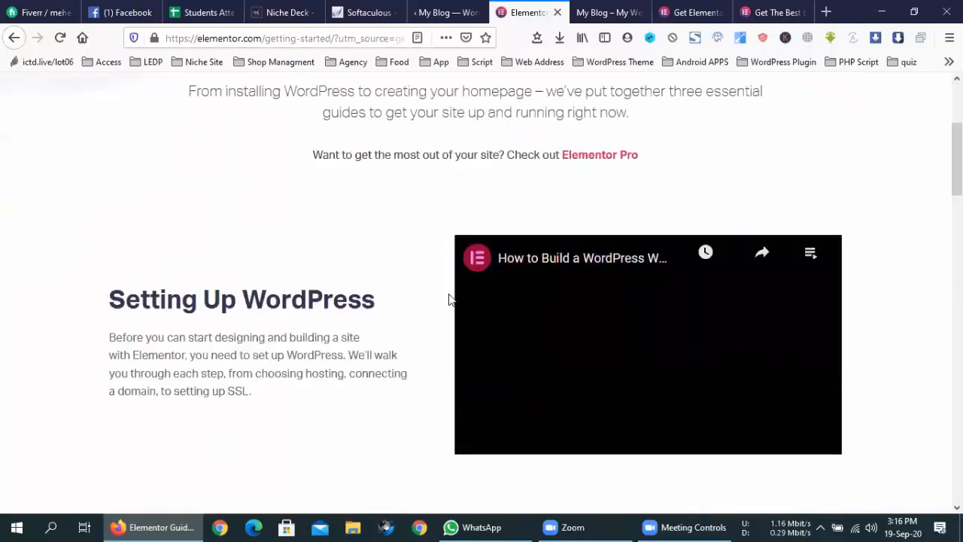
{"action": "scroll", "coordinate": [450, 300], "scroll_direction": "down", "scroll_amount": 6}
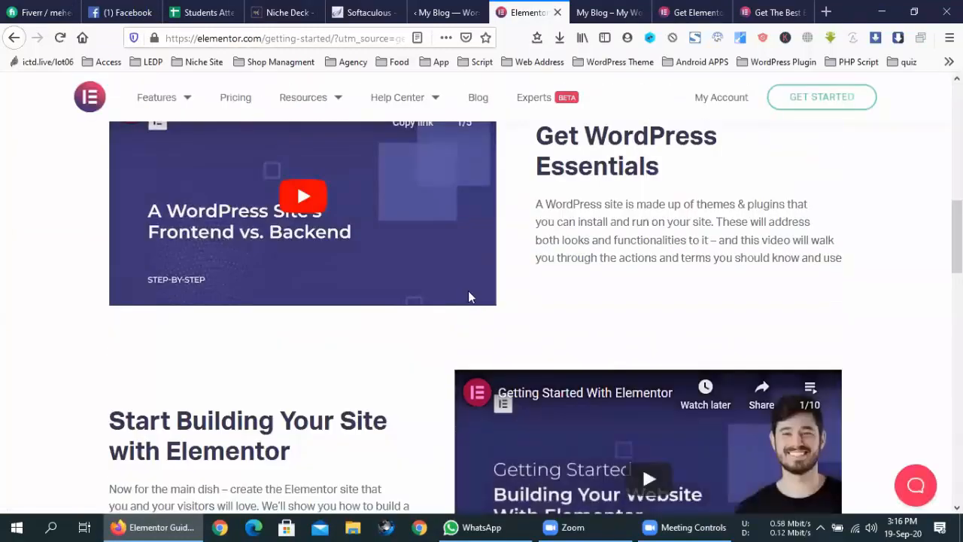
{"action": "scroll", "coordinate": [420, 355], "scroll_direction": "down", "scroll_amount": 5}
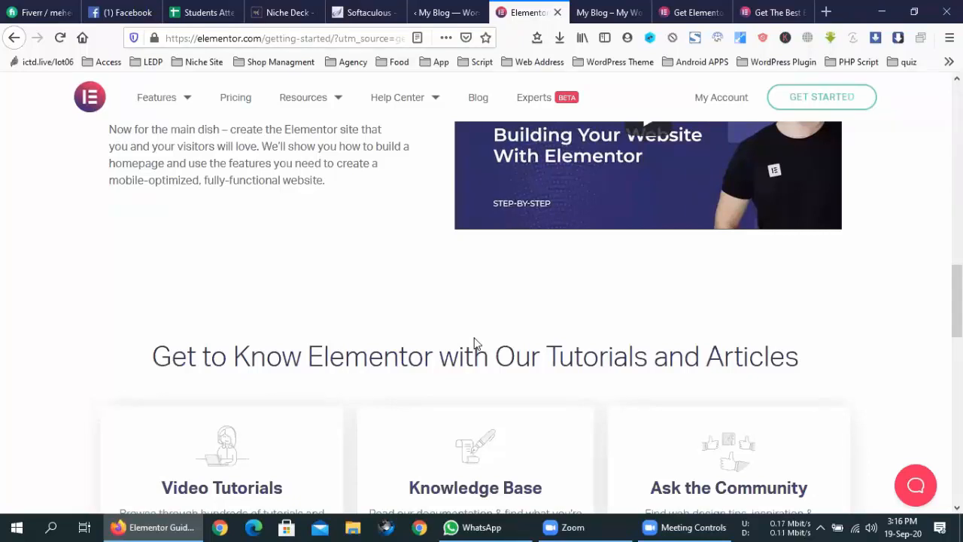
{"action": "scroll", "coordinate": [474, 344], "scroll_direction": "down", "scroll_amount": 8}
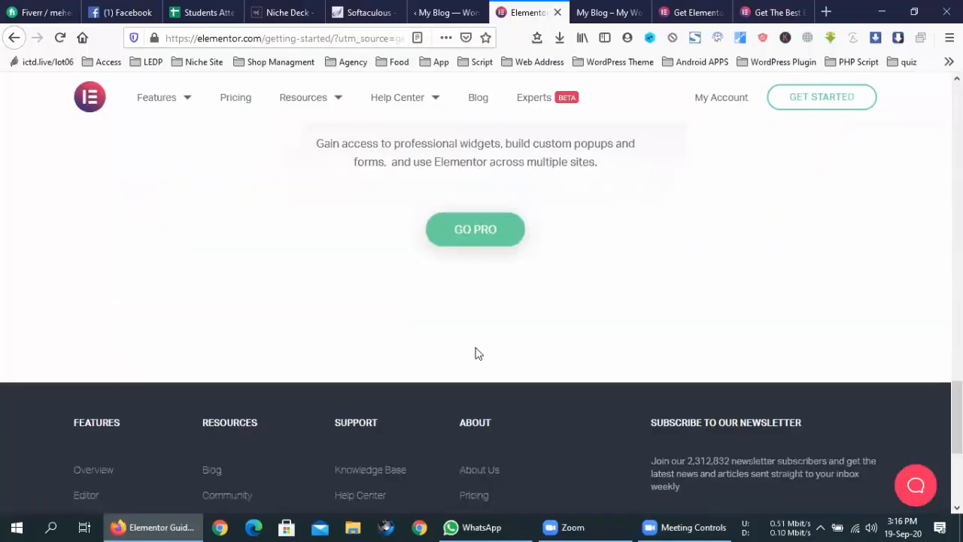
{"action": "scroll", "coordinate": [476, 353], "scroll_direction": "down", "scroll_amount": 3}
{"action": "scroll", "coordinate": [476, 353], "scroll_direction": "up", "scroll_amount": 8}
{"action": "scroll", "coordinate": [476, 359], "scroll_direction": "up", "scroll_amount": 8}
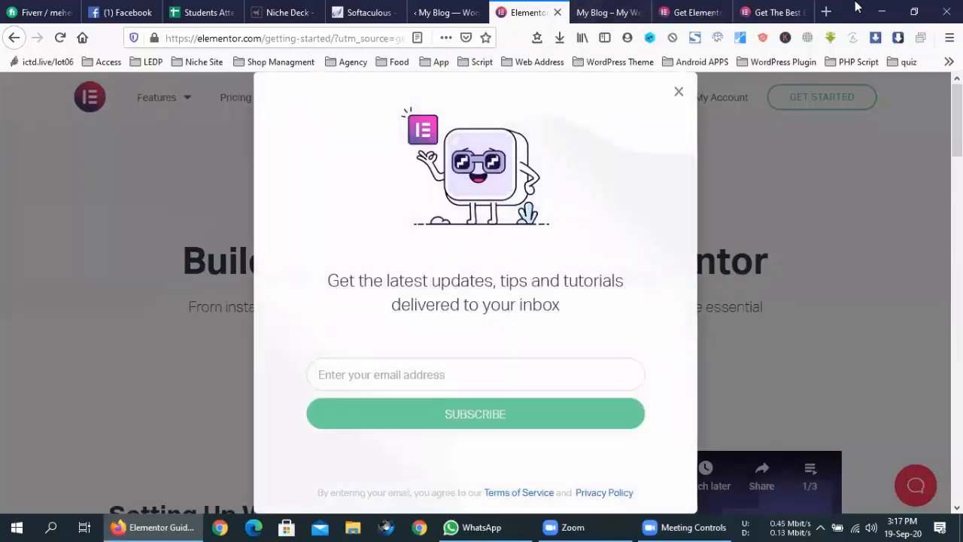
- Load deshikhatiponno.com in a new tab from the 'deshi' address-bar suggestion
{"action": "left_click", "coordinate": [830, 9]}
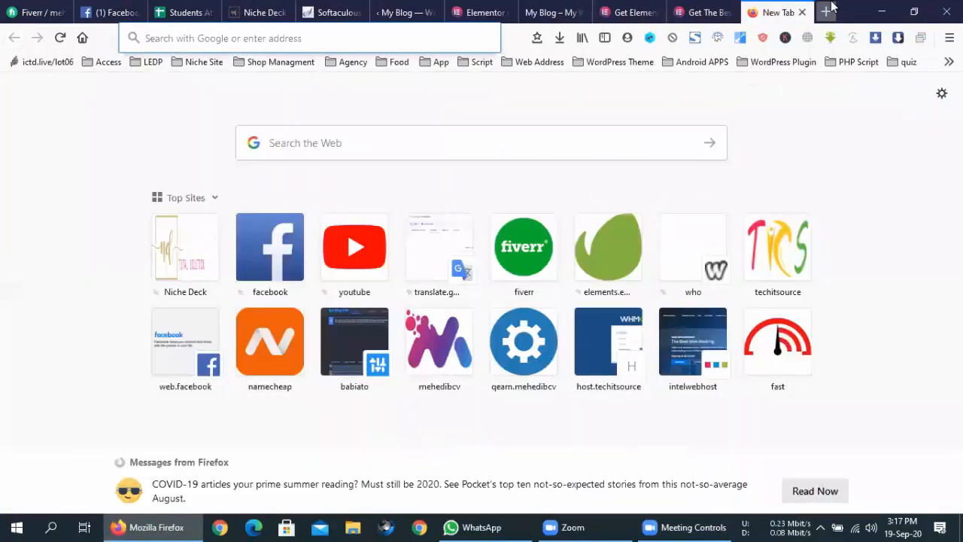
{"action": "type", "text": "deshi"}
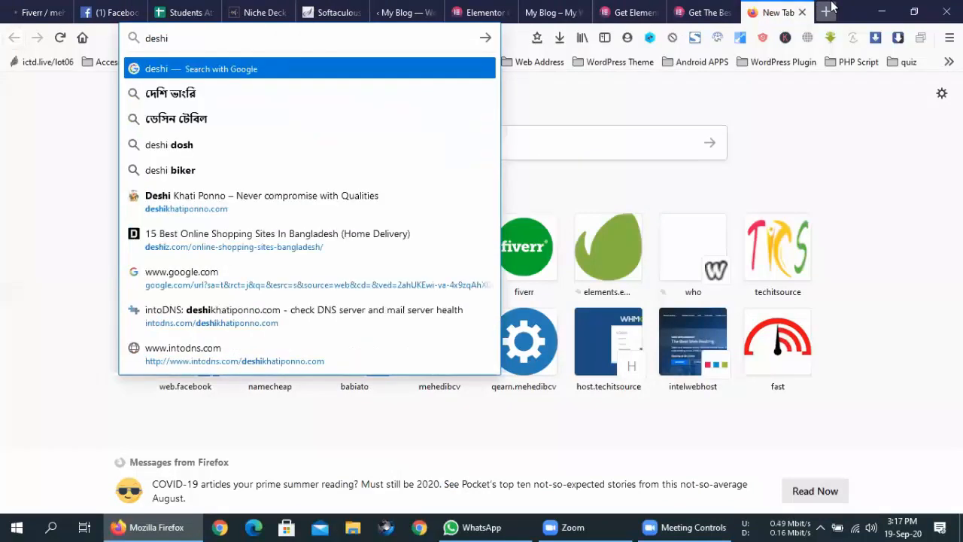
{"action": "key", "text": "Down"}
{"action": "key", "text": "Down"}
{"action": "key", "text": "Down"}
{"action": "key", "text": "Down"}
{"action": "key", "text": "Down"}
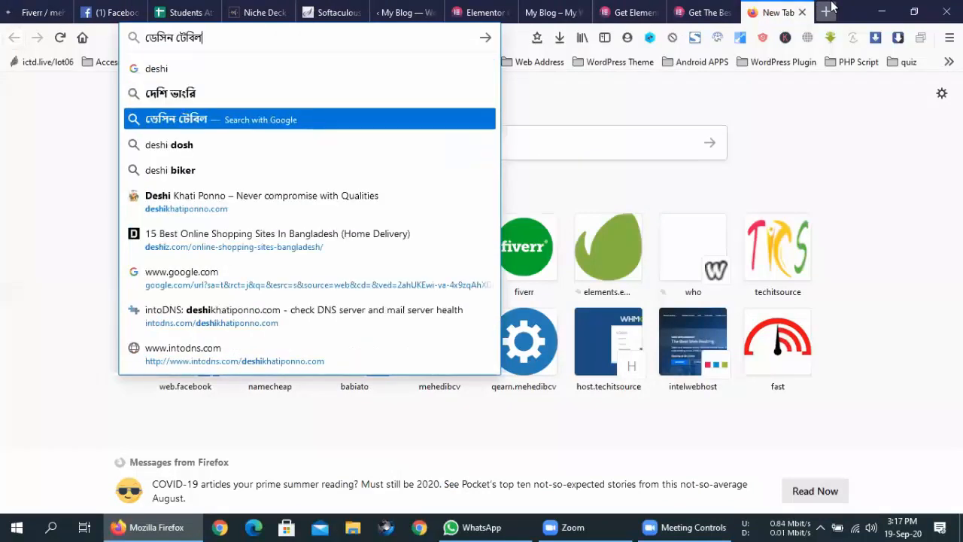
{"action": "key", "text": "Return"}
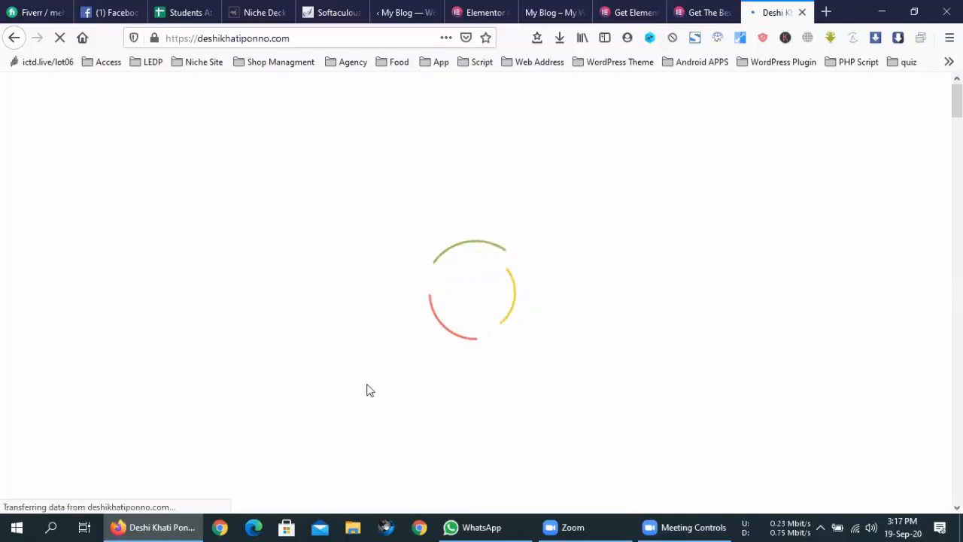
- Browse the Deshi Khati Ponno store down to Top Featured Categories with discounted Dessert products
{"action": "scroll", "coordinate": [298, 320], "scroll_direction": "down", "scroll_amount": 2}
{"action": "scroll", "coordinate": [298, 320], "scroll_direction": "down", "scroll_amount": 5}
{"action": "scroll", "coordinate": [298, 320], "scroll_direction": "up", "scroll_amount": 8}
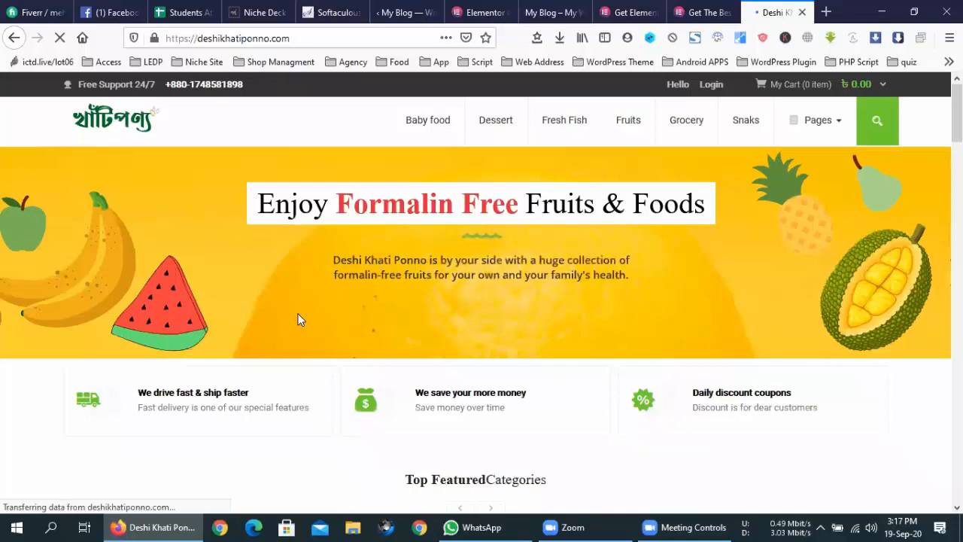
{"action": "scroll", "coordinate": [297, 320], "scroll_direction": "down", "scroll_amount": 5}
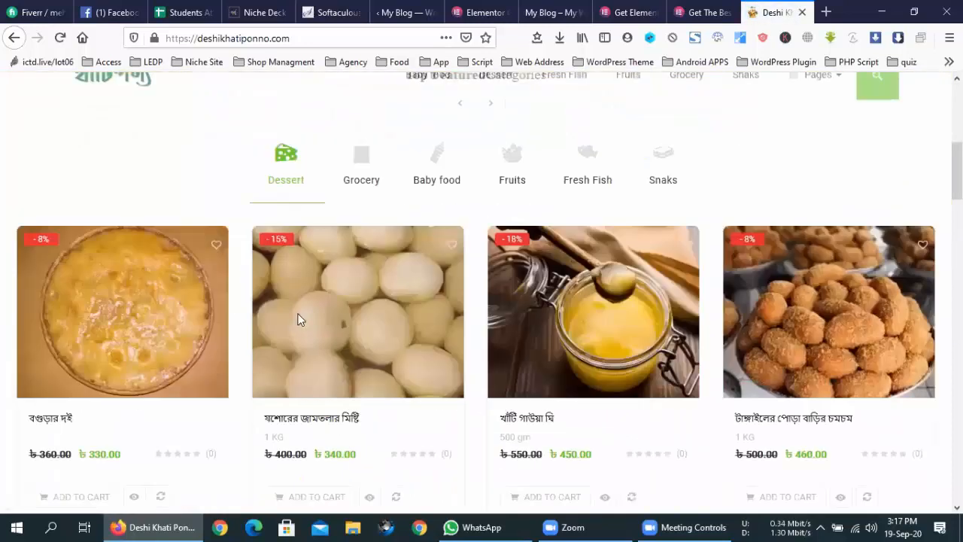
{"action": "scroll", "coordinate": [297, 320], "scroll_direction": "down", "scroll_amount": 5}
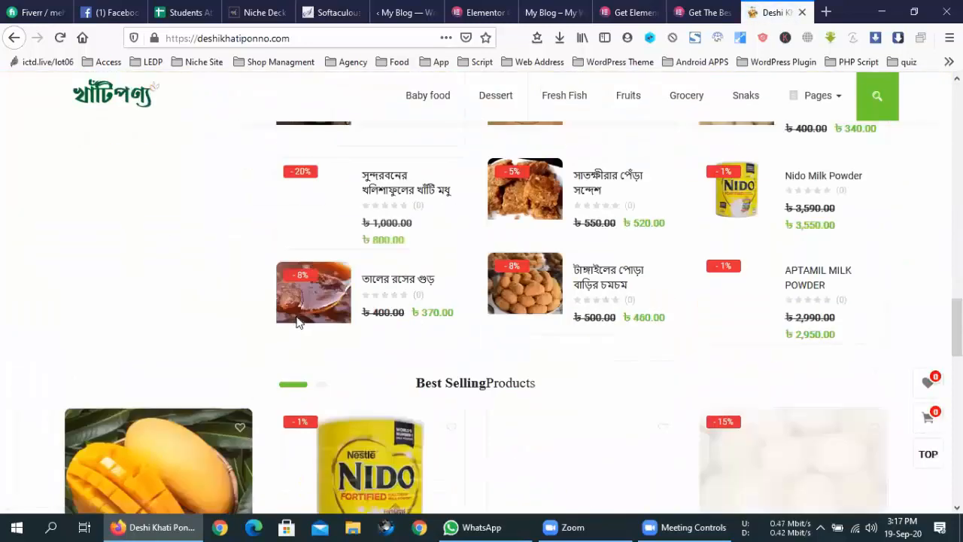
{"action": "scroll", "coordinate": [316, 316], "scroll_direction": "down", "scroll_amount": 5}
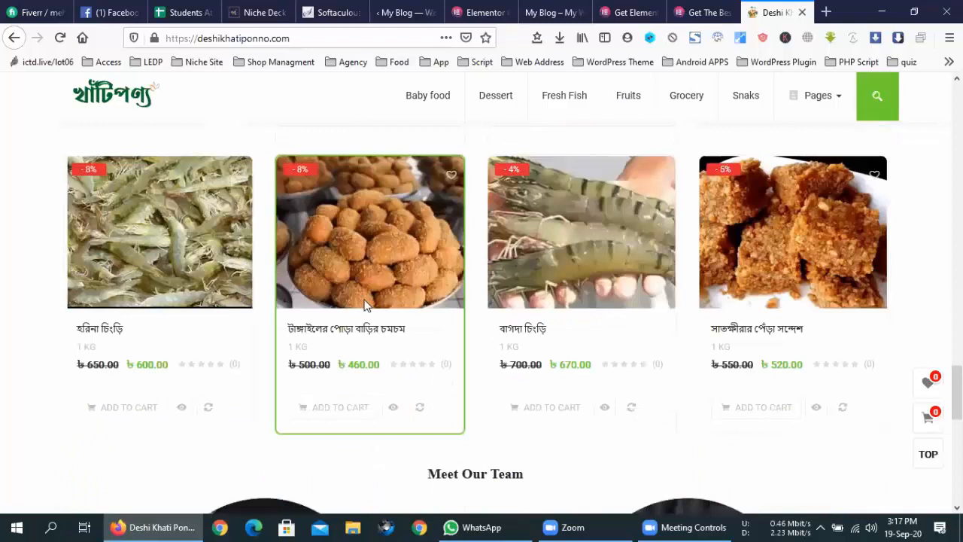
{"action": "scroll", "coordinate": [365, 304], "scroll_direction": "down", "scroll_amount": 5}
{"action": "scroll", "coordinate": [364, 305], "scroll_direction": "up", "scroll_amount": 3}
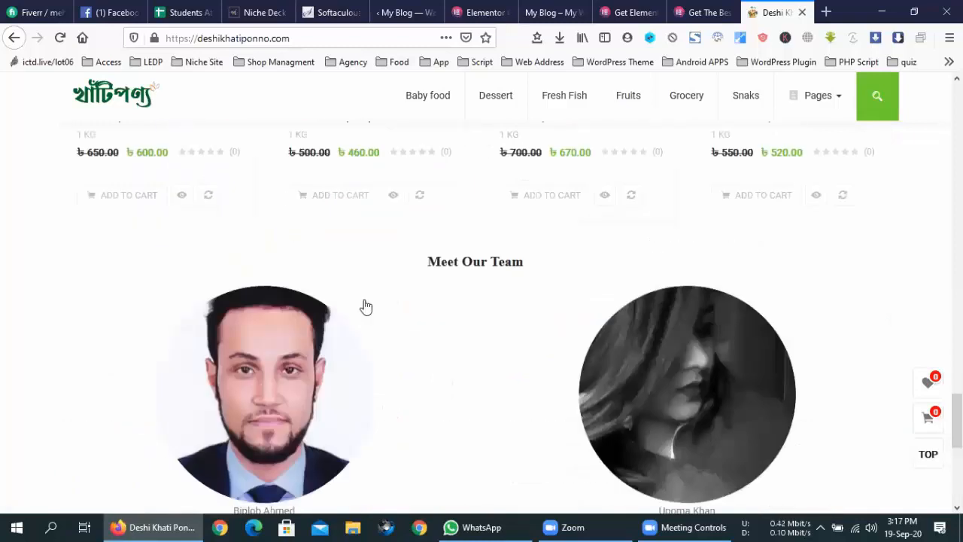
{"action": "scroll", "coordinate": [366, 307], "scroll_direction": "up", "scroll_amount": 10}
{"action": "scroll", "coordinate": [365, 306], "scroll_direction": "up", "scroll_amount": 10}
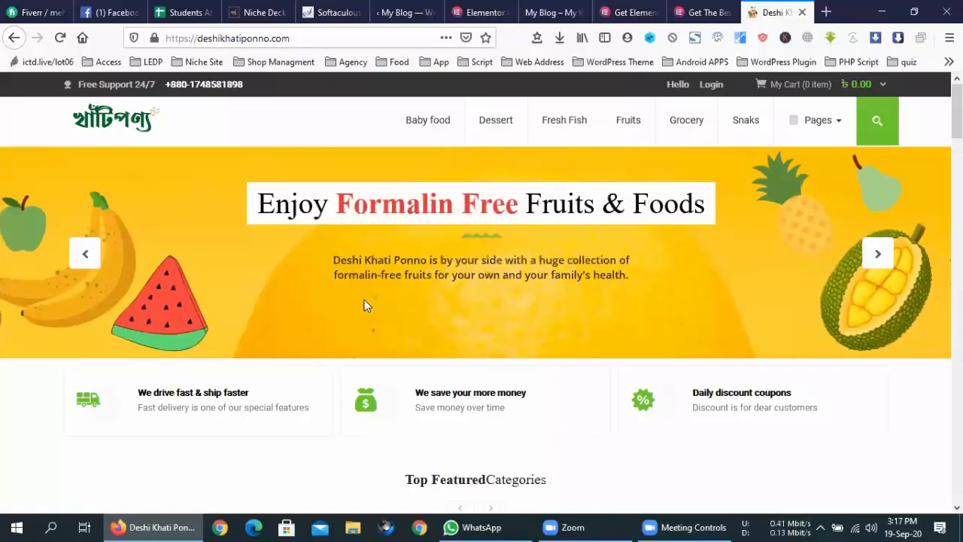
{"action": "scroll", "coordinate": [364, 301], "scroll_direction": "down", "scroll_amount": 3}
{"action": "scroll", "coordinate": [365, 307], "scroll_direction": "down", "scroll_amount": 3}
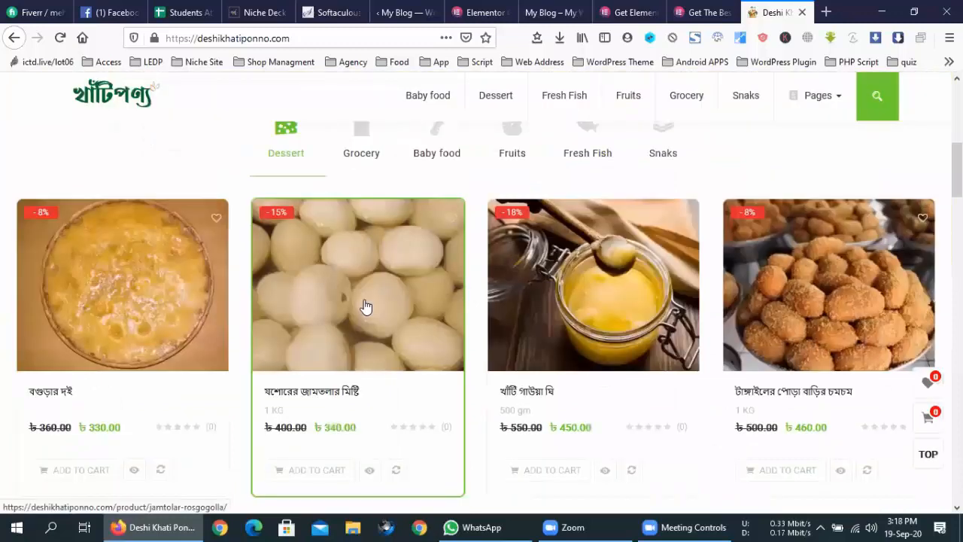
{"action": "scroll", "coordinate": [365, 306], "scroll_direction": "down", "scroll_amount": 3}
{"action": "scroll", "coordinate": [363, 301], "scroll_direction": "up", "scroll_amount": 3}
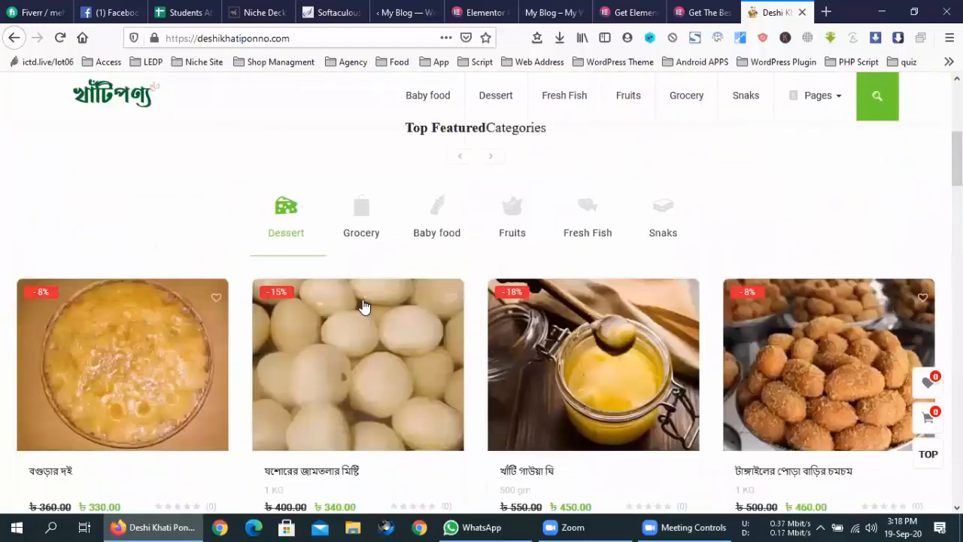
- Load chashirhasi.com by typing 'chashi' in the address bar and choosing its suggestion
{"action": "left_click", "coordinate": [305, 36]}
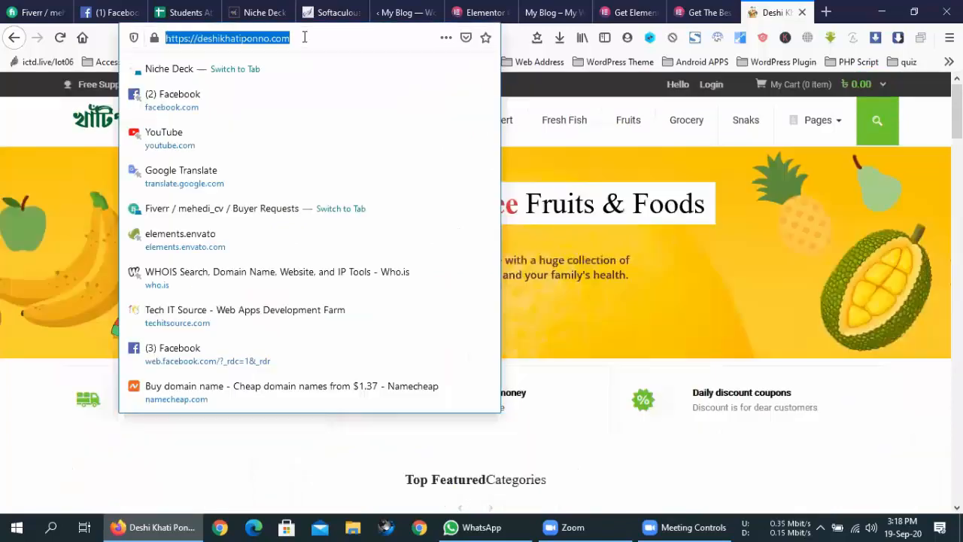
{"action": "type", "text": "chas"}
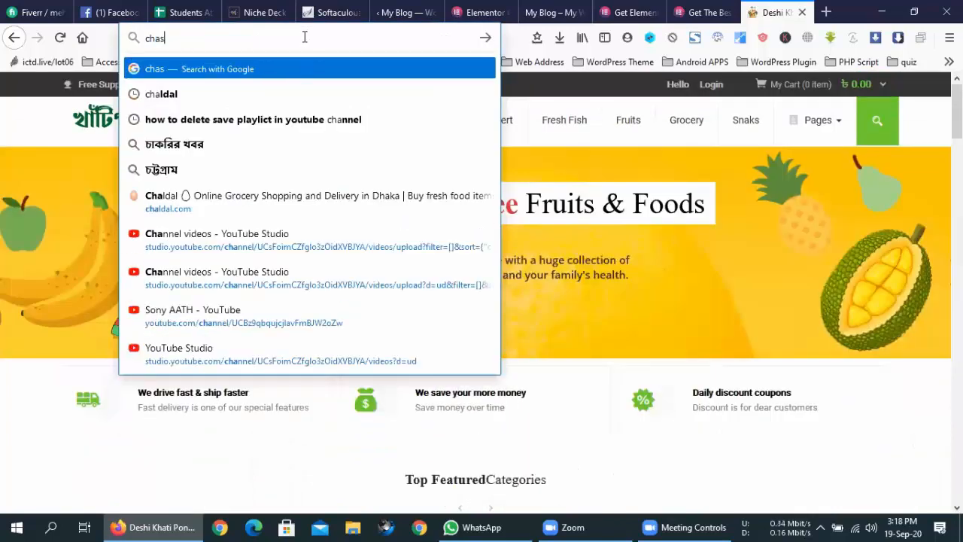
{"action": "type", "text": "hi"}
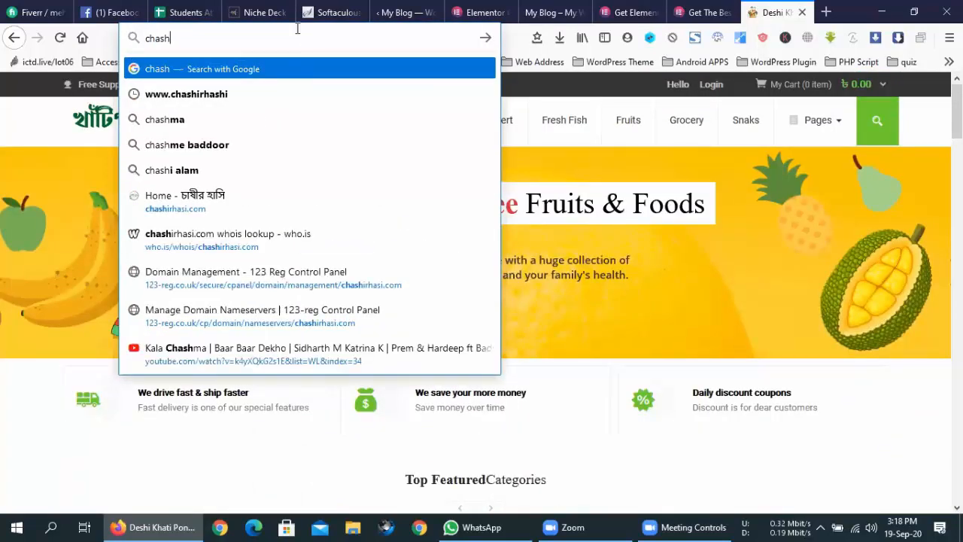
{"action": "left_click", "coordinate": [216, 194]}
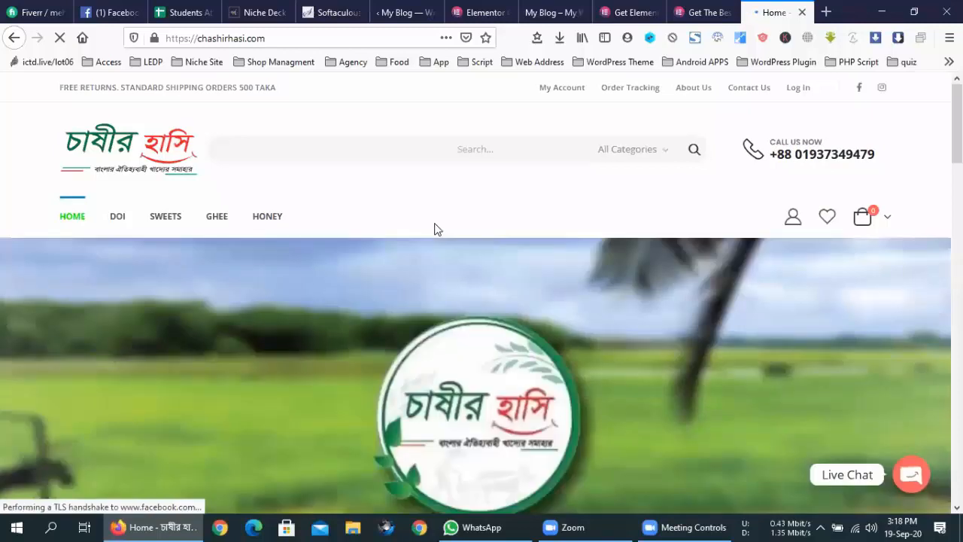
- Browse the chashirhasi.com store's Doi, Sweets, Ghee and Honey categories down and back up
{"action": "scroll", "coordinate": [435, 229], "scroll_direction": "down", "scroll_amount": 6}
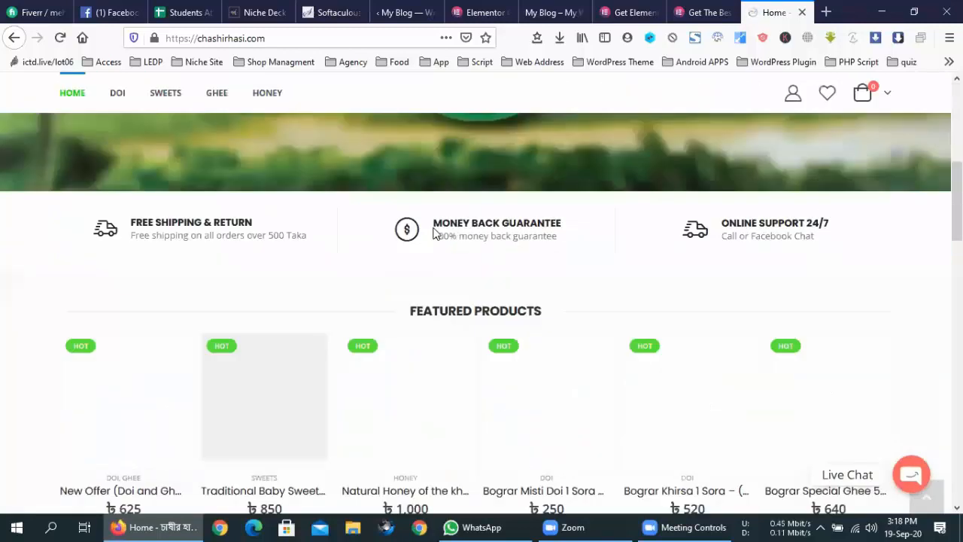
{"action": "scroll", "coordinate": [435, 230], "scroll_direction": "down", "scroll_amount": 5}
{"action": "scroll", "coordinate": [432, 234], "scroll_direction": "up", "scroll_amount": 10}
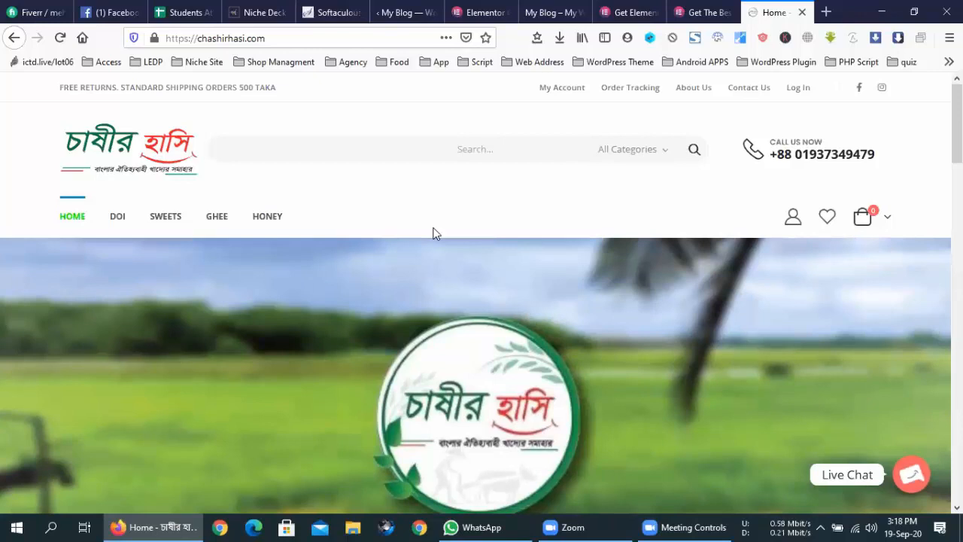
{"action": "scroll", "coordinate": [433, 233], "scroll_direction": "down", "scroll_amount": 3}
{"action": "scroll", "coordinate": [432, 234], "scroll_direction": "down", "scroll_amount": 3}
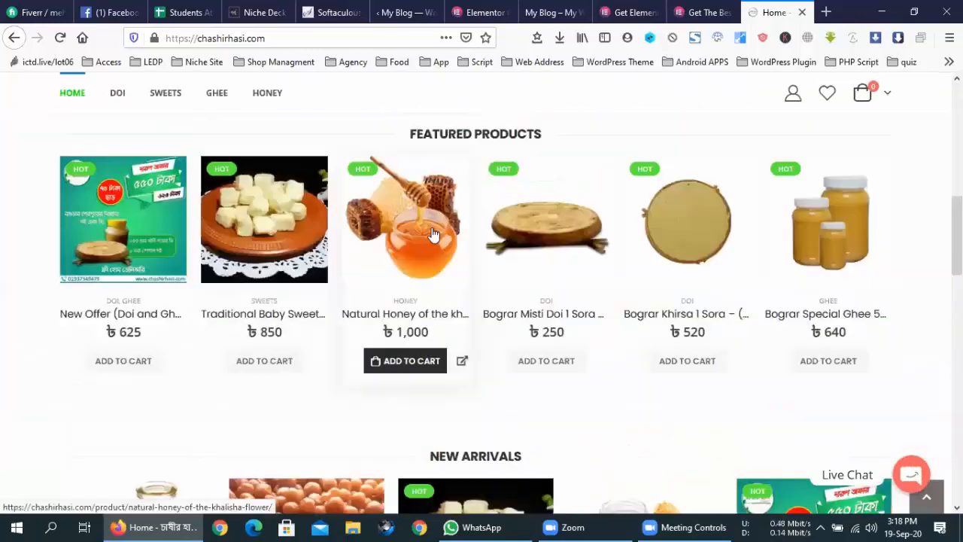
{"action": "scroll", "coordinate": [432, 229], "scroll_direction": "down", "scroll_amount": 3}
{"action": "scroll", "coordinate": [432, 230], "scroll_direction": "down", "scroll_amount": 5}
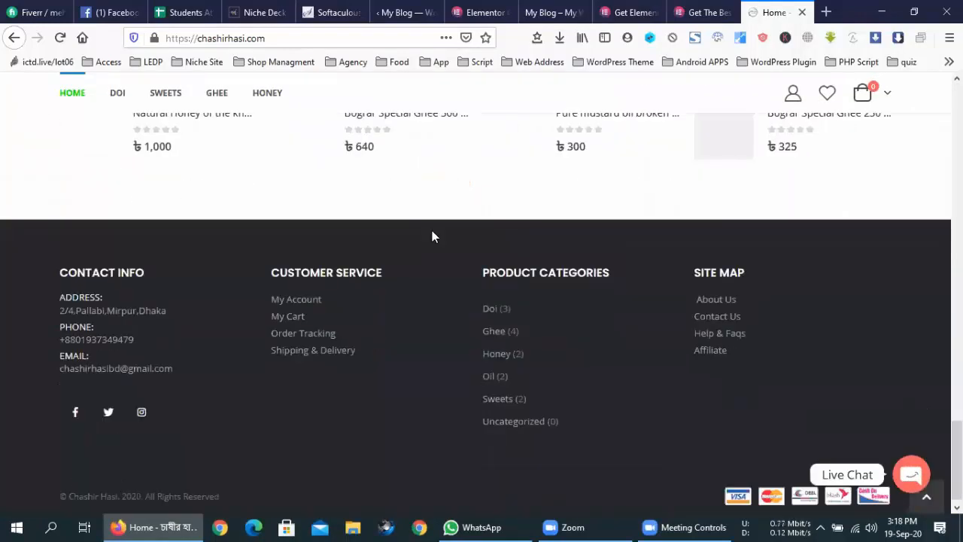
{"action": "scroll", "coordinate": [432, 236], "scroll_direction": "up", "scroll_amount": 8}
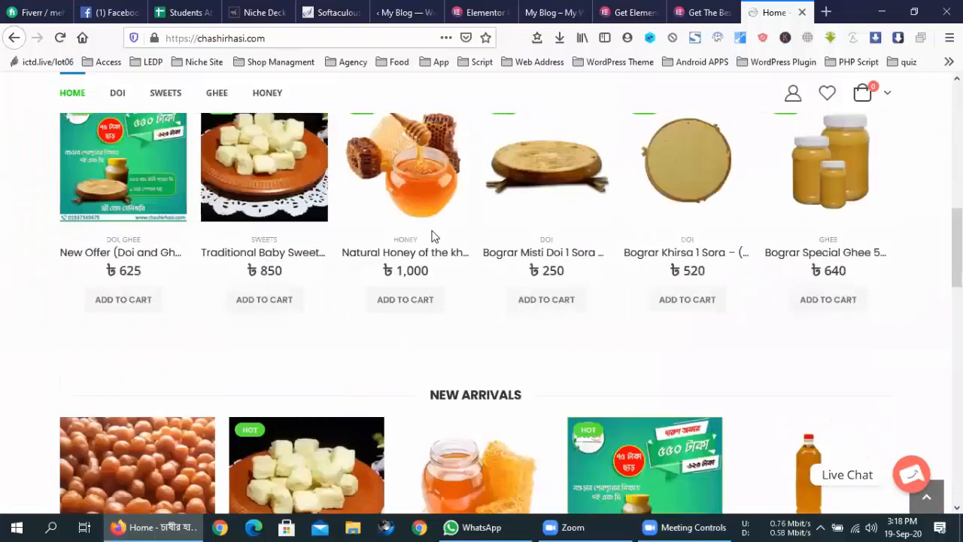
{"action": "scroll", "coordinate": [432, 233], "scroll_direction": "up", "scroll_amount": 4}
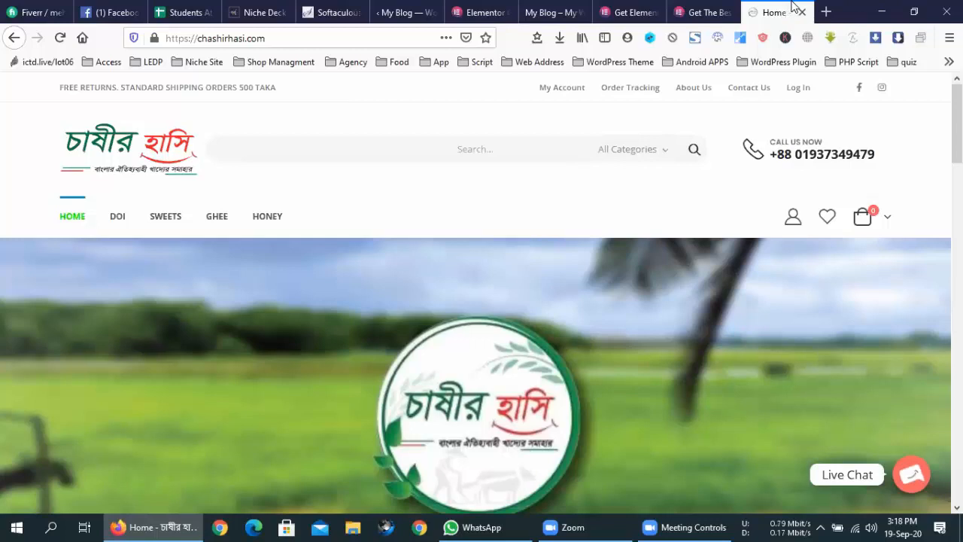
{"action": "left_click", "coordinate": [369, 39]}
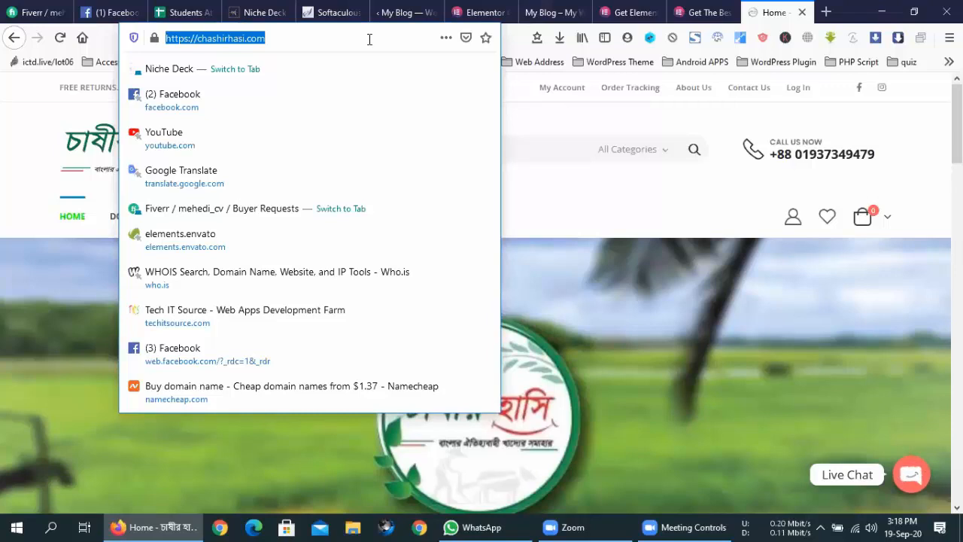
- Load the info20plus.com site, which returns a Whoops ErrorException page
{"action": "type", "text": "info20plus.com/"}
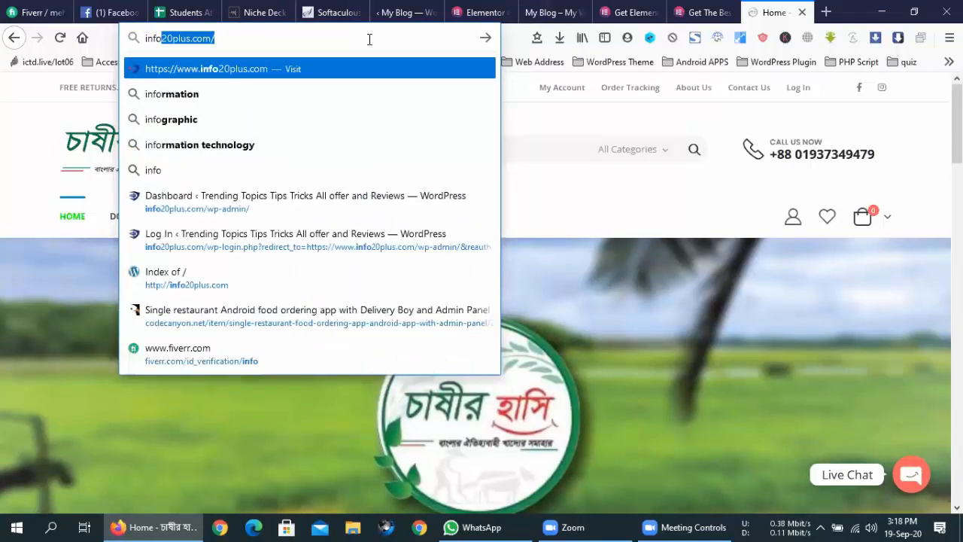
{"action": "key", "text": "Return"}
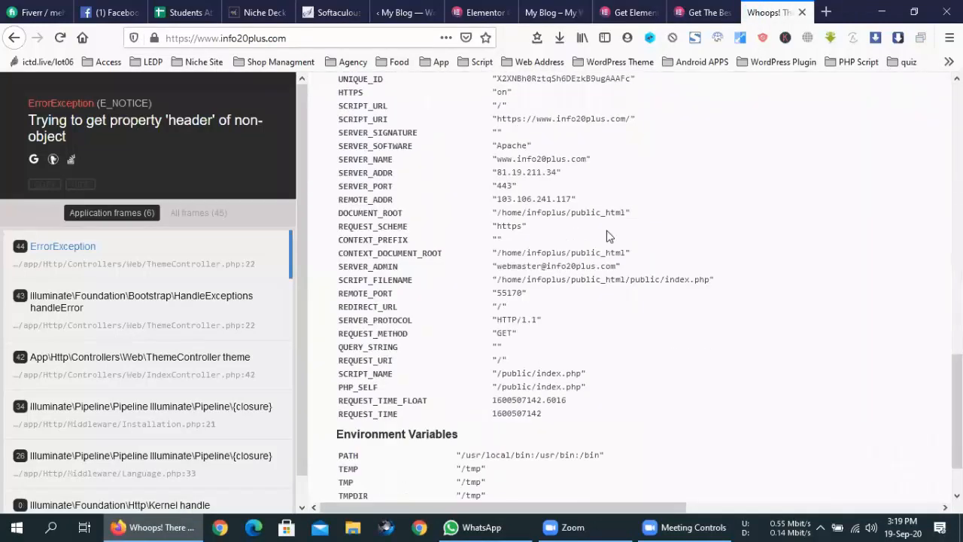
{"action": "scroll", "coordinate": [606, 231], "scroll_direction": "up", "scroll_amount": 2}
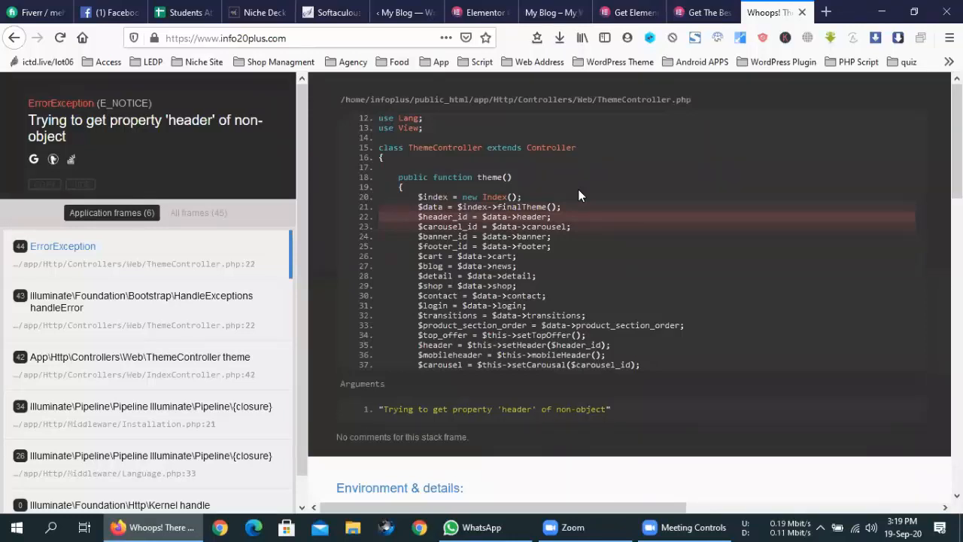
{"action": "scroll", "coordinate": [587, 276], "scroll_direction": "down", "scroll_amount": 10}
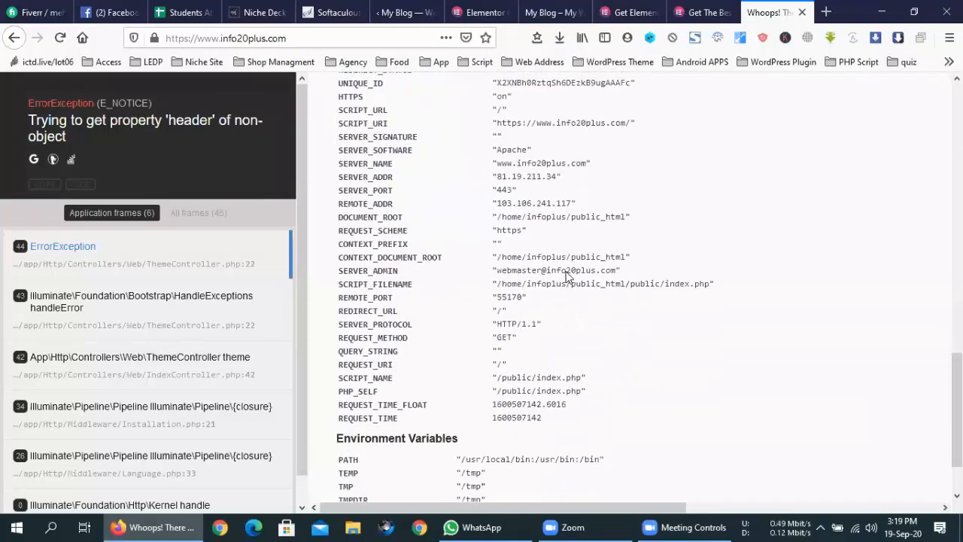
{"action": "scroll", "coordinate": [568, 277], "scroll_direction": "up", "scroll_amount": 10}
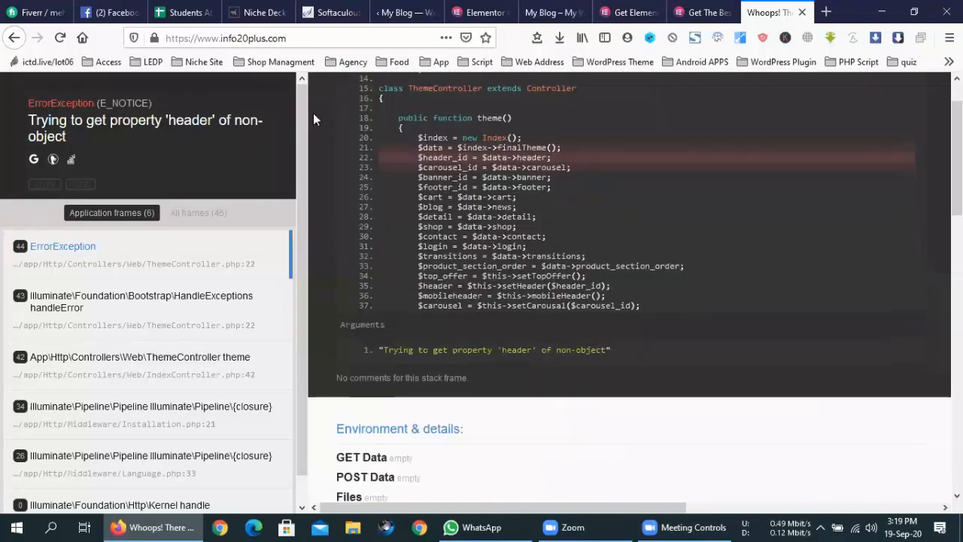
- Inspect the error page, selecting the failing file path and code lines 12–37
{"action": "left_click", "coordinate": [327, 44]}
{"action": "key", "text": "Escape"}
{"action": "scroll", "coordinate": [491, 295], "scroll_direction": "down", "scroll_amount": 15}
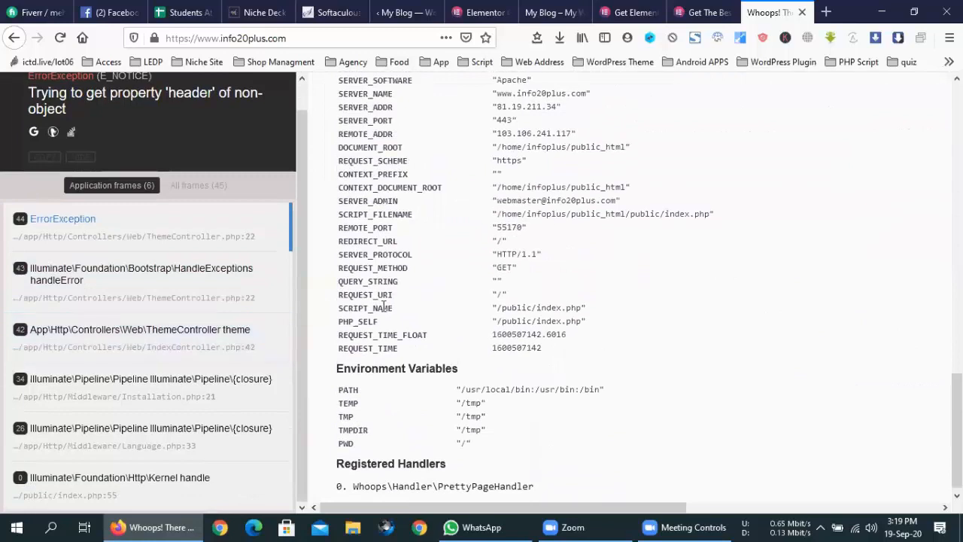
{"action": "scroll", "coordinate": [384, 305], "scroll_direction": "up", "scroll_amount": 15}
{"action": "left_click_drag", "start_coordinate": [646, 367], "coordinate": [340, 99]}
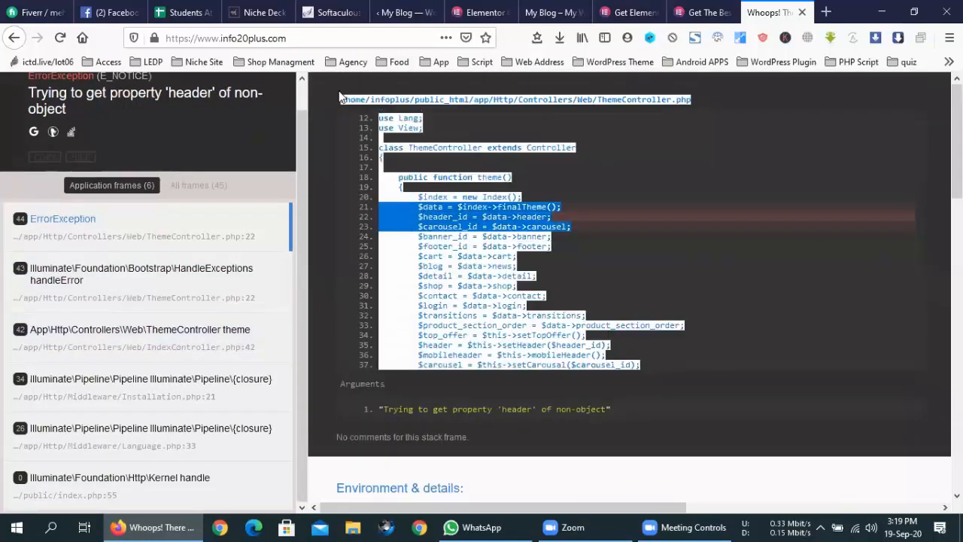
{"action": "left_click", "coordinate": [340, 99]}
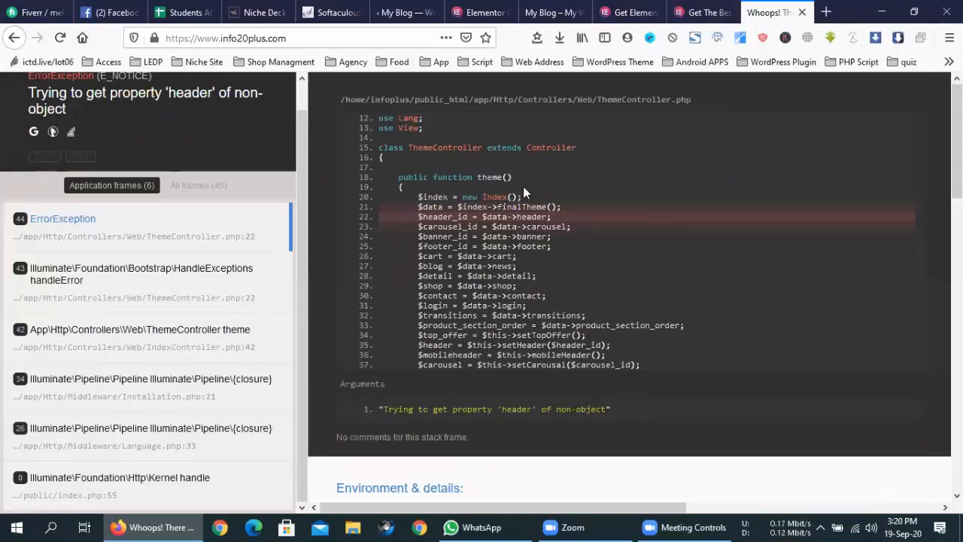
{"action": "scroll", "coordinate": [258, 144], "scroll_direction": "up", "scroll_amount": 1}
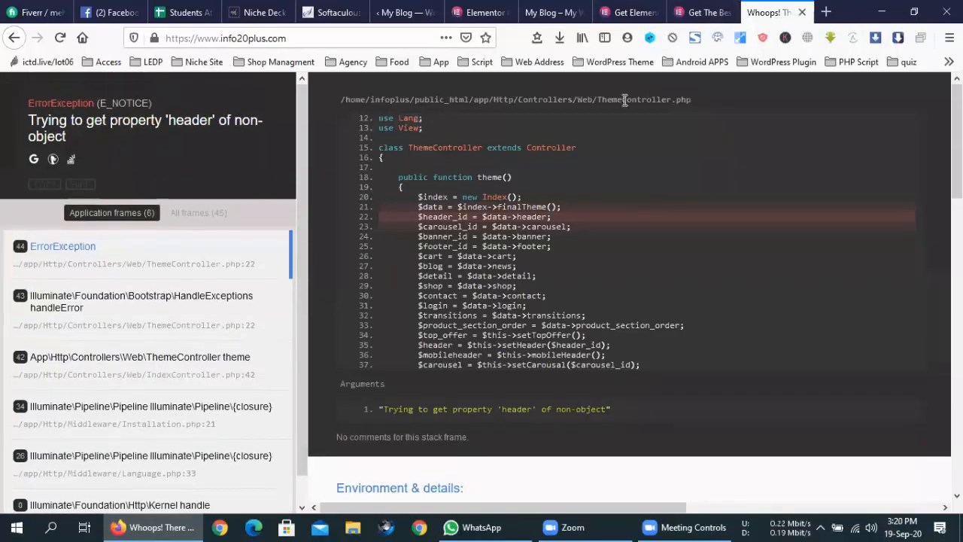
{"action": "triple_click", "coordinate": [676, 99]}
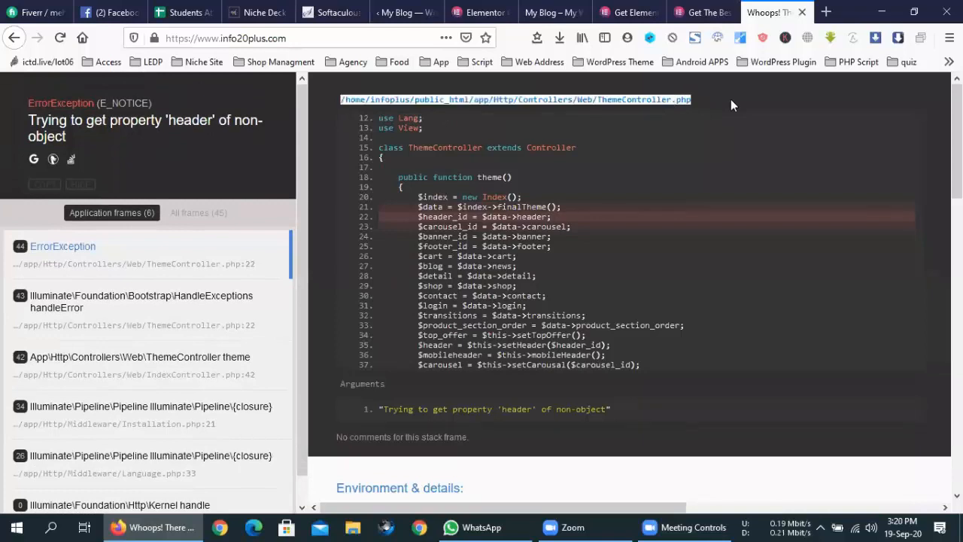
{"action": "left_click", "coordinate": [731, 100]}
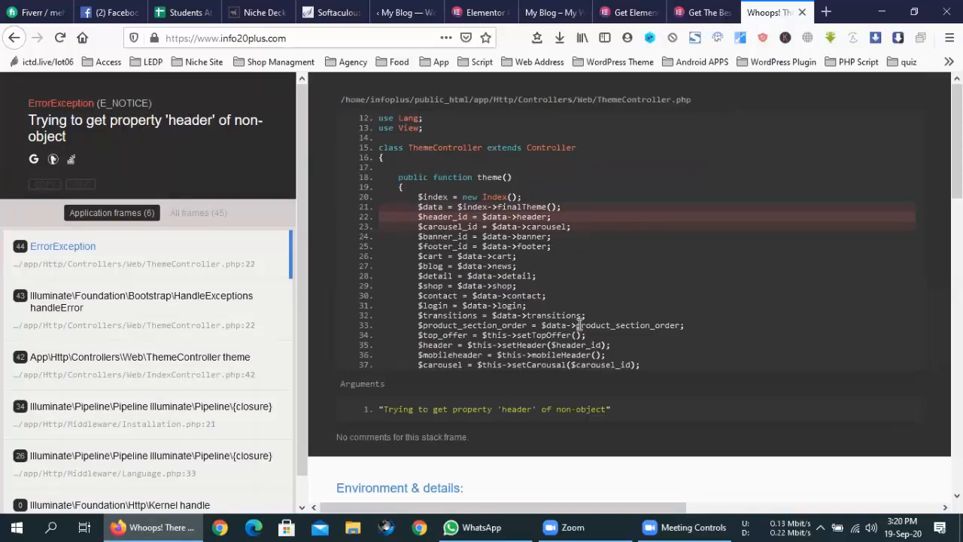
{"action": "scroll", "coordinate": [580, 325], "scroll_direction": "down", "scroll_amount": 5}
{"action": "scroll", "coordinate": [579, 325], "scroll_direction": "up", "scroll_amount": 5}
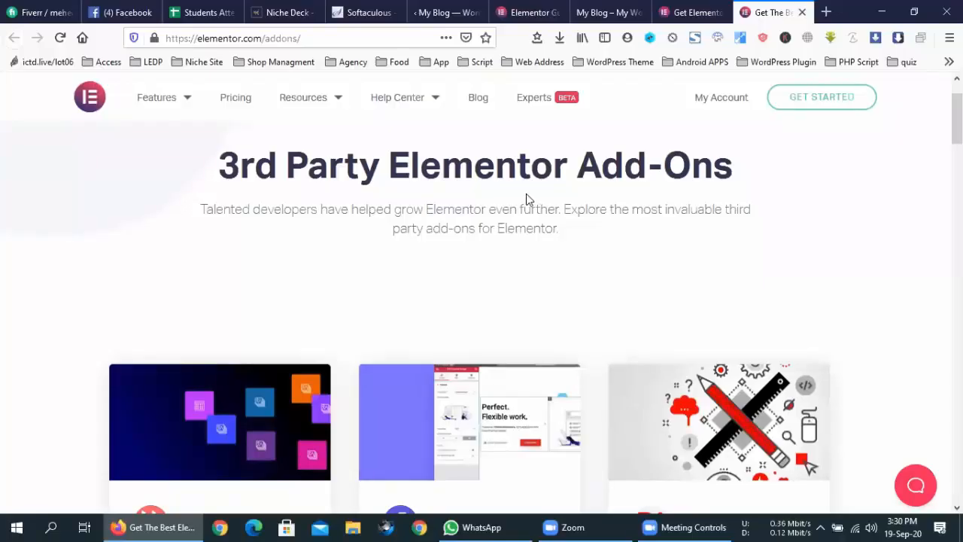
- Dismiss the newsletter popup and close the Elementor getting-started guide tab, returning to the admin
{"action": "scroll", "coordinate": [526, 252], "scroll_direction": "down", "scroll_amount": 1}
{"action": "left_click", "coordinate": [608, 12]}
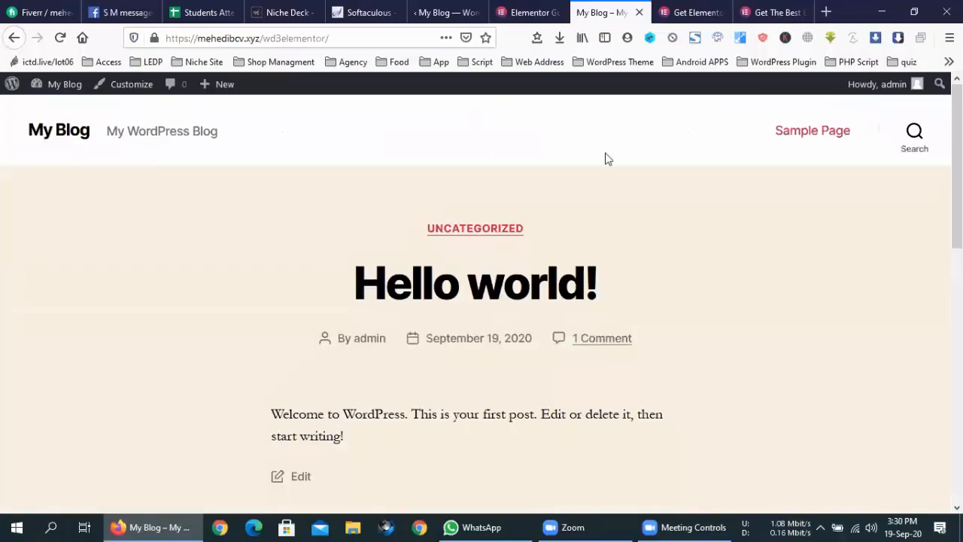
{"action": "left_click", "coordinate": [520, 13]}
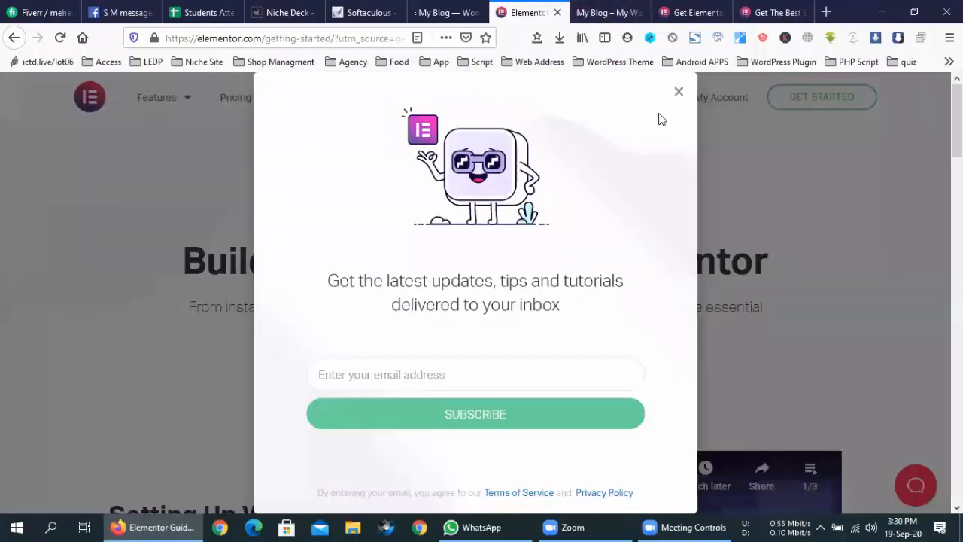
{"action": "left_click", "coordinate": [679, 93]}
{"action": "left_click", "coordinate": [609, 12]}
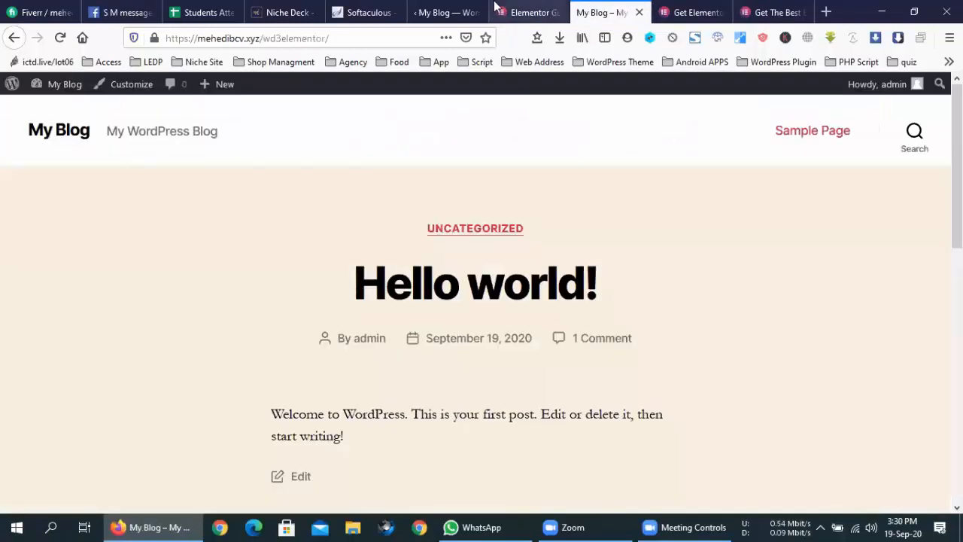
{"action": "left_click", "coordinate": [451, 12]}
{"action": "left_click", "coordinate": [543, 10]}
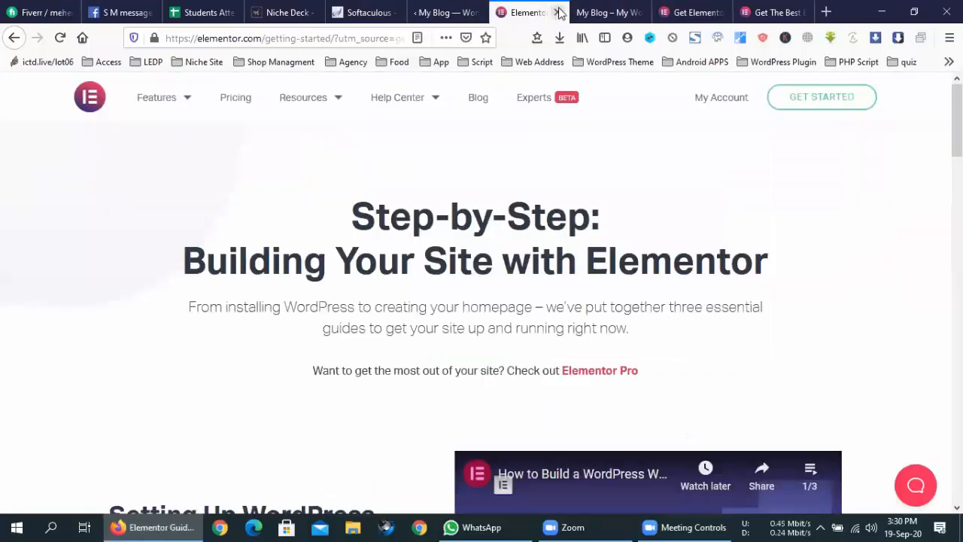
{"action": "left_click", "coordinate": [557, 12]}
{"action": "left_click", "coordinate": [500, 12]}
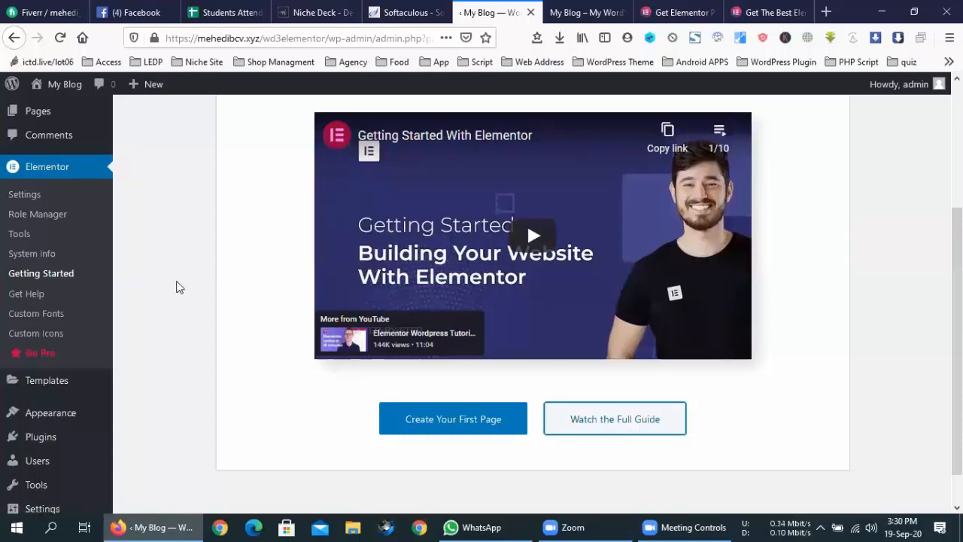
- Go to Plugins > Add New in the WordPress admin
{"action": "scroll", "coordinate": [179, 287], "scroll_direction": "up", "scroll_amount": 3}
{"action": "scroll", "coordinate": [178, 286], "scroll_direction": "down", "scroll_amount": 3}
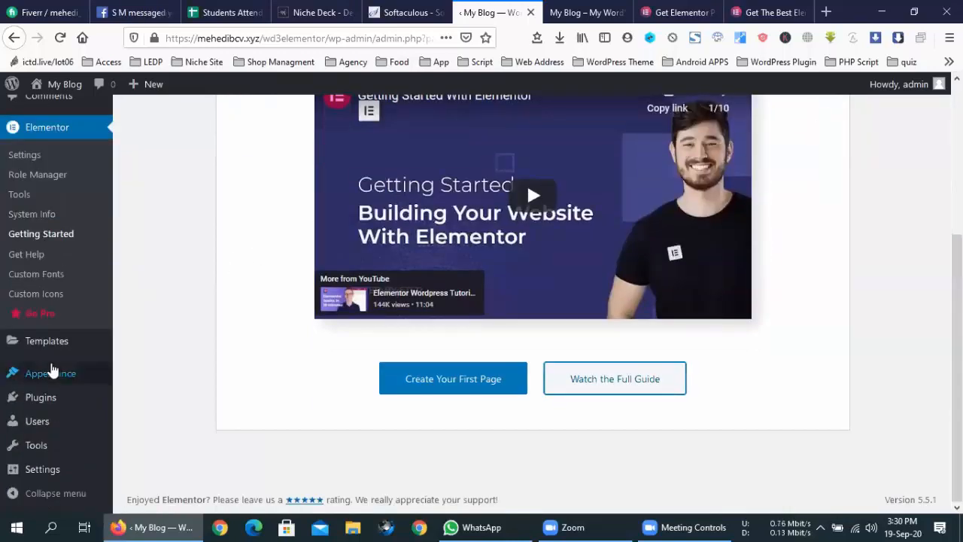
{"action": "mouse_move", "coordinate": [45, 403]}
{"action": "left_click", "coordinate": [142, 420]}
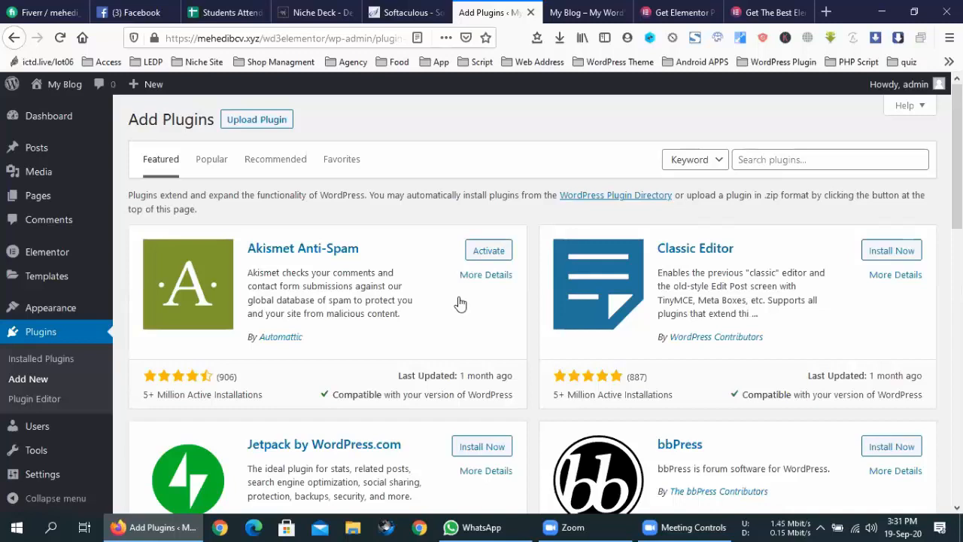
- Install and activate the Classic Editor 1.6 plugin
{"action": "left_click", "coordinate": [881, 251]}
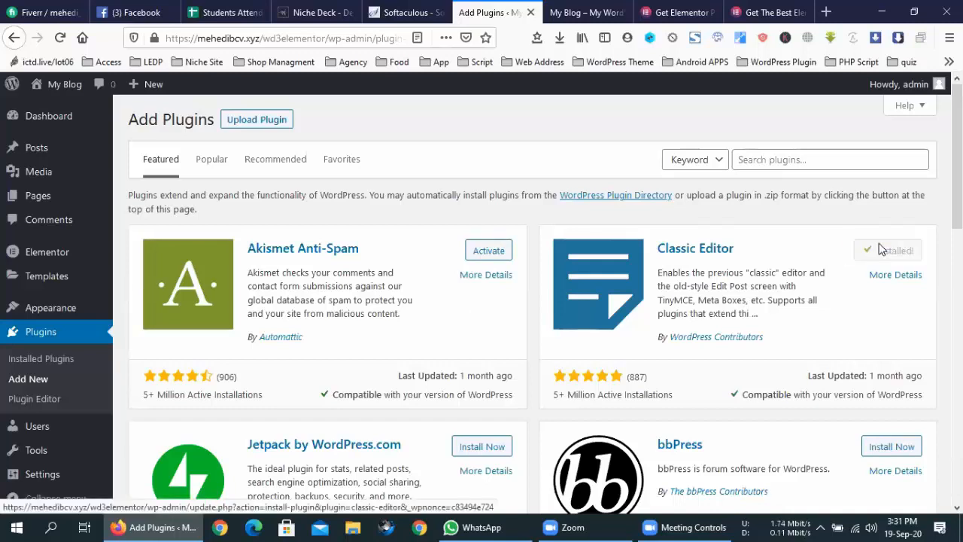
{"action": "left_click", "coordinate": [886, 253]}
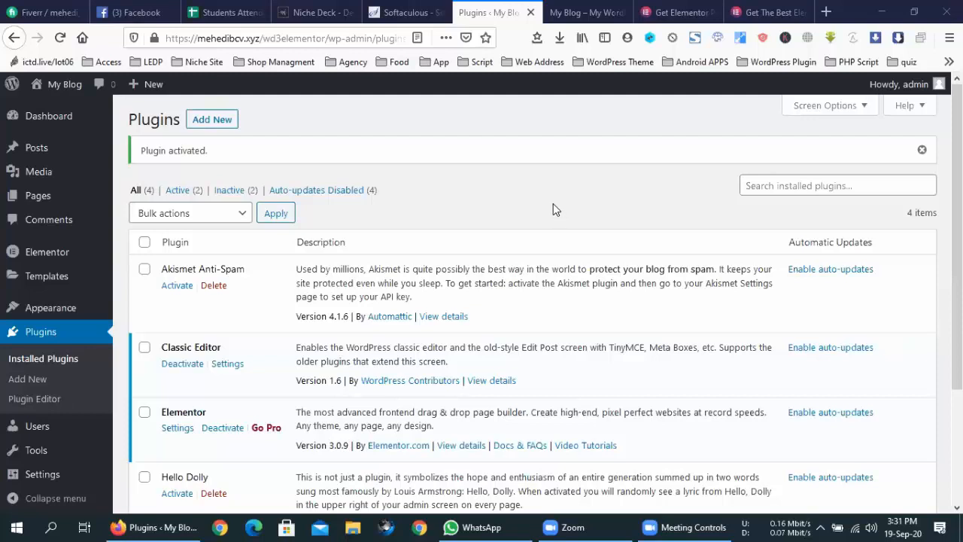
- Open the Pages list showing the draft Privacy Policy and published Sample Page
{"action": "scroll", "coordinate": [550, 200], "scroll_direction": "down", "scroll_amount": 3}
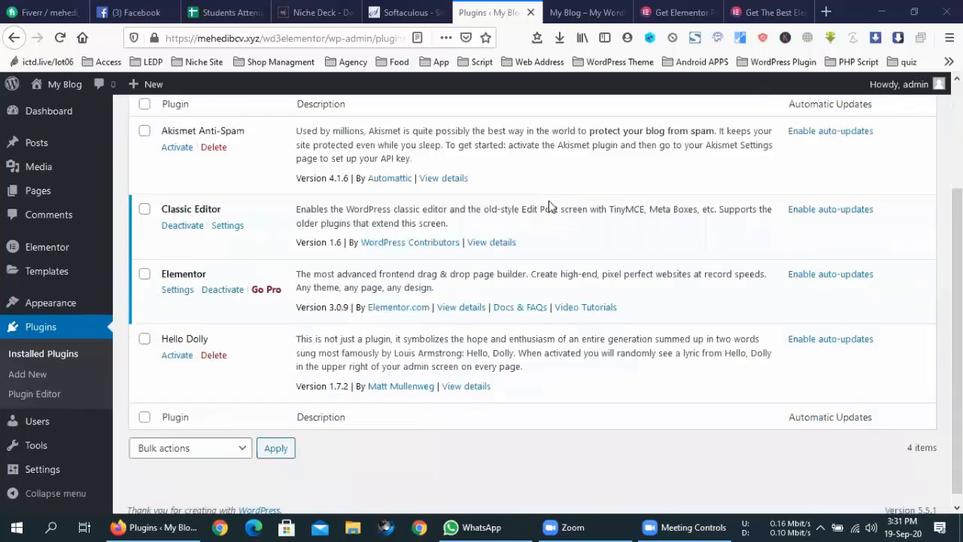
{"action": "scroll", "coordinate": [549, 200], "scroll_direction": "up", "scroll_amount": 3}
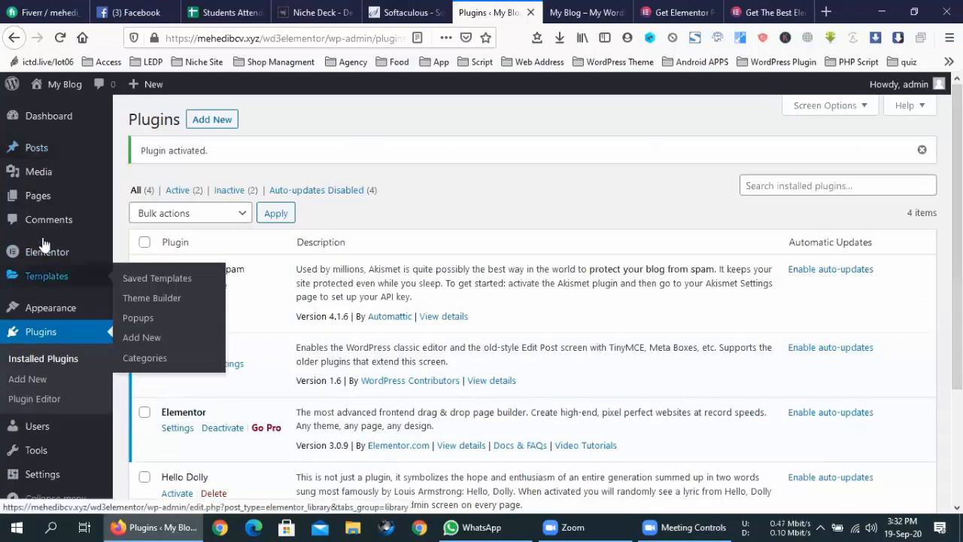
{"action": "left_click", "coordinate": [51, 203]}
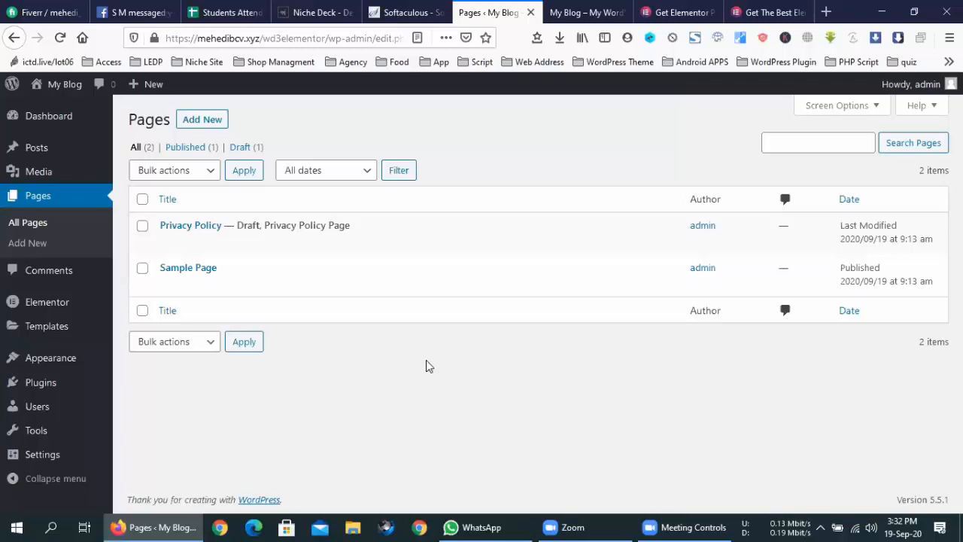
{"action": "triple_click", "coordinate": [278, 275]}
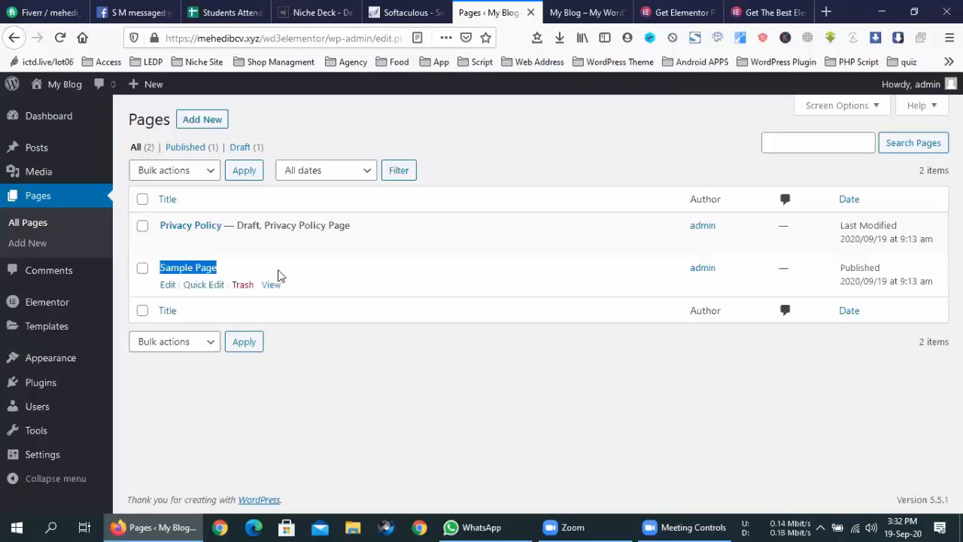
{"action": "left_click", "coordinate": [387, 360]}
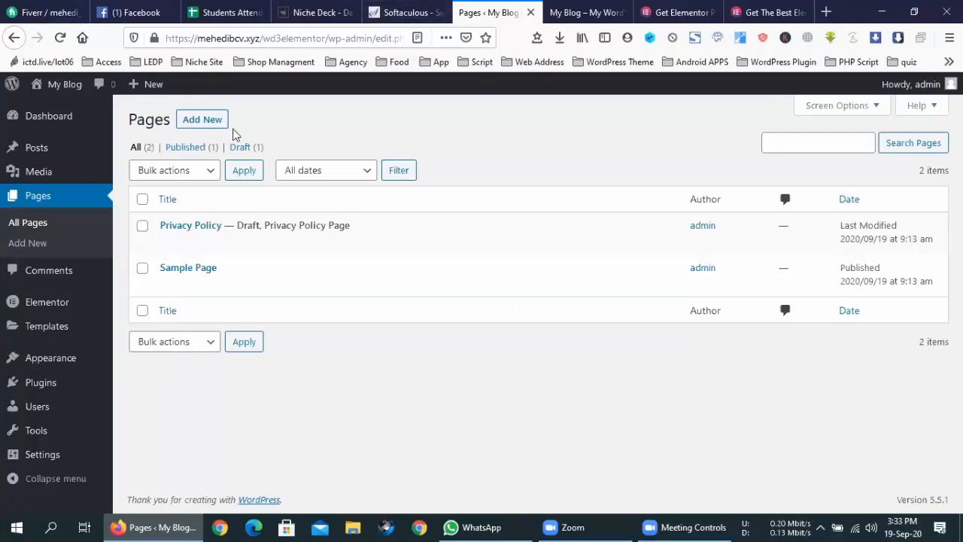
- Create a new page titled 'landing' and publish it at /wd3elementor/landing/
{"action": "left_click", "coordinate": [200, 125]}
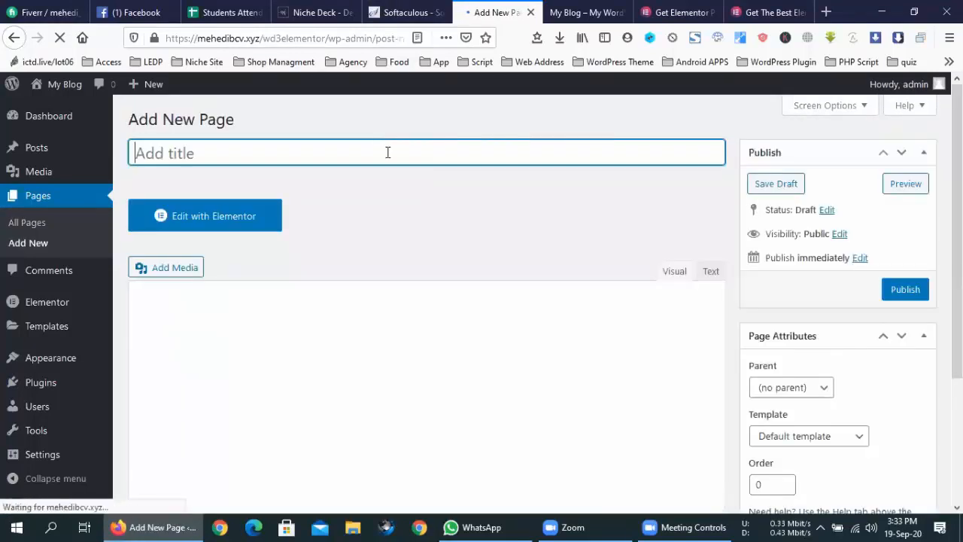
{"action": "type", "text": "land"}
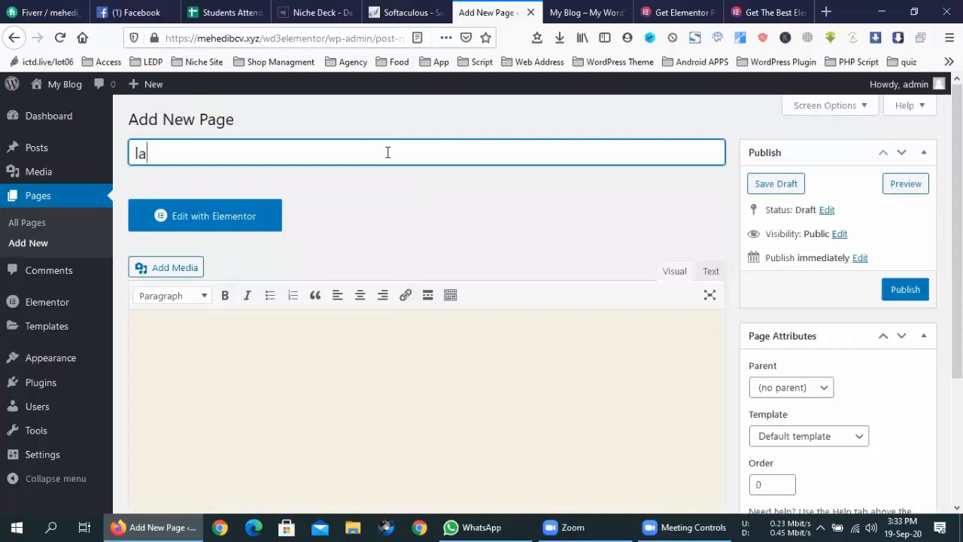
{"action": "key", "text": "BackSpace"}
{"action": "key", "text": "BackSpace"}
{"action": "key", "text": "BackSpace"}
{"action": "key", "text": "BackSpace"}
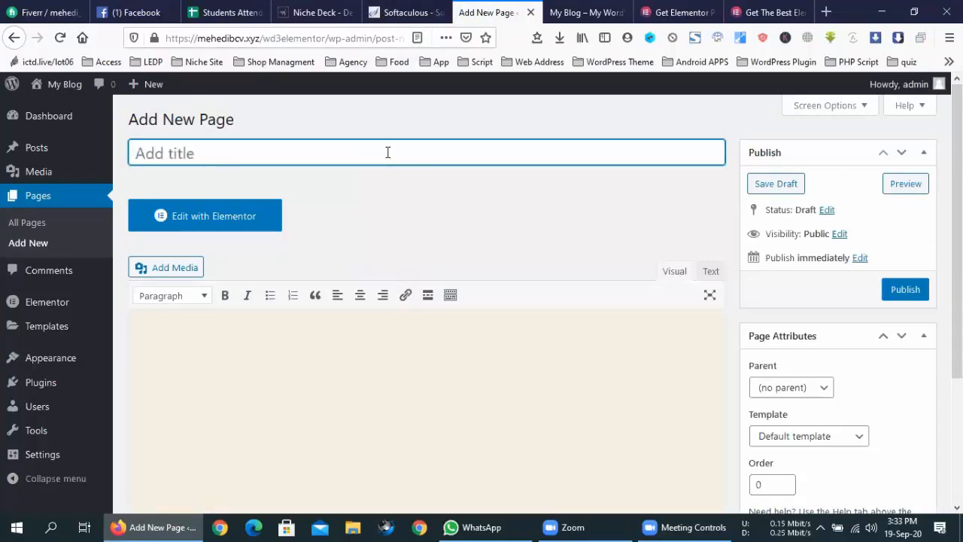
{"action": "type", "text": "landing"}
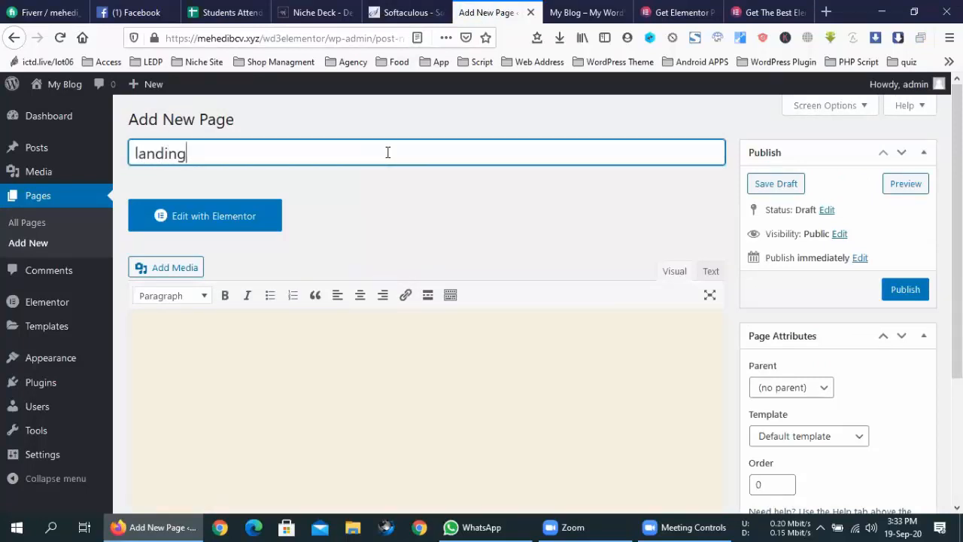
{"action": "left_click", "coordinate": [800, 212]}
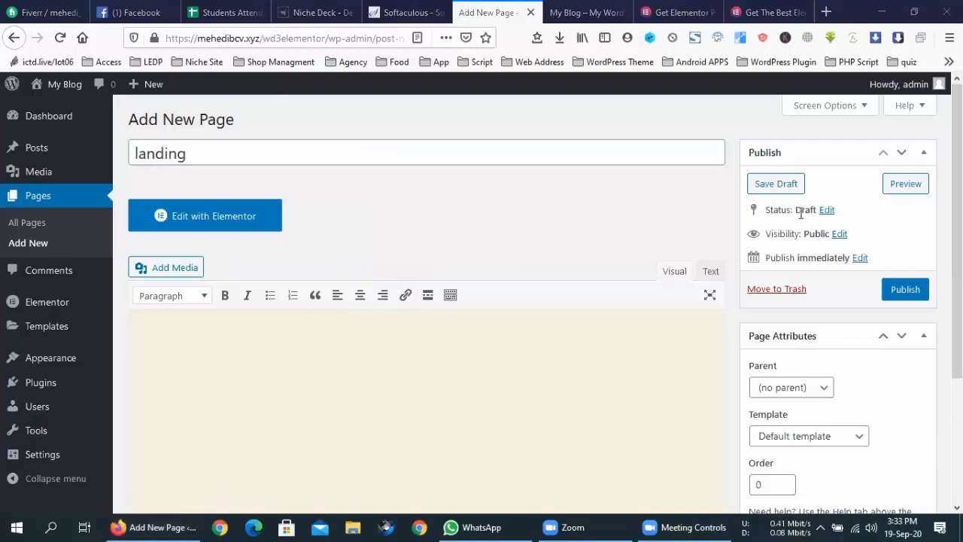
{"action": "scroll", "coordinate": [670, 221], "scroll_direction": "down", "scroll_amount": 2}
{"action": "left_click", "coordinate": [904, 120]}
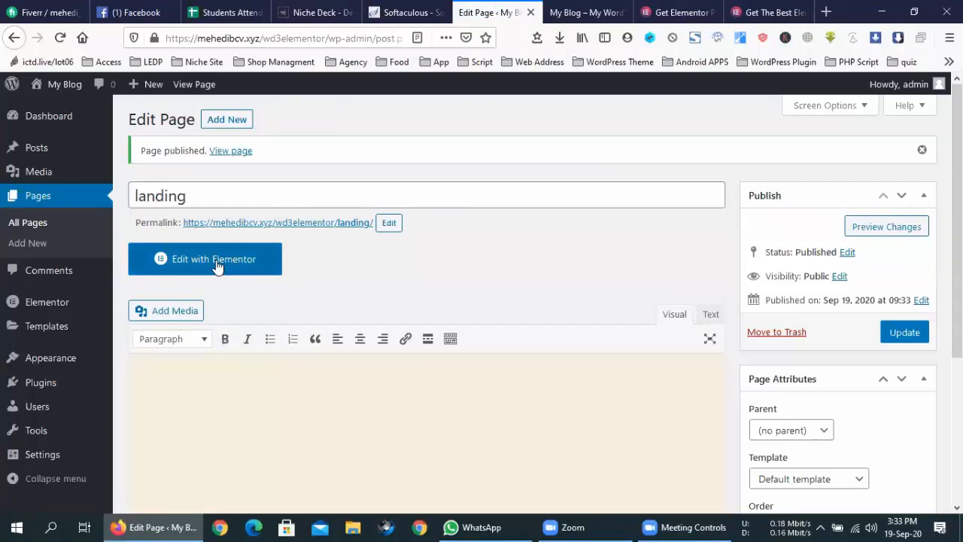
- View the published landing page from its permalink in a new tab, closing the old front-page tab
{"action": "left_click", "coordinate": [576, 12]}
{"action": "left_click", "coordinate": [484, 11]}
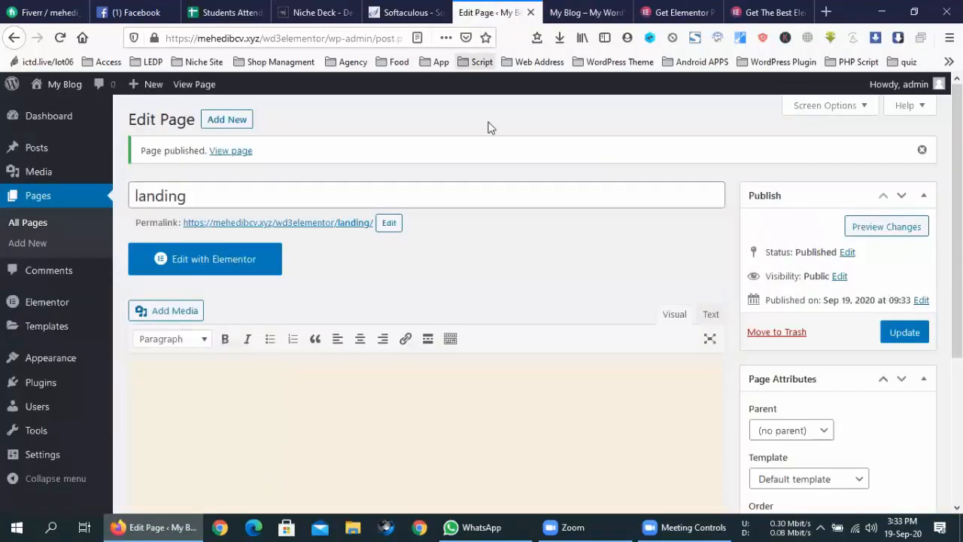
{"action": "middle_click", "coordinate": [268, 222]}
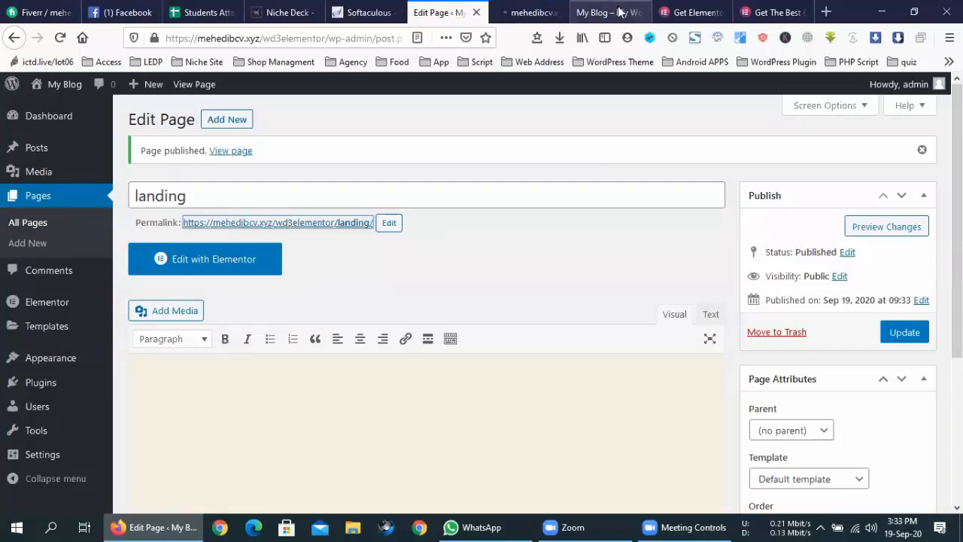
{"action": "left_click", "coordinate": [618, 13]}
{"action": "left_click", "coordinate": [641, 12]}
{"action": "left_click", "coordinate": [561, 12]}
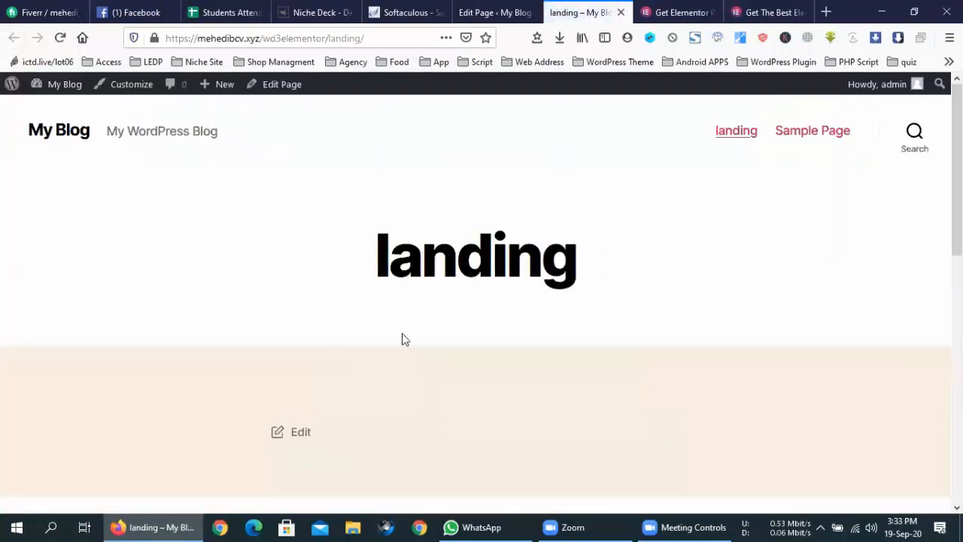
{"action": "scroll", "coordinate": [405, 340], "scroll_direction": "down", "scroll_amount": 7}
{"action": "scroll", "coordinate": [405, 340], "scroll_direction": "up", "scroll_amount": 7}
- Back on Edit Page, open the landing page with Edit with Elementor
{"action": "left_click", "coordinate": [485, 11]}
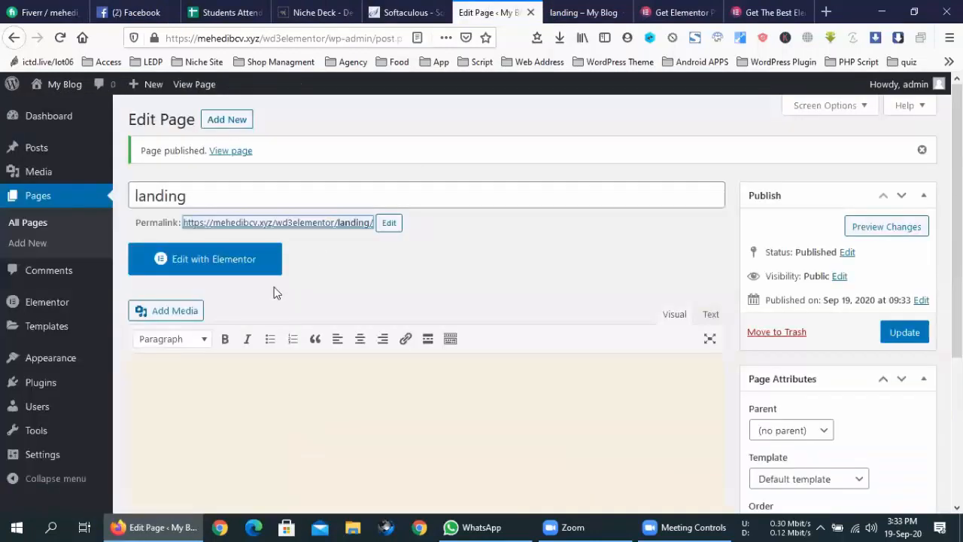
{"action": "right_click", "coordinate": [215, 262]}
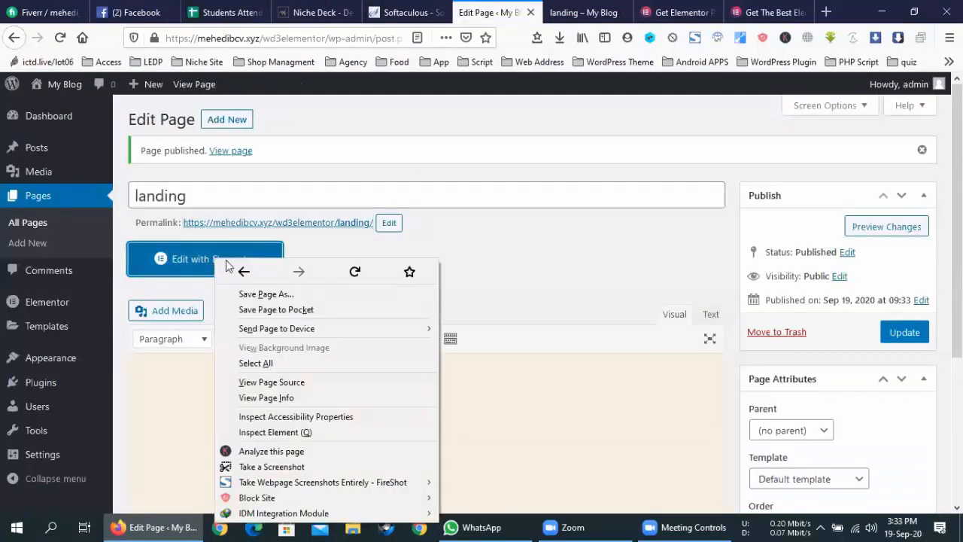
{"action": "left_click", "coordinate": [369, 249]}
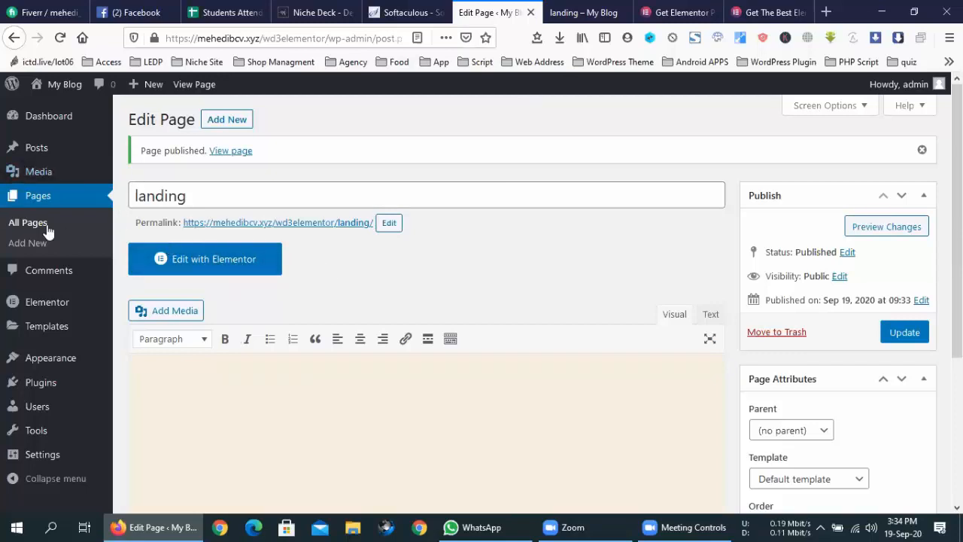
{"action": "left_click", "coordinate": [236, 261]}
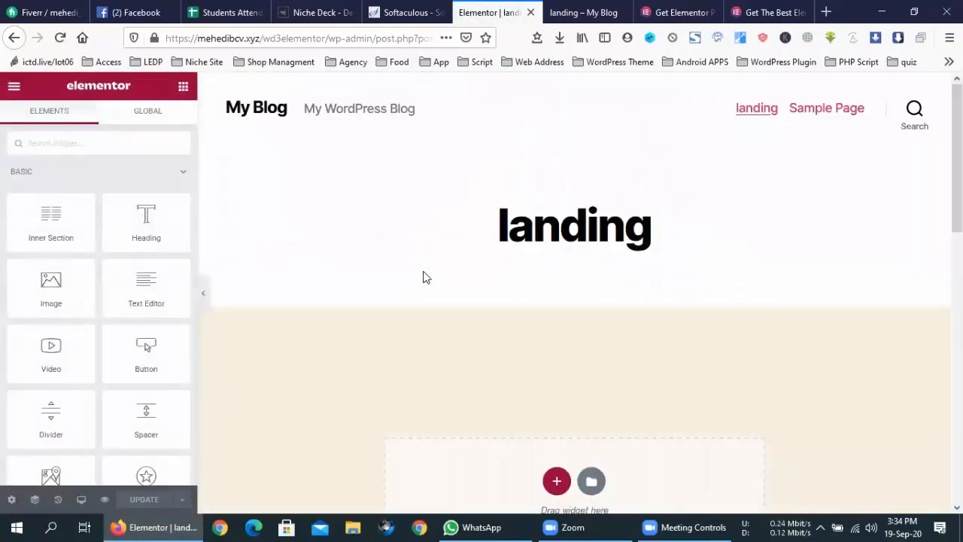
{"action": "scroll", "coordinate": [423, 278], "scroll_direction": "down", "scroll_amount": 6}
{"action": "scroll", "coordinate": [423, 277], "scroll_direction": "up", "scroll_amount": 6}
{"action": "scroll", "coordinate": [423, 277], "scroll_direction": "down", "scroll_amount": 4}
{"action": "scroll", "coordinate": [423, 278], "scroll_direction": "up", "scroll_amount": 2}
{"action": "scroll", "coordinate": [423, 278], "scroll_direction": "up", "scroll_amount": 3}
{"action": "scroll", "coordinate": [468, 233], "scroll_direction": "down", "scroll_amount": 2}
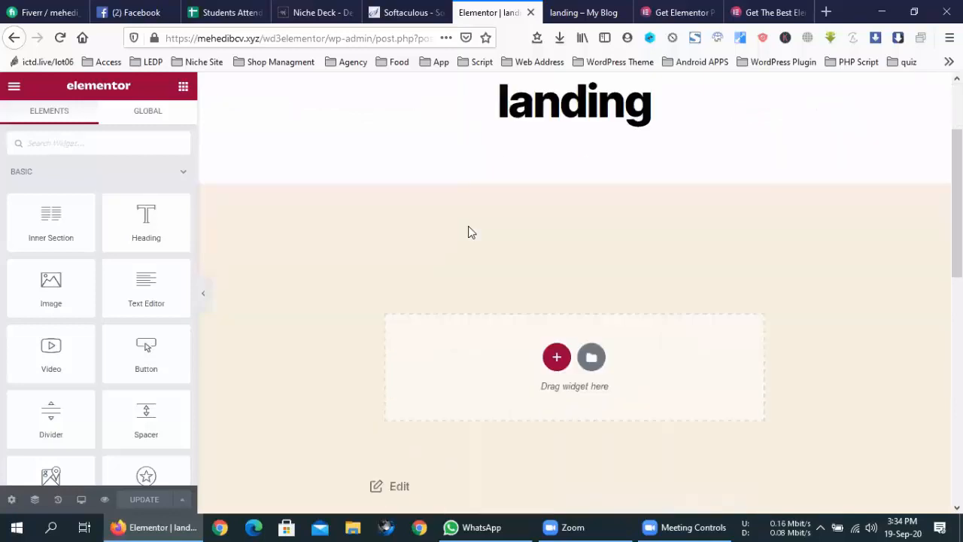
{"action": "scroll", "coordinate": [468, 232], "scroll_direction": "down", "scroll_amount": 6}
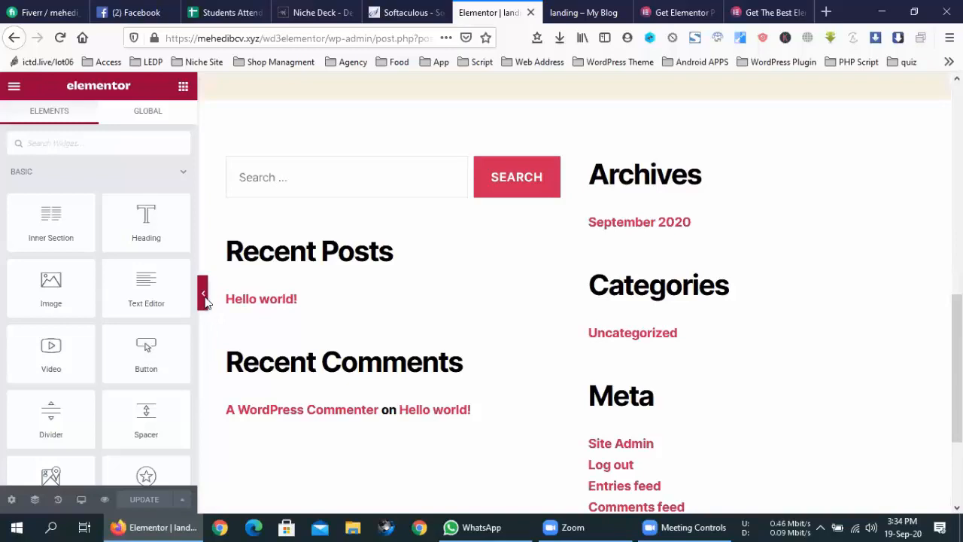
{"action": "left_click", "coordinate": [203, 295]}
{"action": "left_click", "coordinate": [611, 9]}
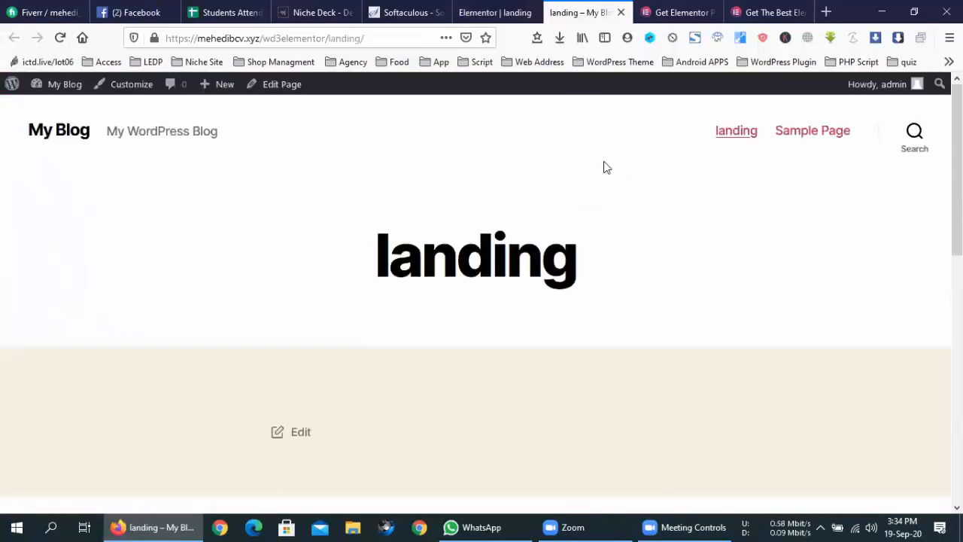
{"action": "left_click", "coordinate": [496, 12]}
{"action": "scroll", "coordinate": [516, 271], "scroll_direction": "up", "scroll_amount": 6}
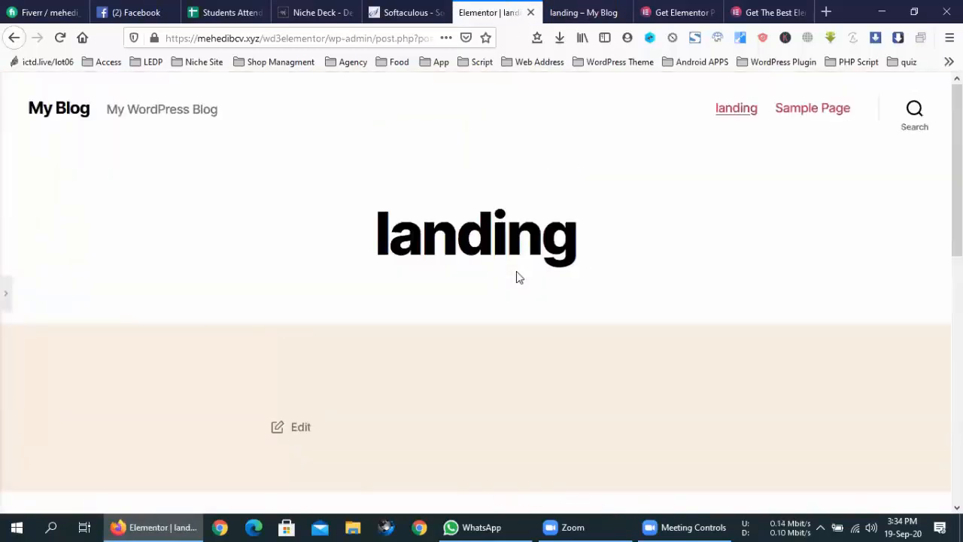
{"action": "left_click", "coordinate": [4, 289]}
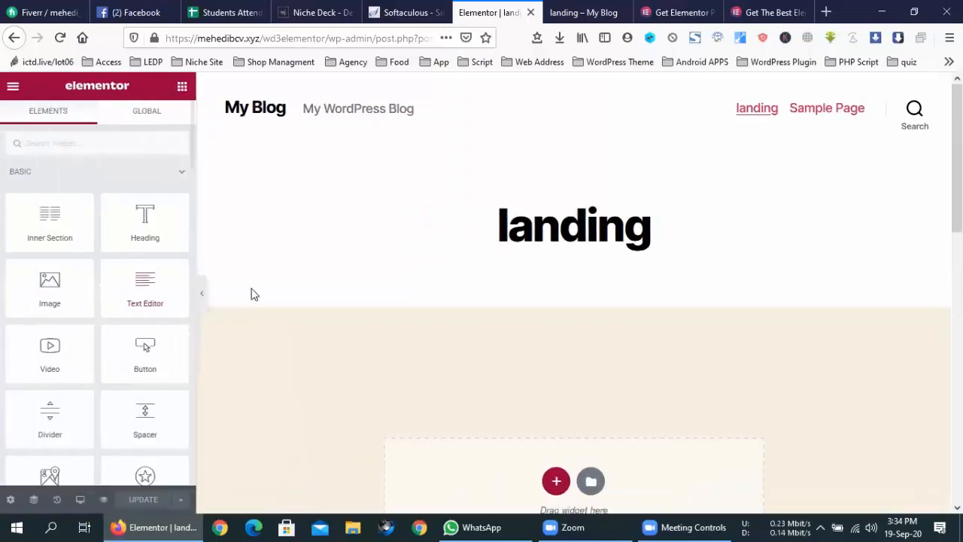
{"action": "left_click", "coordinate": [202, 295]}
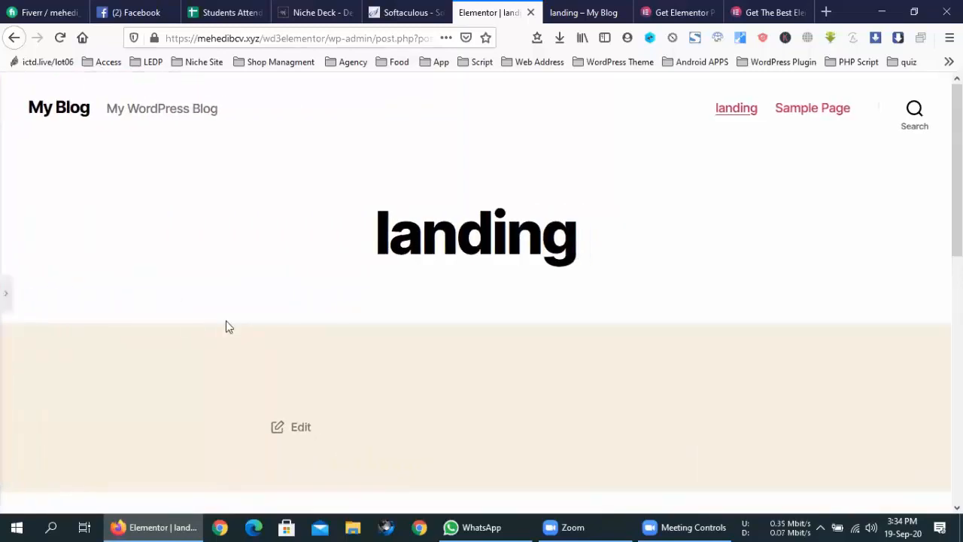
{"action": "scroll", "coordinate": [241, 327], "scroll_direction": "down", "scroll_amount": 10}
{"action": "scroll", "coordinate": [256, 327], "scroll_direction": "up", "scroll_amount": 9}
{"action": "left_click", "coordinate": [5, 301]}
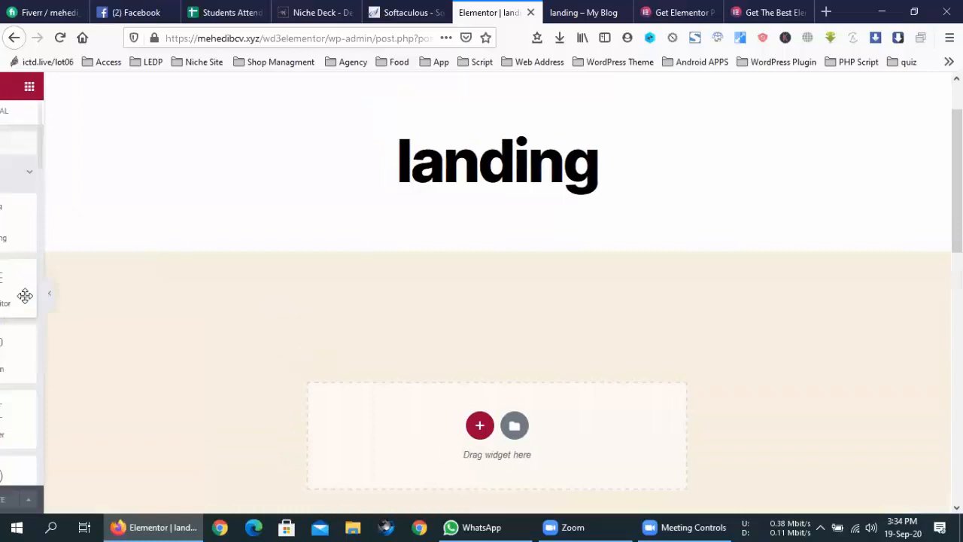
{"action": "scroll", "coordinate": [322, 331], "scroll_direction": "down", "scroll_amount": 10}
{"action": "scroll", "coordinate": [323, 331], "scroll_direction": "up", "scroll_amount": 10}
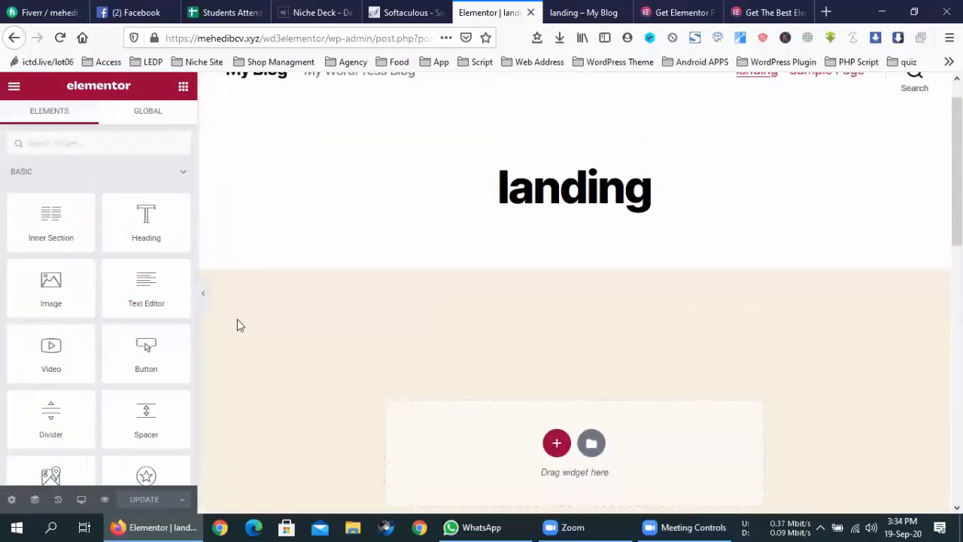
{"action": "left_click", "coordinate": [201, 301]}
{"action": "scroll", "coordinate": [139, 309], "scroll_direction": "down", "scroll_amount": 10}
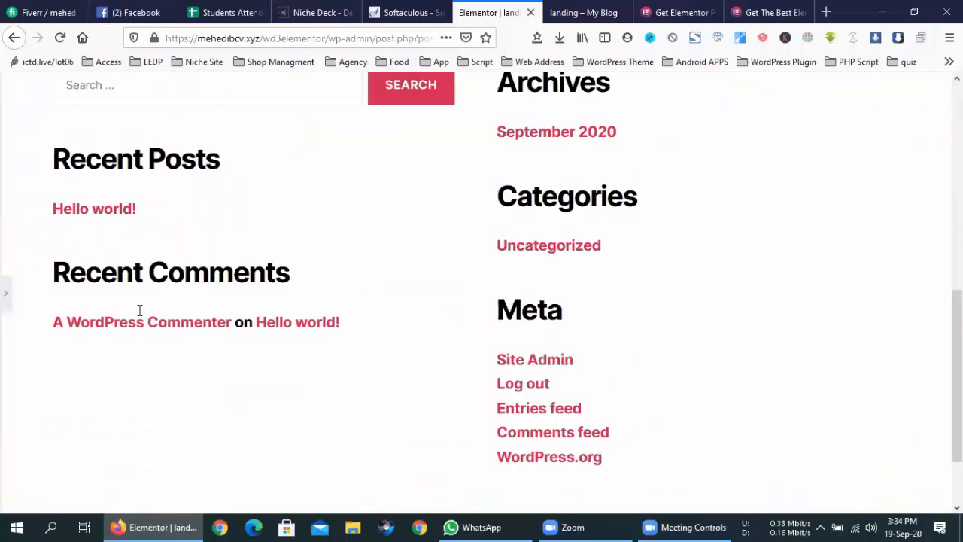
{"action": "scroll", "coordinate": [140, 314], "scroll_direction": "up", "scroll_amount": 10}
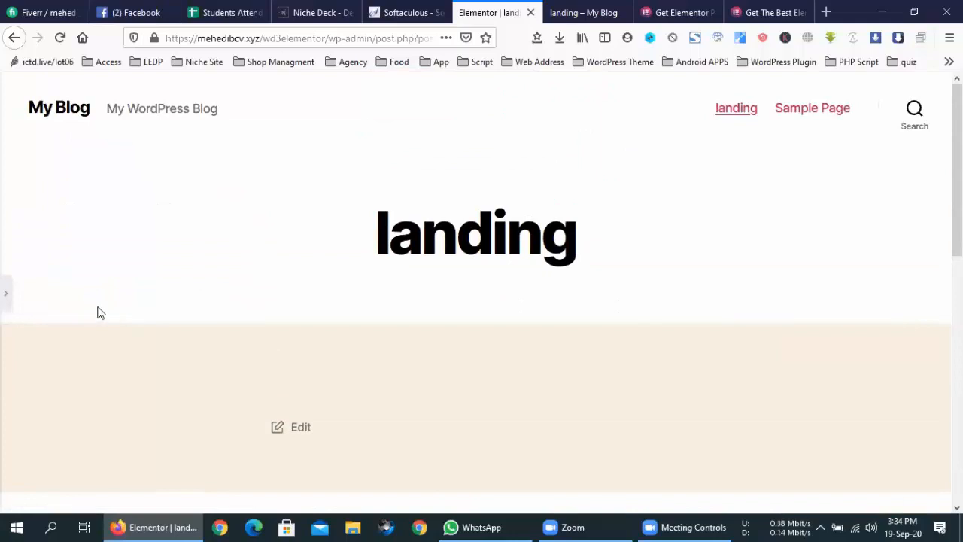
{"action": "left_click", "coordinate": [6, 305]}
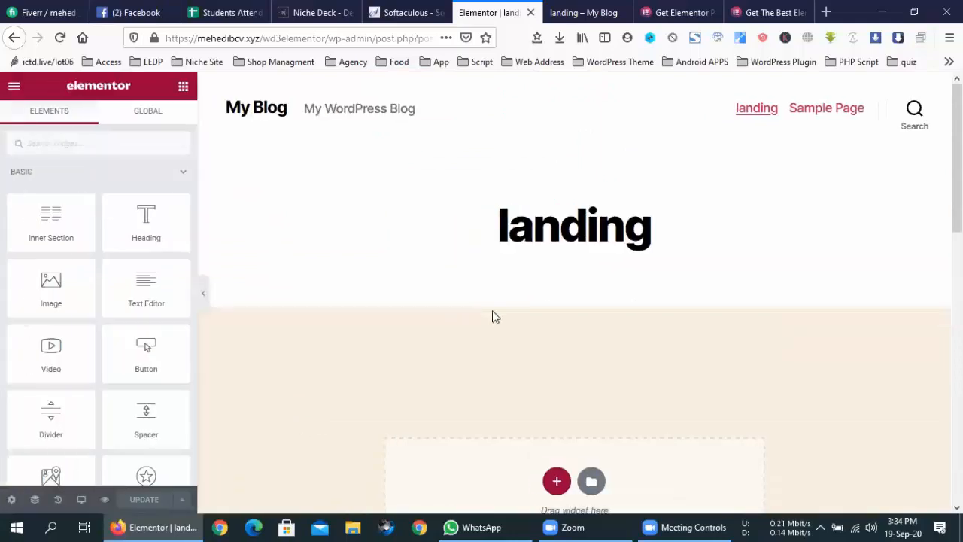
{"action": "scroll", "coordinate": [493, 316], "scroll_direction": "down", "scroll_amount": 3}
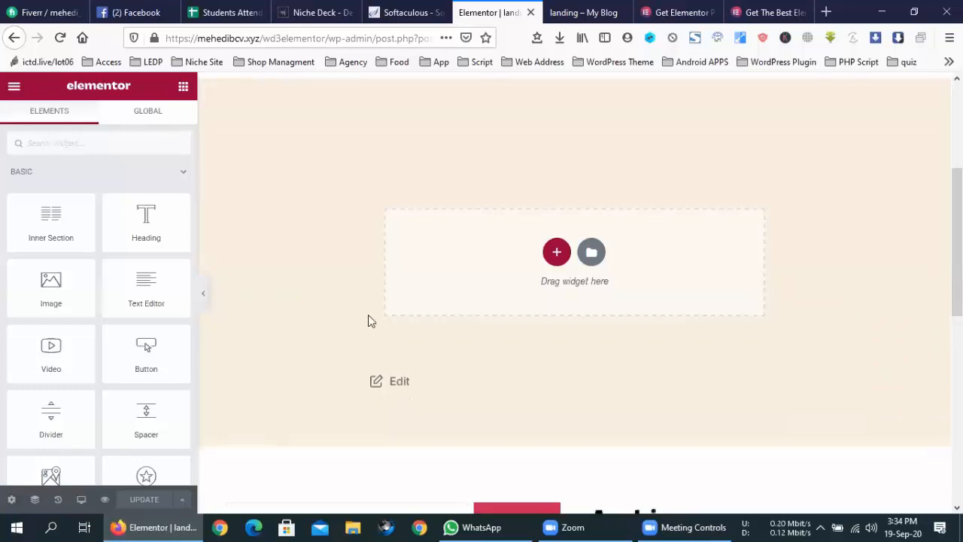
{"action": "scroll", "coordinate": [368, 316], "scroll_direction": "down", "scroll_amount": 2}
{"action": "scroll", "coordinate": [370, 318], "scroll_direction": "up", "scroll_amount": 4}
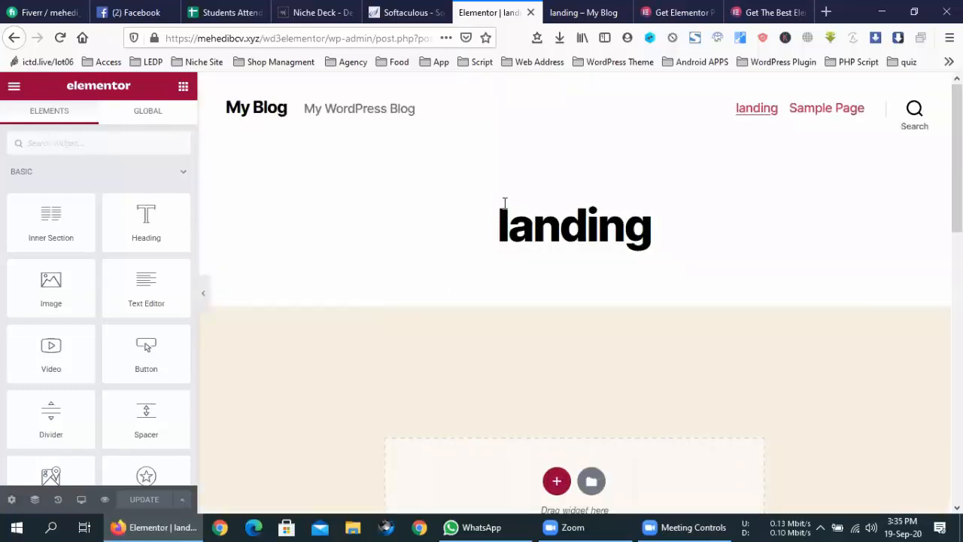
{"action": "left_click_drag", "start_coordinate": [224, 115], "coordinate": [854, 150]}
{"action": "left_click", "coordinate": [848, 189]}
{"action": "scroll", "coordinate": [456, 329], "scroll_direction": "down", "scroll_amount": 5}
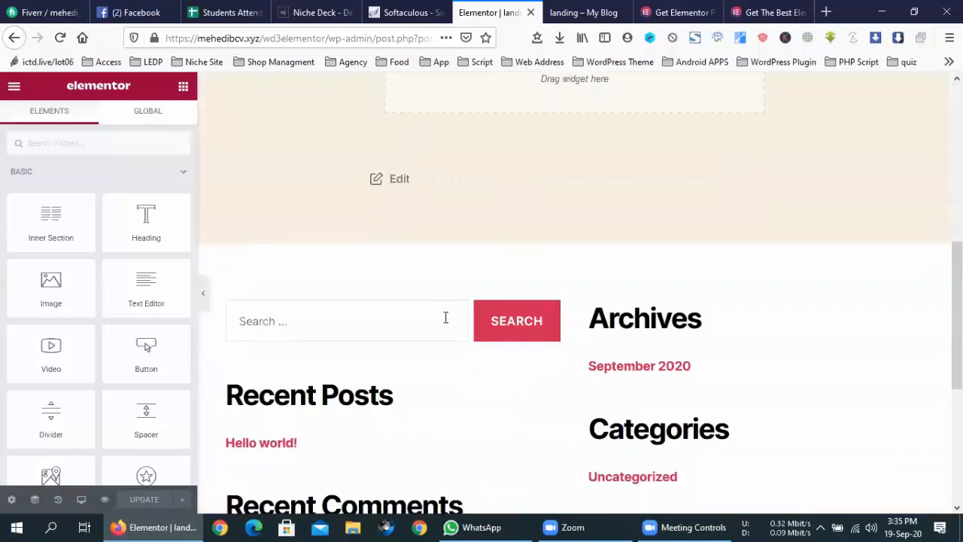
{"action": "left_click_drag", "start_coordinate": [376, 271], "coordinate": [717, 264]}
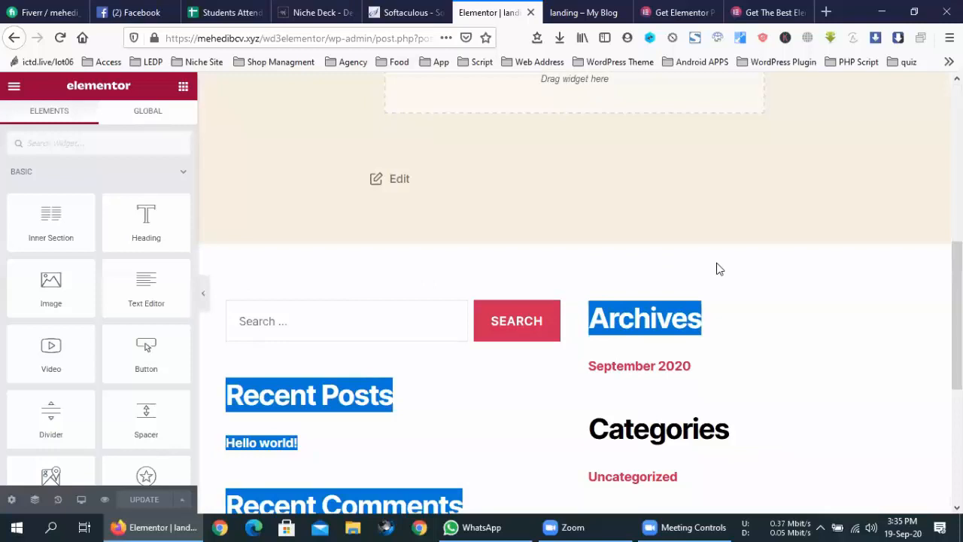
{"action": "left_click", "coordinate": [645, 255]}
{"action": "scroll", "coordinate": [645, 255], "scroll_direction": "up", "scroll_amount": 1}
{"action": "scroll", "coordinate": [645, 261], "scroll_direction": "up", "scroll_amount": 5}
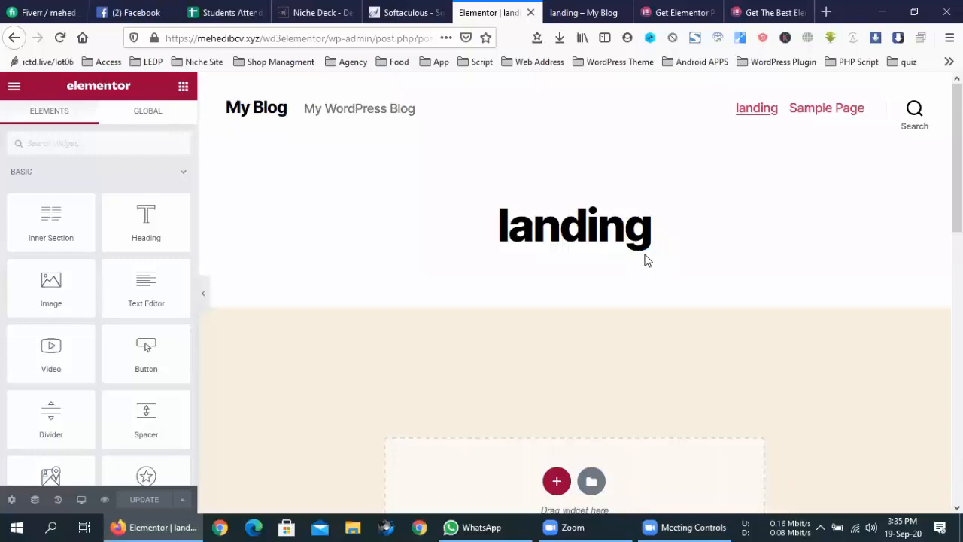
{"action": "left_click", "coordinate": [585, 15]}
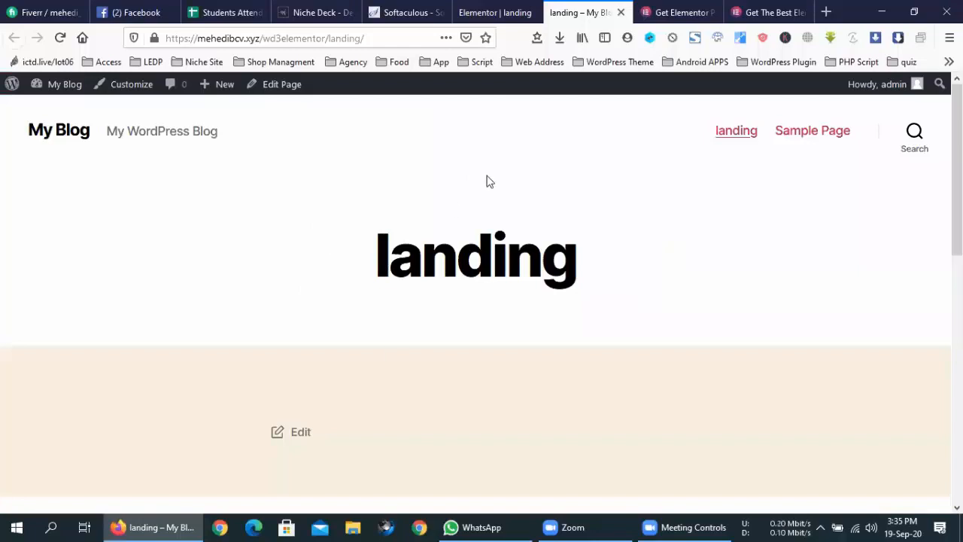
{"action": "left_click", "coordinate": [479, 9]}
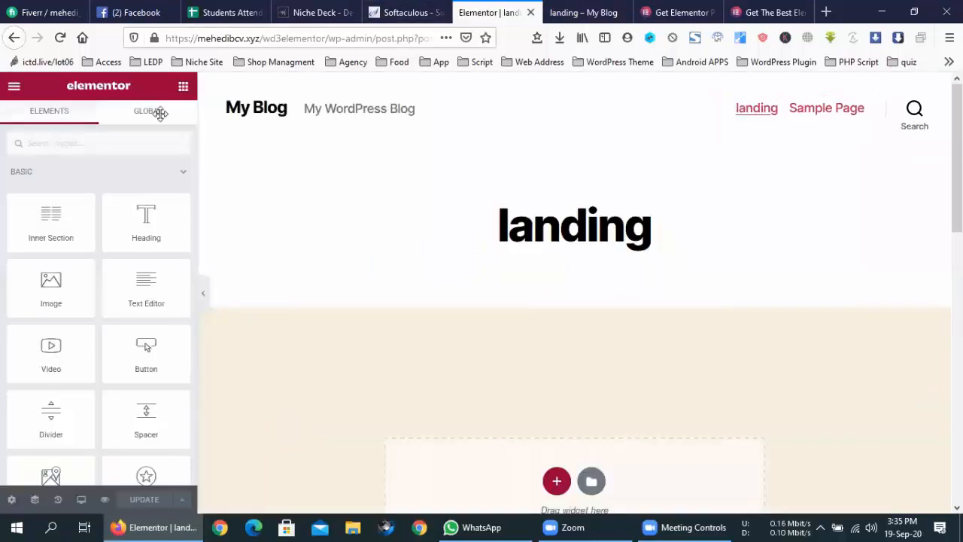
{"action": "scroll", "coordinate": [98, 319], "scroll_direction": "down", "scroll_amount": 3}
{"action": "scroll", "coordinate": [98, 319], "scroll_direction": "down", "scroll_amount": 10}
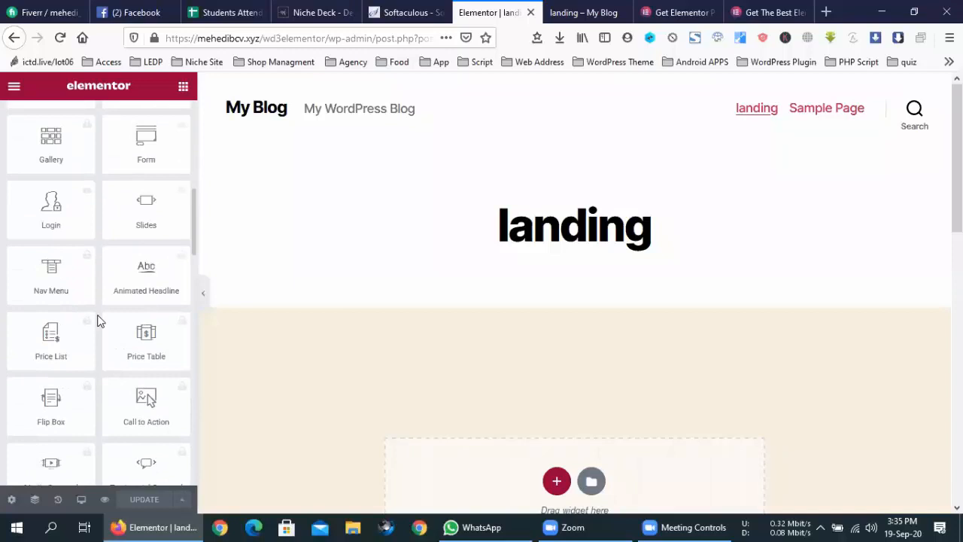
{"action": "scroll", "coordinate": [102, 319], "scroll_direction": "down", "scroll_amount": 8}
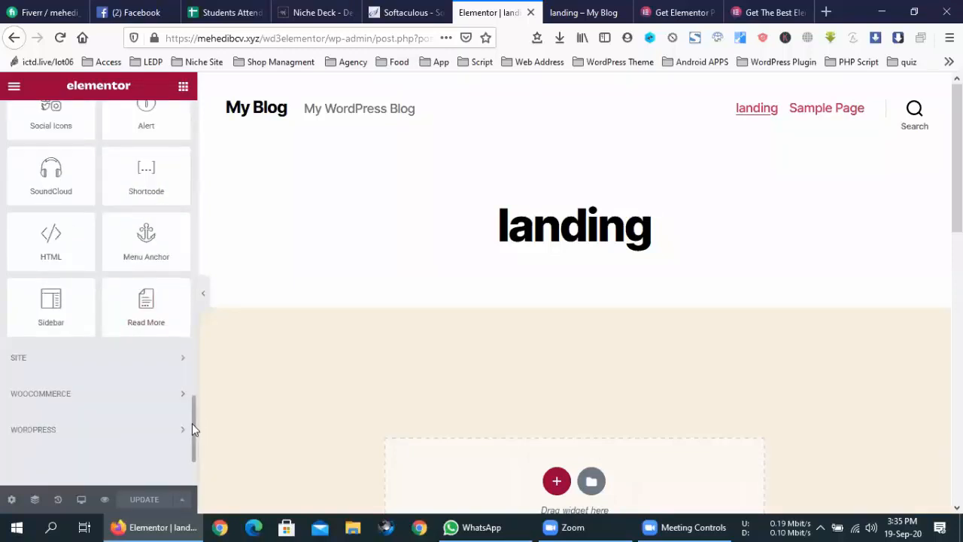
{"action": "left_click_drag", "start_coordinate": [193, 423], "coordinate": [194, 113]}
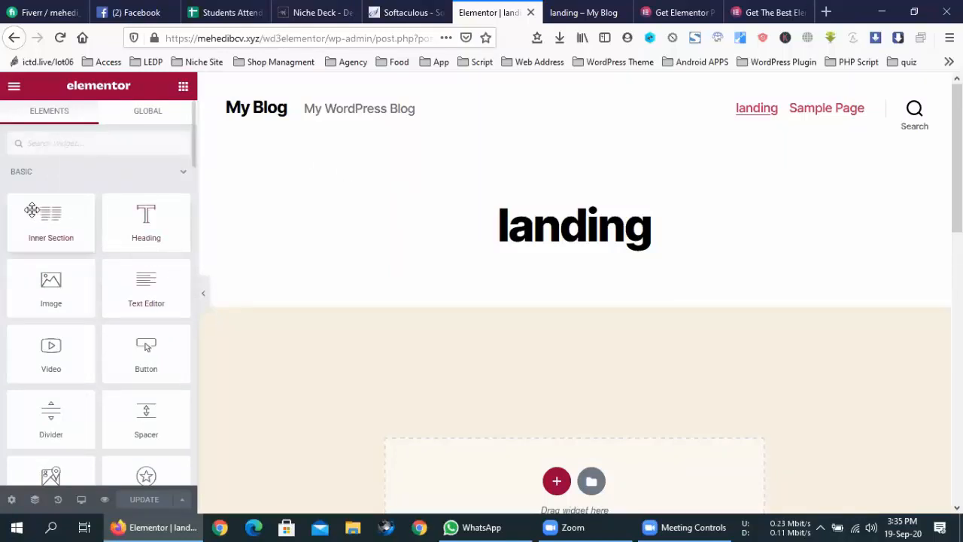
{"action": "scroll", "coordinate": [325, 252], "scroll_direction": "down", "scroll_amount": 1}
{"action": "scroll", "coordinate": [325, 252], "scroll_direction": "down", "scroll_amount": 5}
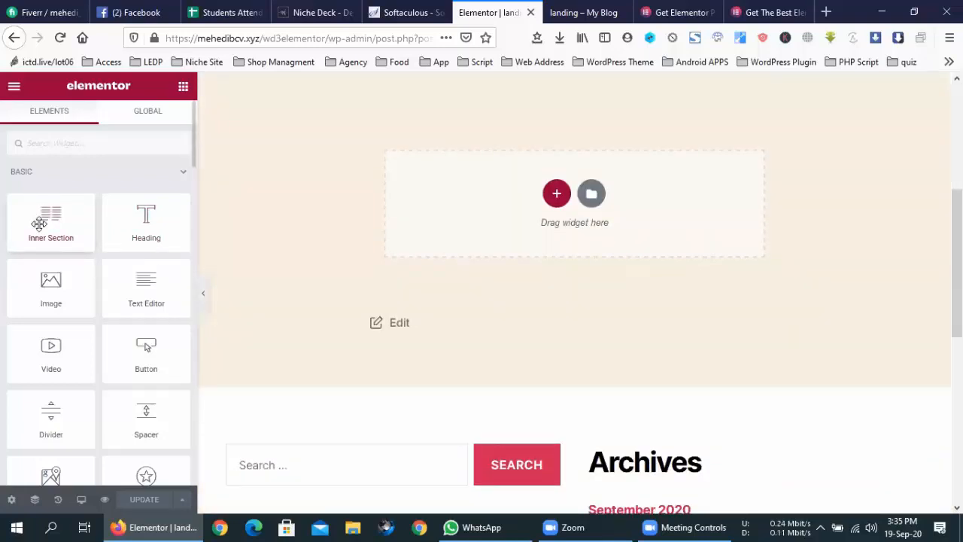
{"action": "mouse_move", "coordinate": [39, 224]}
{"action": "left_mouse_down"}
{"action": "mouse_move", "coordinate": [537, 193]}
{"action": "mouse_move", "coordinate": [41, 218]}
{"action": "left_mouse_up"}
{"action": "left_click_drag", "start_coordinate": [143, 219], "coordinate": [557, 217]}
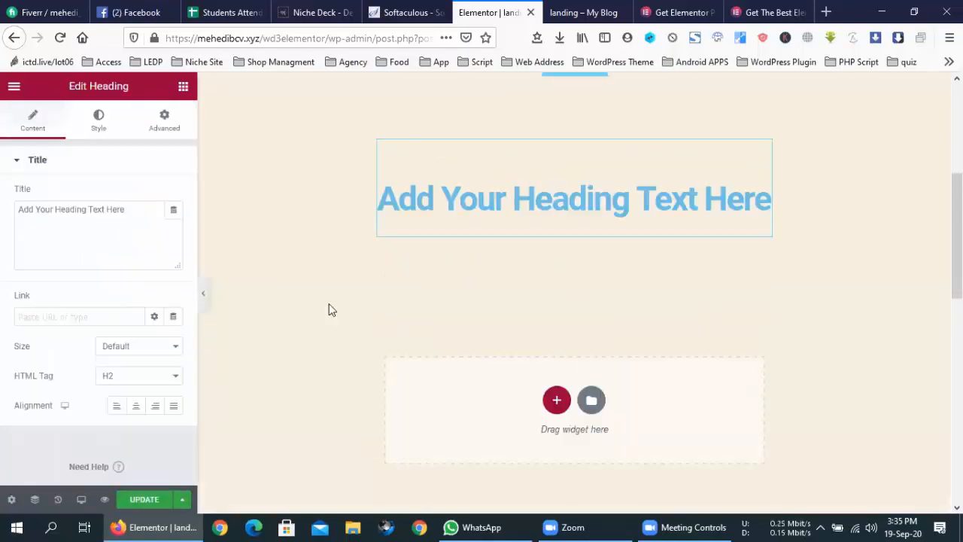
{"action": "scroll", "coordinate": [661, 133], "scroll_direction": "up", "scroll_amount": 2}
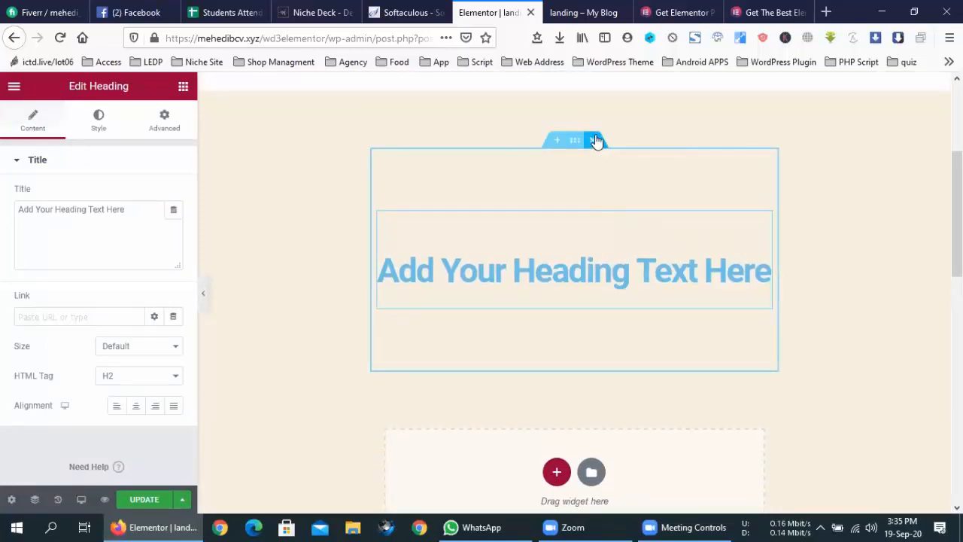
{"action": "left_click", "coordinate": [596, 140]}
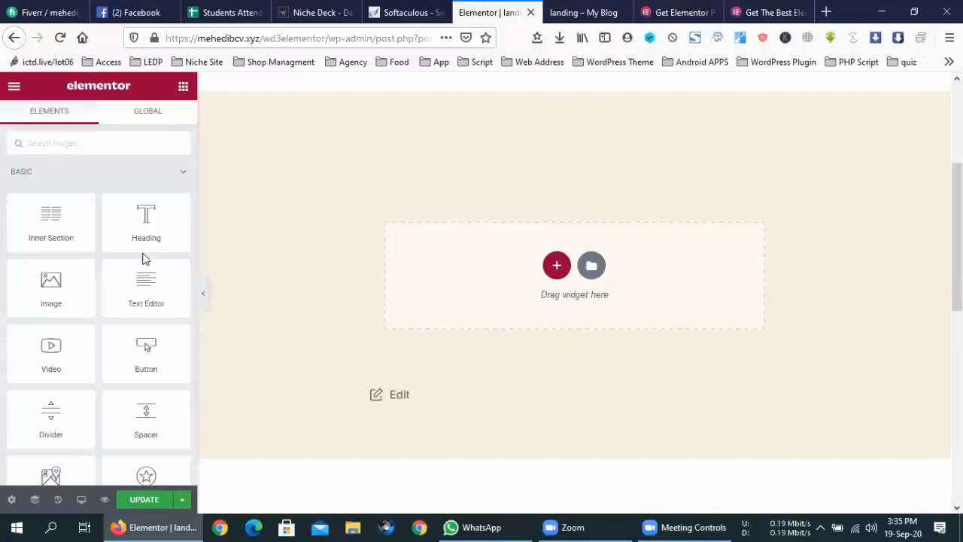
{"action": "scroll", "coordinate": [117, 256], "scroll_direction": "down", "scroll_amount": 3}
{"action": "scroll", "coordinate": [117, 256], "scroll_direction": "up", "scroll_amount": 3}
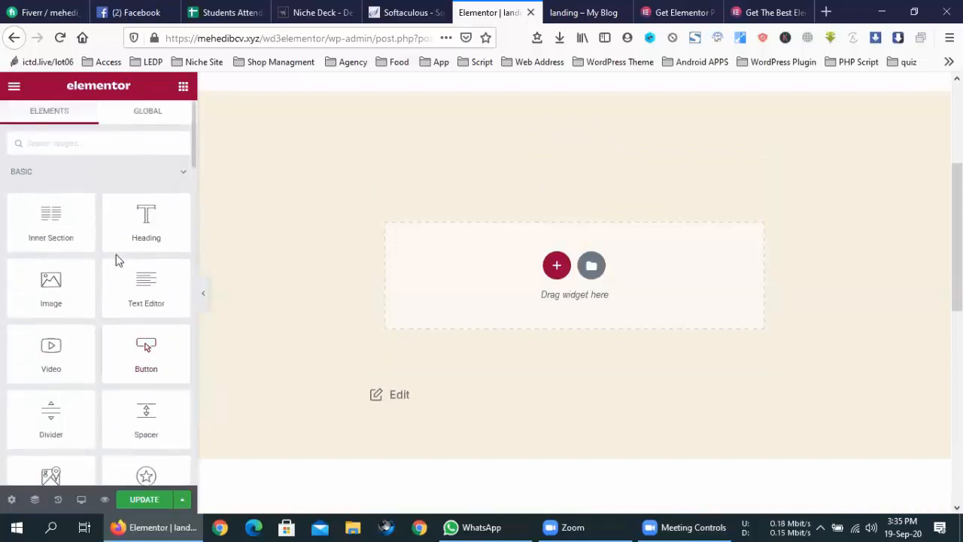
{"action": "scroll", "coordinate": [117, 260], "scroll_direction": "down", "scroll_amount": 8}
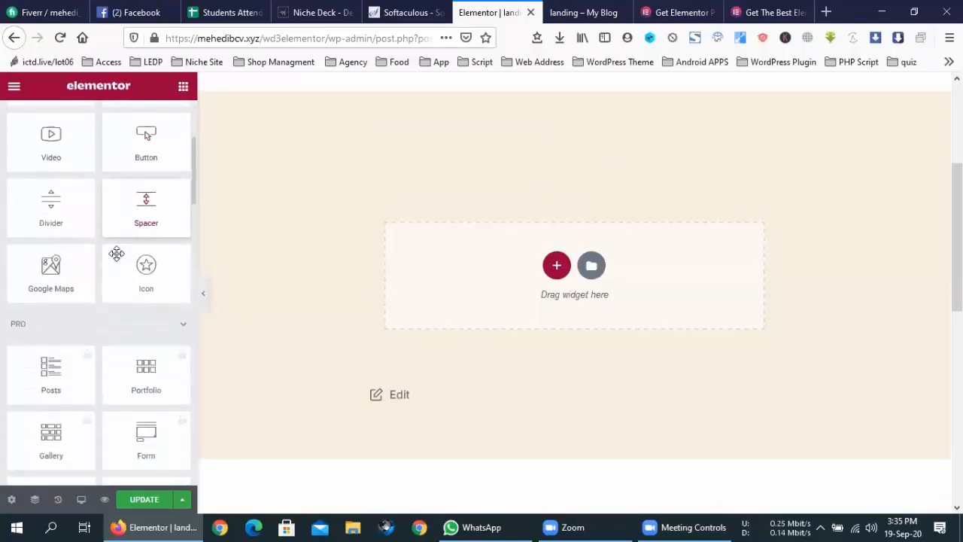
{"action": "scroll", "coordinate": [116, 261], "scroll_direction": "down", "scroll_amount": 1}
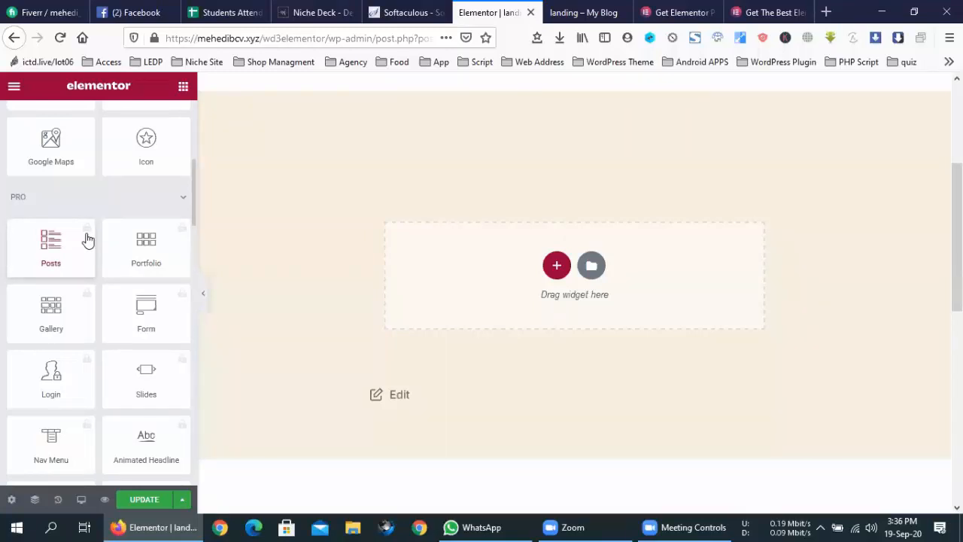
{"action": "scroll", "coordinate": [89, 239], "scroll_direction": "down", "scroll_amount": 1}
- Open the Pro Posts widget demo on Elementor's site and scroll through it
{"action": "left_click", "coordinate": [67, 208]}
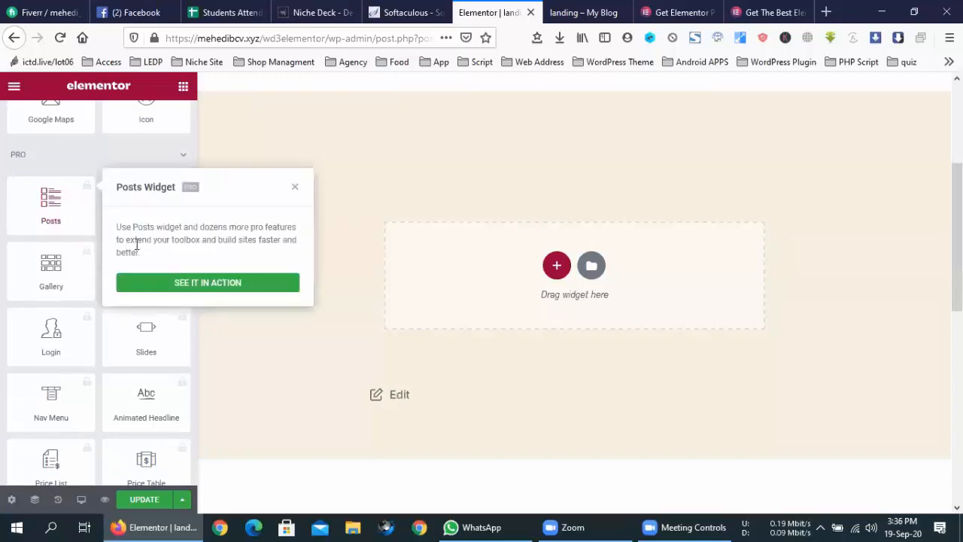
{"action": "left_click", "coordinate": [226, 283]}
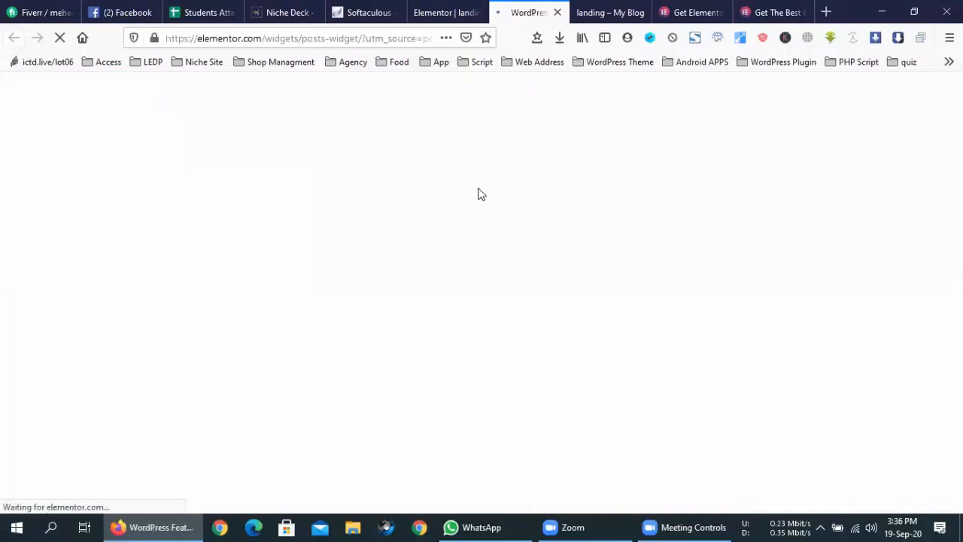
{"action": "scroll", "coordinate": [480, 204], "scroll_direction": "down", "scroll_amount": 5}
{"action": "scroll", "coordinate": [479, 203], "scroll_direction": "up", "scroll_amount": 6}
{"action": "scroll", "coordinate": [478, 203], "scroll_direction": "down", "scroll_amount": 3}
{"action": "scroll", "coordinate": [479, 204], "scroll_direction": "up", "scroll_amount": 2}
{"action": "scroll", "coordinate": [479, 204], "scroll_direction": "down", "scroll_amount": 1}
{"action": "scroll", "coordinate": [482, 210], "scroll_direction": "down", "scroll_amount": 5}
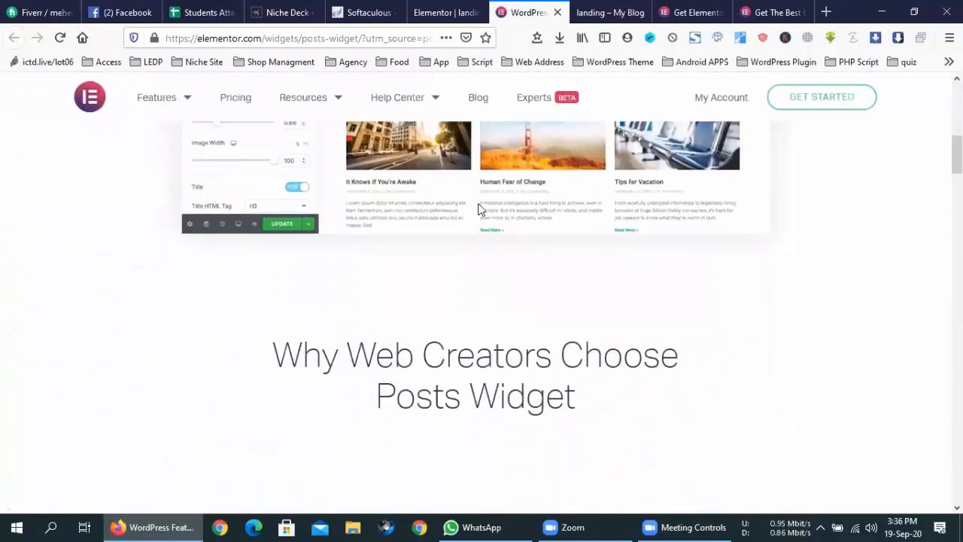
{"action": "scroll", "coordinate": [482, 210], "scroll_direction": "up", "scroll_amount": 4}
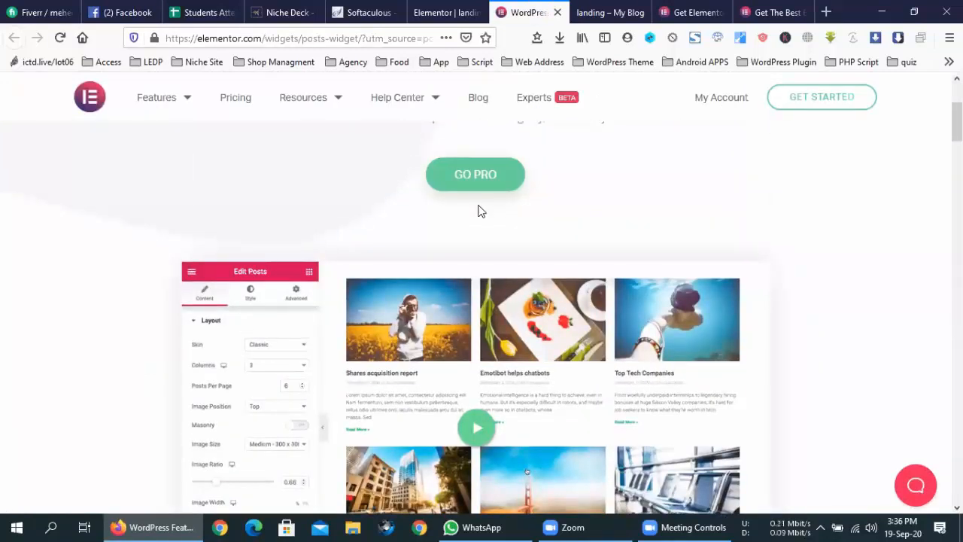
- Scroll through the Free, Personal, Plus and Expert pricing plans, then return to the landing editor
{"action": "scroll", "coordinate": [481, 215], "scroll_direction": "down", "scroll_amount": 10}
{"action": "scroll", "coordinate": [484, 225], "scroll_direction": "down", "scroll_amount": 5}
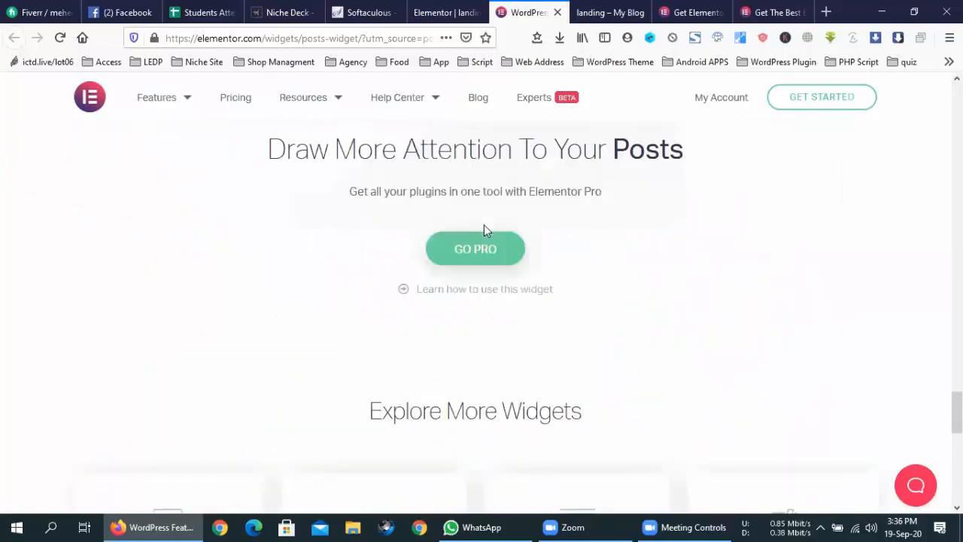
{"action": "scroll", "coordinate": [483, 224], "scroll_direction": "up", "scroll_amount": 10}
{"action": "scroll", "coordinate": [486, 232], "scroll_direction": "up", "scroll_amount": 8}
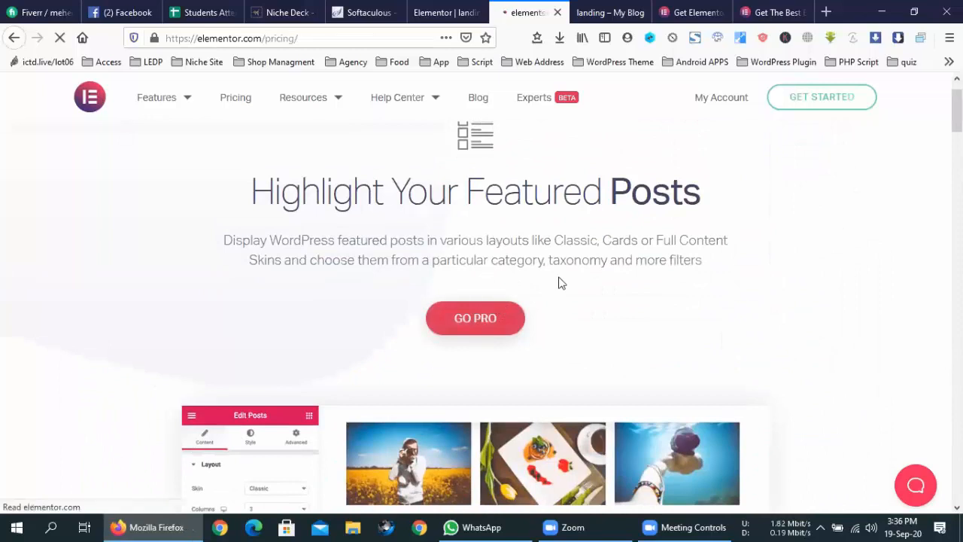
{"action": "scroll", "coordinate": [559, 284], "scroll_direction": "down", "scroll_amount": 3}
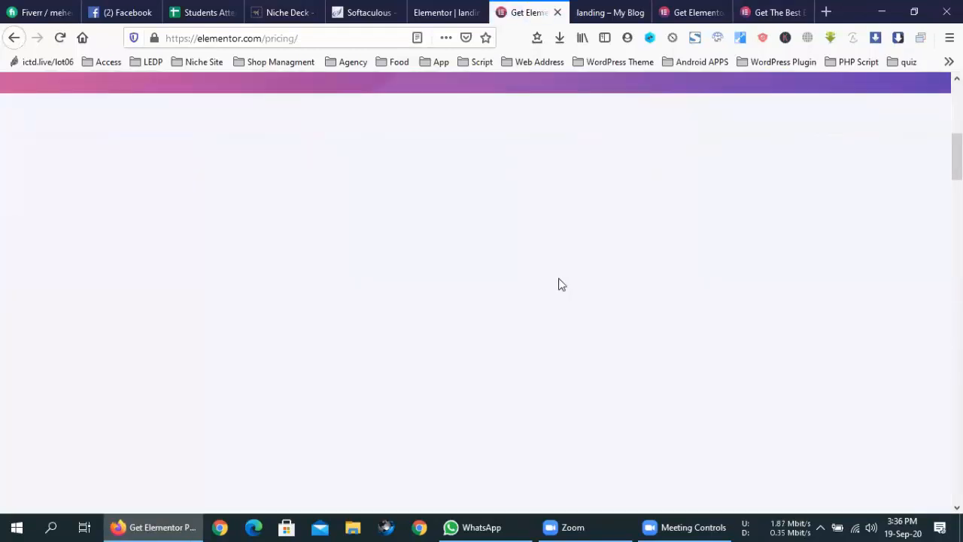
{"action": "scroll", "coordinate": [559, 278], "scroll_direction": "up", "scroll_amount": 2}
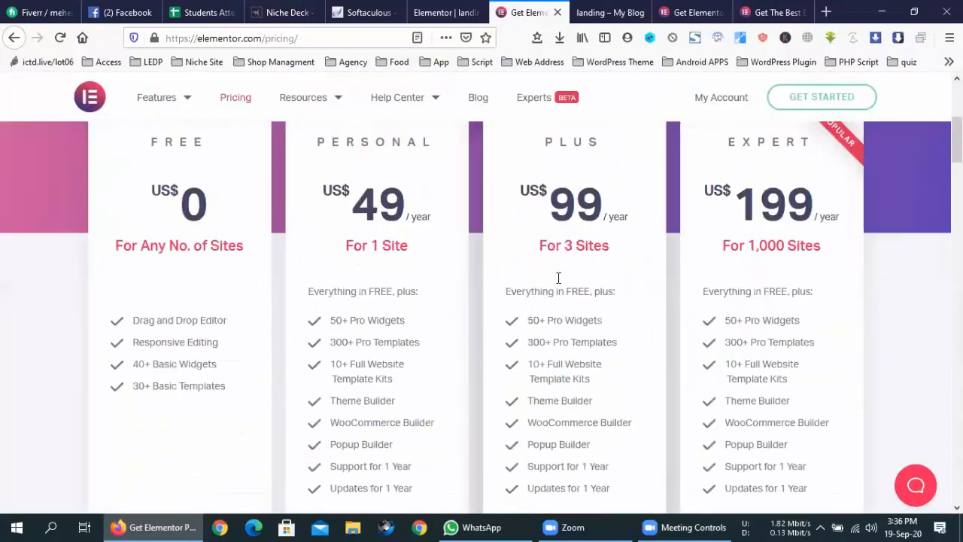
{"action": "scroll", "coordinate": [555, 279], "scroll_direction": "down", "scroll_amount": 2}
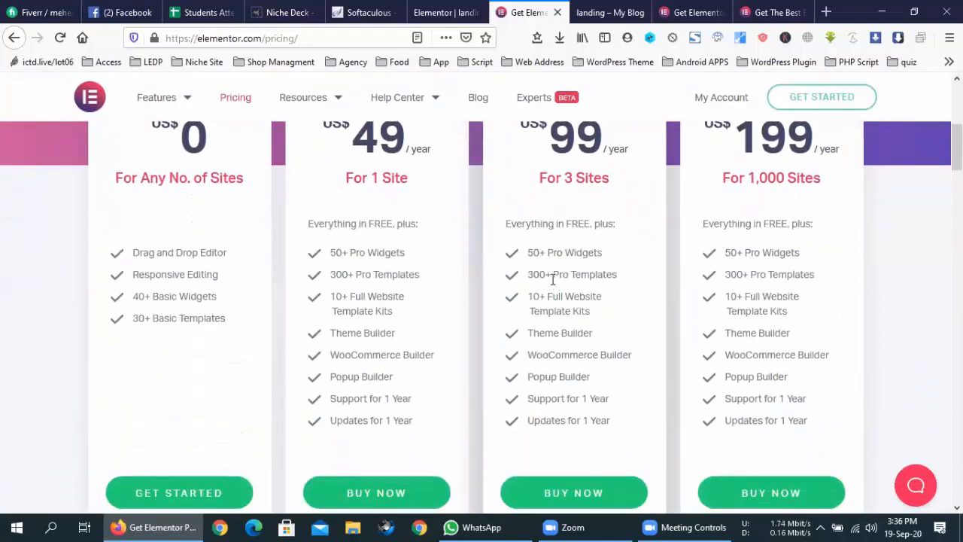
{"action": "left_click", "coordinate": [426, 12]}
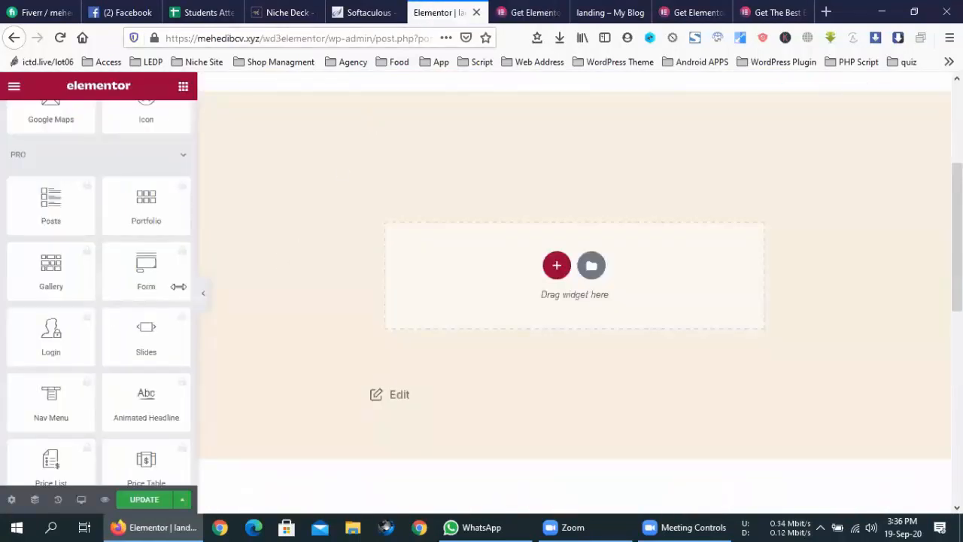
- Close the extra Get Elementor pricing tab and return to the landing page editor
{"action": "scroll", "coordinate": [107, 290], "scroll_direction": "down", "scroll_amount": 3}
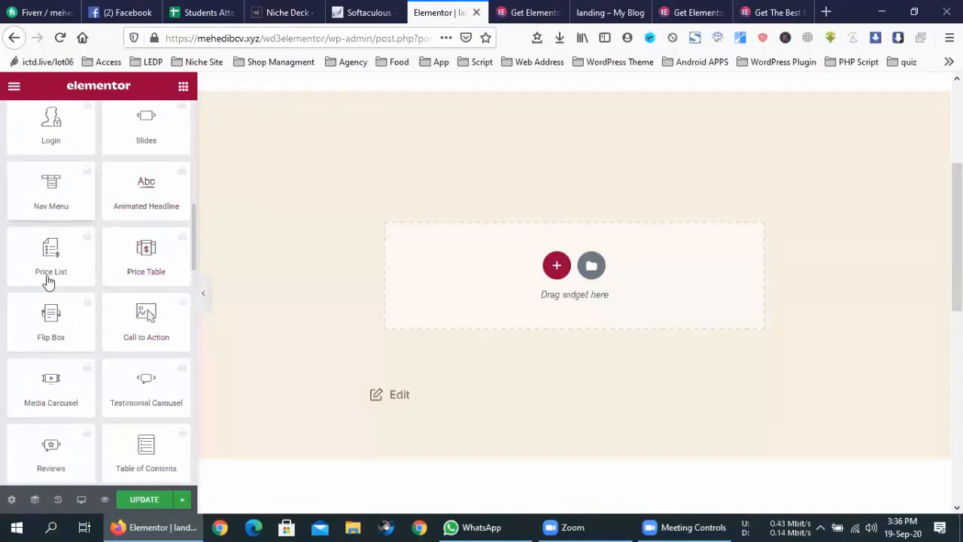
{"action": "scroll", "coordinate": [98, 244], "scroll_direction": "up", "scroll_amount": 3}
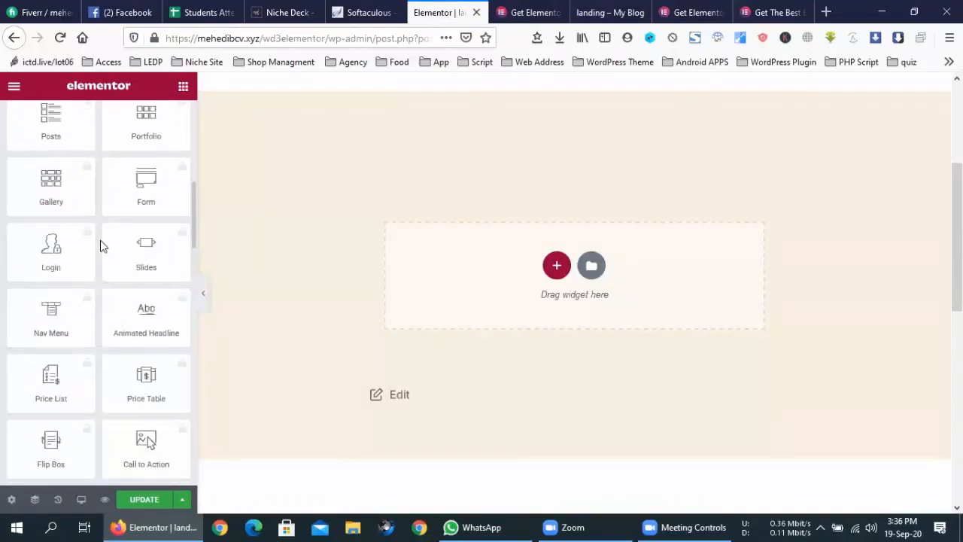
{"action": "left_click", "coordinate": [529, 12]}
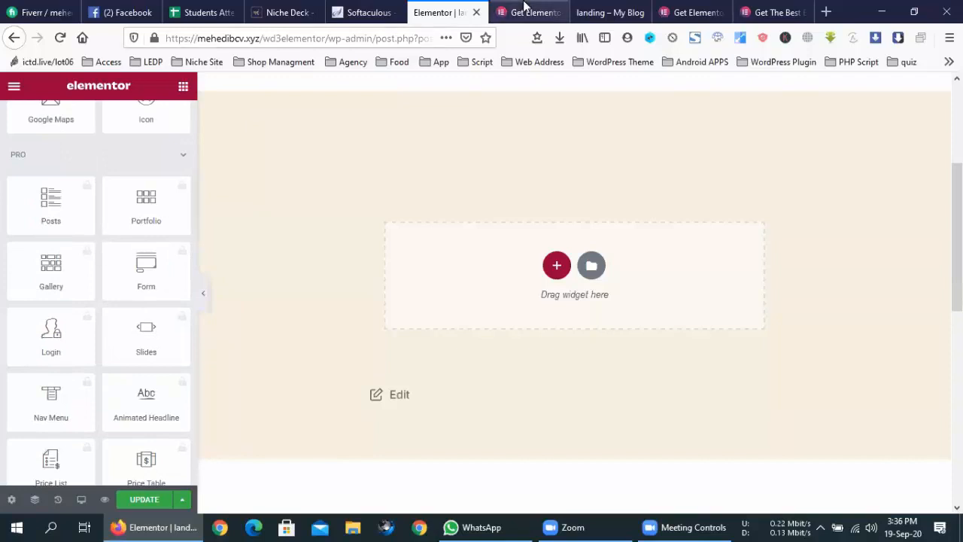
{"action": "left_click", "coordinate": [559, 12]}
{"action": "left_click", "coordinate": [444, 12]}
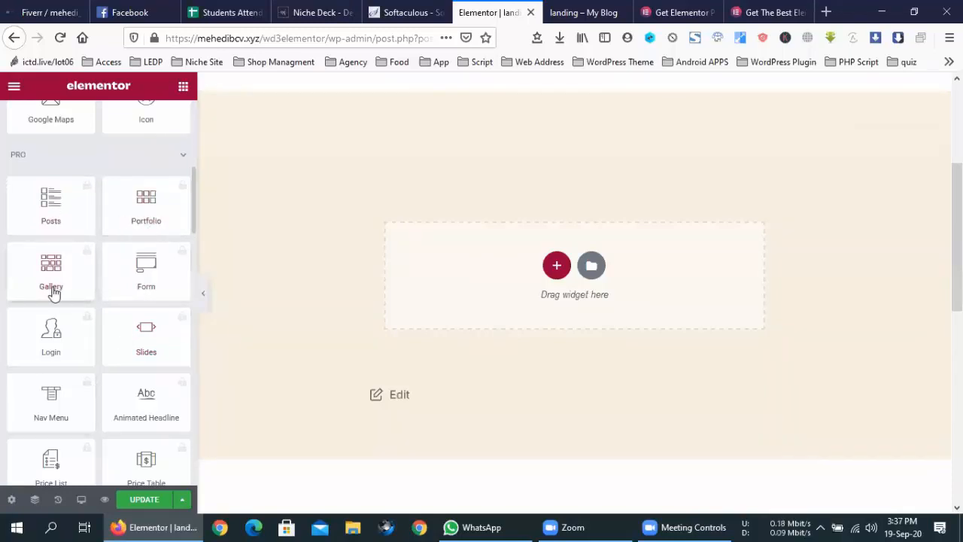
- Scroll through the Elementor widget panel to explore the available widgets
{"action": "scroll", "coordinate": [150, 295], "scroll_direction": "down", "scroll_amount": 1}
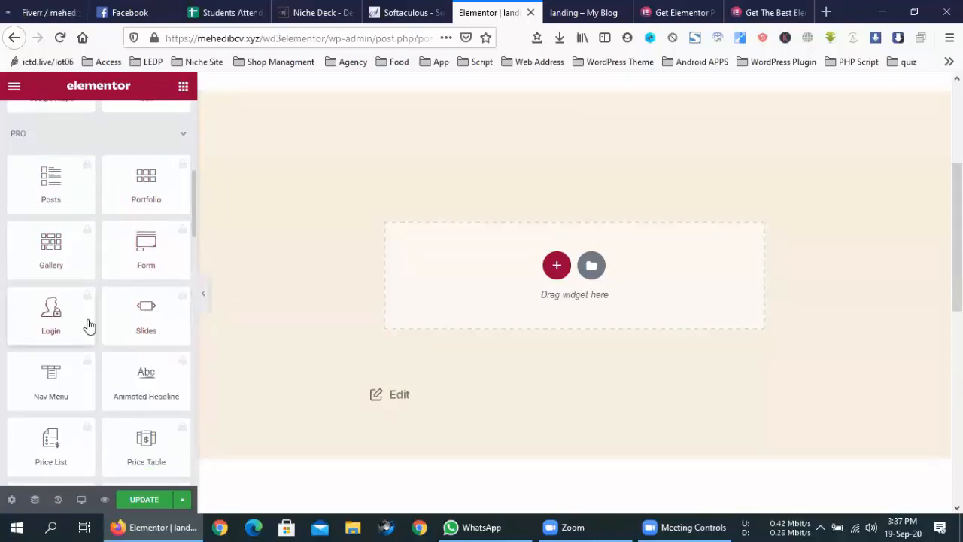
{"action": "scroll", "coordinate": [69, 396], "scroll_direction": "down", "scroll_amount": 2}
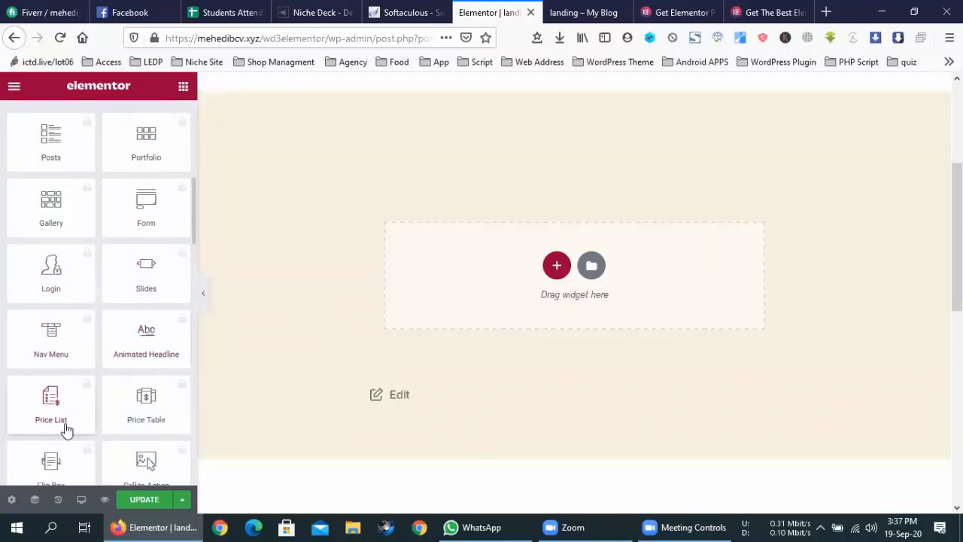
{"action": "scroll", "coordinate": [75, 421], "scroll_direction": "down", "scroll_amount": 3}
{"action": "scroll", "coordinate": [143, 363], "scroll_direction": "down", "scroll_amount": 2}
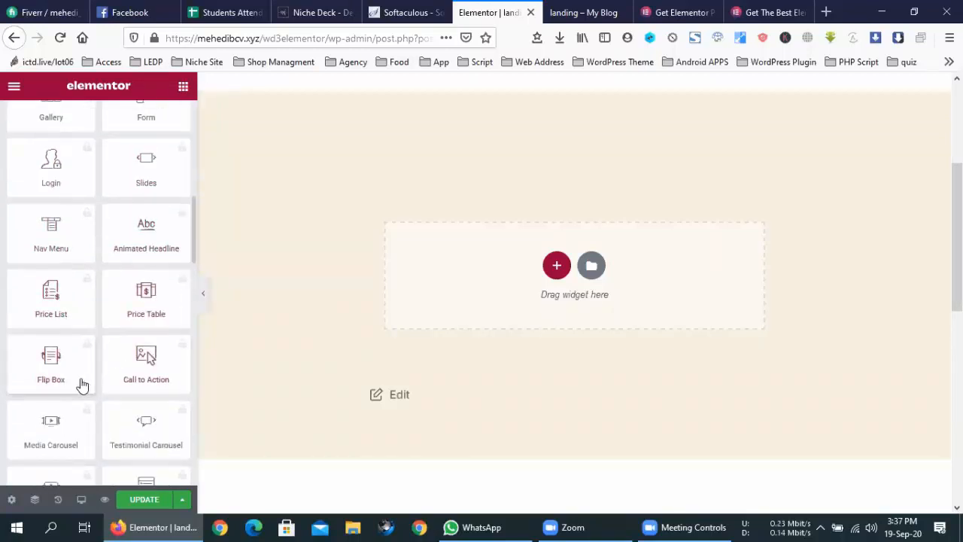
{"action": "scroll", "coordinate": [169, 393], "scroll_direction": "down", "scroll_amount": 3}
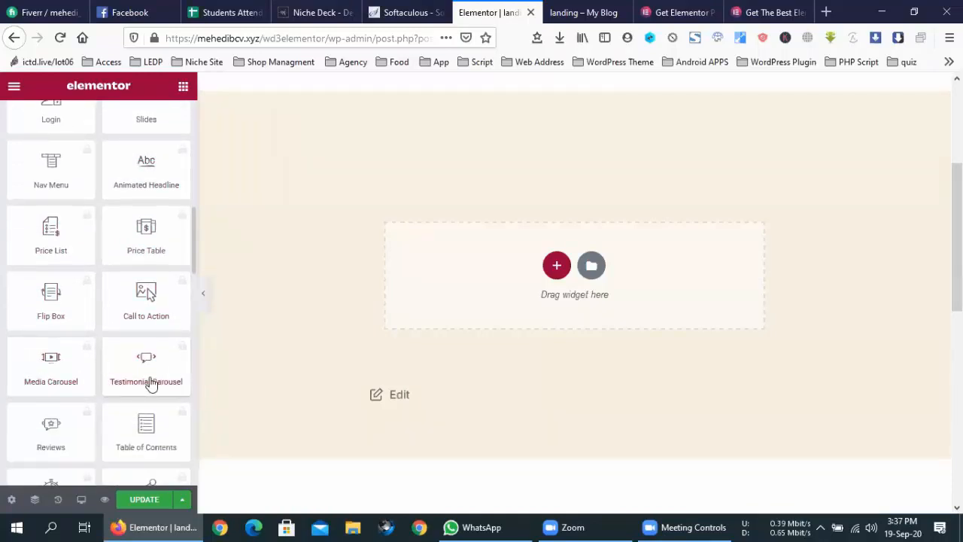
{"action": "scroll", "coordinate": [161, 389], "scroll_direction": "down", "scroll_amount": 3}
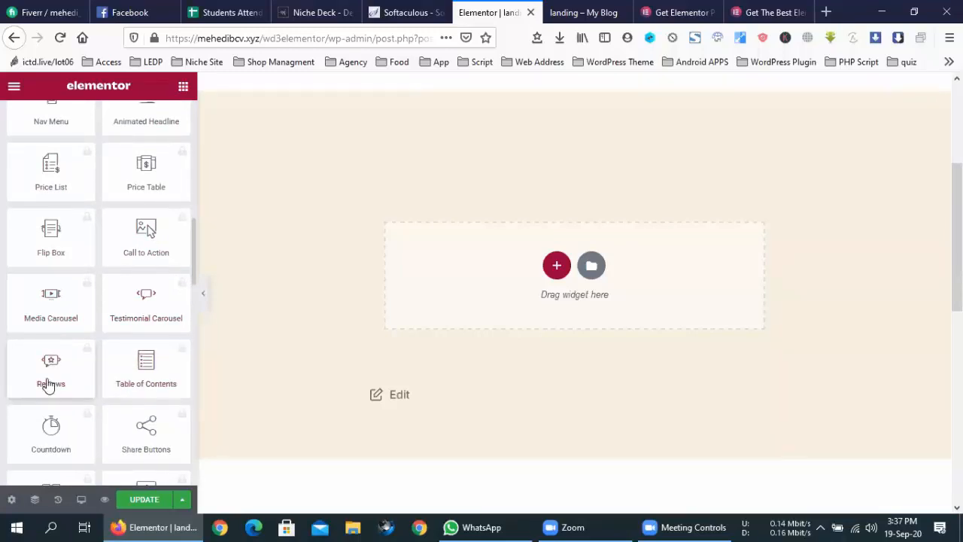
{"action": "scroll", "coordinate": [49, 386], "scroll_direction": "up", "scroll_amount": 2}
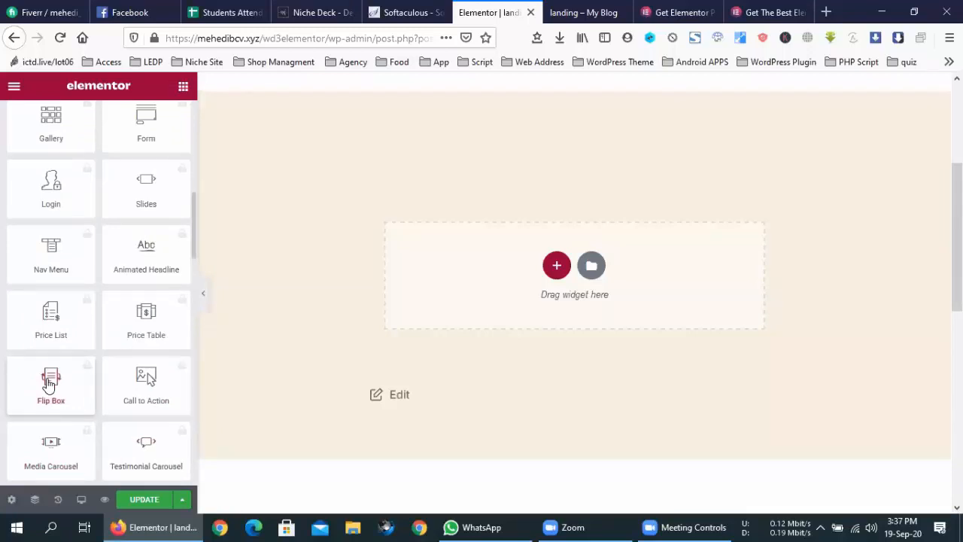
{"action": "scroll", "coordinate": [48, 386], "scroll_direction": "down", "scroll_amount": 1}
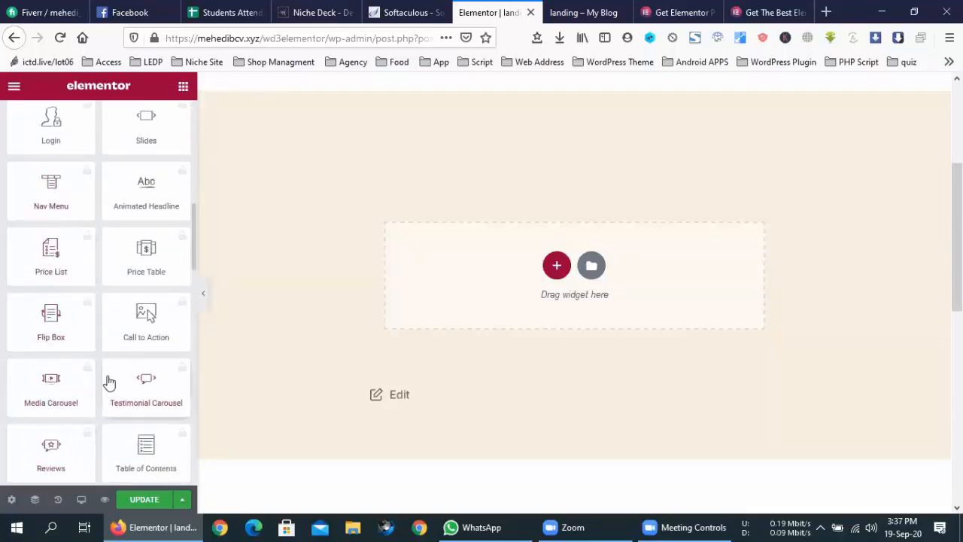
{"action": "scroll", "coordinate": [109, 380], "scroll_direction": "up", "scroll_amount": 8}
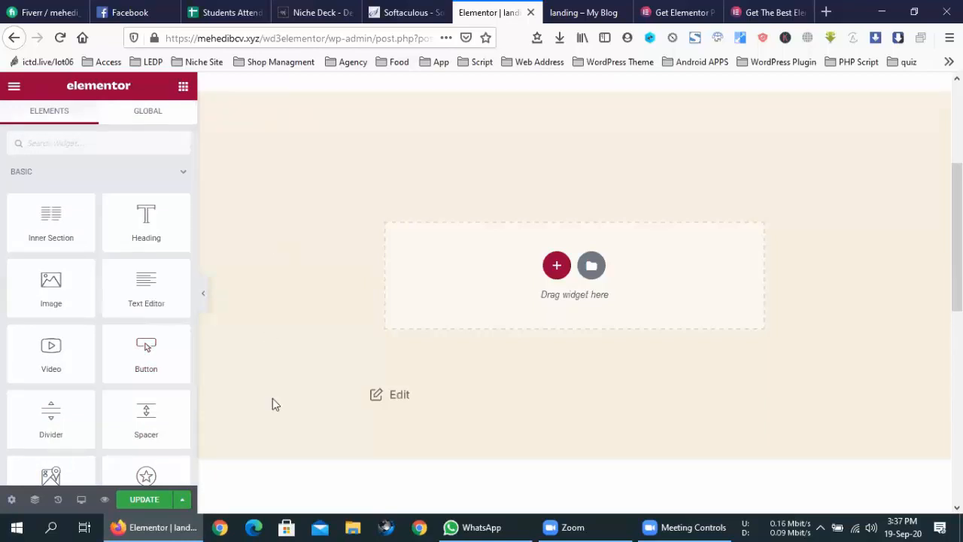
{"action": "left_click", "coordinate": [320, 527]}
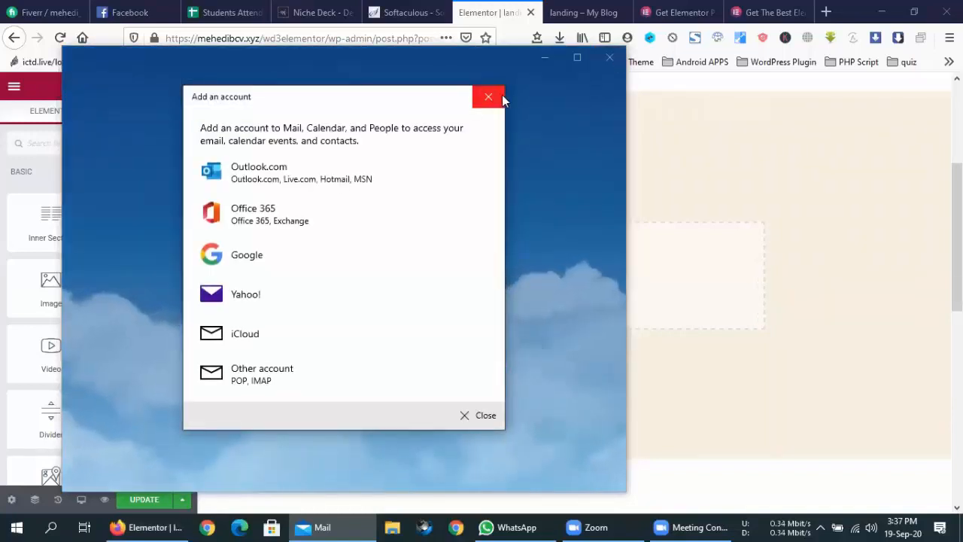
{"action": "left_click", "coordinate": [500, 95]}
{"action": "left_click", "coordinate": [609, 58]}
{"action": "scroll", "coordinate": [113, 335], "scroll_direction": "down", "scroll_amount": 5}
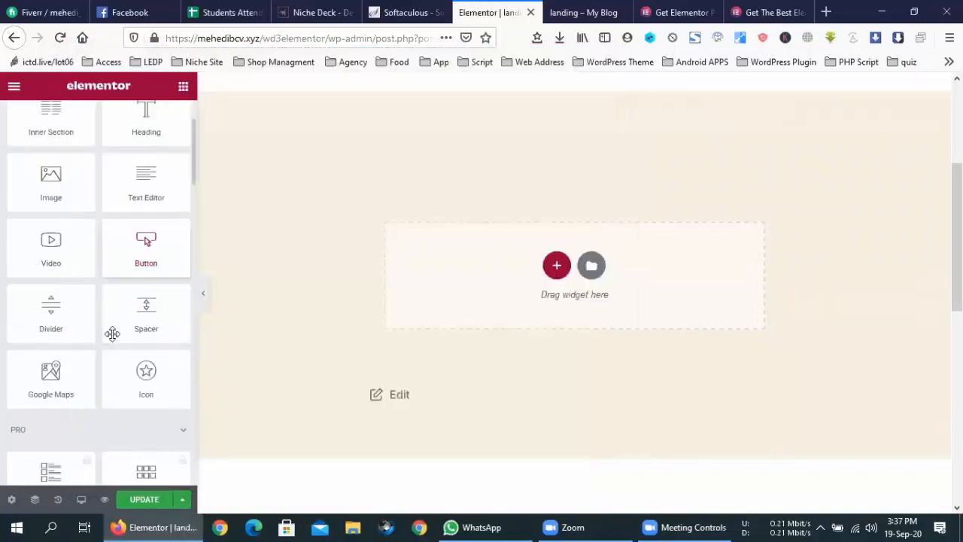
{"action": "scroll", "coordinate": [113, 339], "scroll_direction": "down", "scroll_amount": 5}
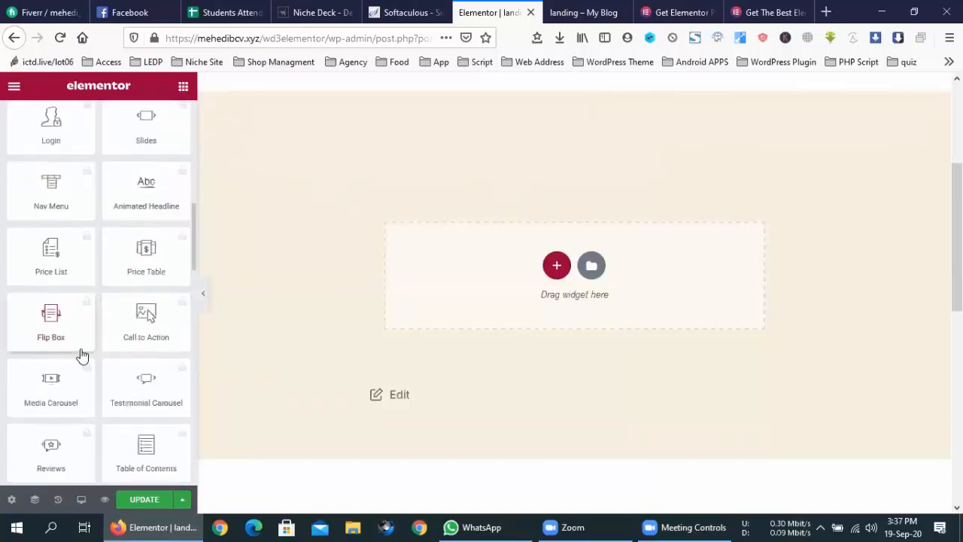
{"action": "scroll", "coordinate": [81, 369], "scroll_direction": "down", "scroll_amount": 5}
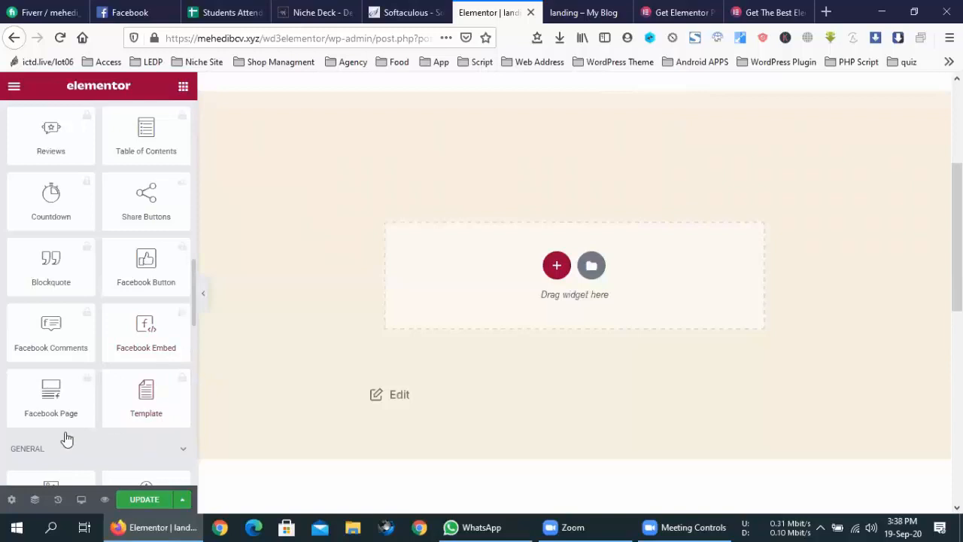
{"action": "scroll", "coordinate": [52, 350], "scroll_direction": "up", "scroll_amount": 2}
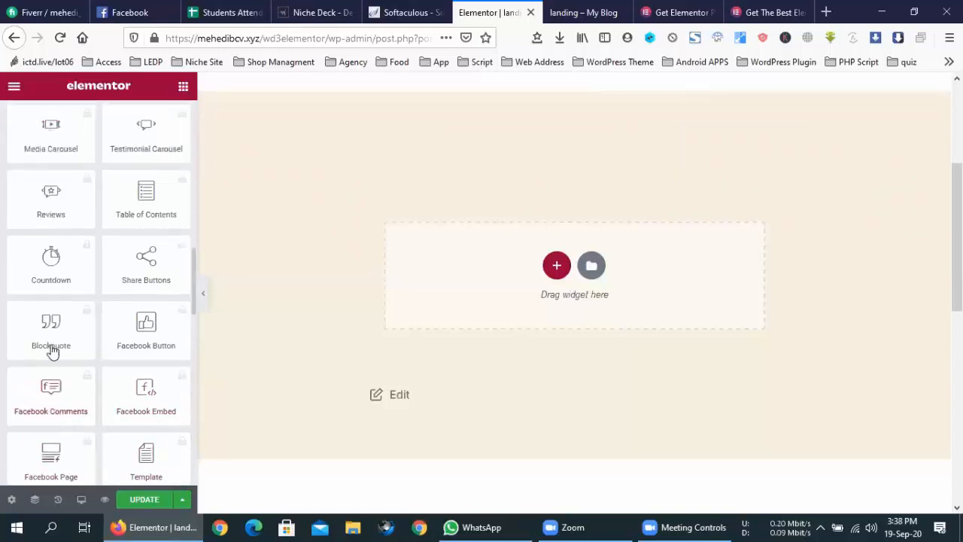
{"action": "scroll", "coordinate": [51, 346], "scroll_direction": "up", "scroll_amount": 1}
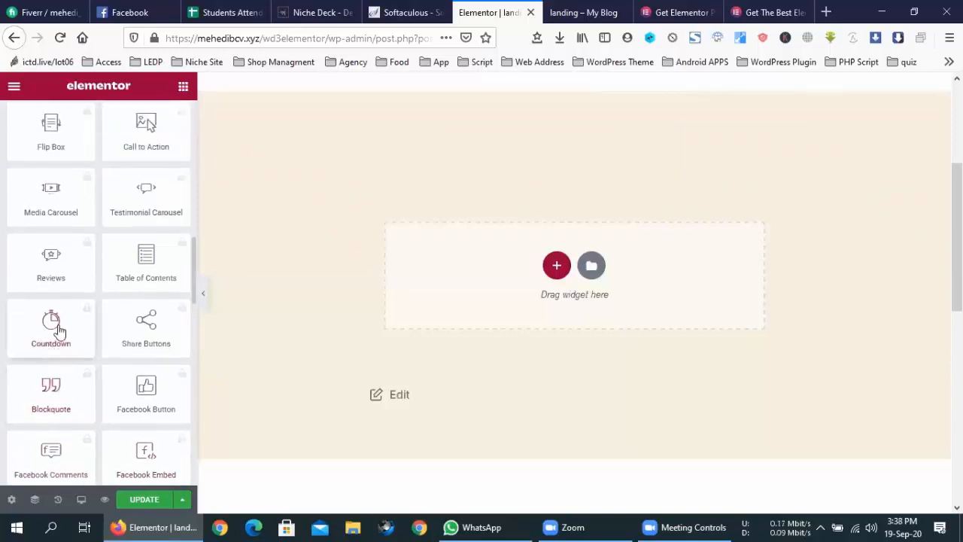
{"action": "scroll", "coordinate": [132, 266], "scroll_direction": "up", "scroll_amount": 2}
{"action": "scroll", "coordinate": [150, 216], "scroll_direction": "up", "scroll_amount": 4}
{"action": "scroll", "coordinate": [150, 216], "scroll_direction": "down", "scroll_amount": 10}
{"action": "scroll", "coordinate": [151, 216], "scroll_direction": "down", "scroll_amount": 5}
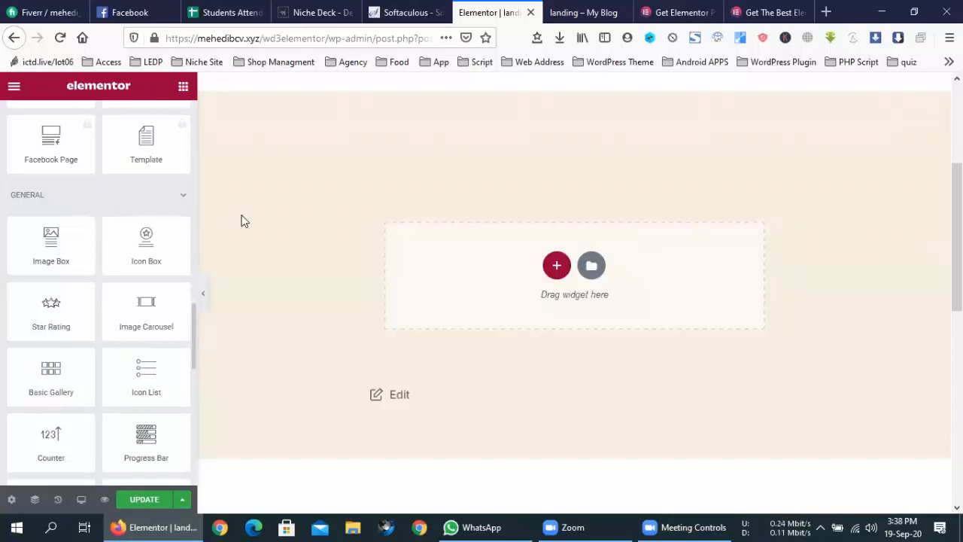
{"action": "scroll", "coordinate": [404, 219], "scroll_direction": "up", "scroll_amount": 3}
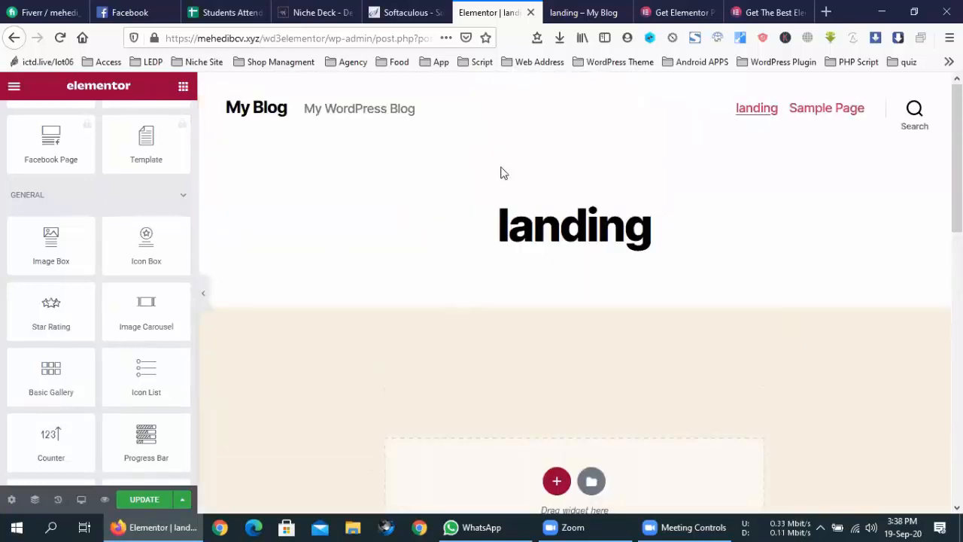
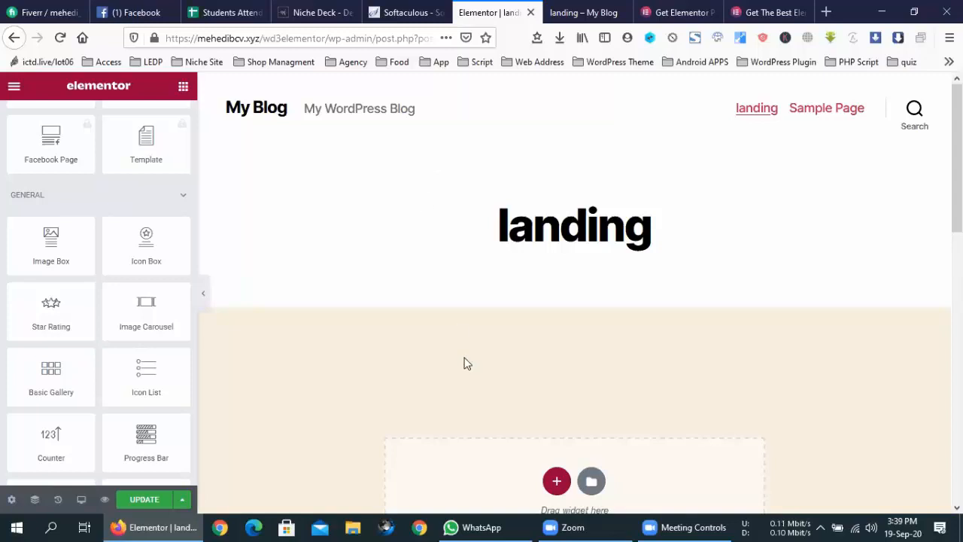
- Scroll the landing preview, then deselect the 'landing' title so the basic widgets panel returns
{"action": "scroll", "coordinate": [467, 364], "scroll_direction": "down", "scroll_amount": 10}
{"action": "scroll", "coordinate": [471, 365], "scroll_direction": "up", "scroll_amount": 10}
{"action": "double_click", "coordinate": [532, 206]}
{"action": "left_click", "coordinate": [507, 246]}
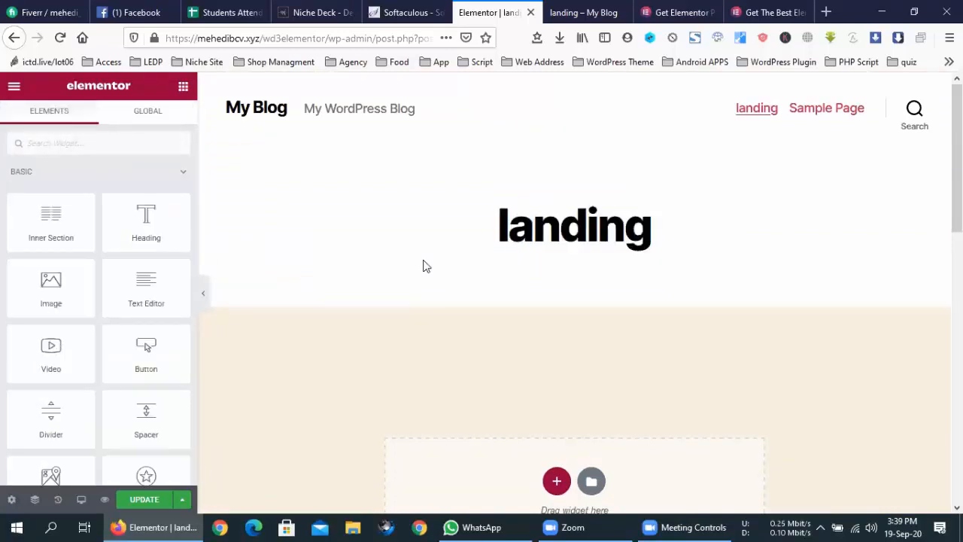
- Go to Facebook and open the chat conversation from the Messenger list
{"action": "left_click", "coordinate": [116, 9]}
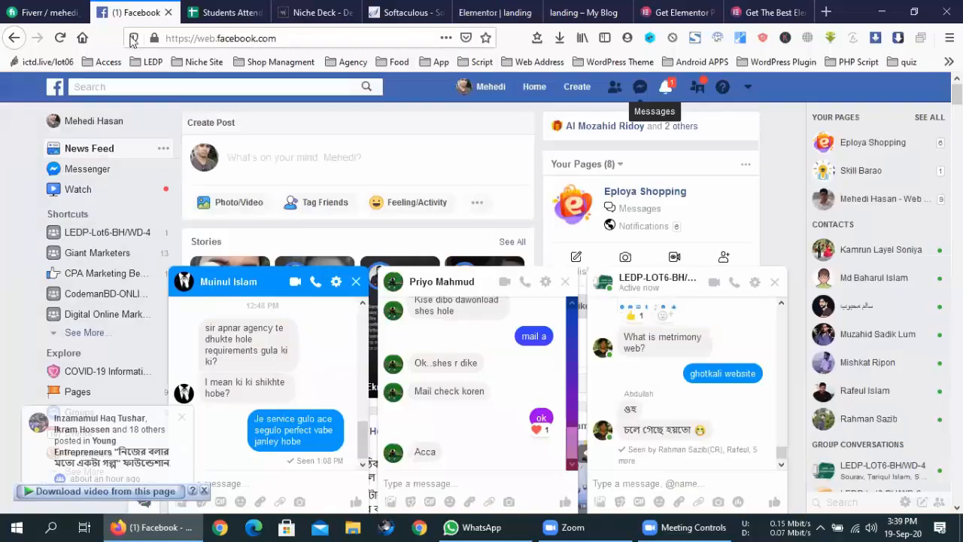
{"action": "left_click", "coordinate": [640, 86]}
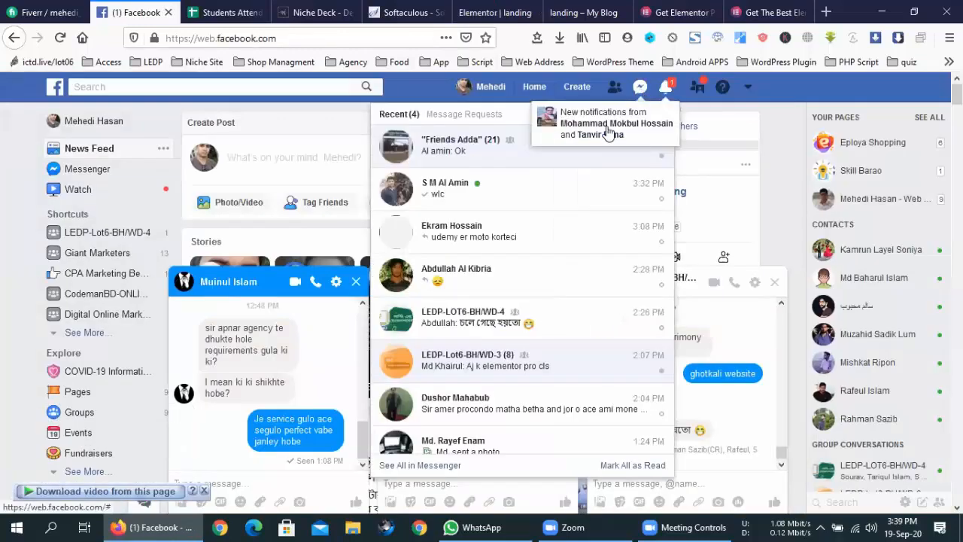
{"action": "scroll", "coordinate": [538, 260], "scroll_direction": "down", "scroll_amount": 3}
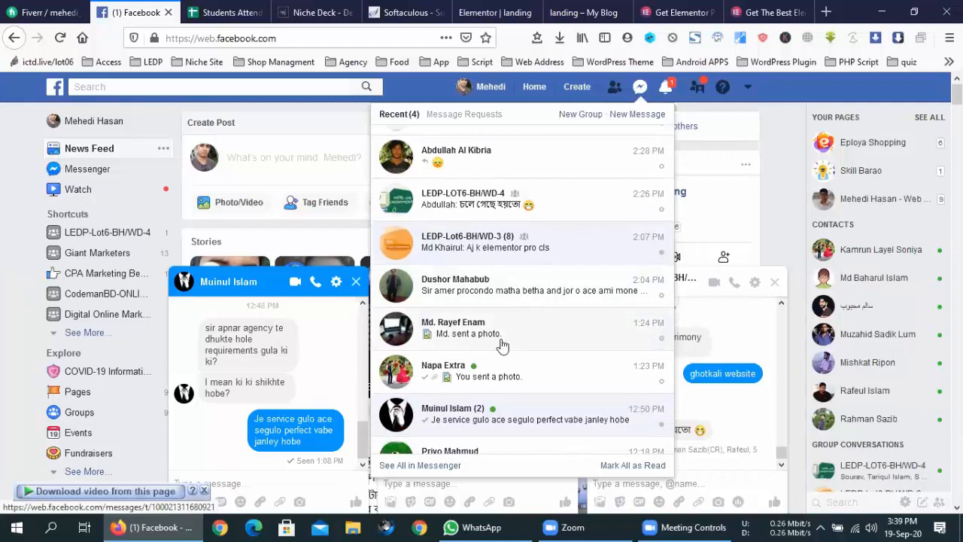
{"action": "scroll", "coordinate": [503, 345], "scroll_direction": "down", "scroll_amount": 3}
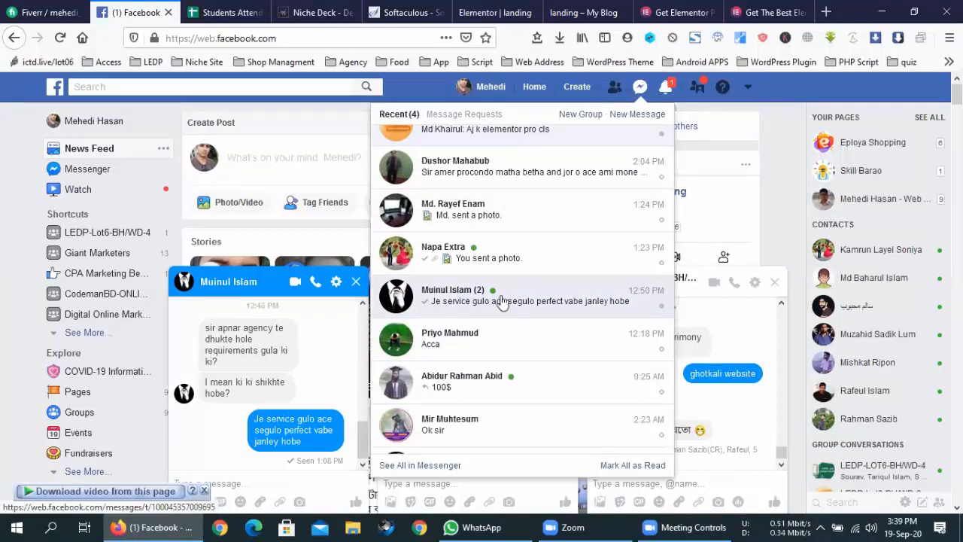
{"action": "left_click", "coordinate": [503, 301]}
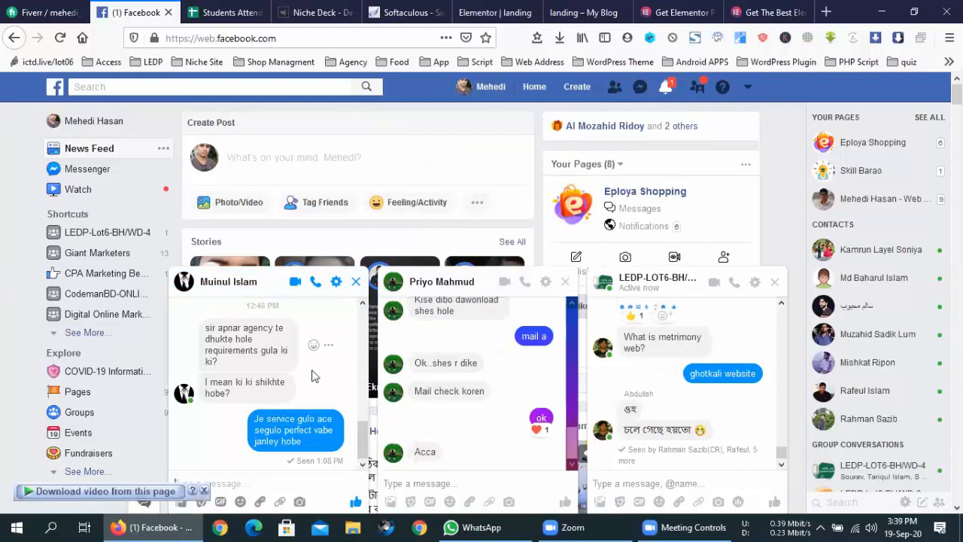
- Scroll through the chat history to find the shared fancloud.net link and open it
{"action": "scroll", "coordinate": [315, 376], "scroll_direction": "up", "scroll_amount": 3}
{"action": "scroll", "coordinate": [315, 376], "scroll_direction": "down", "scroll_amount": 5}
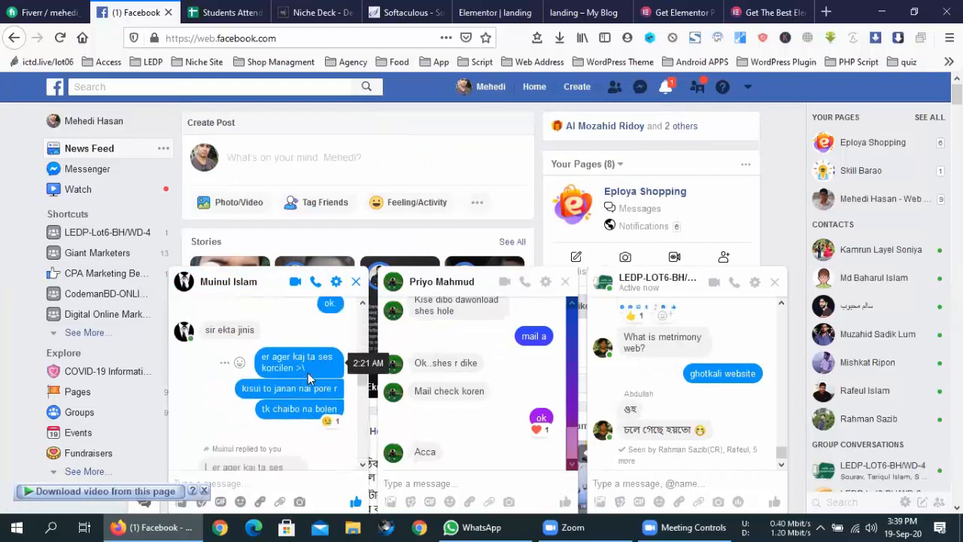
{"action": "scroll", "coordinate": [308, 379], "scroll_direction": "up", "scroll_amount": 10}
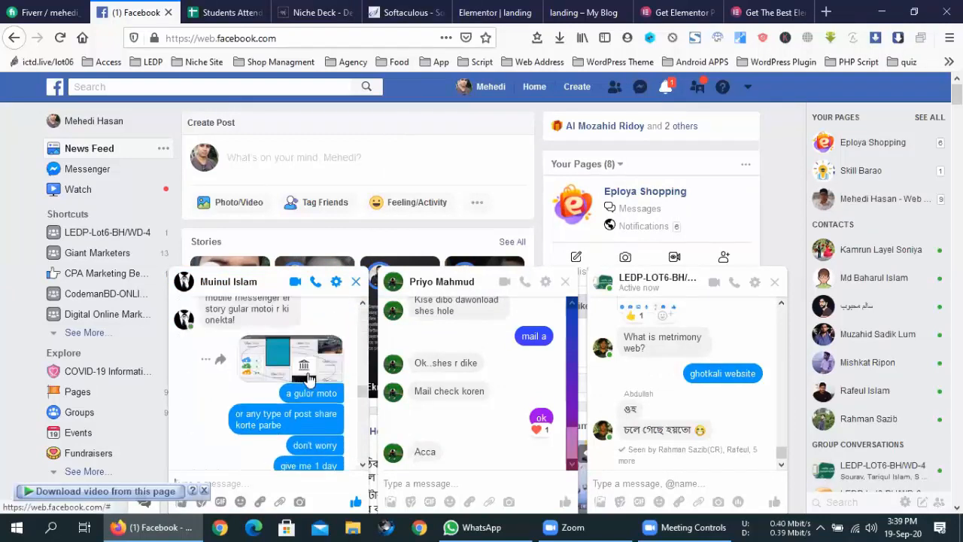
{"action": "scroll", "coordinate": [308, 378], "scroll_direction": "up", "scroll_amount": 10}
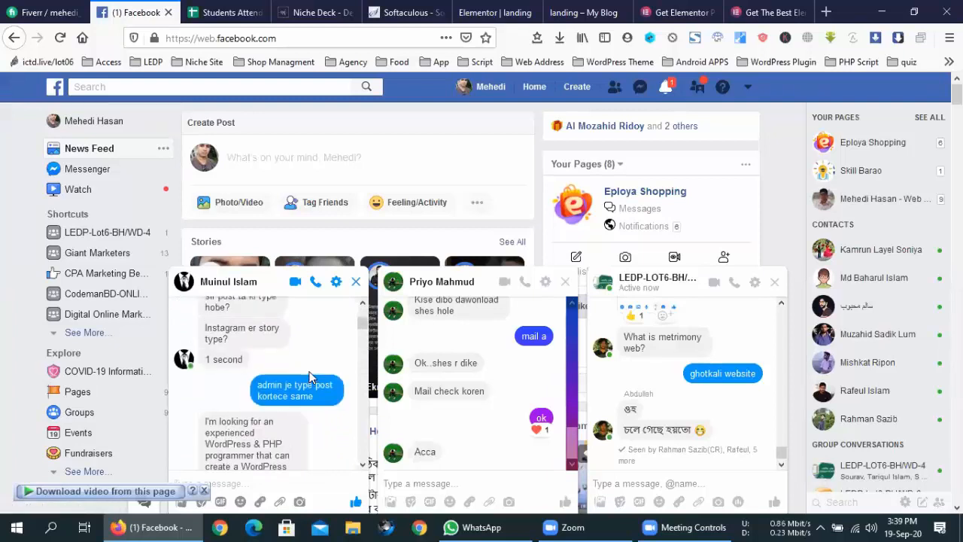
{"action": "scroll", "coordinate": [309, 378], "scroll_direction": "up", "scroll_amount": 10}
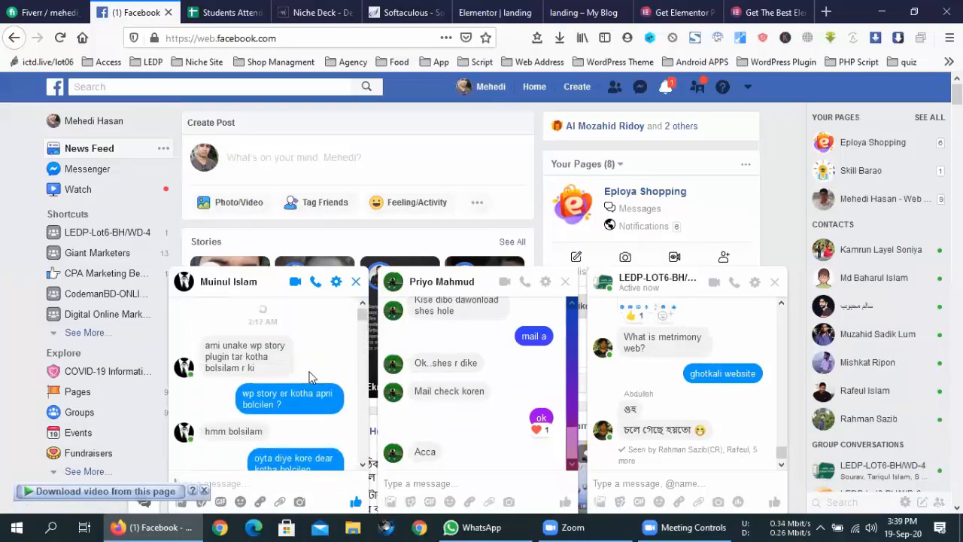
{"action": "scroll", "coordinate": [310, 377], "scroll_direction": "up", "scroll_amount": 5}
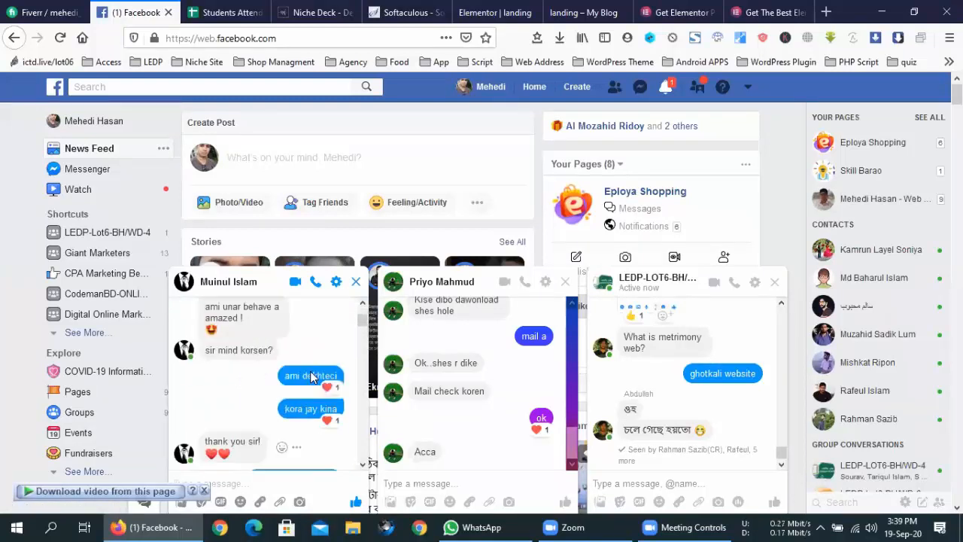
{"action": "scroll", "coordinate": [312, 378], "scroll_direction": "up", "scroll_amount": 5}
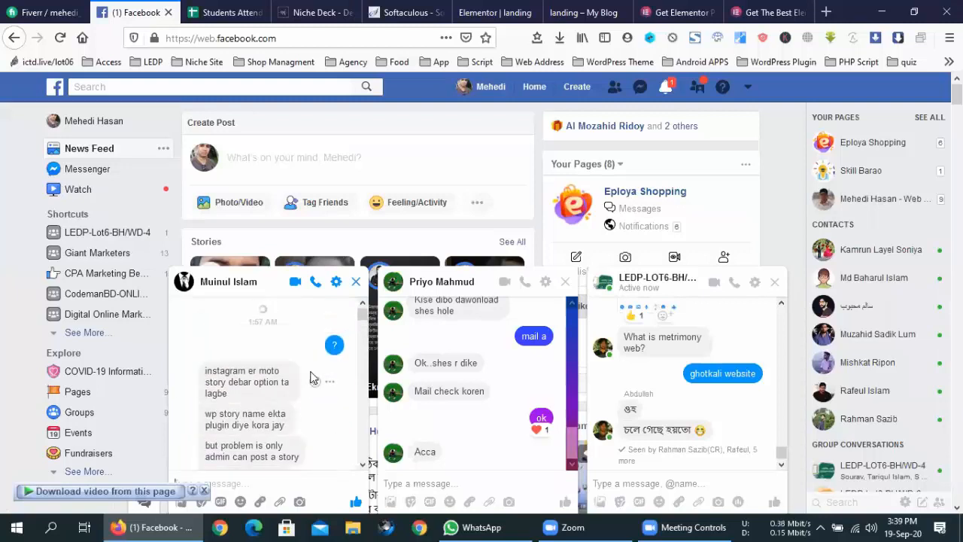
{"action": "scroll", "coordinate": [312, 378], "scroll_direction": "up", "scroll_amount": 10}
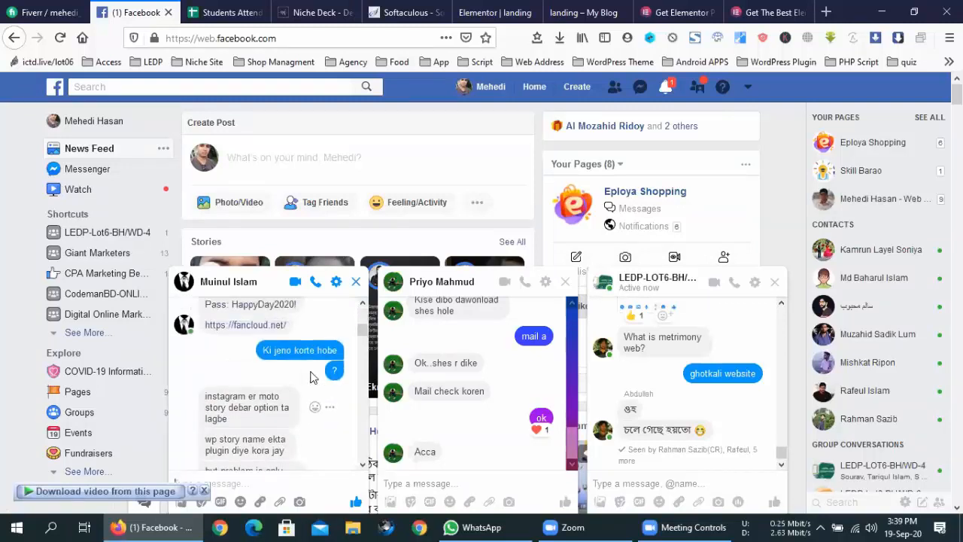
{"action": "scroll", "coordinate": [312, 376], "scroll_direction": "down", "scroll_amount": 10}
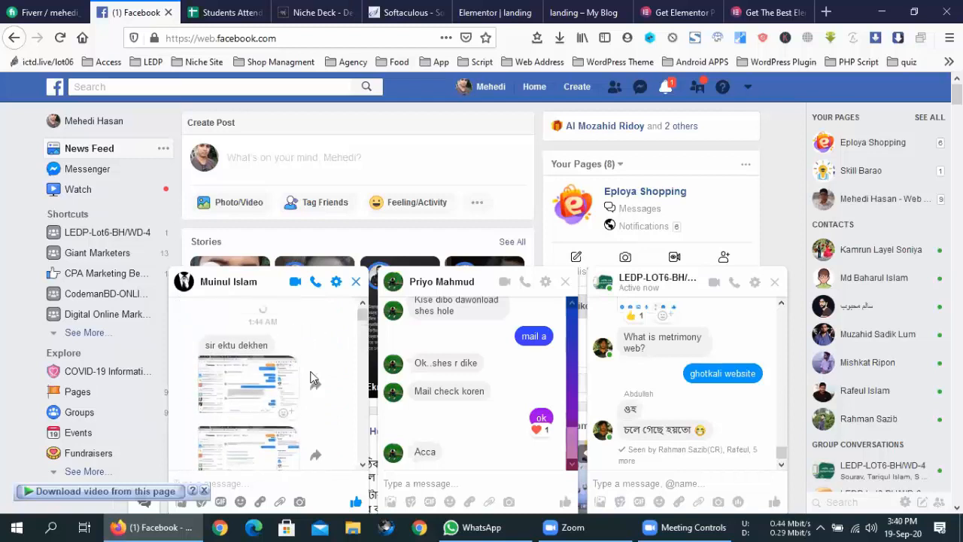
{"action": "scroll", "coordinate": [311, 373], "scroll_direction": "up", "scroll_amount": 5}
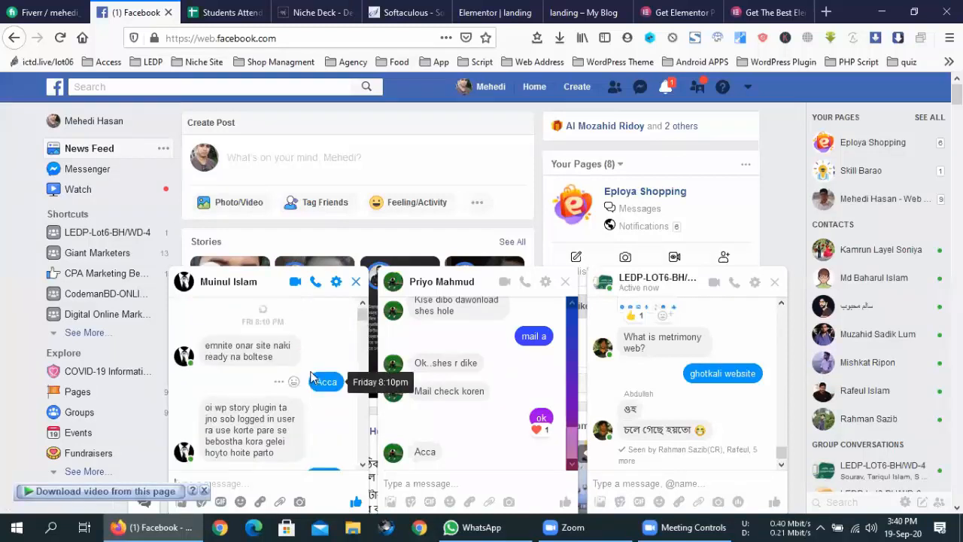
{"action": "scroll", "coordinate": [312, 378], "scroll_direction": "up", "scroll_amount": 5}
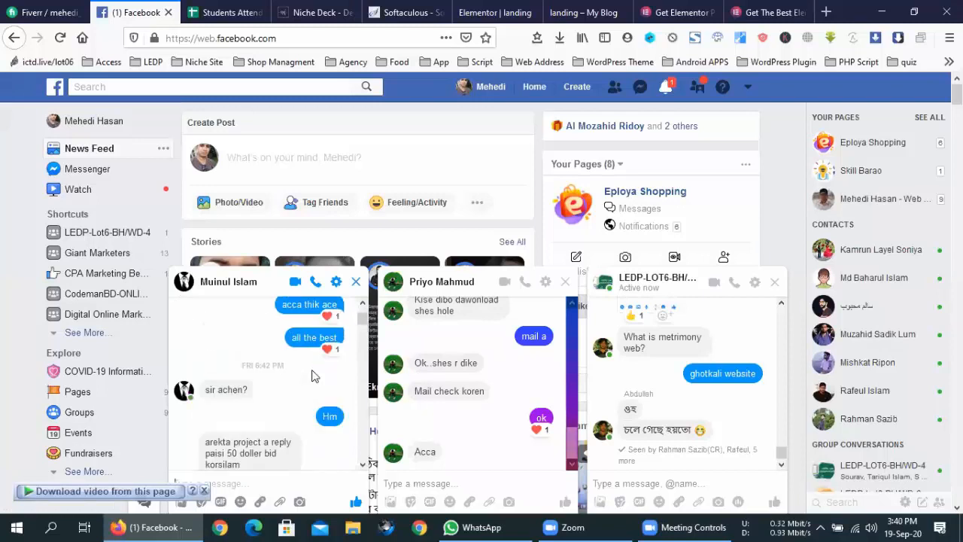
{"action": "scroll", "coordinate": [312, 377], "scroll_direction": "up", "scroll_amount": 2}
{"action": "scroll", "coordinate": [312, 377], "scroll_direction": "down", "scroll_amount": 5}
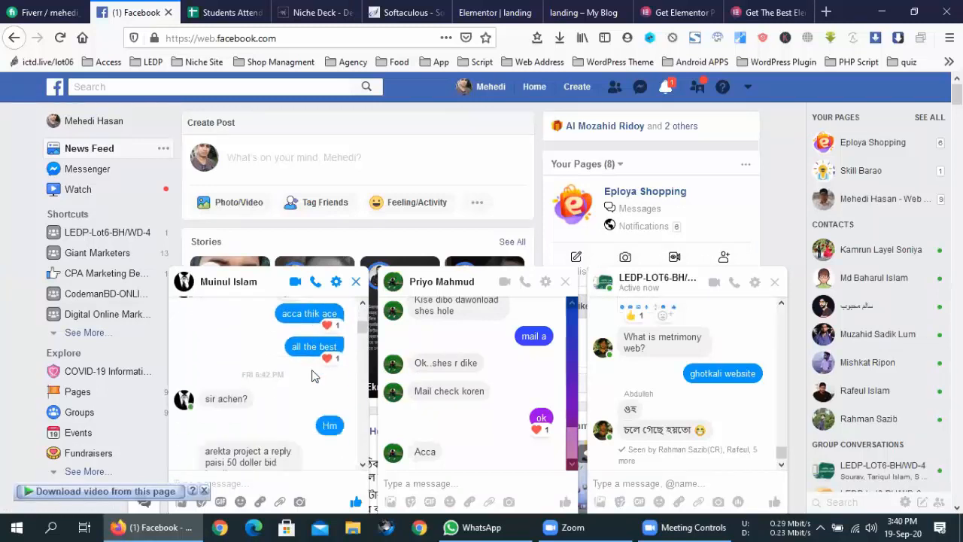
{"action": "scroll", "coordinate": [313, 376], "scroll_direction": "down", "scroll_amount": 8}
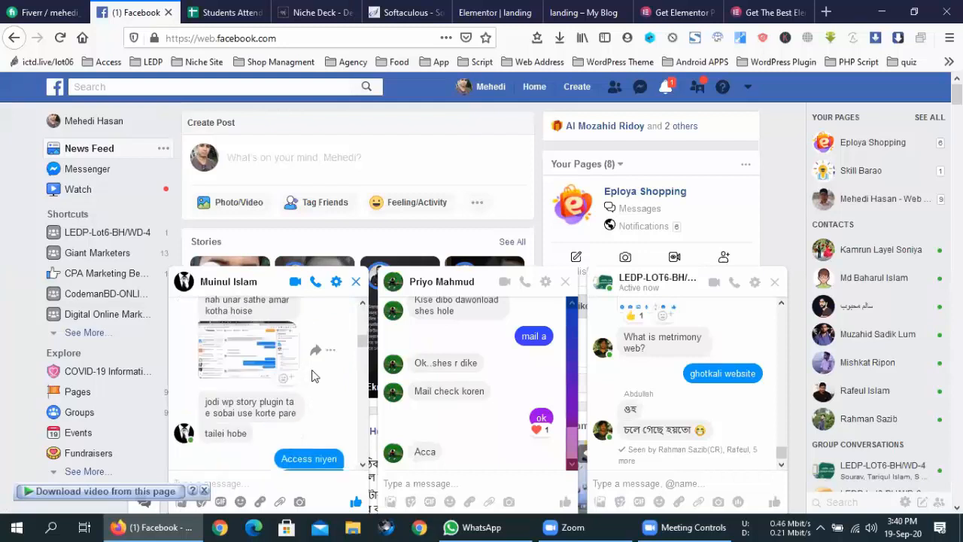
{"action": "scroll", "coordinate": [314, 377], "scroll_direction": "down", "scroll_amount": 3}
{"action": "scroll", "coordinate": [314, 376], "scroll_direction": "up", "scroll_amount": 3}
{"action": "scroll", "coordinate": [313, 373], "scroll_direction": "down", "scroll_amount": 5}
{"action": "scroll", "coordinate": [314, 375], "scroll_direction": "down", "scroll_amount": 6}
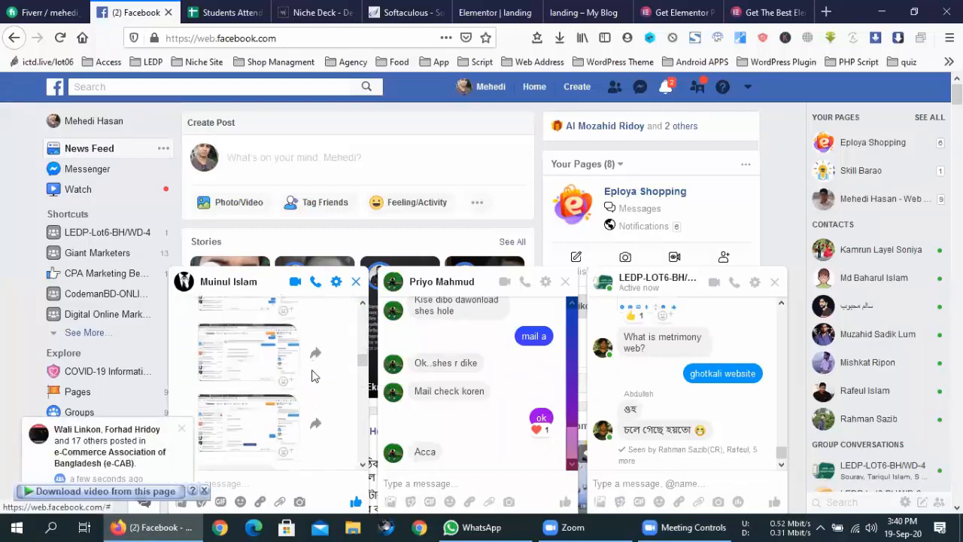
{"action": "scroll", "coordinate": [314, 376], "scroll_direction": "down", "scroll_amount": 2}
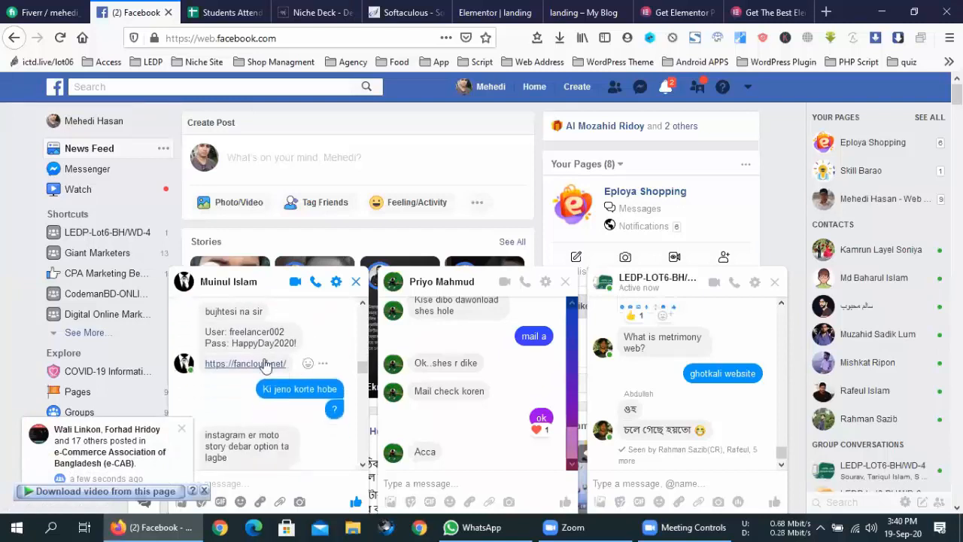
{"action": "left_click", "coordinate": [248, 364]}
- On the new fancloud.net tab, read the More Information text and open the members directory
{"action": "left_click", "coordinate": [216, 7]}
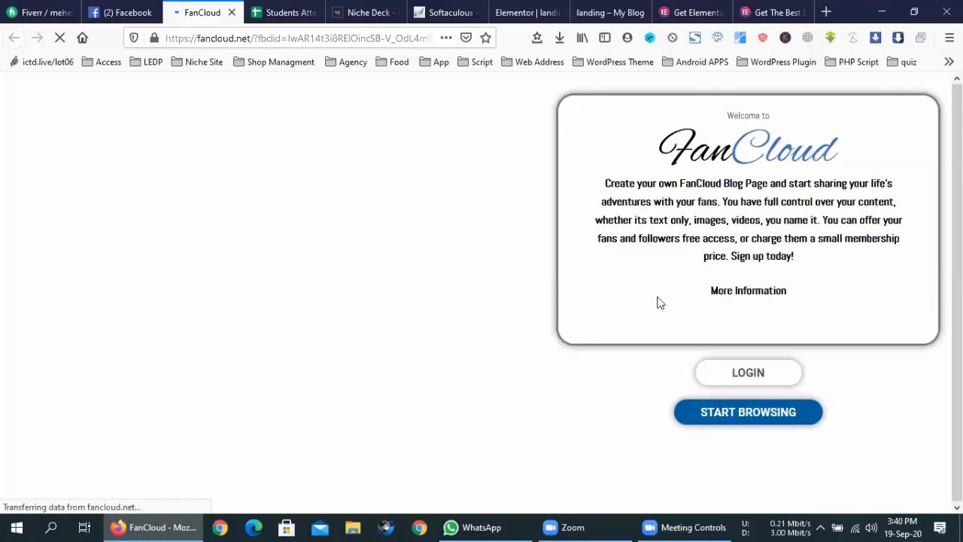
{"action": "triple_click", "coordinate": [753, 291]}
{"action": "left_click", "coordinate": [756, 292]}
{"action": "left_click", "coordinate": [757, 414]}
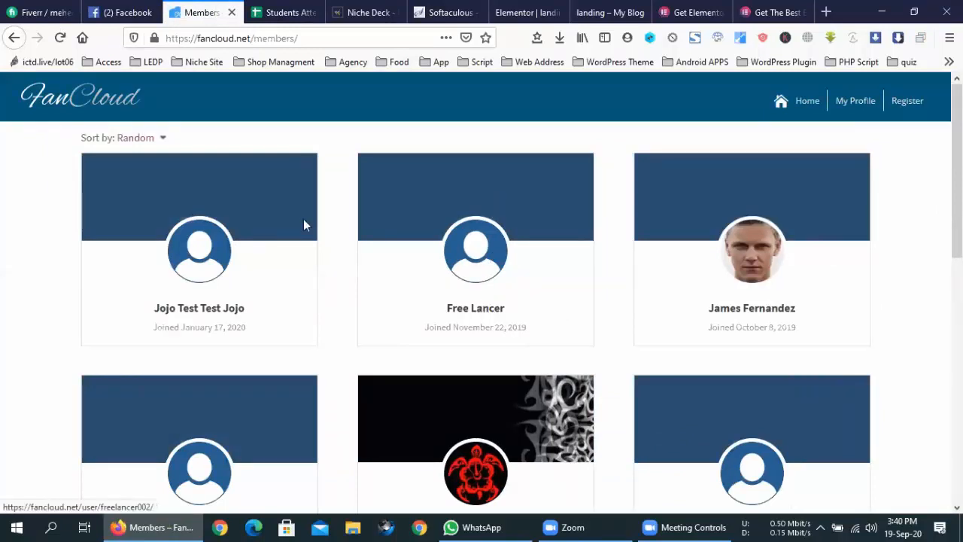
- Browse the member cards and open one member's profile page
{"action": "scroll", "coordinate": [362, 340], "scroll_direction": "down", "scroll_amount": 6}
{"action": "scroll", "coordinate": [366, 346], "scroll_direction": "up", "scroll_amount": 5}
{"action": "scroll", "coordinate": [366, 346], "scroll_direction": "up", "scroll_amount": 1}
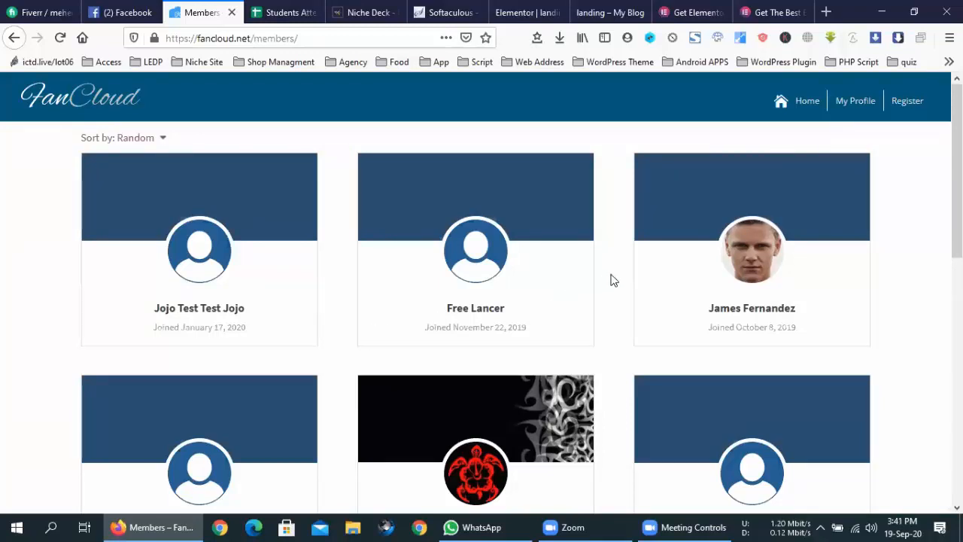
{"action": "scroll", "coordinate": [613, 281], "scroll_direction": "down", "scroll_amount": 1}
{"action": "scroll", "coordinate": [614, 282], "scroll_direction": "down", "scroll_amount": 2}
{"action": "scroll", "coordinate": [614, 283], "scroll_direction": "up", "scroll_amount": 2}
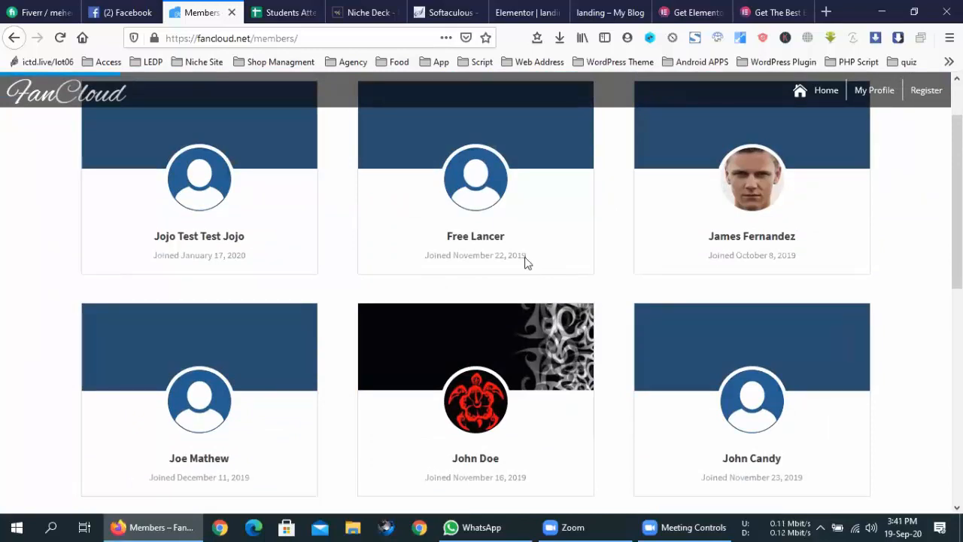
{"action": "left_click", "coordinate": [477, 244]}
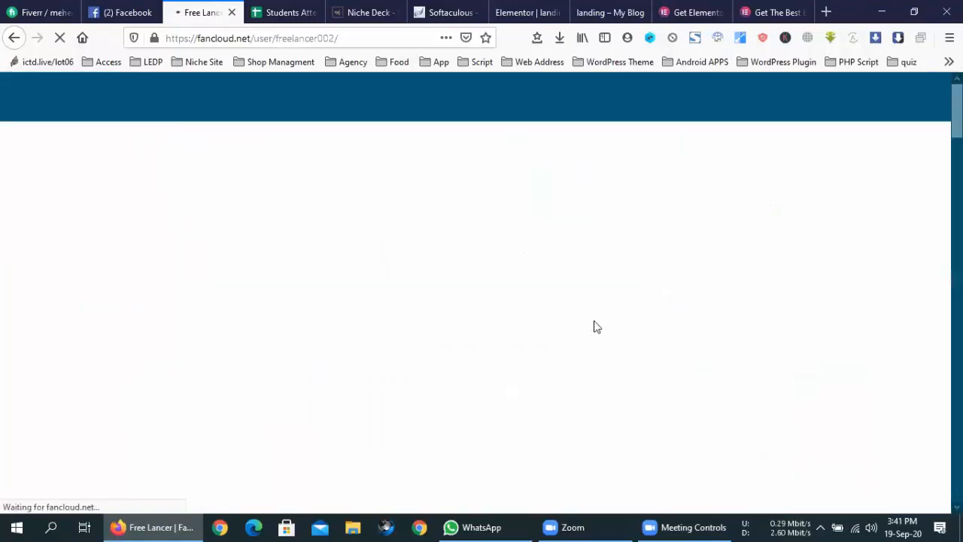
- Review the member's post tiles and About fields, then return to the Facebook tab
{"action": "scroll", "coordinate": [595, 327], "scroll_direction": "down", "scroll_amount": 6}
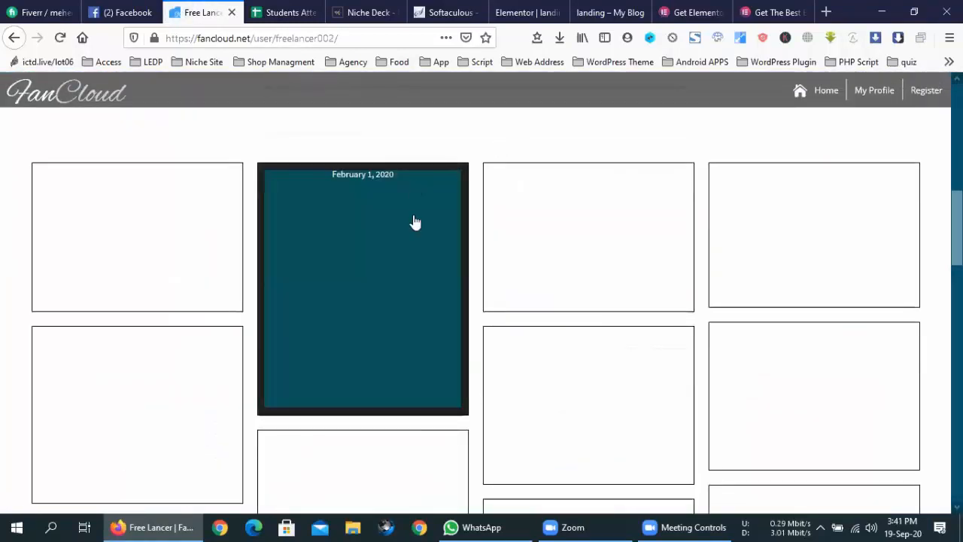
{"action": "scroll", "coordinate": [744, 241], "scroll_direction": "down", "scroll_amount": 4}
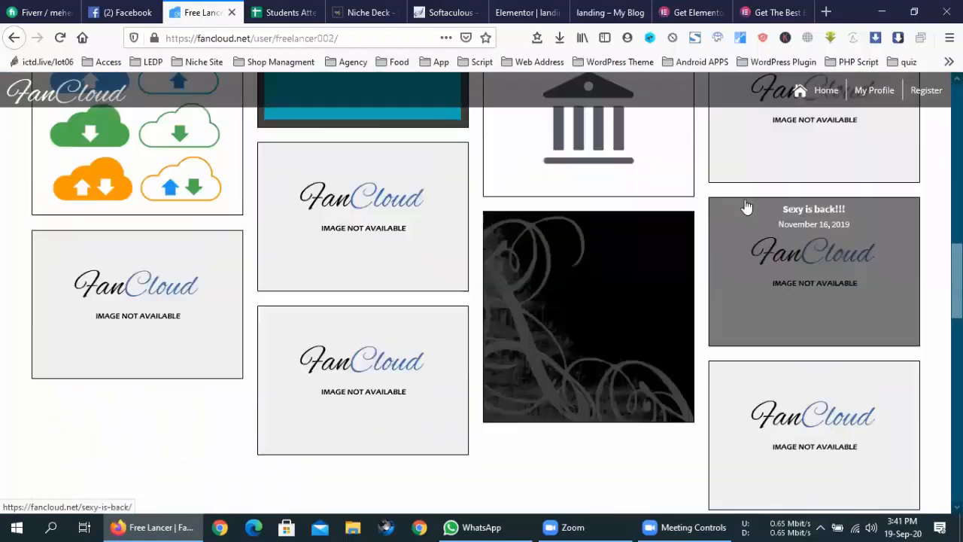
{"action": "scroll", "coordinate": [776, 309], "scroll_direction": "down", "scroll_amount": 2}
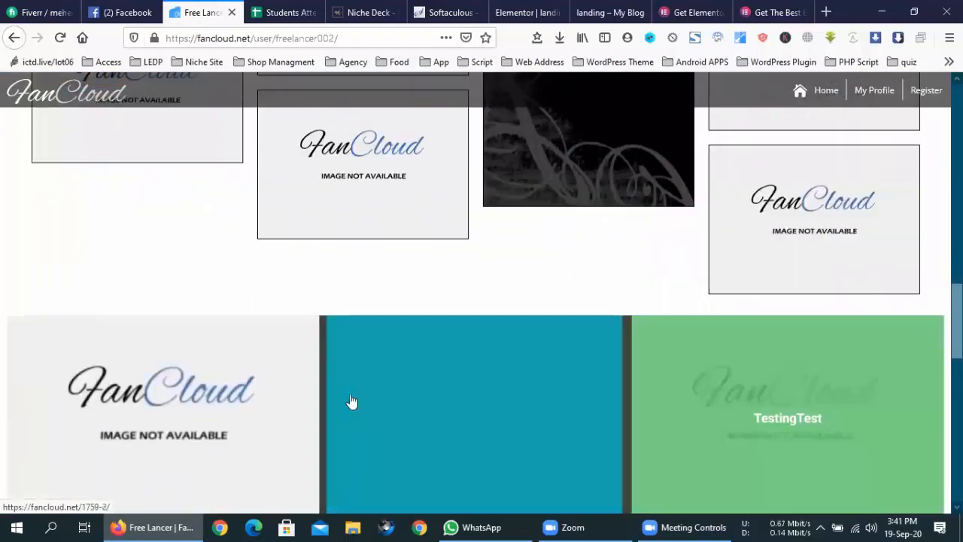
{"action": "scroll", "coordinate": [688, 249], "scroll_direction": "down", "scroll_amount": 4}
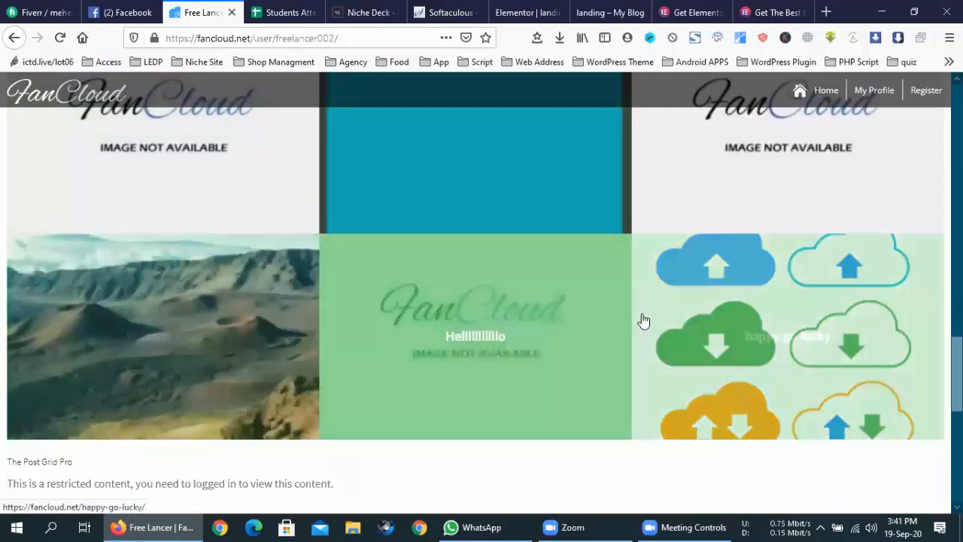
{"action": "scroll", "coordinate": [660, 319], "scroll_direction": "up", "scroll_amount": 10}
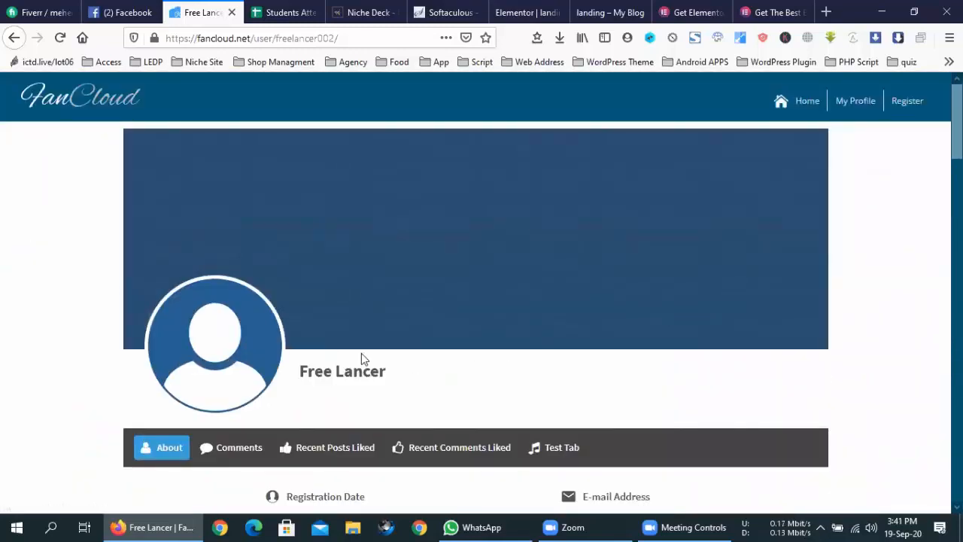
{"action": "scroll", "coordinate": [557, 334], "scroll_direction": "down", "scroll_amount": 2}
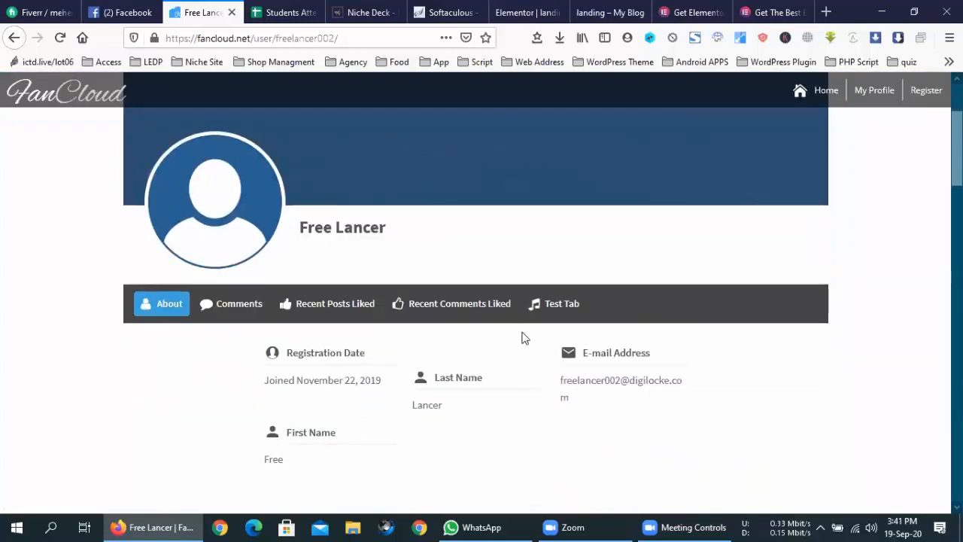
{"action": "left_click", "coordinate": [132, 12]}
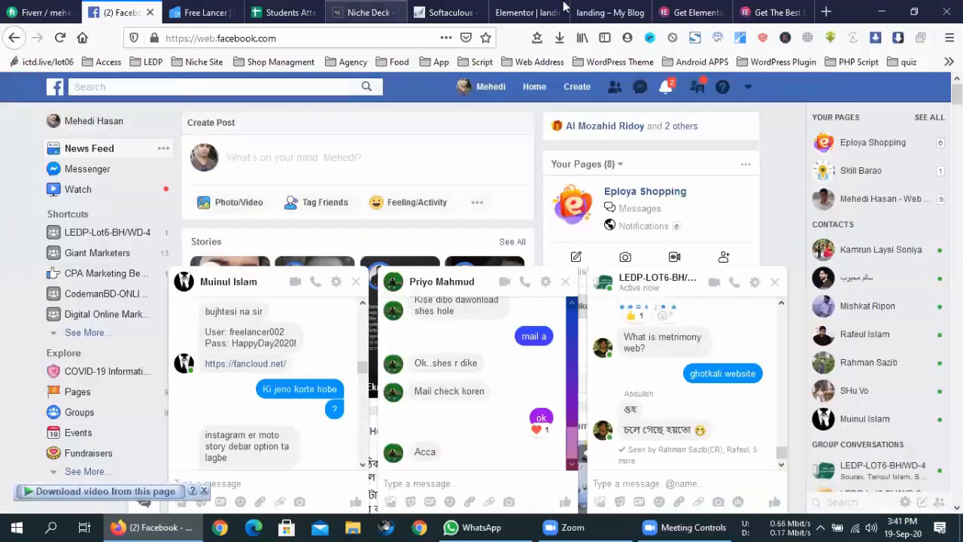
- Flip between the landing Elementor editor and the Facebook chat, then return to the FanCloud profile
{"action": "left_click", "coordinate": [564, 6]}
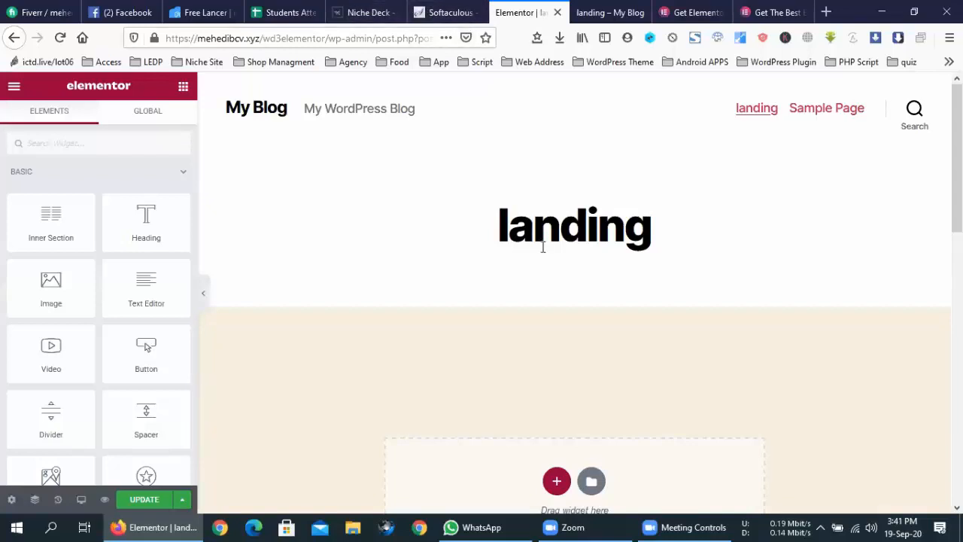
{"action": "left_click", "coordinate": [128, 10]}
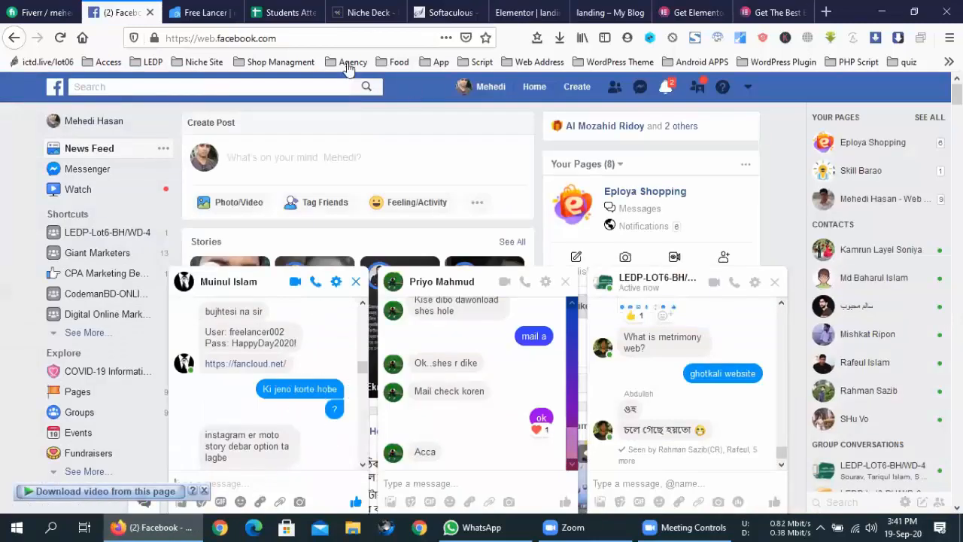
{"action": "scroll", "coordinate": [320, 354], "scroll_direction": "down", "scroll_amount": 3}
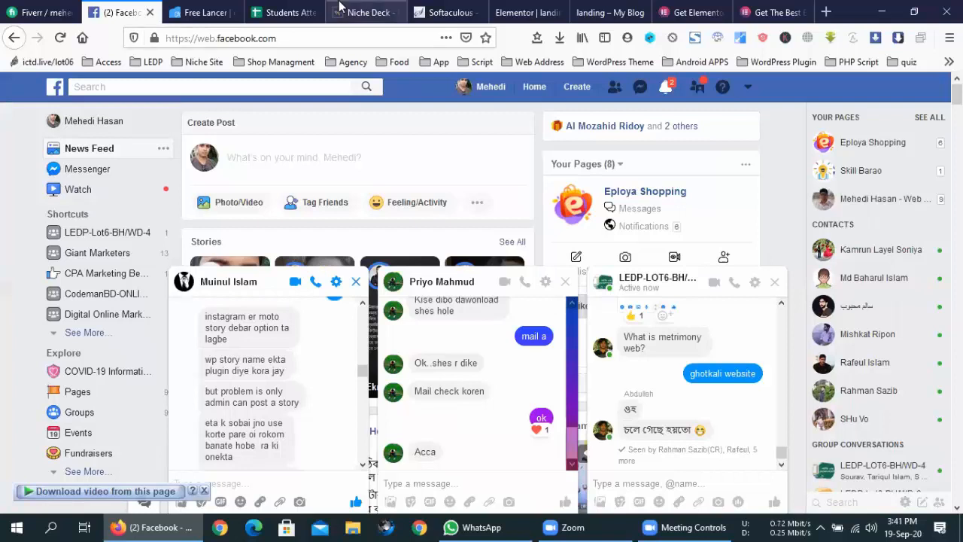
{"action": "left_click", "coordinate": [443, 12]}
{"action": "left_click", "coordinate": [529, 9]}
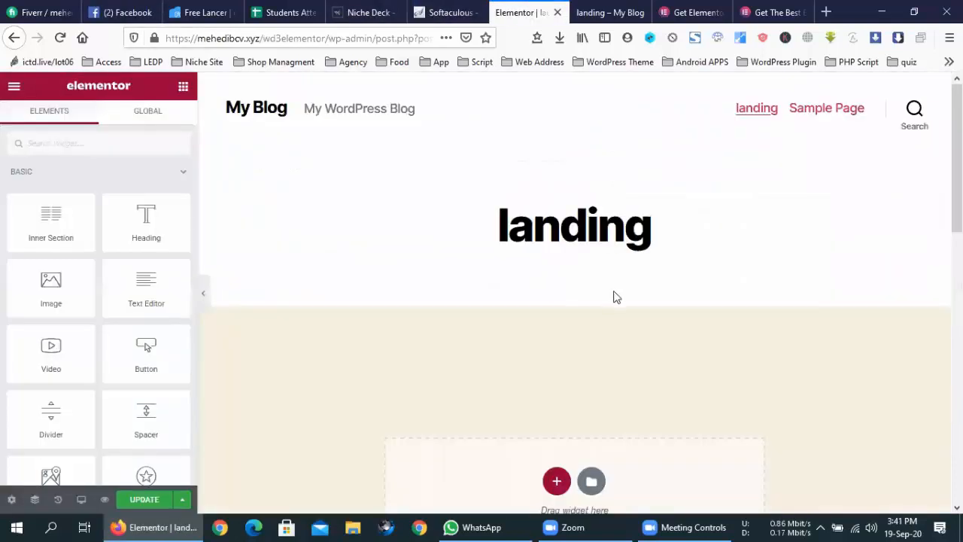
{"action": "left_click", "coordinate": [211, 9]}
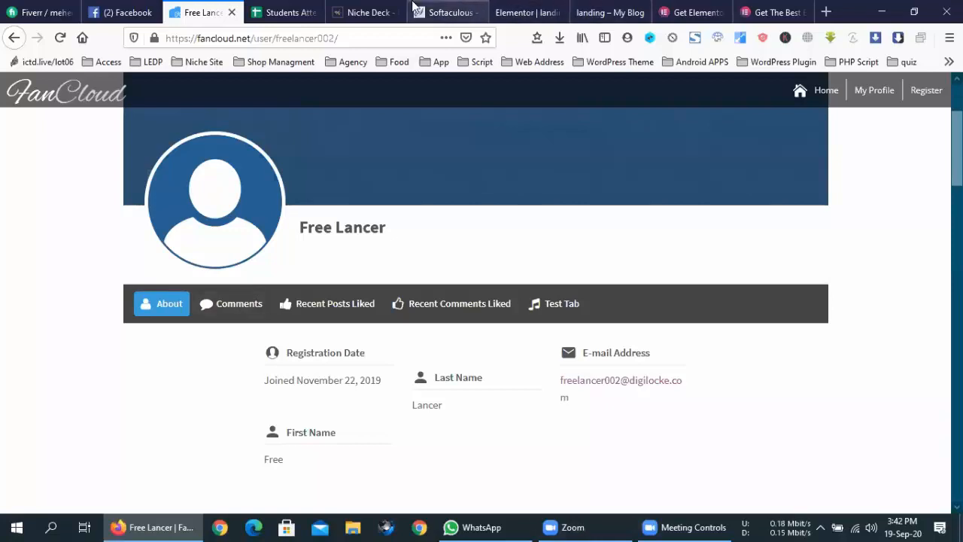
- Check the live landing page, then scroll through the landing page in the Elementor editor
{"action": "left_click", "coordinate": [587, 9]}
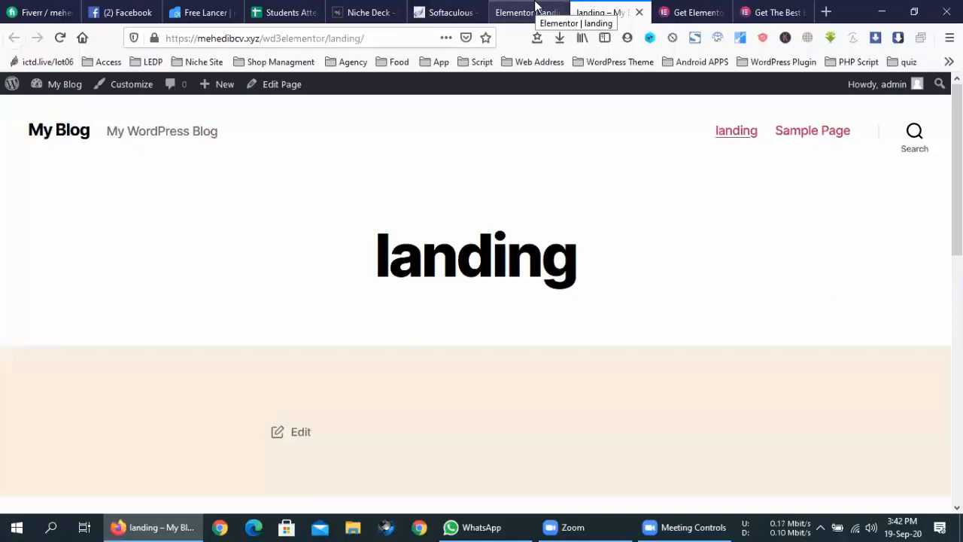
{"action": "left_click", "coordinate": [508, 7]}
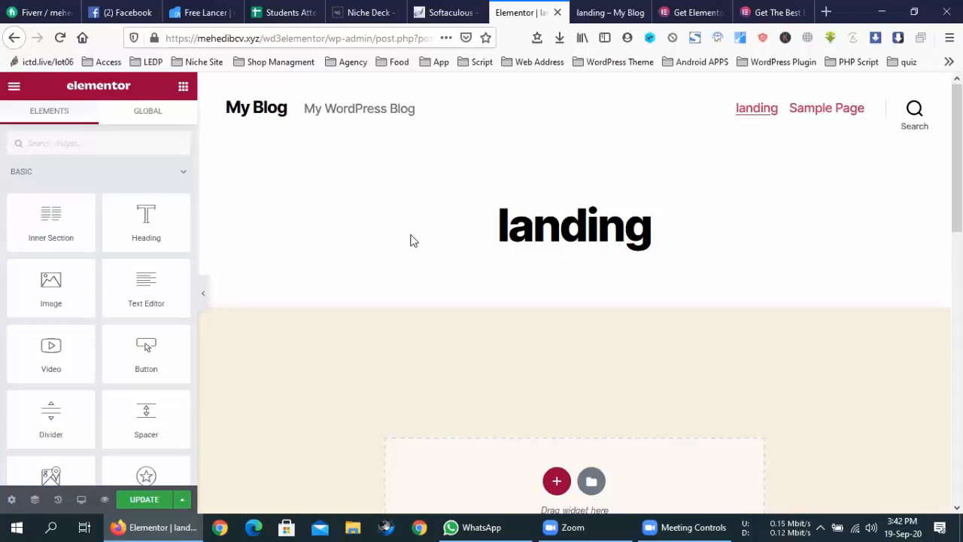
{"action": "scroll", "coordinate": [120, 280], "scroll_direction": "down", "scroll_amount": 3}
{"action": "scroll", "coordinate": [120, 280], "scroll_direction": "down", "scroll_amount": 4}
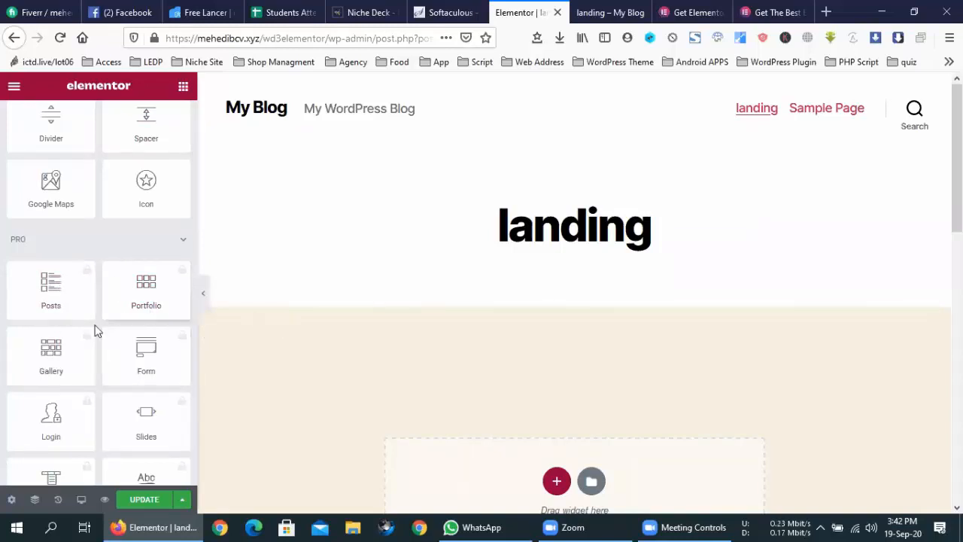
{"action": "scroll", "coordinate": [168, 268], "scroll_direction": "down", "scroll_amount": 10}
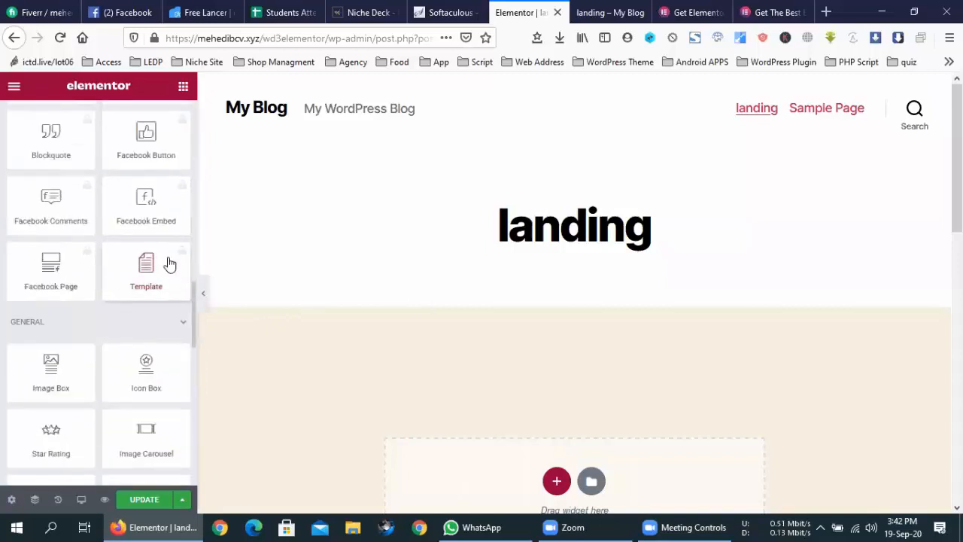
- From the front-end landing page, open Edit Page in a new tab placed before landing
{"action": "left_click", "coordinate": [606, 12]}
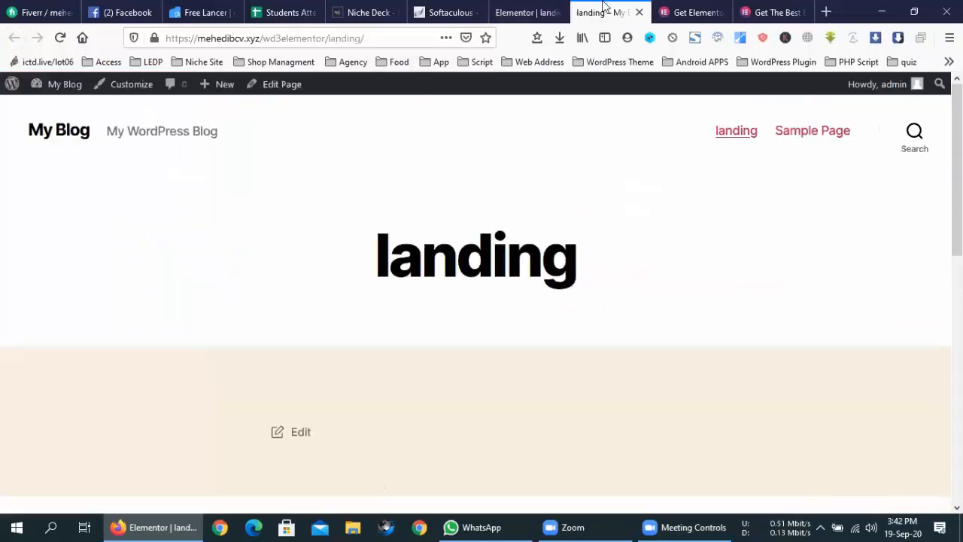
{"action": "middle_click", "coordinate": [284, 88]}
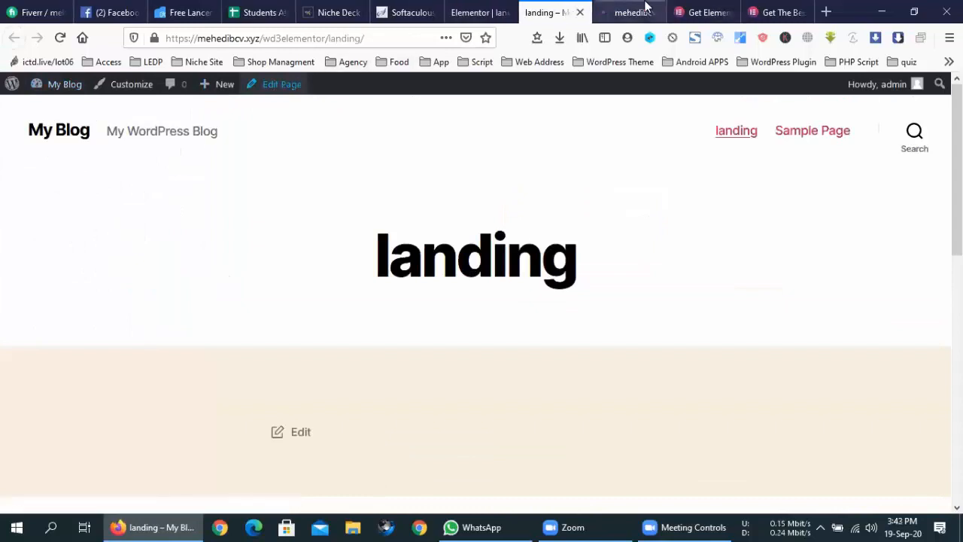
{"action": "left_click_drag", "start_coordinate": [640, 9], "coordinate": [577, 9]}
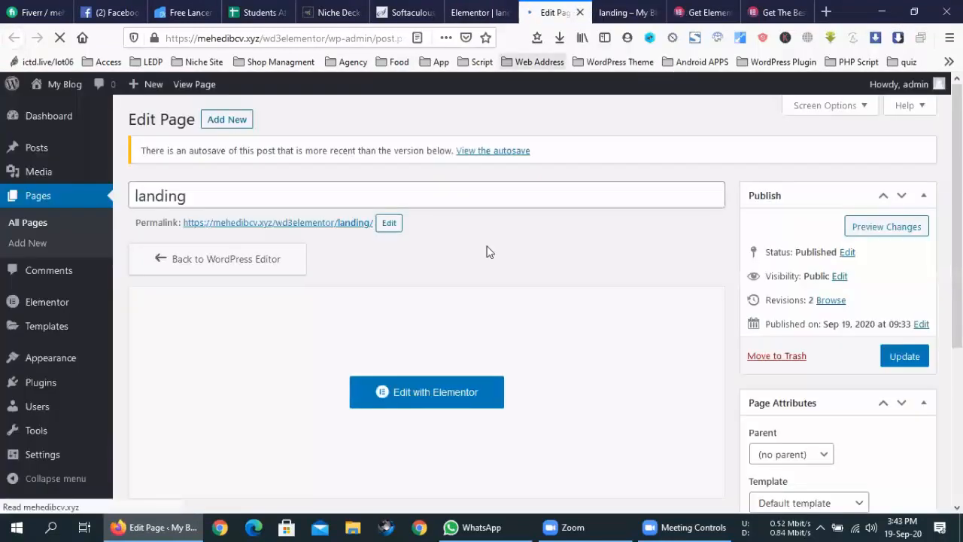
- Open Add Plugins in a new tab, show the Upload Plugin form, and minimize Firefox
{"action": "mouse_move", "coordinate": [41, 382]}
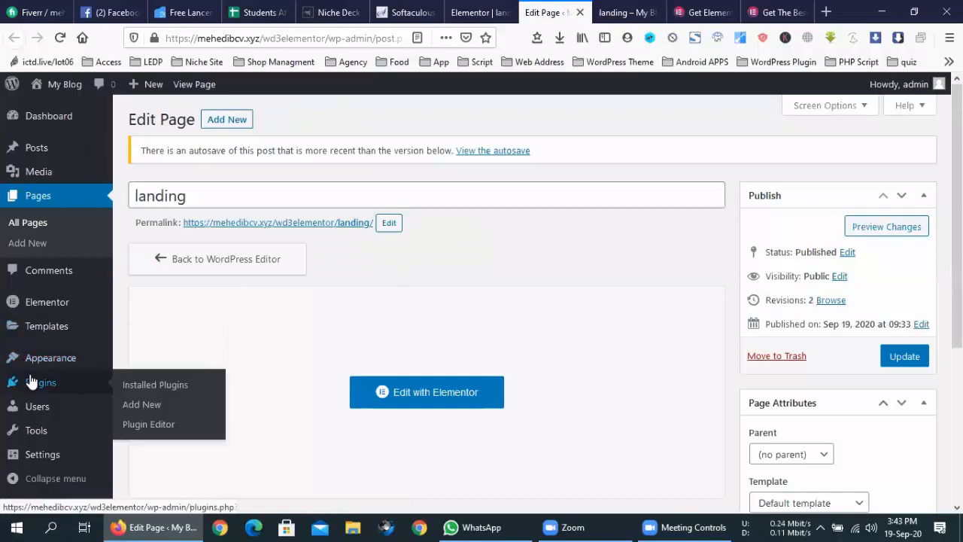
{"action": "middle_click", "coordinate": [144, 406]}
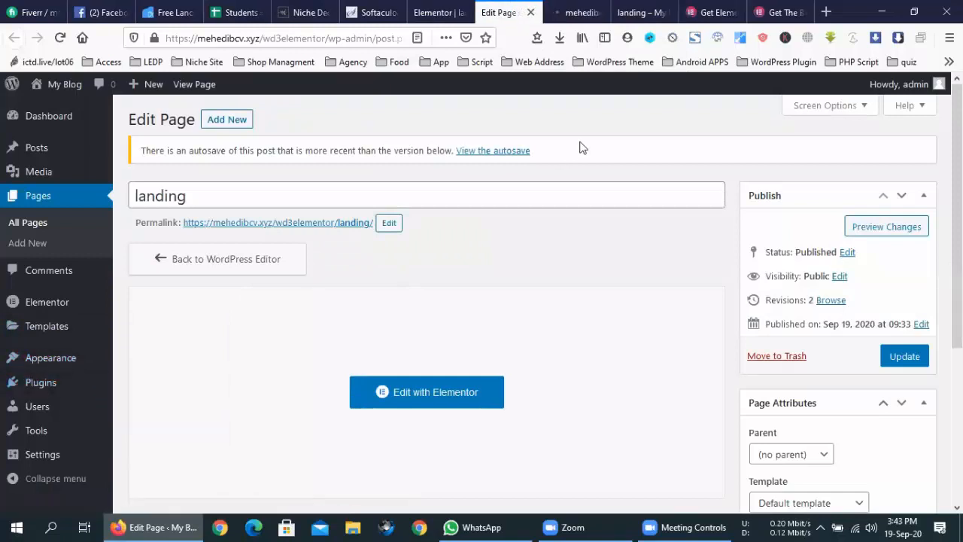
{"action": "left_click", "coordinate": [547, 9]}
{"action": "left_click_drag", "start_coordinate": [544, 8], "coordinate": [512, 9]}
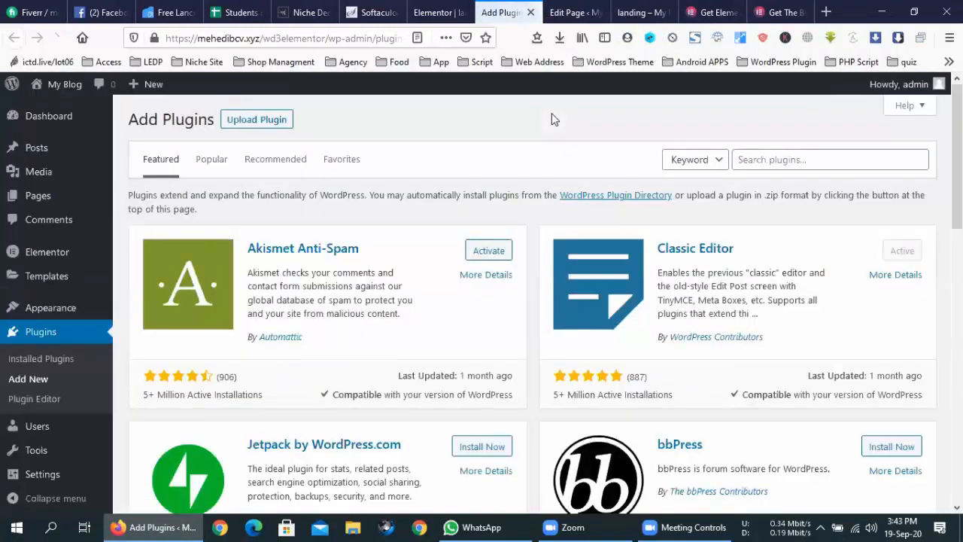
{"action": "left_click", "coordinate": [264, 125]}
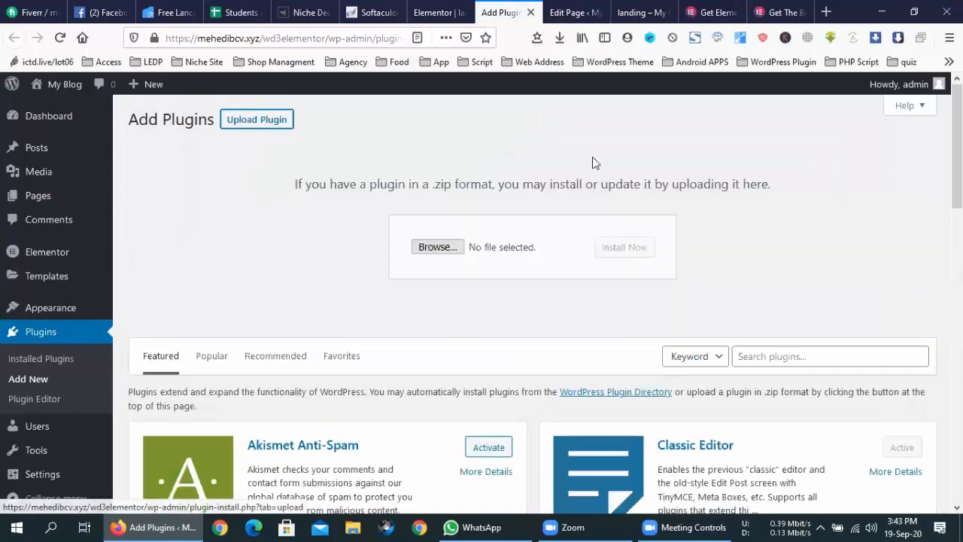
{"action": "left_click", "coordinate": [886, 9]}
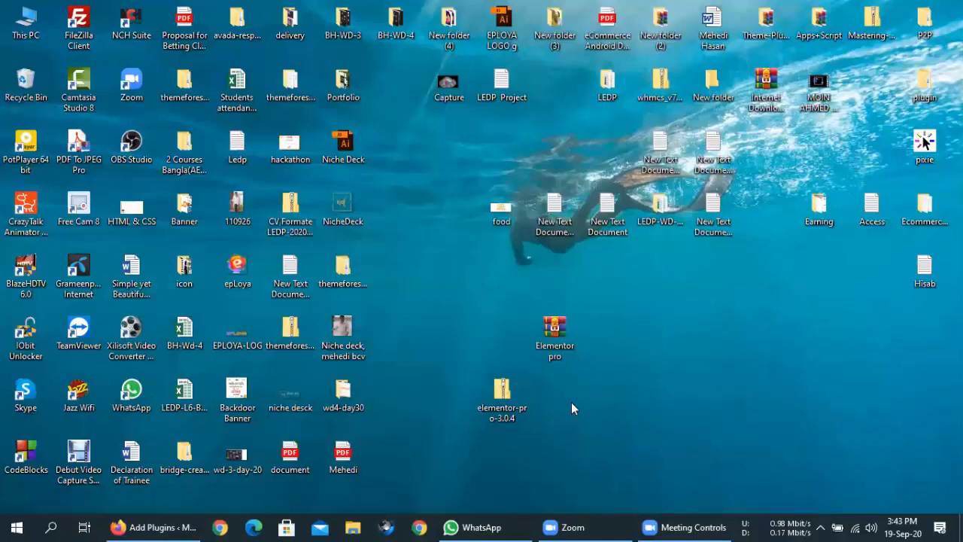
- Drop elementor-pro-3.0.4.zip into the Upload Plugin field and install it
{"action": "left_click_drag", "start_coordinate": [519, 403], "coordinate": [440, 247]}
{"action": "left_click", "coordinate": [636, 248]}
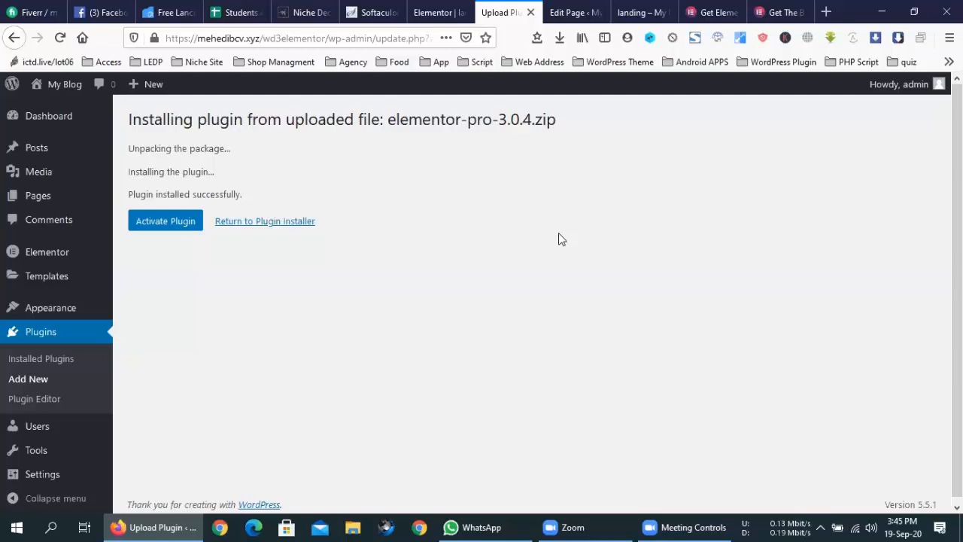
- Activate Elementor Pro 3.0.4, check it in the Plugins list, and return to Edit Page
{"action": "left_click", "coordinate": [188, 224]}
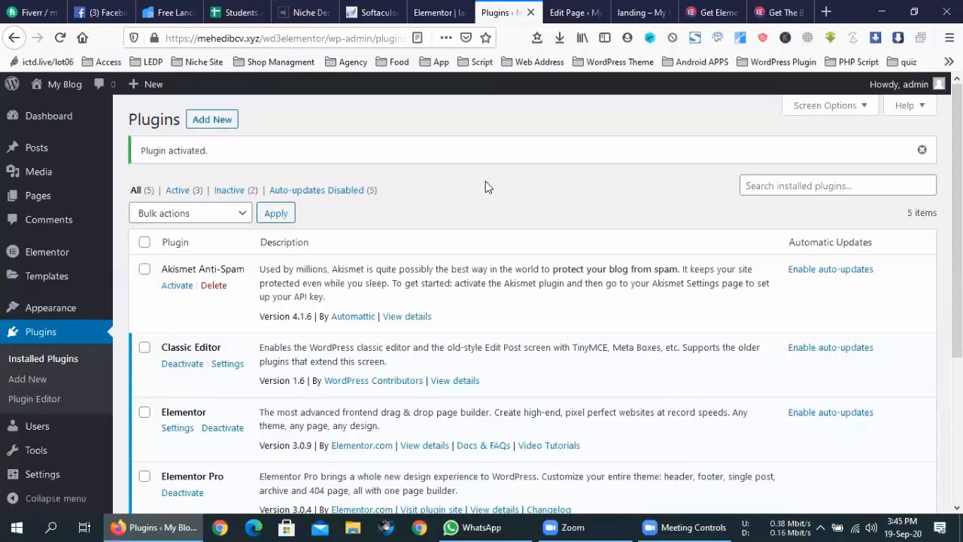
{"action": "scroll", "coordinate": [239, 399], "scroll_direction": "down", "scroll_amount": 2}
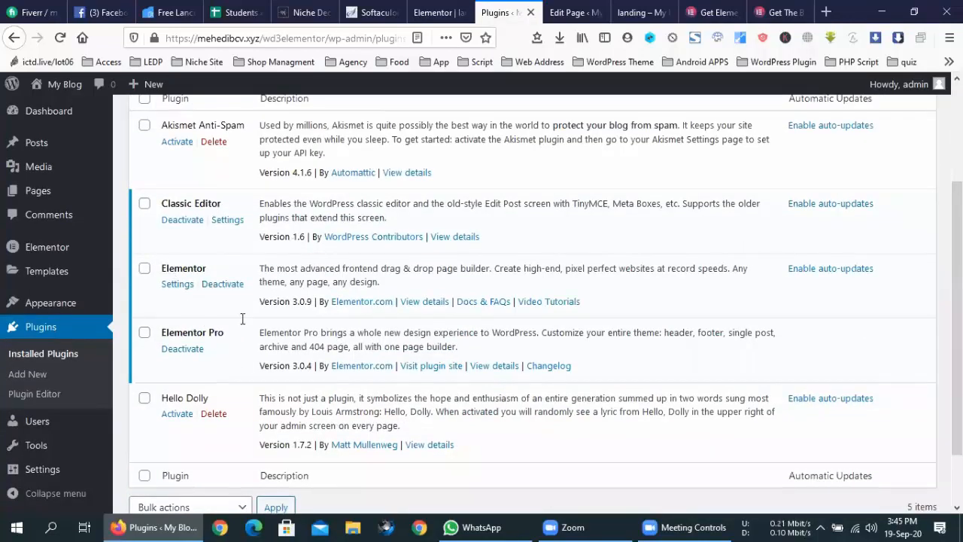
{"action": "left_click", "coordinate": [571, 7]}
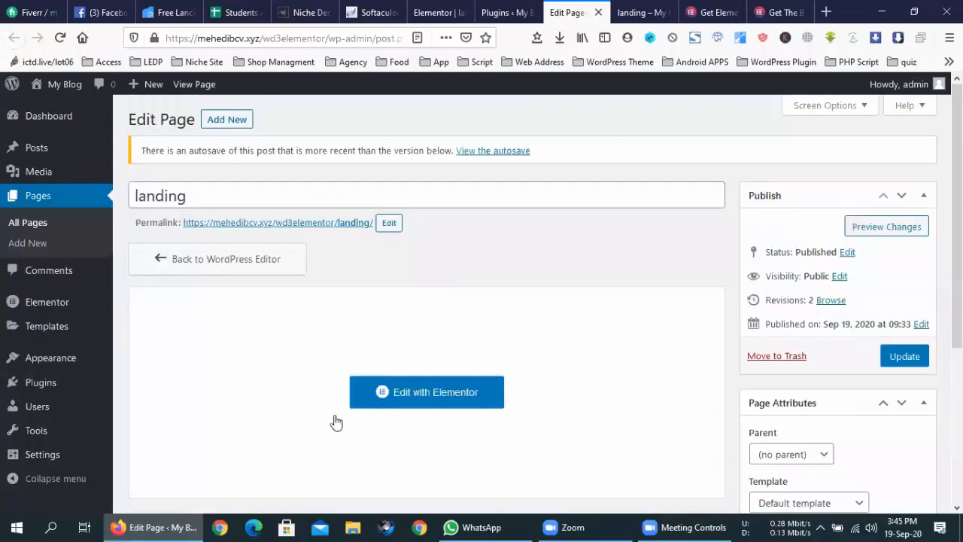
- Open the landing page's Edit with Elementor link in a new tab and switch to it
{"action": "right_click", "coordinate": [437, 390]}
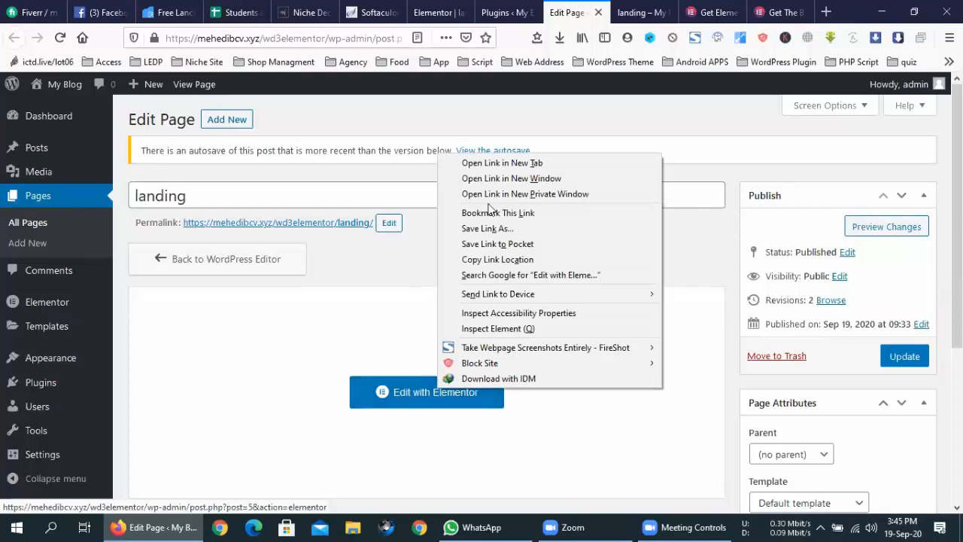
{"action": "left_click", "coordinate": [509, 163]}
{"action": "left_click", "coordinate": [601, 8]}
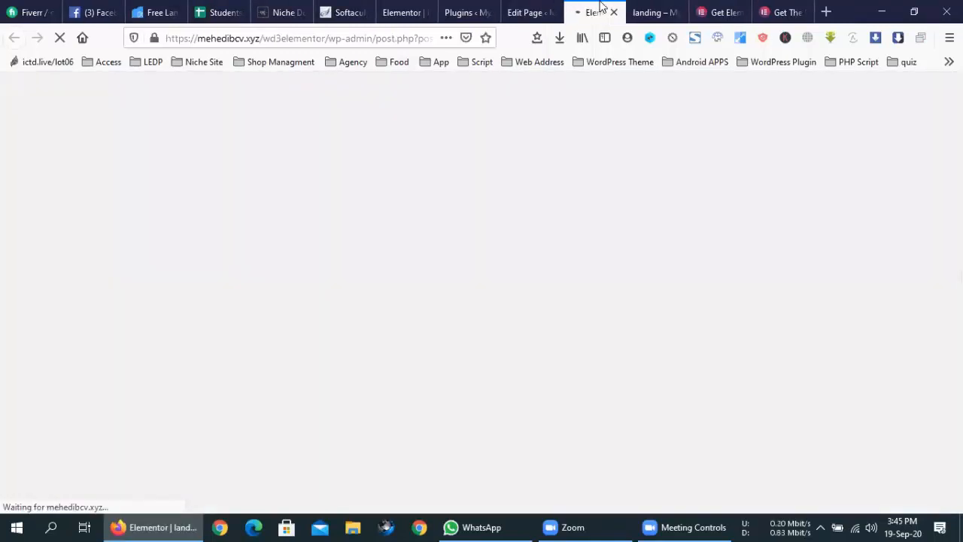
{"action": "left_click", "coordinate": [535, 7]}
{"action": "left_click", "coordinate": [595, 11]}
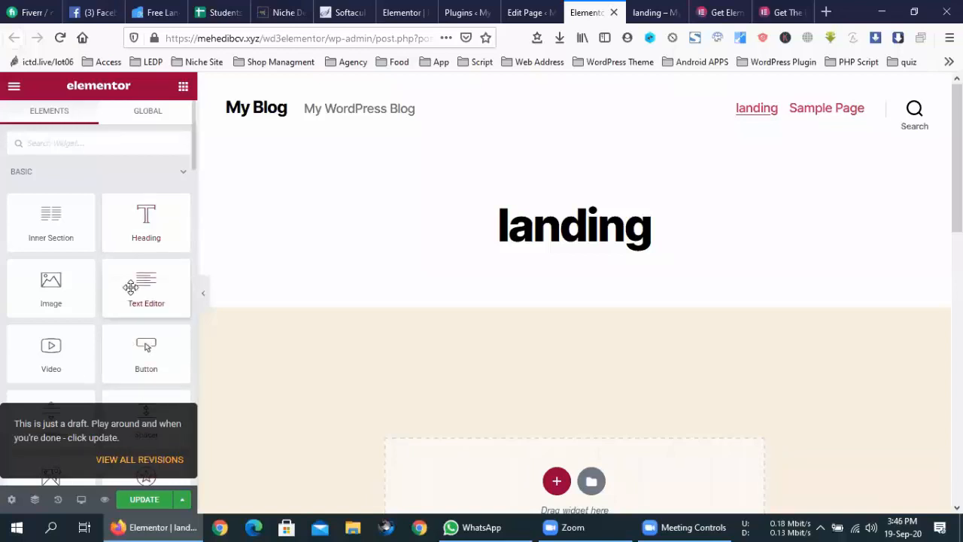
{"action": "left_click", "coordinate": [391, 9]}
{"action": "left_click_drag", "start_coordinate": [588, 8], "coordinate": [473, 6]}
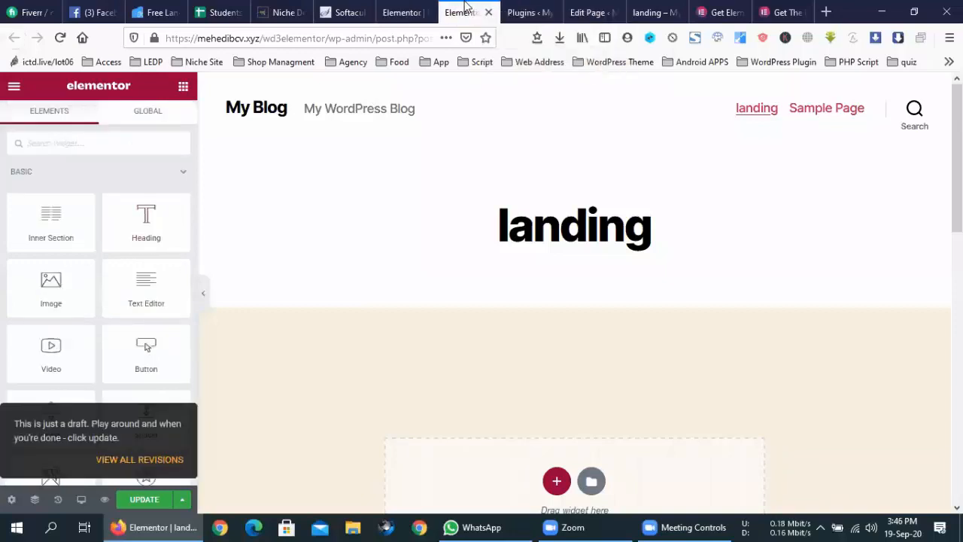
{"action": "left_click", "coordinate": [401, 6]}
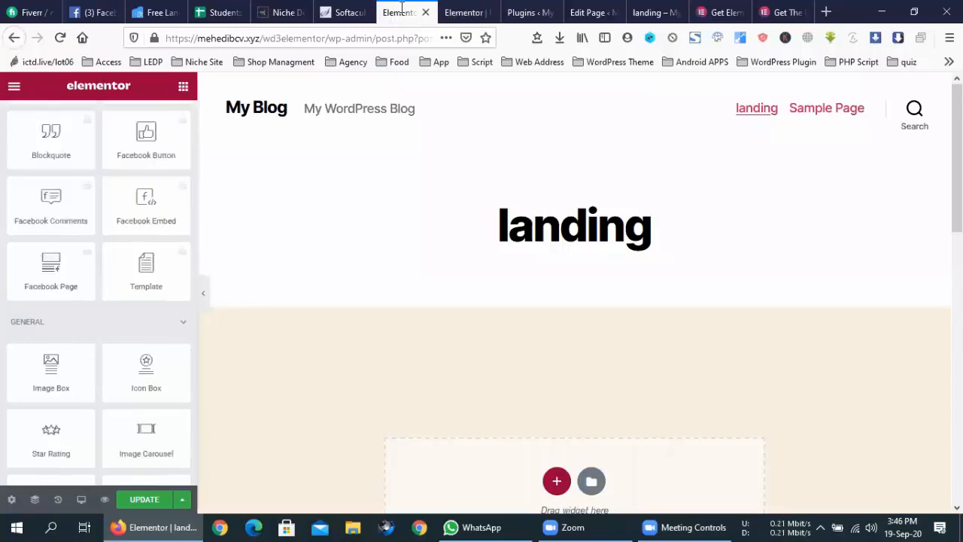
{"action": "scroll", "coordinate": [113, 271], "scroll_direction": "up", "scroll_amount": 10}
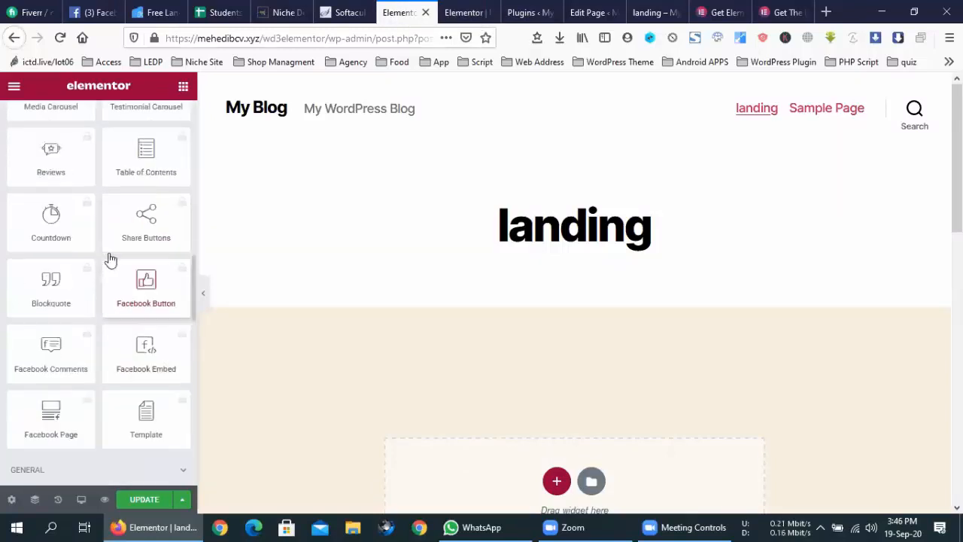
{"action": "left_click", "coordinate": [465, 12]}
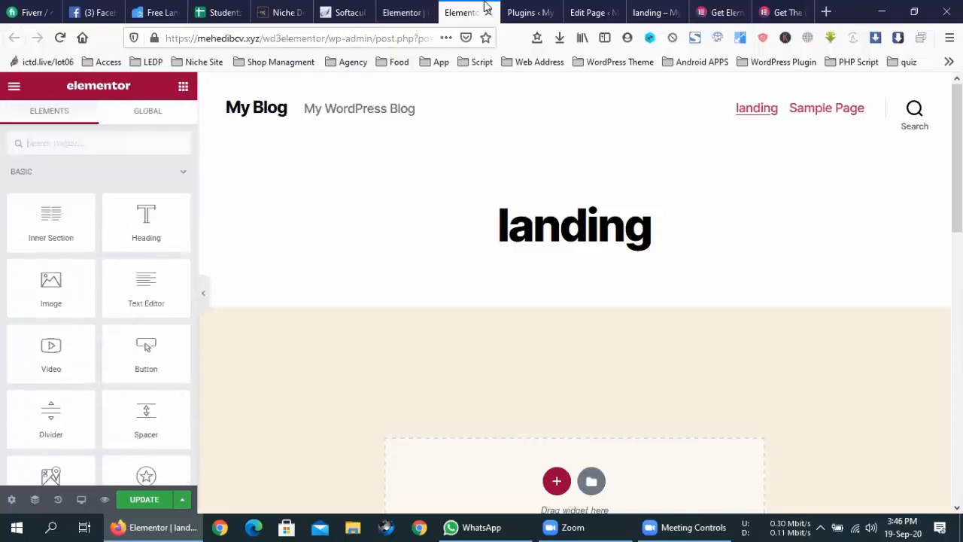
{"action": "scroll", "coordinate": [83, 328], "scroll_direction": "down", "scroll_amount": 5}
{"action": "scroll", "coordinate": [83, 328], "scroll_direction": "down", "scroll_amount": 2}
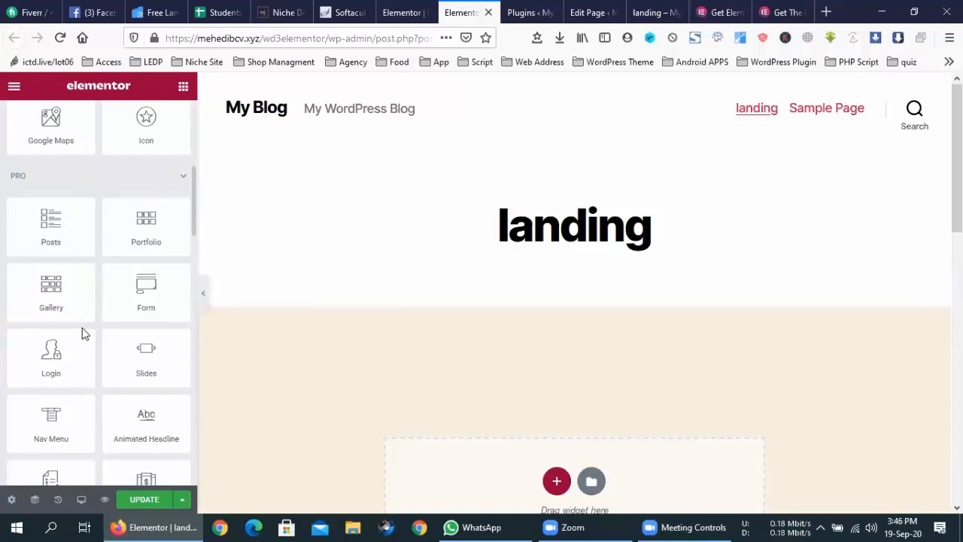
{"action": "scroll", "coordinate": [87, 334], "scroll_direction": "down", "scroll_amount": 15}
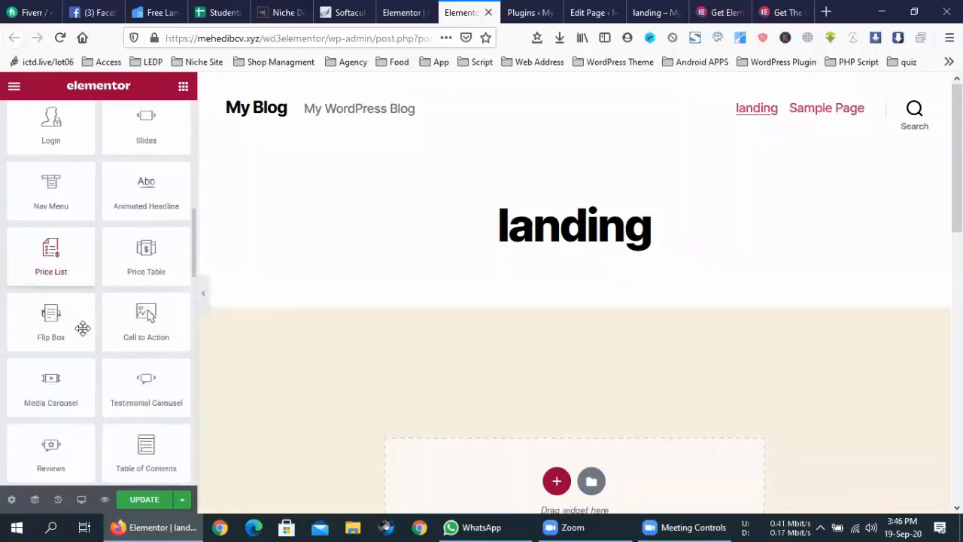
{"action": "scroll", "coordinate": [91, 333], "scroll_direction": "down", "scroll_amount": 8}
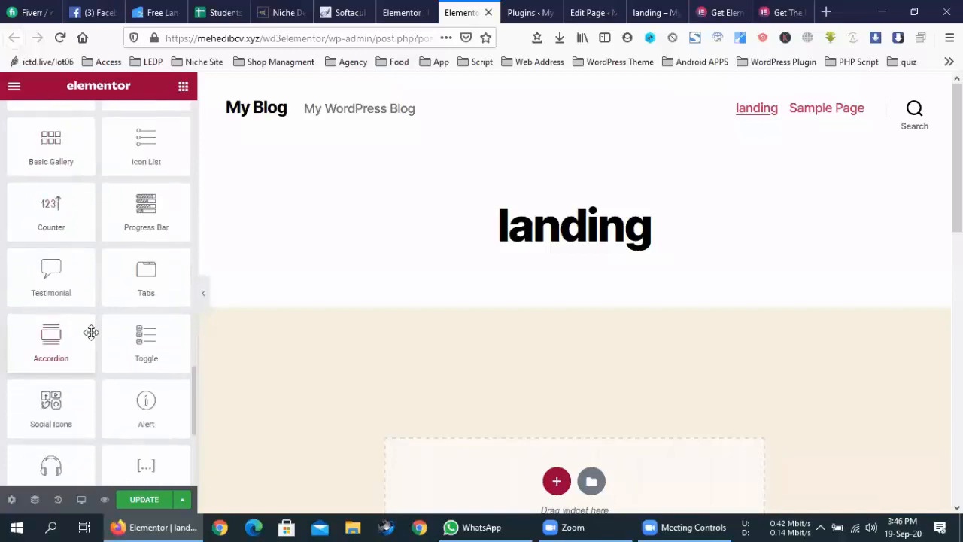
{"action": "scroll", "coordinate": [90, 332], "scroll_direction": "up", "scroll_amount": 10}
{"action": "scroll", "coordinate": [91, 334], "scroll_direction": "up", "scroll_amount": 20}
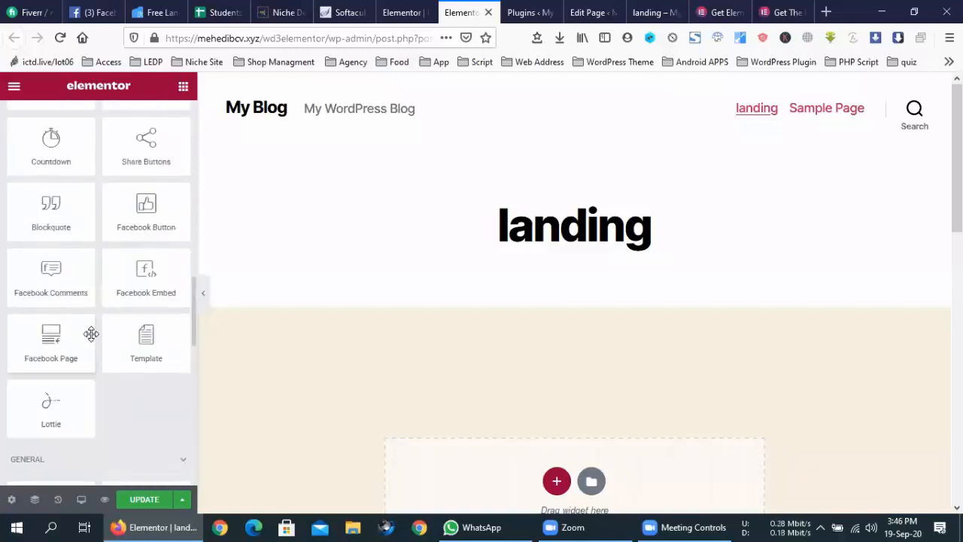
{"action": "scroll", "coordinate": [92, 333], "scroll_direction": "up", "scroll_amount": 1}
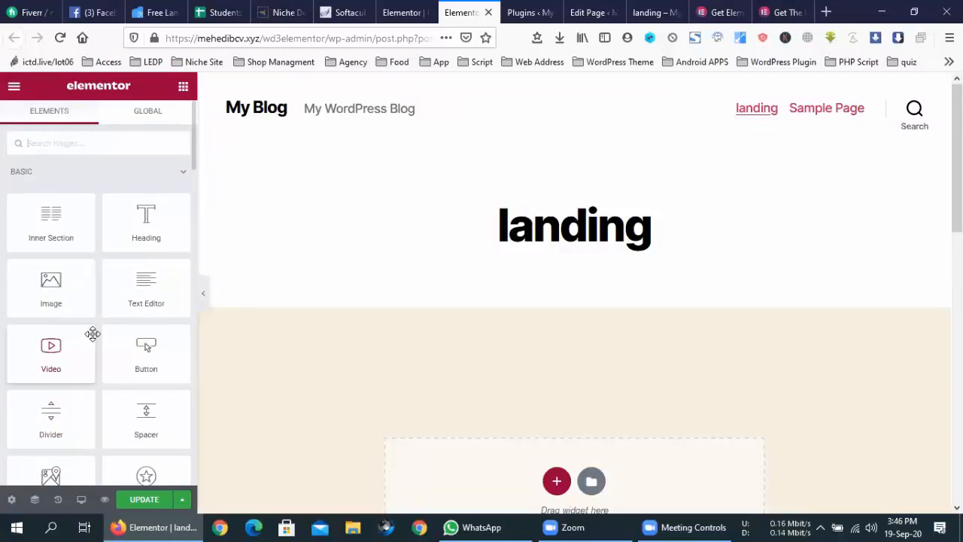
{"action": "scroll", "coordinate": [92, 333], "scroll_direction": "down", "scroll_amount": 14}
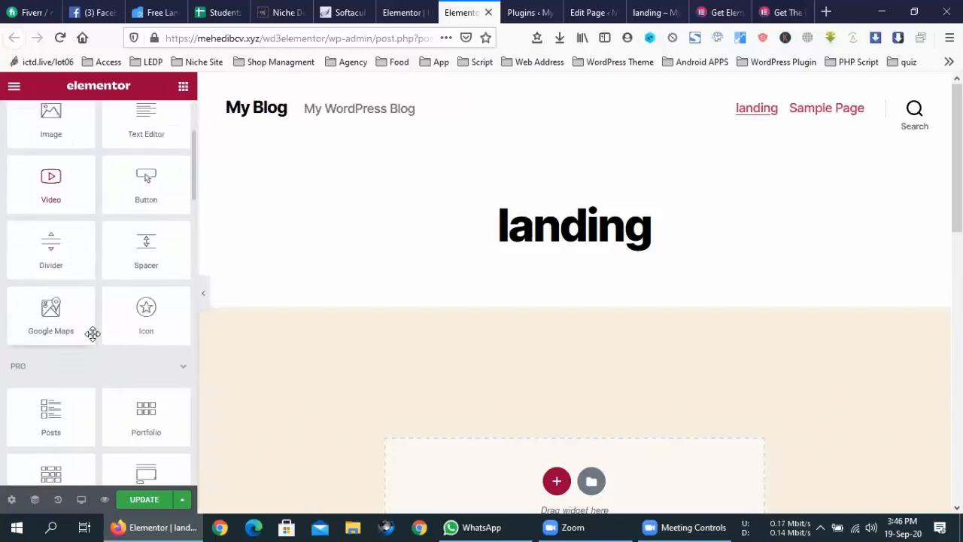
{"action": "scroll", "coordinate": [92, 333], "scroll_direction": "down", "scroll_amount": 1}
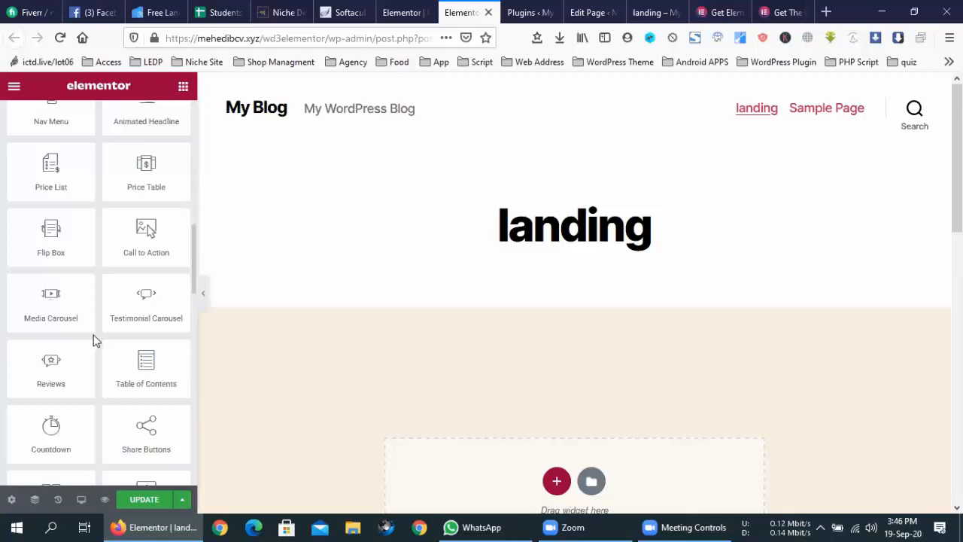
{"action": "scroll", "coordinate": [97, 342], "scroll_direction": "down", "scroll_amount": 5}
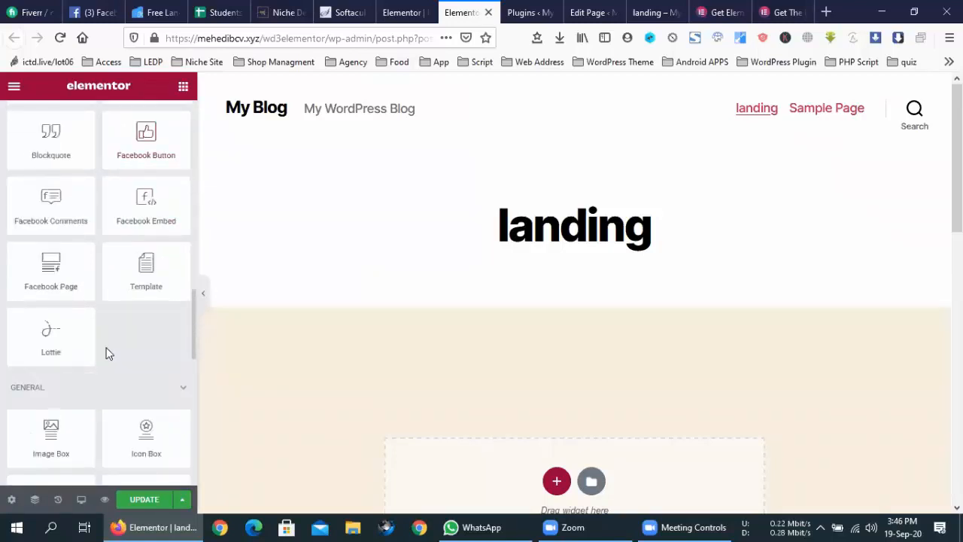
{"action": "scroll", "coordinate": [107, 353], "scroll_direction": "down", "scroll_amount": 4}
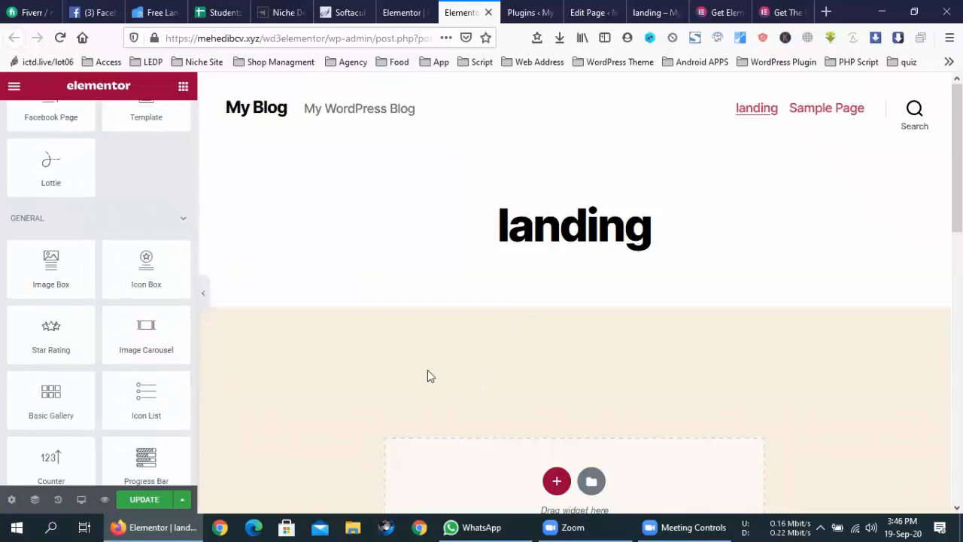
{"action": "scroll", "coordinate": [176, 303], "scroll_direction": "up", "scroll_amount": 6}
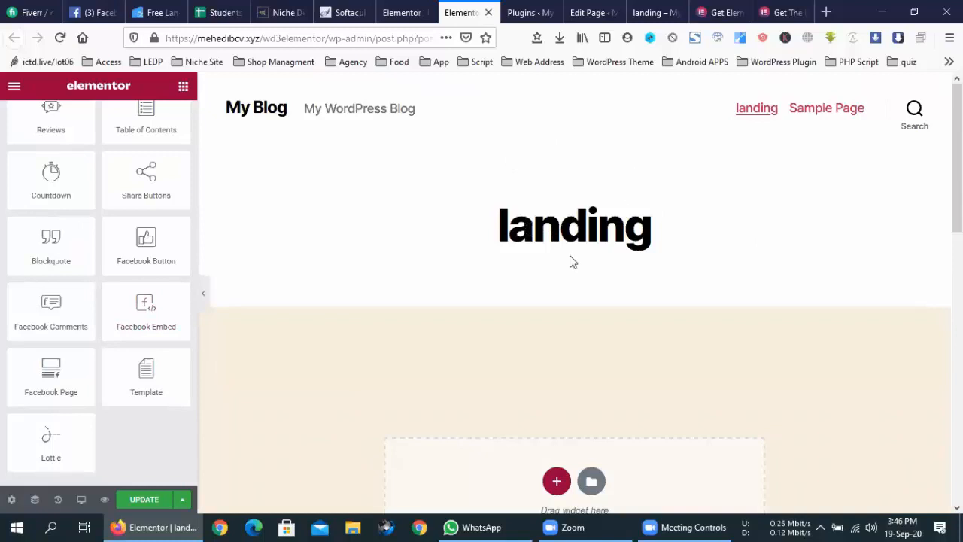
{"action": "scroll", "coordinate": [569, 262], "scroll_direction": "down", "scroll_amount": 10}
{"action": "scroll", "coordinate": [559, 264], "scroll_direction": "up", "scroll_amount": 10}
{"action": "scroll", "coordinate": [625, 327], "scroll_direction": "down", "scroll_amount": 5}
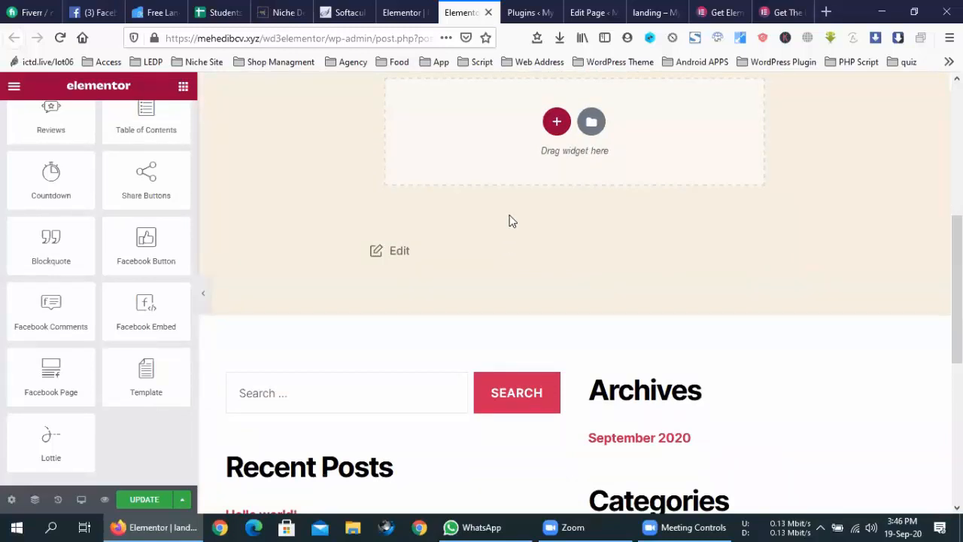
{"action": "left_click", "coordinate": [397, 6]}
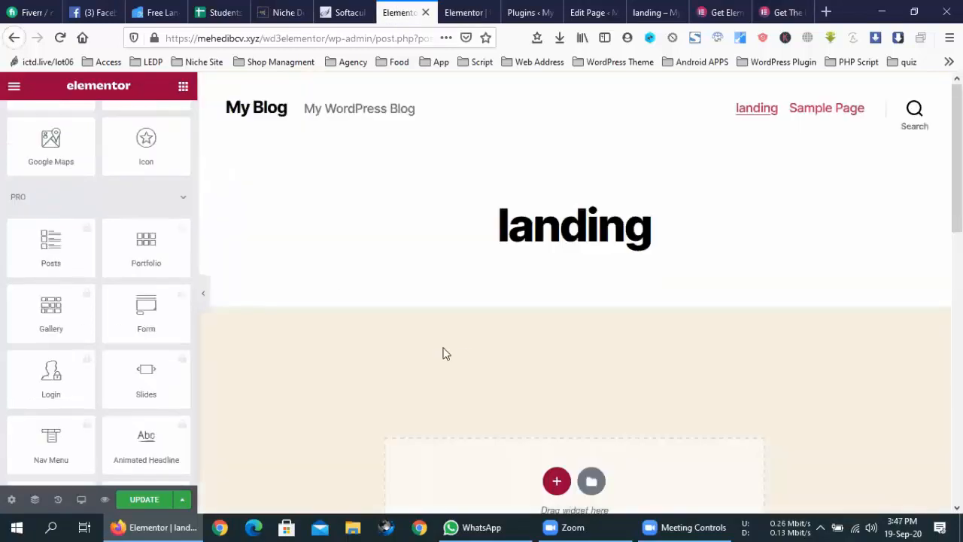
- Bring up the landing page's Edit Page tab and move it ahead of the Plugins tab
{"action": "left_click", "coordinate": [533, 5]}
{"action": "left_click_drag", "start_coordinate": [595, 4], "coordinate": [529, 11]}
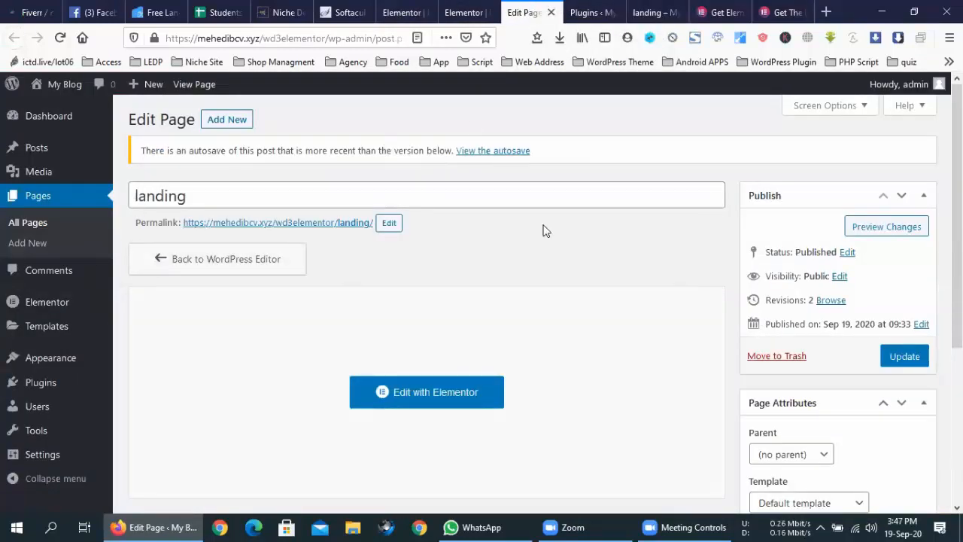
{"action": "scroll", "coordinate": [544, 233], "scroll_direction": "down", "scroll_amount": 3}
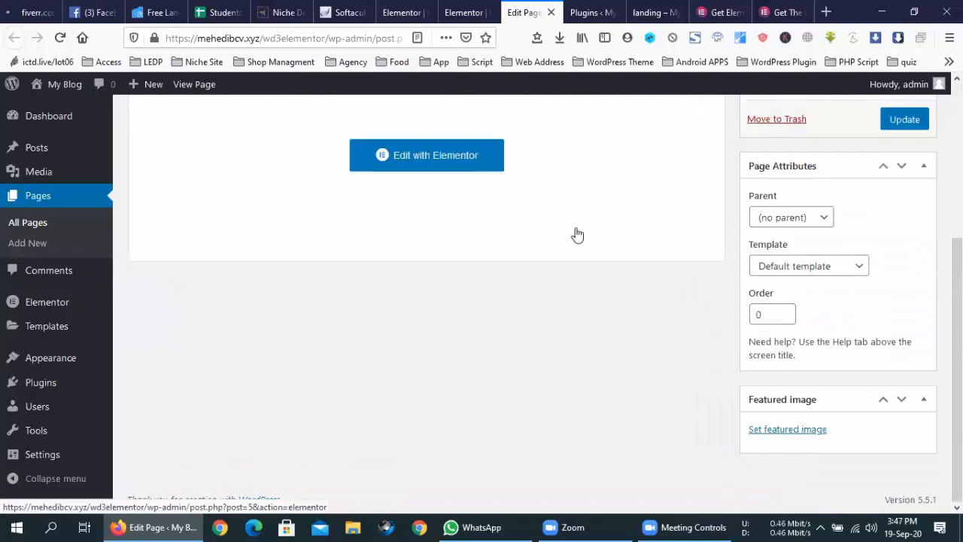
- Check the Page Attributes template list, leave it at Default template, and return to Elementor
{"action": "left_click", "coordinate": [790, 264]}
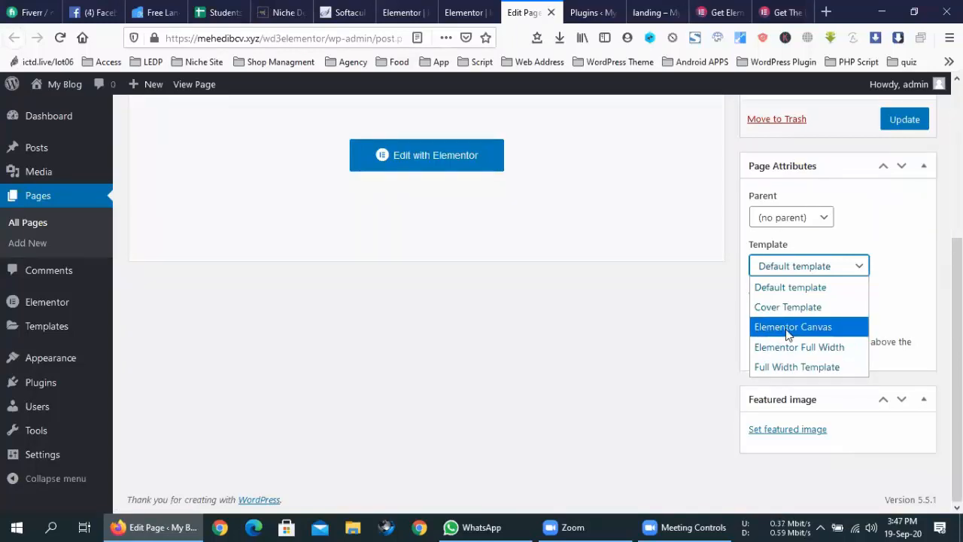
{"action": "left_click", "coordinate": [684, 328]}
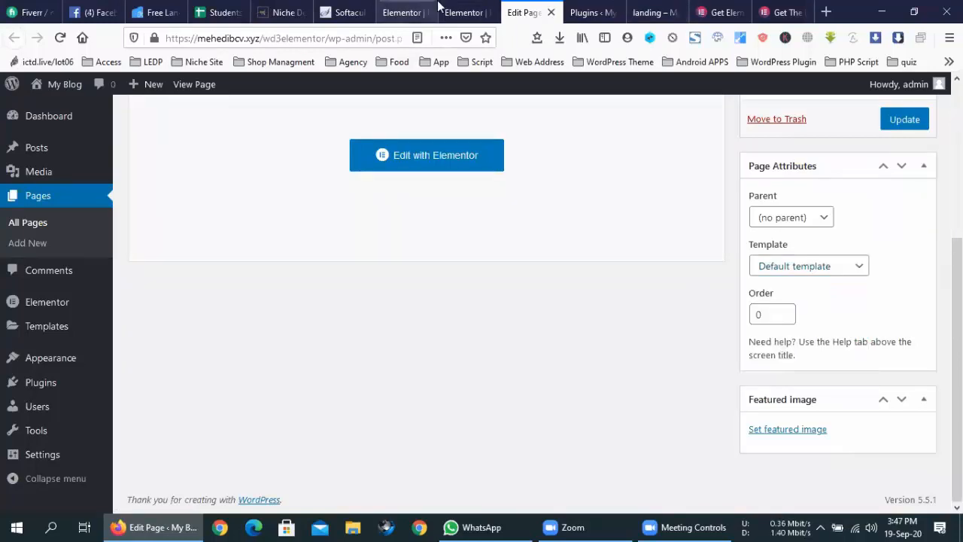
{"action": "left_click", "coordinate": [461, 12]}
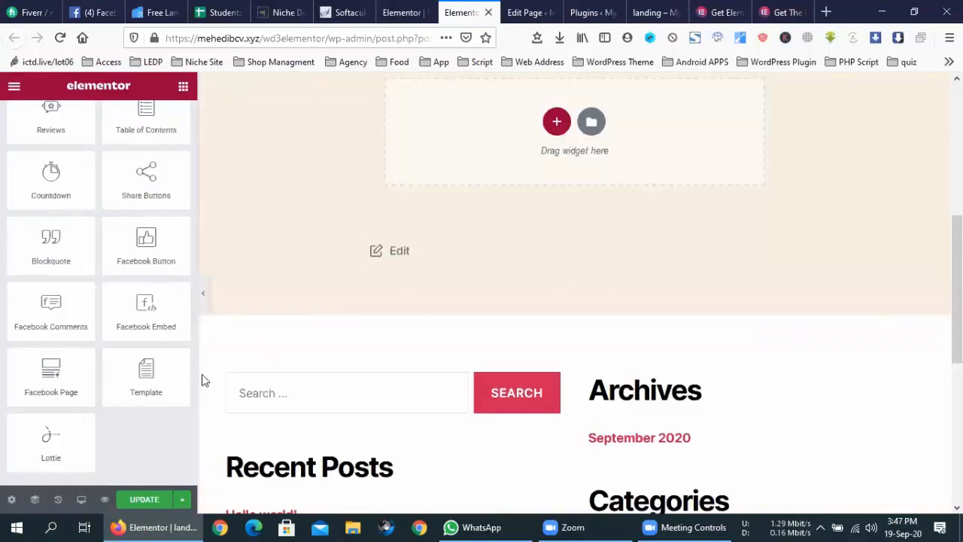
- Open Elementor's Page Settings and look through its Settings, Style and Advanced tabs
{"action": "scroll", "coordinate": [63, 389], "scroll_direction": "down", "scroll_amount": 5}
{"action": "scroll", "coordinate": [61, 387], "scroll_direction": "down", "scroll_amount": 5}
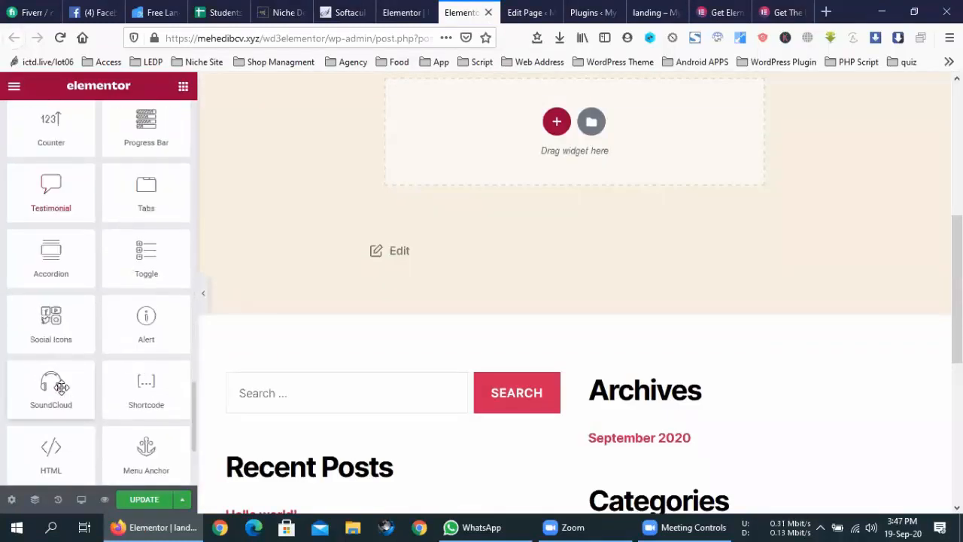
{"action": "left_click", "coordinate": [11, 501]}
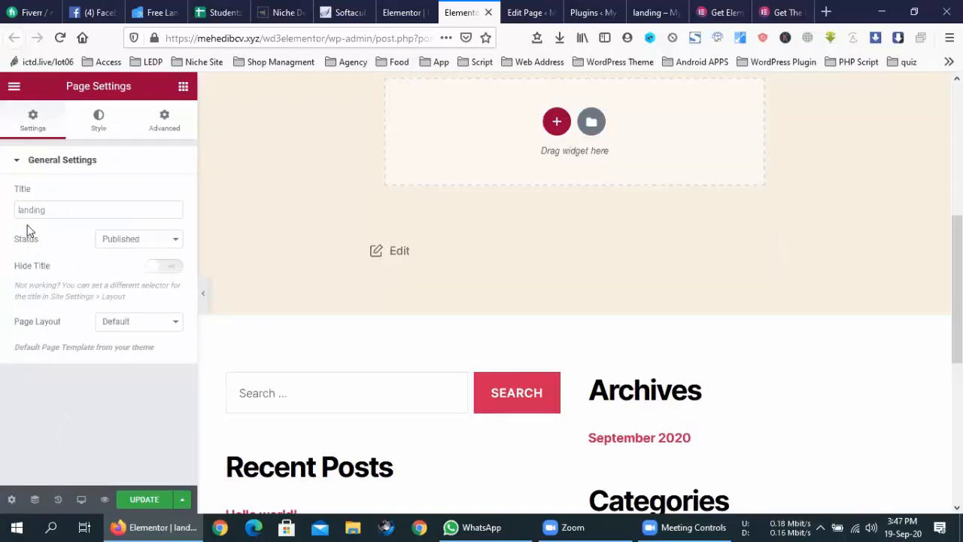
{"action": "left_click", "coordinate": [97, 127]}
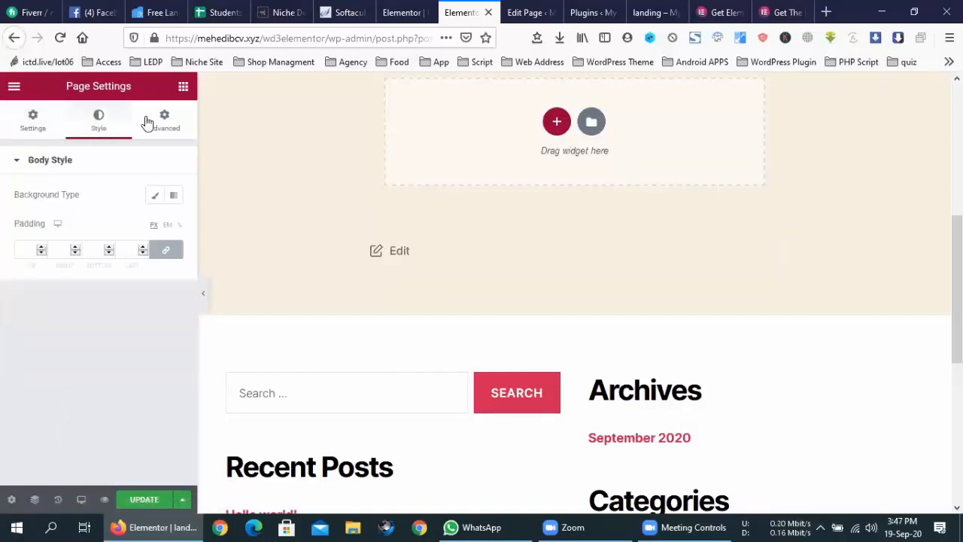
{"action": "left_click", "coordinate": [155, 122]}
{"action": "left_click", "coordinate": [29, 118]}
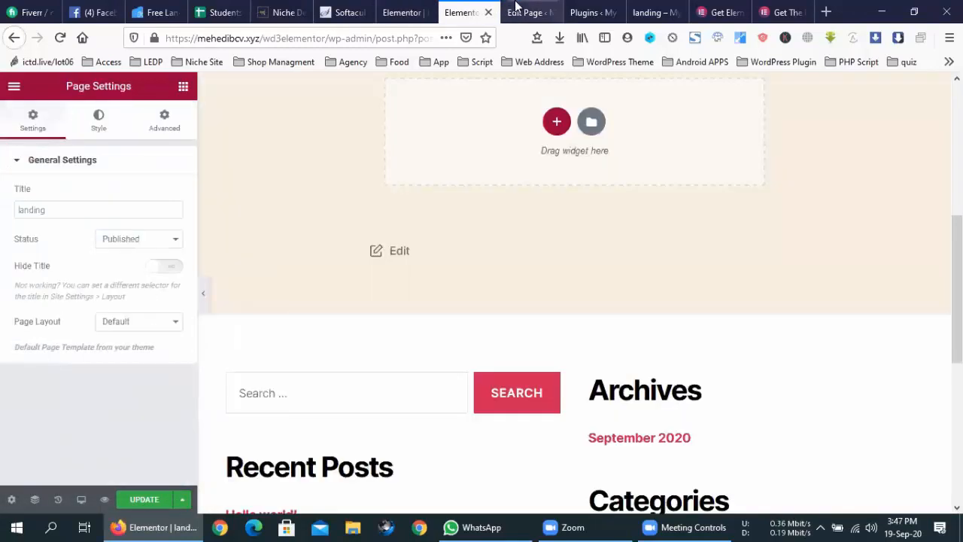
- Check the Page Layout options in Elementor, leaving the layout at Default
{"action": "left_click", "coordinate": [516, 9]}
{"action": "left_click", "coordinate": [455, 11]}
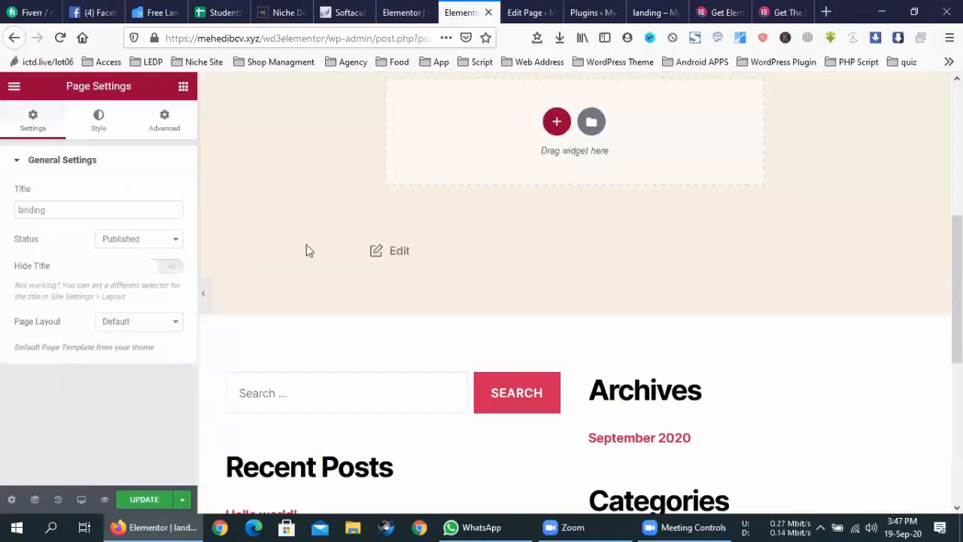
{"action": "left_click", "coordinate": [129, 324]}
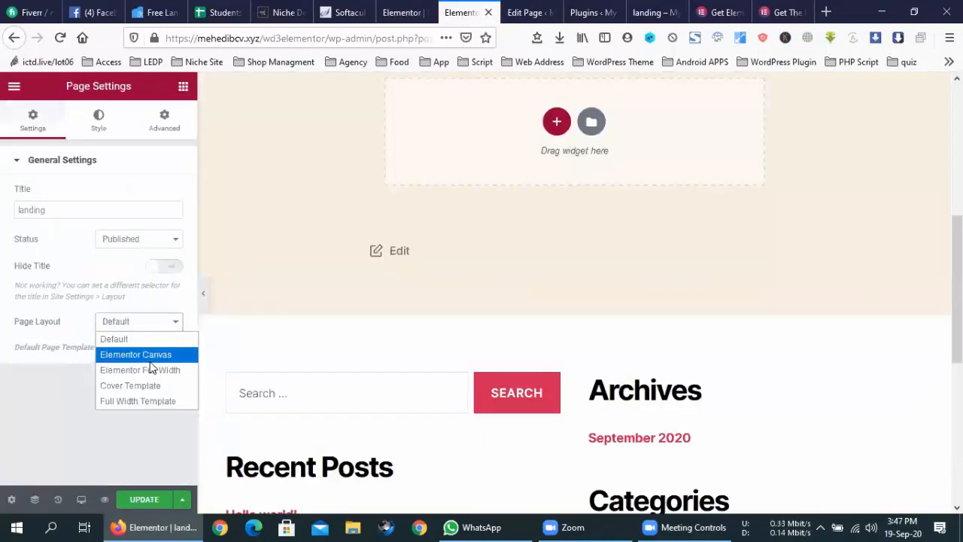
{"action": "left_click", "coordinate": [154, 341]}
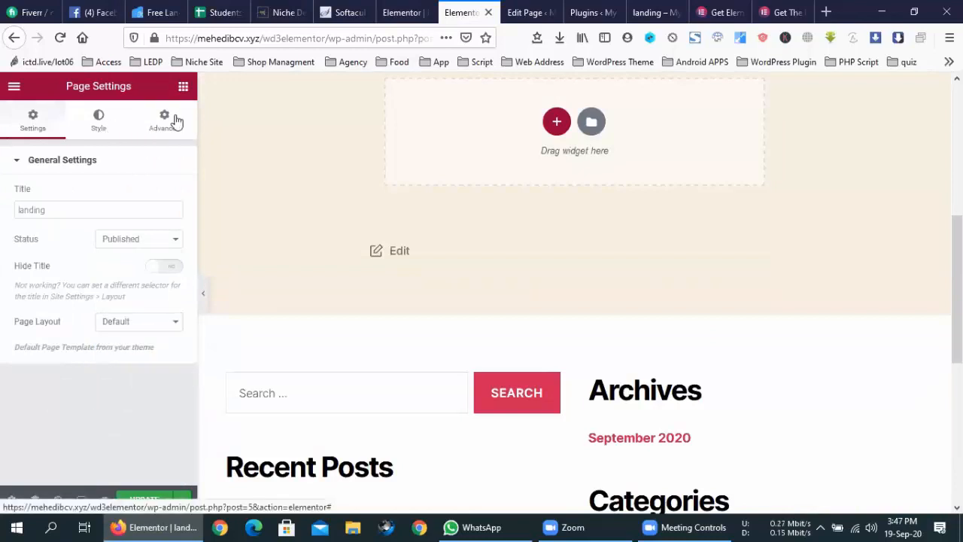
- Review the Advanced and Style tabs again, reopen Page Layout, then return to the classic Edit Page screen
{"action": "left_click", "coordinate": [175, 120]}
{"action": "left_click", "coordinate": [88, 122]}
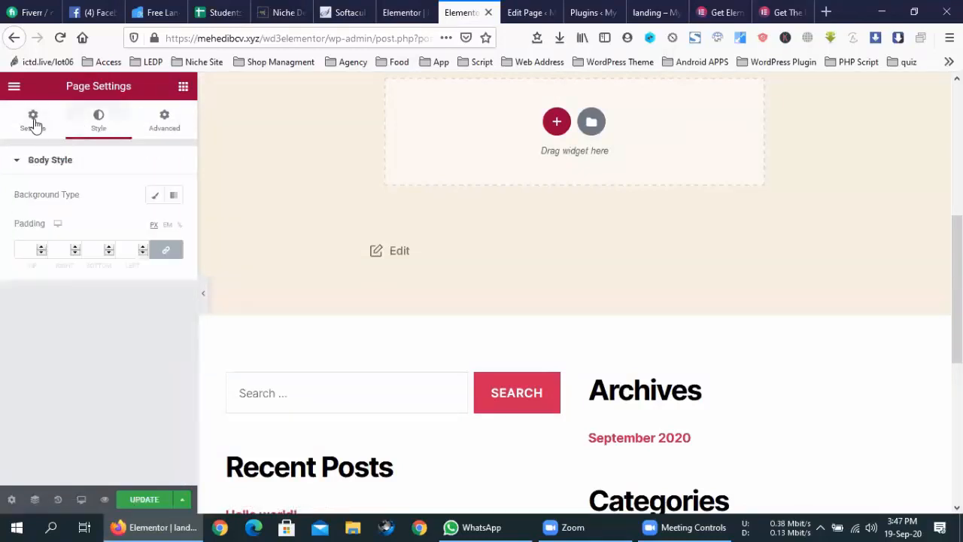
{"action": "left_click", "coordinate": [33, 123]}
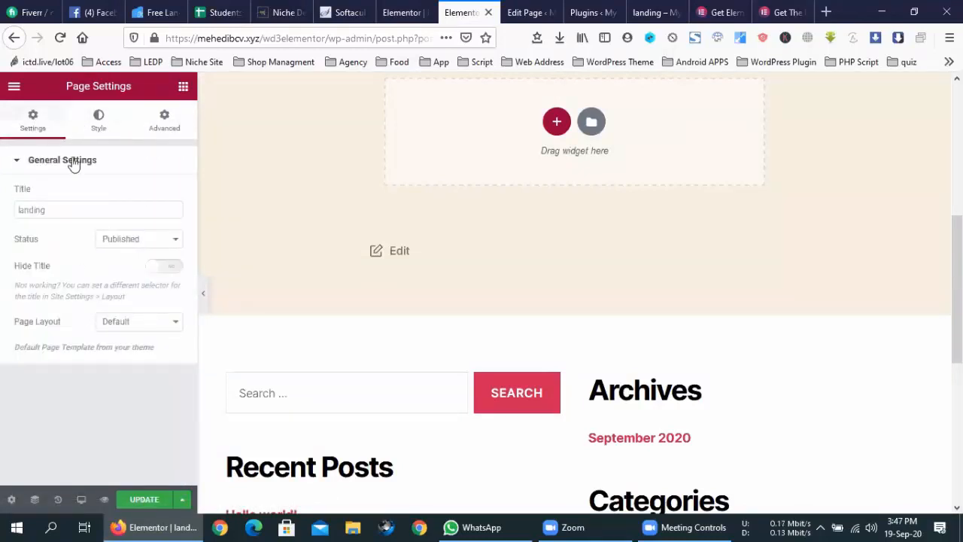
{"action": "left_click", "coordinate": [134, 332]}
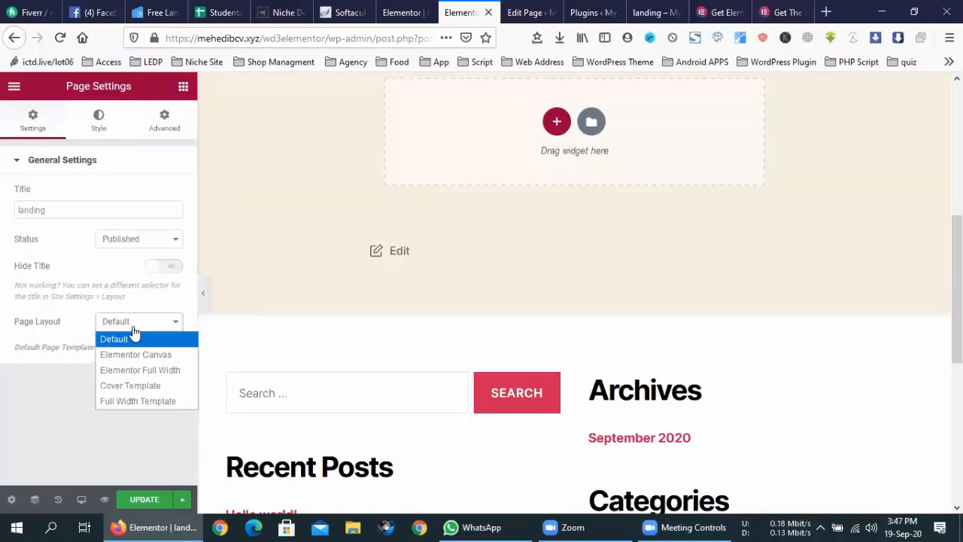
{"action": "left_click", "coordinate": [579, 9]}
{"action": "left_click", "coordinate": [543, 13]}
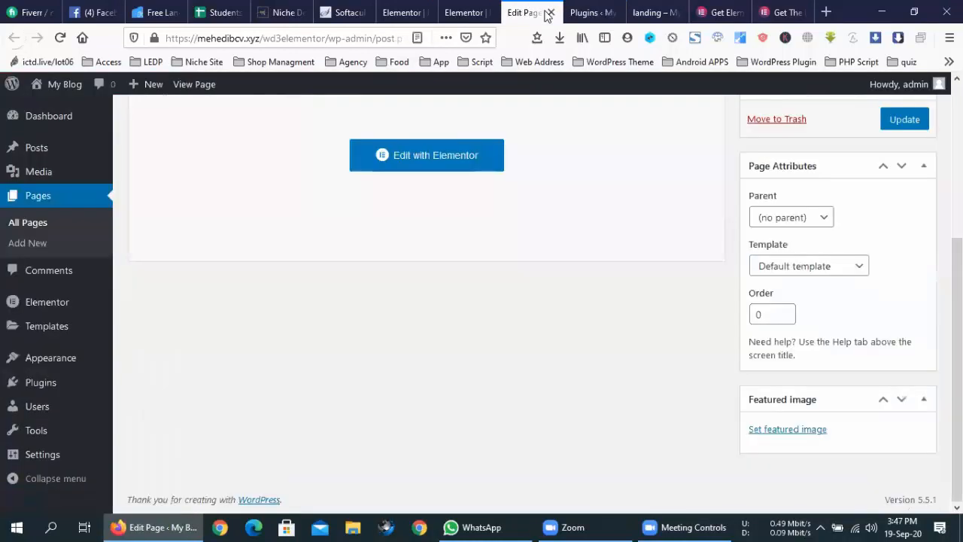
- Inspect the Edit Page template list, keep Default template, and go back to the Elementor editor
{"action": "left_click", "coordinate": [793, 267]}
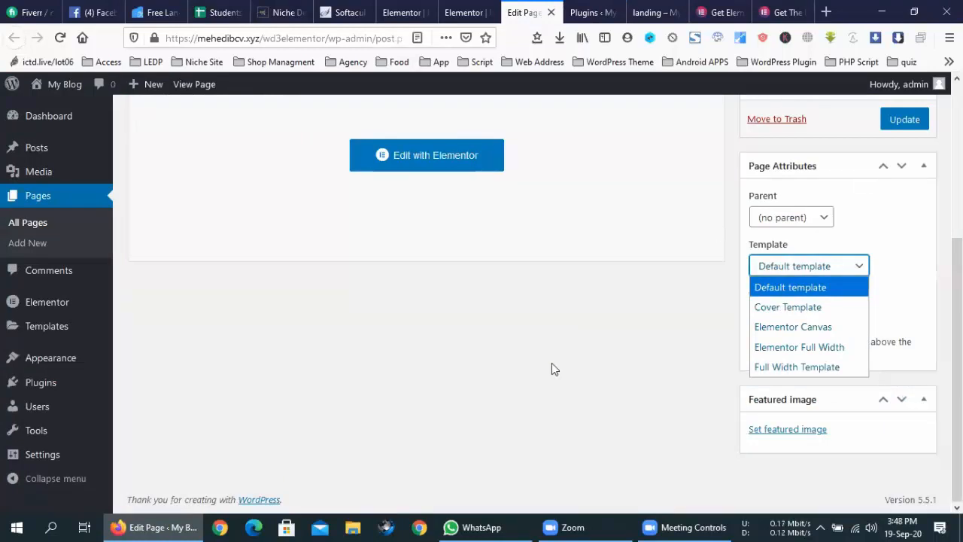
{"action": "left_click", "coordinate": [702, 325]}
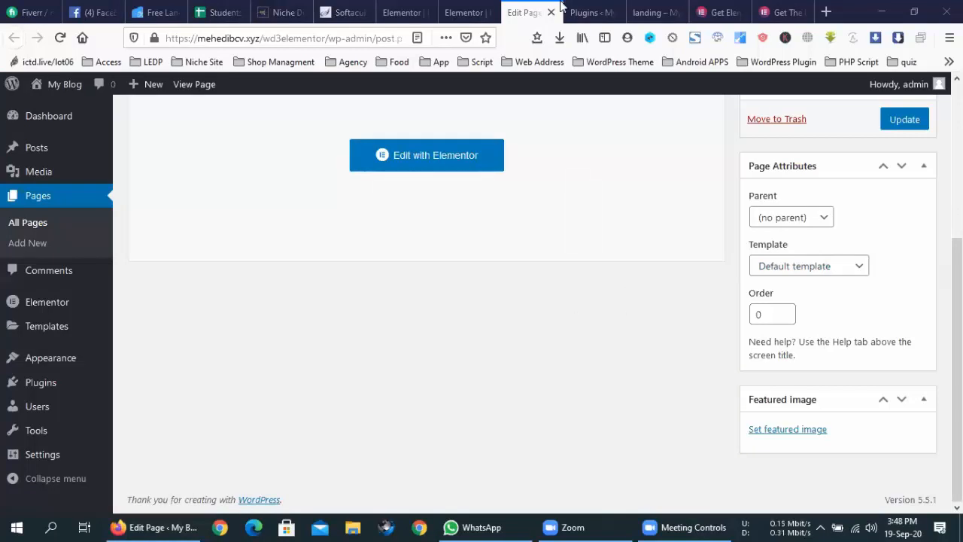
{"action": "left_click", "coordinate": [459, 9]}
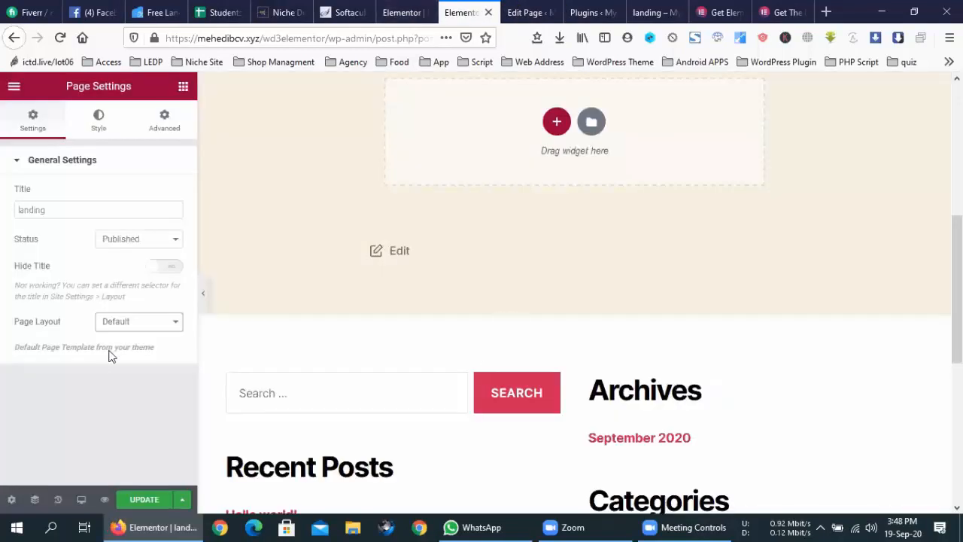
- Set the page layout to Elementor Canvas and save the page with Update
{"action": "left_click", "coordinate": [121, 325]}
{"action": "left_click", "coordinate": [132, 357]}
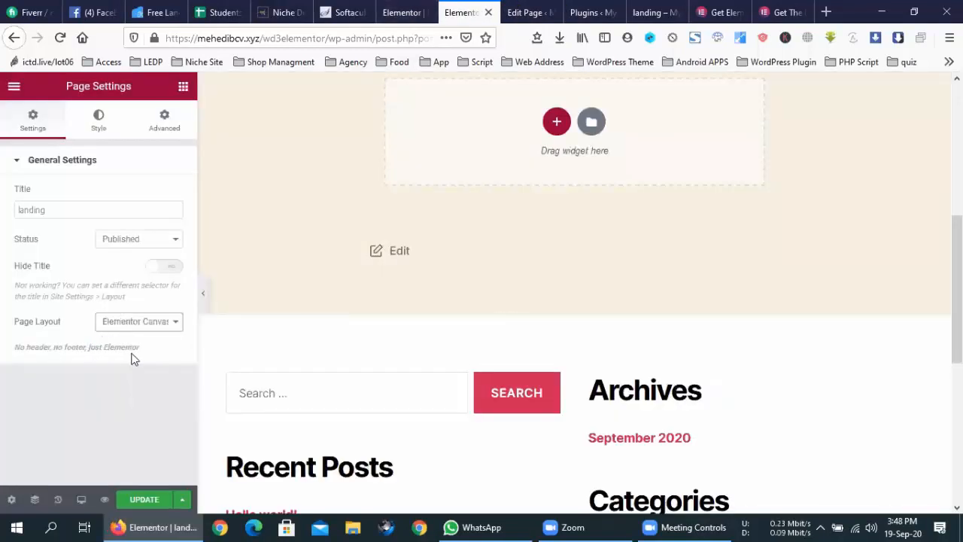
{"action": "left_click", "coordinate": [145, 494]}
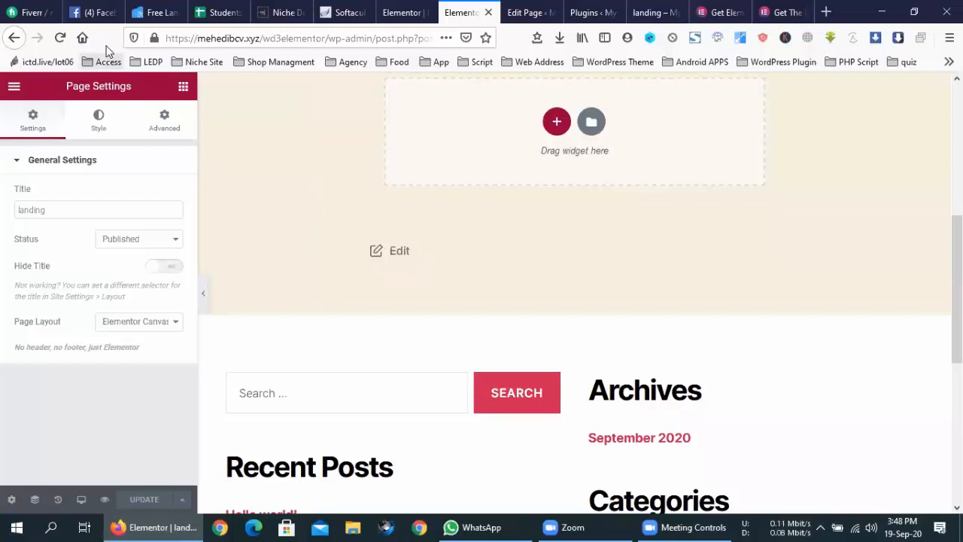
- Reload the editor and the live landing page to see the new layout applied
{"action": "left_click", "coordinate": [61, 38]}
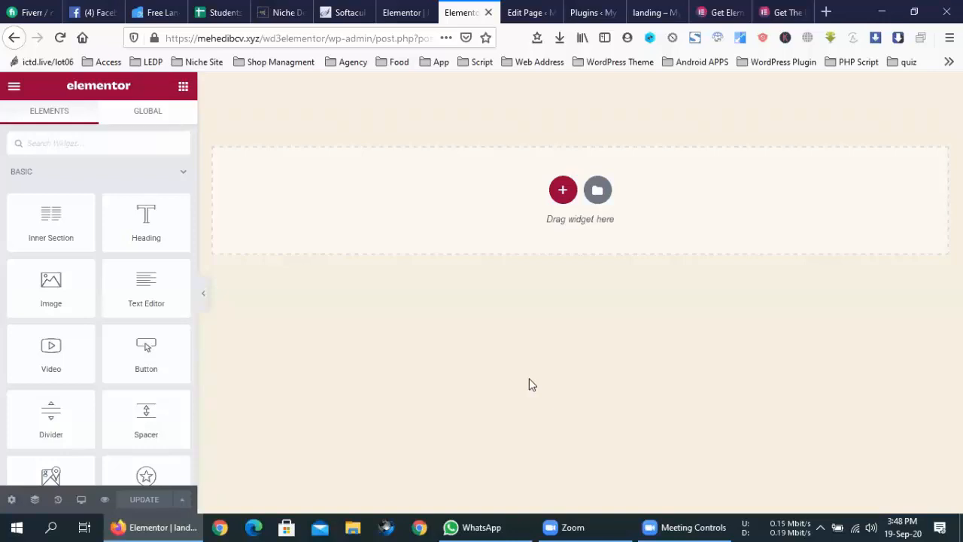
{"action": "left_click", "coordinate": [595, 11]}
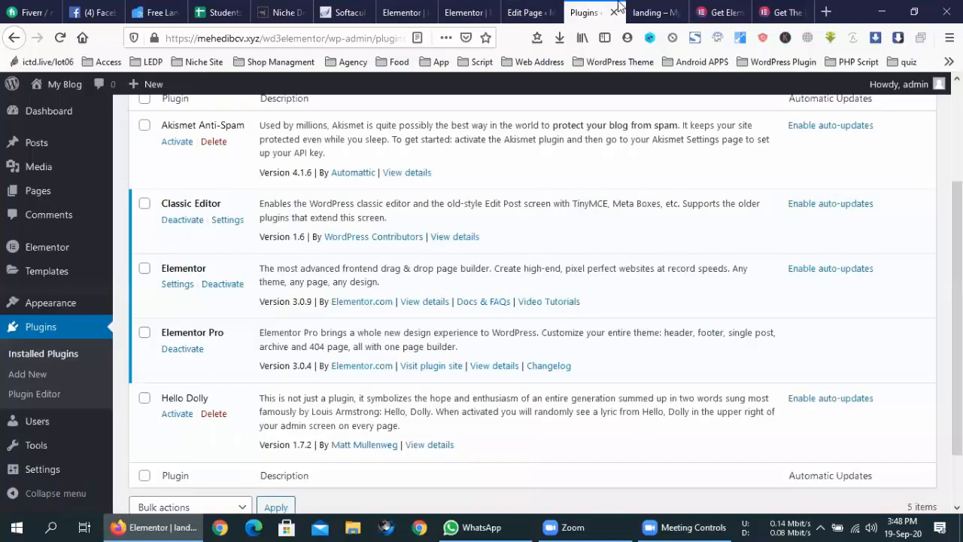
{"action": "left_click", "coordinate": [655, 10]}
{"action": "left_click", "coordinate": [60, 37]}
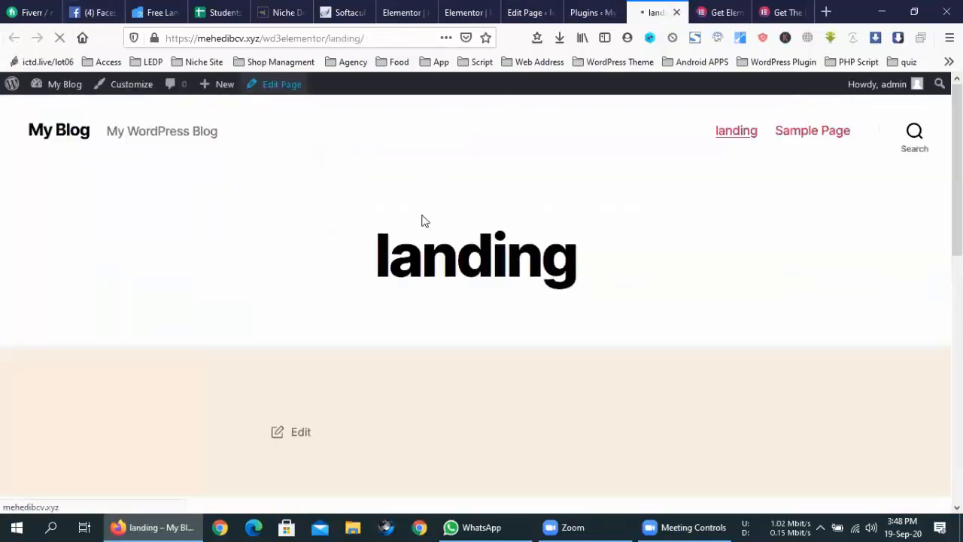
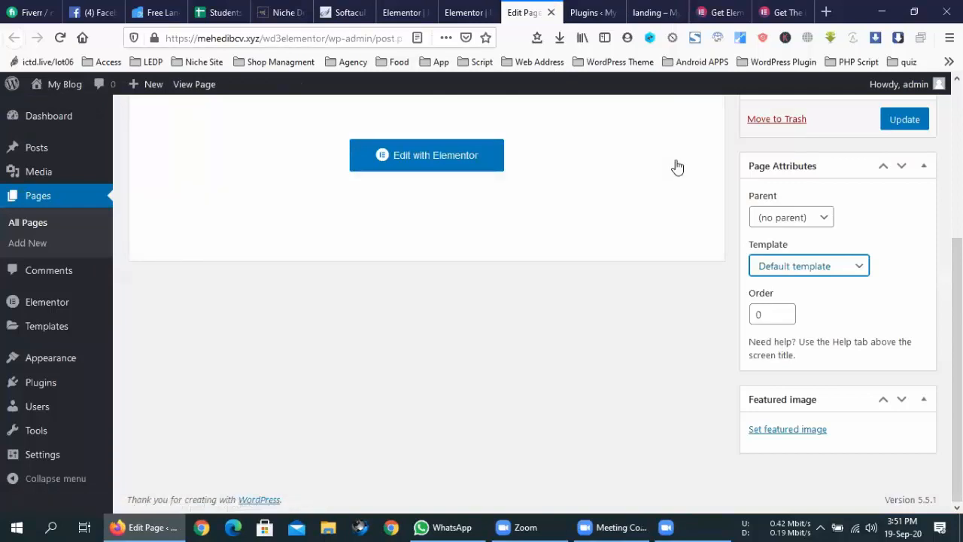
- Close the loading and Plugins tabs and the duplicate editor tab, leaving it without saving
{"action": "left_click", "coordinate": [550, 12]}
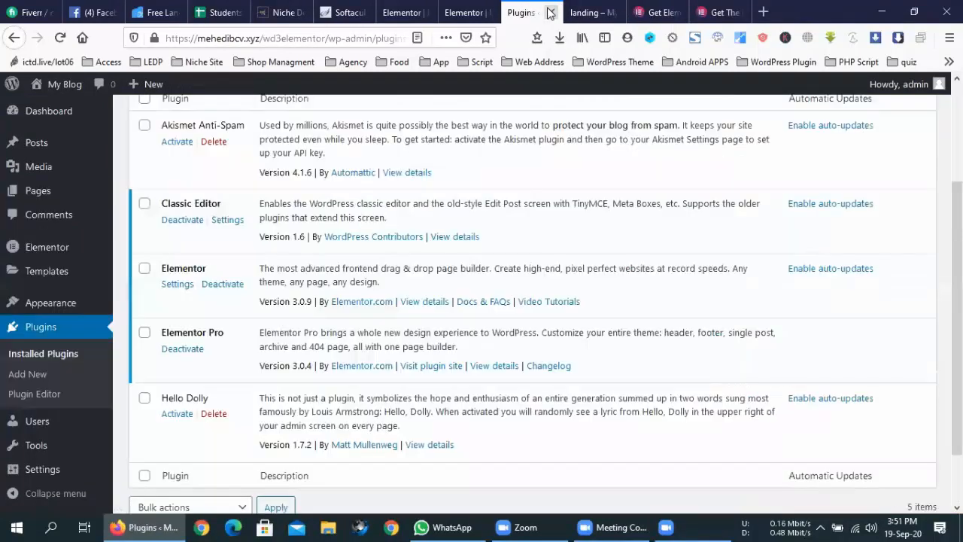
{"action": "left_click", "coordinate": [550, 13]}
{"action": "left_click", "coordinate": [413, 15]}
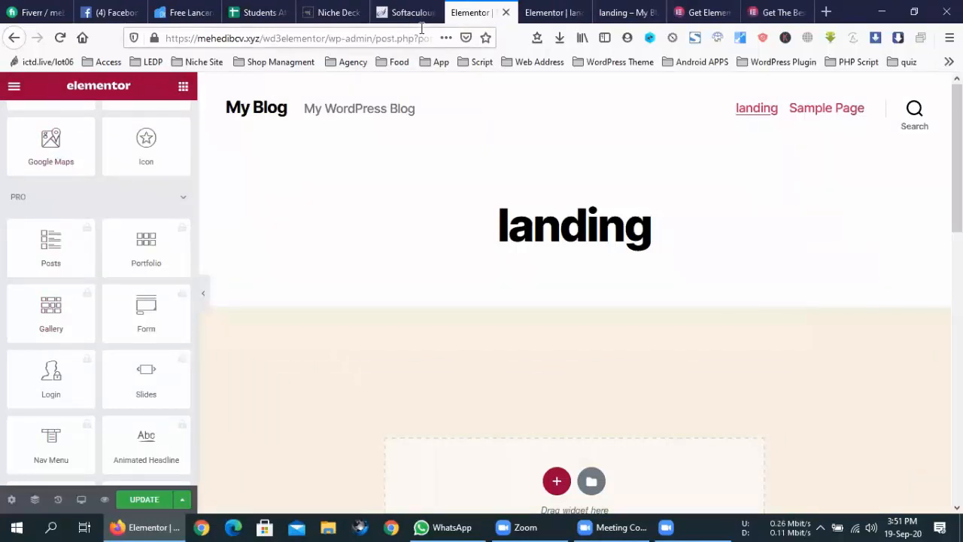
{"action": "left_click", "coordinate": [505, 13]}
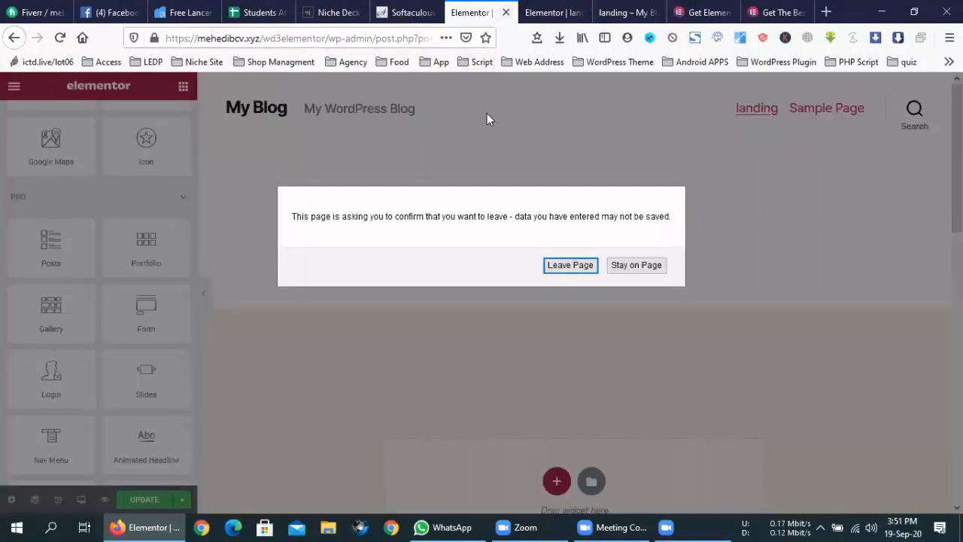
{"action": "left_click", "coordinate": [561, 265]}
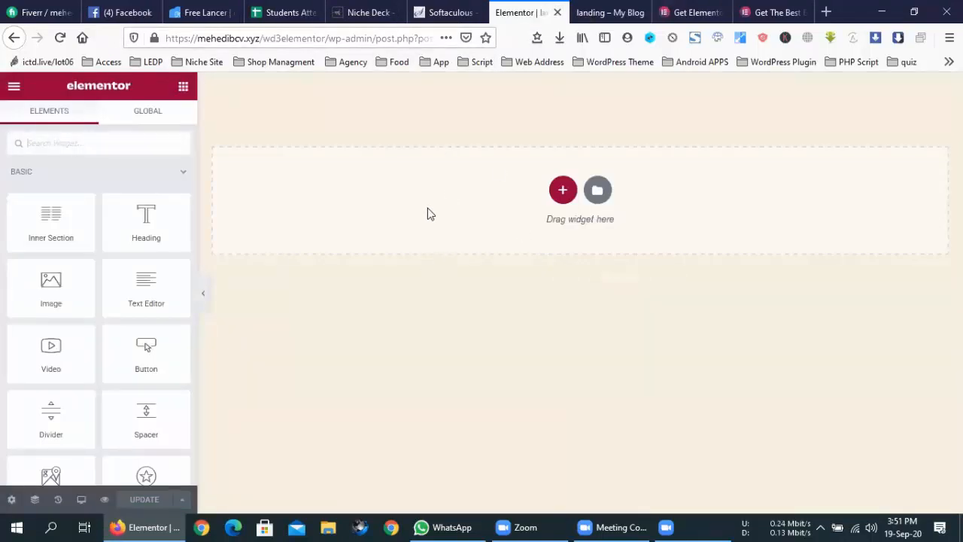
{"action": "scroll", "coordinate": [18, 267], "scroll_direction": "down", "scroll_amount": 5}
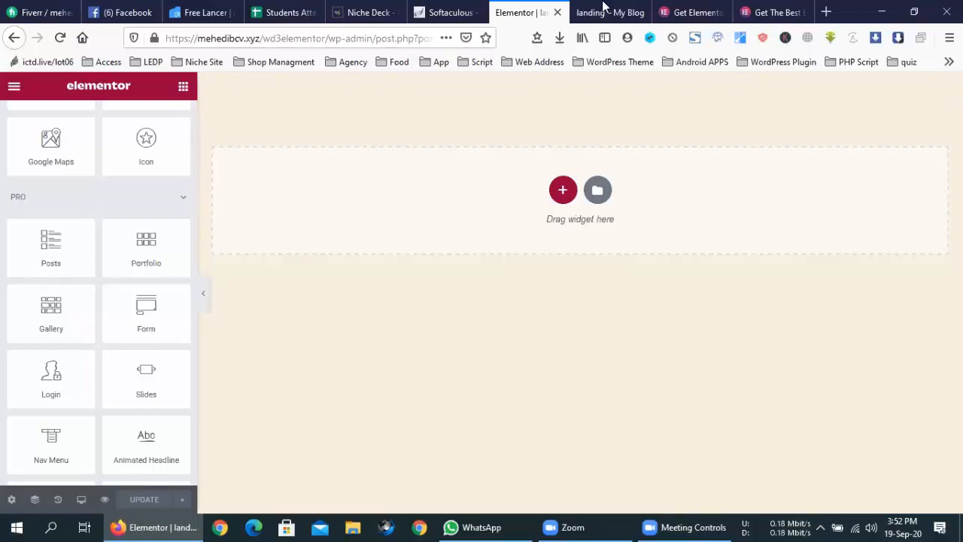
{"action": "key", "text": "ctrl+t"}
- Go to cracknull24h.com in a new tab via the 'crack' address autocomplete
{"action": "left_click", "coordinate": [404, 39]}
{"action": "type", "text": "crack"}
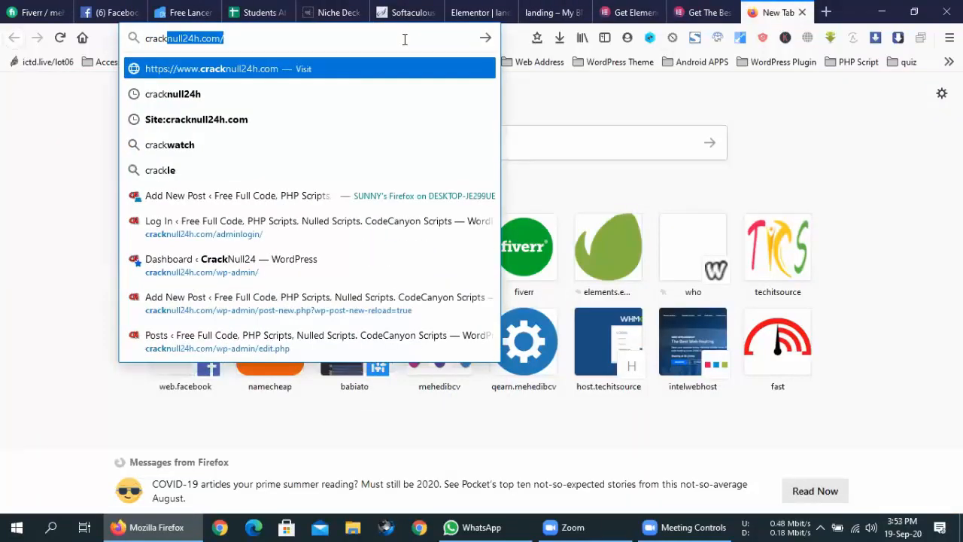
{"action": "key", "text": "Return"}
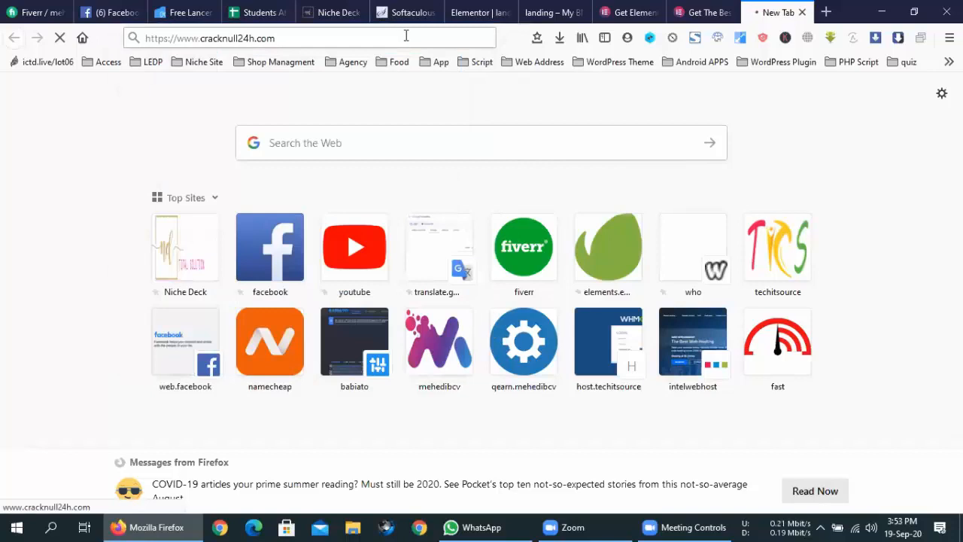
- Copy the cracknull24h.com address and look over the homepage's plugin listing
{"action": "right_click", "coordinate": [406, 35]}
{"action": "left_click", "coordinate": [359, 37]}
{"action": "right_click", "coordinate": [364, 39]}
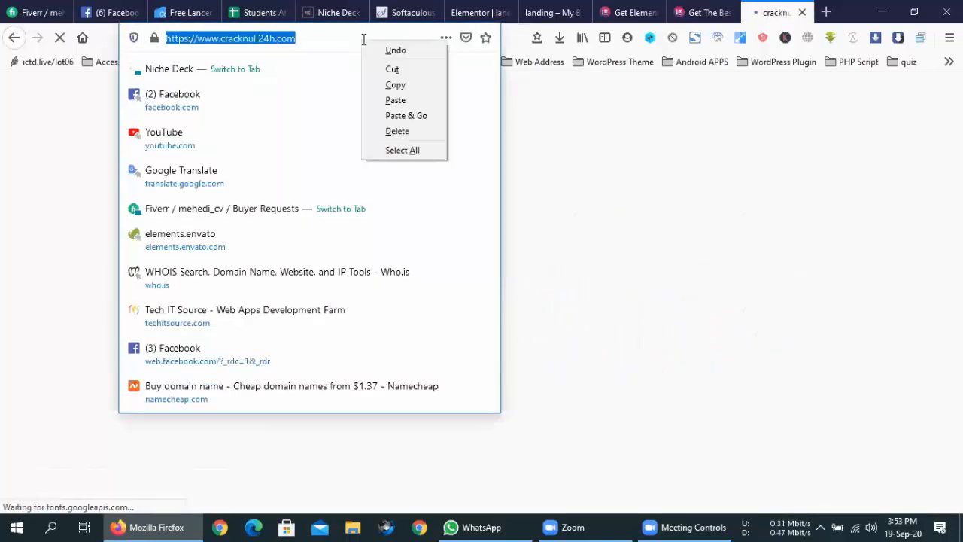
{"action": "left_click", "coordinate": [393, 84]}
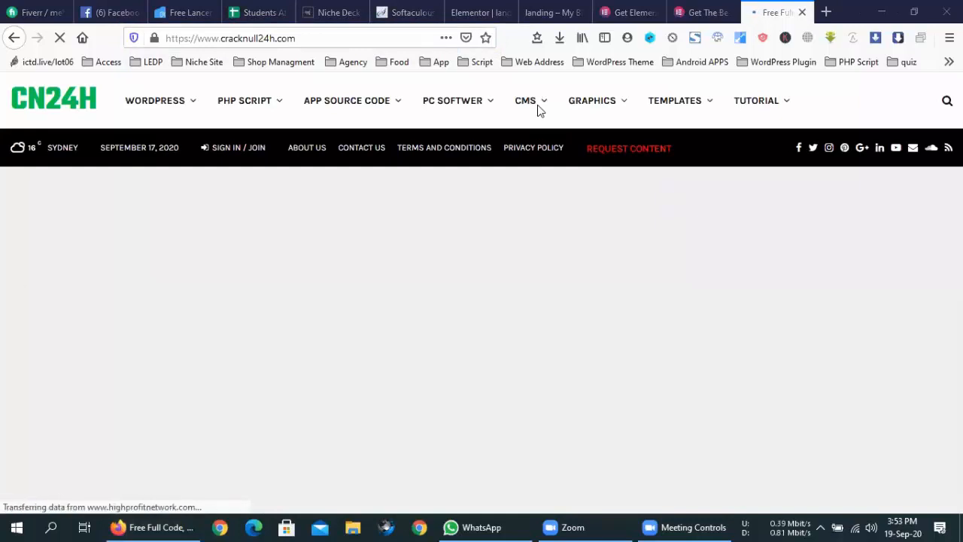
{"action": "mouse_move", "coordinate": [189, 101]}
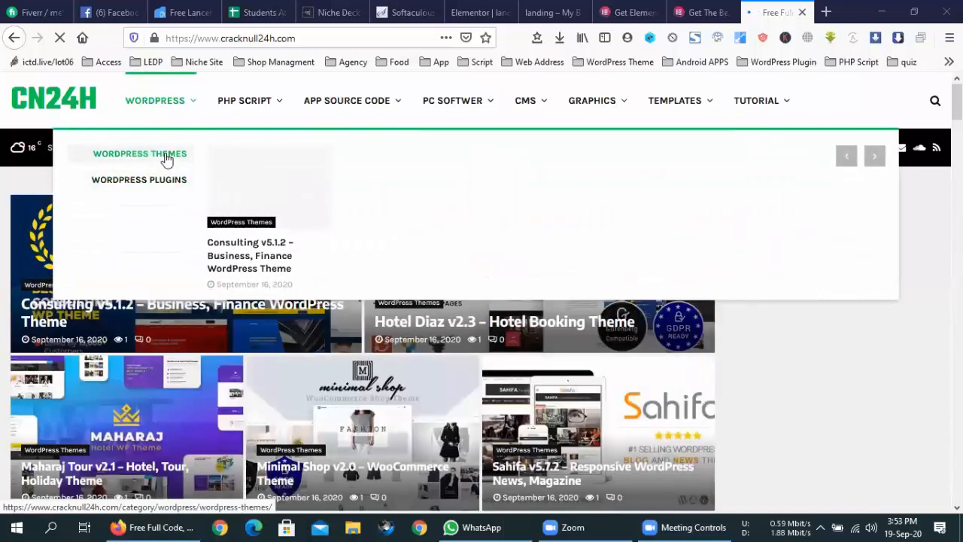
{"action": "mouse_move", "coordinate": [161, 186]}
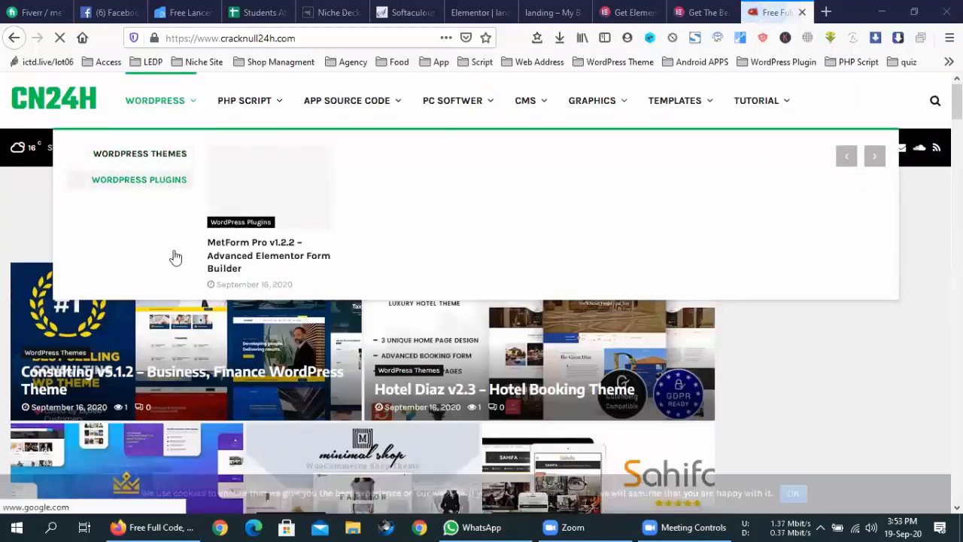
{"action": "scroll", "coordinate": [494, 367], "scroll_direction": "down", "scroll_amount": 5}
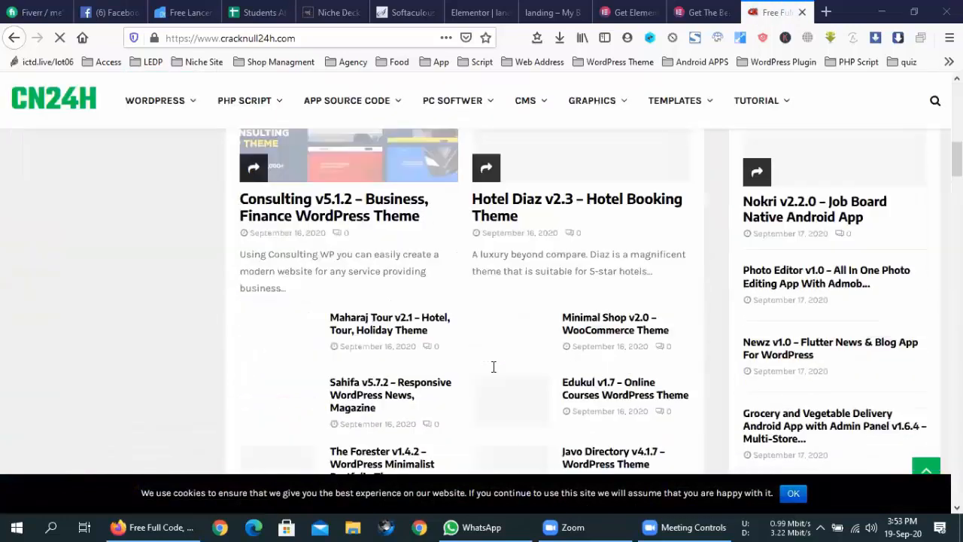
{"action": "scroll", "coordinate": [494, 366], "scroll_direction": "up", "scroll_amount": 10}
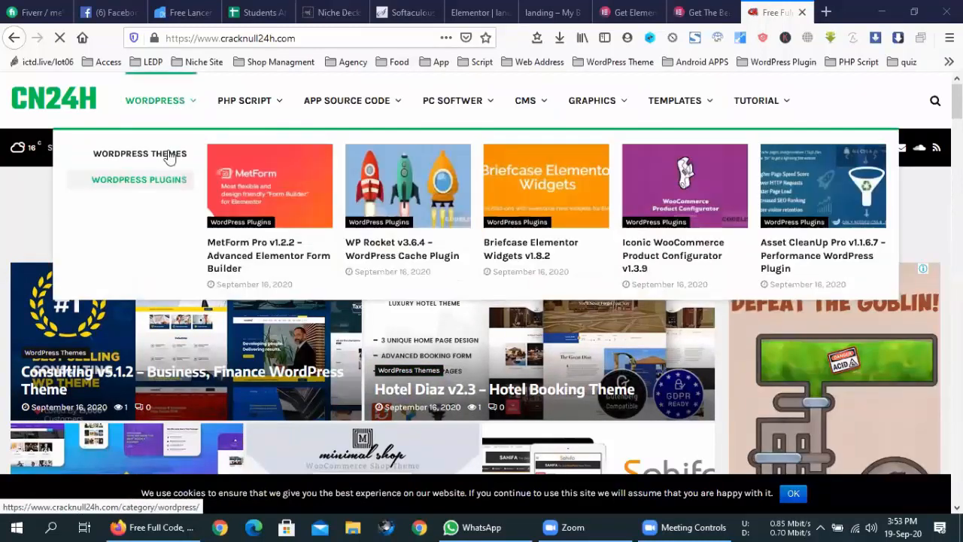
{"action": "mouse_move", "coordinate": [165, 159]}
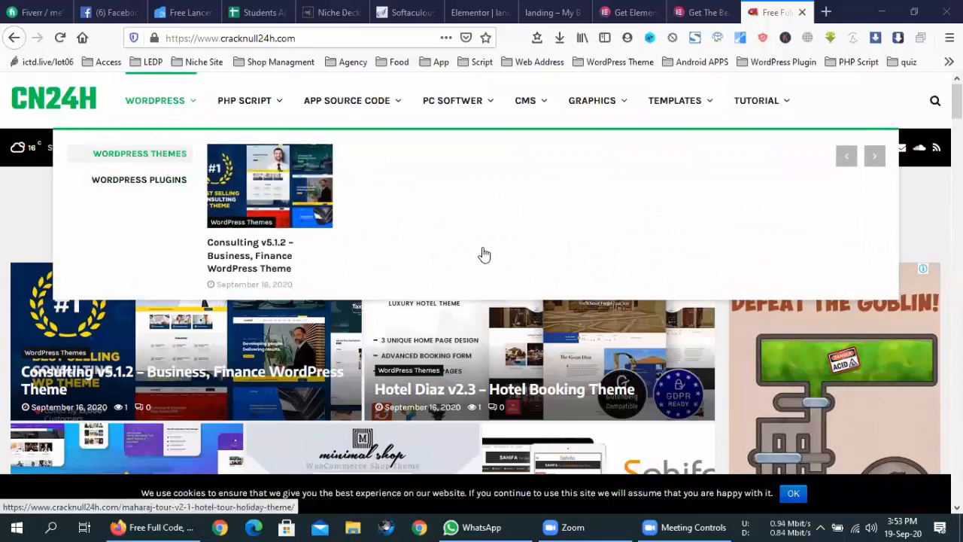
{"action": "scroll", "coordinate": [485, 254], "scroll_direction": "down", "scroll_amount": 1}
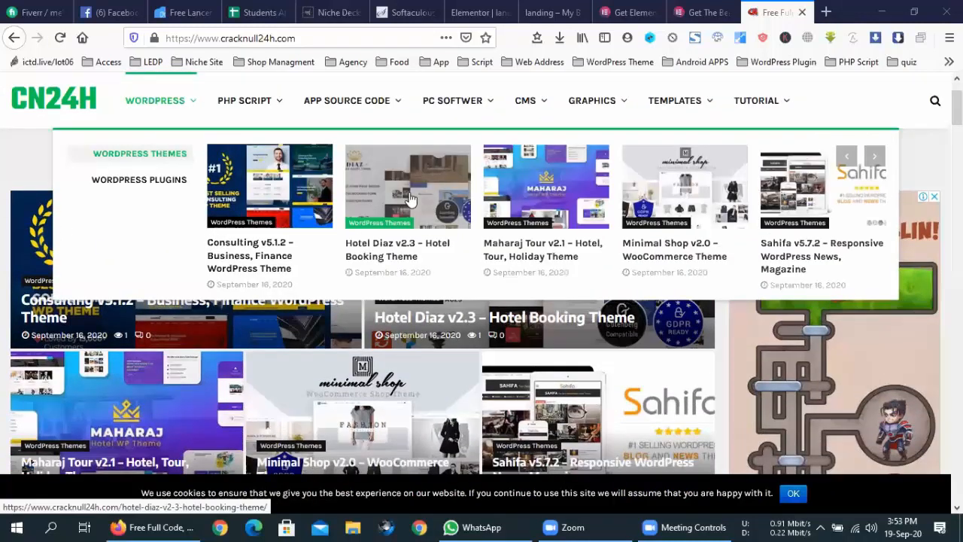
{"action": "scroll", "coordinate": [555, 253], "scroll_direction": "down", "scroll_amount": 5}
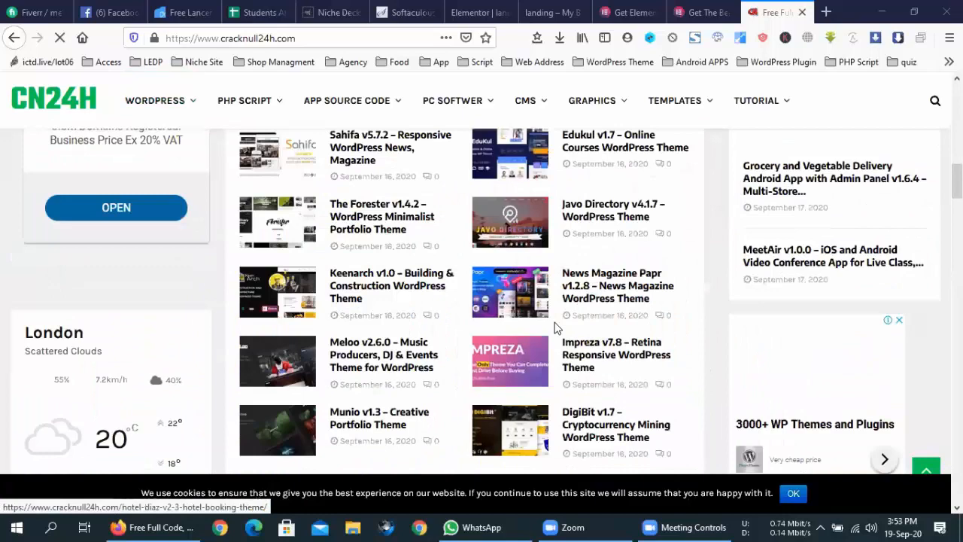
{"action": "scroll", "coordinate": [554, 324], "scroll_direction": "up", "scroll_amount": 10}
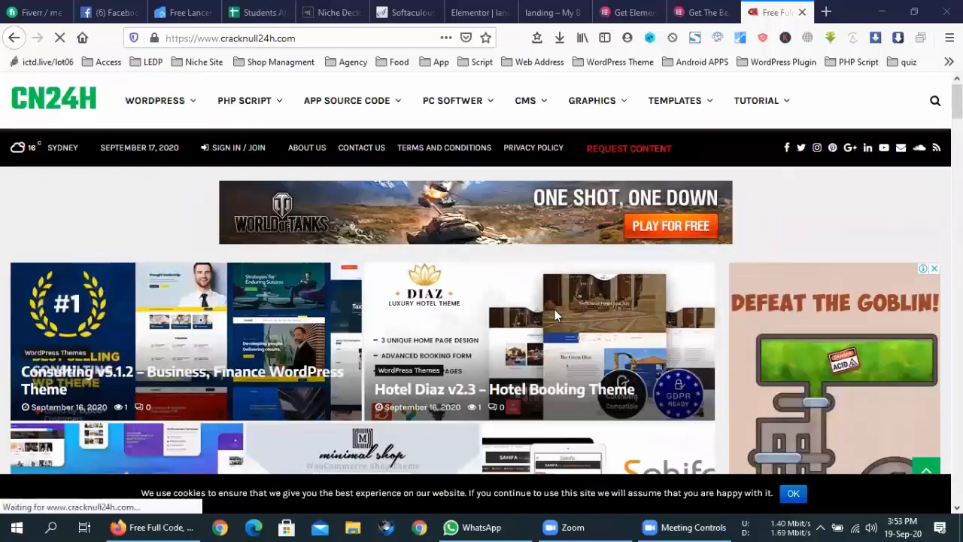
{"action": "scroll", "coordinate": [557, 316], "scroll_direction": "down", "scroll_amount": 5}
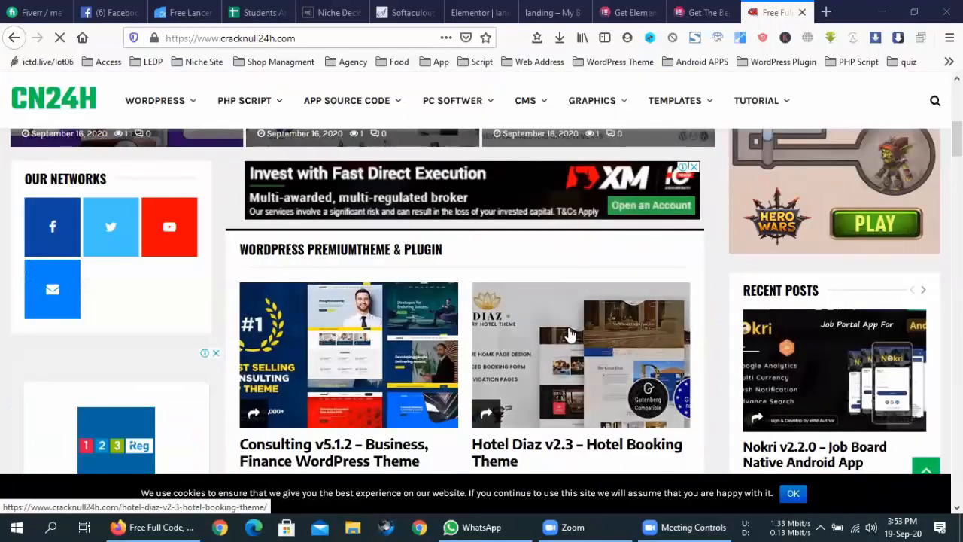
{"action": "scroll", "coordinate": [565, 346], "scroll_direction": "down", "scroll_amount": 5}
{"action": "scroll", "coordinate": [558, 358], "scroll_direction": "up", "scroll_amount": 8}
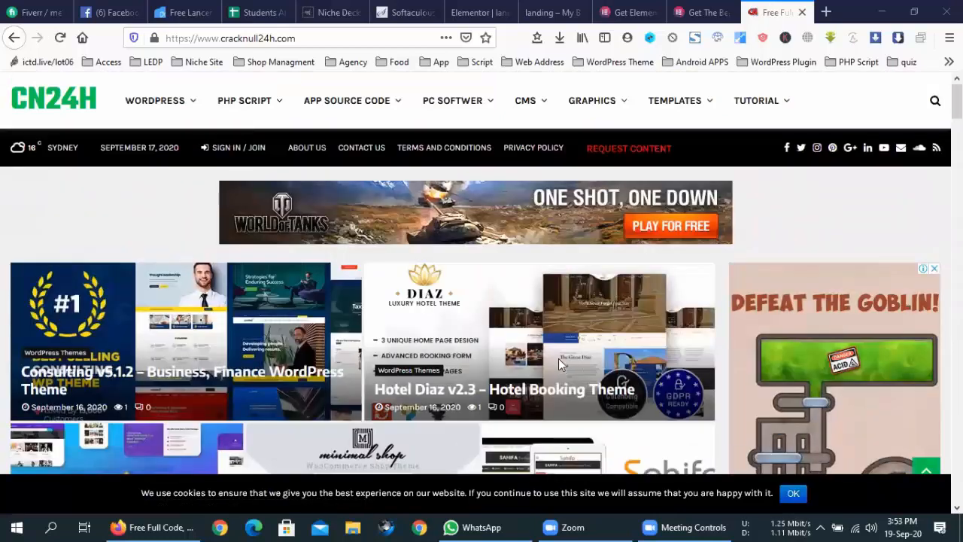
{"action": "mouse_move", "coordinate": [435, 109]}
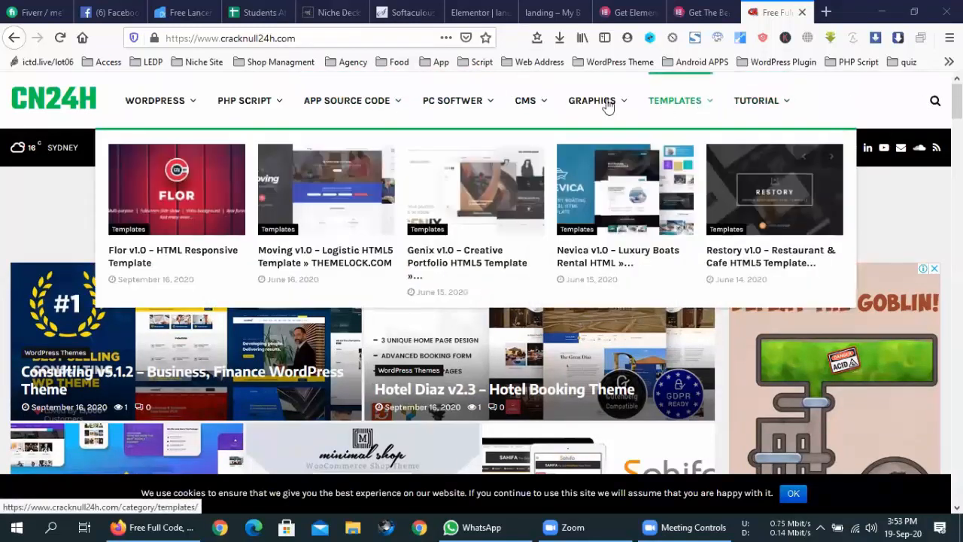
{"action": "scroll", "coordinate": [581, 234], "scroll_direction": "down", "scroll_amount": 10}
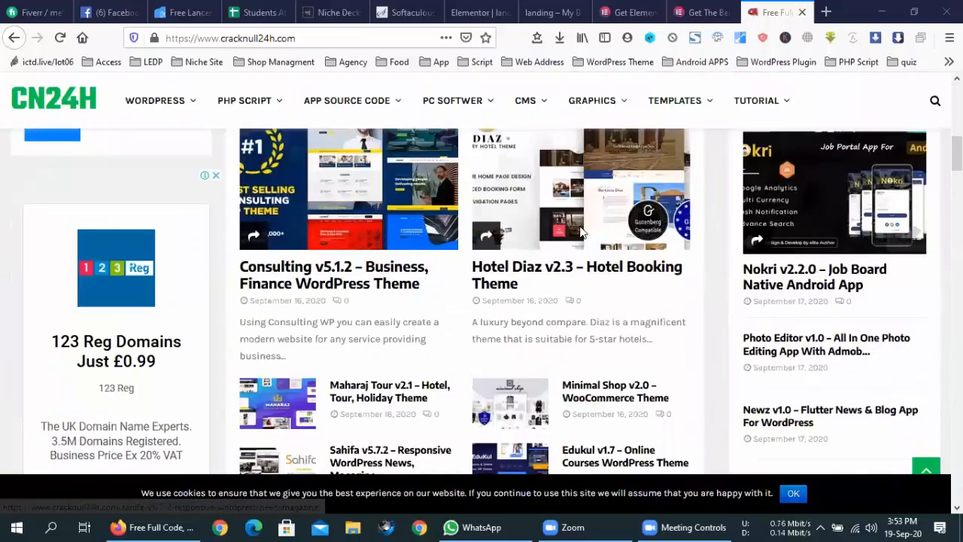
{"action": "scroll", "coordinate": [581, 233], "scroll_direction": "down", "scroll_amount": 15}
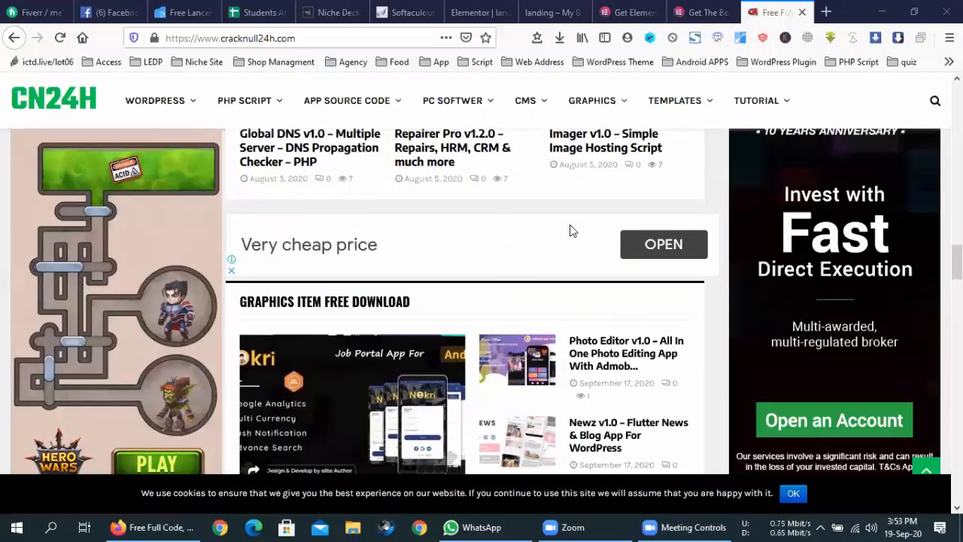
{"action": "scroll", "coordinate": [551, 234], "scroll_direction": "down", "scroll_amount": 3}
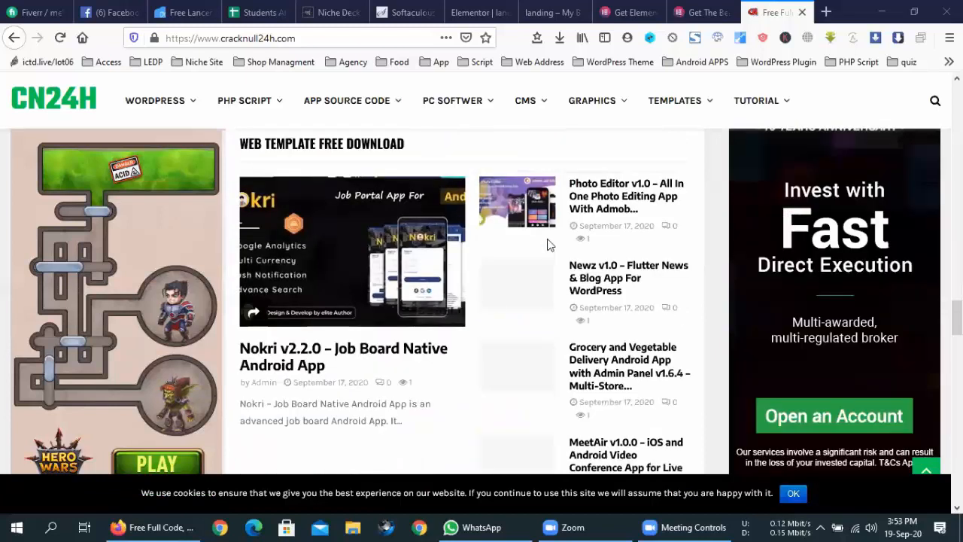
{"action": "scroll", "coordinate": [548, 245], "scroll_direction": "down", "scroll_amount": 15}
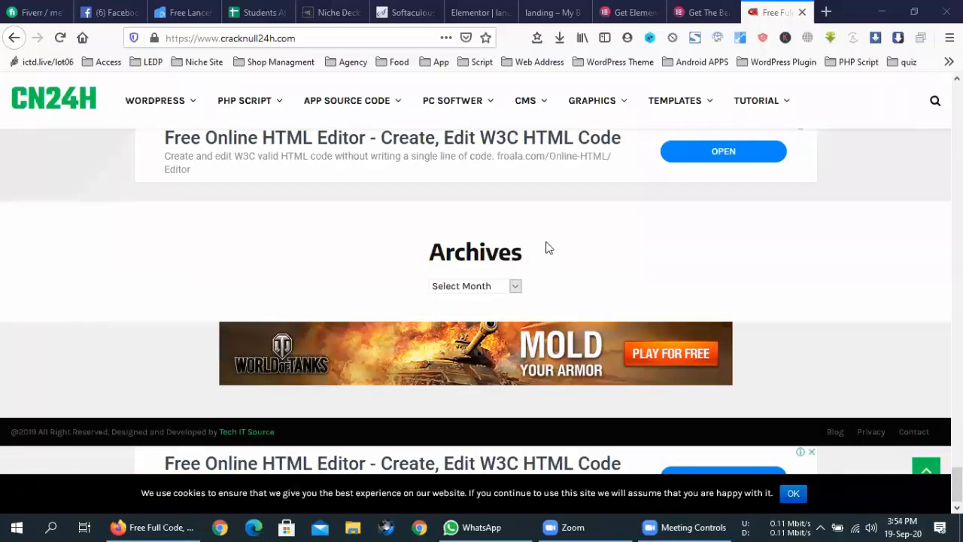
{"action": "scroll", "coordinate": [548, 248], "scroll_direction": "up", "scroll_amount": 15}
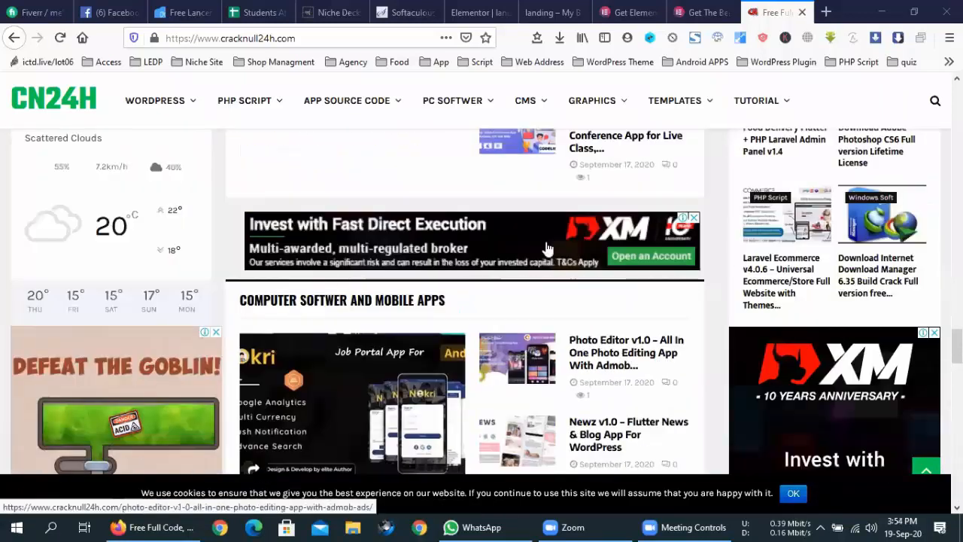
{"action": "scroll", "coordinate": [548, 249], "scroll_direction": "up", "scroll_amount": 10}
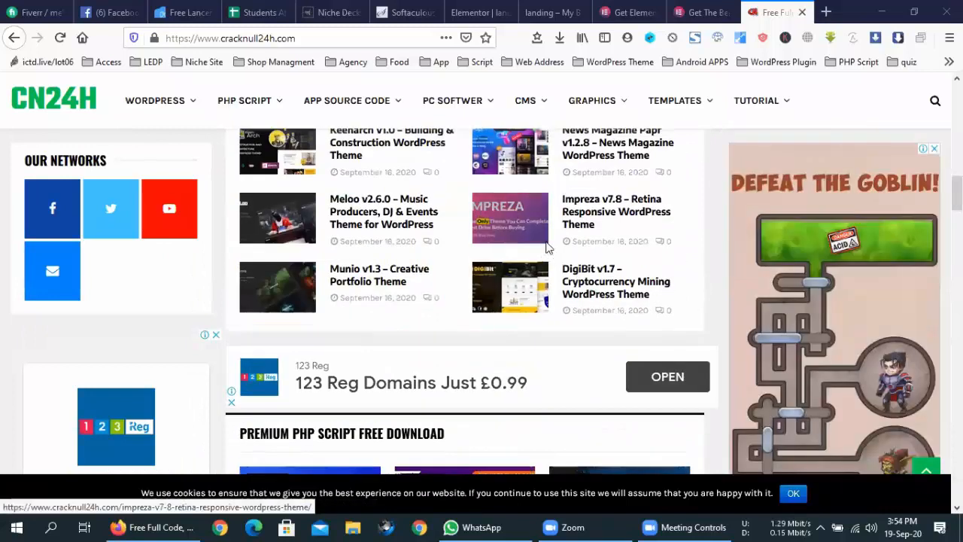
{"action": "scroll", "coordinate": [548, 248], "scroll_direction": "up", "scroll_amount": 5}
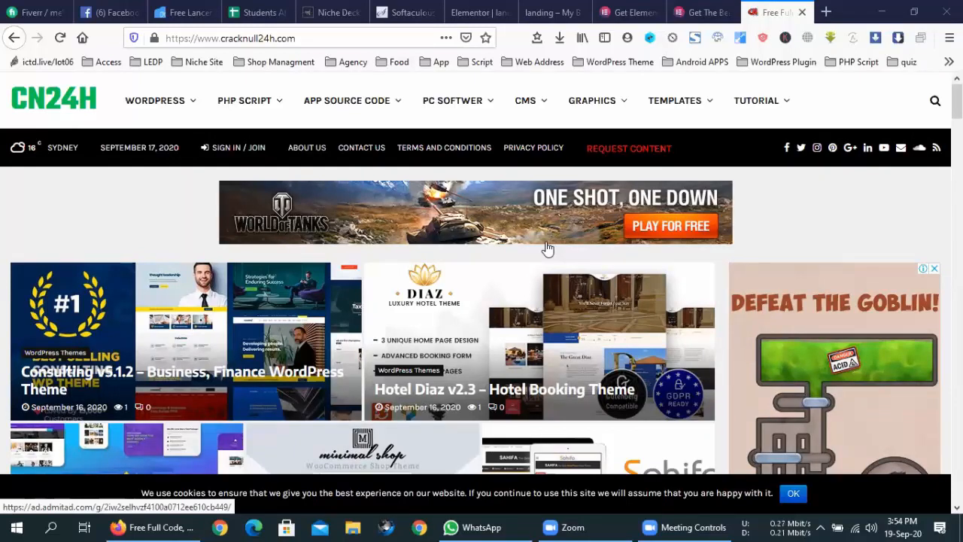
{"action": "scroll", "coordinate": [548, 248], "scroll_direction": "down", "scroll_amount": 10}
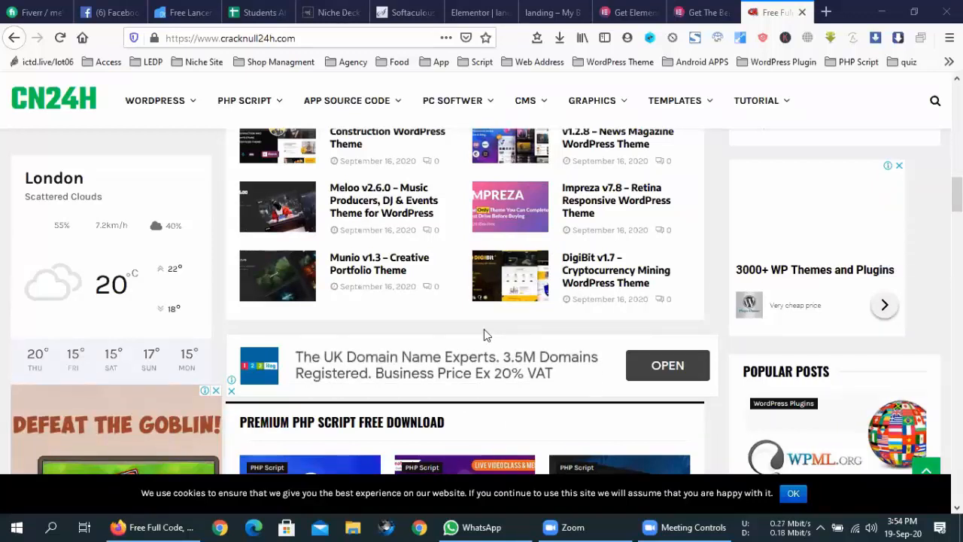
{"action": "scroll", "coordinate": [484, 335], "scroll_direction": "up", "scroll_amount": 13}
{"action": "scroll", "coordinate": [484, 329], "scroll_direction": "up", "scroll_amount": 1}
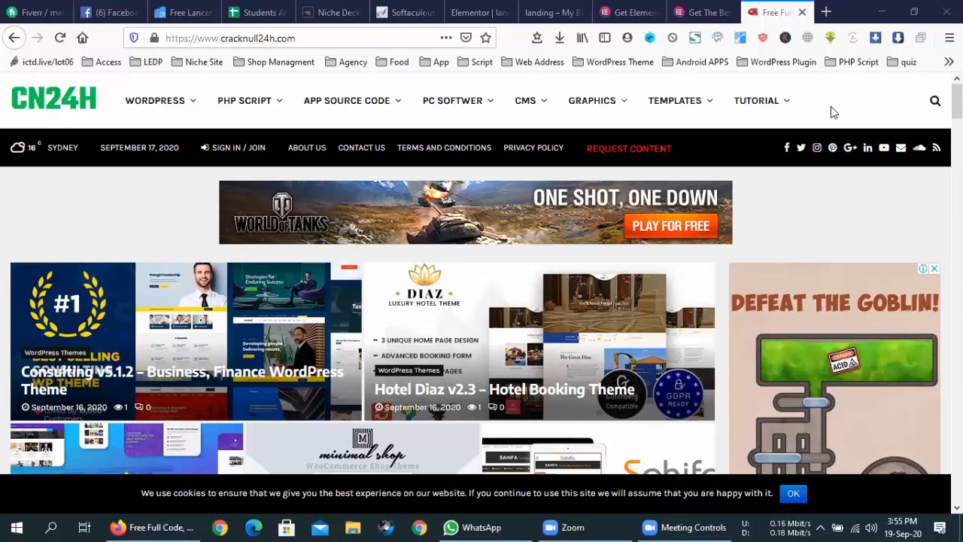
- Scroll down the CrackNull24h page, then close its tab to return to Elementor
{"action": "scroll", "coordinate": [576, 249], "scroll_direction": "down", "scroll_amount": 10}
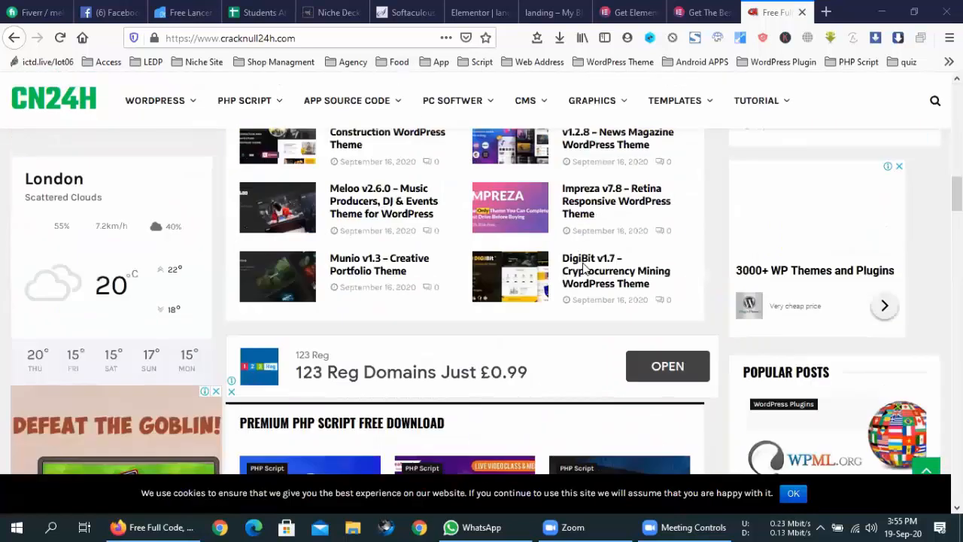
{"action": "scroll", "coordinate": [584, 265], "scroll_direction": "down", "scroll_amount": 3}
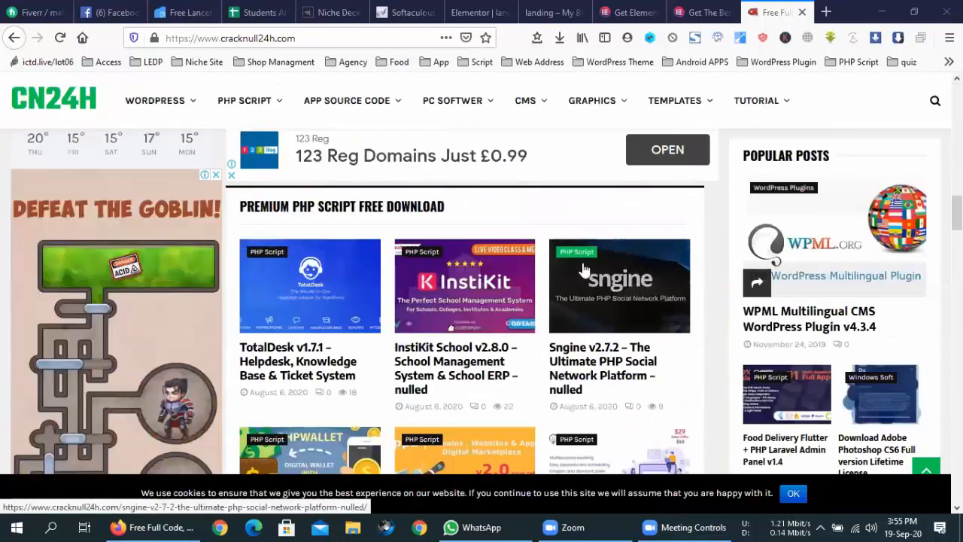
{"action": "left_click", "coordinate": [803, 12]}
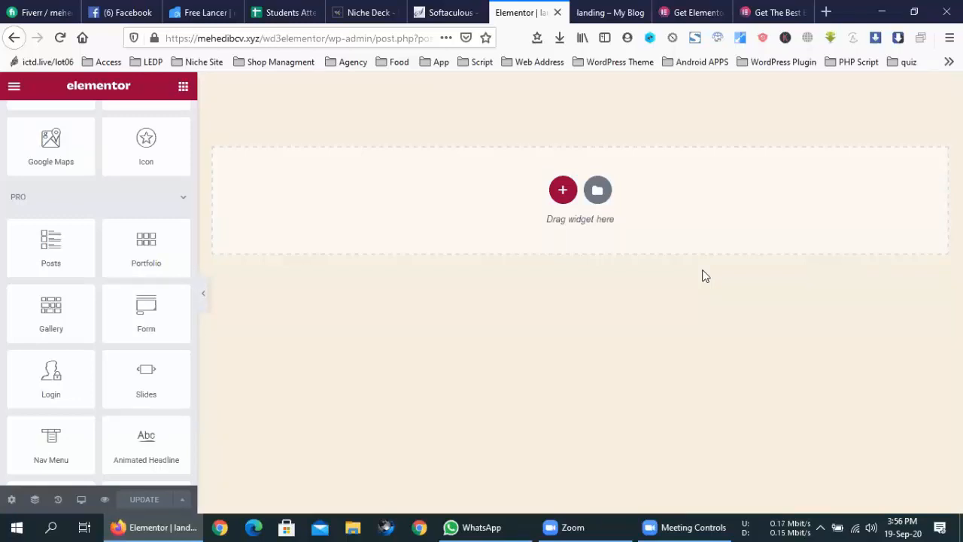
- Open a blank Firefox tab beside the Elementor editor
{"action": "left_click", "coordinate": [825, 11]}
- Load info20plus.com from the 'inf' autocomplete and scroll its 'header' of non-object error
{"action": "left_click", "coordinate": [456, 33]}
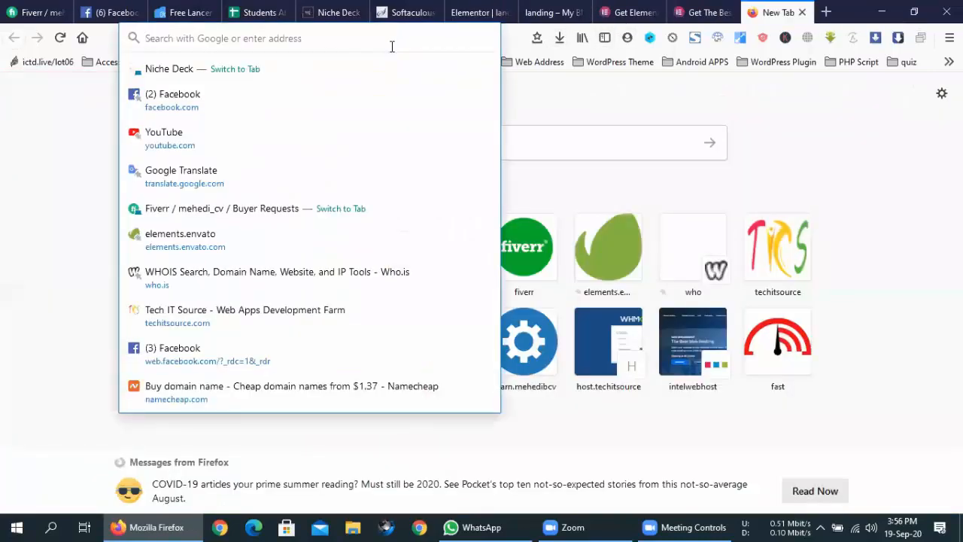
{"action": "type", "text": "inf"}
{"action": "key", "text": "Return"}
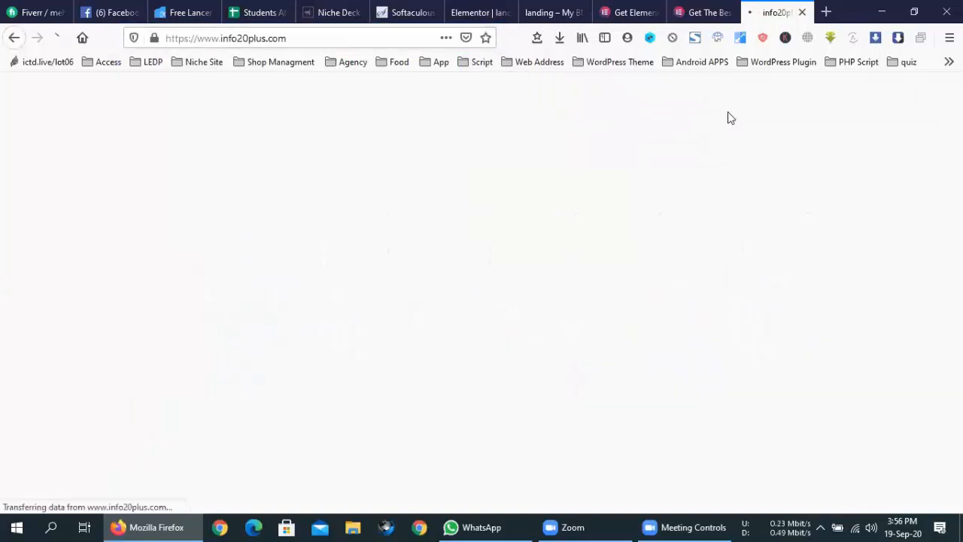
{"action": "scroll", "coordinate": [473, 312], "scroll_direction": "down", "scroll_amount": 10}
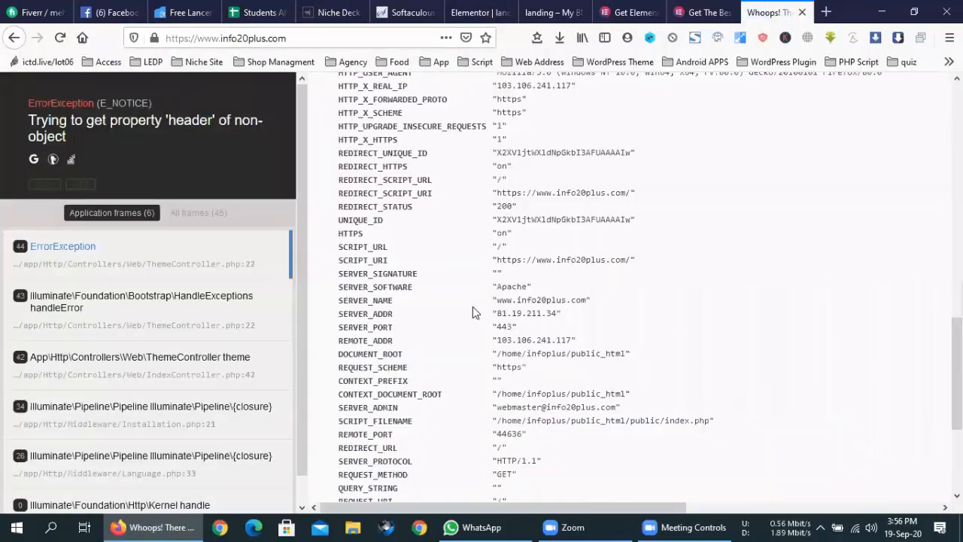
{"action": "scroll", "coordinate": [473, 313], "scroll_direction": "up", "scroll_amount": 10}
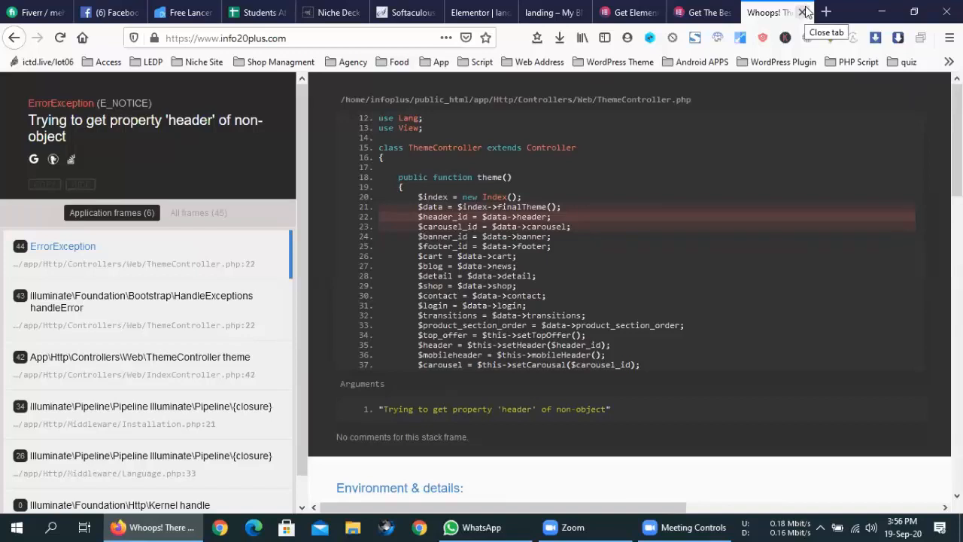
- Close the error tab, collapse the Elementor panel for a preview, and discard a spare tab
{"action": "left_click", "coordinate": [803, 12]}
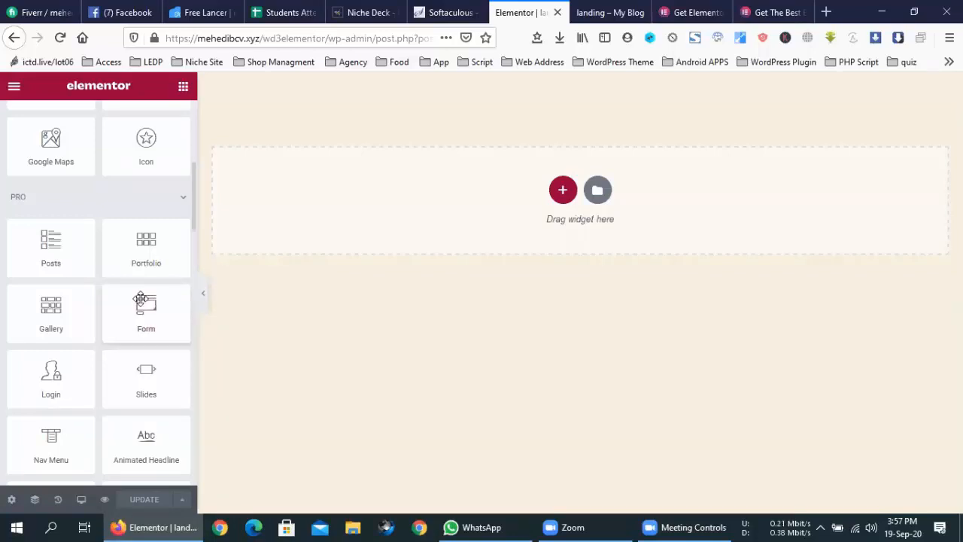
{"action": "left_click", "coordinate": [203, 293]}
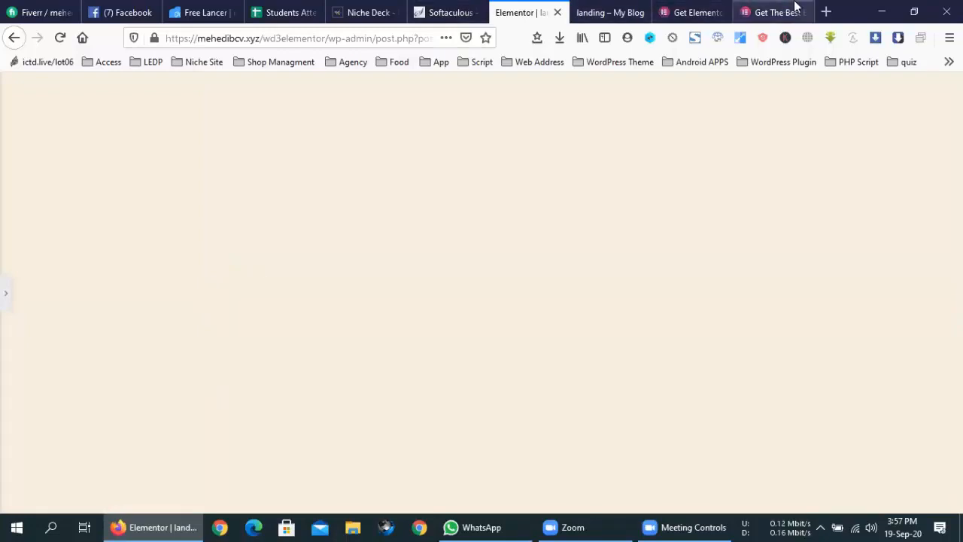
{"action": "left_click", "coordinate": [827, 12]}
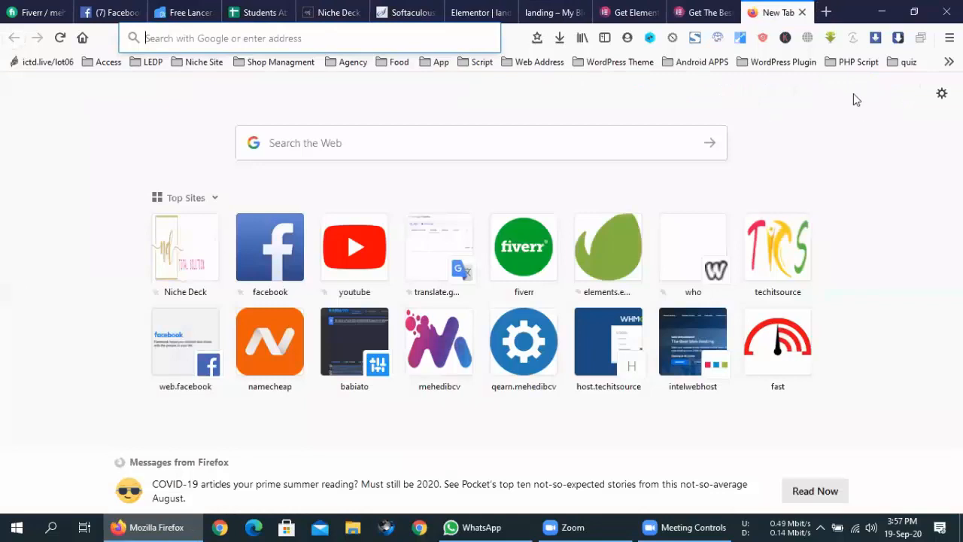
{"action": "left_click", "coordinate": [803, 12]}
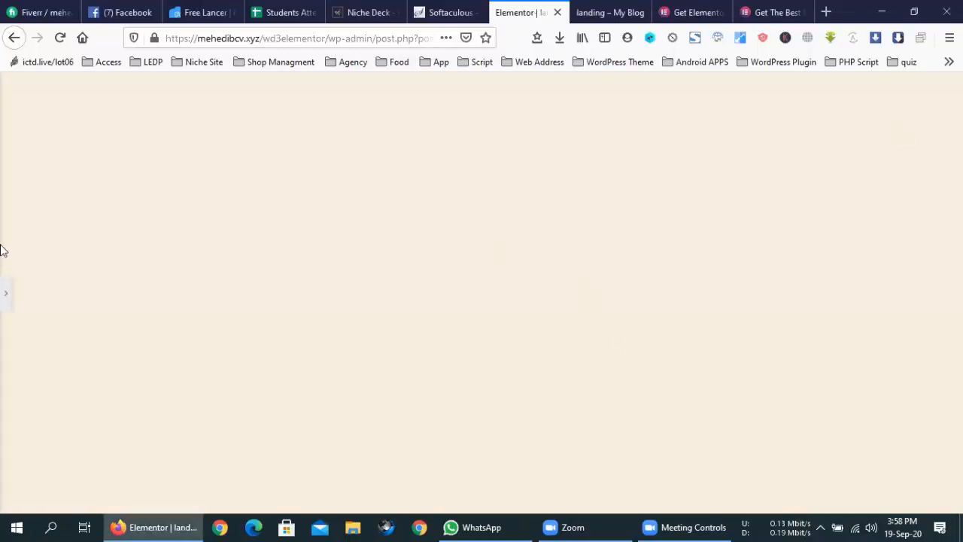
- Toggle the Elementor panel open and shut, then restore it beside the empty page
{"action": "left_click", "coordinate": [3, 299]}
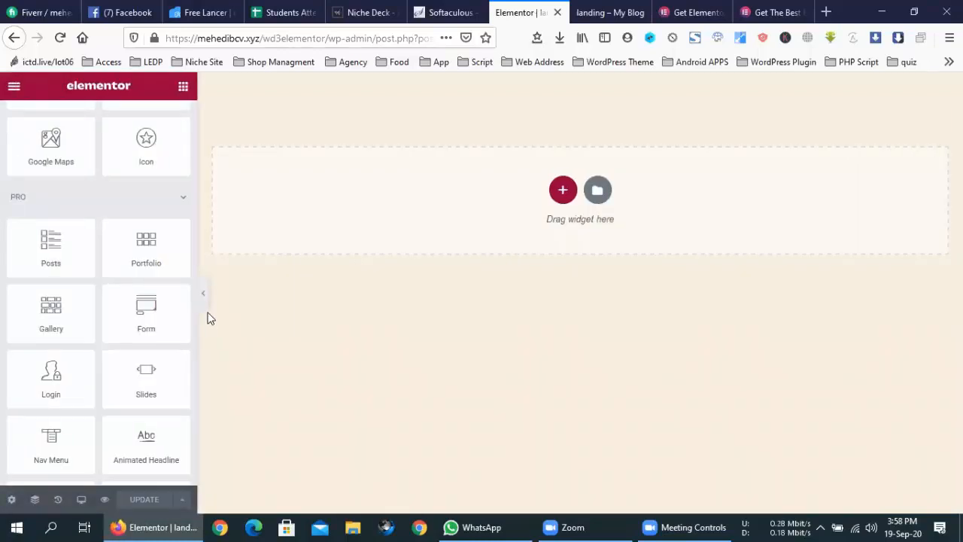
{"action": "left_click", "coordinate": [207, 311]}
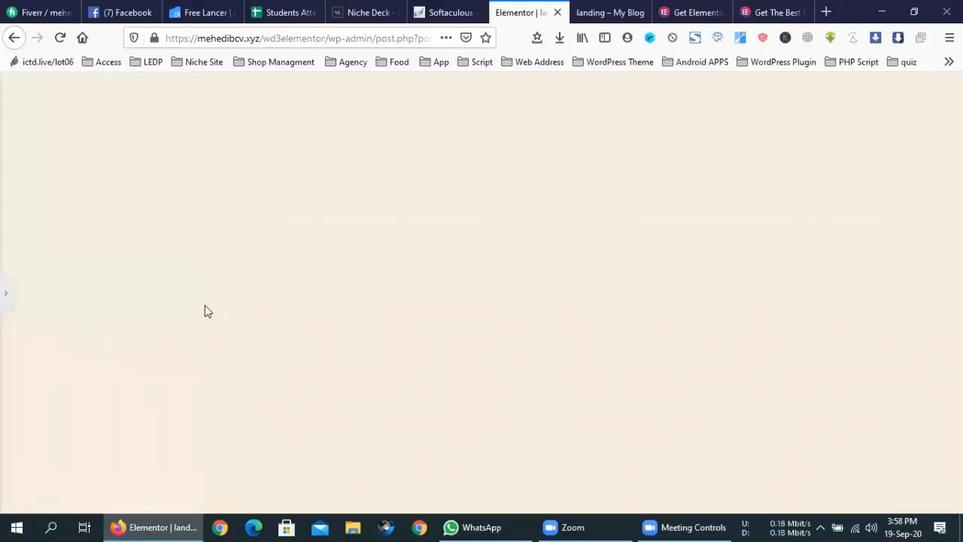
{"action": "left_click", "coordinate": [6, 292]}
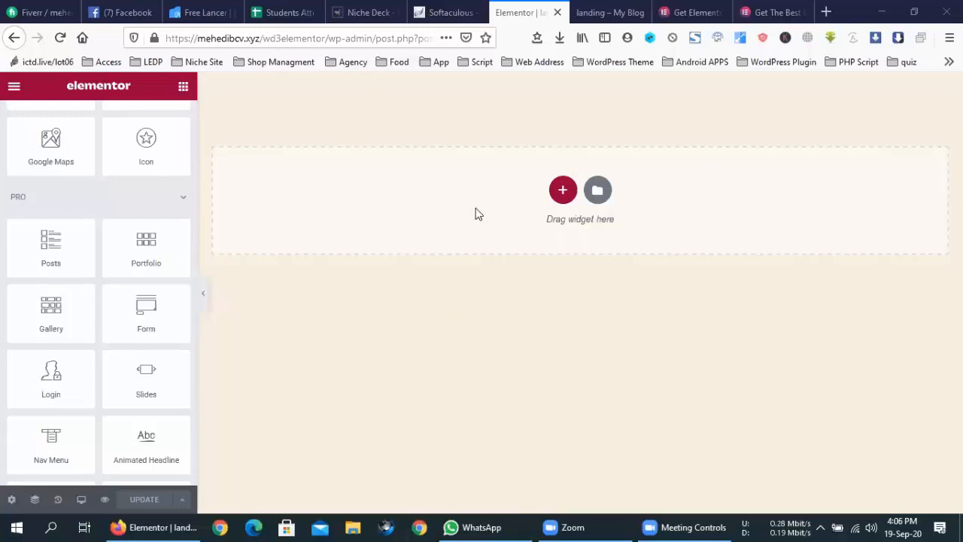
- Scroll up and down through the Elementor widget panel's list
{"action": "scroll", "coordinate": [124, 249], "scroll_direction": "up", "scroll_amount": 5}
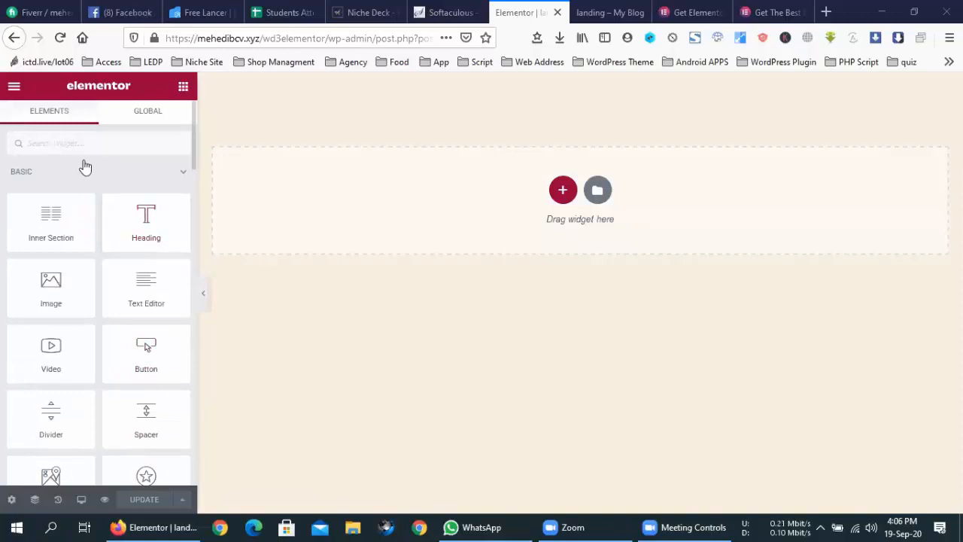
{"action": "scroll", "coordinate": [77, 336], "scroll_direction": "down", "scroll_amount": 5}
{"action": "scroll", "coordinate": [76, 337], "scroll_direction": "up", "scroll_amount": 3}
{"action": "scroll", "coordinate": [77, 337], "scroll_direction": "up", "scroll_amount": 2}
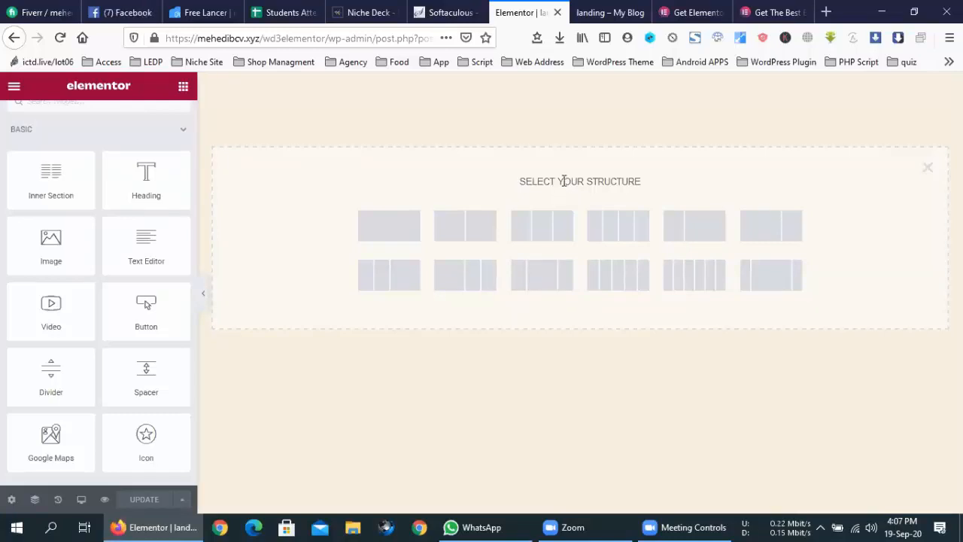
- Insert a 50/50 two-column section from the structure picker
{"action": "triple_click", "coordinate": [562, 178]}
{"action": "left_click_drag", "start_coordinate": [640, 184], "coordinate": [520, 181]}
{"action": "left_click", "coordinate": [520, 180]}
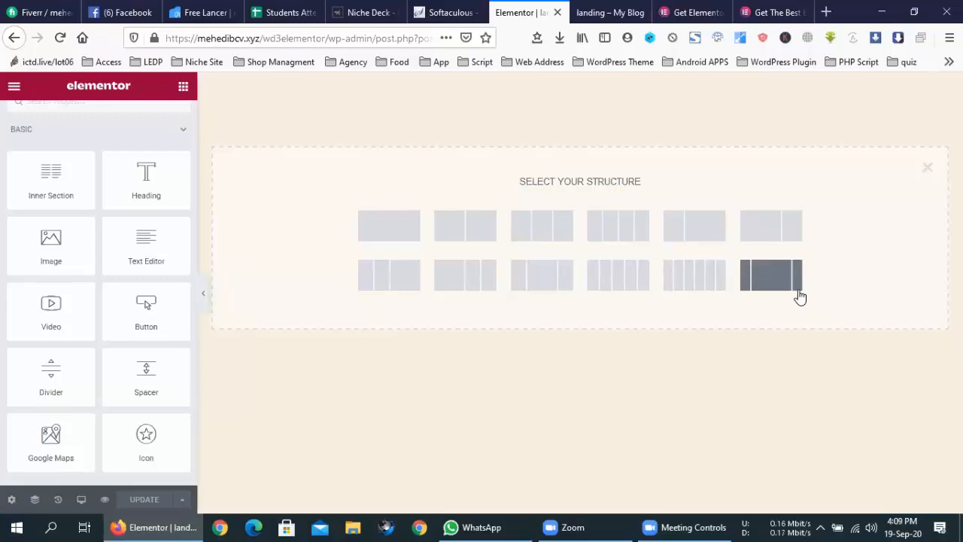
{"action": "left_click", "coordinate": [461, 230]}
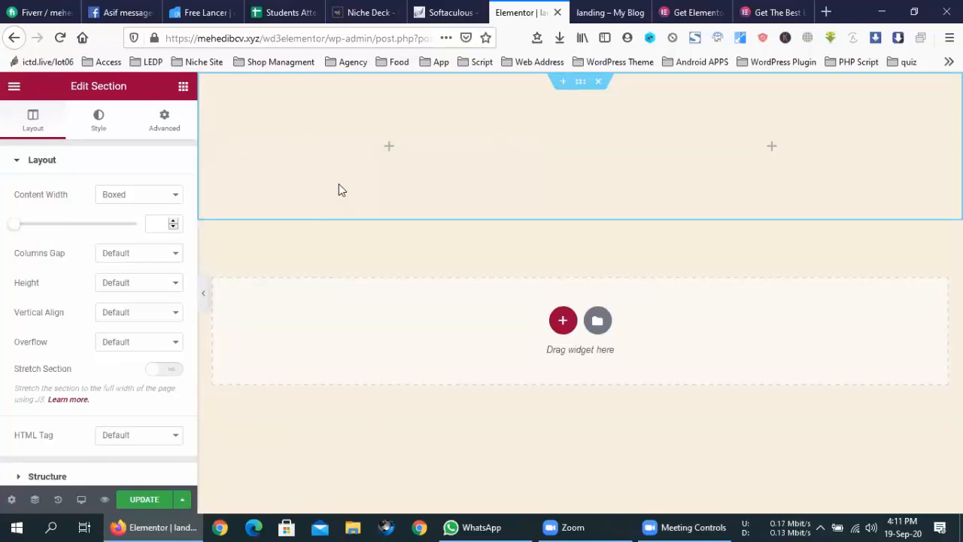
- Show the Style tab of the Edit Section panel, with its background options
{"action": "left_click", "coordinate": [108, 121]}
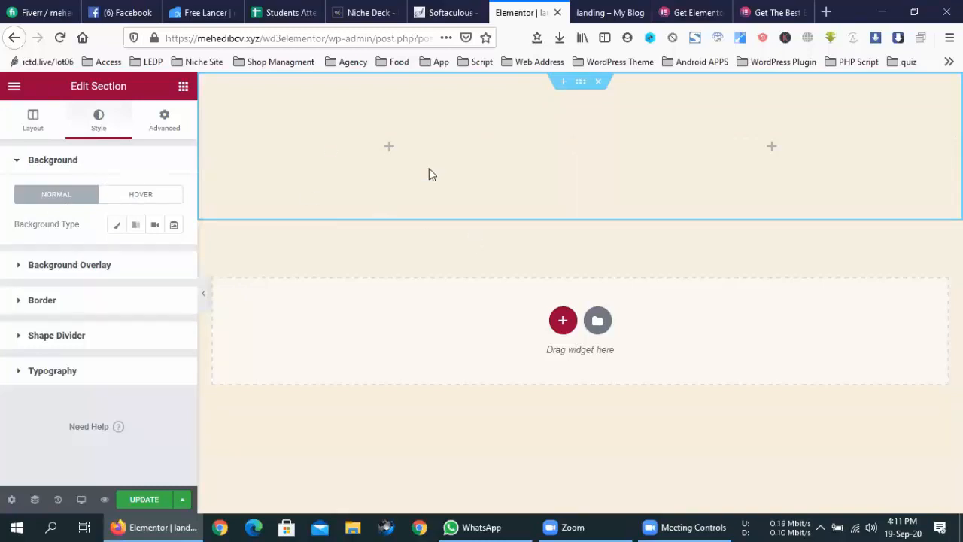
- Review the section's Advanced margin and padding fields, then return to its Layout settings
{"action": "left_click", "coordinate": [173, 134]}
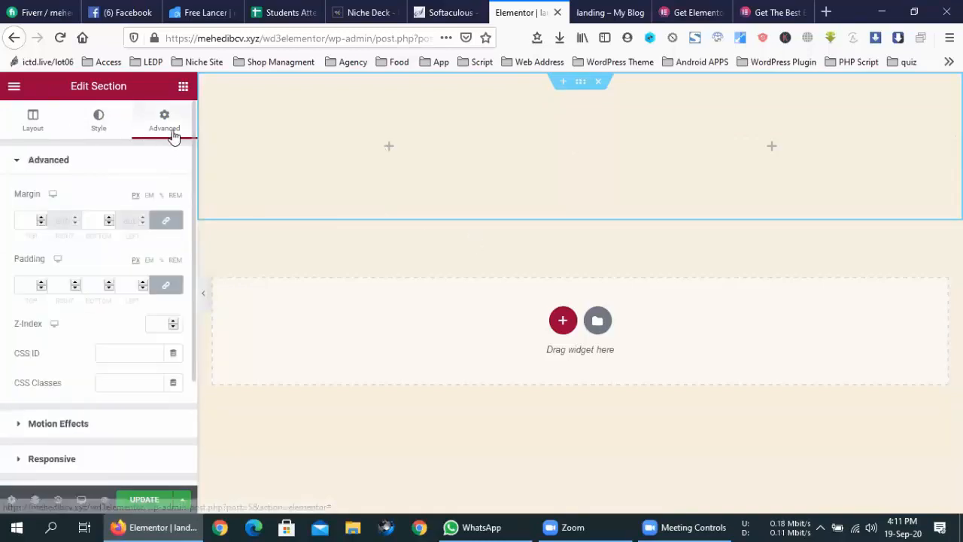
{"action": "scroll", "coordinate": [128, 207], "scroll_direction": "down", "scroll_amount": 3}
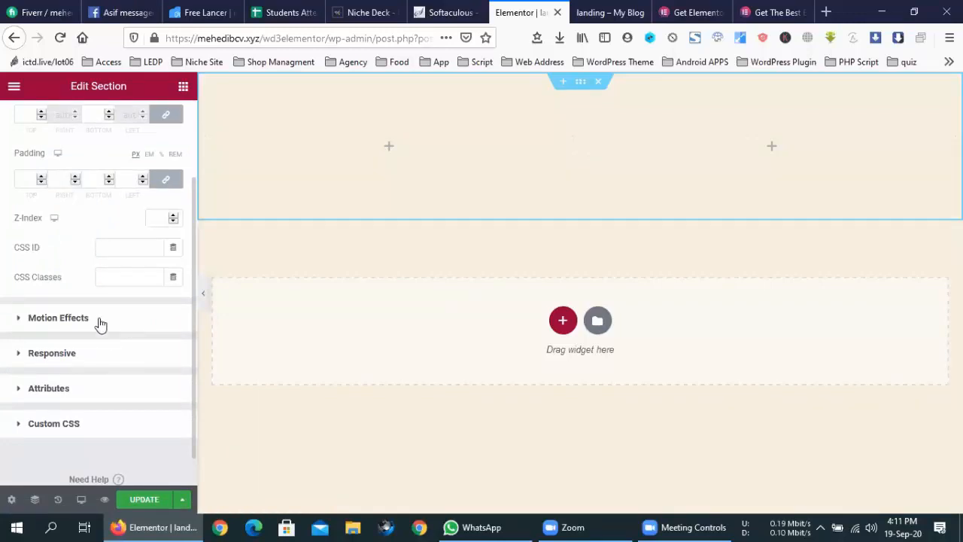
{"action": "scroll", "coordinate": [105, 391], "scroll_direction": "up", "scroll_amount": 3}
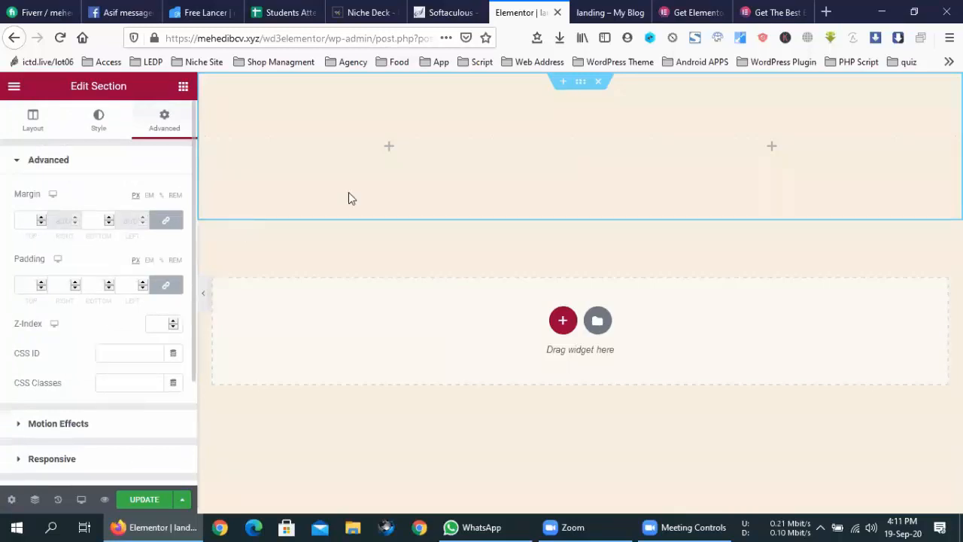
{"action": "left_click", "coordinate": [30, 120]}
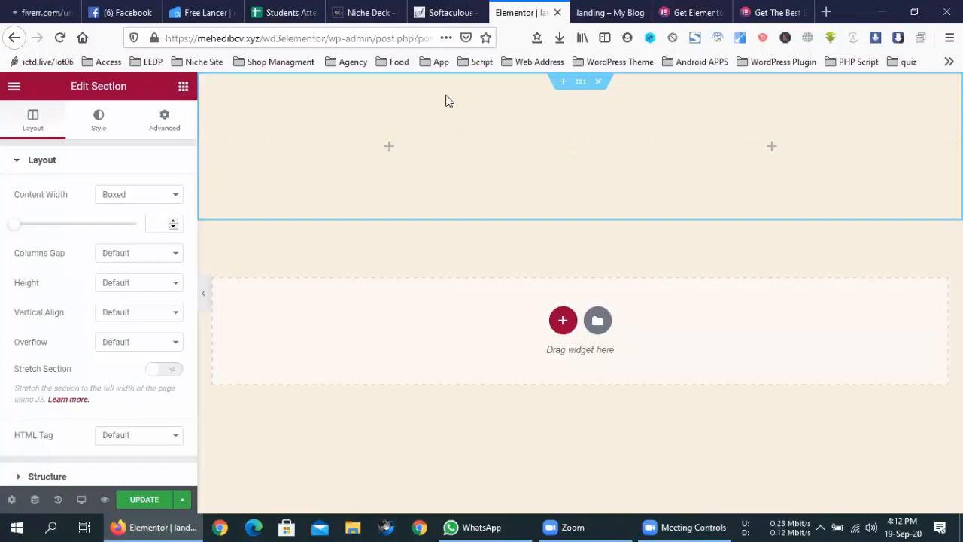
- Widen the two-column section's boxed content width
{"action": "right_click", "coordinate": [508, 99]}
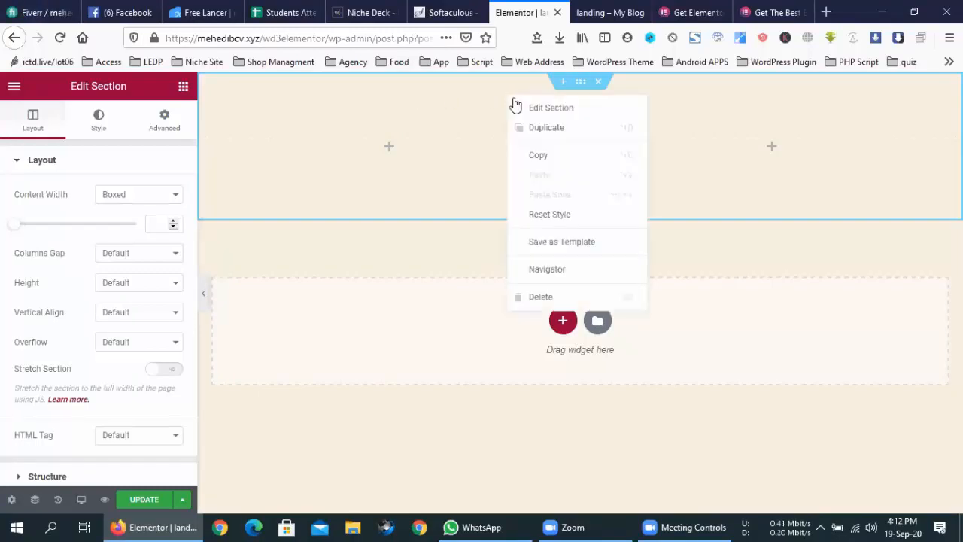
{"action": "left_click", "coordinate": [534, 112]}
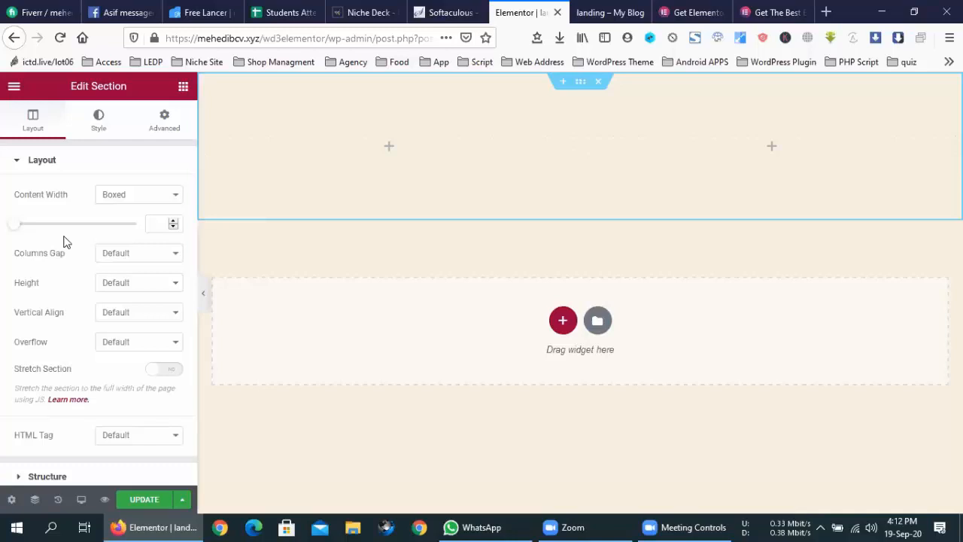
{"action": "left_click_drag", "start_coordinate": [17, 227], "coordinate": [151, 226]}
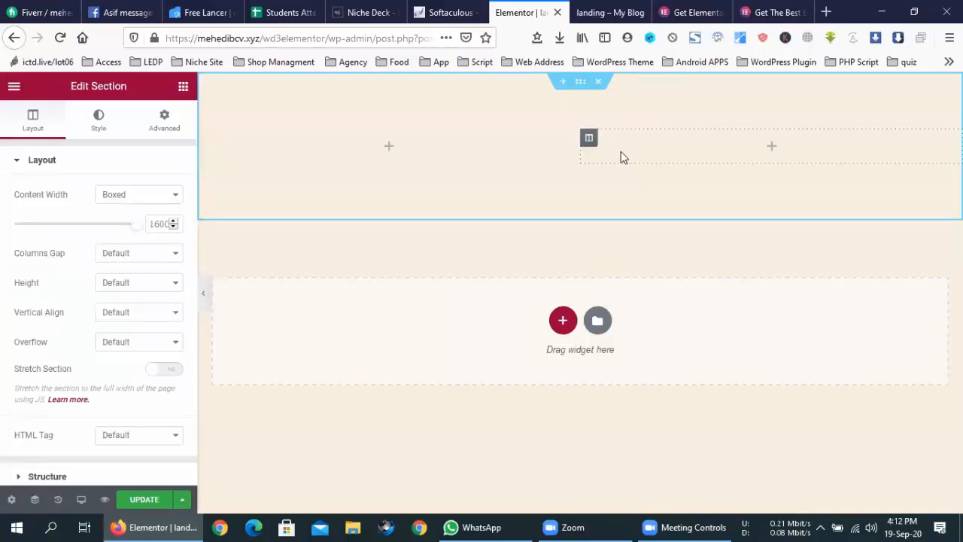
- Try No, Narrow and Extended column gaps, ending back on Default
{"action": "left_click", "coordinate": [130, 254]}
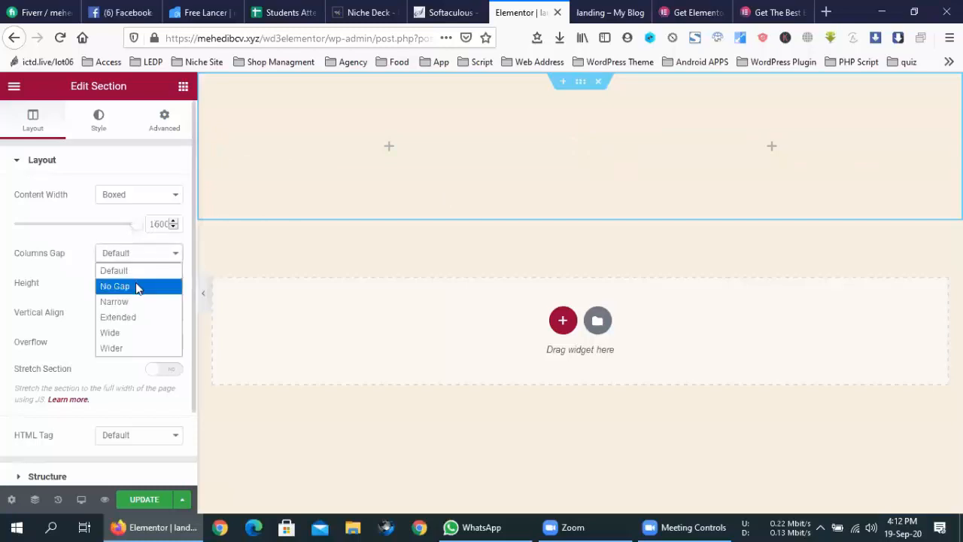
{"action": "left_click", "coordinate": [136, 286]}
{"action": "left_click", "coordinate": [144, 254]}
{"action": "left_click", "coordinate": [144, 270]}
{"action": "left_click", "coordinate": [147, 264]}
{"action": "left_click", "coordinate": [155, 301]}
{"action": "left_click", "coordinate": [146, 262]}
{"action": "left_click", "coordinate": [151, 321]}
{"action": "left_click", "coordinate": [150, 260]}
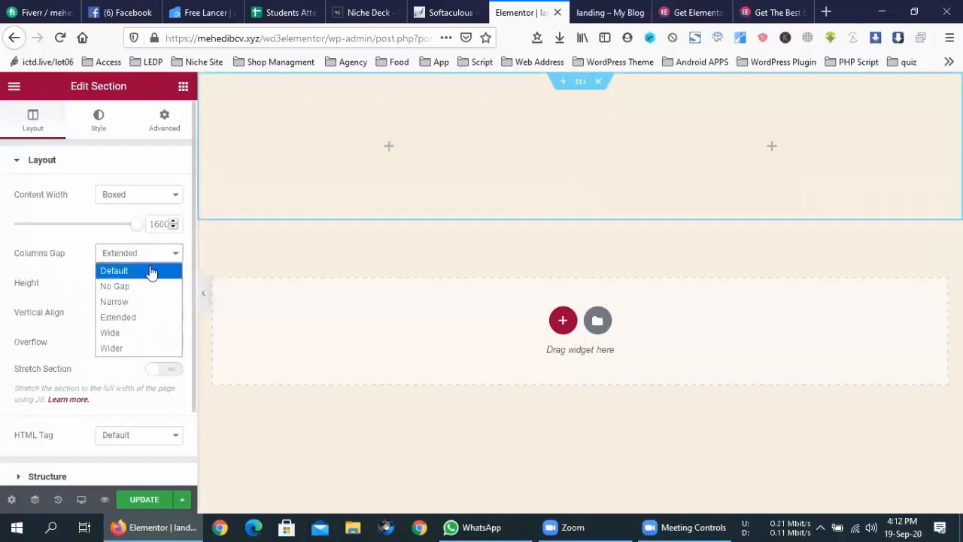
{"action": "left_click", "coordinate": [151, 271]}
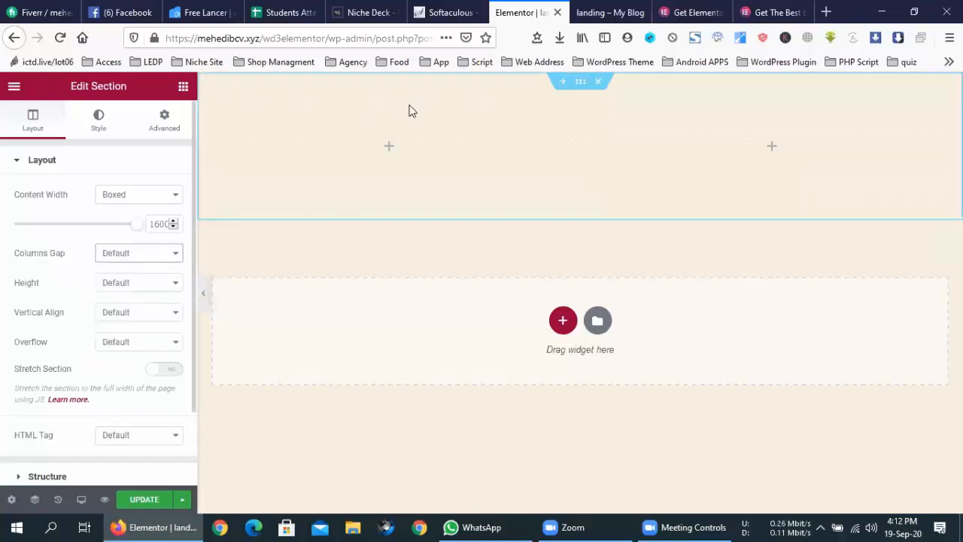
- Insert a new single-column section above the two-column section
{"action": "left_click", "coordinate": [564, 82]}
{"action": "left_click", "coordinate": [557, 136]}
{"action": "left_click", "coordinate": [377, 180]}
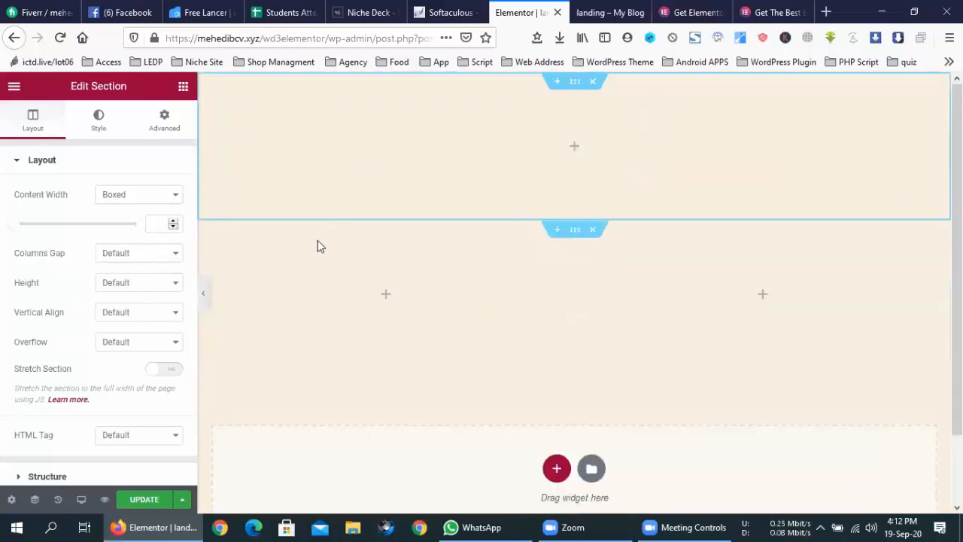
- Try No, Narrow and Wide column gaps on the section
{"action": "left_click", "coordinate": [126, 254]}
{"action": "left_click", "coordinate": [129, 286]}
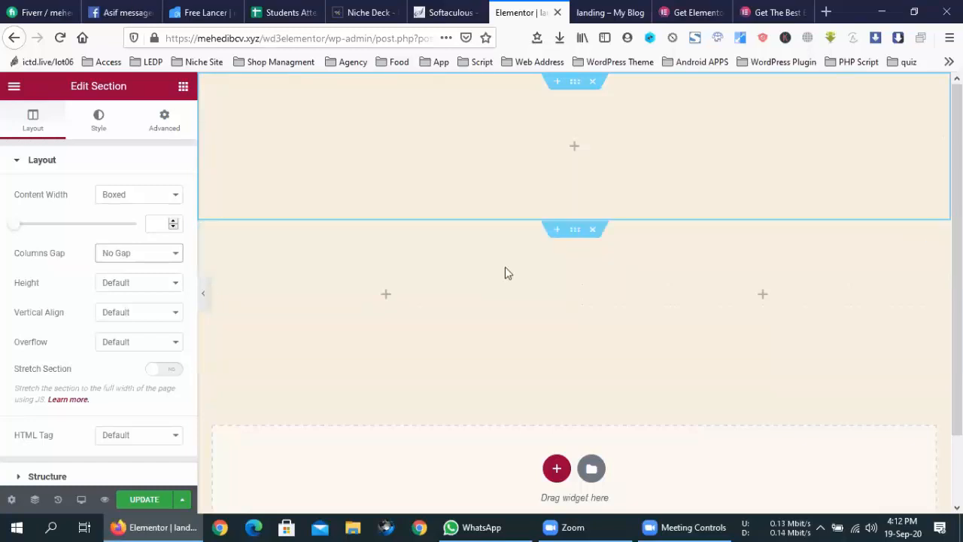
{"action": "left_click", "coordinate": [107, 254]}
{"action": "left_click", "coordinate": [130, 305]}
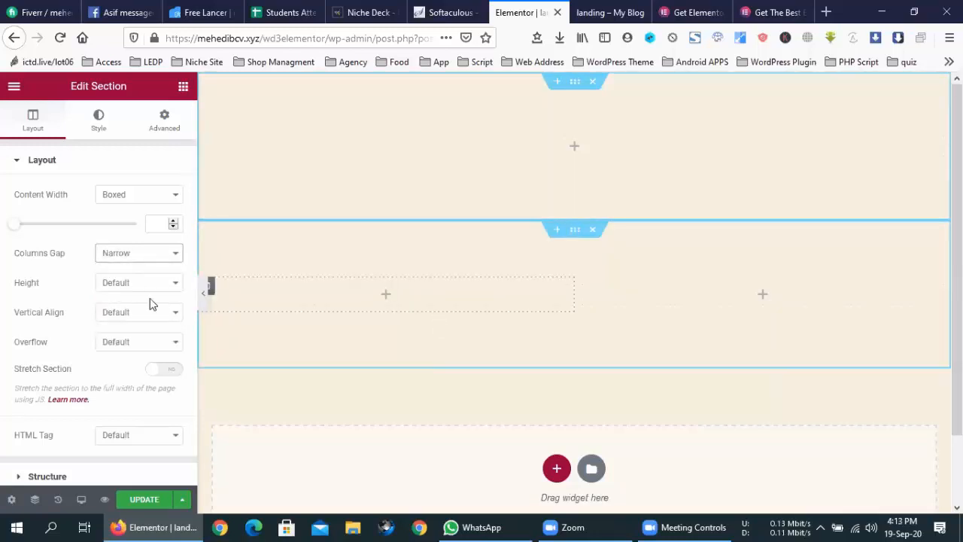
{"action": "left_click", "coordinate": [148, 258]}
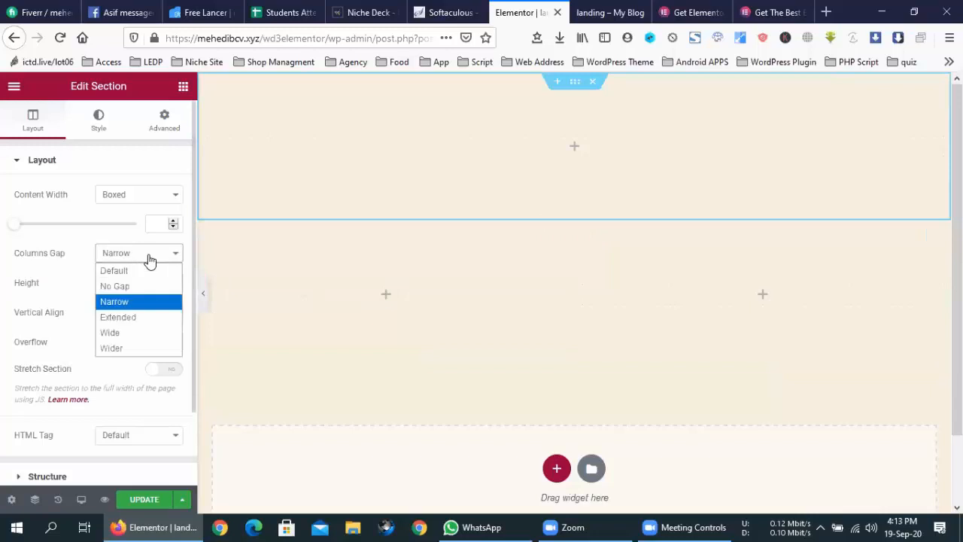
{"action": "left_click", "coordinate": [140, 333]}
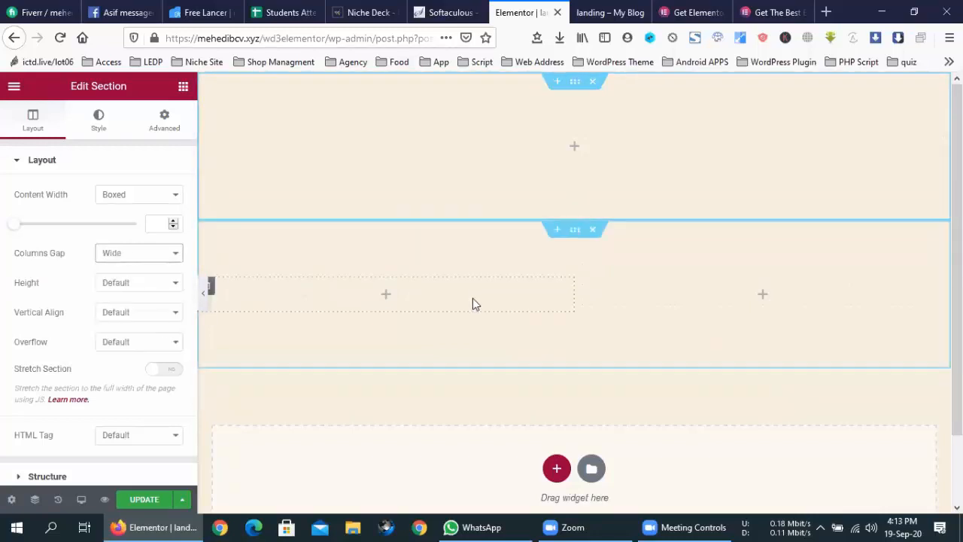
- Toggle Stretch Section on and off, reset the gap to Default, and keep HTML tag Default
{"action": "left_click", "coordinate": [175, 370]}
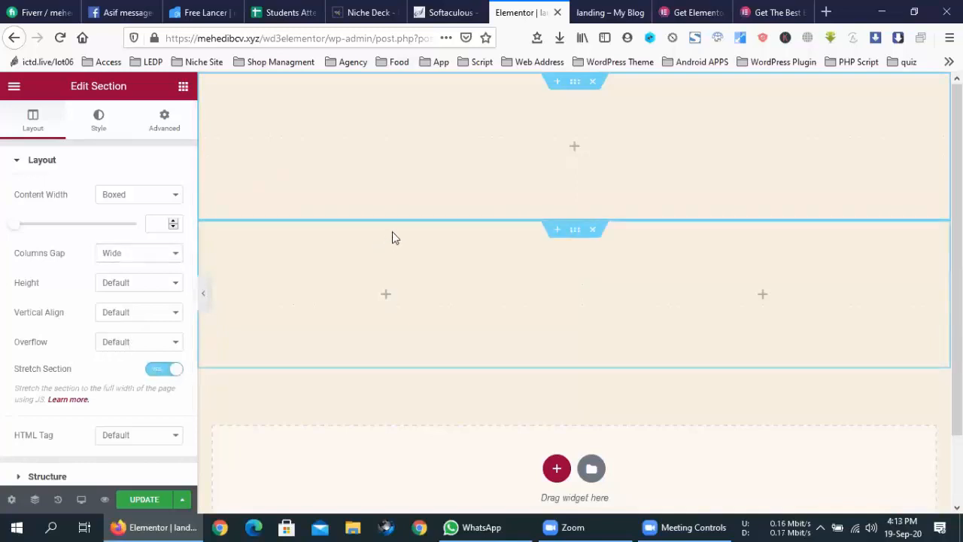
{"action": "left_click", "coordinate": [167, 371]}
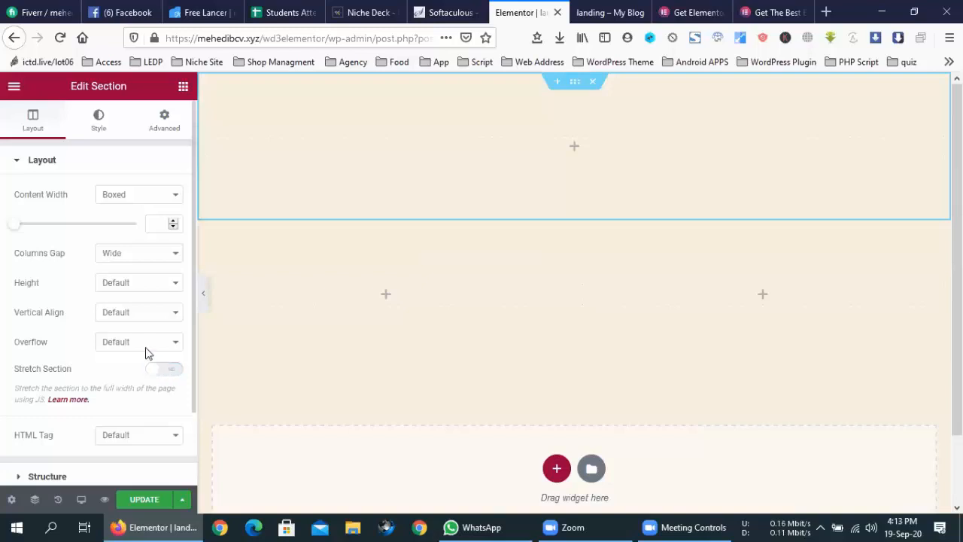
{"action": "left_click", "coordinate": [137, 256]}
{"action": "left_click", "coordinate": [129, 271]}
{"action": "scroll", "coordinate": [144, 329], "scroll_direction": "down", "scroll_amount": 2}
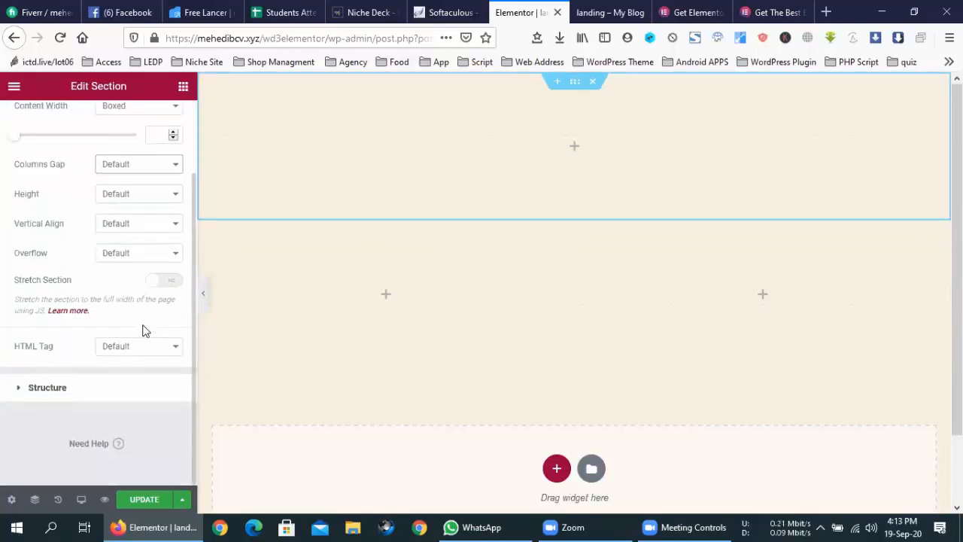
{"action": "scroll", "coordinate": [145, 330], "scroll_direction": "up", "scroll_amount": 2}
{"action": "left_click", "coordinate": [154, 437]}
{"action": "left_click", "coordinate": [154, 437]}
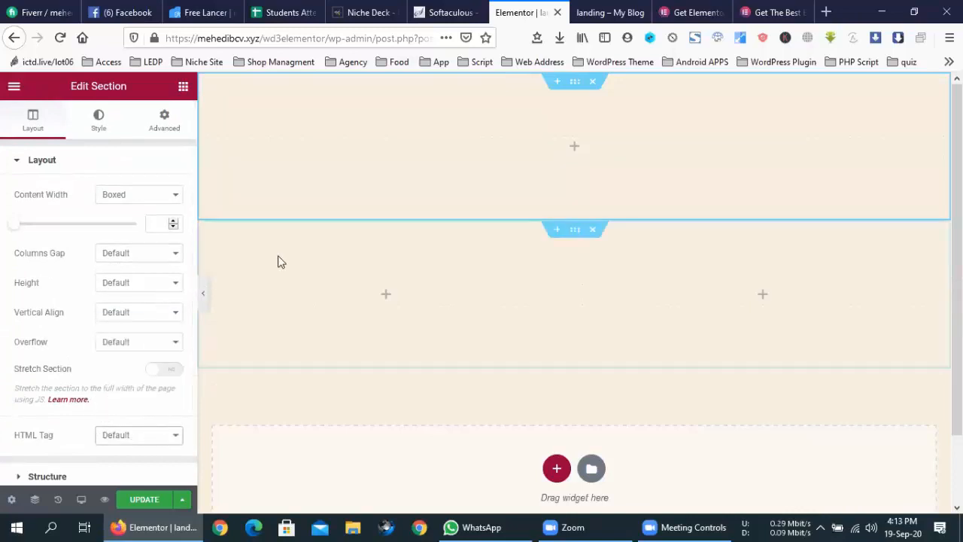
- Delete the extra single-column section and open the two-column section's Style settings
{"action": "left_click", "coordinate": [593, 84]}
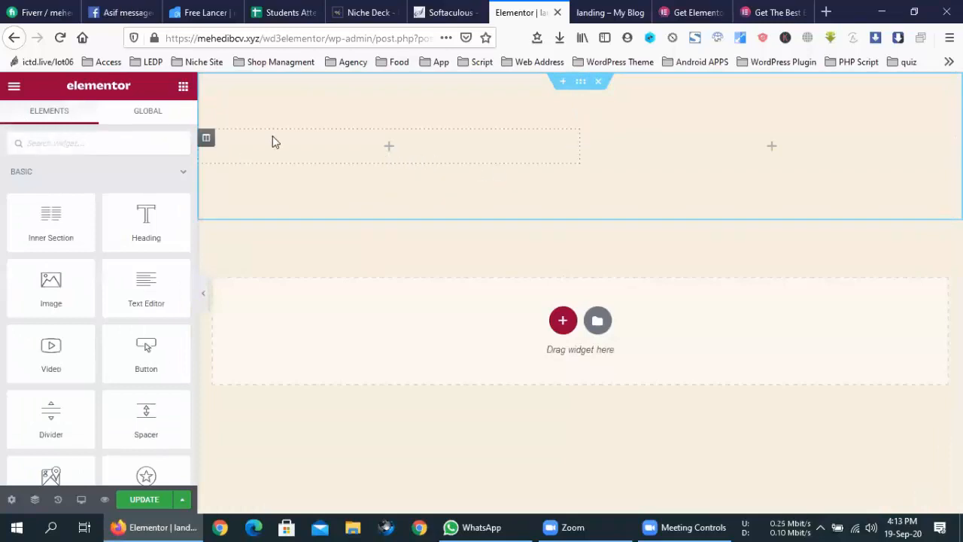
{"action": "right_click", "coordinate": [366, 103]}
{"action": "left_click", "coordinate": [412, 114]}
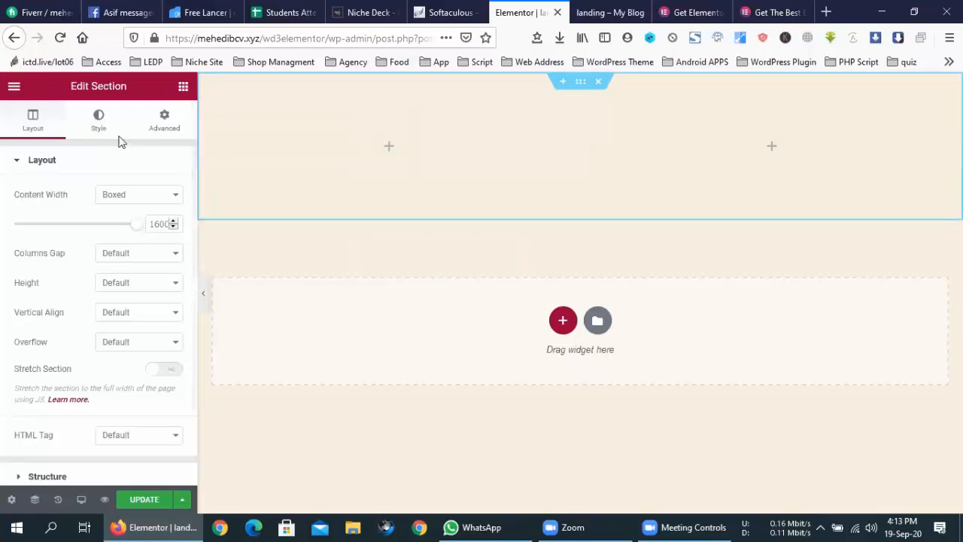
{"action": "left_click", "coordinate": [90, 131]}
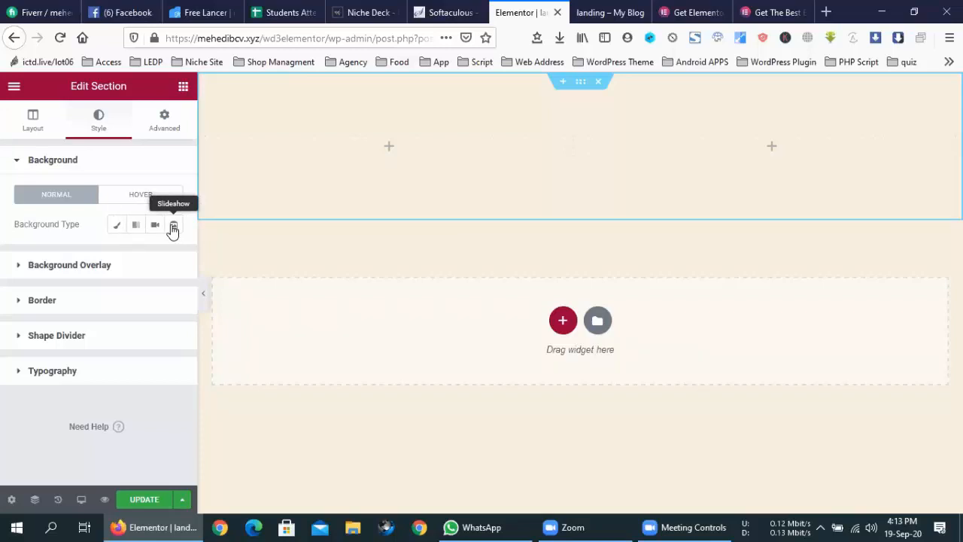
- Choose a Classic background and upload the Capture image as the section background
{"action": "left_click", "coordinate": [118, 225]}
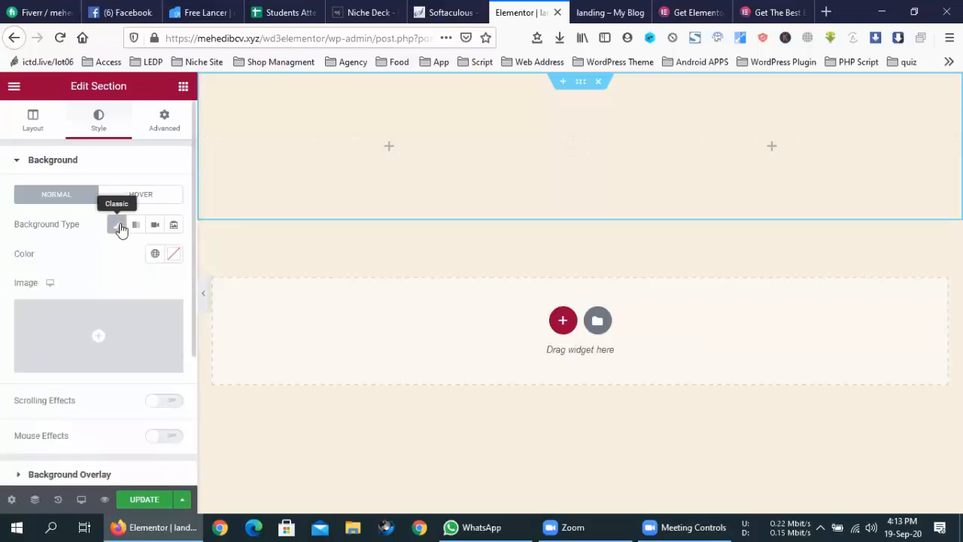
{"action": "left_click", "coordinate": [136, 324]}
{"action": "left_click", "coordinate": [361, 349]}
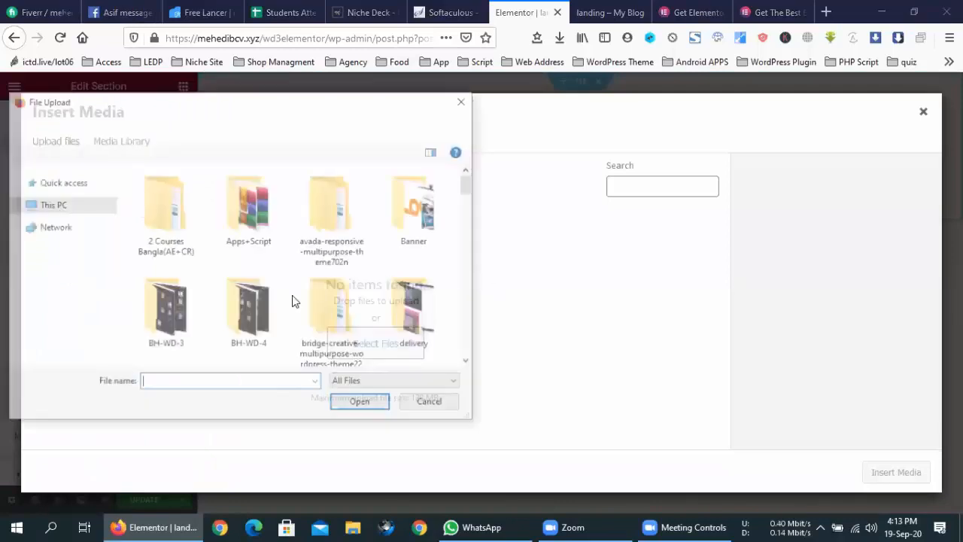
{"action": "scroll", "coordinate": [295, 300], "scroll_direction": "down", "scroll_amount": 5}
{"action": "scroll", "coordinate": [295, 300], "scroll_direction": "down", "scroll_amount": 10}
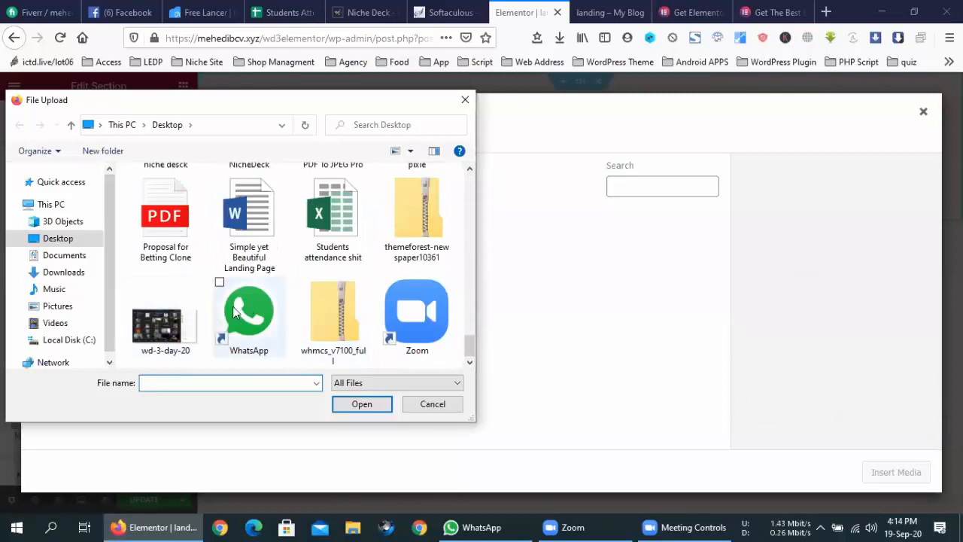
{"action": "scroll", "coordinate": [241, 305], "scroll_direction": "up", "scroll_amount": 5}
{"action": "scroll", "coordinate": [238, 304], "scroll_direction": "up", "scroll_amount": 6}
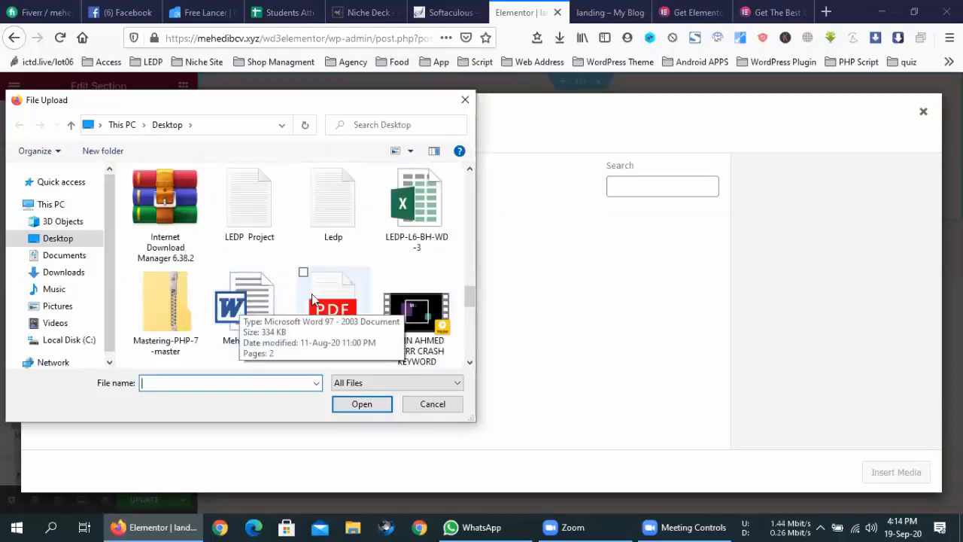
{"action": "scroll", "coordinate": [312, 294], "scroll_direction": "up", "scroll_amount": 1}
{"action": "double_click", "coordinate": [262, 224]}
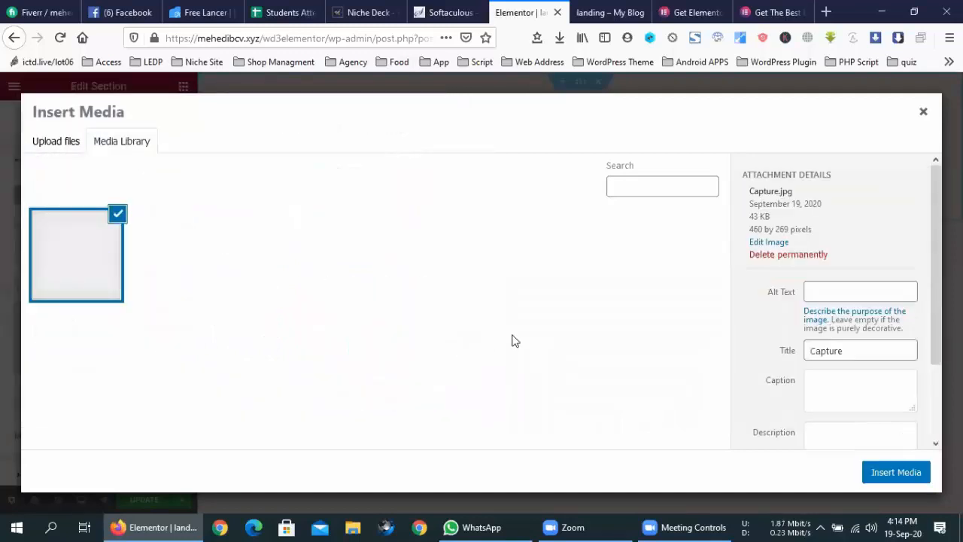
{"action": "left_click", "coordinate": [877, 476]}
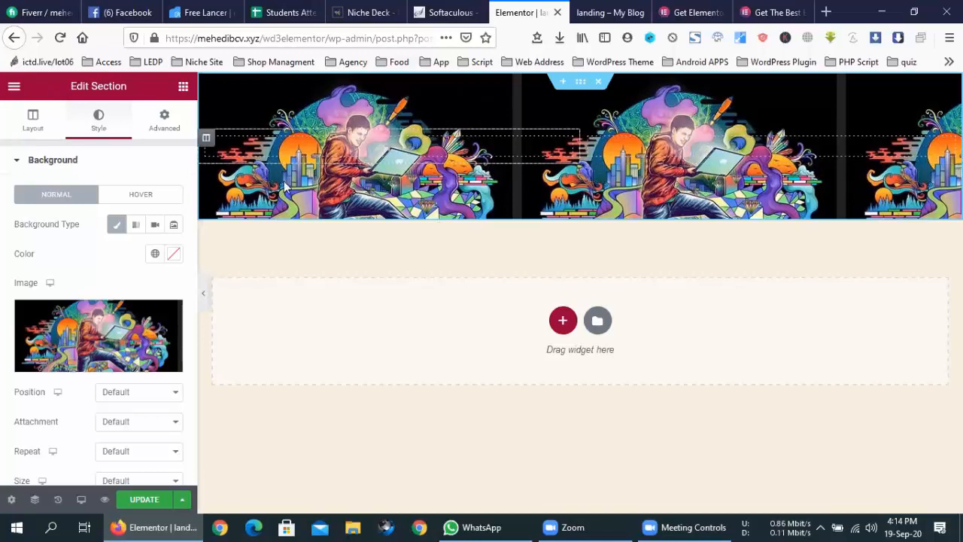
- Try the Repeat, Repeat-x and Repeat-y options, settling on No-repeat for the background
{"action": "scroll", "coordinate": [87, 264], "scroll_direction": "down", "scroll_amount": 3}
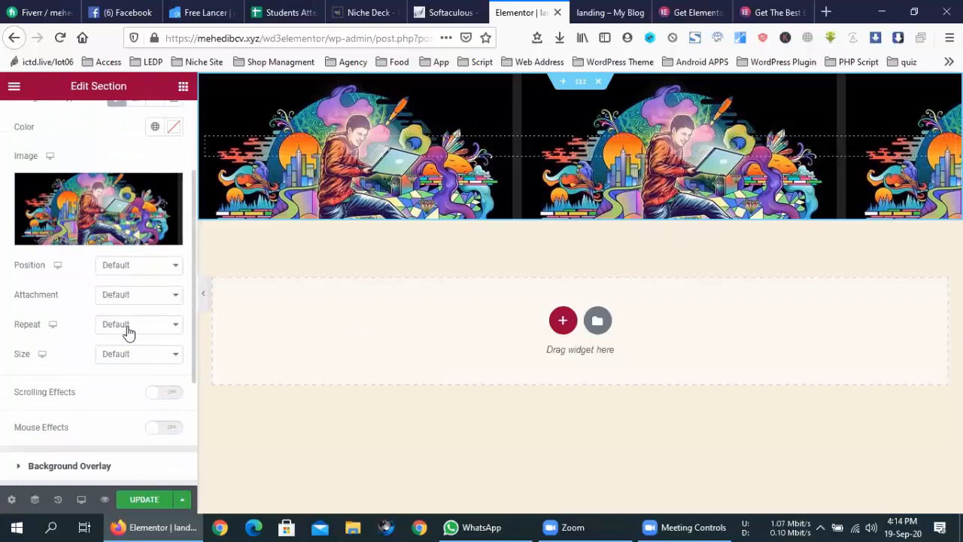
{"action": "left_click", "coordinate": [128, 329]}
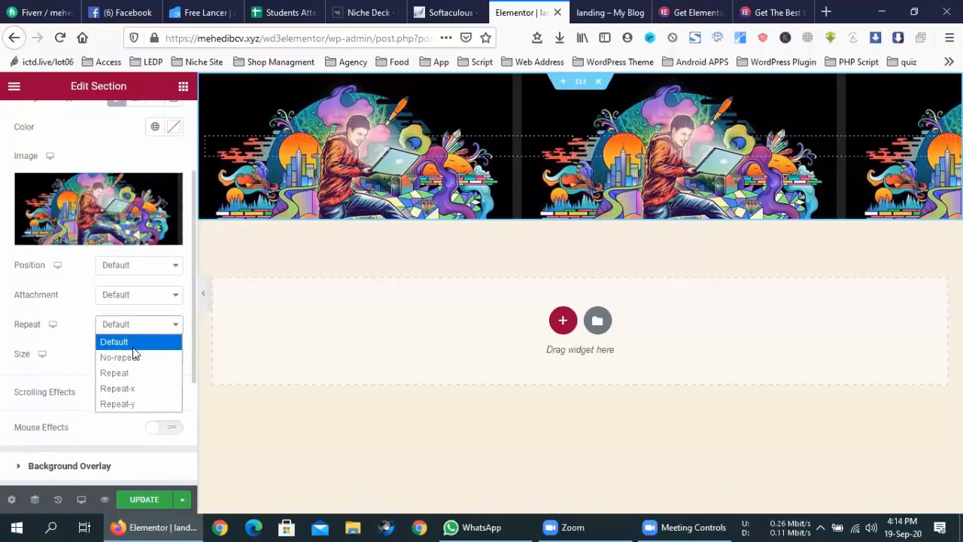
{"action": "left_click", "coordinate": [132, 355]}
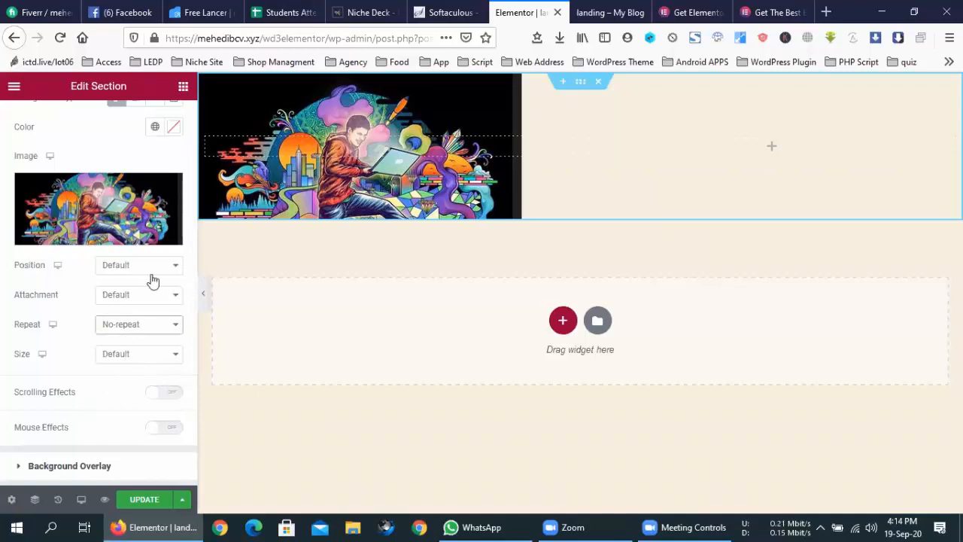
{"action": "left_click", "coordinate": [126, 328]}
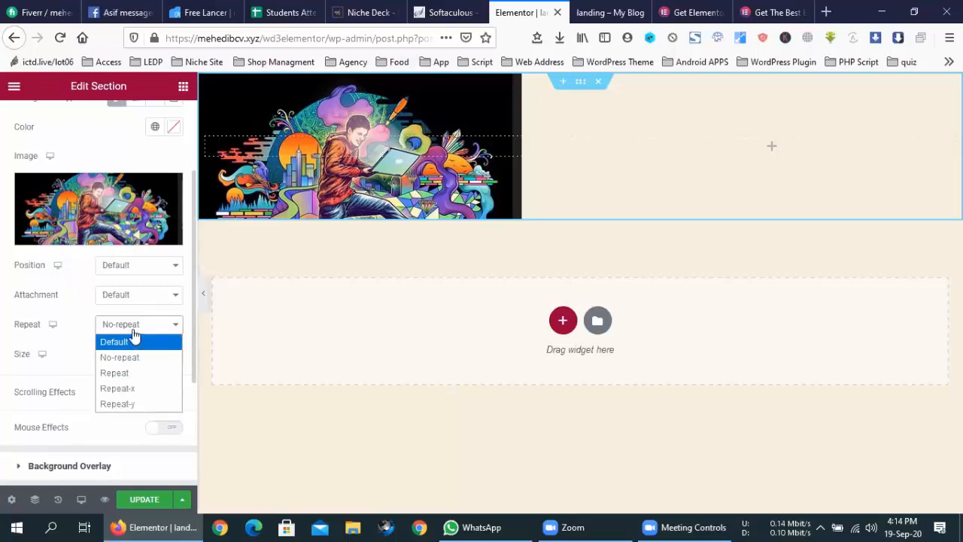
{"action": "left_click", "coordinate": [135, 374]}
{"action": "left_click", "coordinate": [136, 325]}
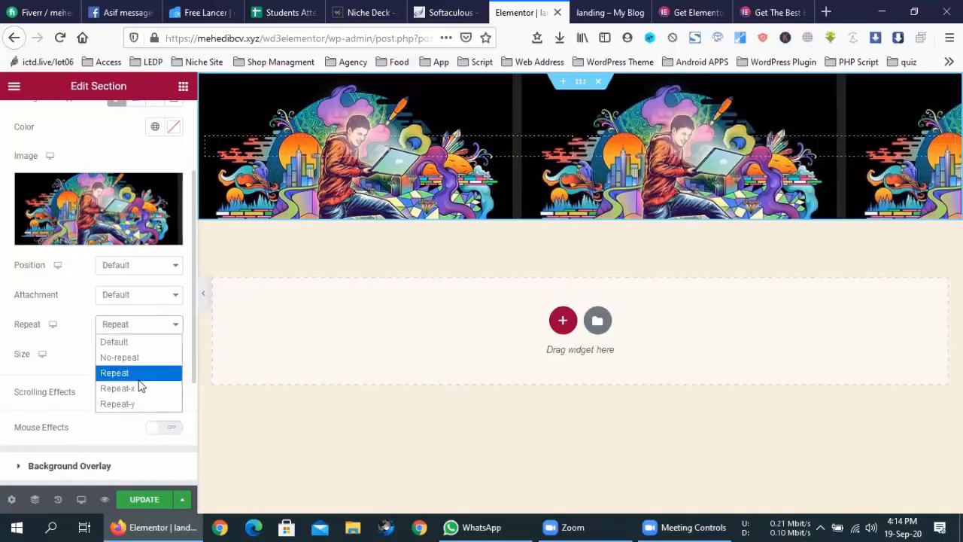
{"action": "left_click", "coordinate": [143, 386]}
{"action": "left_click", "coordinate": [139, 325]}
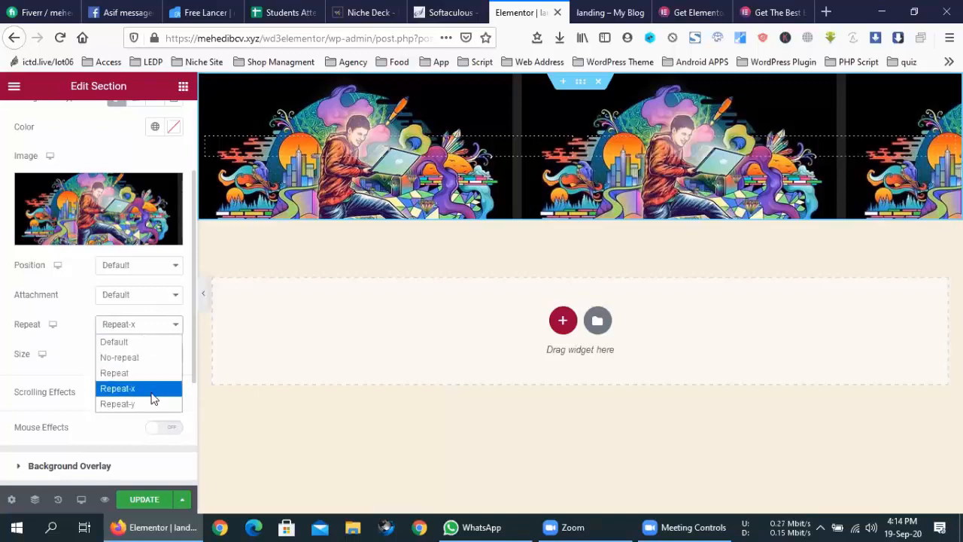
{"action": "left_click", "coordinate": [149, 401]}
{"action": "left_click", "coordinate": [150, 326]}
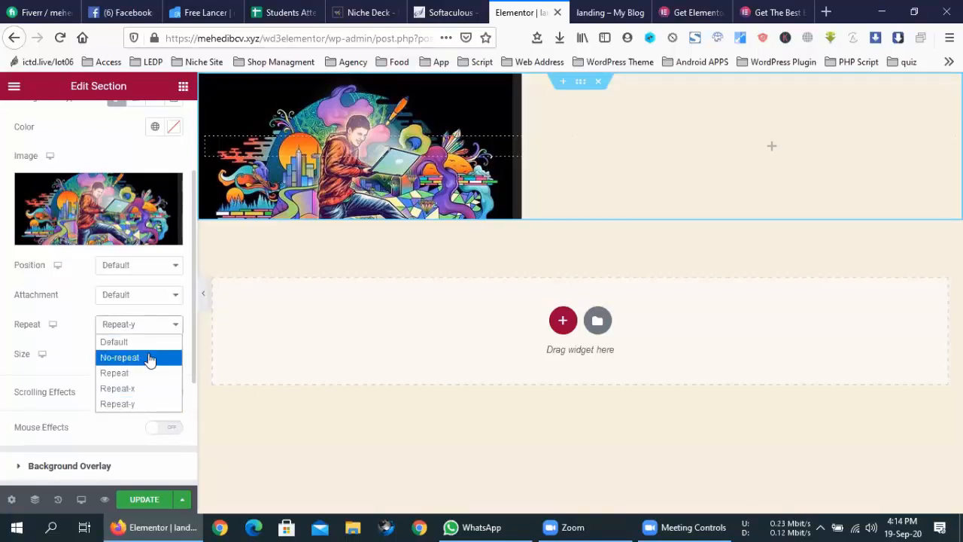
{"action": "left_click", "coordinate": [148, 357]}
- Set the background image size to Cover
{"action": "scroll", "coordinate": [65, 331], "scroll_direction": "down", "scroll_amount": 1}
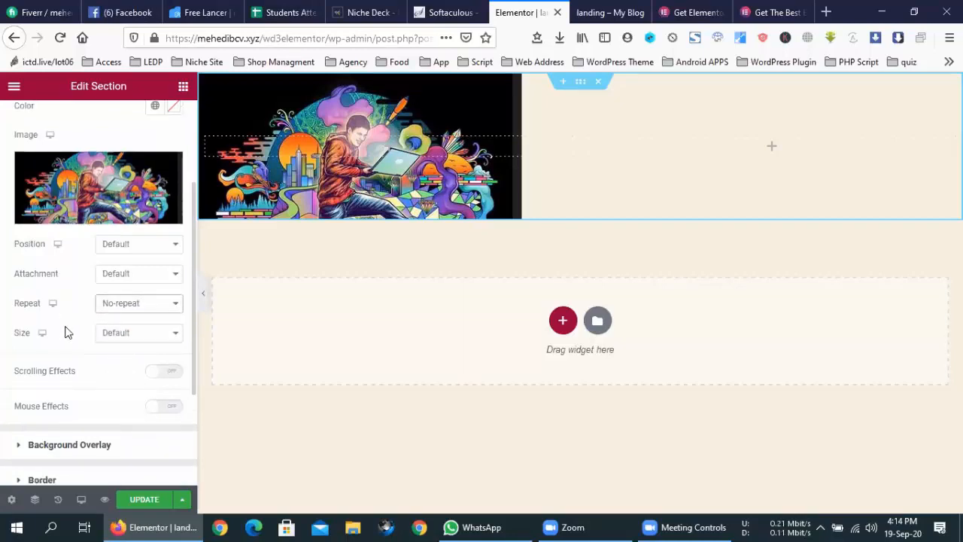
{"action": "left_click", "coordinate": [119, 333]}
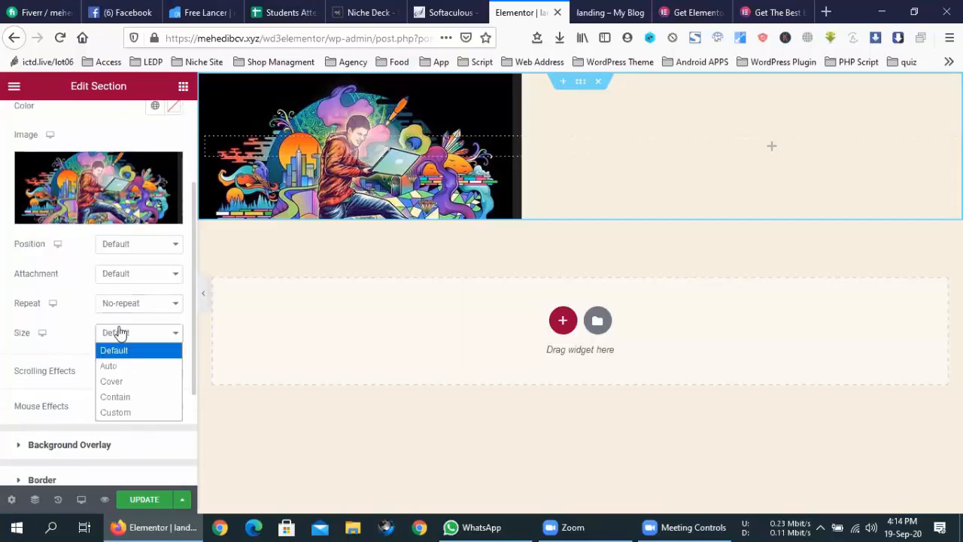
{"action": "left_click", "coordinate": [118, 381]}
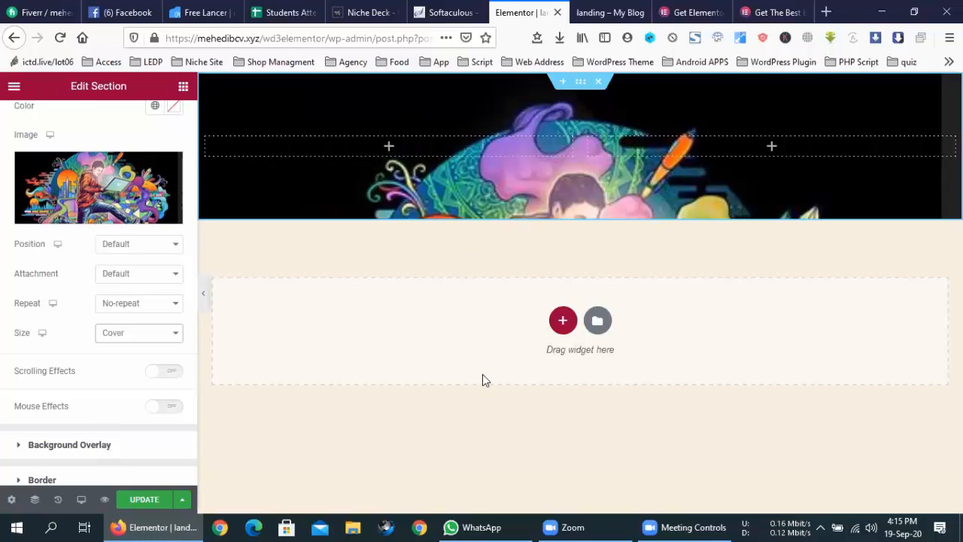
{"action": "scroll", "coordinate": [94, 260], "scroll_direction": "up", "scroll_amount": 3}
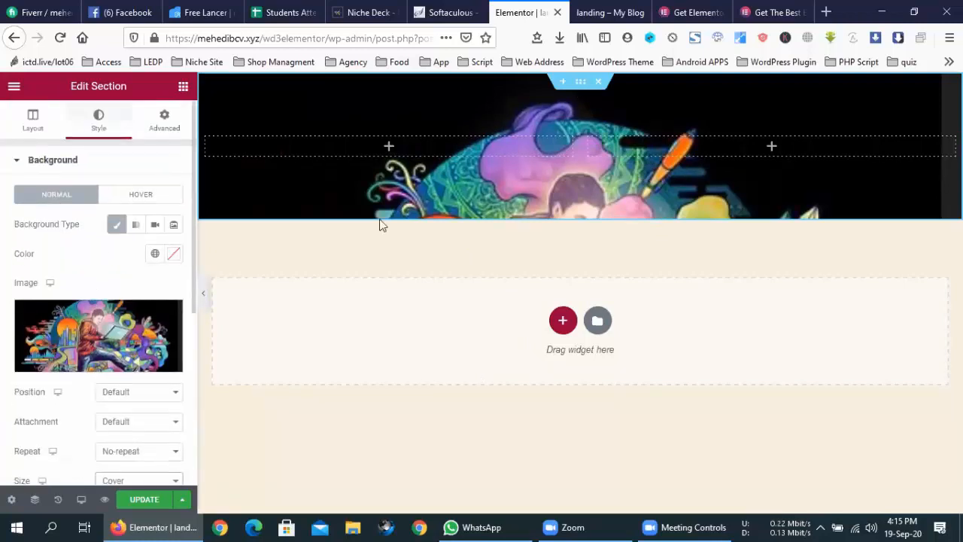
- Switch the Edit Section panel to its Advanced margin and padding settings
{"action": "left_click", "coordinate": [157, 117]}
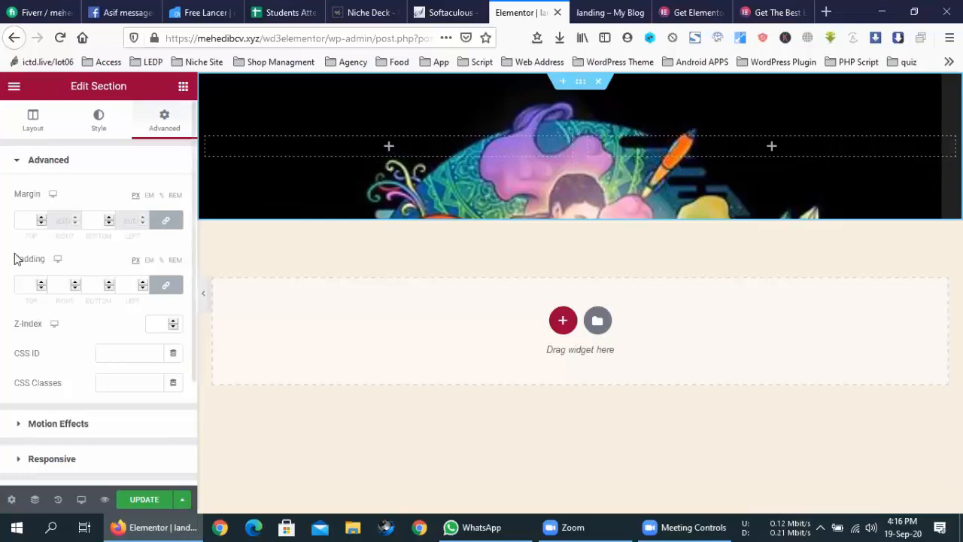
- Raise the linked padding to 200 px on all four sides
{"action": "left_click", "coordinate": [28, 284]}
{"action": "type", "text": "8"}
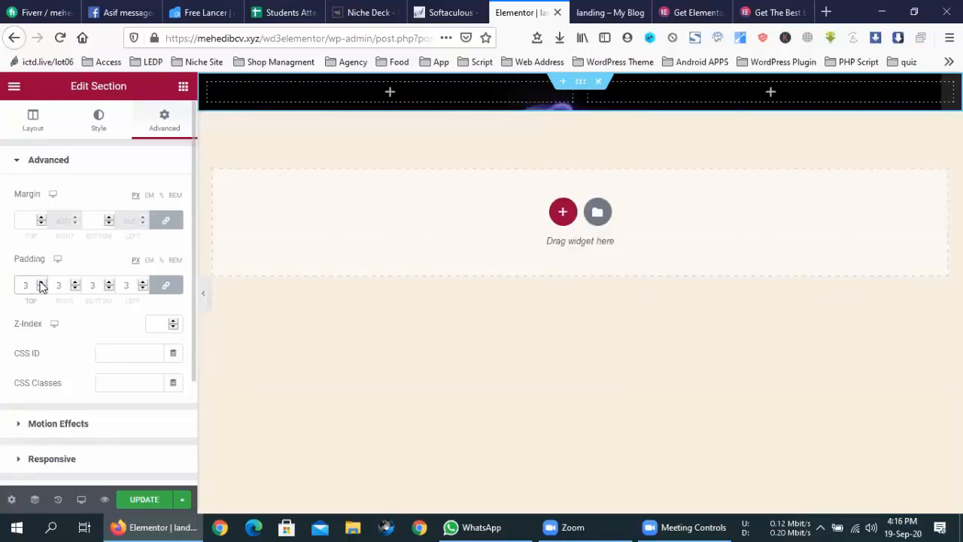
{"action": "left_click", "coordinate": [41, 282]}
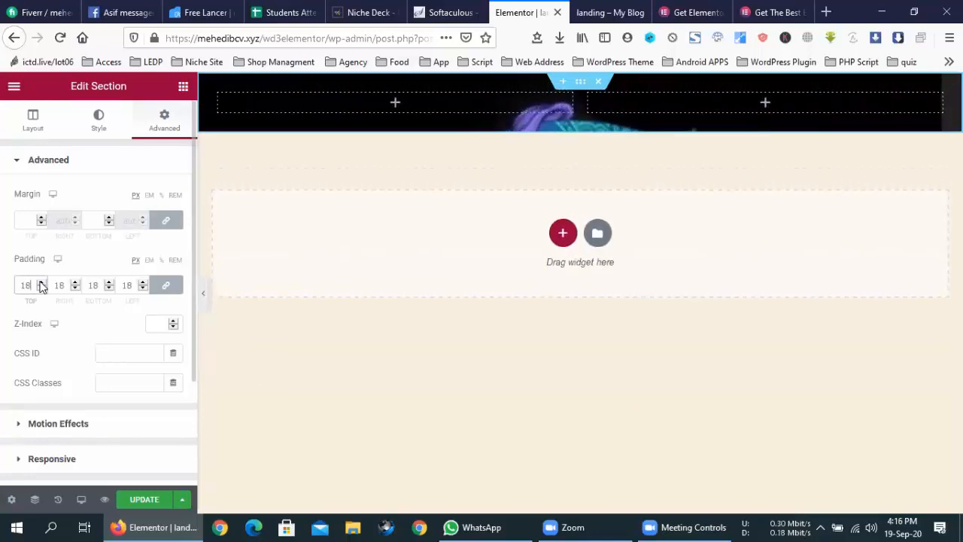
{"action": "left_click_drag", "start_coordinate": [41, 285], "coordinate": [41, 285]}
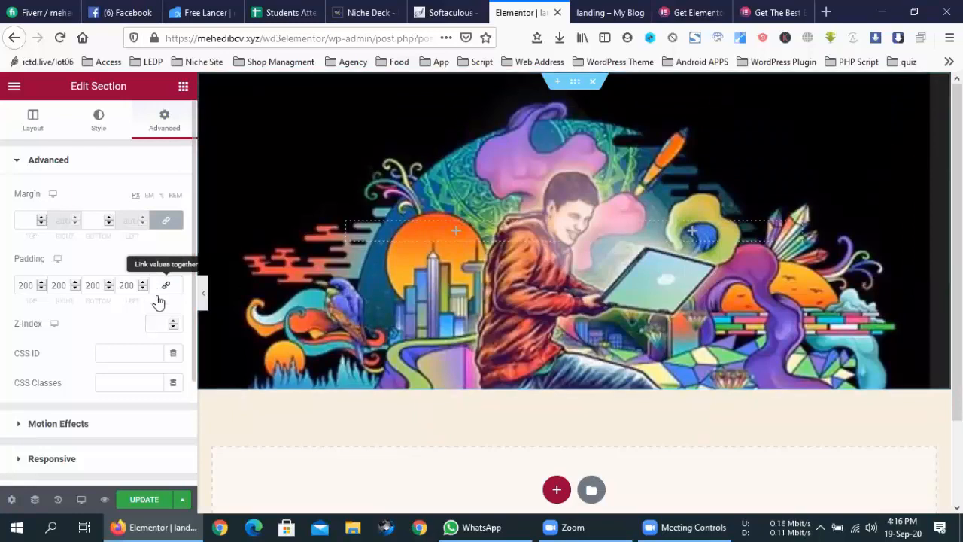
- Unlink the padding sides and nudge the top, bottom and side values upward
{"action": "left_click", "coordinate": [43, 282]}
{"action": "left_click", "coordinate": [43, 282]}
{"action": "left_click", "coordinate": [43, 283]}
{"action": "left_click", "coordinate": [43, 282]}
{"action": "left_click", "coordinate": [43, 283]}
{"action": "left_click", "coordinate": [43, 282]}
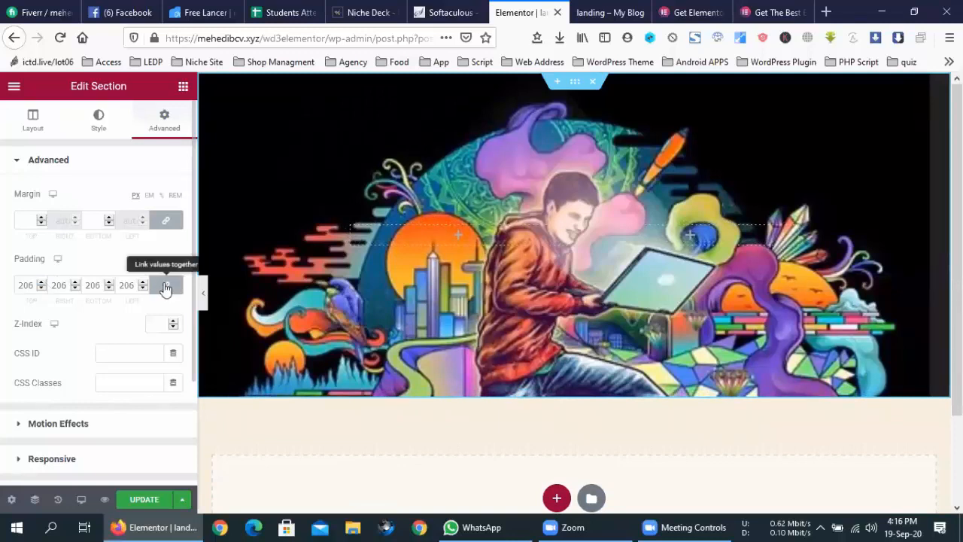
{"action": "left_click", "coordinate": [166, 286]}
{"action": "left_click", "coordinate": [43, 283]}
{"action": "left_click", "coordinate": [43, 282]}
{"action": "left_click", "coordinate": [43, 283]}
{"action": "left_click", "coordinate": [43, 282]}
{"action": "left_click", "coordinate": [43, 283]}
{"action": "left_click", "coordinate": [43, 282]}
{"action": "left_click", "coordinate": [43, 283]}
{"action": "left_click", "coordinate": [43, 282]}
{"action": "left_click", "coordinate": [43, 282]}
{"action": "left_click_drag", "start_coordinate": [43, 282], "coordinate": [43, 285]}
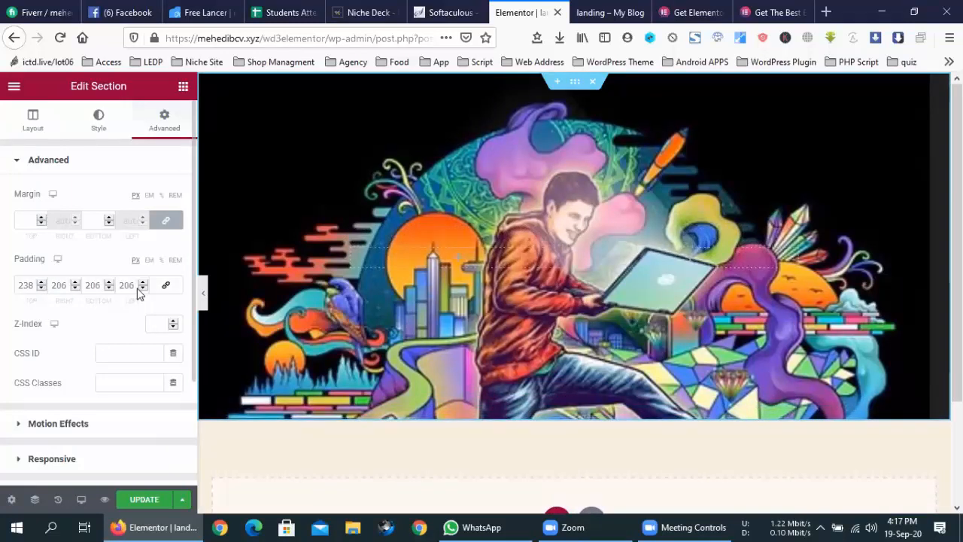
{"action": "left_click_drag", "start_coordinate": [109, 283], "coordinate": [110, 283]}
{"action": "left_click", "coordinate": [110, 283]}
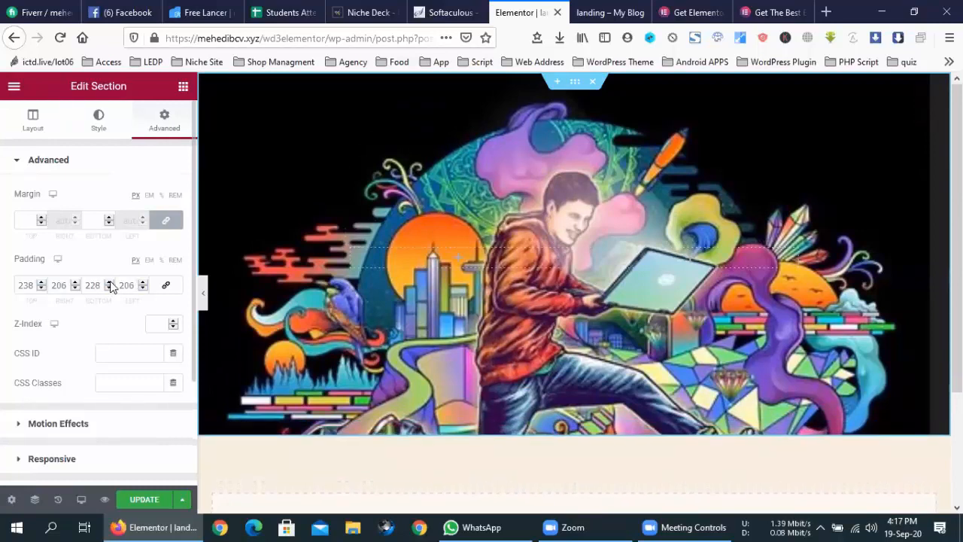
{"action": "left_click", "coordinate": [144, 283]}
{"action": "left_click", "coordinate": [144, 283]}
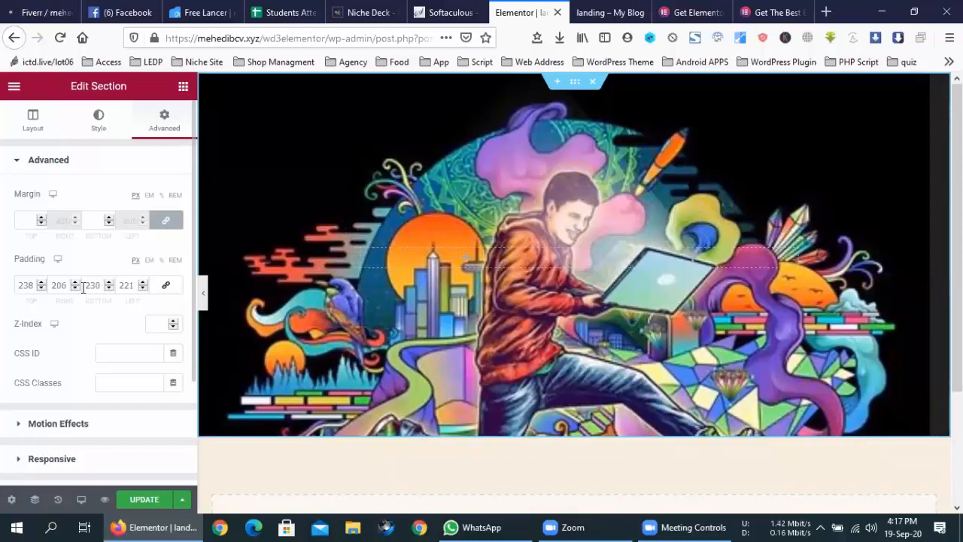
{"action": "left_click", "coordinate": [75, 283]}
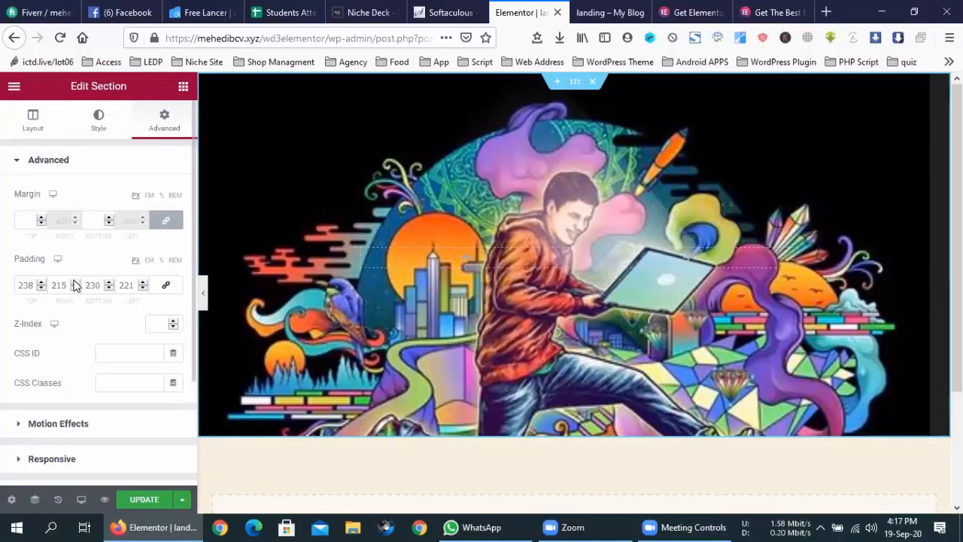
- Enter 0 for right and left padding and 500 for top and bottom
{"action": "double_click", "coordinate": [59, 285]}
{"action": "type", "text": "0"}
{"action": "double_click", "coordinate": [125, 285]}
{"action": "type", "text": "0"}
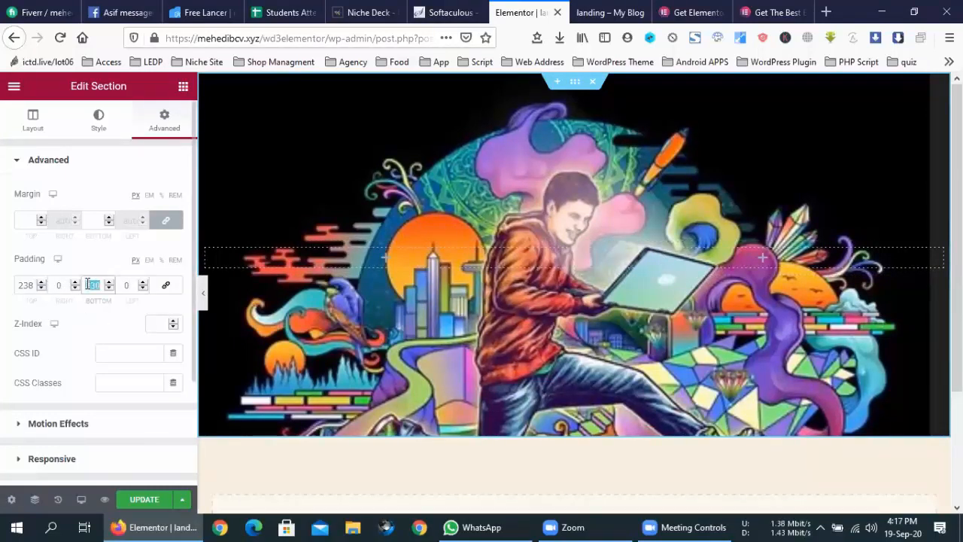
{"action": "double_click", "coordinate": [27, 286]}
{"action": "type", "text": "500"}
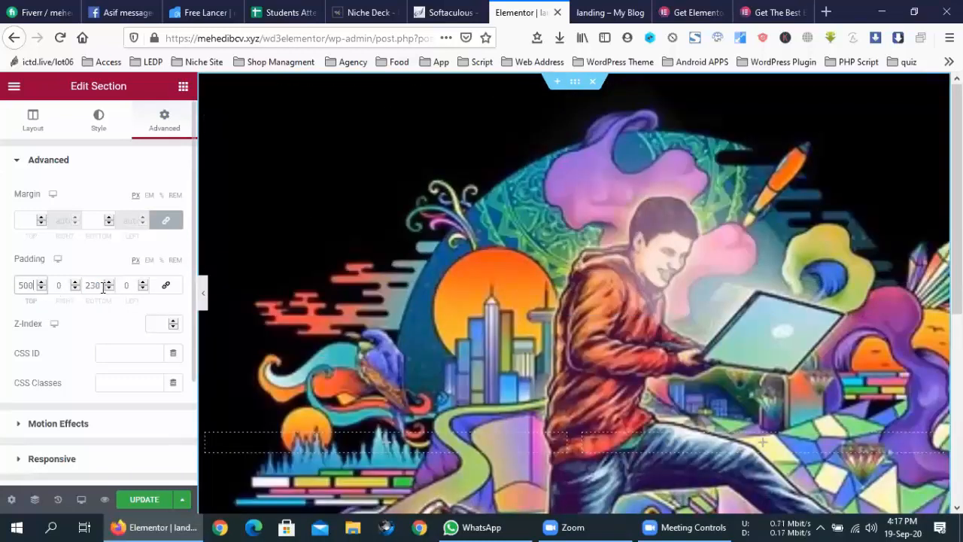
{"action": "double_click", "coordinate": [104, 287]}
{"action": "type", "text": "500"}
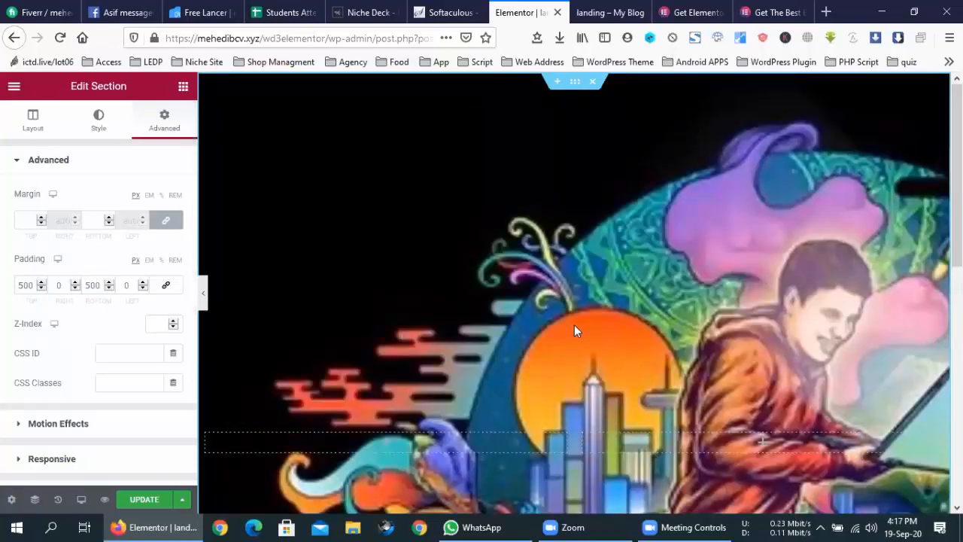
{"action": "scroll", "coordinate": [574, 325], "scroll_direction": "down", "scroll_amount": 5}
{"action": "scroll", "coordinate": [575, 325], "scroll_direction": "up", "scroll_amount": 5}
{"action": "left_click", "coordinate": [204, 295]}
{"action": "scroll", "coordinate": [660, 362], "scroll_direction": "down", "scroll_amount": 5}
{"action": "scroll", "coordinate": [660, 362], "scroll_direction": "up", "scroll_amount": 5}
{"action": "scroll", "coordinate": [661, 362], "scroll_direction": "down", "scroll_amount": 3}
{"action": "scroll", "coordinate": [660, 359], "scroll_direction": "down", "scroll_amount": 2}
{"action": "scroll", "coordinate": [660, 359], "scroll_direction": "up", "scroll_amount": 4}
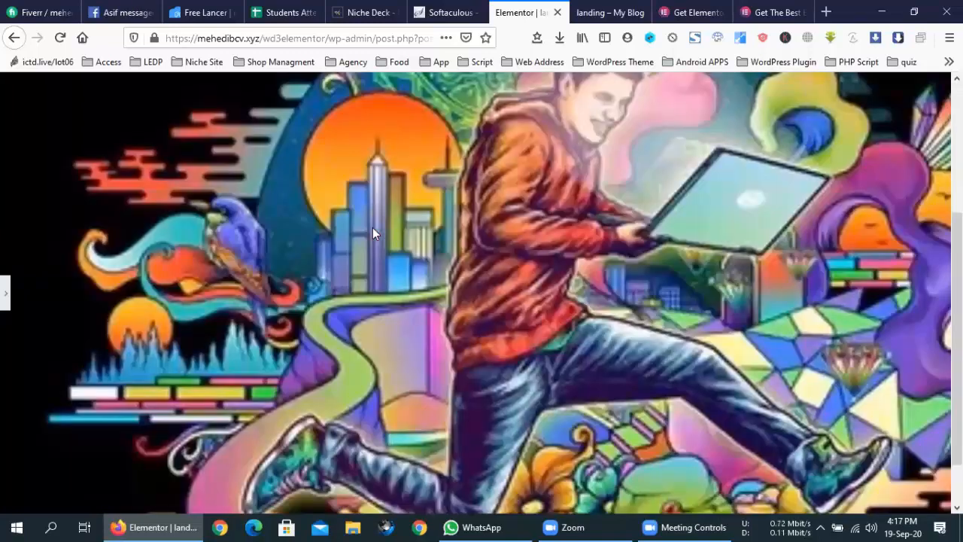
{"action": "scroll", "coordinate": [368, 248], "scroll_direction": "down", "scroll_amount": 3}
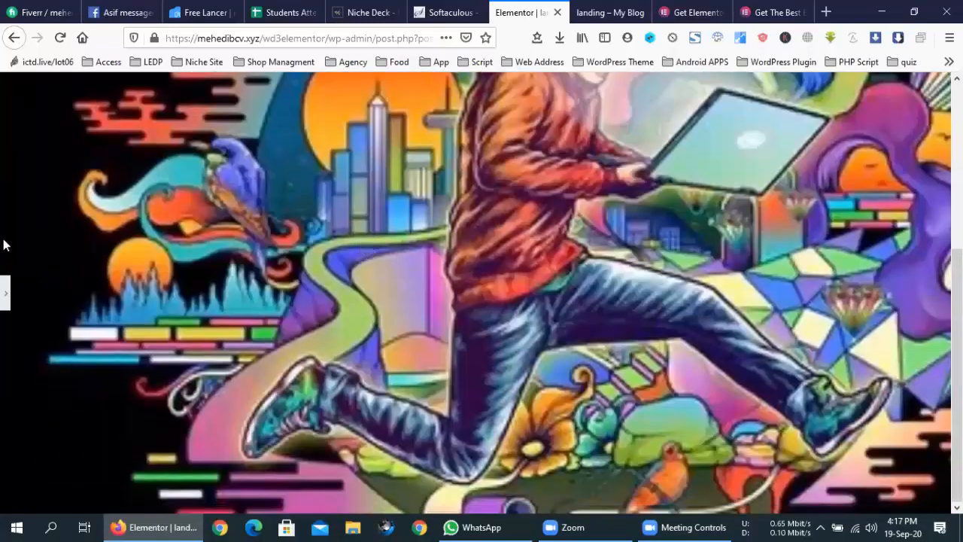
{"action": "scroll", "coordinate": [550, 279], "scroll_direction": "up", "scroll_amount": 3}
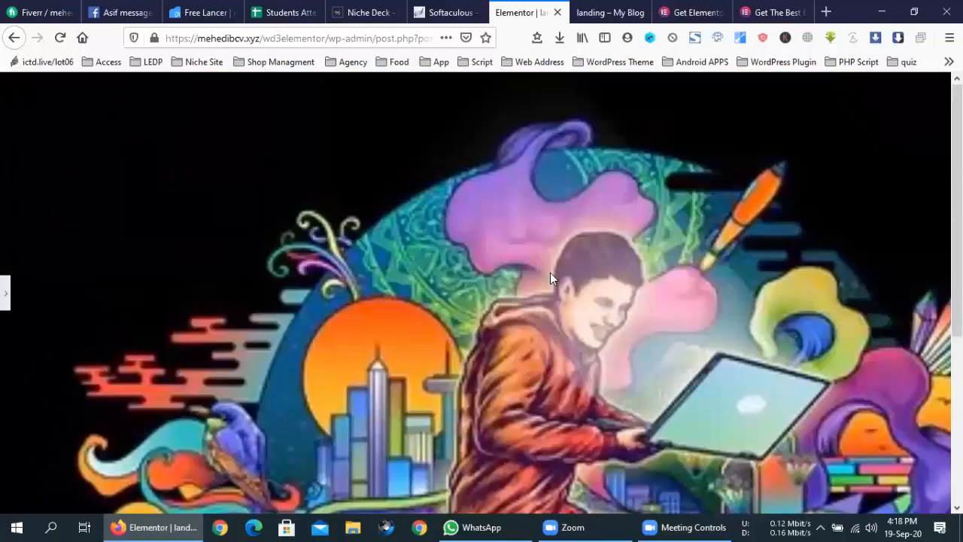
{"action": "left_click", "coordinate": [4, 301]}
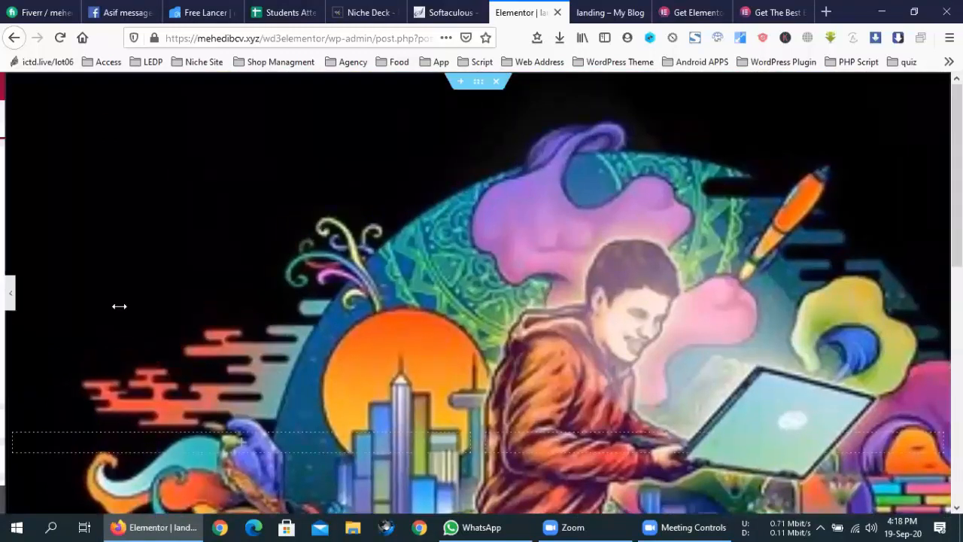
- Change the top and bottom padding from 500 to 250
{"action": "left_click_drag", "start_coordinate": [30, 286], "coordinate": [7, 286]}
{"action": "type", "text": "250"}
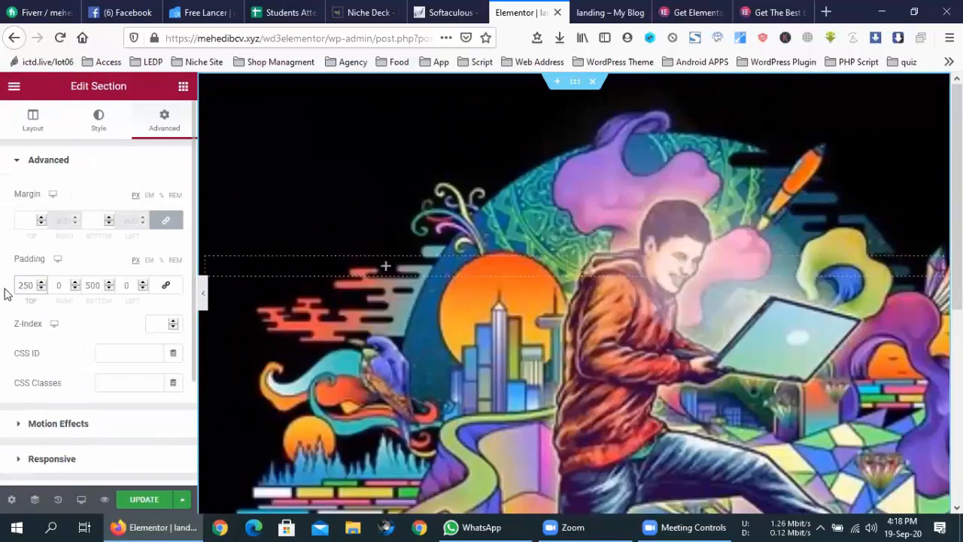
{"action": "double_click", "coordinate": [91, 283]}
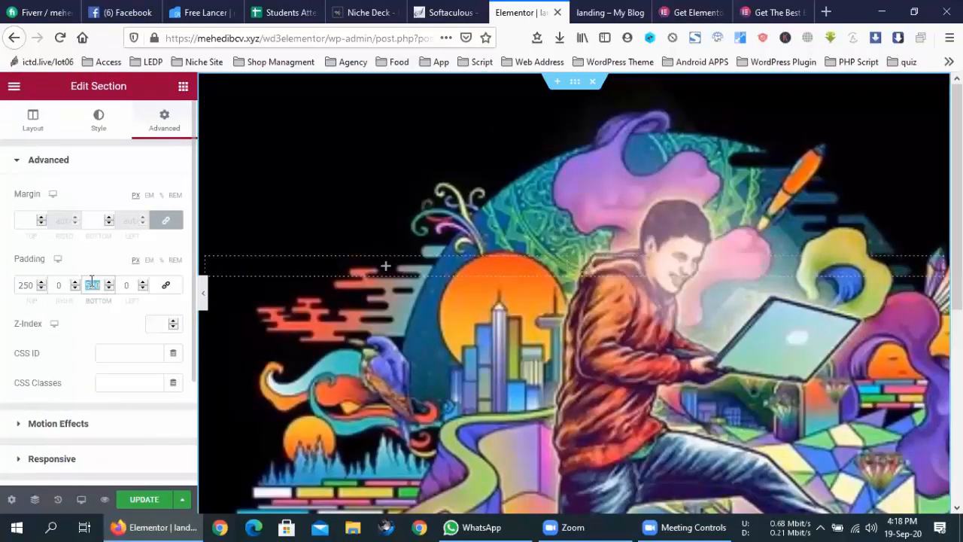
{"action": "type", "text": "250"}
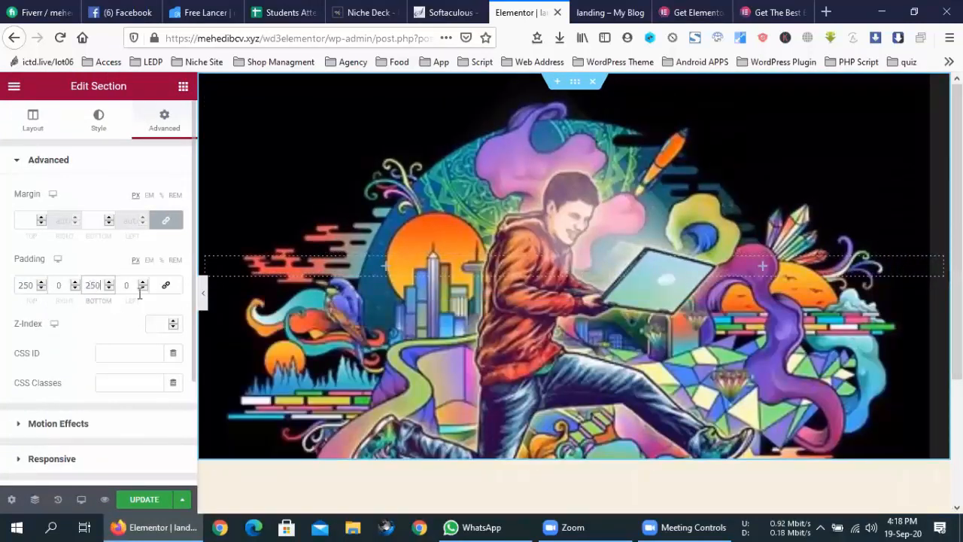
- Preview the hero at full width, then minimise the browser to the desktop
{"action": "left_click", "coordinate": [201, 297]}
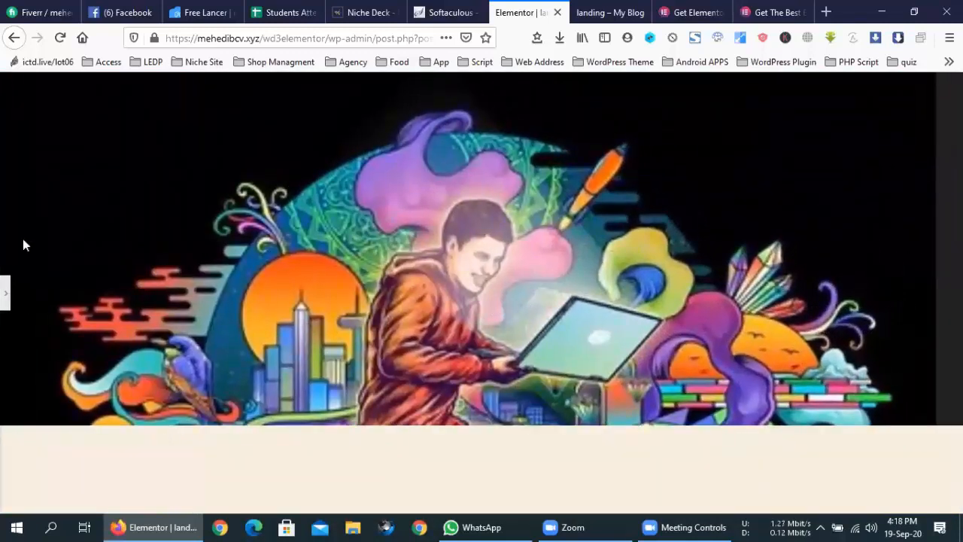
{"action": "left_click", "coordinate": [6, 290]}
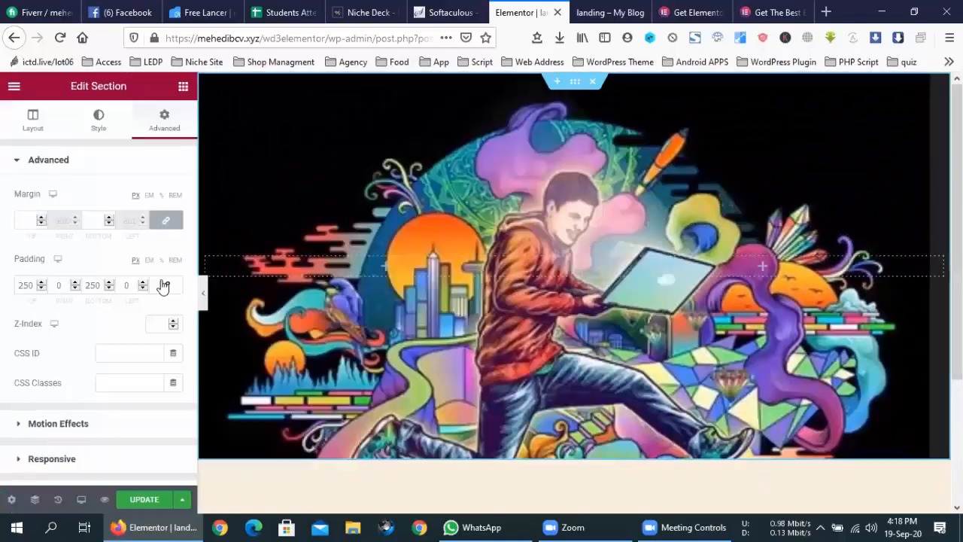
{"action": "left_click", "coordinate": [622, 239]}
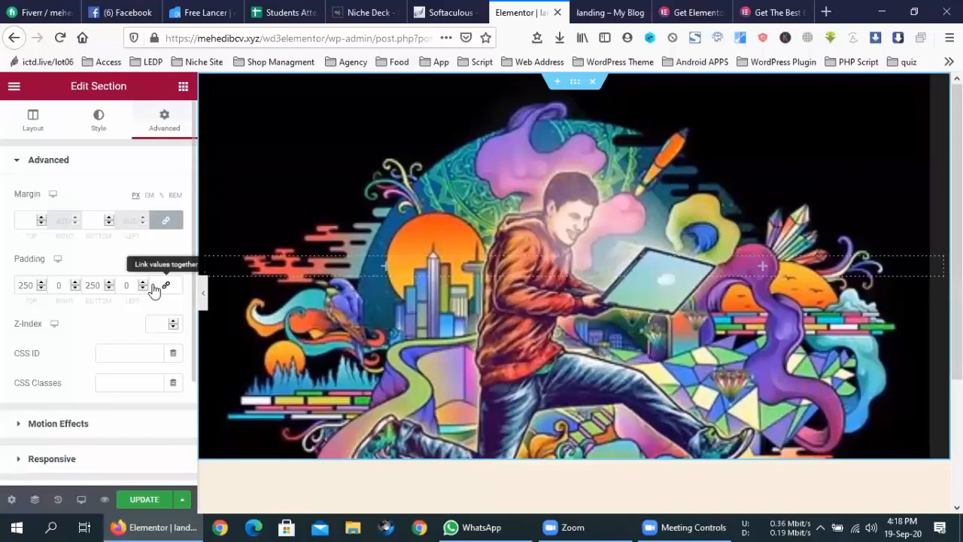
{"action": "left_click", "coordinate": [203, 293]}
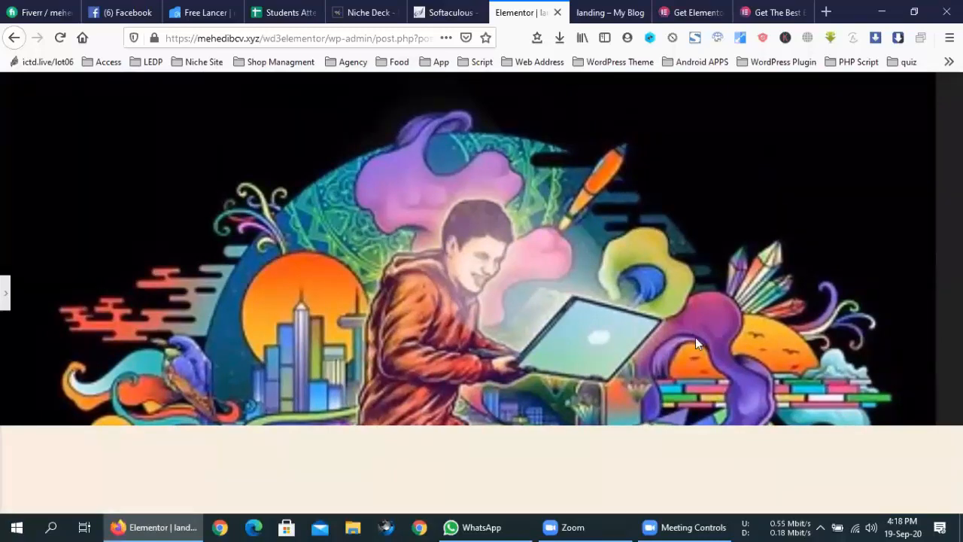
{"action": "key", "text": "super+d"}
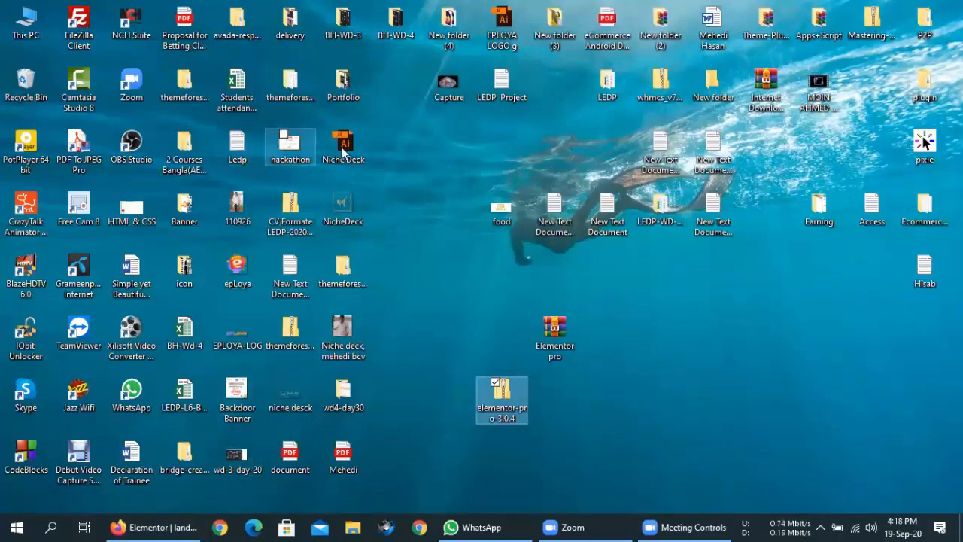
- Open Capture.JPG in Picasa Photo Viewer, zoom and pan to inspect it, then close it
{"action": "left_click", "coordinate": [451, 95]}
{"action": "double_click", "coordinate": [451, 95]}
{"action": "scroll", "coordinate": [521, 264], "scroll_direction": "up", "scroll_amount": 3}
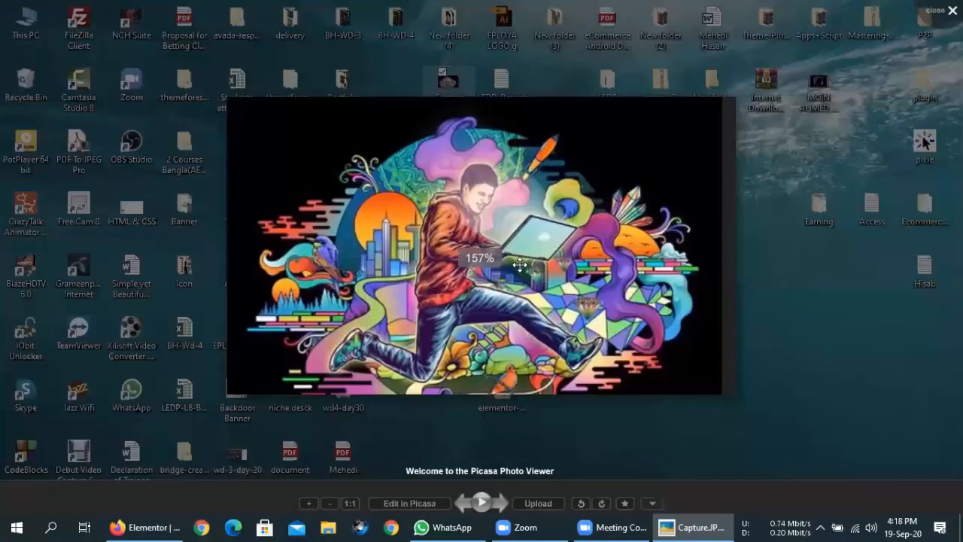
{"action": "scroll", "coordinate": [520, 264], "scroll_direction": "up", "scroll_amount": 5}
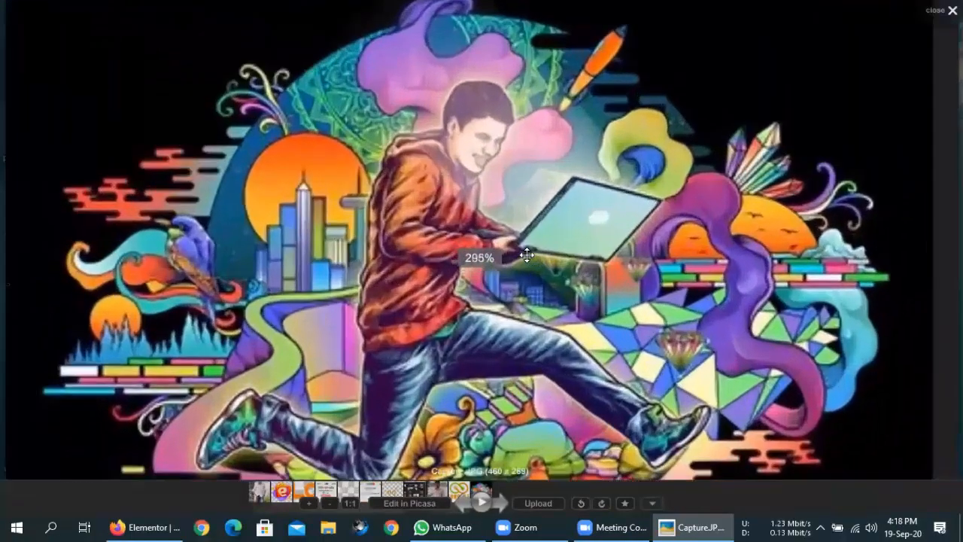
{"action": "scroll", "coordinate": [527, 256], "scroll_direction": "up", "scroll_amount": 2}
{"action": "left_click_drag", "start_coordinate": [607, 170], "coordinate": [610, 232]}
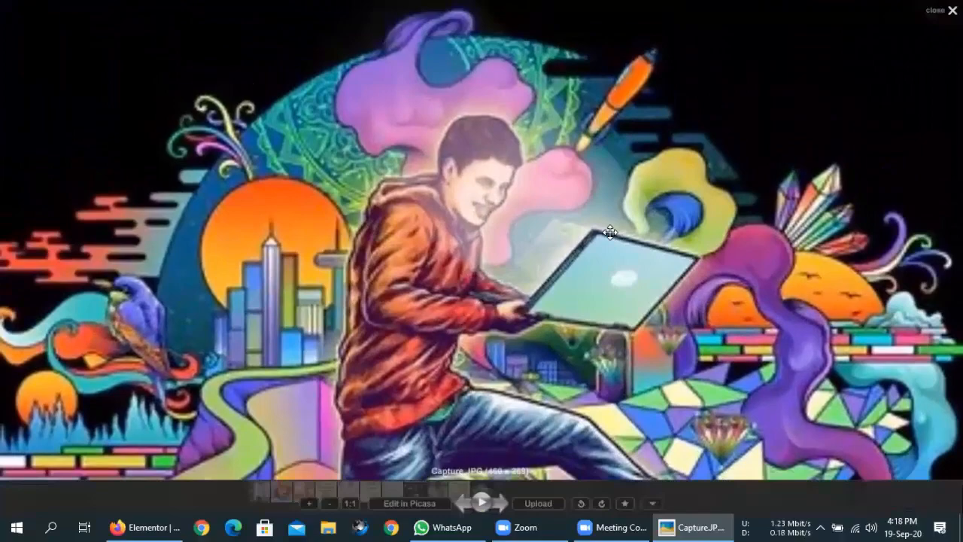
{"action": "scroll", "coordinate": [610, 233], "scroll_direction": "down", "scroll_amount": 5}
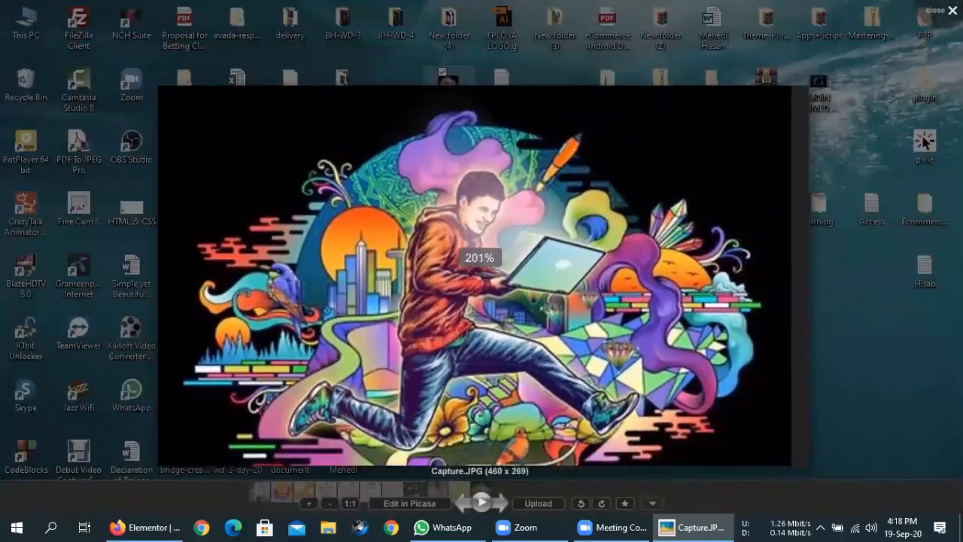
{"action": "key", "text": "Escape"}
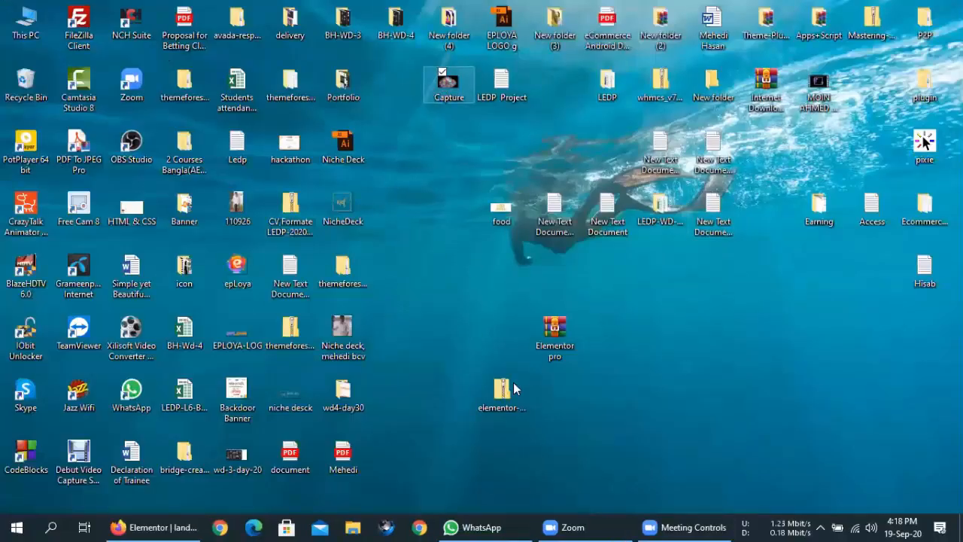
{"action": "mouse_move", "coordinate": [494, 521]}
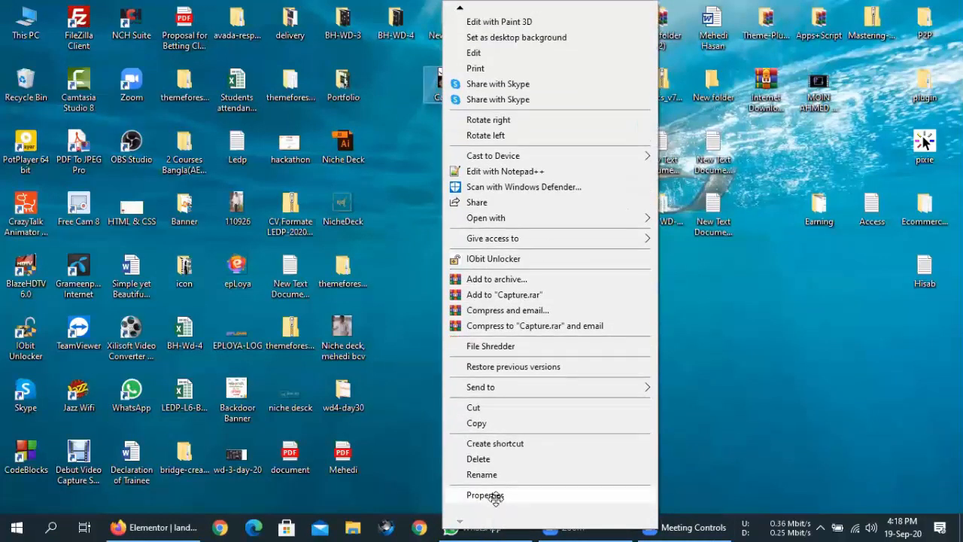
{"action": "left_click", "coordinate": [496, 497]}
{"action": "left_click", "coordinate": [538, 117]}
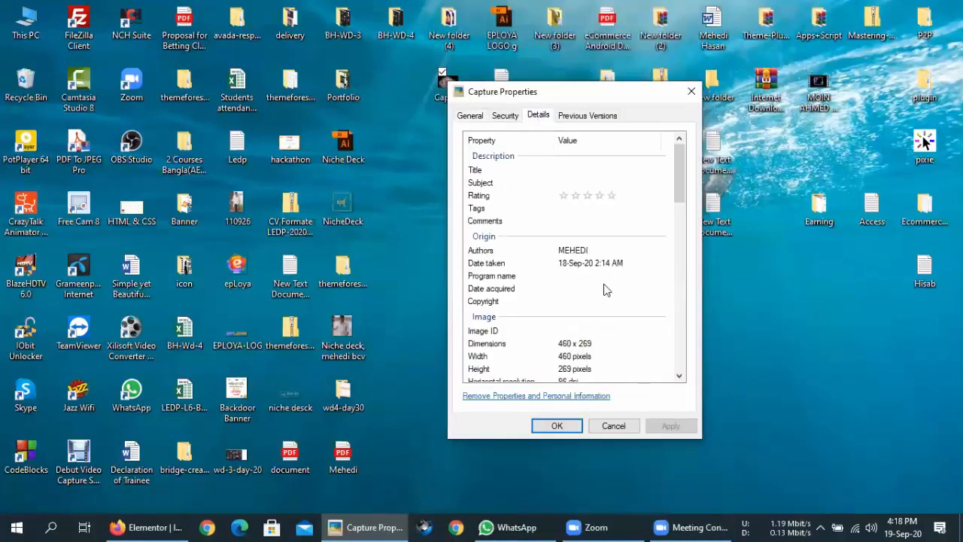
{"action": "left_click", "coordinate": [575, 344]}
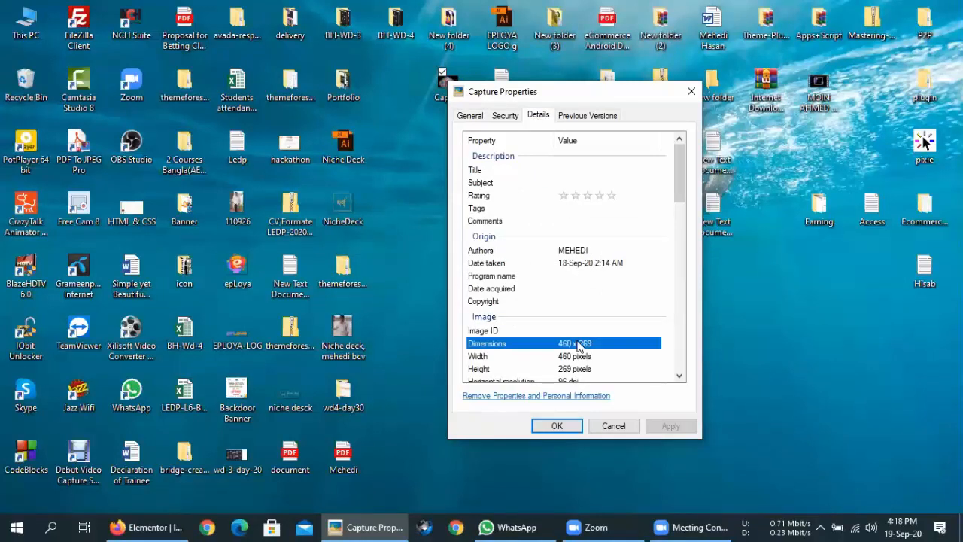
{"action": "left_click", "coordinate": [691, 92]}
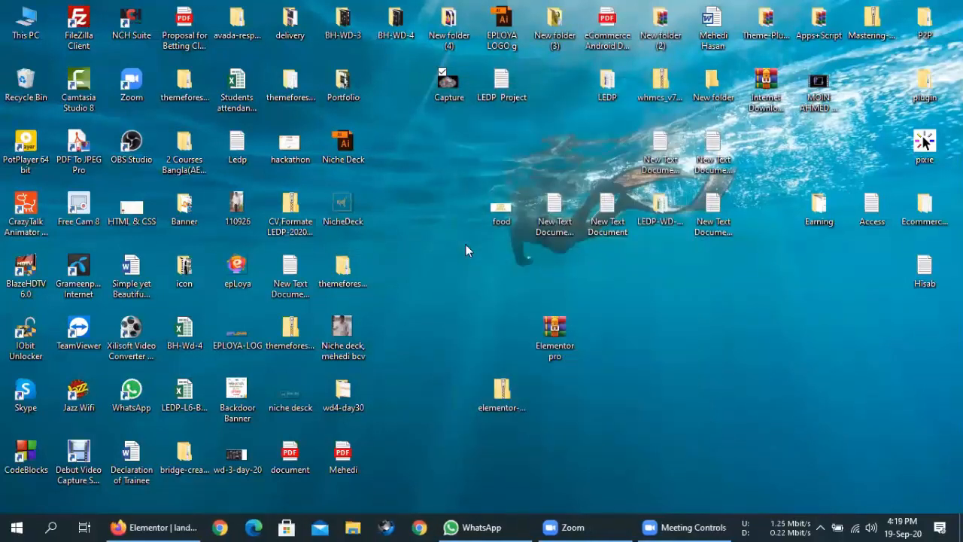
- Set the hero section's background image size to Contain and preview it full width
{"action": "left_click", "coordinate": [153, 528]}
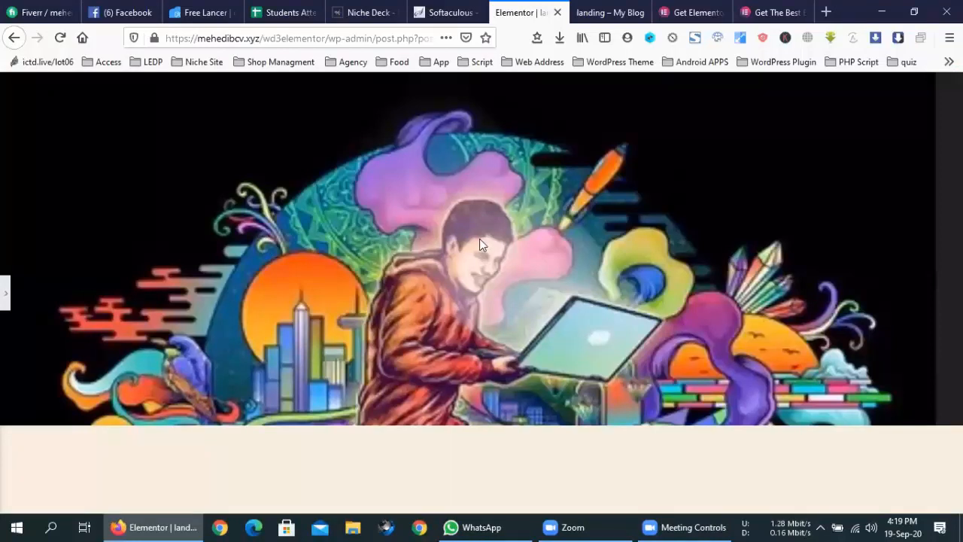
{"action": "left_click", "coordinate": [5, 295]}
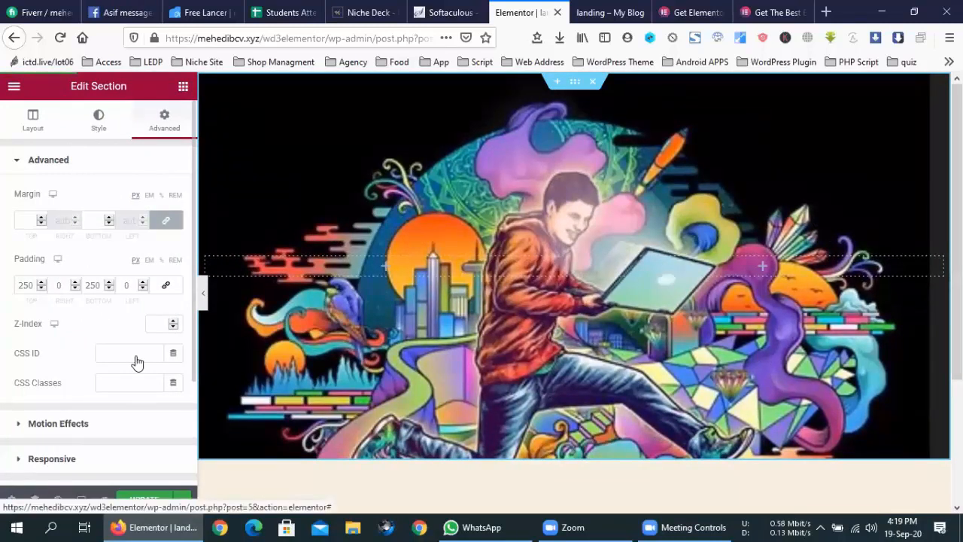
{"action": "scroll", "coordinate": [135, 363], "scroll_direction": "down", "scroll_amount": 3}
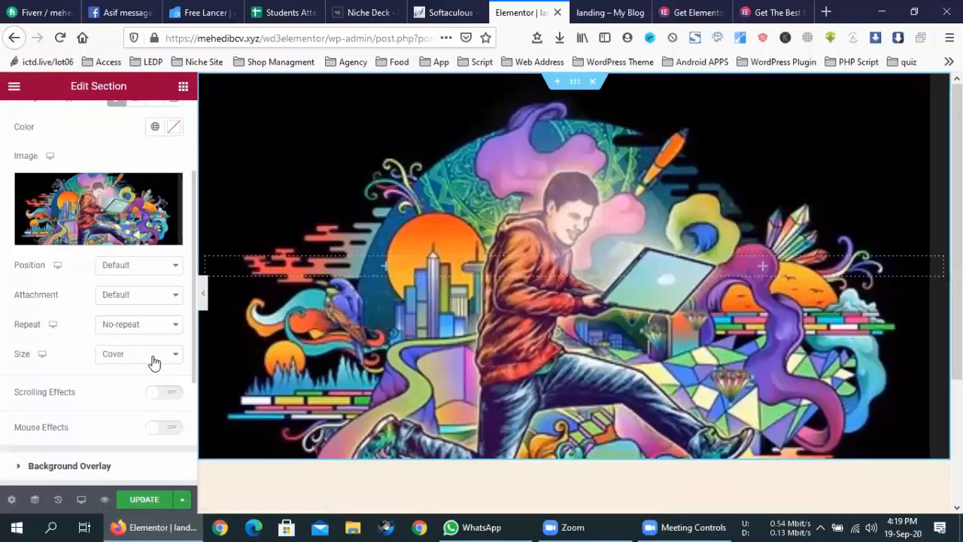
{"action": "left_click", "coordinate": [153, 360]}
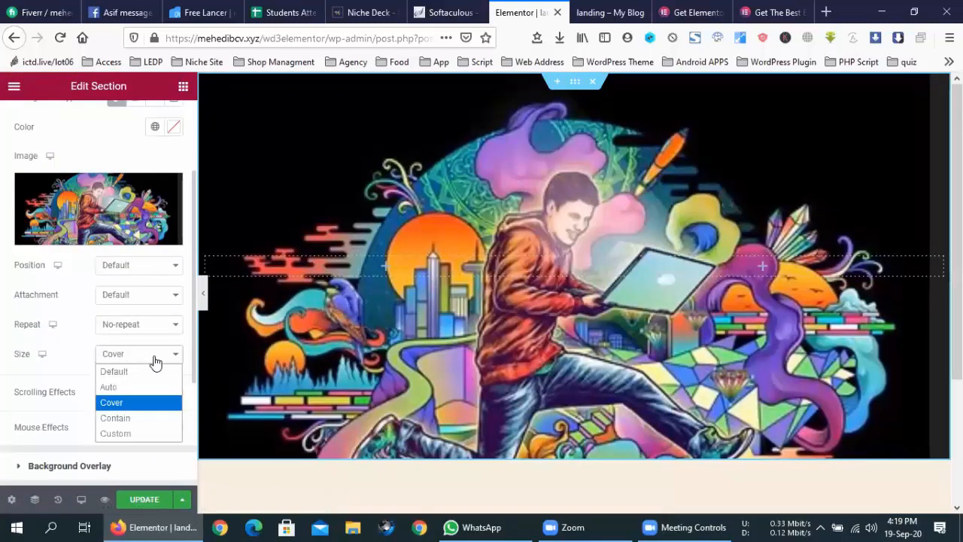
{"action": "left_click", "coordinate": [149, 424]}
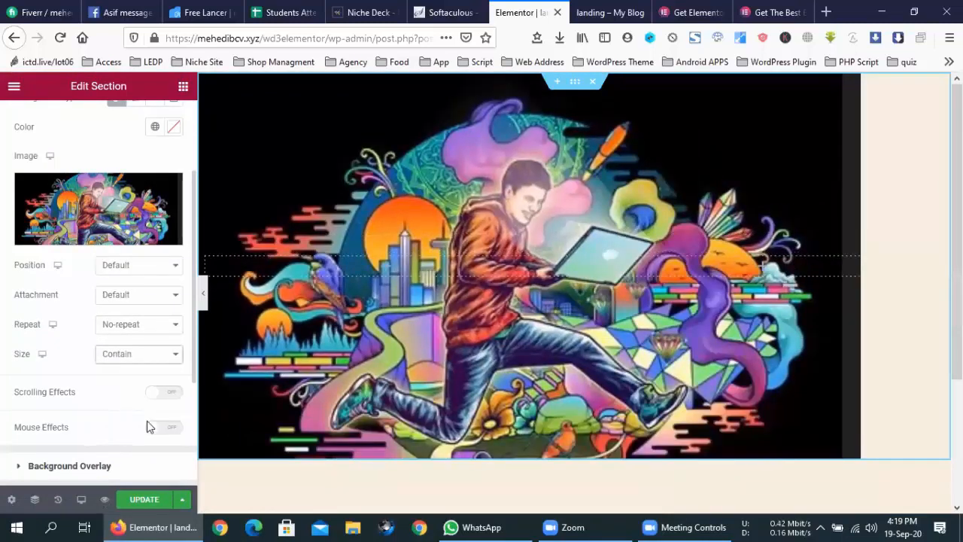
{"action": "left_click", "coordinate": [200, 293]}
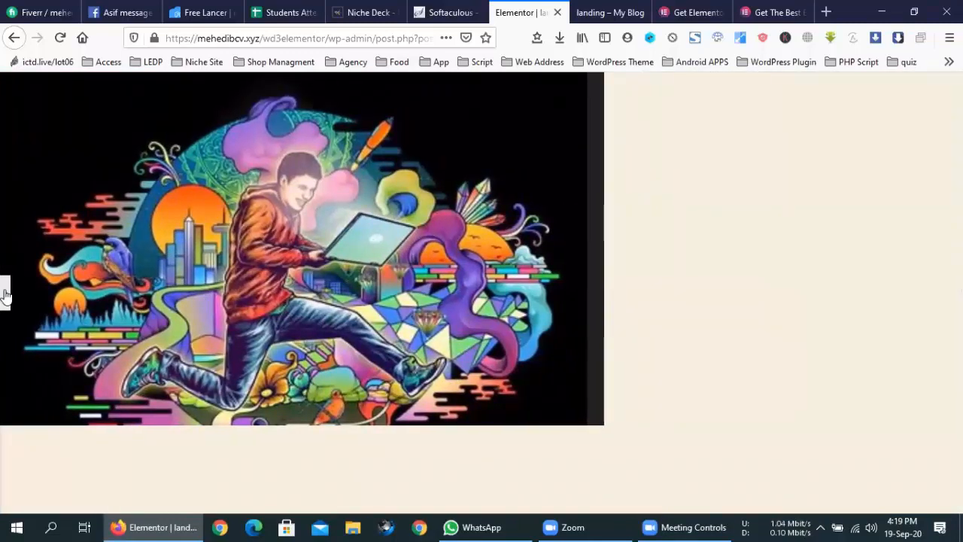
{"action": "left_click", "coordinate": [5, 294]}
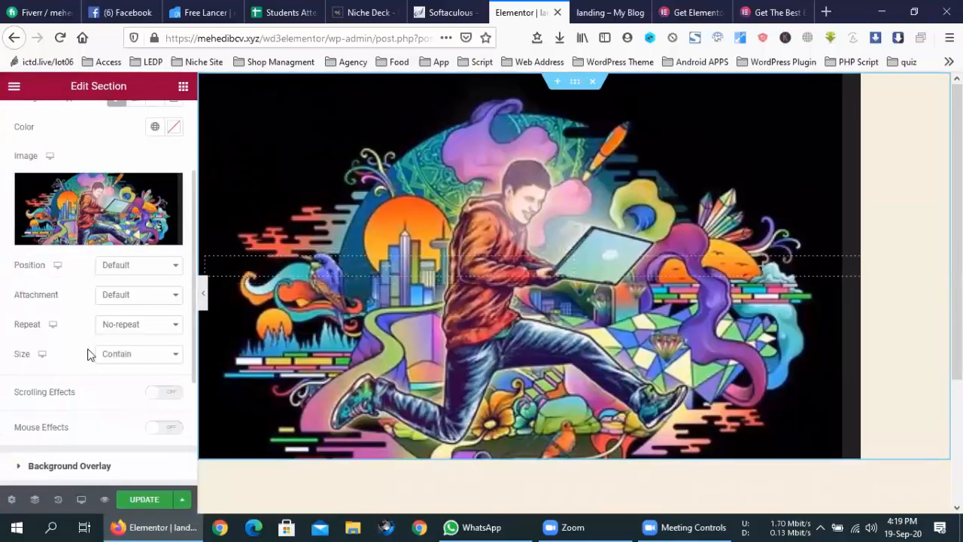
- Switch the background image size to Custom with width 100 and preview the section
{"action": "left_click", "coordinate": [119, 352]}
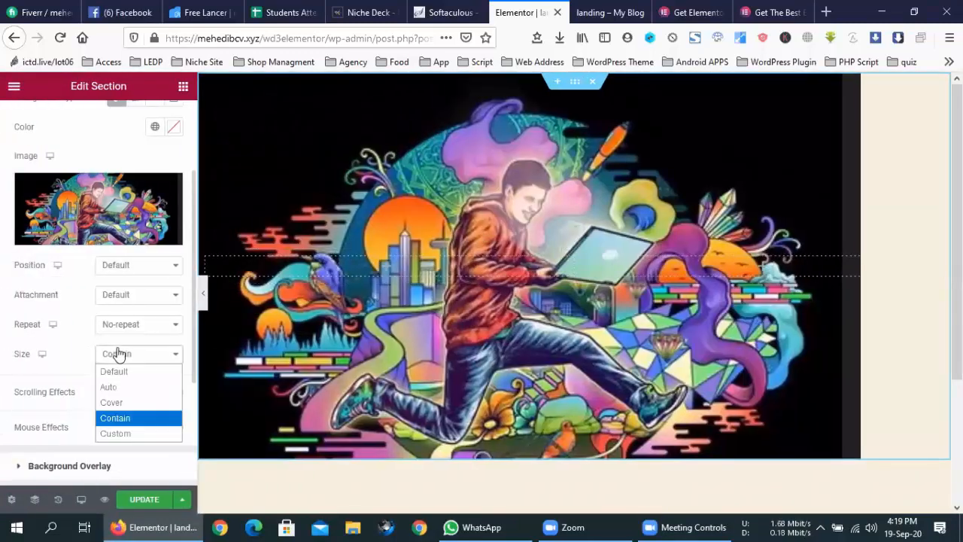
{"action": "left_click", "coordinate": [118, 434]}
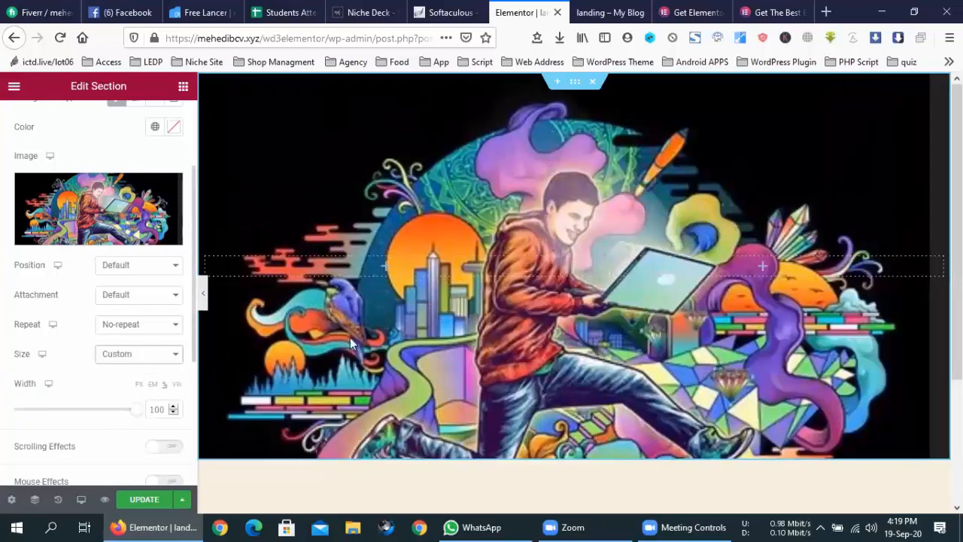
{"action": "scroll", "coordinate": [544, 249], "scroll_direction": "down", "scroll_amount": 2}
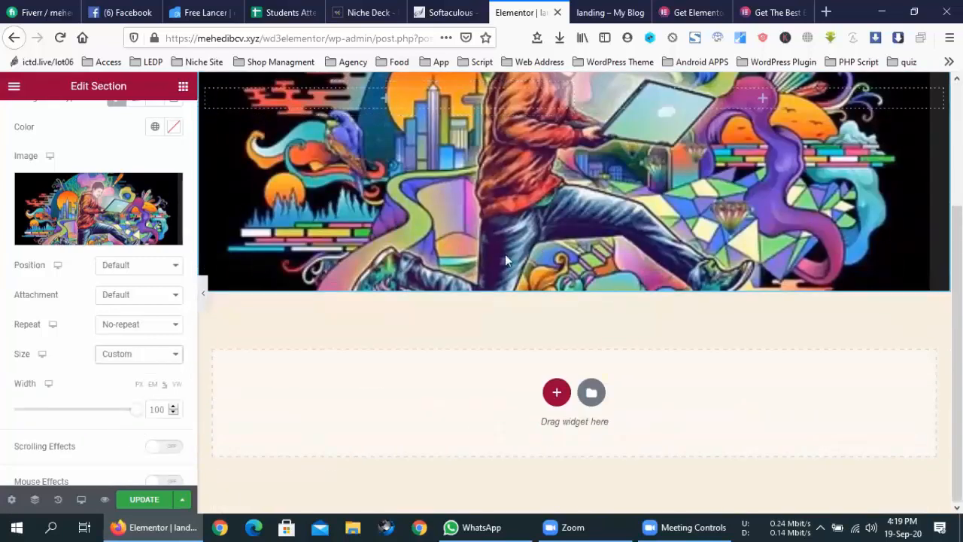
{"action": "left_click", "coordinate": [213, 299]}
{"action": "left_click", "coordinate": [5, 293]}
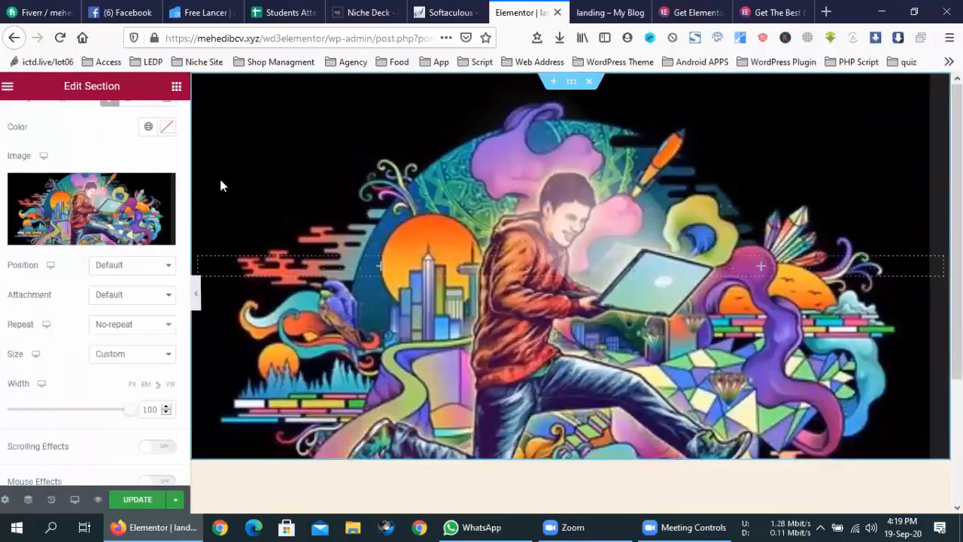
{"action": "scroll", "coordinate": [98, 264], "scroll_direction": "up", "scroll_amount": 3}
{"action": "left_click", "coordinate": [160, 113]}
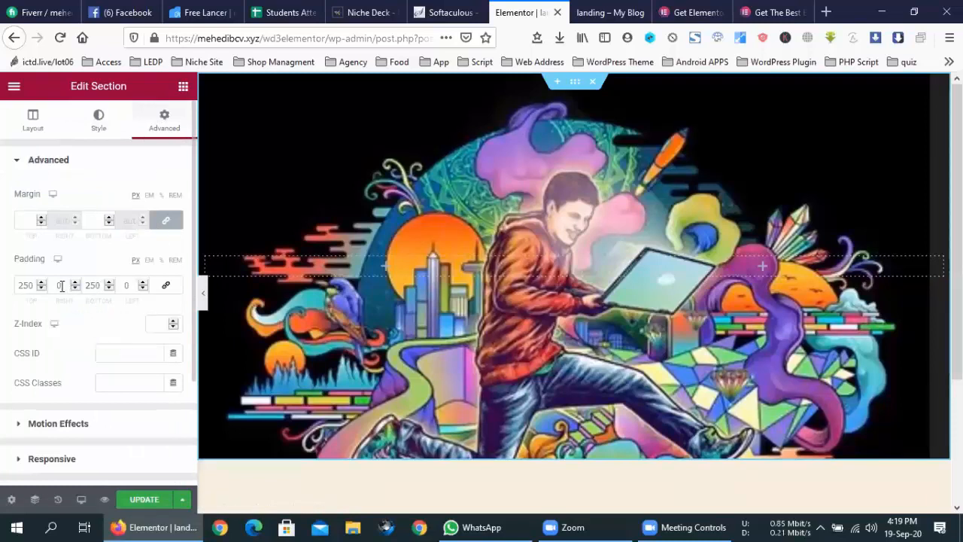
- Raise the hero's top and bottom padding from 250 to 500 and preview the taller section
{"action": "double_click", "coordinate": [32, 283]}
{"action": "type", "text": "500"}
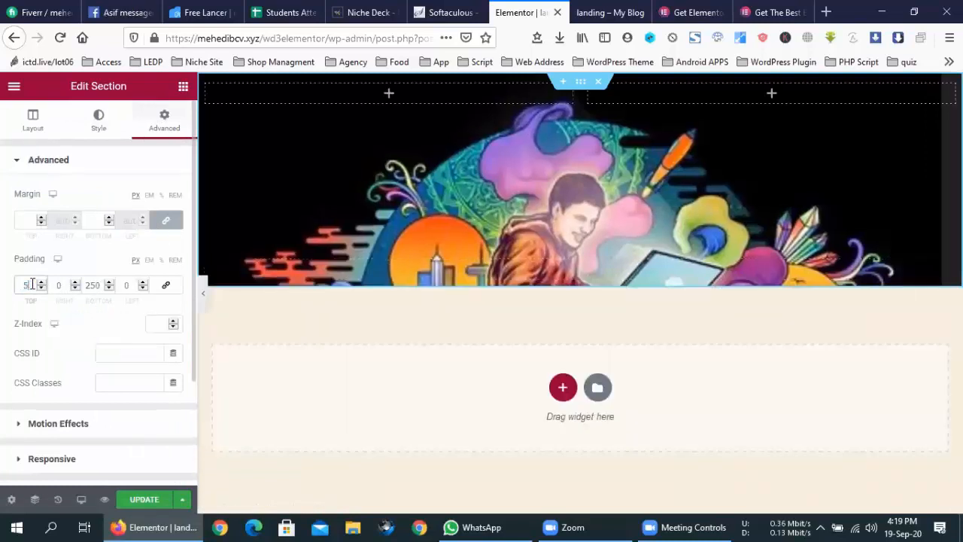
{"action": "double_click", "coordinate": [92, 286]}
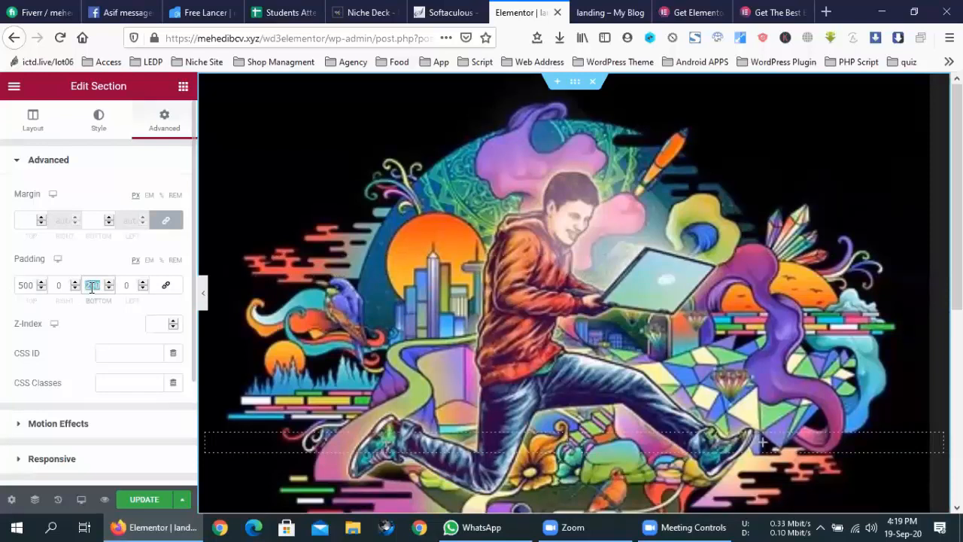
{"action": "type", "text": "500"}
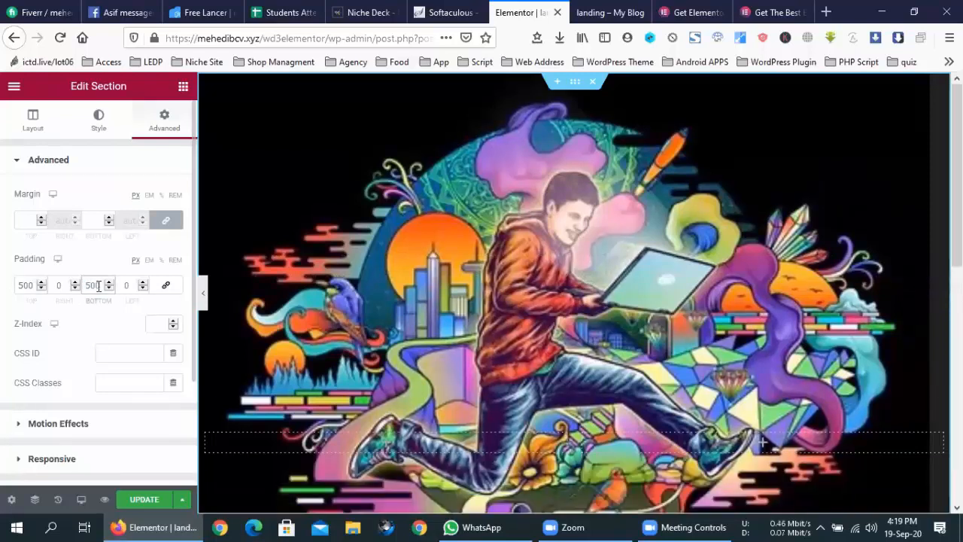
{"action": "left_click", "coordinate": [203, 293]}
{"action": "scroll", "coordinate": [316, 295], "scroll_direction": "down", "scroll_amount": 5}
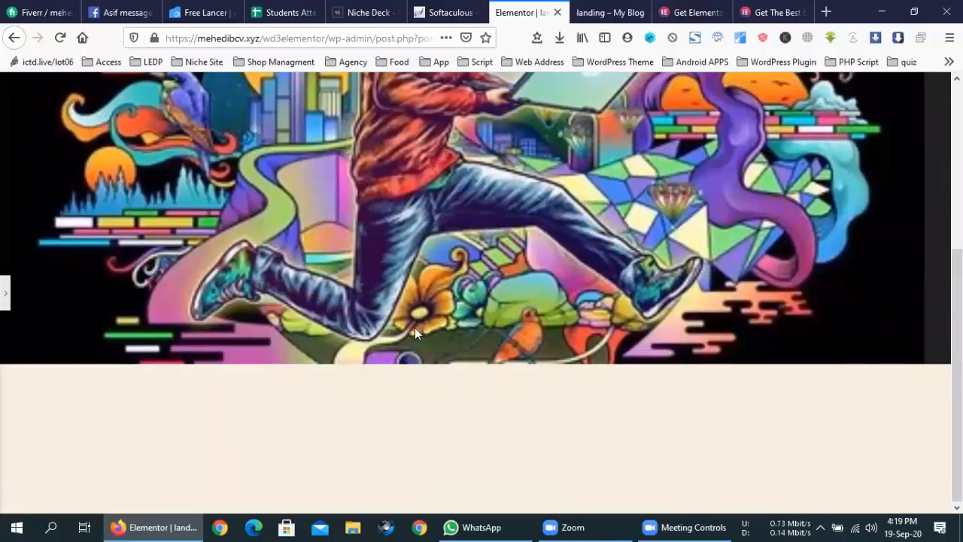
{"action": "scroll", "coordinate": [414, 329], "scroll_direction": "up", "scroll_amount": 3}
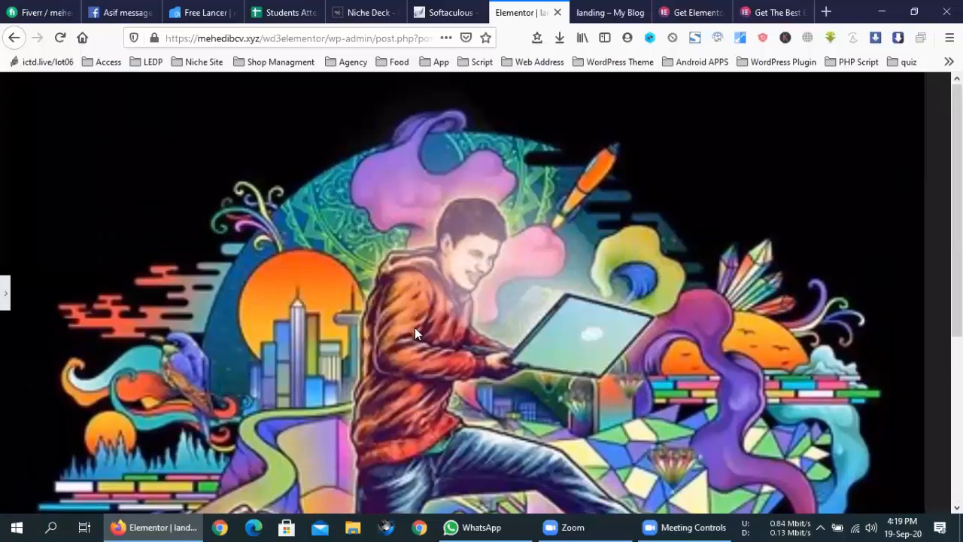
- Preview the landing page at mobile width
{"action": "left_click", "coordinate": [5, 293]}
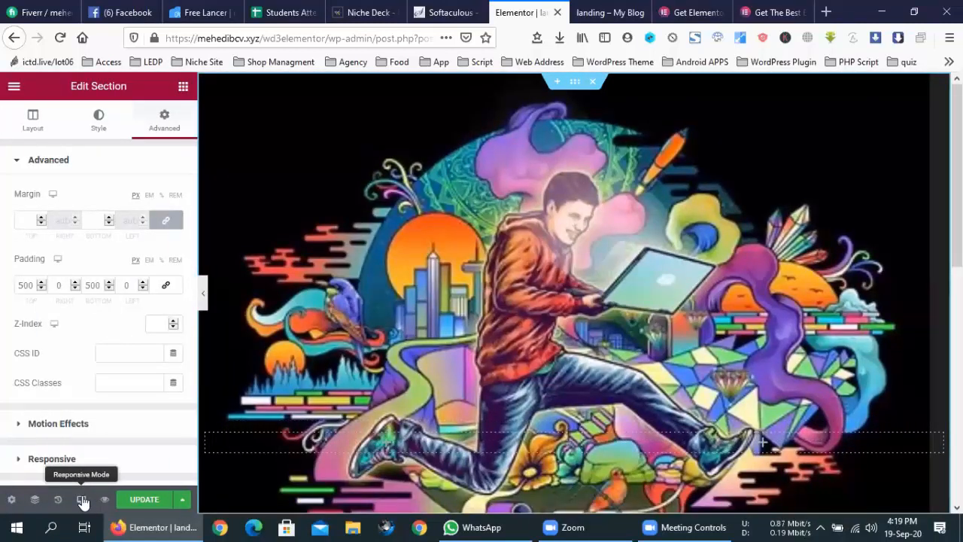
{"action": "left_click", "coordinate": [80, 500]}
{"action": "left_click", "coordinate": [71, 466]}
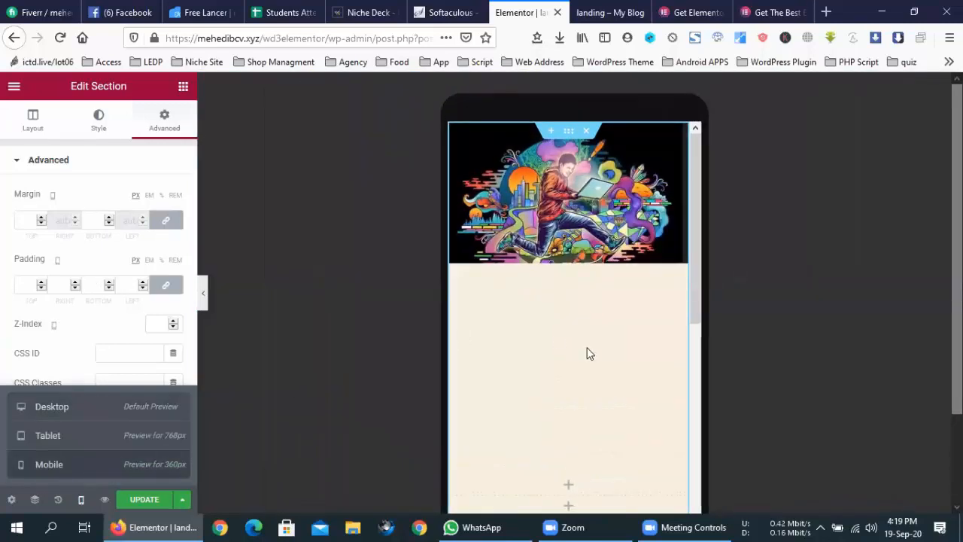
- Compare the page in tablet, desktop and mobile previews, ending back on desktop
{"action": "scroll", "coordinate": [590, 350], "scroll_direction": "down", "scroll_amount": 5}
{"action": "scroll", "coordinate": [592, 354], "scroll_direction": "up", "scroll_amount": 5}
{"action": "left_click", "coordinate": [69, 437]}
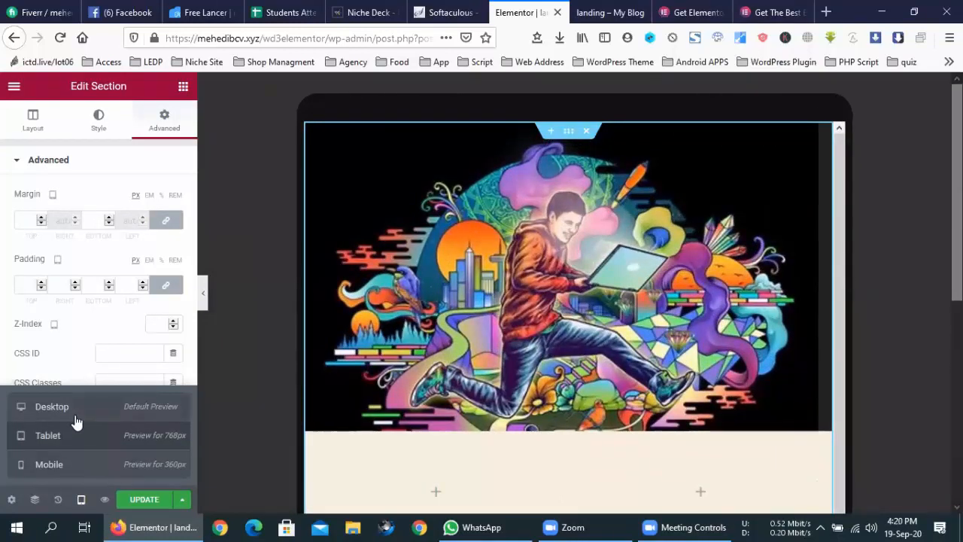
{"action": "left_click", "coordinate": [75, 418]}
{"action": "left_click", "coordinate": [75, 436]}
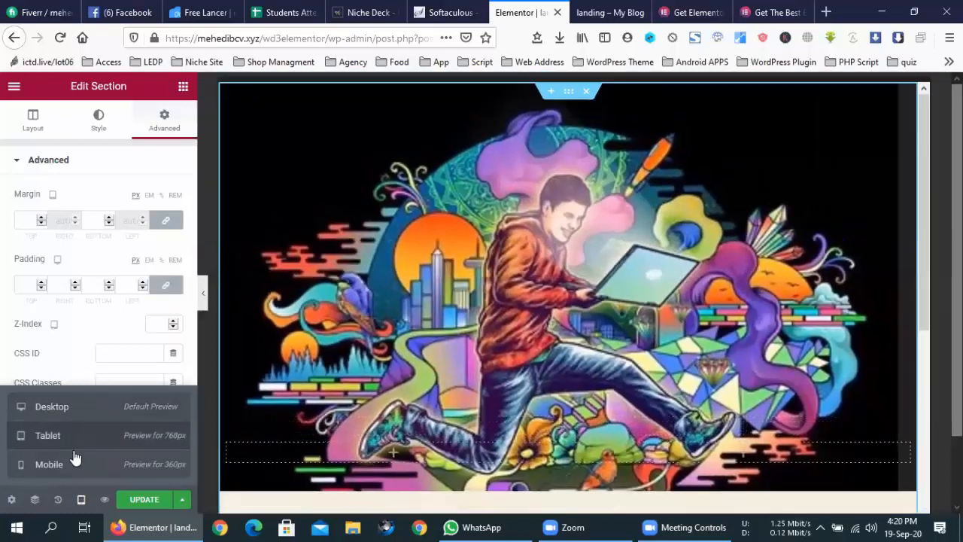
{"action": "left_click", "coordinate": [74, 465]}
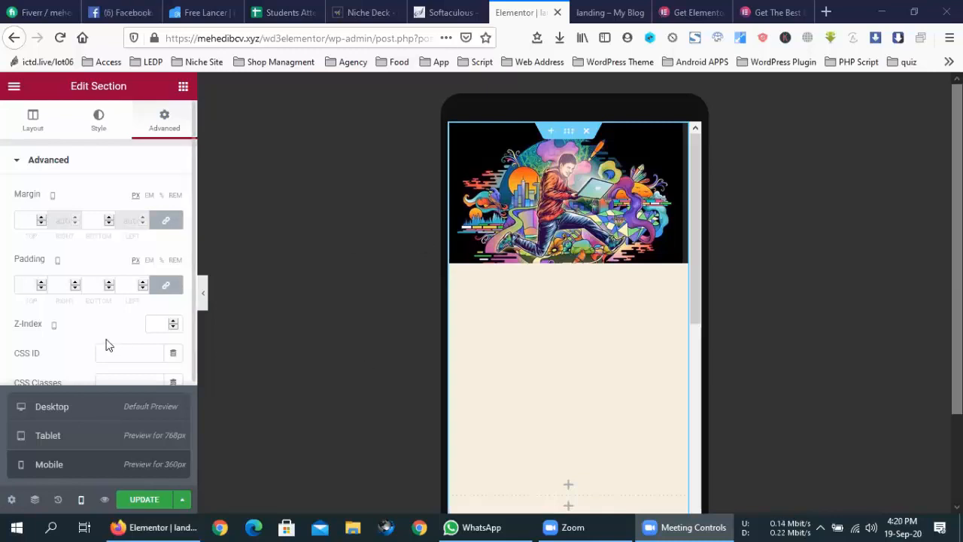
{"action": "left_click", "coordinate": [82, 408]}
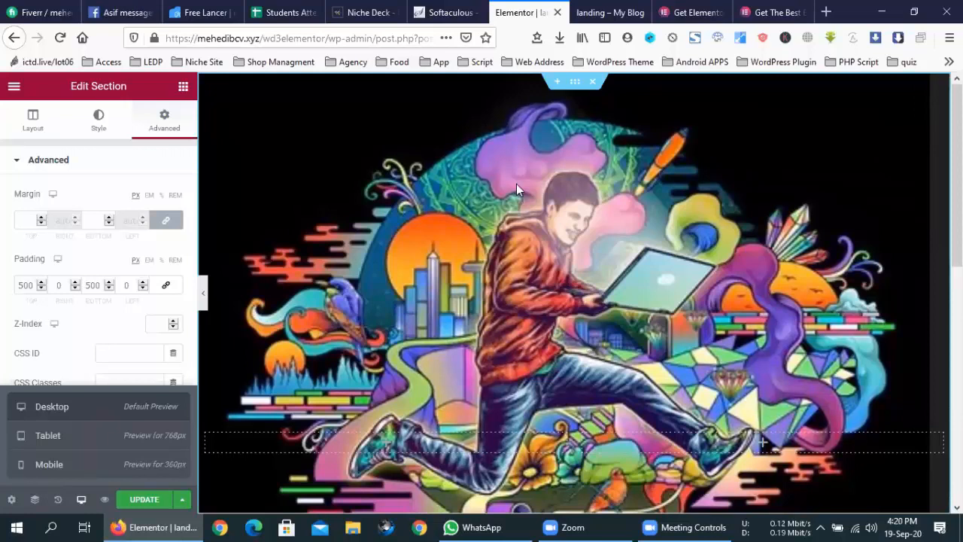
{"action": "scroll", "coordinate": [516, 185], "scroll_direction": "down", "scroll_amount": 3}
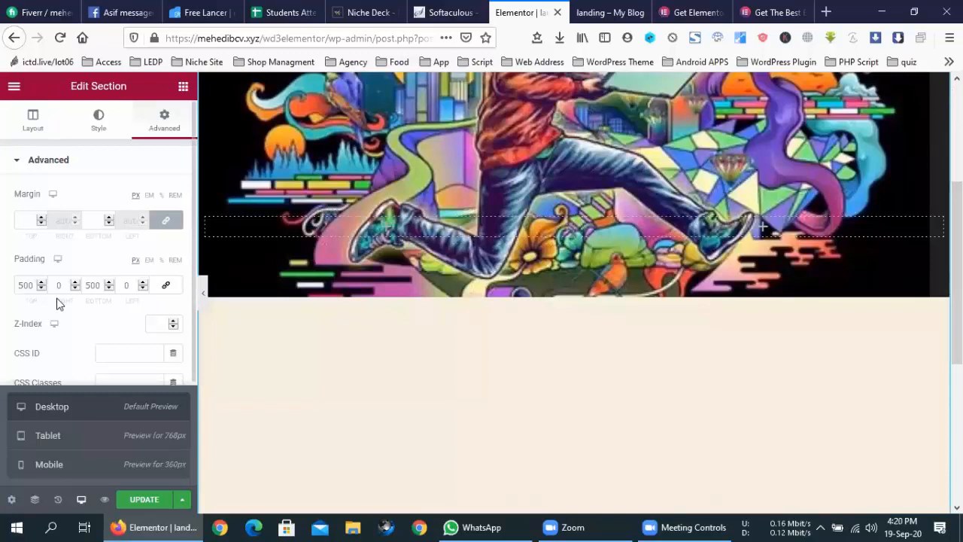
- Link the padding so all four sides read 500, check the mobile preview, then return to desktop
{"action": "left_click", "coordinate": [166, 286]}
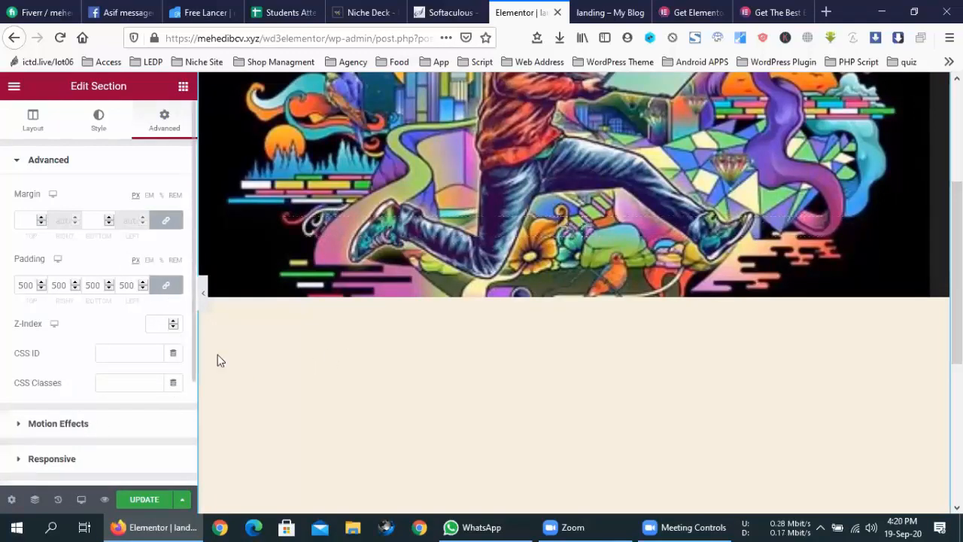
{"action": "left_click", "coordinate": [80, 501]}
{"action": "left_click", "coordinate": [78, 474]}
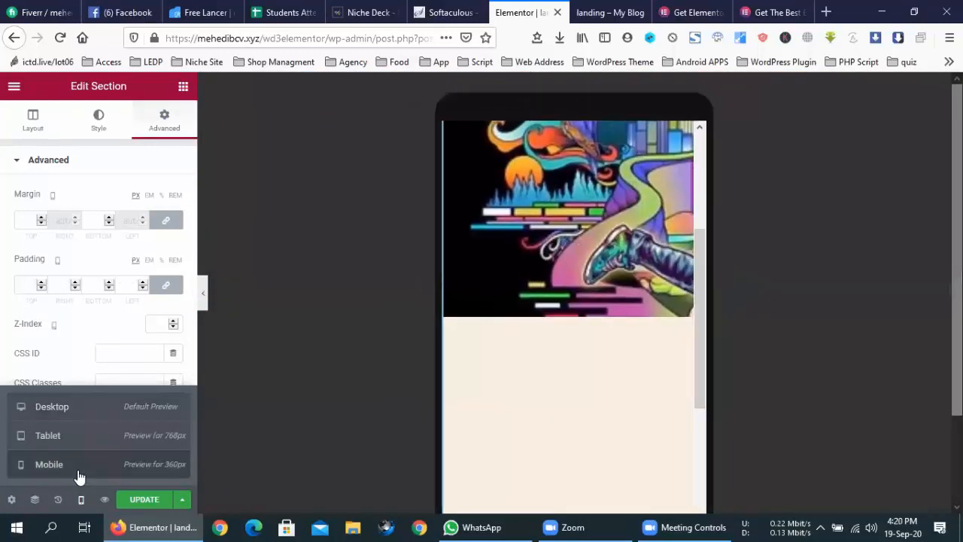
{"action": "scroll", "coordinate": [587, 376], "scroll_direction": "down", "scroll_amount": 5}
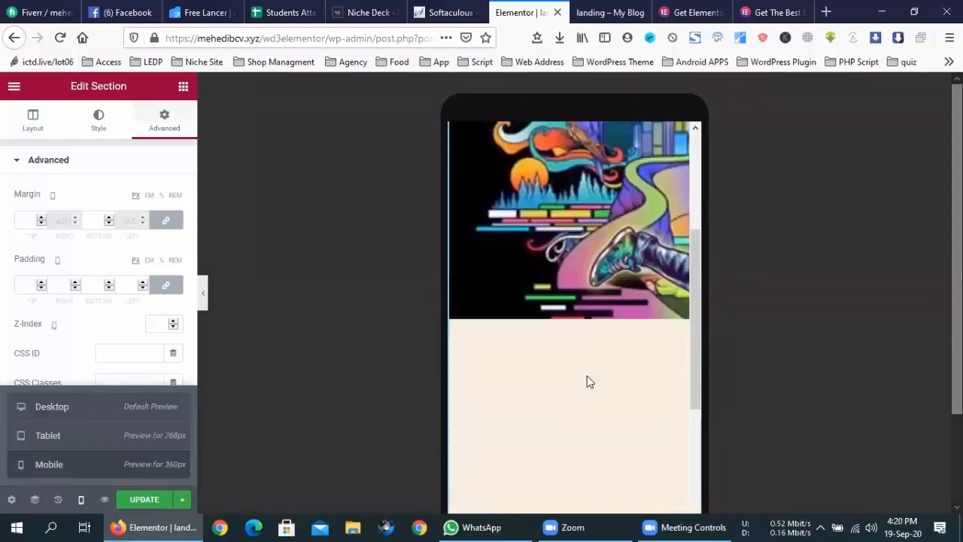
{"action": "scroll", "coordinate": [640, 354], "scroll_direction": "down", "scroll_amount": 5}
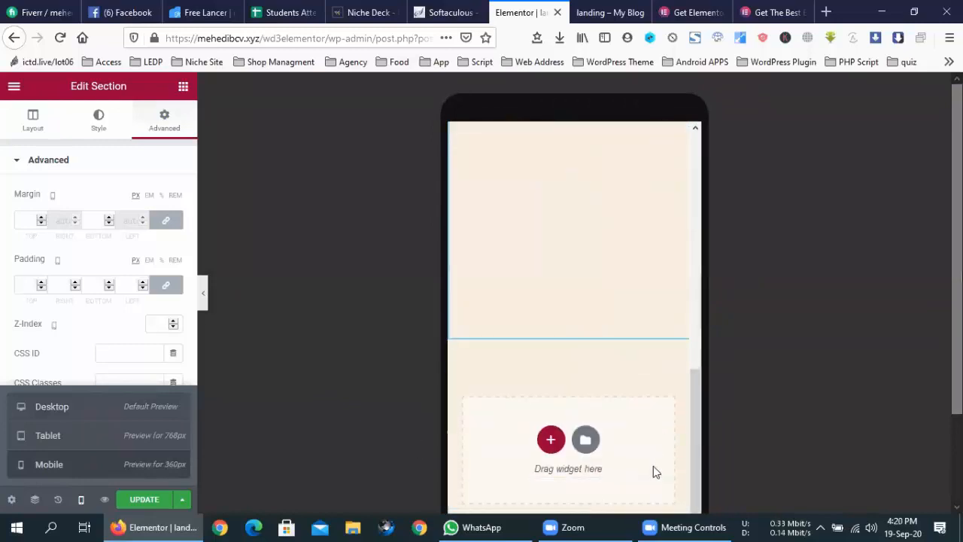
{"action": "left_click_drag", "start_coordinate": [496, 464], "coordinate": [435, 455]}
{"action": "scroll", "coordinate": [654, 383], "scroll_direction": "up", "scroll_amount": 8}
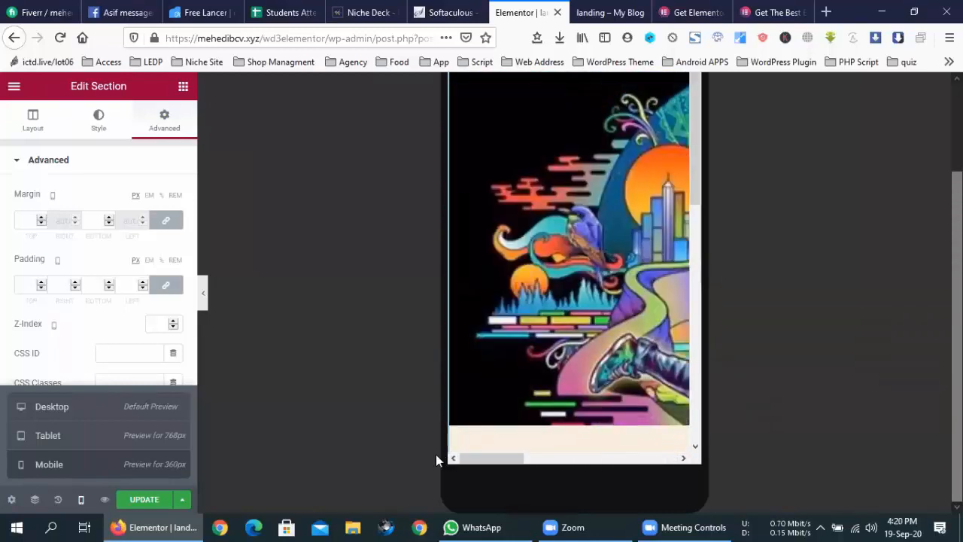
{"action": "left_click", "coordinate": [85, 414]}
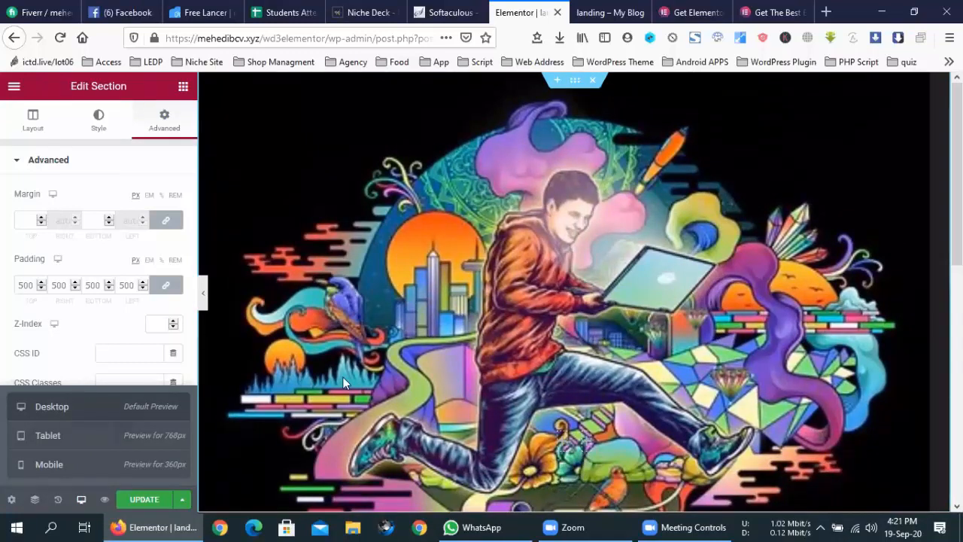
- Change the hero's padding to 200 on all four sides by entering 200 in the linked Top field
{"action": "left_click", "coordinate": [158, 290]}
{"action": "double_click", "coordinate": [65, 285]}
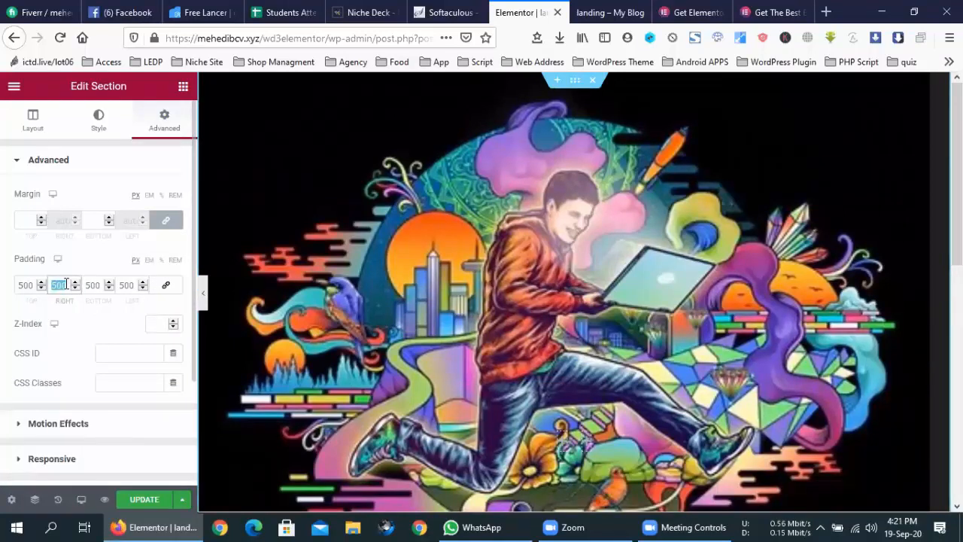
{"action": "type", "text": "200"}
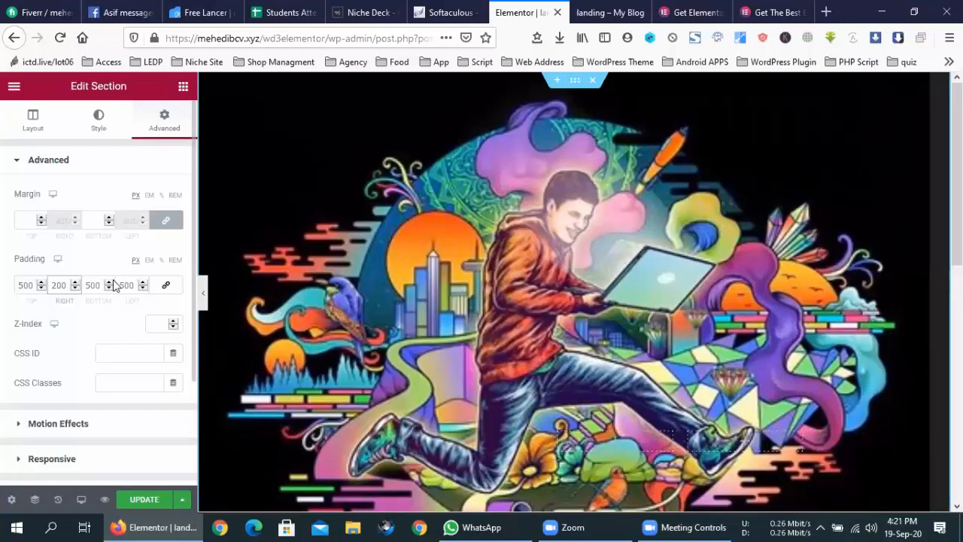
{"action": "left_click", "coordinate": [166, 284]}
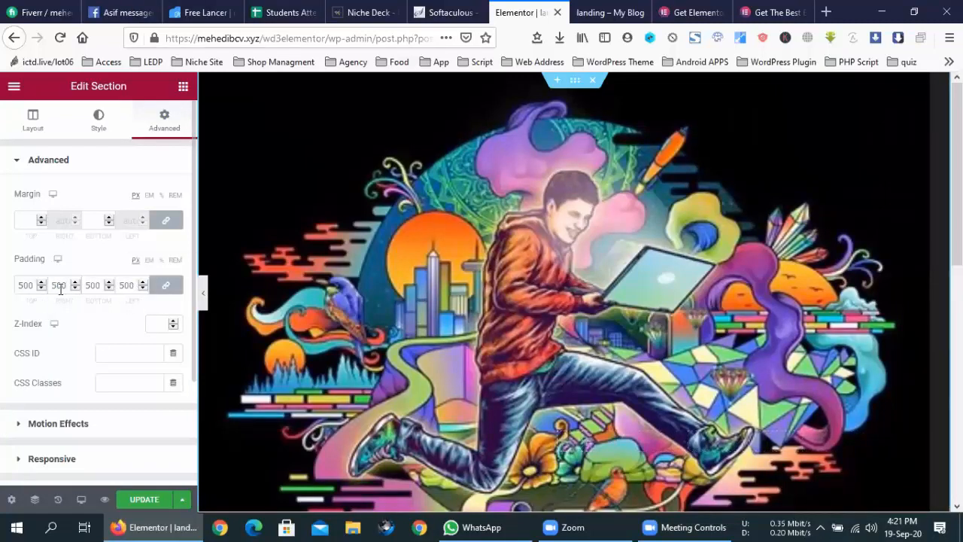
{"action": "double_click", "coordinate": [26, 285]}
{"action": "type", "text": "200"}
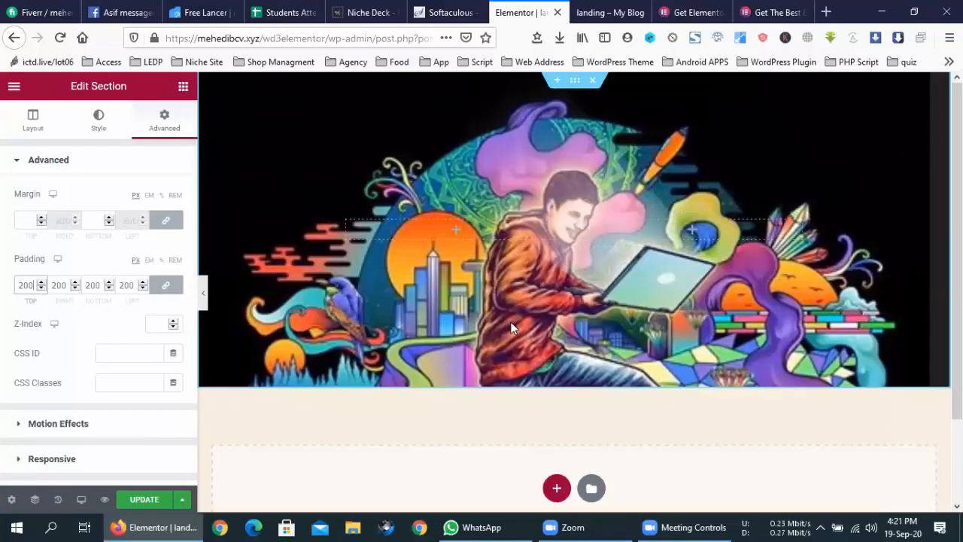
{"action": "left_click", "coordinate": [413, 149]}
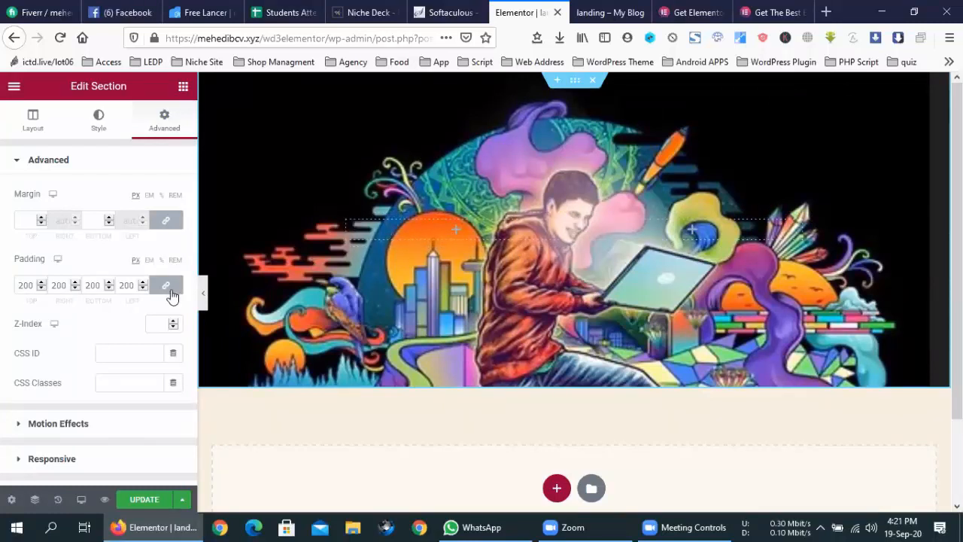
{"action": "scroll", "coordinate": [172, 295], "scroll_direction": "down", "scroll_amount": 2}
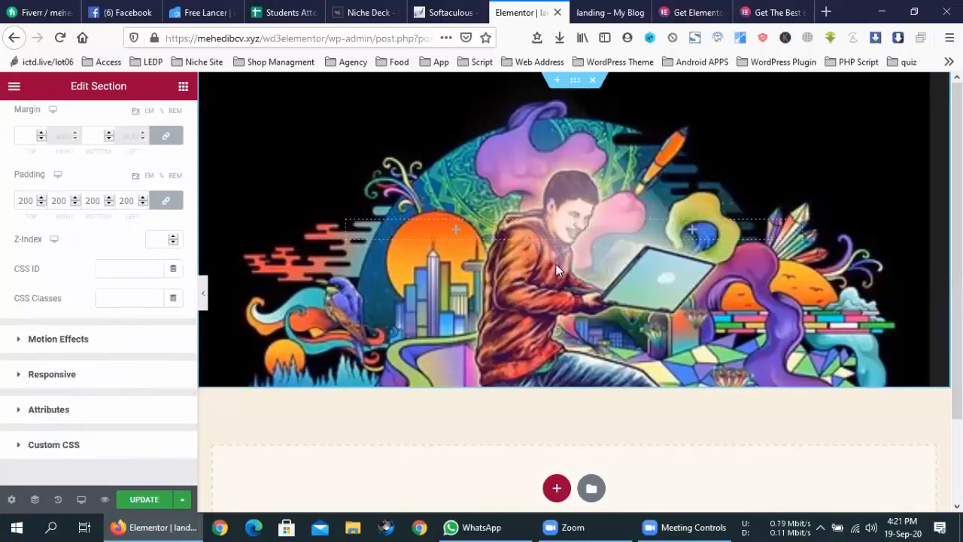
{"action": "left_click", "coordinate": [75, 343]}
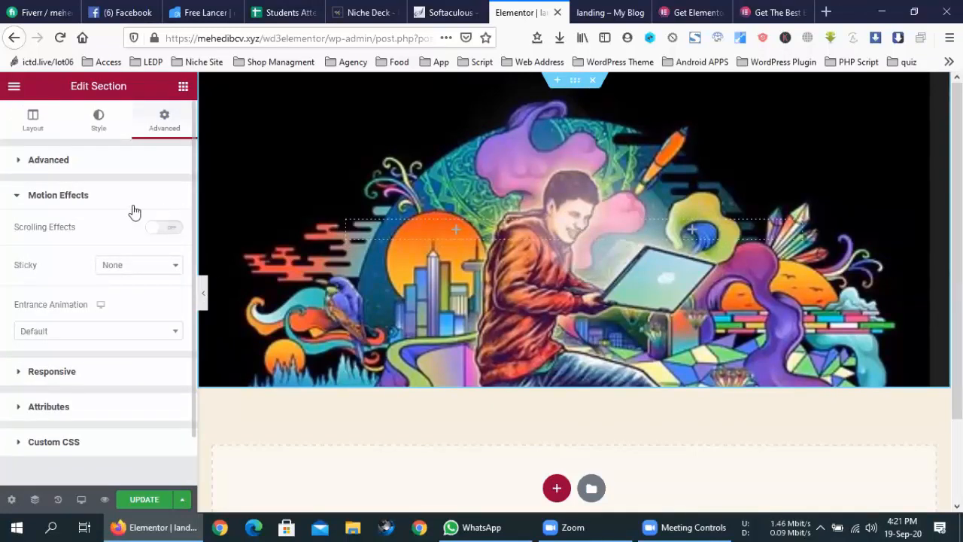
- Apply the Primary global colour as the hero background and remove the background image
{"action": "left_click", "coordinate": [17, 199]}
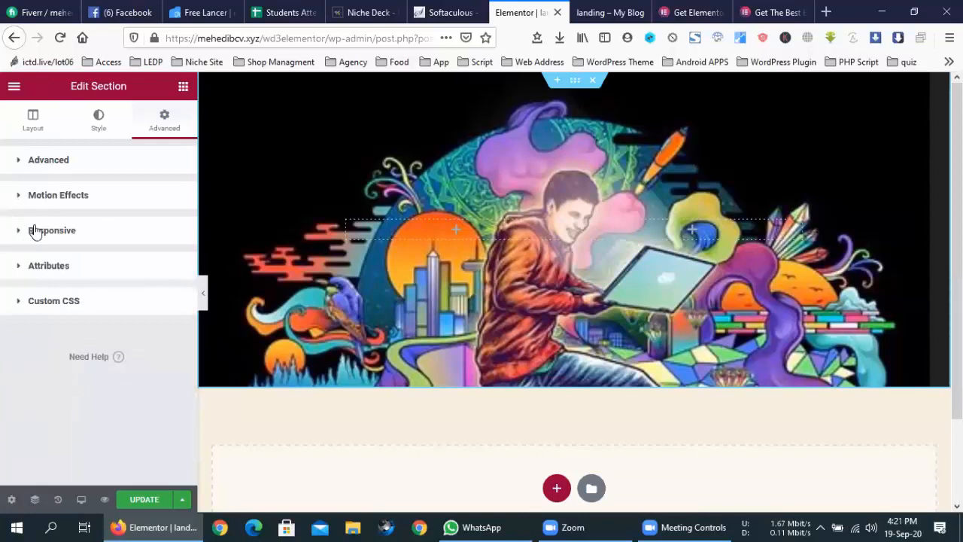
{"action": "left_click", "coordinate": [99, 119]}
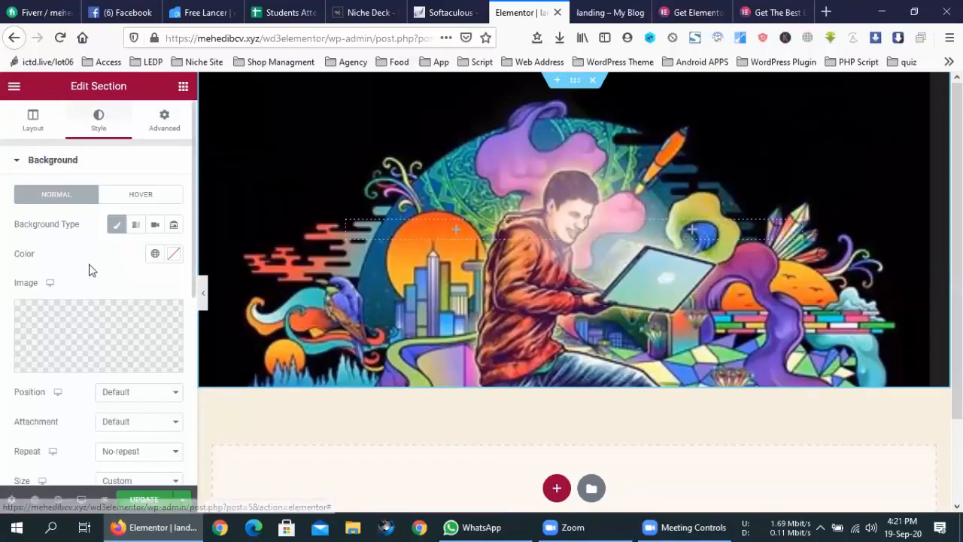
{"action": "left_click", "coordinate": [155, 254]}
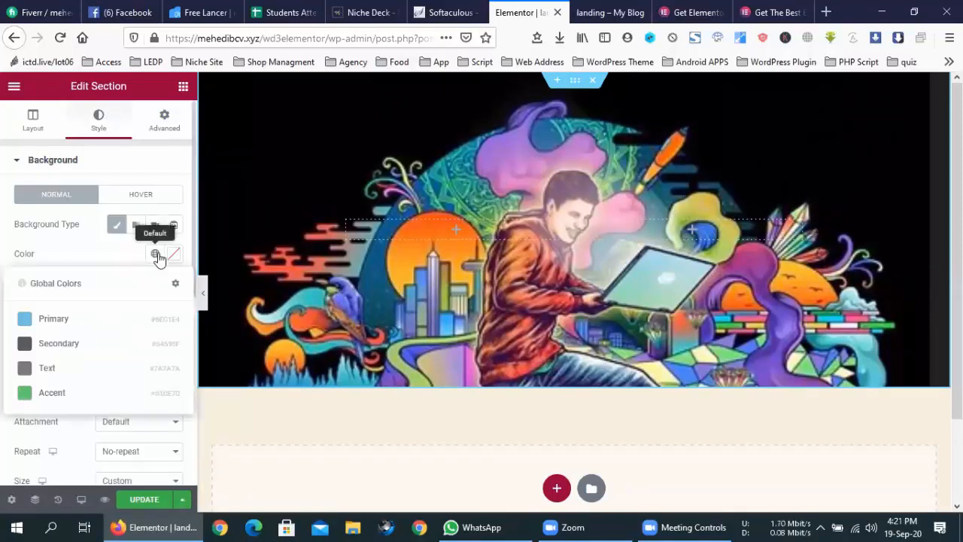
{"action": "left_click", "coordinate": [86, 322]}
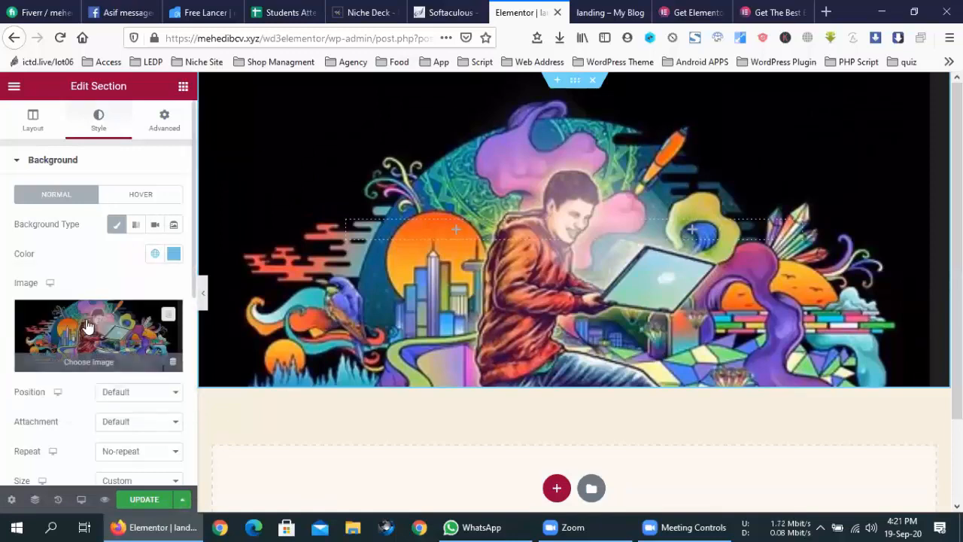
{"action": "left_click", "coordinate": [167, 315]}
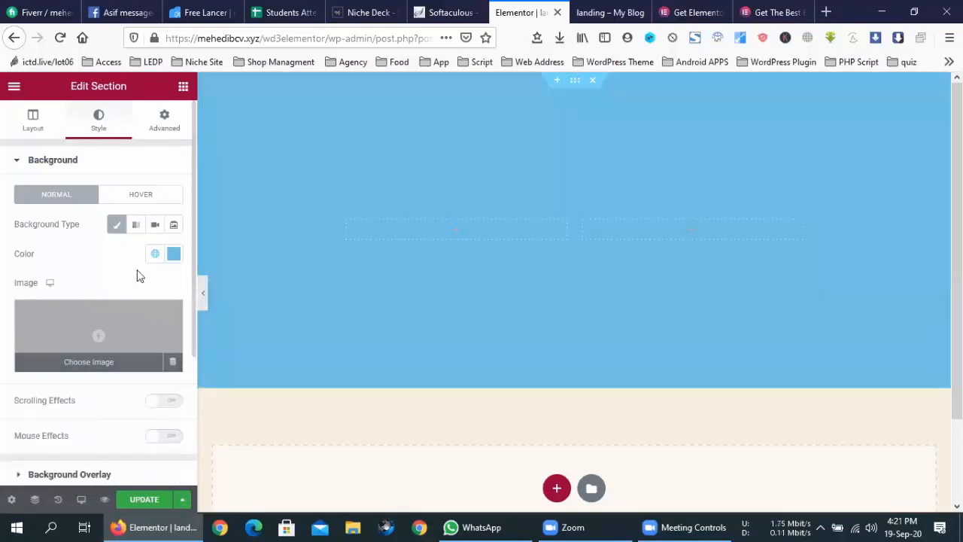
- Change the background colour to green #6EE474 and save the page with Update
{"action": "left_click", "coordinate": [174, 254]}
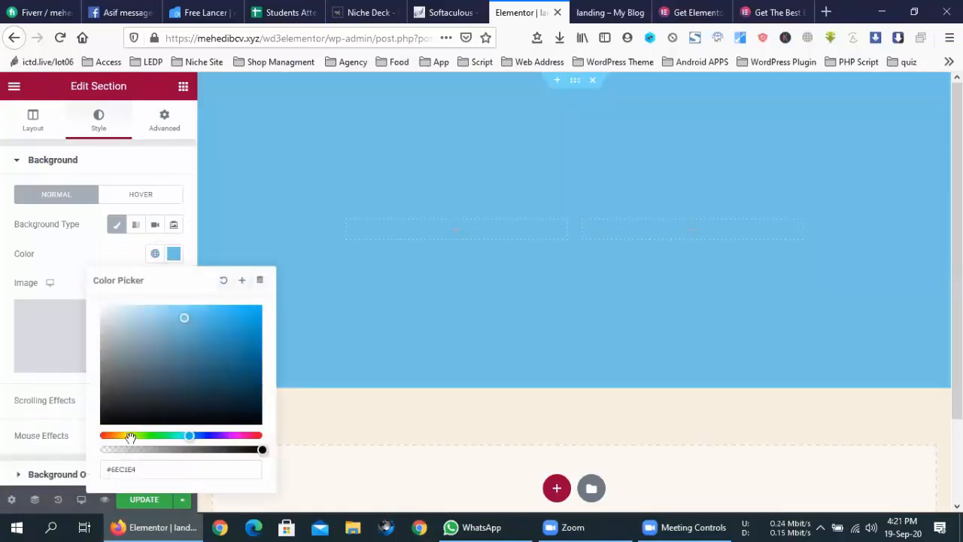
{"action": "left_click", "coordinate": [131, 438]}
{"action": "left_click_drag", "start_coordinate": [142, 437], "coordinate": [155, 437]}
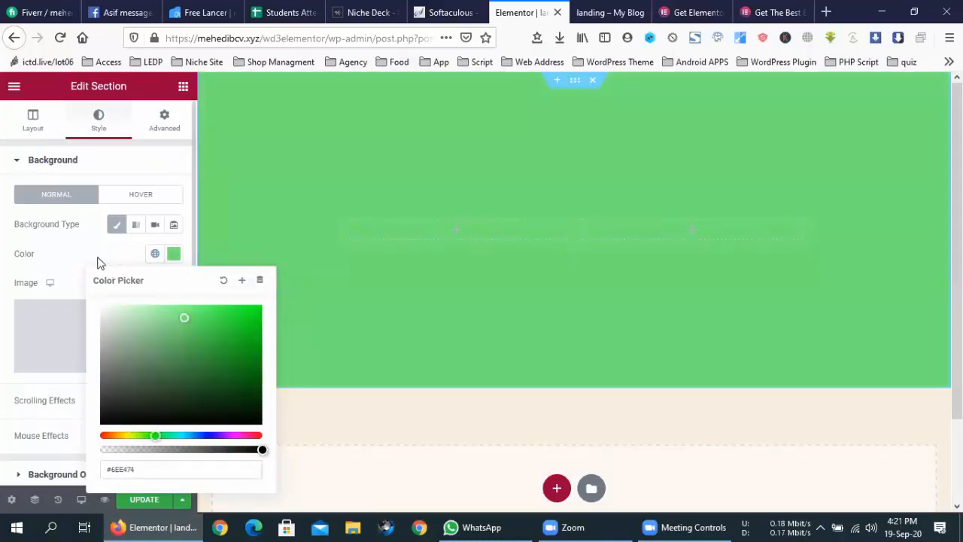
{"action": "left_click", "coordinate": [505, 413]}
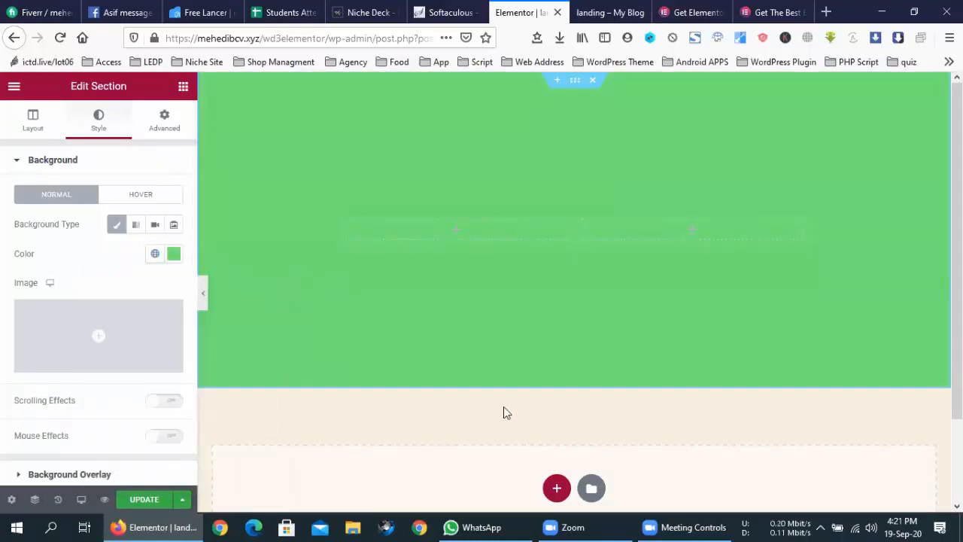
{"action": "left_click", "coordinate": [165, 122]}
{"action": "left_click", "coordinate": [154, 497]}
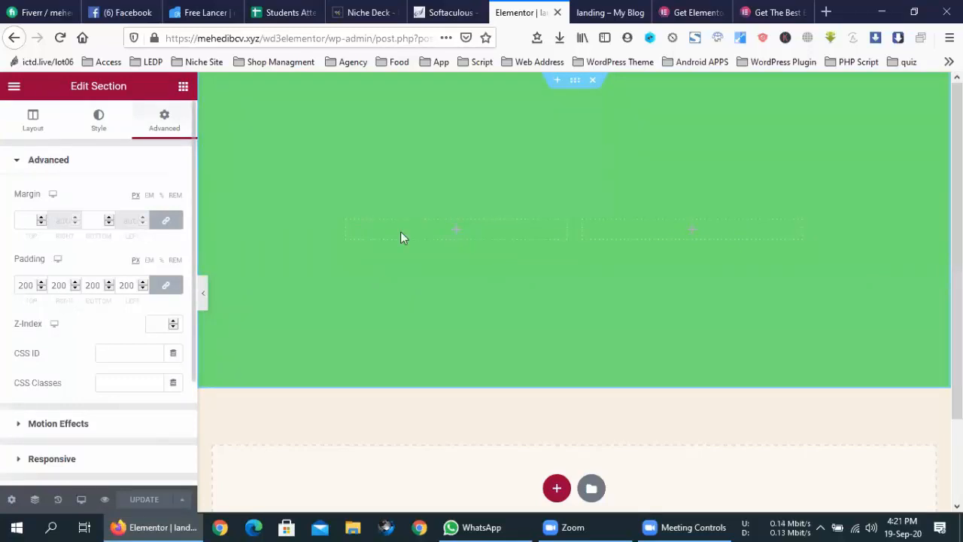
- Unlink padding and set right and left to 100, keeping 200 top and bottom
{"action": "left_click_drag", "start_coordinate": [59, 283], "coordinate": [53, 286]}
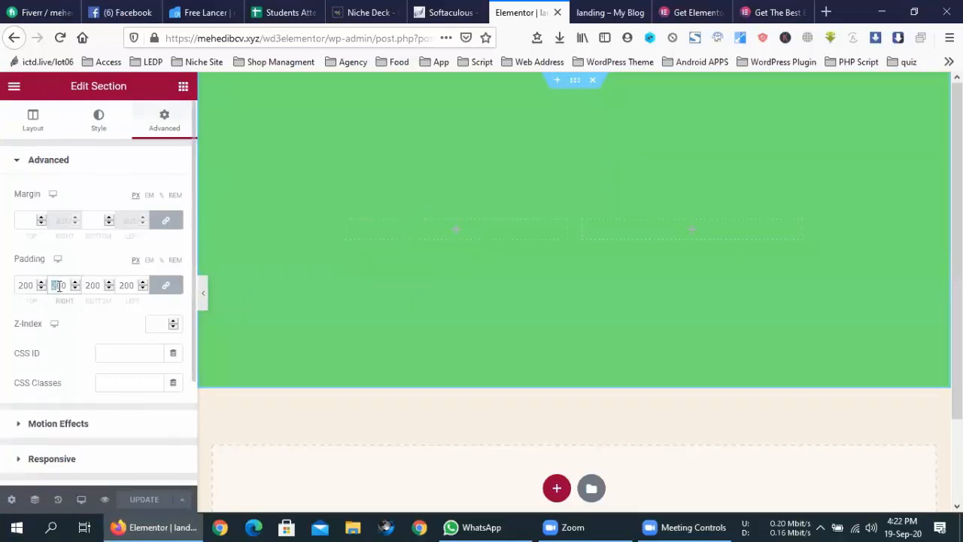
{"action": "left_click", "coordinate": [166, 285]}
{"action": "double_click", "coordinate": [54, 285]}
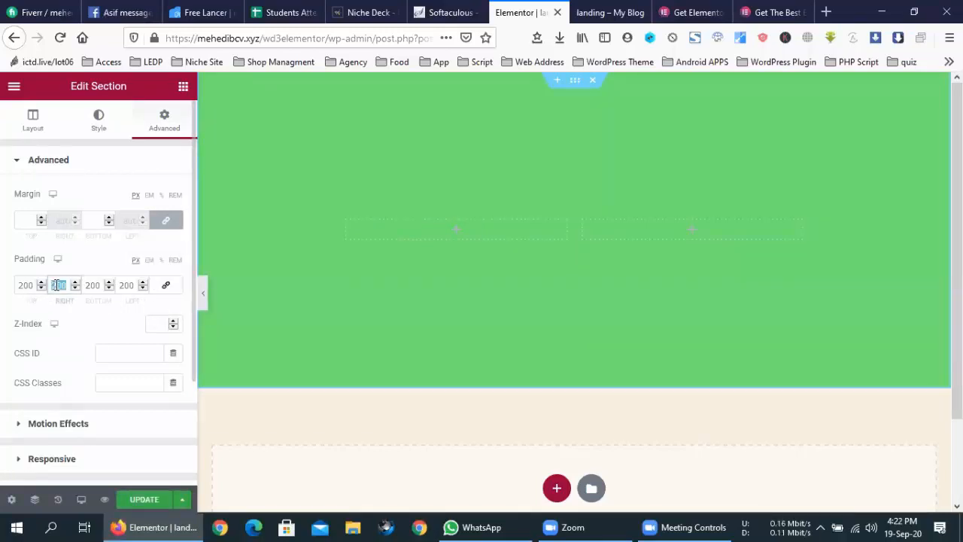
{"action": "type", "text": "100"}
{"action": "double_click", "coordinate": [128, 285]}
{"action": "key", "text": "BackSpace"}
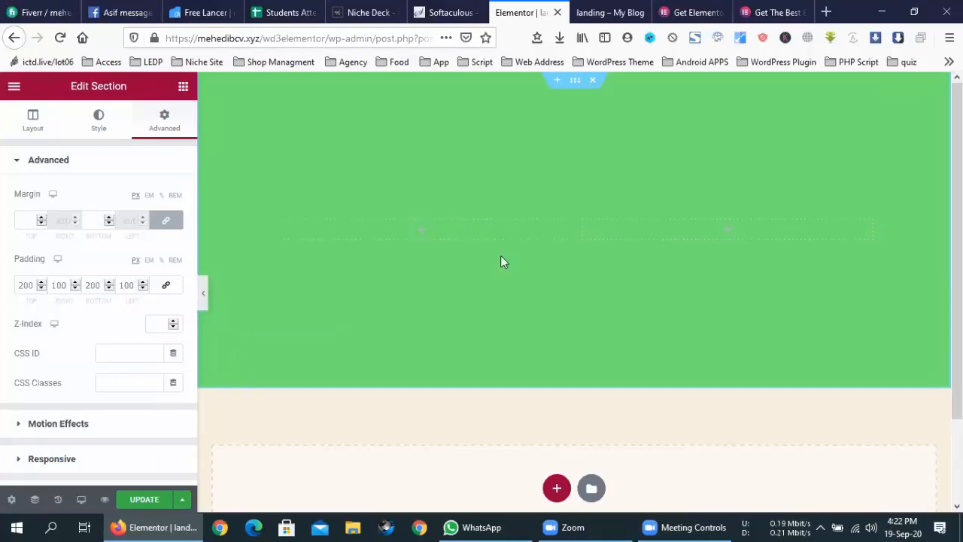
{"action": "left_click", "coordinate": [184, 88]}
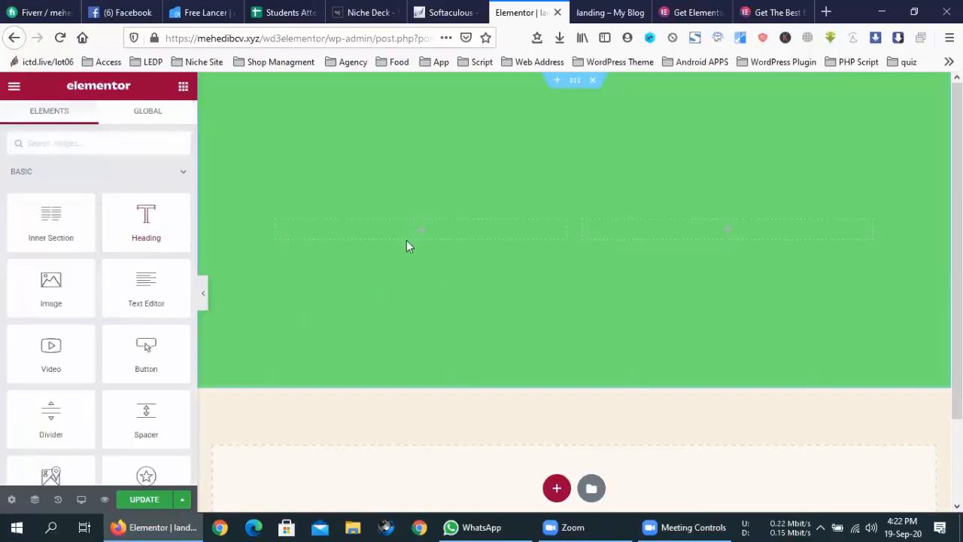
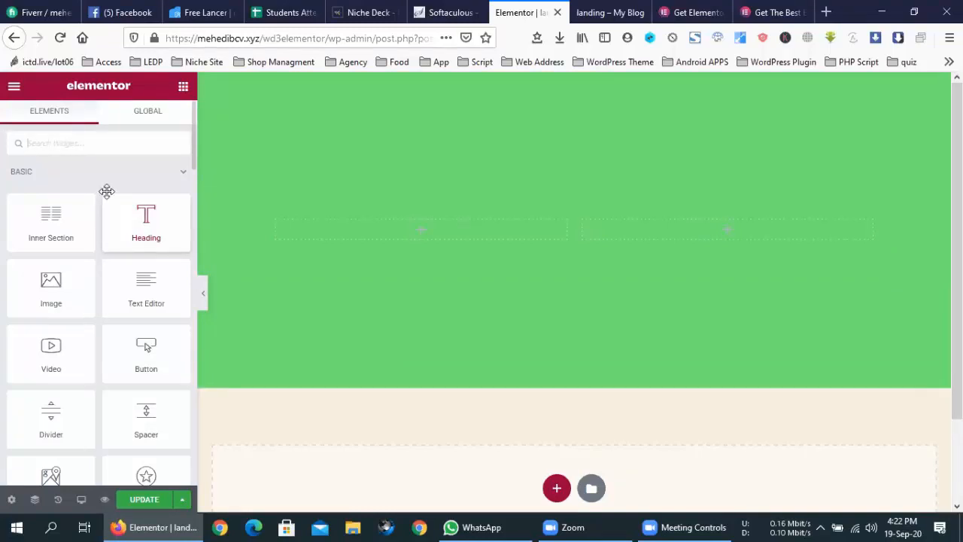
- Read the 3rd Party Elementor Add-Ons heading and intro paragraph on elementor.com
{"action": "left_click", "coordinate": [745, 11]}
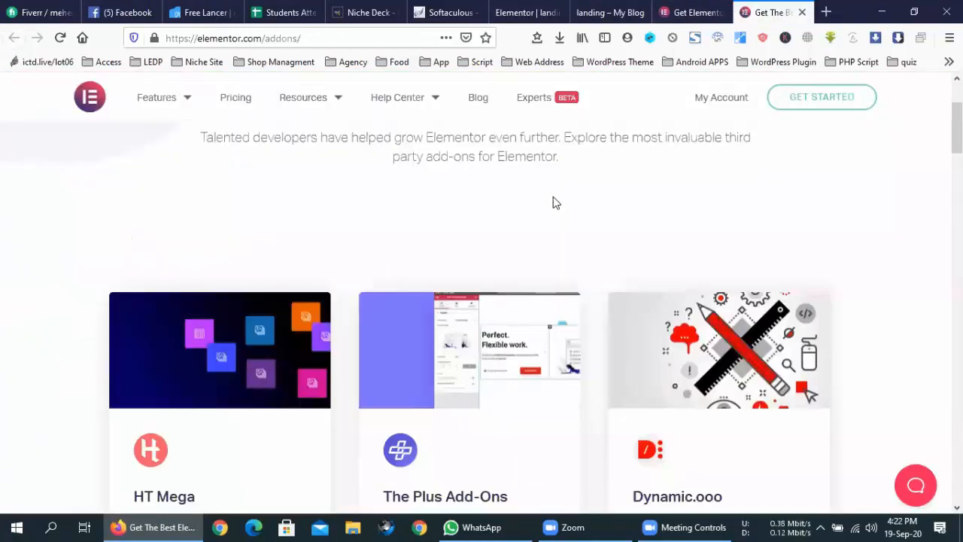
{"action": "scroll", "coordinate": [556, 202], "scroll_direction": "up", "scroll_amount": 2}
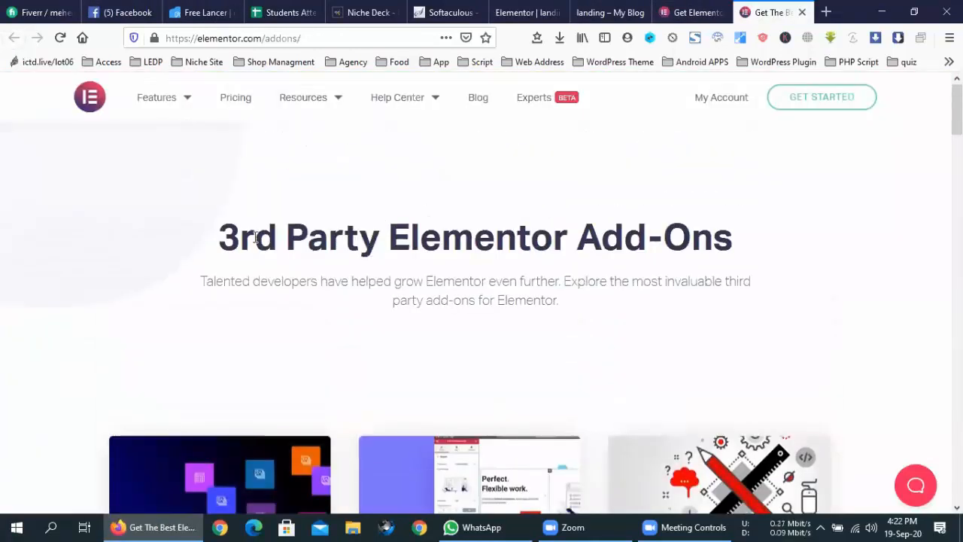
{"action": "mouse_move", "coordinate": [220, 237]}
{"action": "left_mouse_down"}
{"action": "mouse_move", "coordinate": [618, 231]}
{"action": "mouse_move", "coordinate": [785, 249]}
{"action": "mouse_move", "coordinate": [215, 251]}
{"action": "left_mouse_up"}
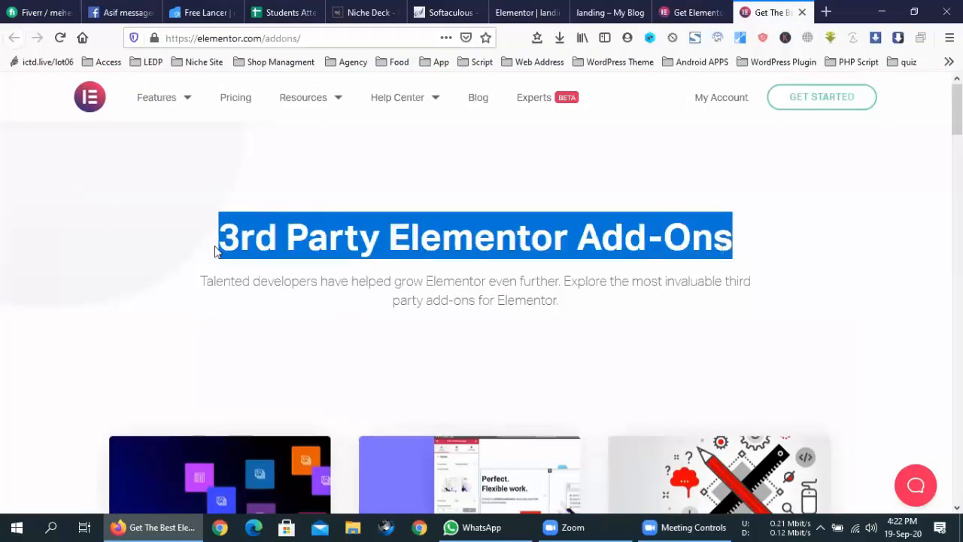
{"action": "triple_click", "coordinate": [248, 281]}
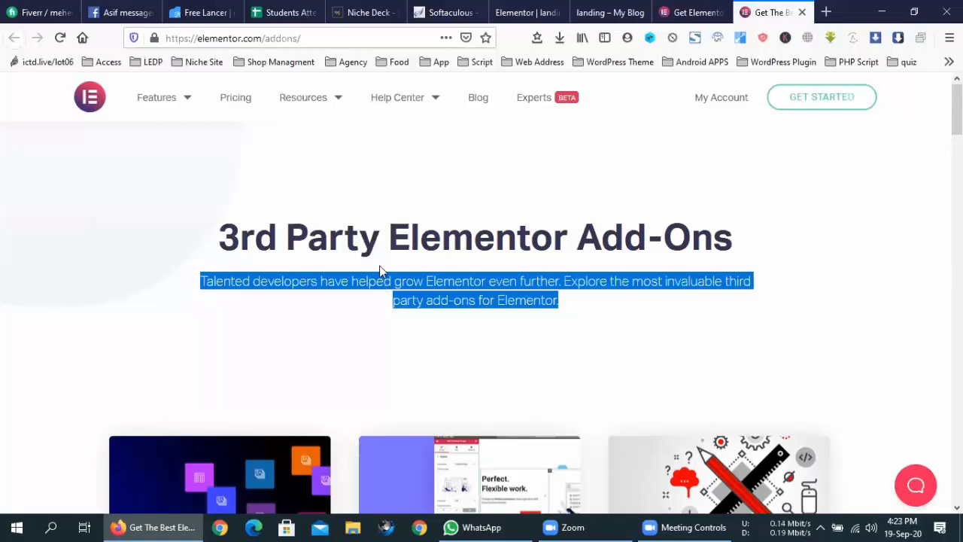
{"action": "left_click", "coordinate": [680, 185]}
- Go back through the pricing and live landing page tabs to the page editor
{"action": "left_click", "coordinate": [700, 9]}
{"action": "left_click", "coordinate": [611, 12]}
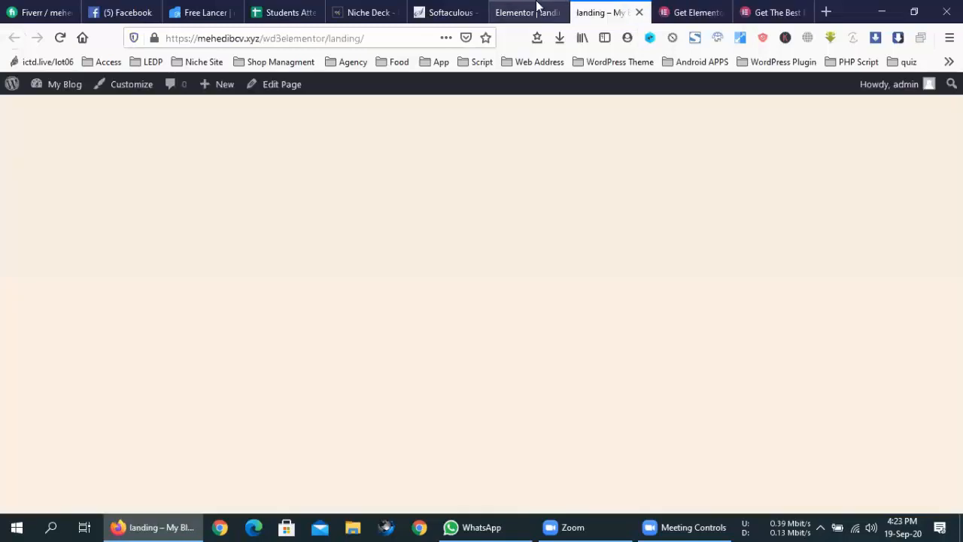
{"action": "left_click", "coordinate": [526, 12]}
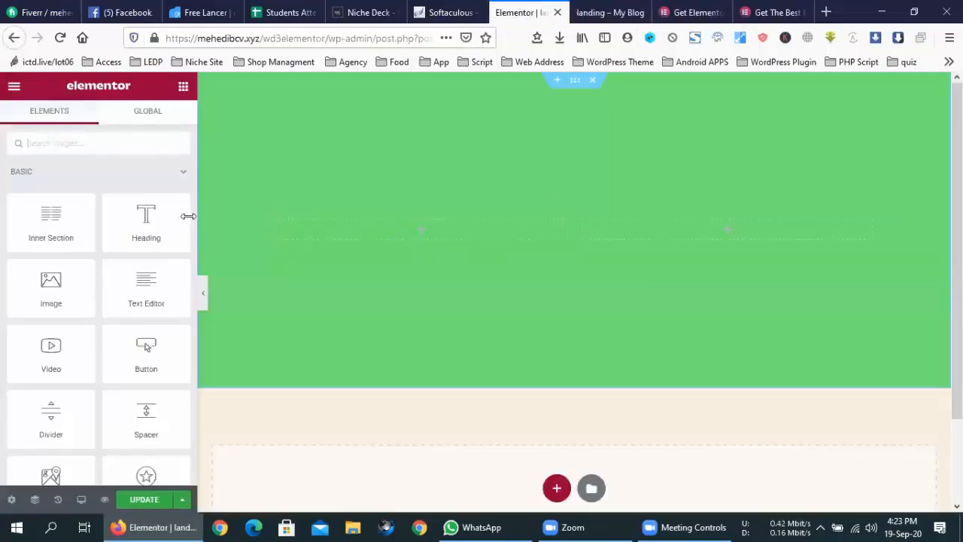
- Drop a Heading widget into the left column of the green hero section
{"action": "left_click_drag", "start_coordinate": [143, 218], "coordinate": [418, 236]}
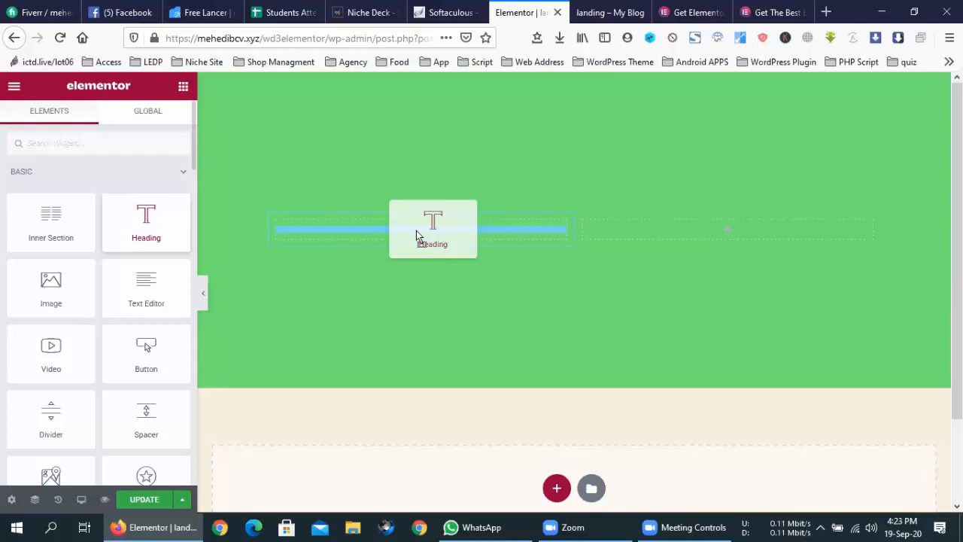
{"action": "mouse_move", "coordinate": [417, 231]}
{"action": "left_mouse_down"}
{"action": "mouse_move", "coordinate": [406, 232]}
{"action": "mouse_move", "coordinate": [418, 234]}
{"action": "left_mouse_up"}
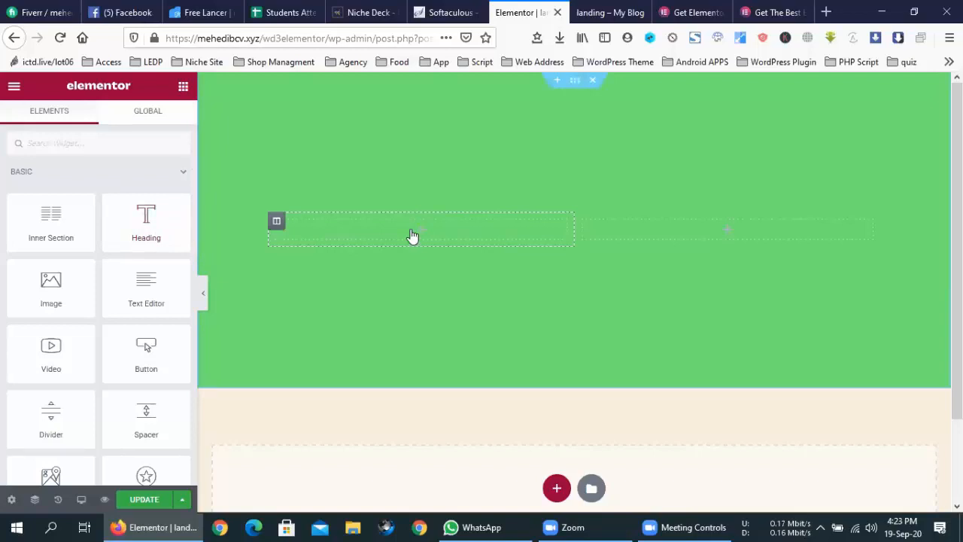
{"action": "left_click_drag", "start_coordinate": [176, 219], "coordinate": [378, 210]}
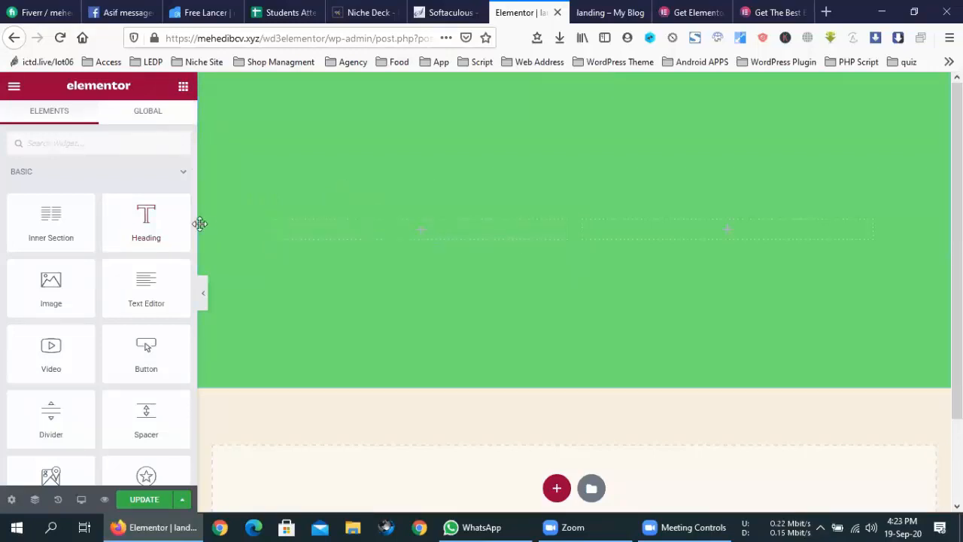
{"action": "left_click_drag", "start_coordinate": [189, 228], "coordinate": [413, 277]}
{"action": "left_click_drag", "start_coordinate": [146, 229], "coordinate": [324, 234]}
{"action": "left_click_drag", "start_coordinate": [371, 229], "coordinate": [402, 228]}
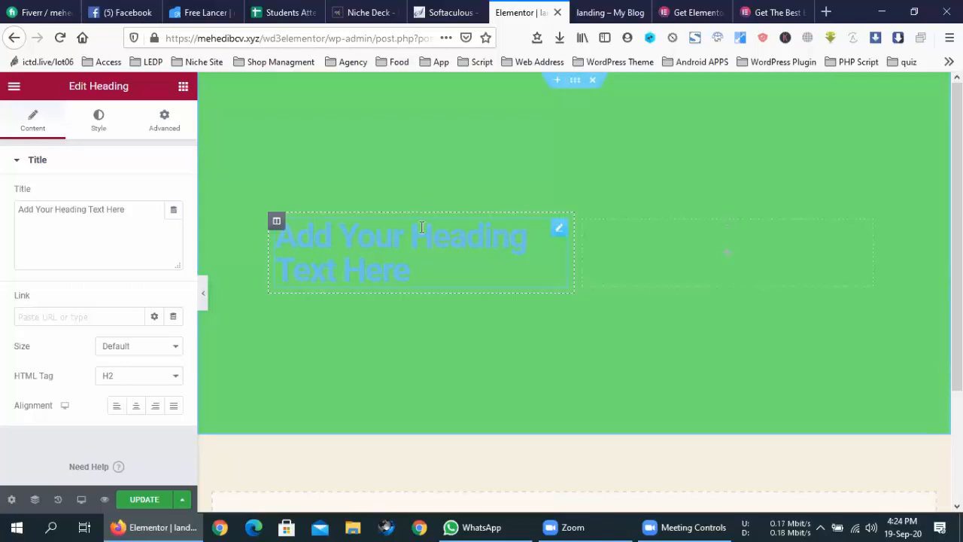
- Replace the placeholder heading title with 'This is heading'
{"action": "double_click", "coordinate": [71, 212]}
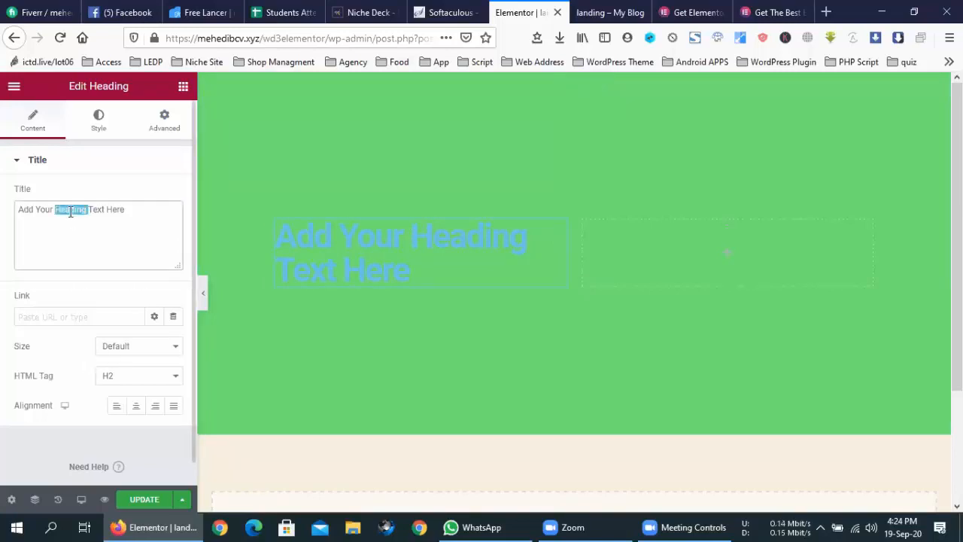
{"action": "triple_click", "coordinate": [136, 208]}
{"action": "double_click", "coordinate": [392, 237]}
{"action": "left_click", "coordinate": [412, 269]}
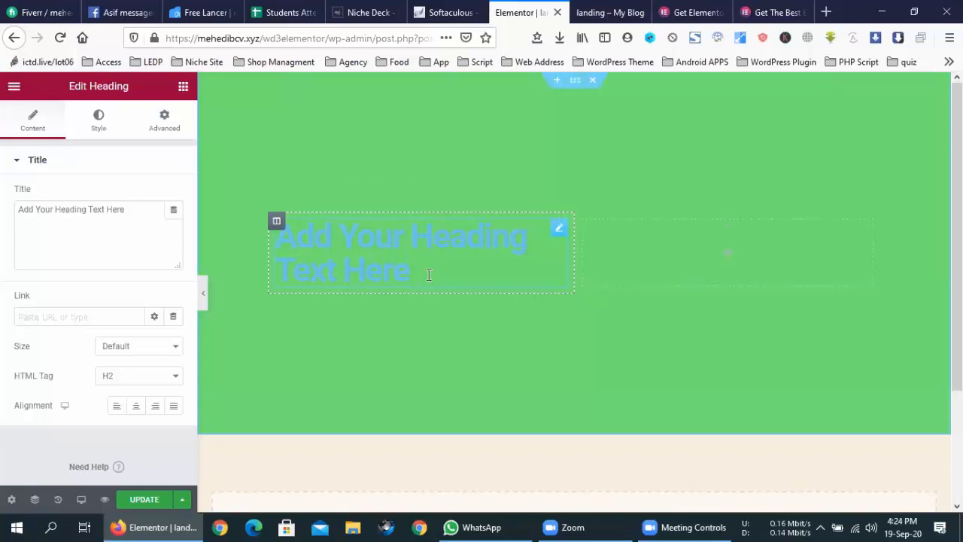
{"action": "key", "text": "BackSpace"}
{"action": "key", "text": "BackSpace"}
{"action": "key", "text": "BackSpace"}
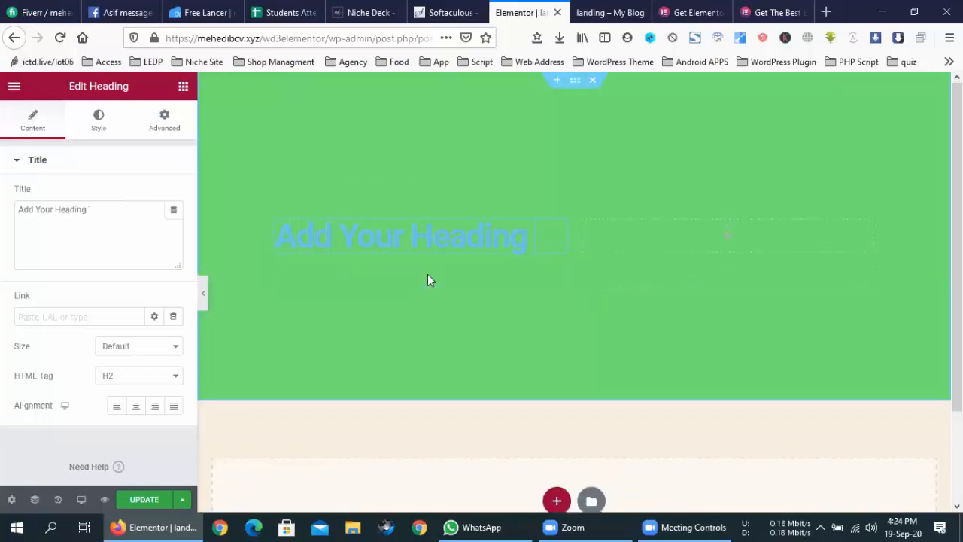
{"action": "key", "text": "BackSpace"}
{"action": "key", "text": "BackSpace"}
{"action": "key", "text": "BackSpace"}
{"action": "key", "text": "BackSpace"}
{"action": "key", "text": "BackSpace"}
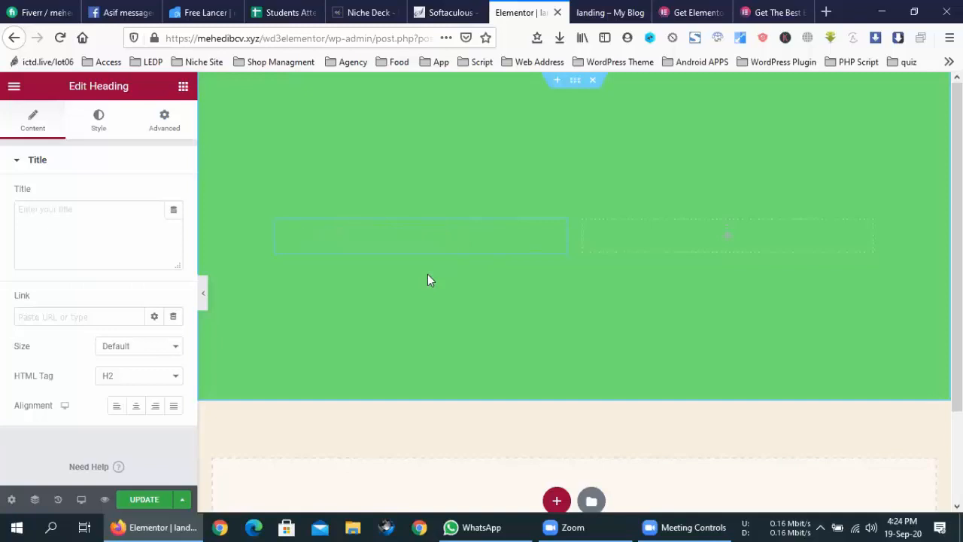
{"action": "key", "text": "BackSpace"}
{"action": "key", "text": "BackSpace"}
{"action": "key", "text": "BackSpace"}
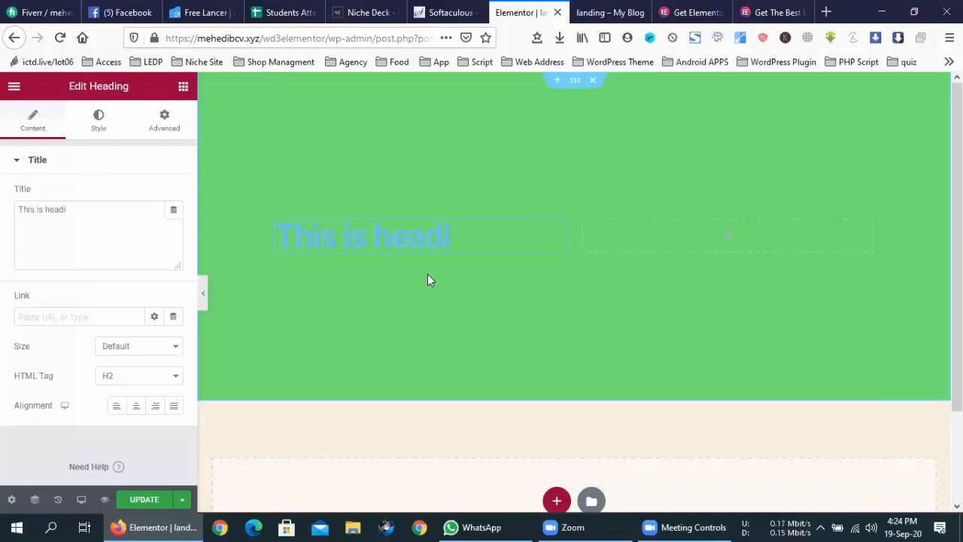
{"action": "type", "text": "This is heading"}
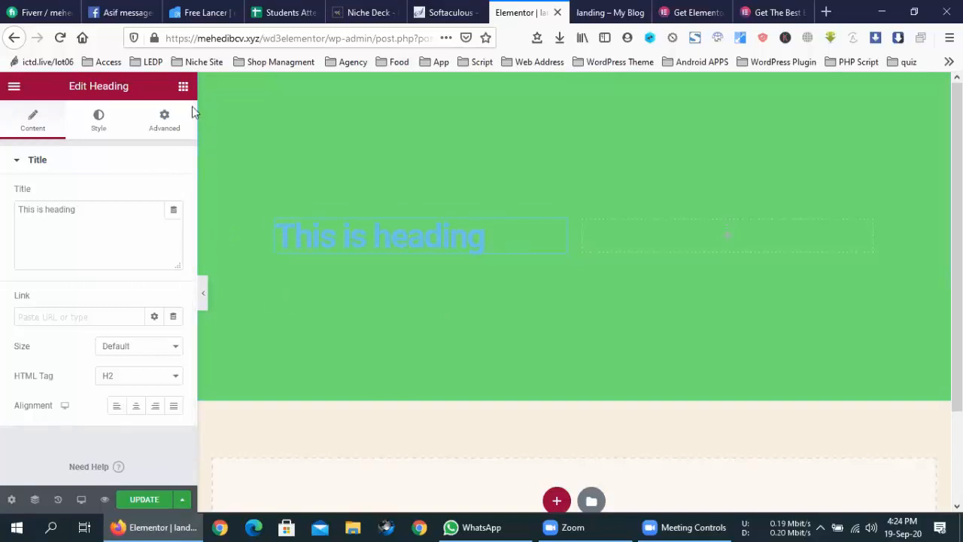
{"action": "left_click", "coordinate": [183, 86]}
- Add an Image widget below the heading showing the colourful illustration from the Media Library
{"action": "left_click_drag", "start_coordinate": [61, 298], "coordinate": [407, 246]}
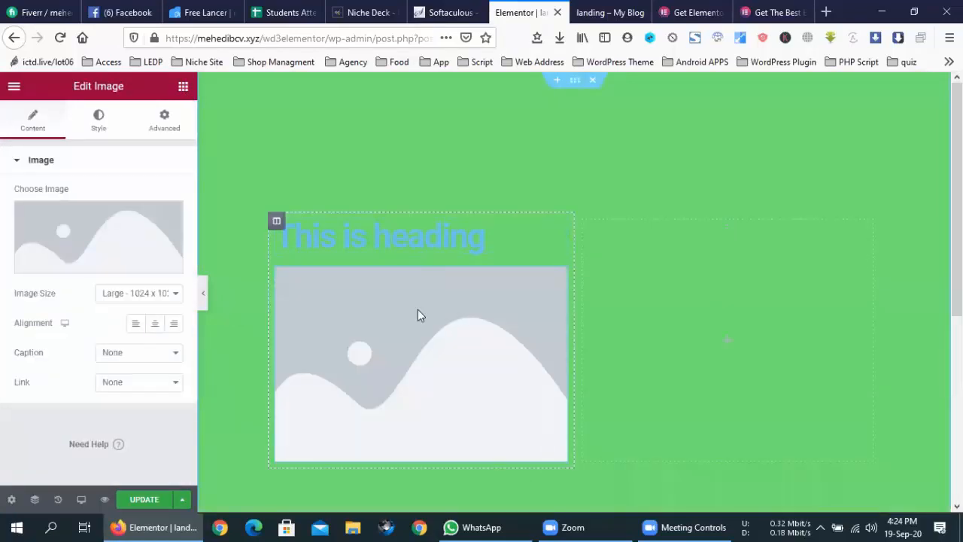
{"action": "left_click", "coordinate": [80, 267]}
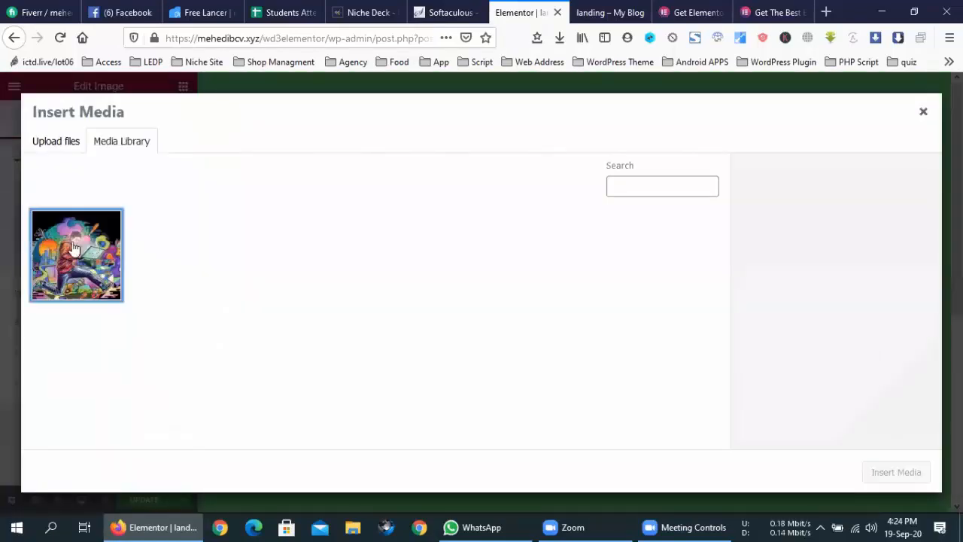
{"action": "left_click", "coordinate": [73, 247]}
{"action": "left_click", "coordinate": [895, 473]}
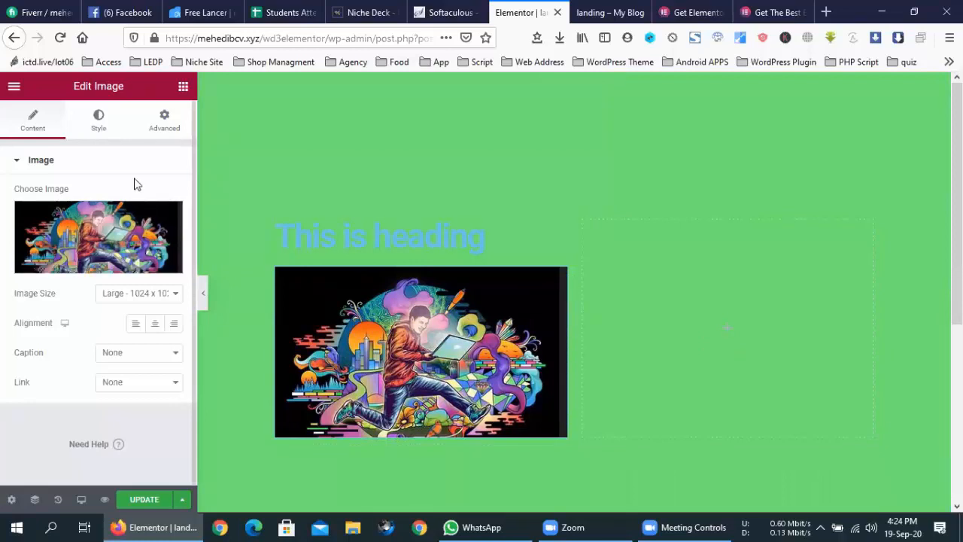
{"action": "left_click", "coordinate": [182, 87]}
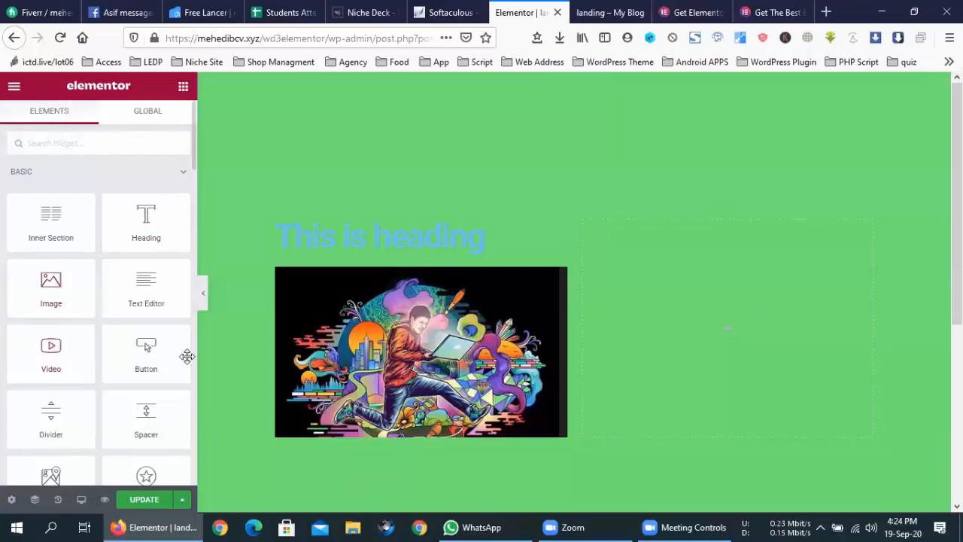
- Add a Video widget with the YouTube placeholder to the empty right column
{"action": "left_click_drag", "start_coordinate": [51, 349], "coordinate": [695, 339]}
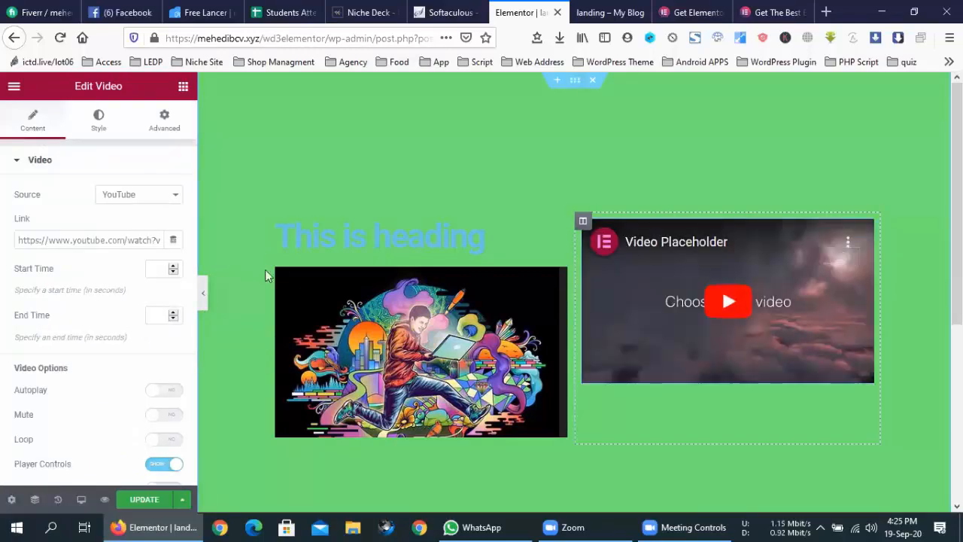
{"action": "double_click", "coordinate": [68, 238]}
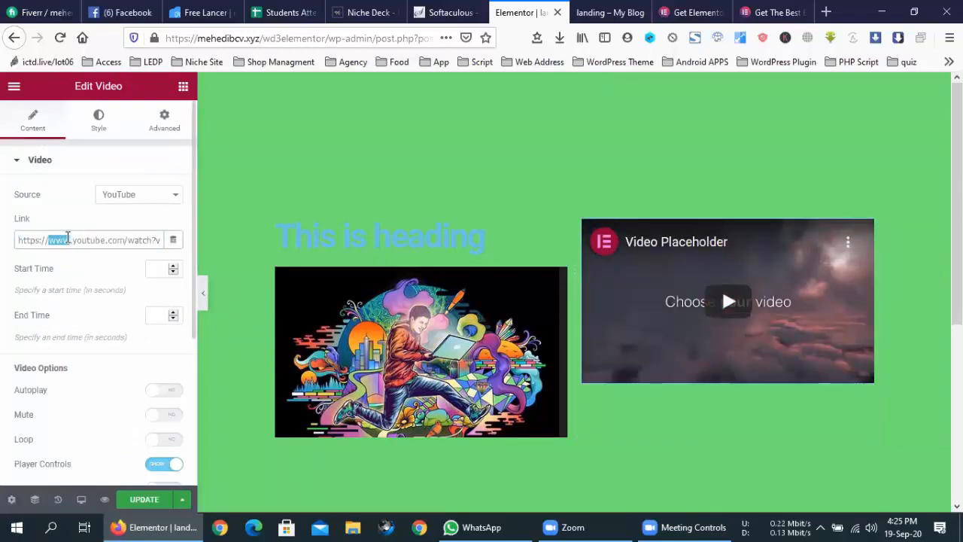
{"action": "key", "text": "ctrl+t"}
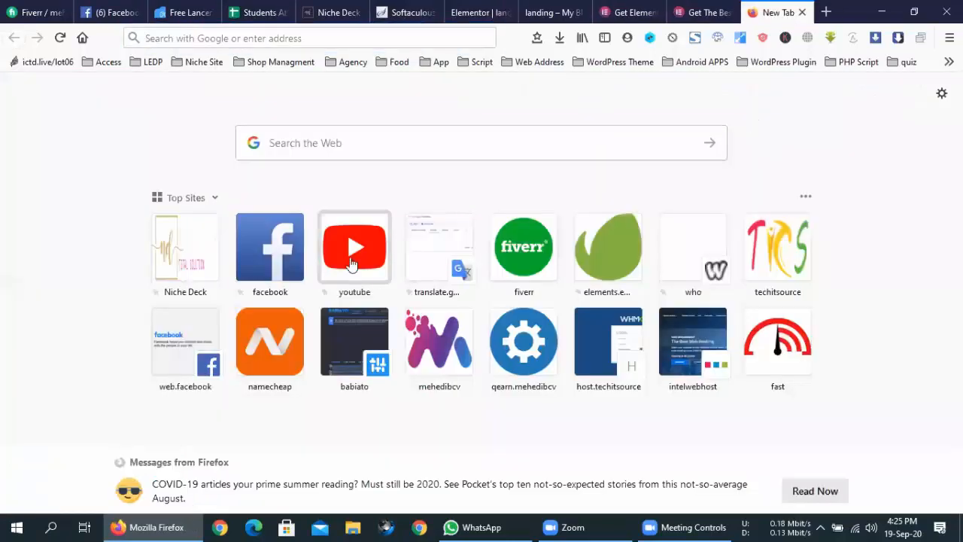
- Copy the YouTube URL of the Gopal Bhar 'Thief' cartoon and close that tab
{"action": "left_click", "coordinate": [351, 263]}
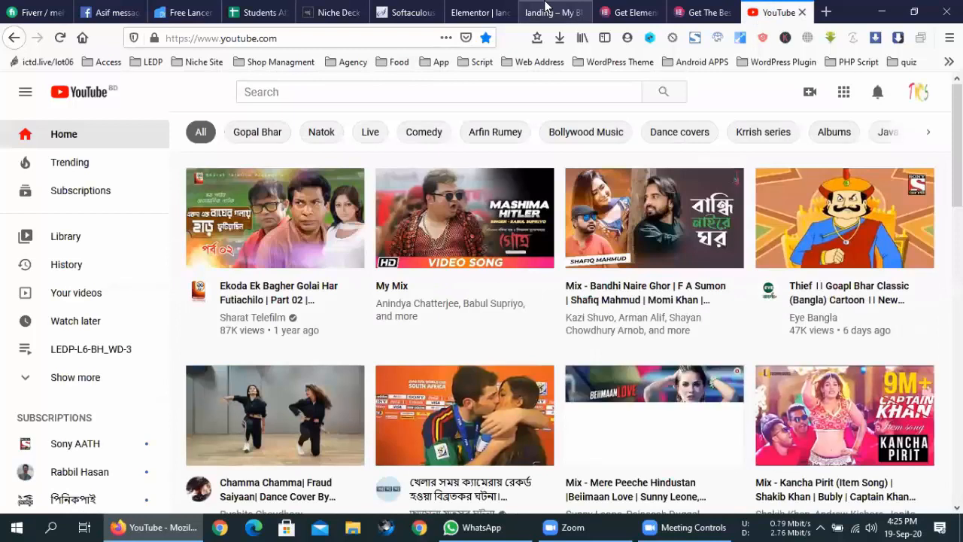
{"action": "left_click", "coordinate": [822, 230]}
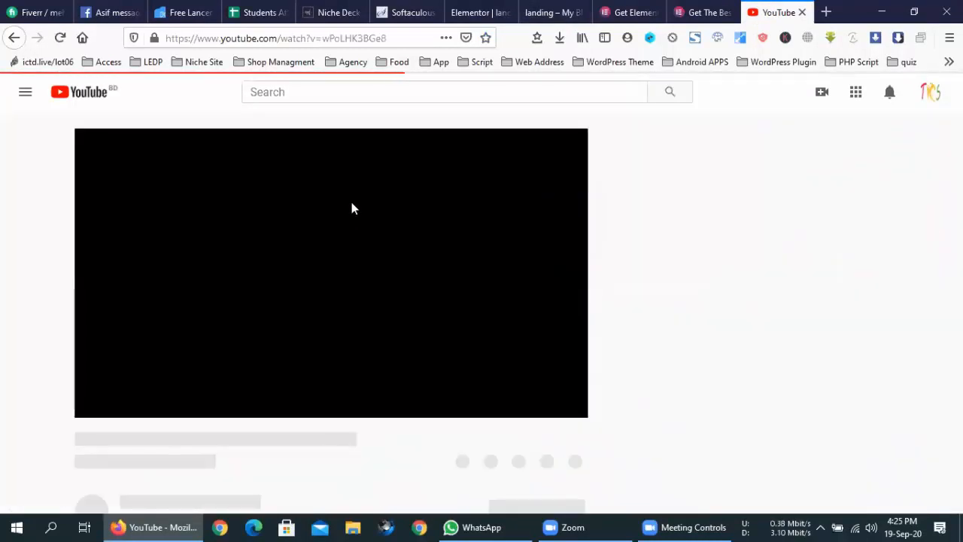
{"action": "right_click", "coordinate": [324, 39]}
{"action": "left_click", "coordinate": [335, 89]}
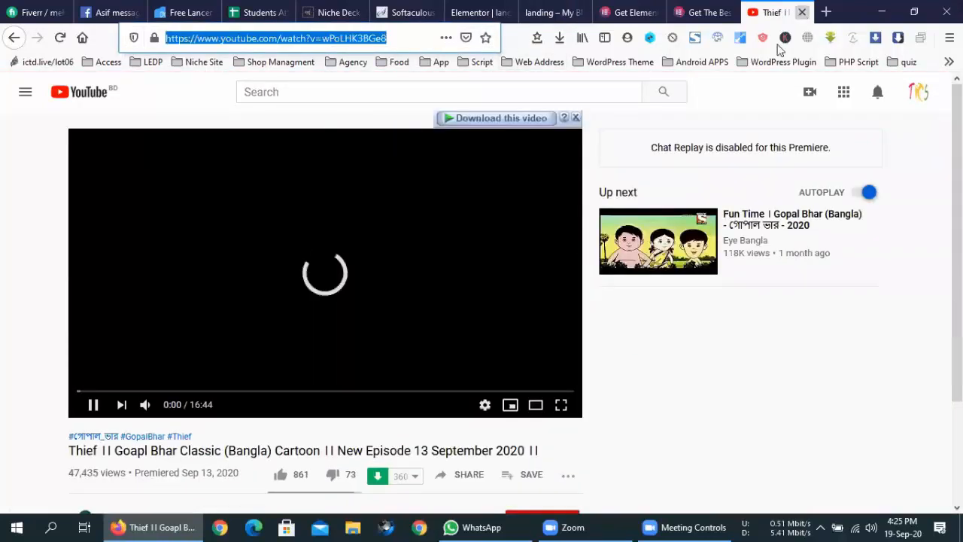
{"action": "left_click", "coordinate": [803, 13]}
{"action": "left_click", "coordinate": [43, 239]}
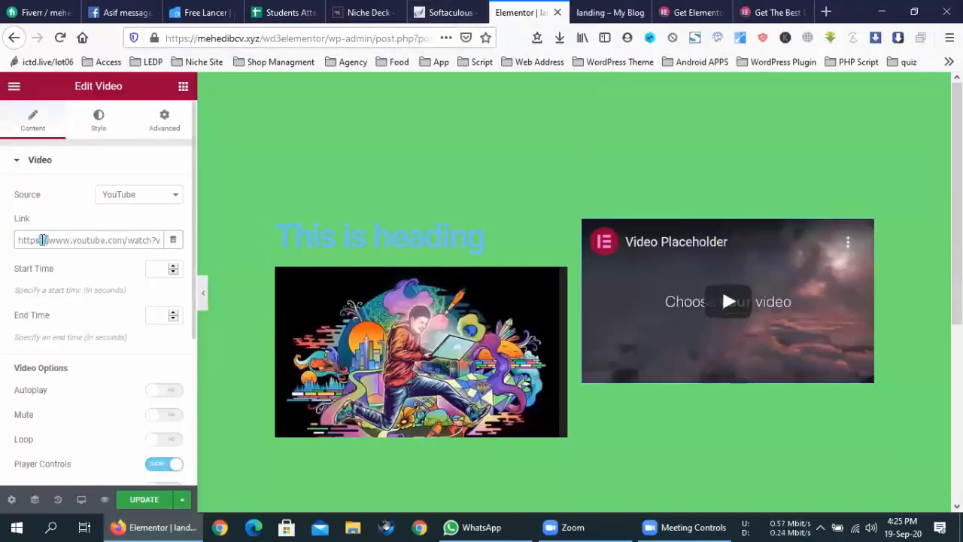
- Replace the video widget's link with the copied YouTube address
{"action": "key", "text": "ctrl+a"}
{"action": "key", "text": "ctrl+v"}
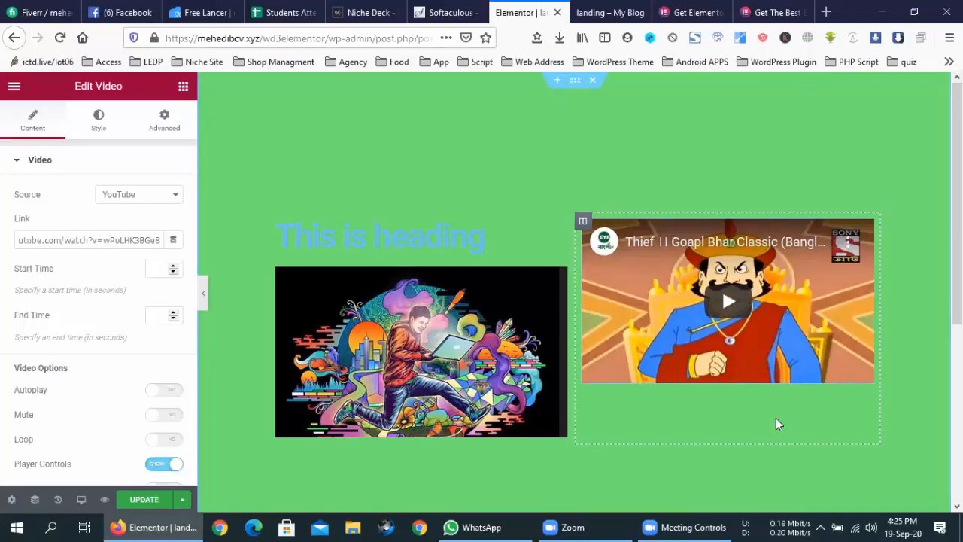
{"action": "left_click", "coordinate": [100, 129]}
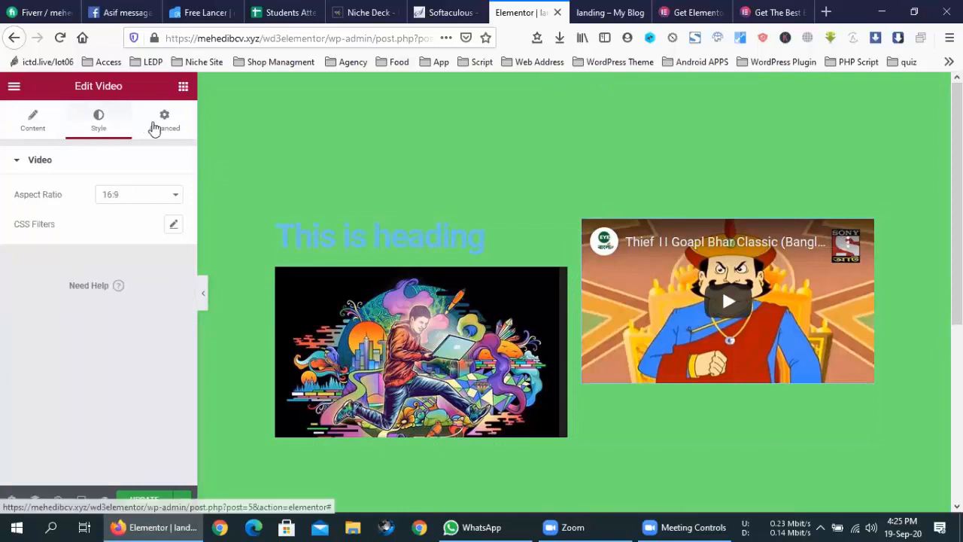
{"action": "left_click", "coordinate": [173, 121]}
{"action": "left_click", "coordinate": [114, 130]}
- Try 21:9, 16:9 and 1:1 aspect ratios, settling on 4:3 for the video
{"action": "left_click", "coordinate": [140, 194]}
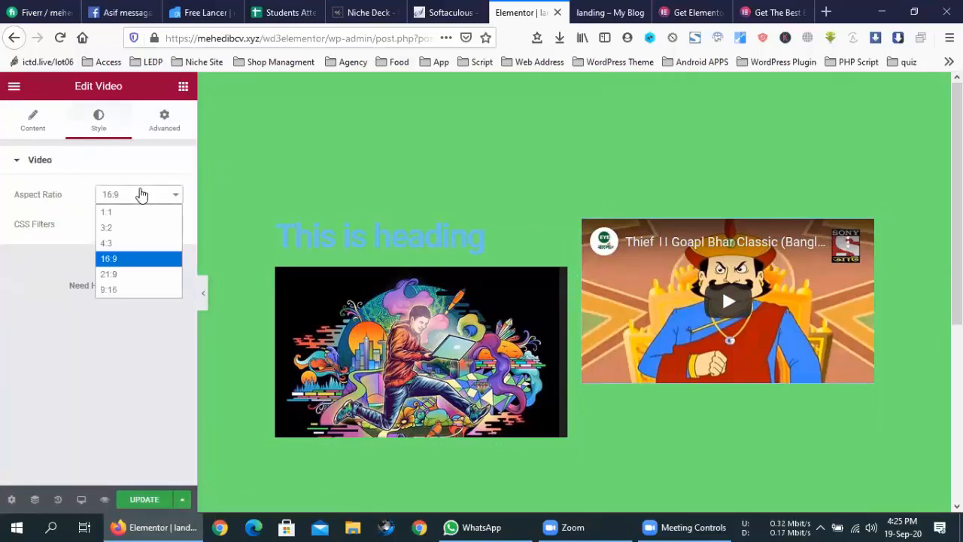
{"action": "left_click", "coordinate": [124, 274]}
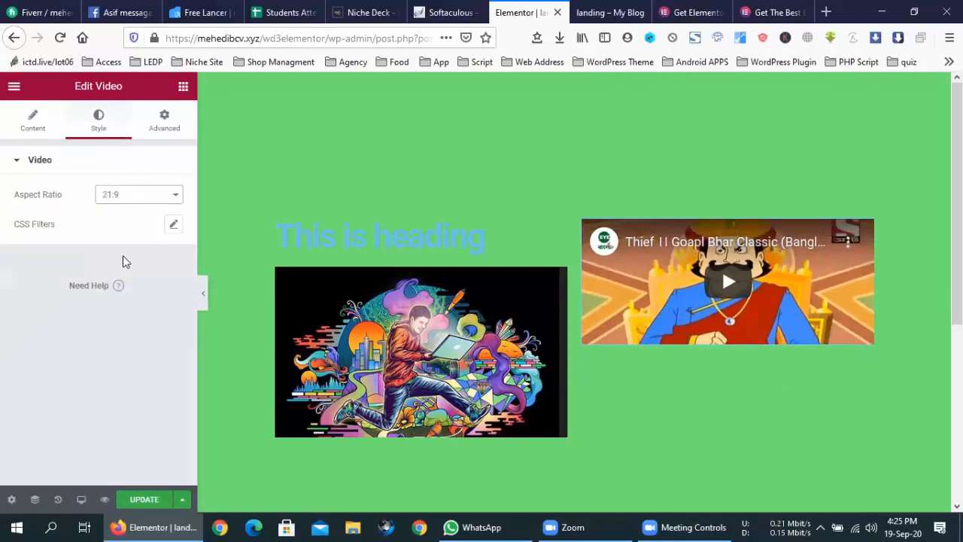
{"action": "left_click", "coordinate": [130, 159]}
{"action": "left_click", "coordinate": [131, 194]}
{"action": "left_click", "coordinate": [128, 258]}
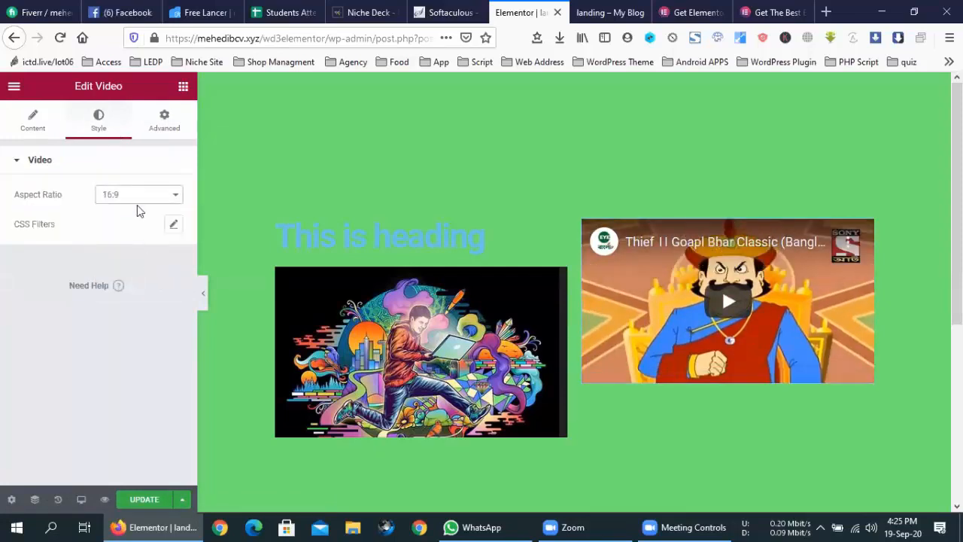
{"action": "left_click", "coordinate": [131, 160]}
{"action": "left_click", "coordinate": [135, 196]}
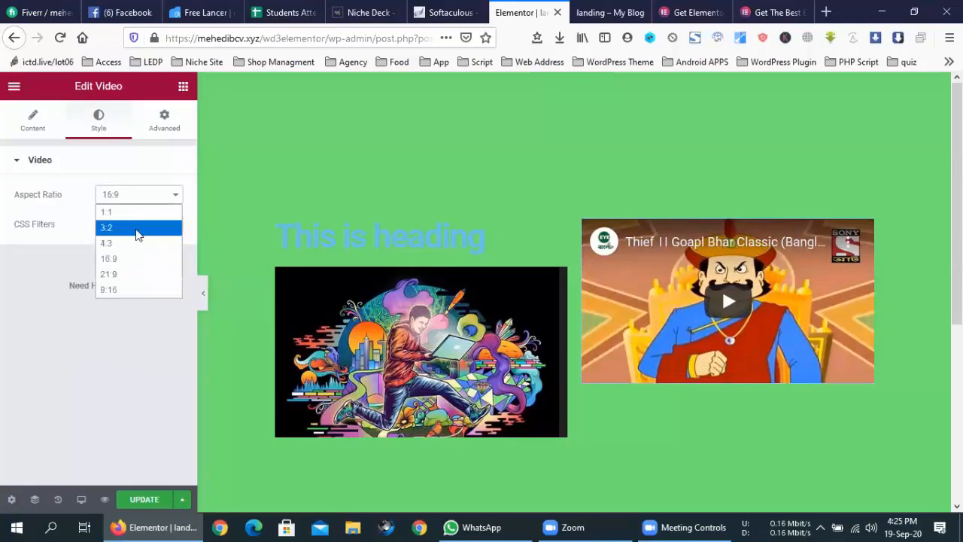
{"action": "left_click", "coordinate": [135, 242]}
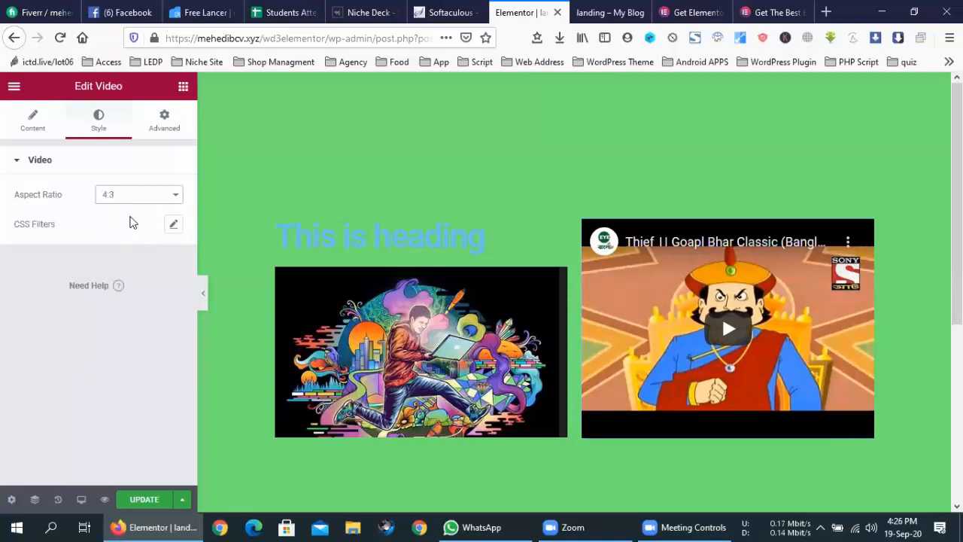
{"action": "left_click", "coordinate": [124, 195]}
{"action": "left_click", "coordinate": [121, 226]}
{"action": "left_click", "coordinate": [126, 194]}
{"action": "left_click", "coordinate": [125, 213]}
{"action": "left_click", "coordinate": [127, 196]}
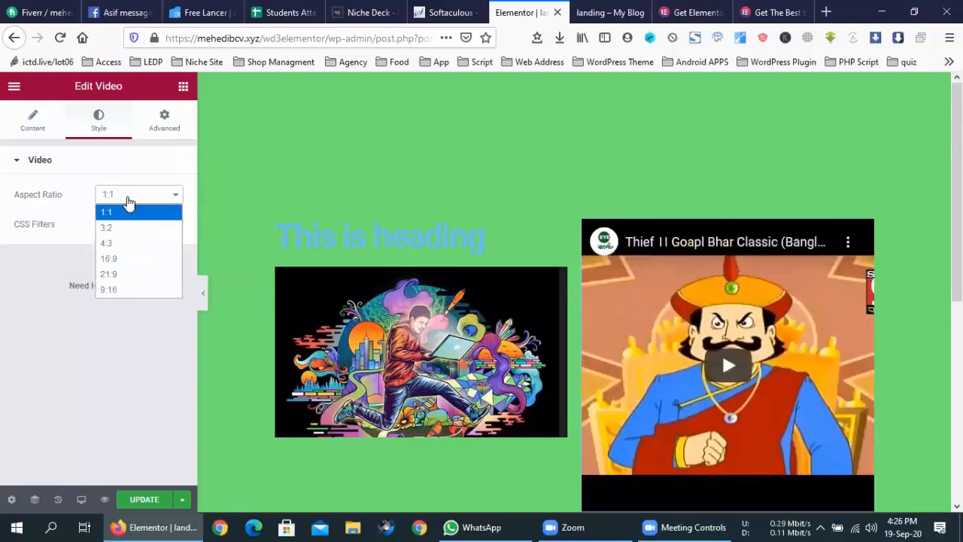
{"action": "left_click", "coordinate": [123, 244]}
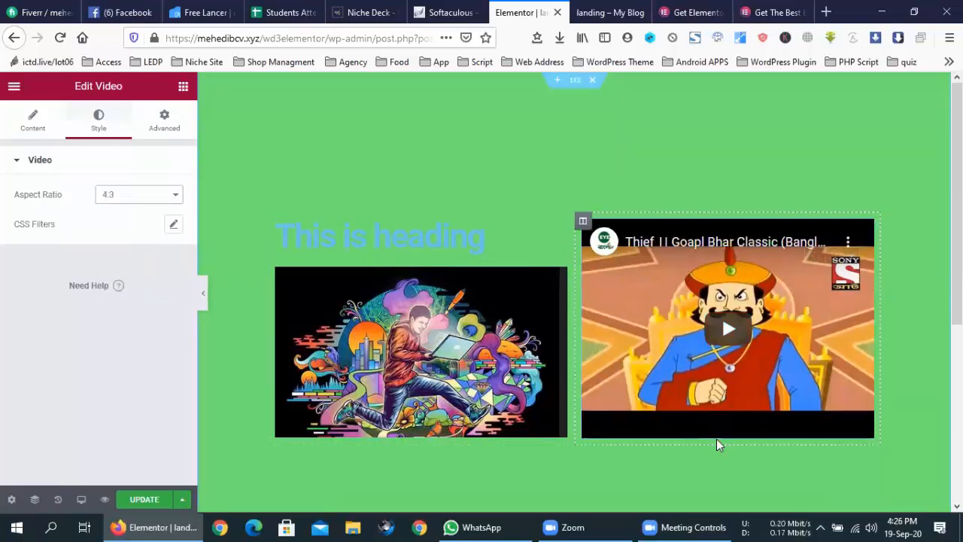
- Select the illustration image and try an attachment caption before setting Caption back to None
{"action": "left_click", "coordinate": [433, 316]}
{"action": "right_click", "coordinate": [393, 292]}
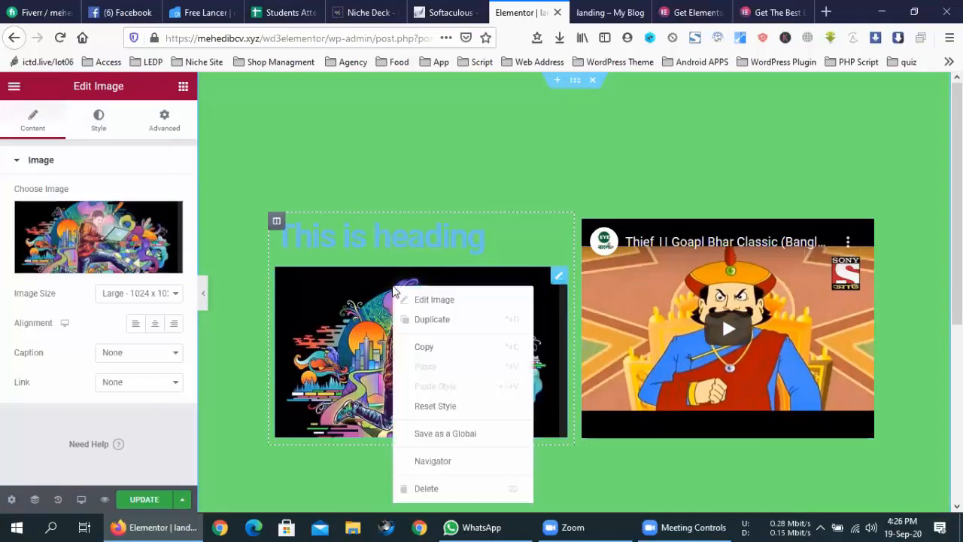
{"action": "left_click", "coordinate": [351, 310]}
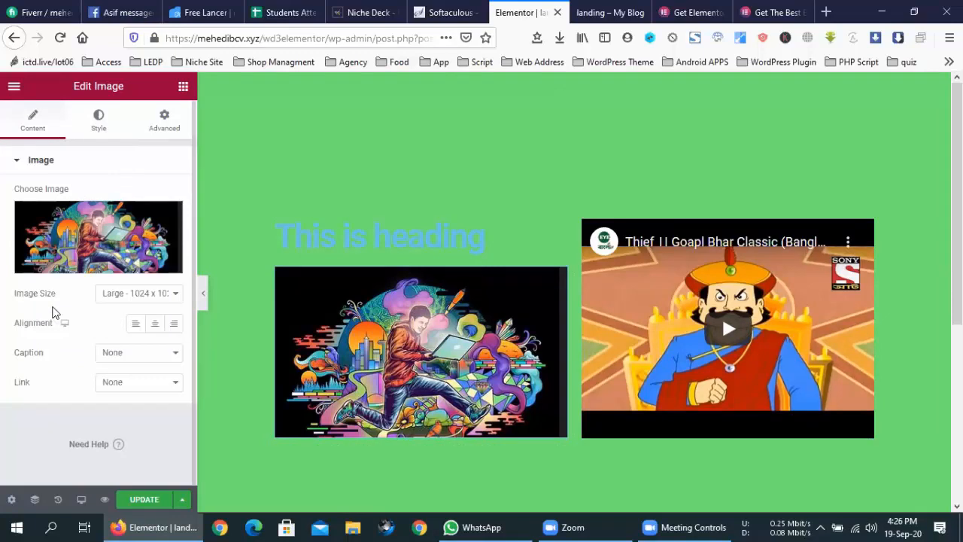
{"action": "left_click", "coordinate": [128, 355]}
{"action": "left_click", "coordinate": [138, 385]}
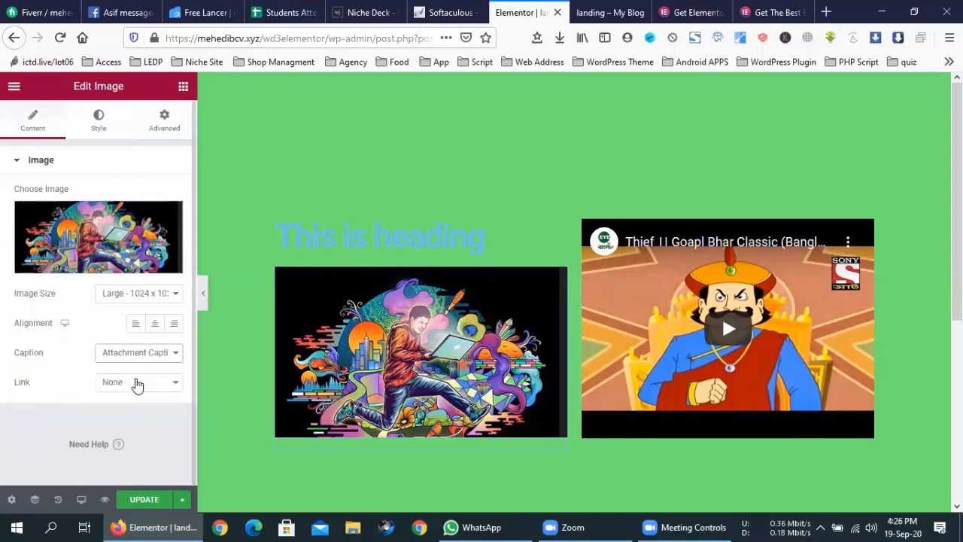
{"action": "left_click", "coordinate": [131, 358]}
{"action": "left_click", "coordinate": [132, 368]}
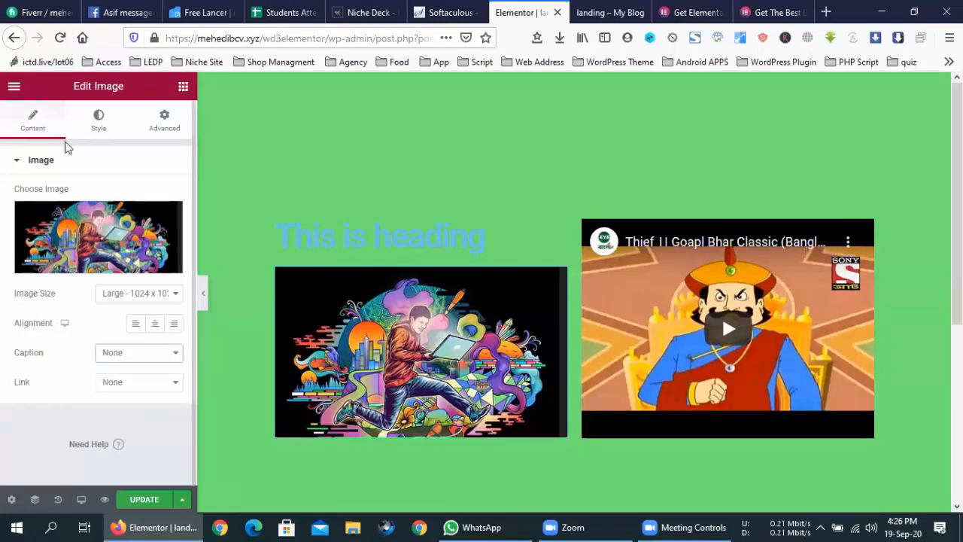
- Set the image width and max width to 100 and its height to 243 px
{"action": "left_click", "coordinate": [100, 119]}
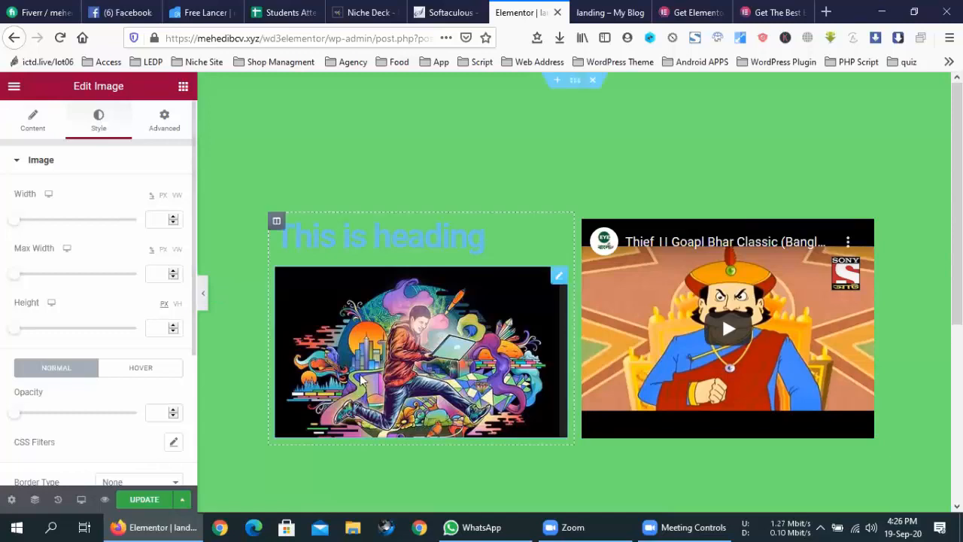
{"action": "left_click_drag", "start_coordinate": [15, 219], "coordinate": [155, 222]}
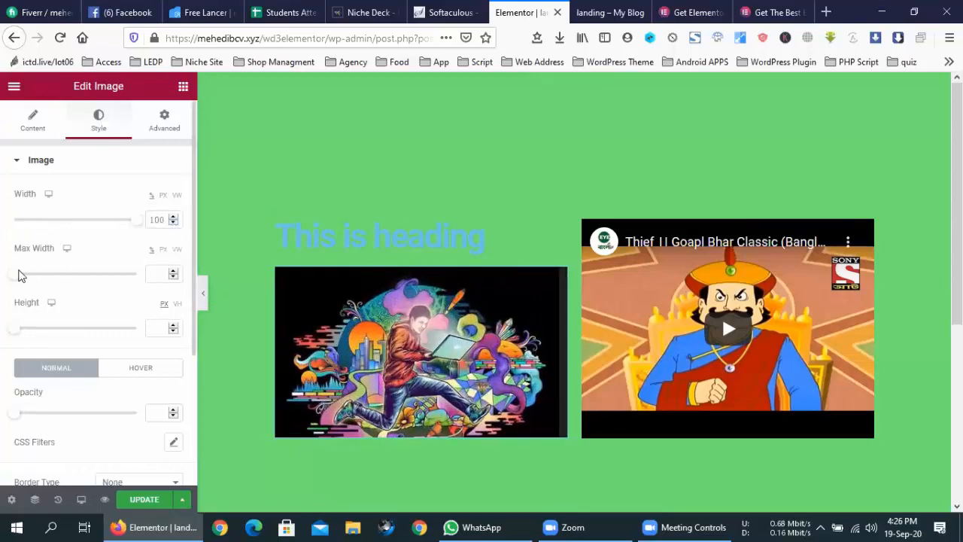
{"action": "left_click_drag", "start_coordinate": [22, 275], "coordinate": [160, 275]}
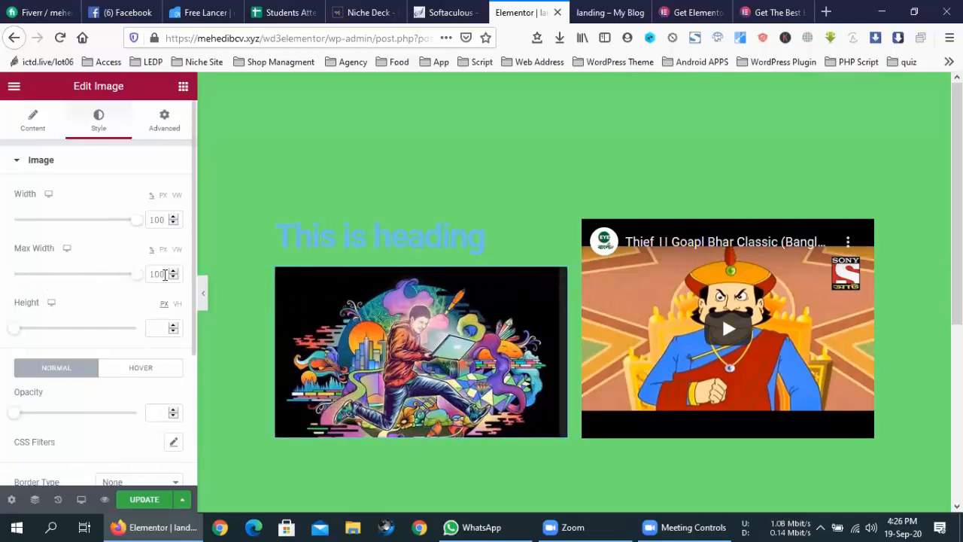
{"action": "left_click_drag", "start_coordinate": [16, 331], "coordinate": [69, 333]}
{"action": "left_click", "coordinate": [173, 331]}
{"action": "left_click", "coordinate": [173, 331]}
{"action": "left_click", "coordinate": [173, 332]}
{"action": "left_click", "coordinate": [172, 331]}
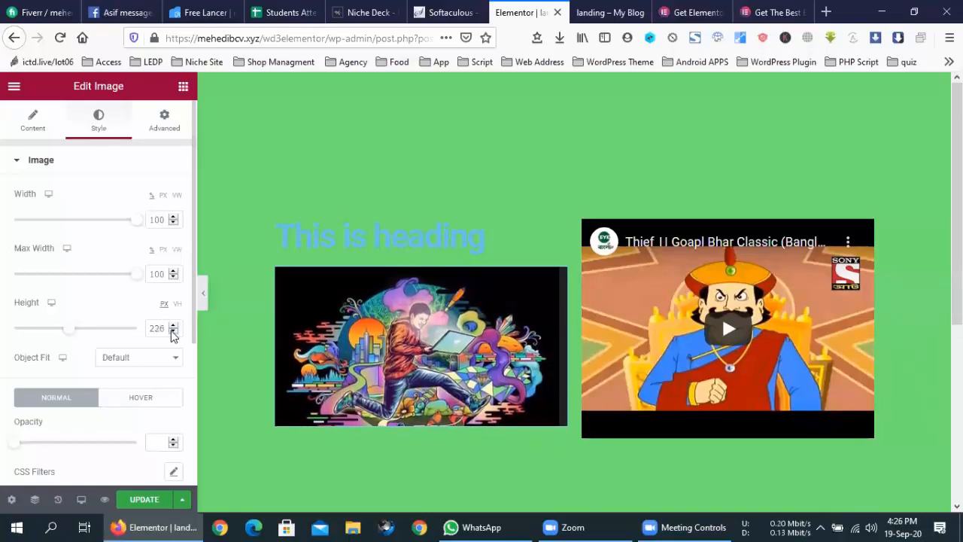
{"action": "left_click", "coordinate": [174, 327]}
{"action": "left_click", "coordinate": [174, 327]}
{"action": "left_click", "coordinate": [173, 326]}
{"action": "left_click", "coordinate": [174, 327]}
{"action": "left_click", "coordinate": [174, 327]}
{"action": "left_click", "coordinate": [174, 327]}
{"action": "left_click", "coordinate": [174, 327]}
{"action": "left_click", "coordinate": [174, 326]}
{"action": "left_click", "coordinate": [174, 328]}
{"action": "left_click", "coordinate": [174, 328]}
{"action": "left_click", "coordinate": [174, 328]}
{"action": "left_click", "coordinate": [174, 329]}
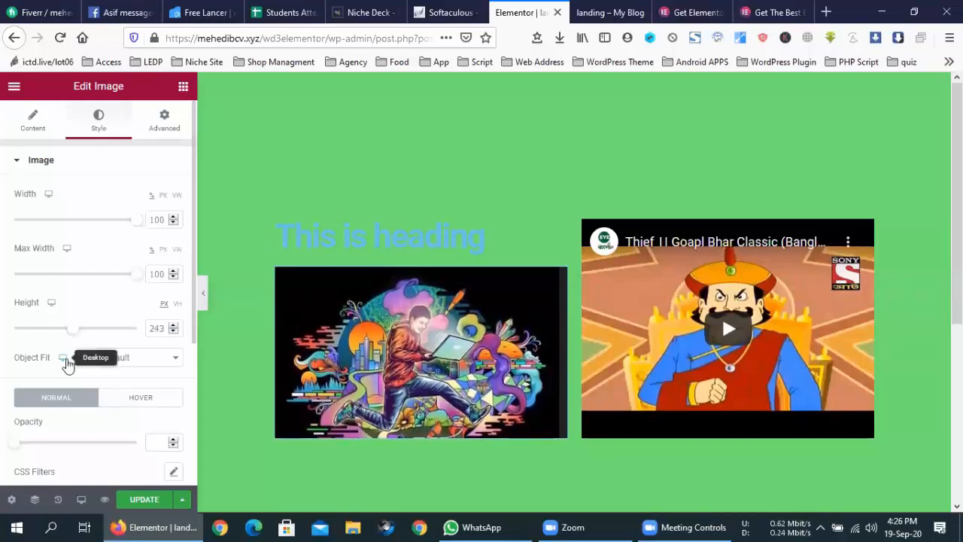
- Leave object fit at its default and adjust the image opacity slider
{"action": "scroll", "coordinate": [68, 364], "scroll_direction": "down", "scroll_amount": 1}
{"action": "left_click", "coordinate": [117, 320]}
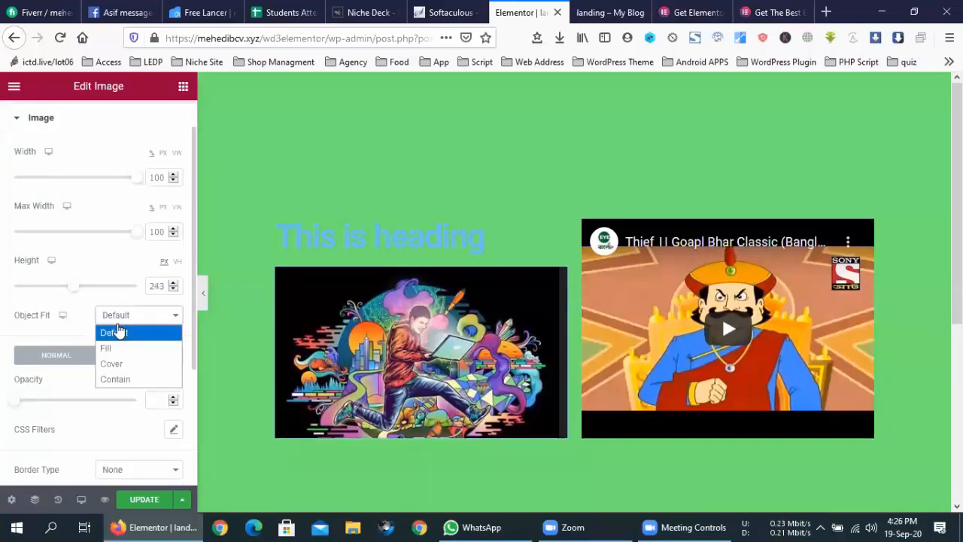
{"action": "left_click", "coordinate": [118, 329]}
{"action": "left_click", "coordinate": [118, 326]}
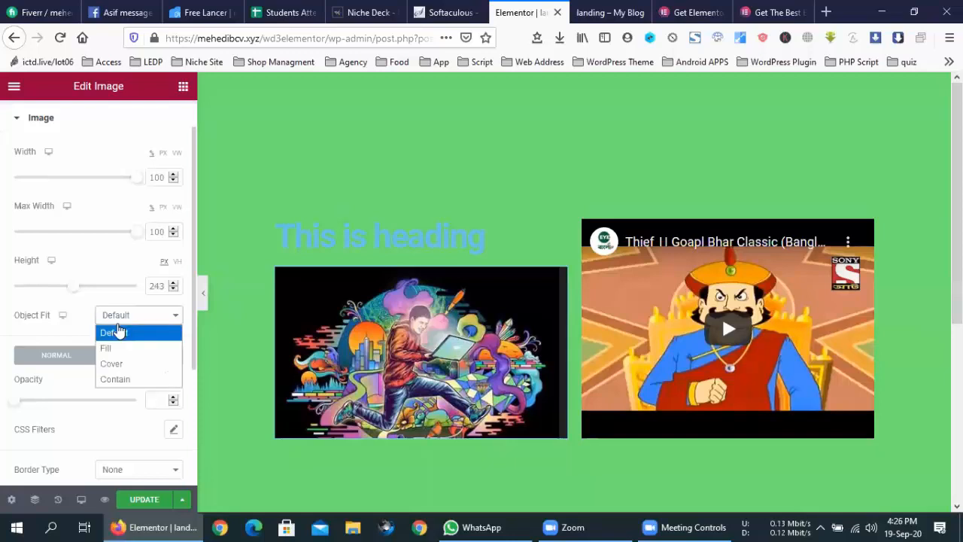
{"action": "left_click", "coordinate": [26, 332]}
{"action": "scroll", "coordinate": [26, 329], "scroll_direction": "down", "scroll_amount": 1}
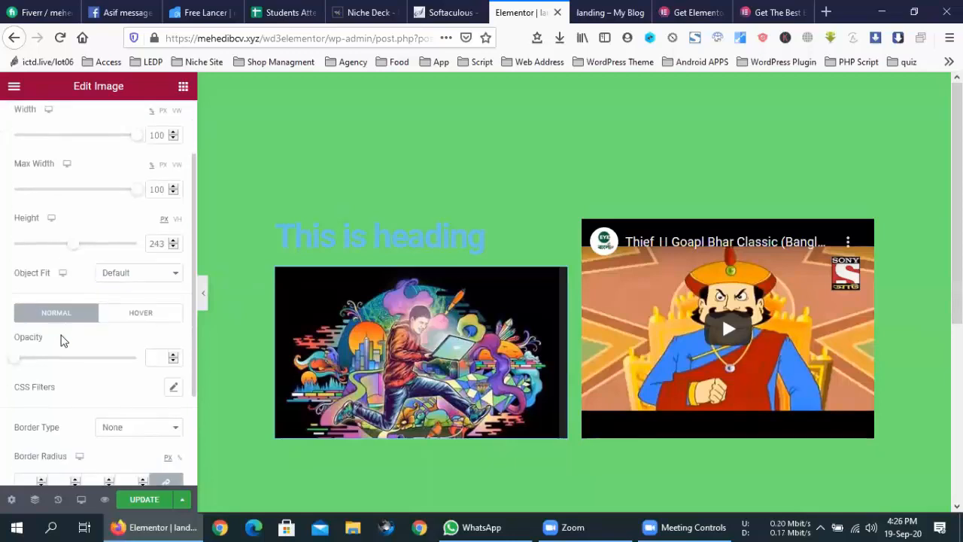
{"action": "left_click_drag", "start_coordinate": [15, 359], "coordinate": [215, 369]}
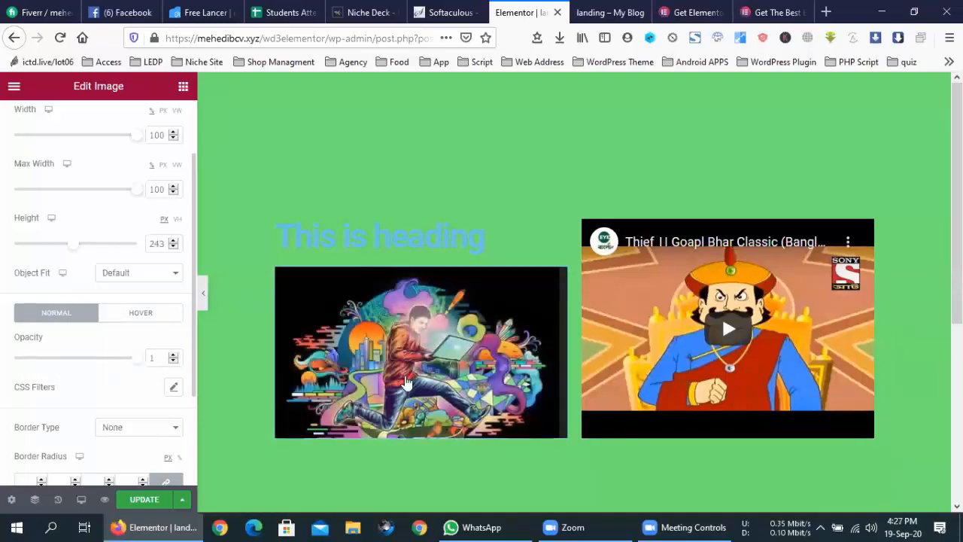
{"action": "scroll", "coordinate": [146, 369], "scroll_direction": "down", "scroll_amount": 2}
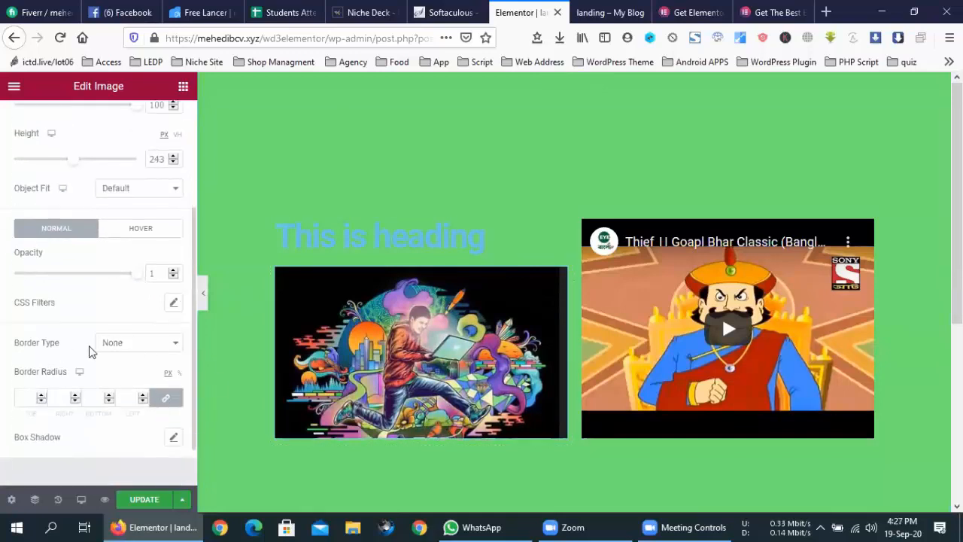
- Try solid, double, dashed, groove and dotted borders on the image, ending with None
{"action": "left_click", "coordinate": [119, 344]}
{"action": "left_click", "coordinate": [122, 380]}
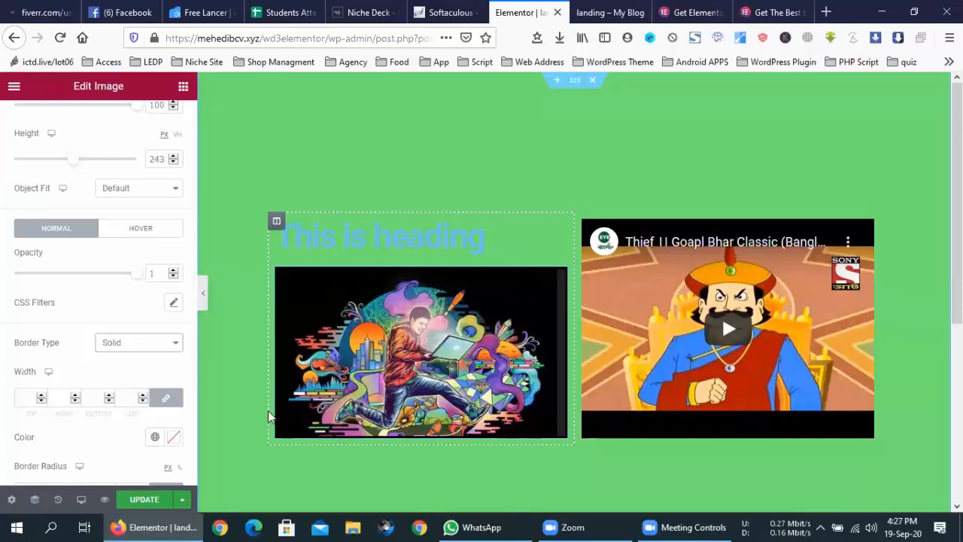
{"action": "left_click", "coordinate": [134, 344]}
{"action": "left_click", "coordinate": [140, 392]}
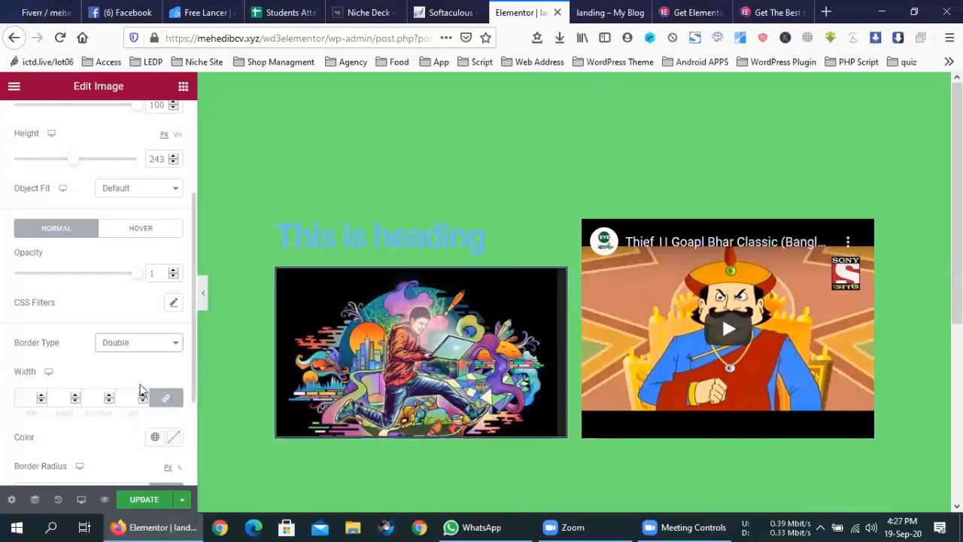
{"action": "left_click", "coordinate": [143, 345]}
{"action": "left_click", "coordinate": [144, 422]}
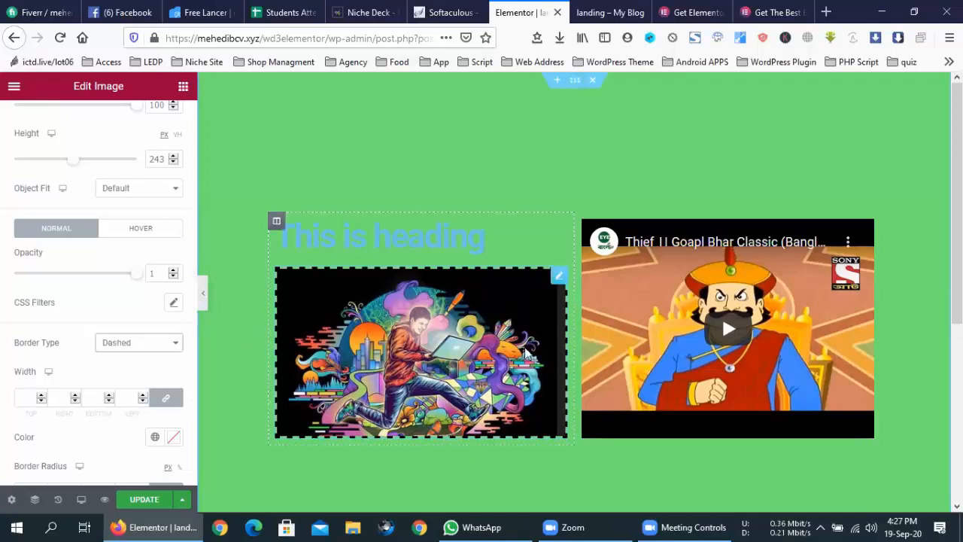
{"action": "left_click", "coordinate": [151, 344]}
{"action": "left_click", "coordinate": [140, 438]}
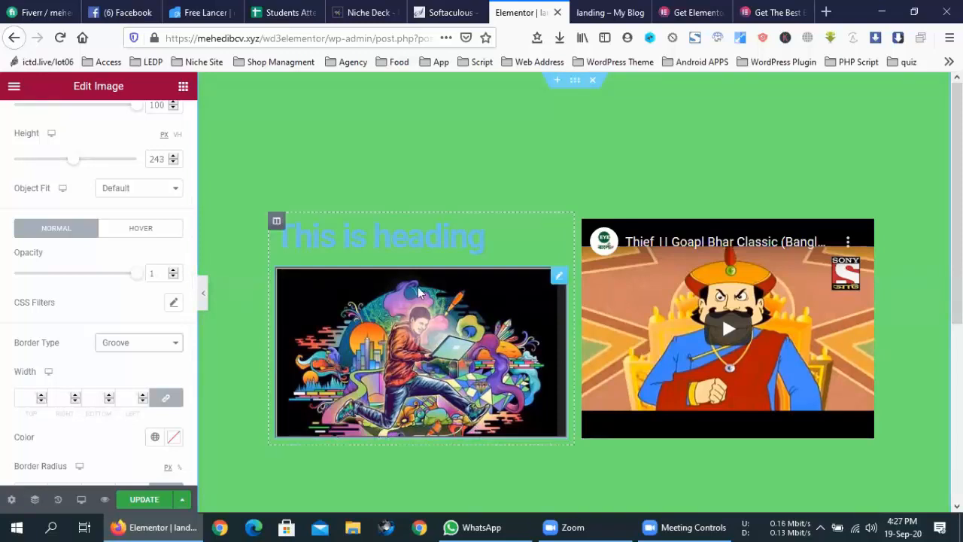
{"action": "left_click", "coordinate": [162, 349]}
{"action": "left_click", "coordinate": [129, 420]}
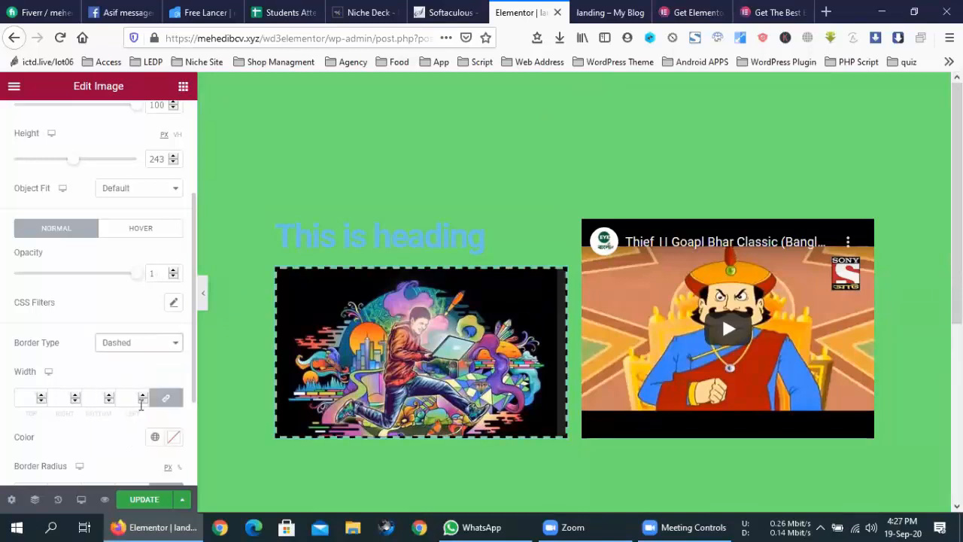
{"action": "left_click", "coordinate": [142, 352]}
{"action": "left_click", "coordinate": [146, 406]}
{"action": "left_click", "coordinate": [143, 346]}
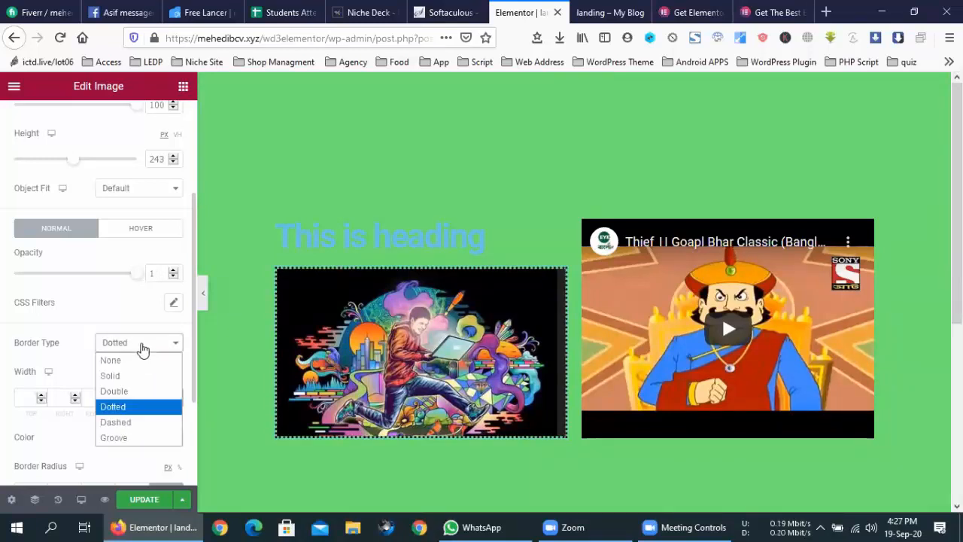
{"action": "left_click", "coordinate": [137, 407]}
{"action": "left_click", "coordinate": [137, 345]}
{"action": "left_click", "coordinate": [142, 389]}
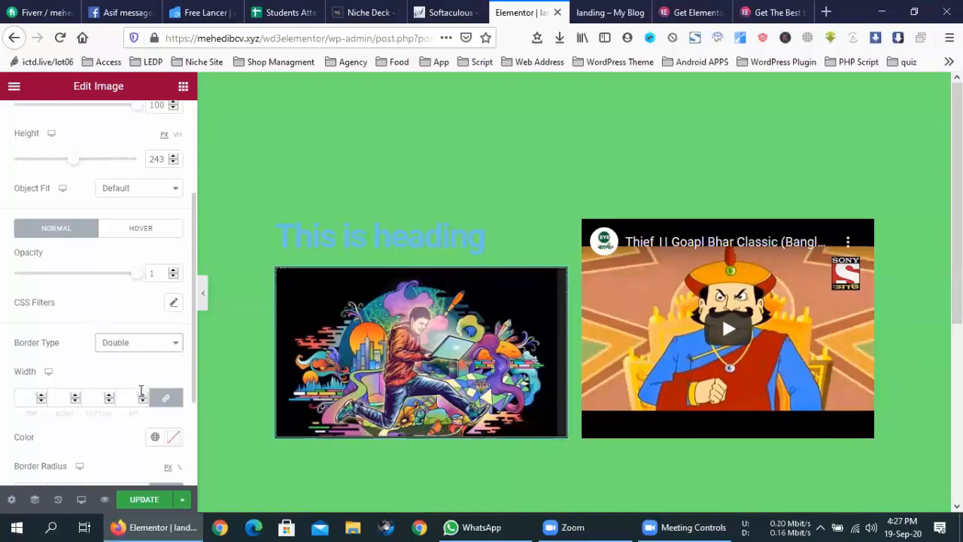
{"action": "left_click", "coordinate": [169, 343]}
{"action": "left_click", "coordinate": [167, 376]}
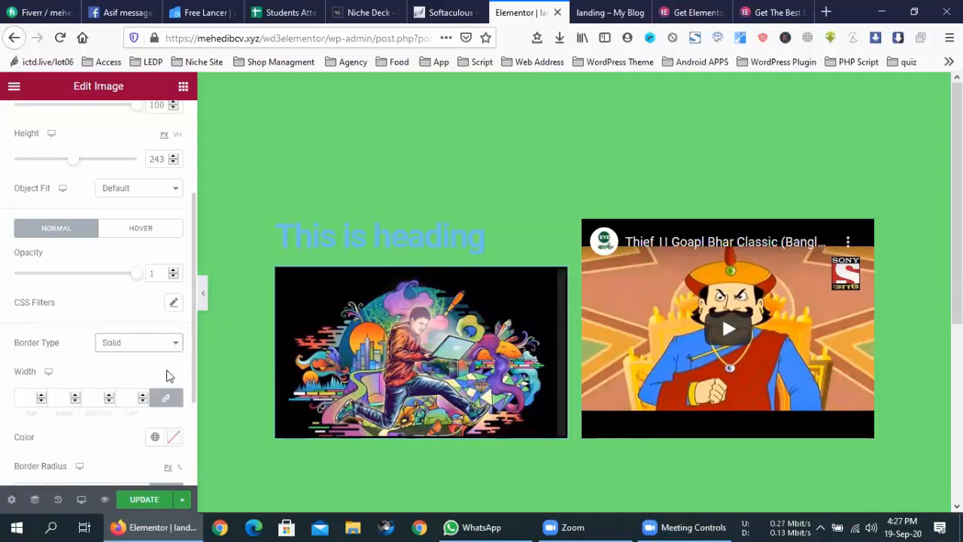
{"action": "left_click", "coordinate": [123, 344]}
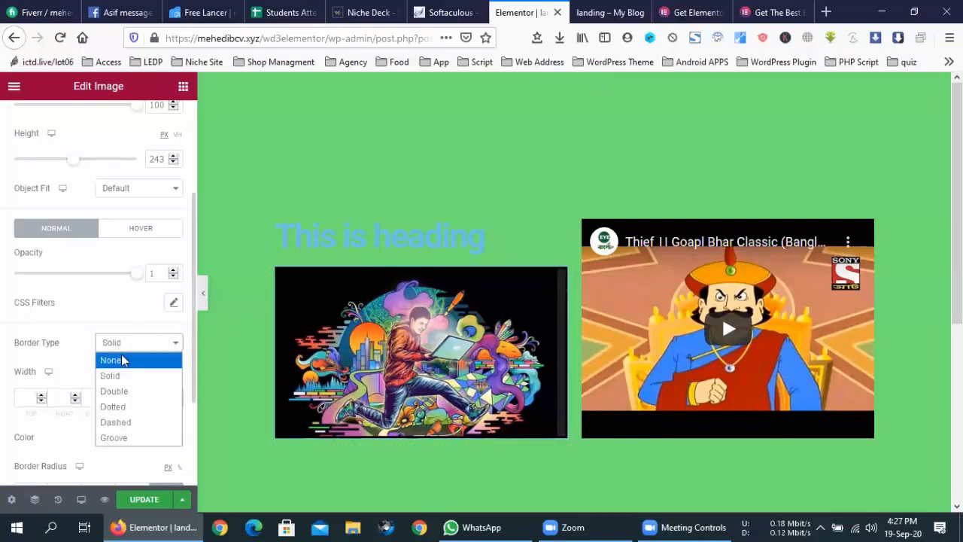
{"action": "left_click", "coordinate": [122, 360]}
- Round the illustration's corners with a 66 px border radius
{"action": "scroll", "coordinate": [68, 336], "scroll_direction": "down", "scroll_amount": 1}
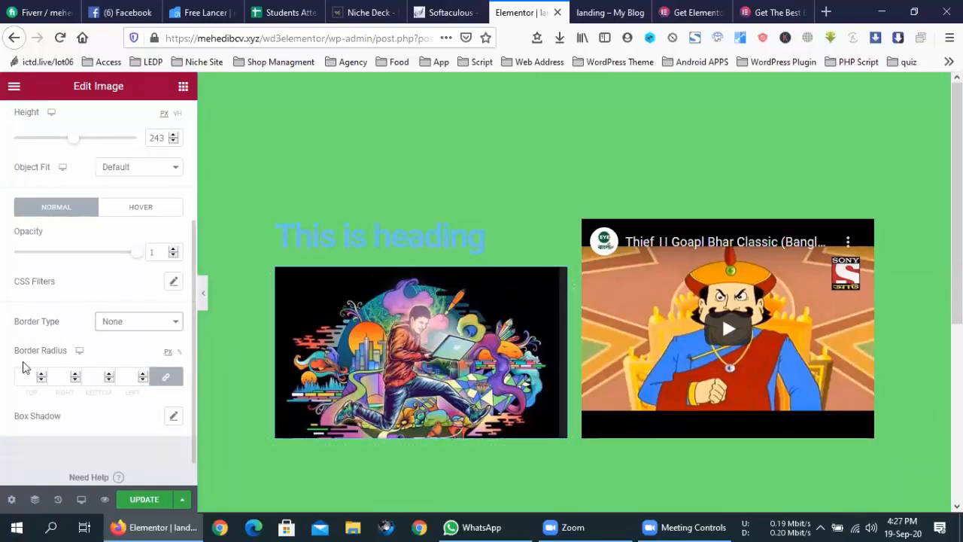
{"action": "left_click", "coordinate": [42, 373]}
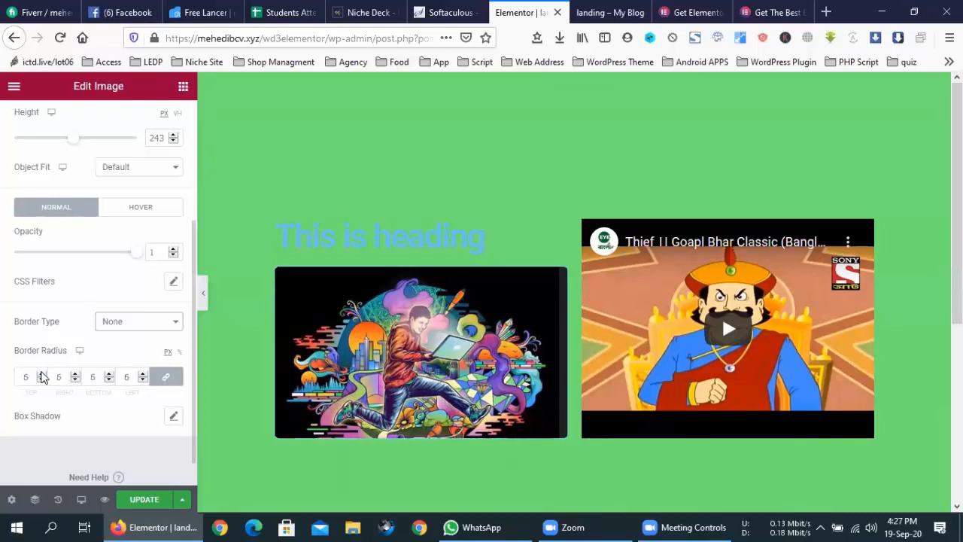
{"action": "left_click_drag", "start_coordinate": [41, 374], "coordinate": [42, 373]}
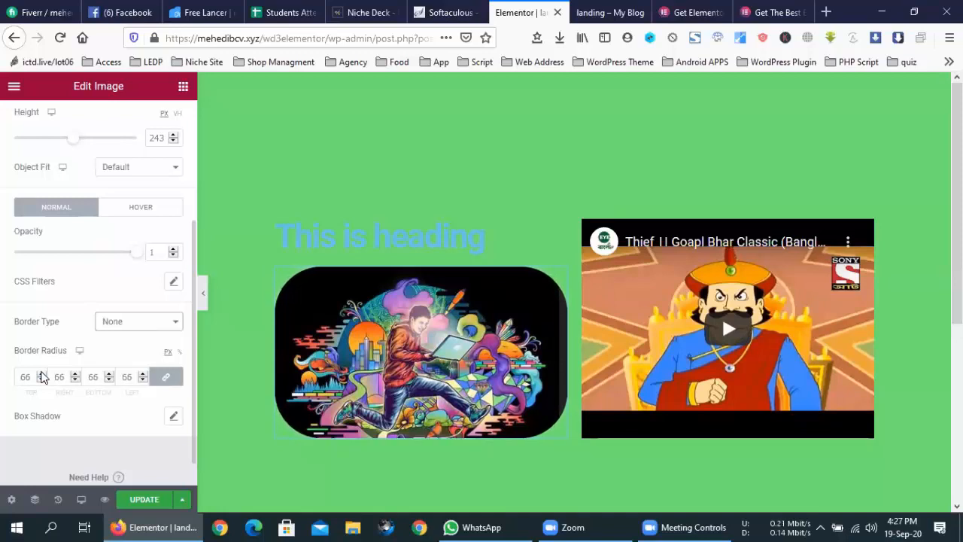
{"action": "key", "text": "ctrl+t"}
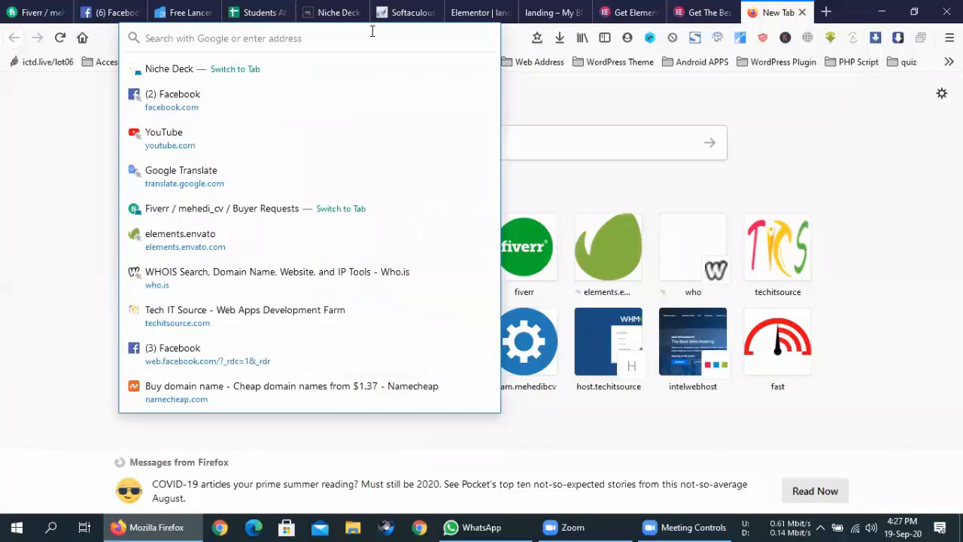
- Visit babyajr.com to view its rounded-corner video, then return to the Elementor editor
{"action": "type", "text": "bab"}
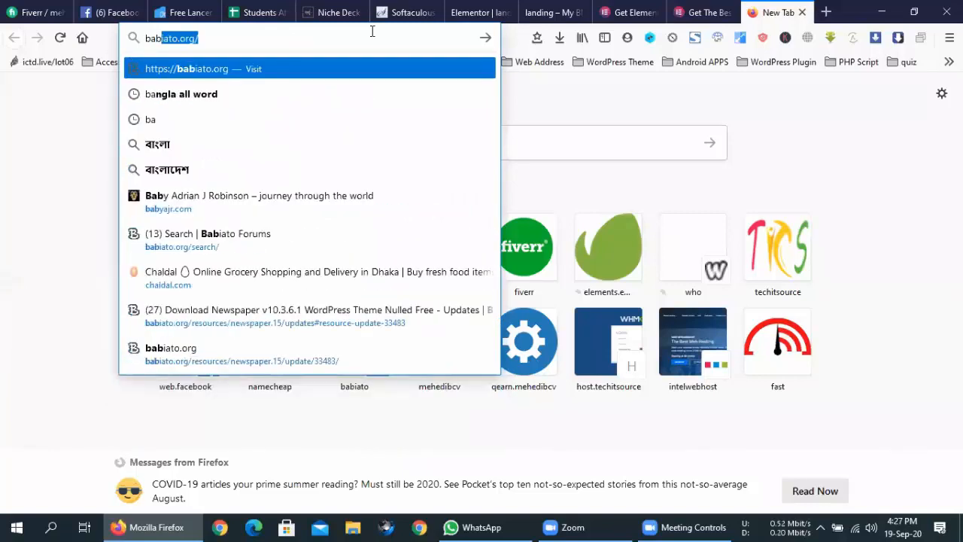
{"action": "left_click", "coordinate": [171, 216]}
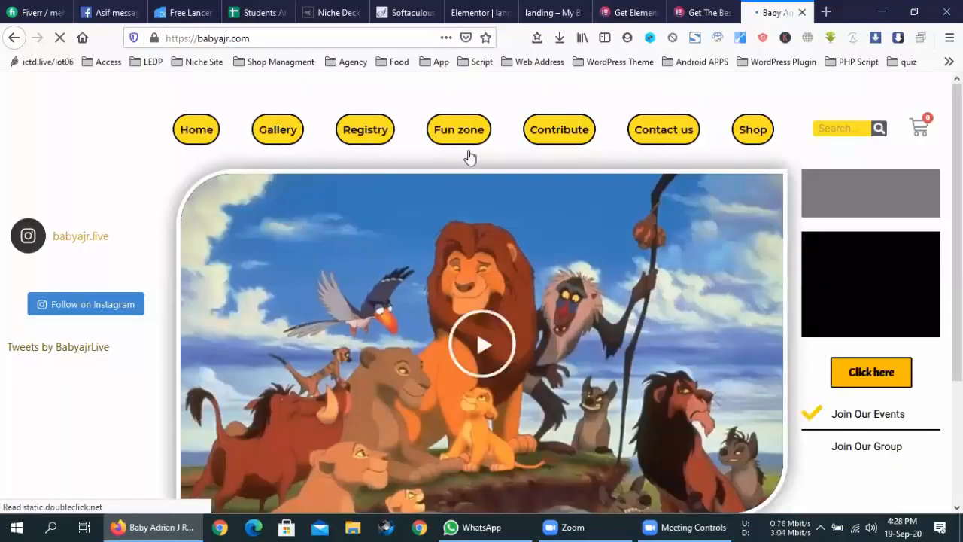
{"action": "scroll", "coordinate": [490, 343], "scroll_direction": "down", "scroll_amount": 2}
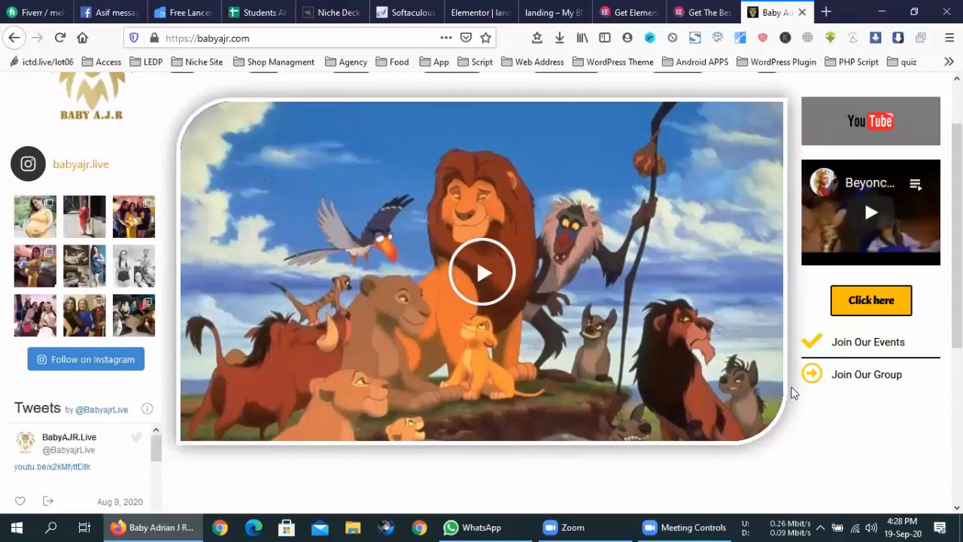
{"action": "left_click", "coordinate": [711, 10]}
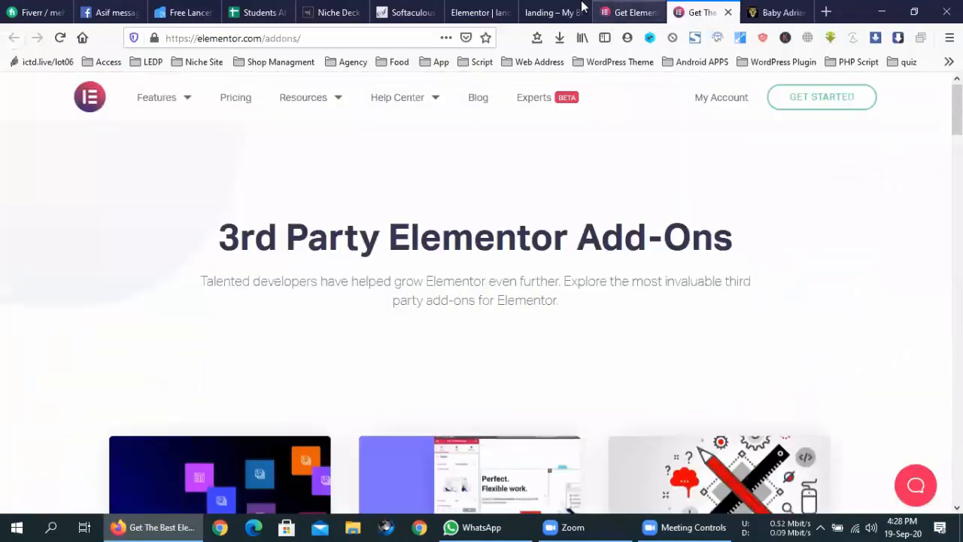
{"action": "left_click", "coordinate": [553, 12]}
{"action": "left_click", "coordinate": [493, 8]}
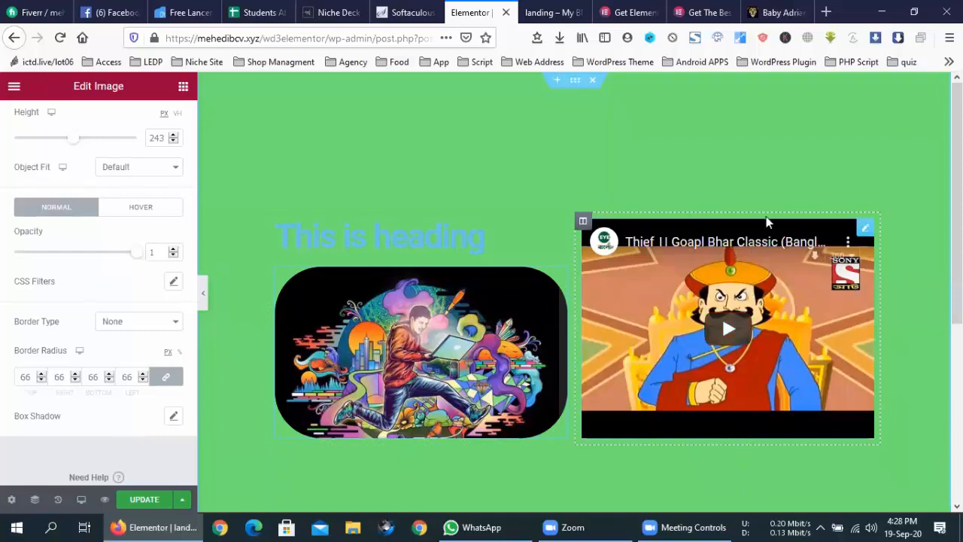
- Select the YouTube video widget and bring up its Advanced settings
{"action": "right_click", "coordinate": [719, 217]}
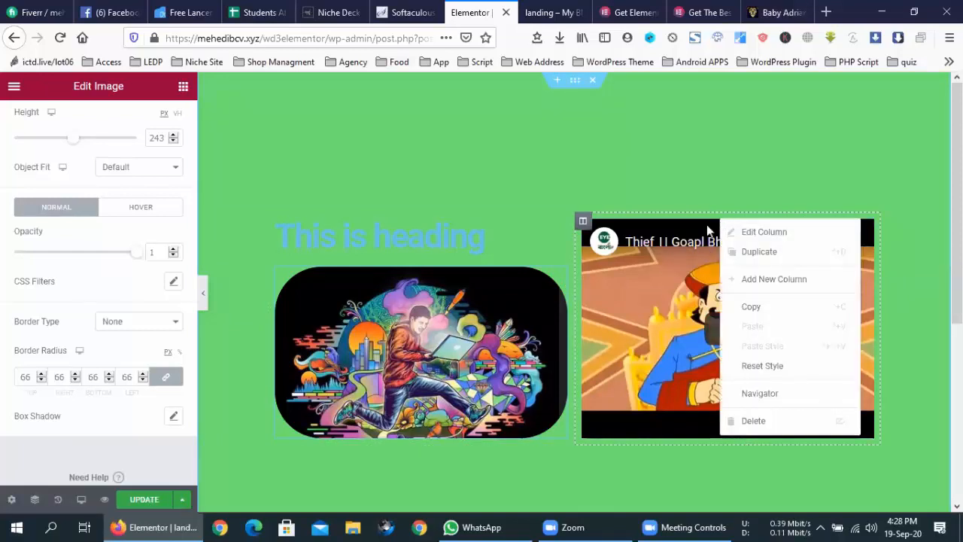
{"action": "double_click", "coordinate": [702, 234]}
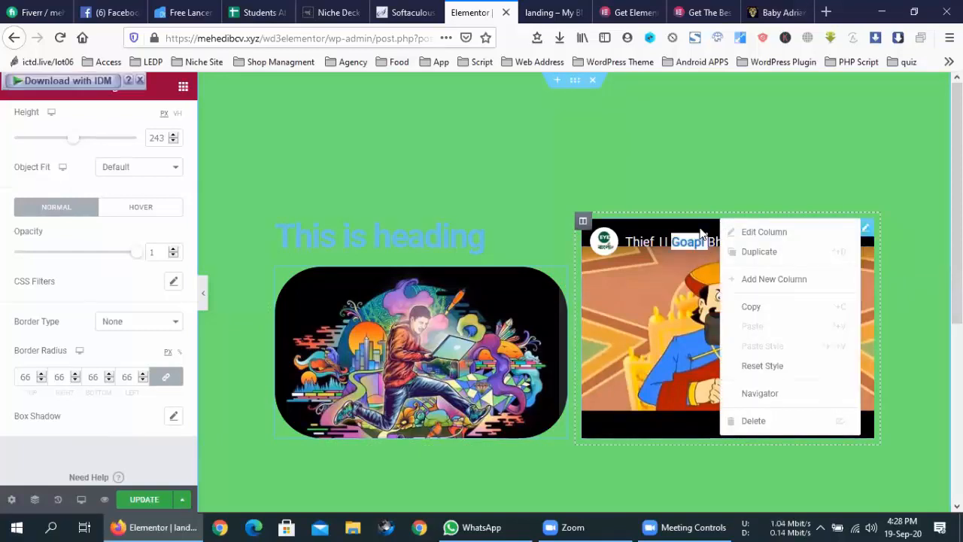
{"action": "left_click", "coordinate": [716, 217]}
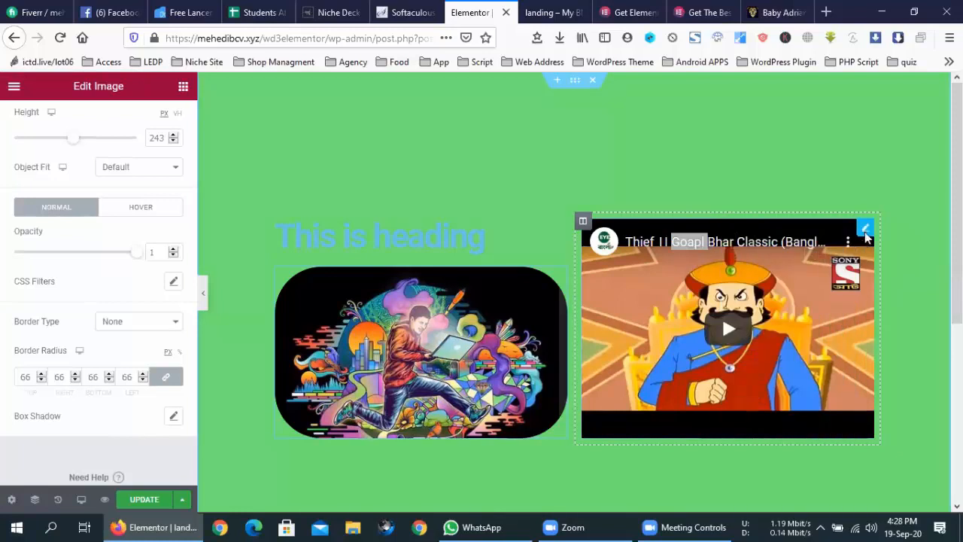
{"action": "left_click", "coordinate": [866, 229]}
{"action": "left_click", "coordinate": [890, 335]}
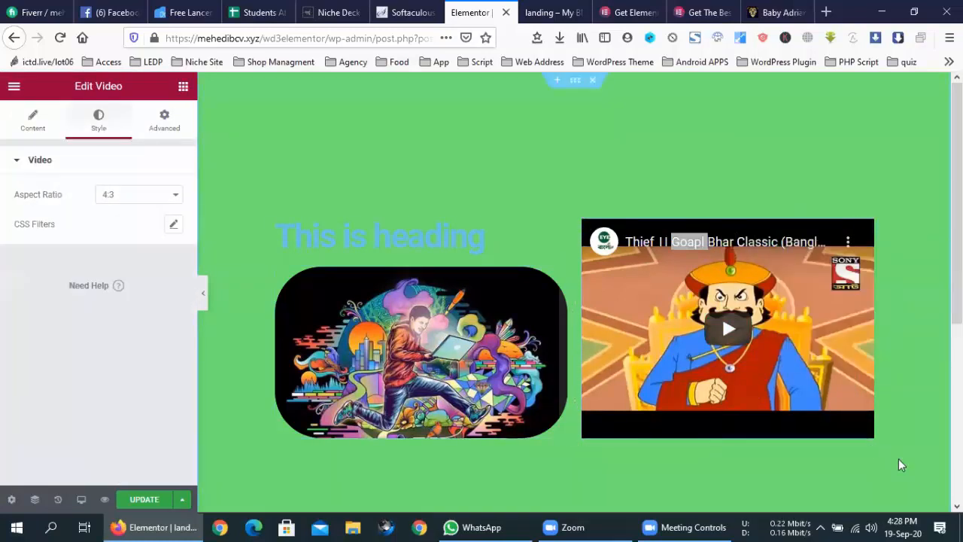
{"action": "left_click", "coordinate": [164, 122]}
- In the video's Border section, set the linked border radius to 0
{"action": "scroll", "coordinate": [85, 351], "scroll_direction": "down", "scroll_amount": 4}
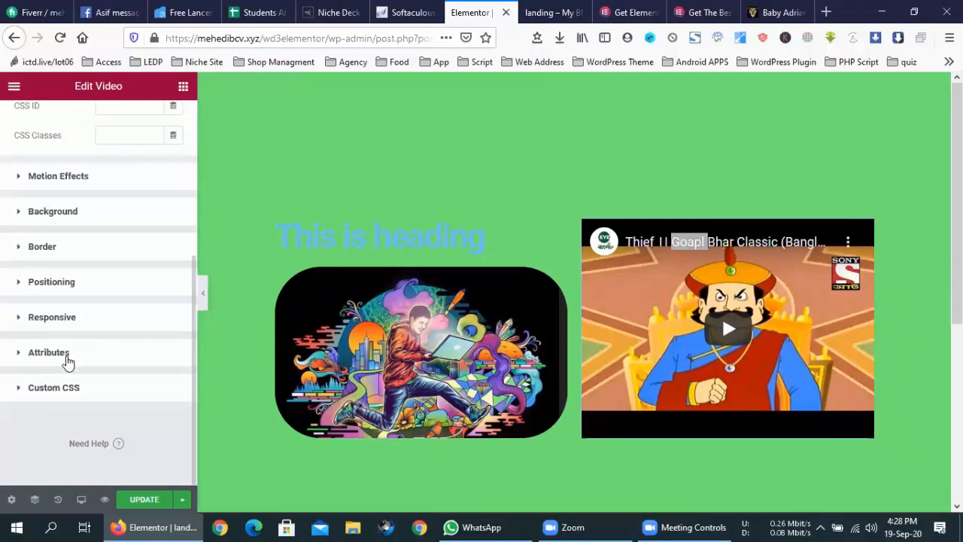
{"action": "left_click", "coordinate": [68, 353]}
{"action": "left_click", "coordinate": [66, 302]}
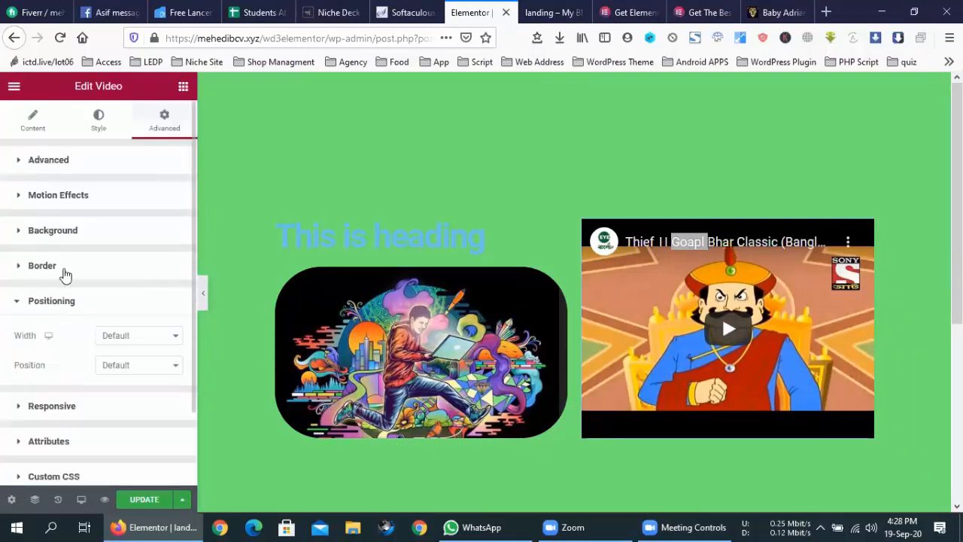
{"action": "left_click", "coordinate": [65, 269]}
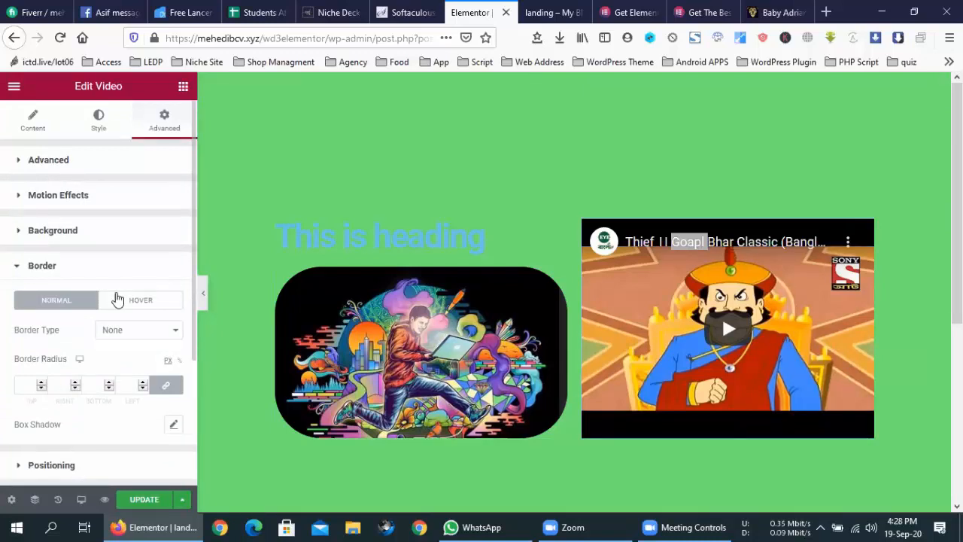
{"action": "left_click", "coordinate": [40, 382]}
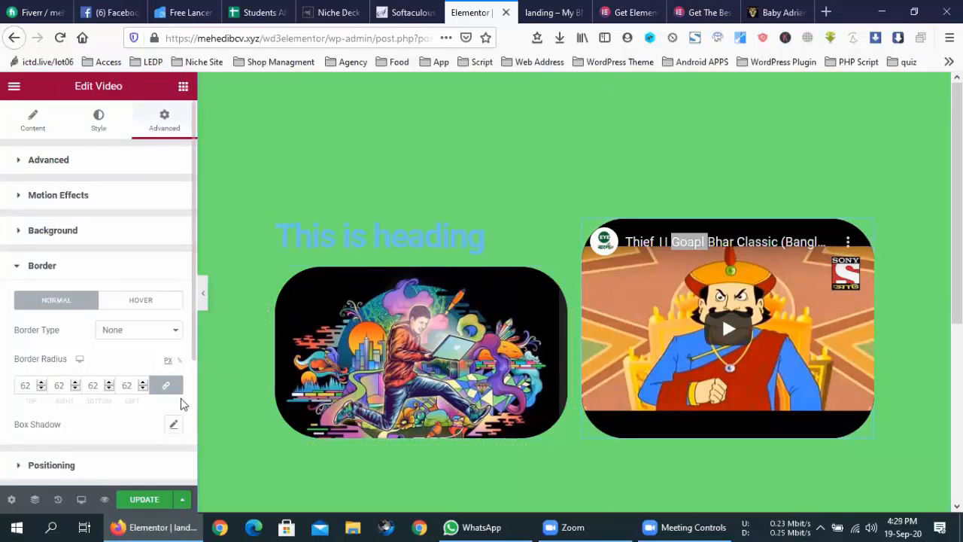
{"action": "double_click", "coordinate": [20, 383]}
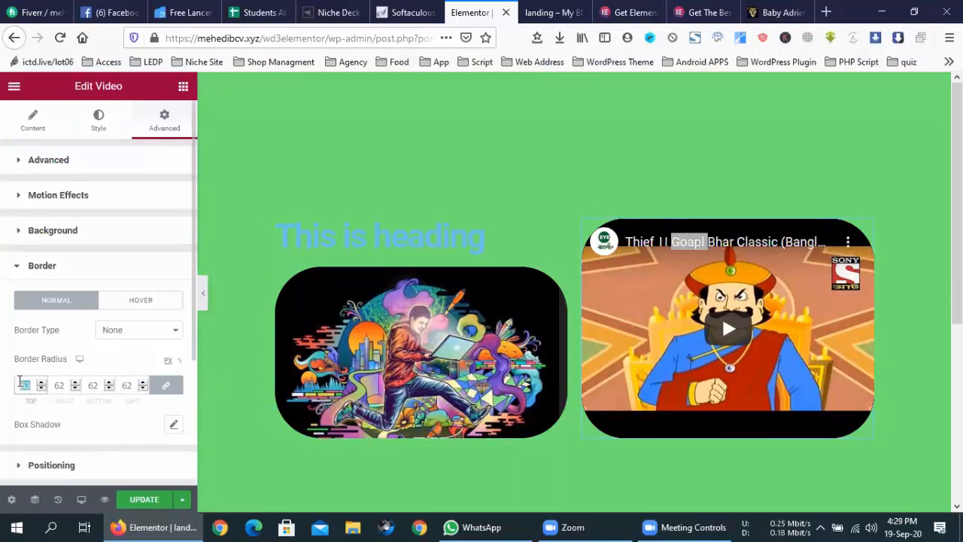
{"action": "type", "text": "0"}
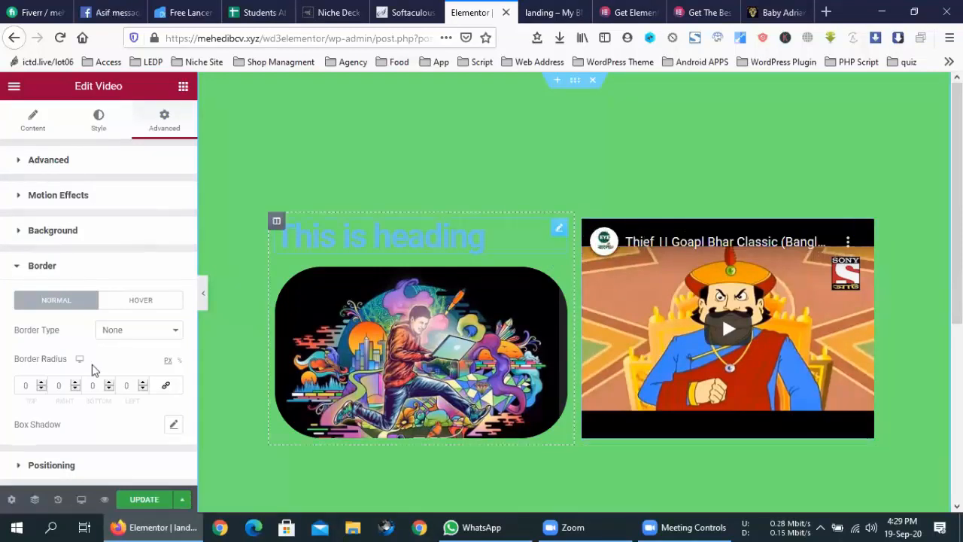
- Set the video's top corner radius to 100 and its left radius to 0
{"action": "left_click", "coordinate": [41, 384]}
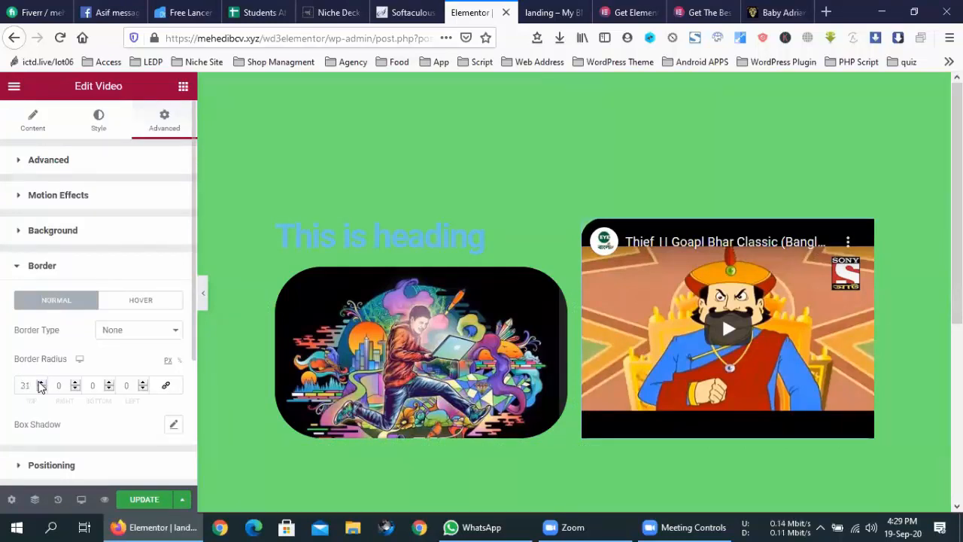
{"action": "left_click", "coordinate": [41, 383]}
{"action": "left_click", "coordinate": [41, 383]}
{"action": "left_click", "coordinate": [42, 383]}
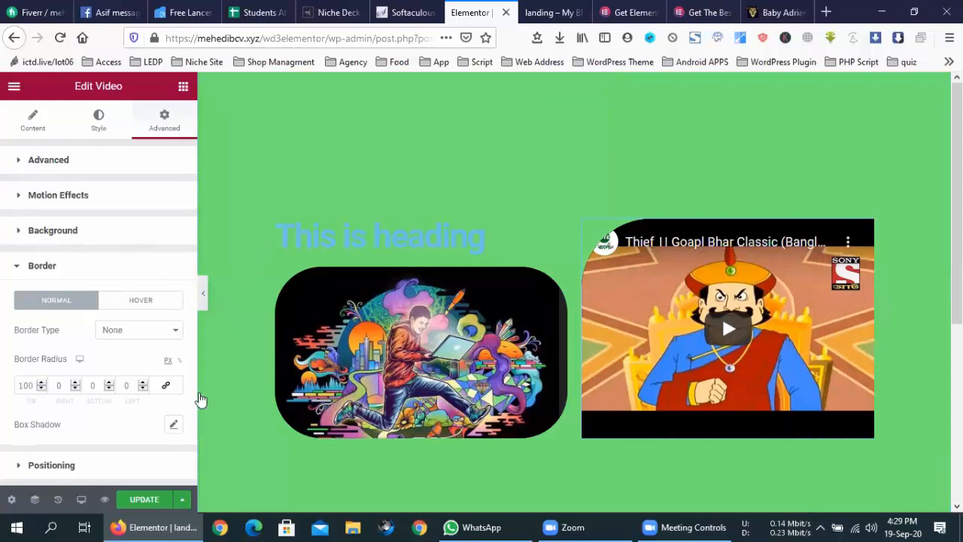
{"action": "left_click", "coordinate": [143, 389]}
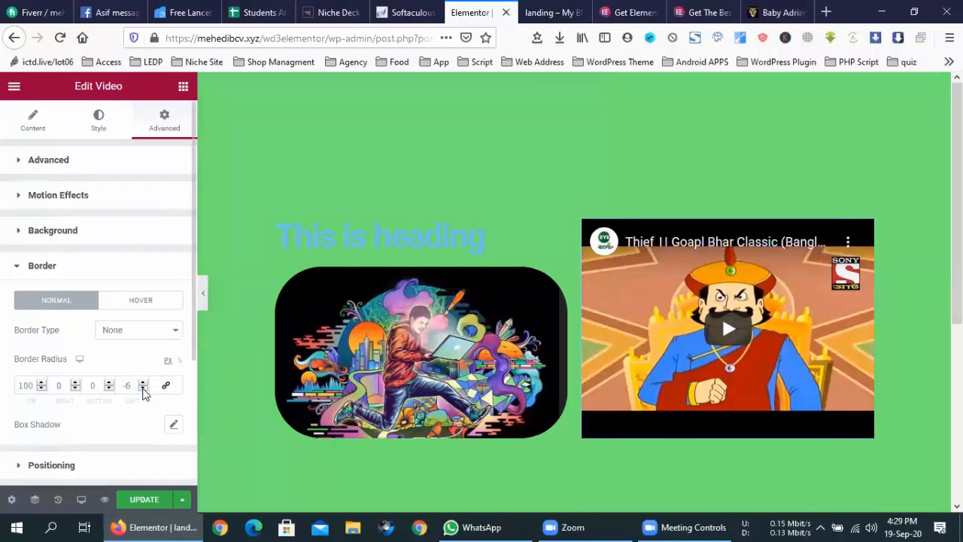
{"action": "left_click", "coordinate": [143, 383]}
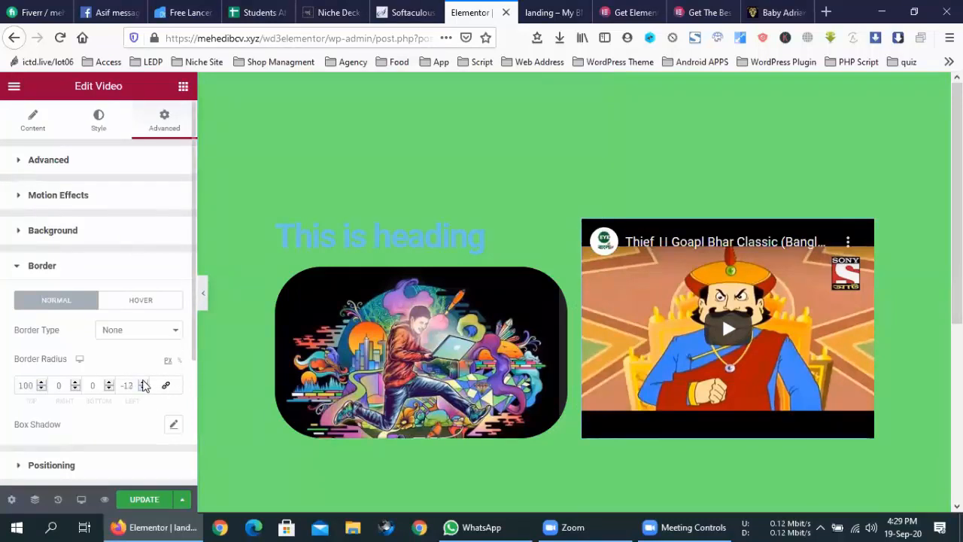
{"action": "left_click", "coordinate": [143, 383]}
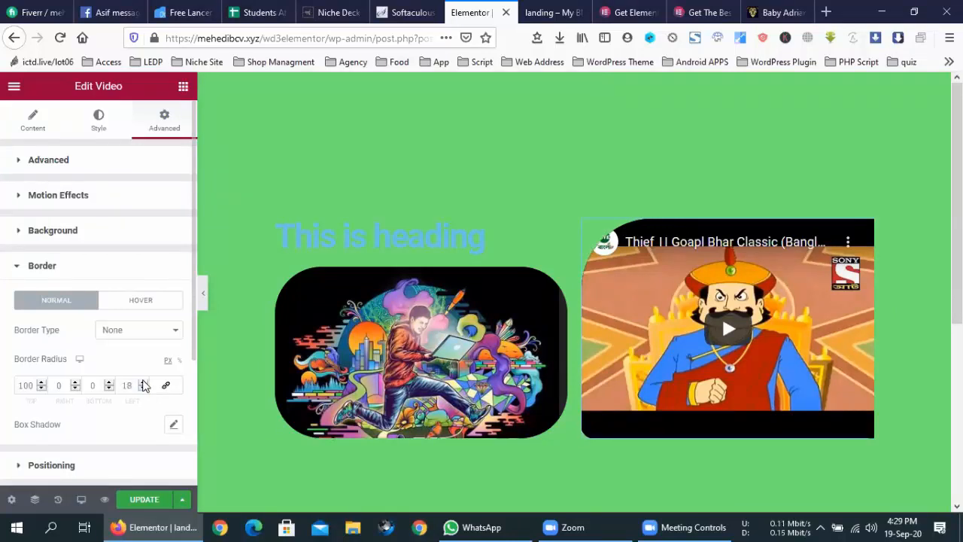
{"action": "left_click", "coordinate": [143, 383]}
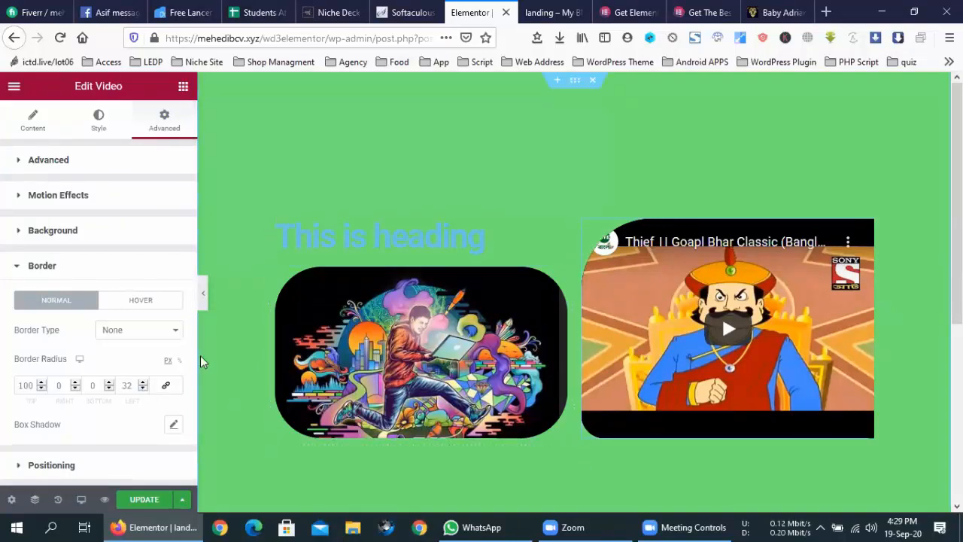
{"action": "double_click", "coordinate": [129, 381]}
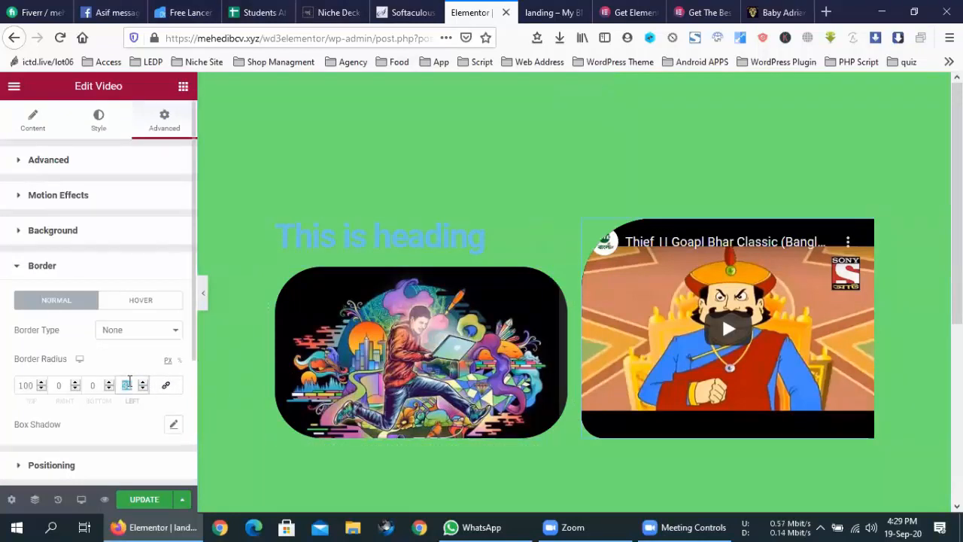
{"action": "type", "text": "0"}
- Raise the video's bottom corner radius to 97, then compare against the reference site
{"action": "left_click", "coordinate": [109, 389]}
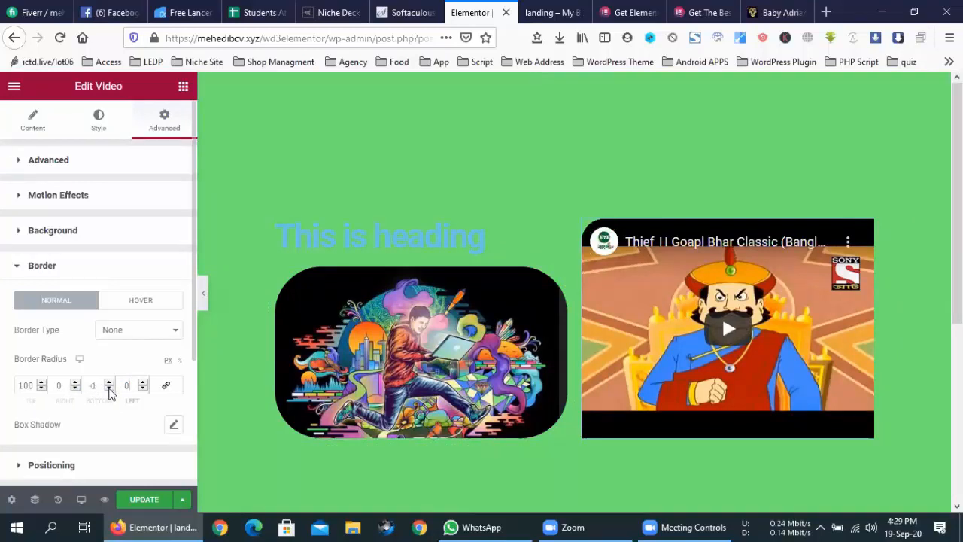
{"action": "left_click", "coordinate": [109, 382]}
{"action": "left_click", "coordinate": [109, 382]}
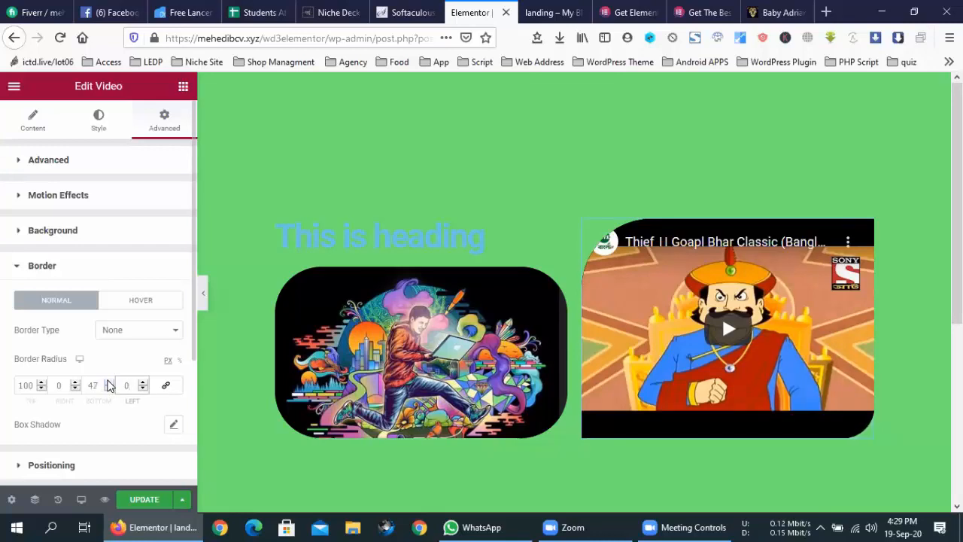
{"action": "left_click", "coordinate": [109, 382]}
{"action": "left_click", "coordinate": [109, 382]}
{"action": "left_click", "coordinate": [110, 383]}
{"action": "left_click", "coordinate": [109, 382]}
{"action": "left_click", "coordinate": [109, 382]}
{"action": "left_click", "coordinate": [109, 383]}
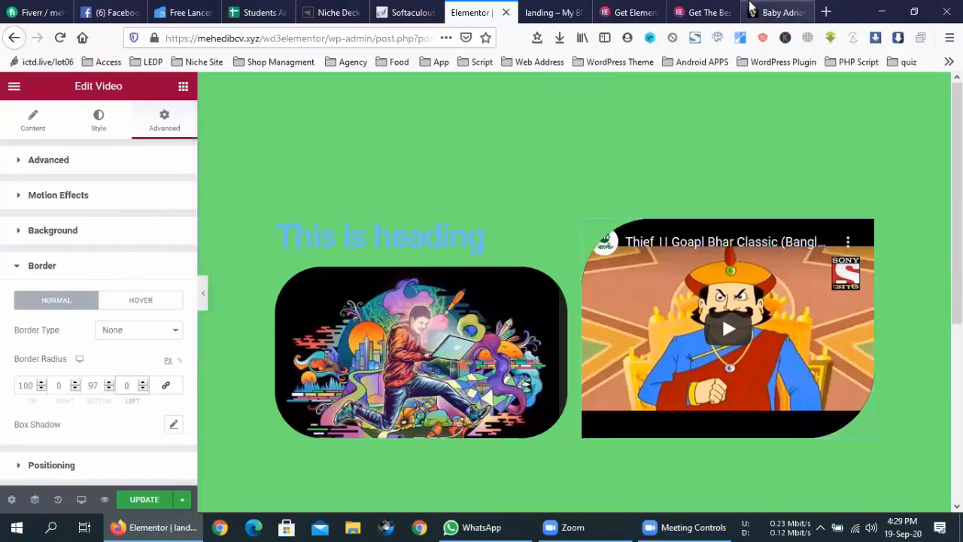
{"action": "left_click", "coordinate": [789, 11]}
{"action": "left_click", "coordinate": [493, 7]}
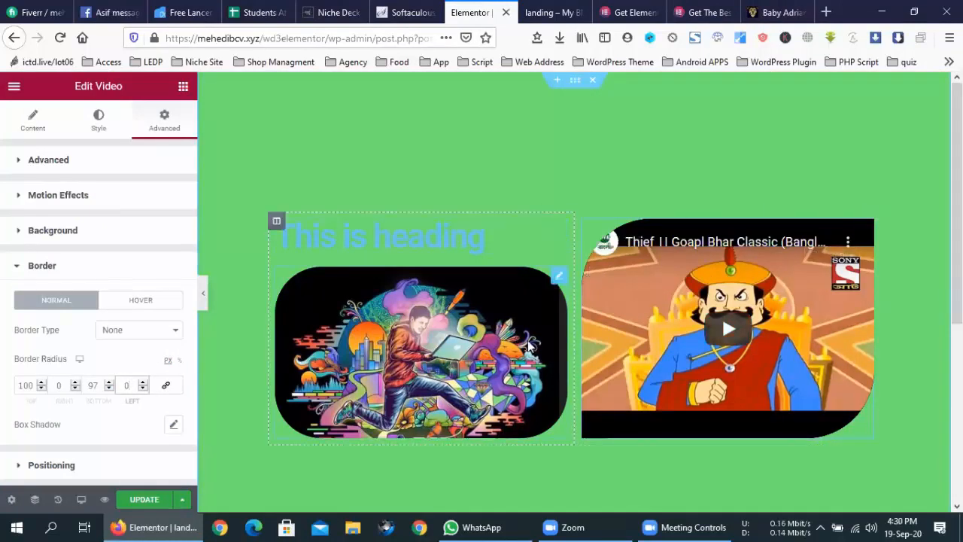
- Select the rounded image and bring up its Advanced settings
{"action": "left_click", "coordinate": [399, 336]}
{"action": "right_click", "coordinate": [473, 286]}
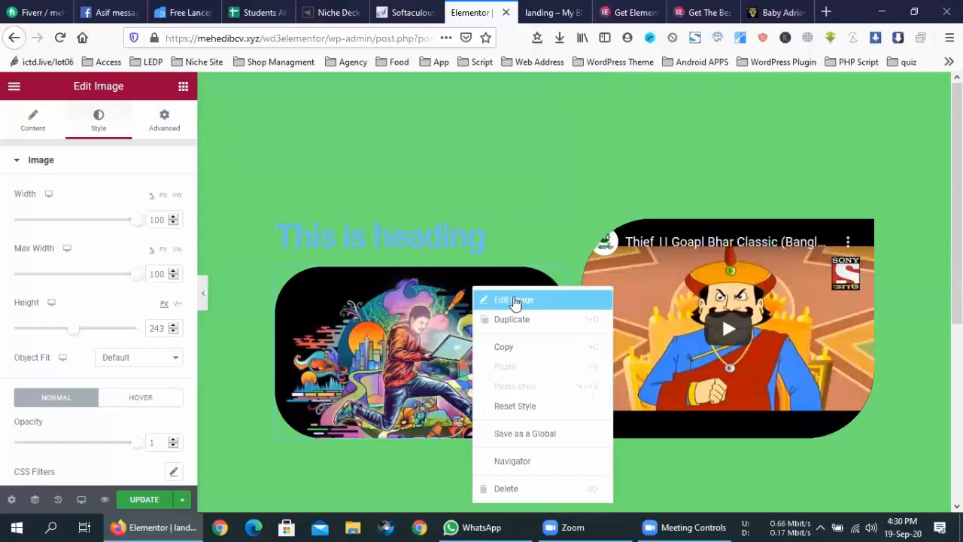
{"action": "left_click", "coordinate": [720, 321]}
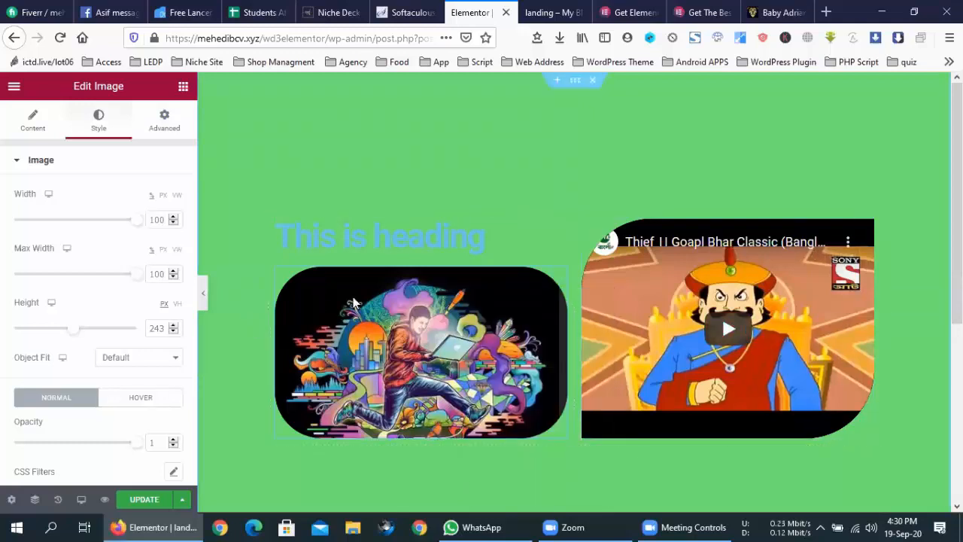
{"action": "scroll", "coordinate": [88, 292], "scroll_direction": "down", "scroll_amount": 3}
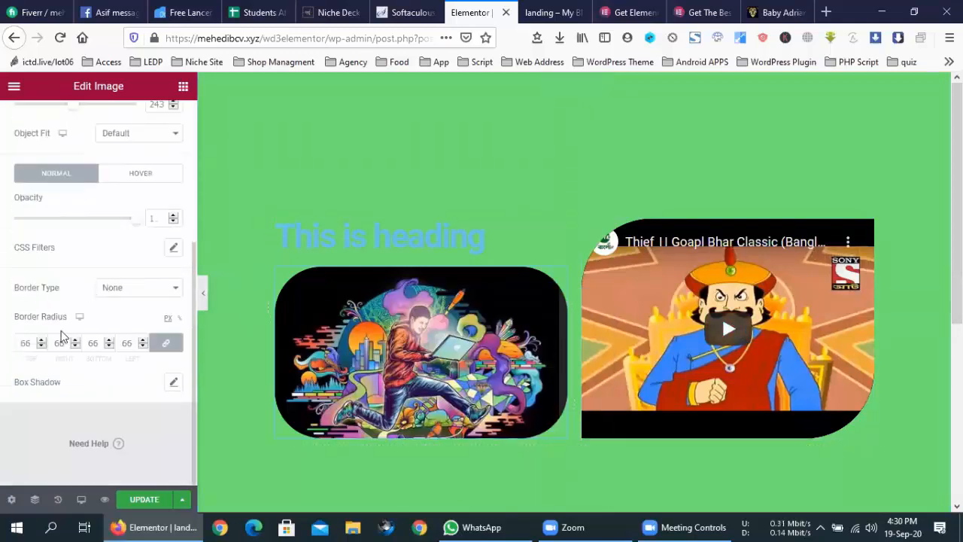
{"action": "scroll", "coordinate": [95, 317], "scroll_direction": "up", "scroll_amount": 3}
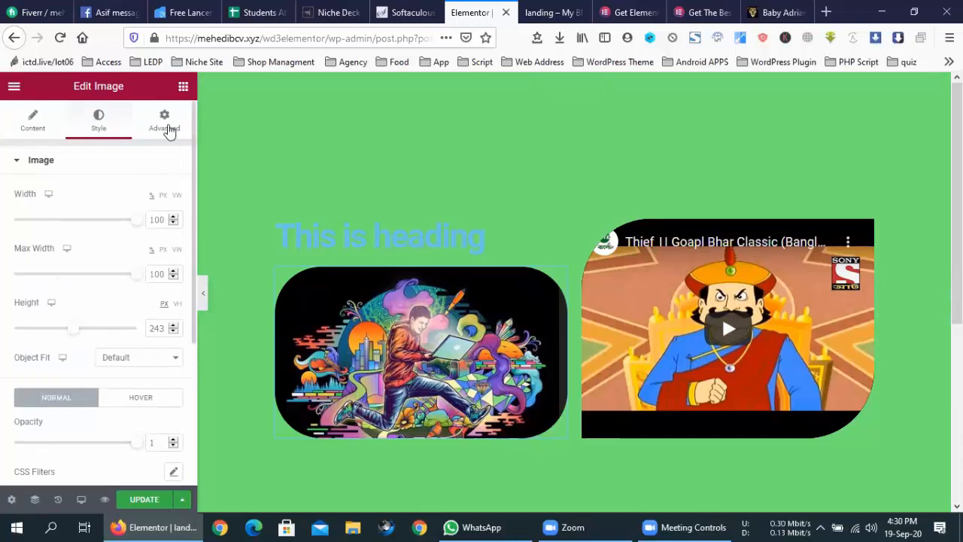
{"action": "left_click", "coordinate": [167, 130]}
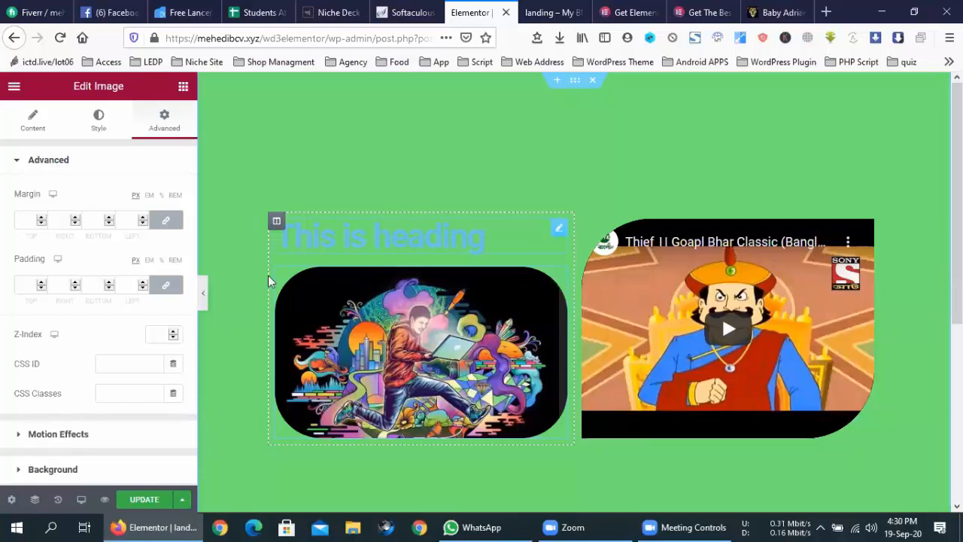
- Try margin values, then set the image's margin to 0 with sides unlinked
{"action": "left_click", "coordinate": [143, 218]}
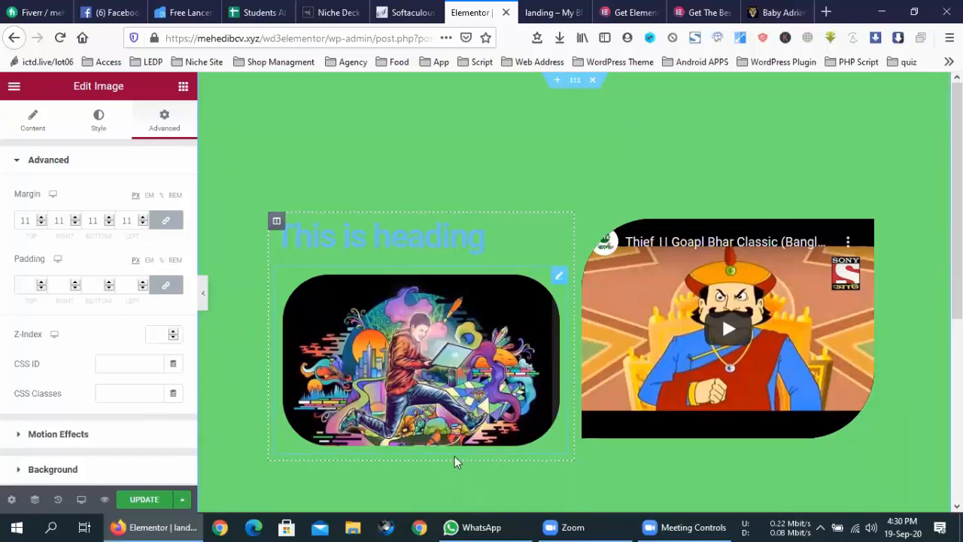
{"action": "left_click", "coordinate": [143, 217]}
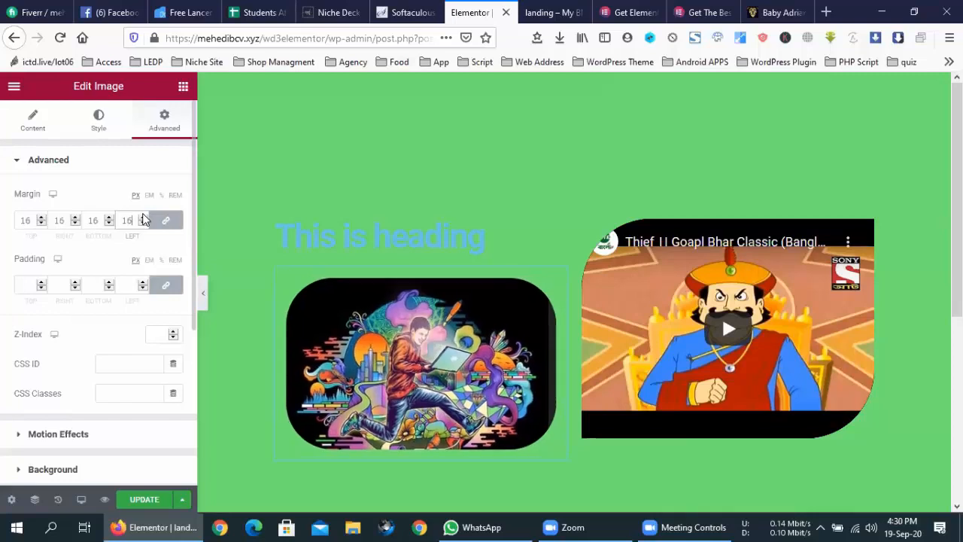
{"action": "double_click", "coordinate": [24, 220]}
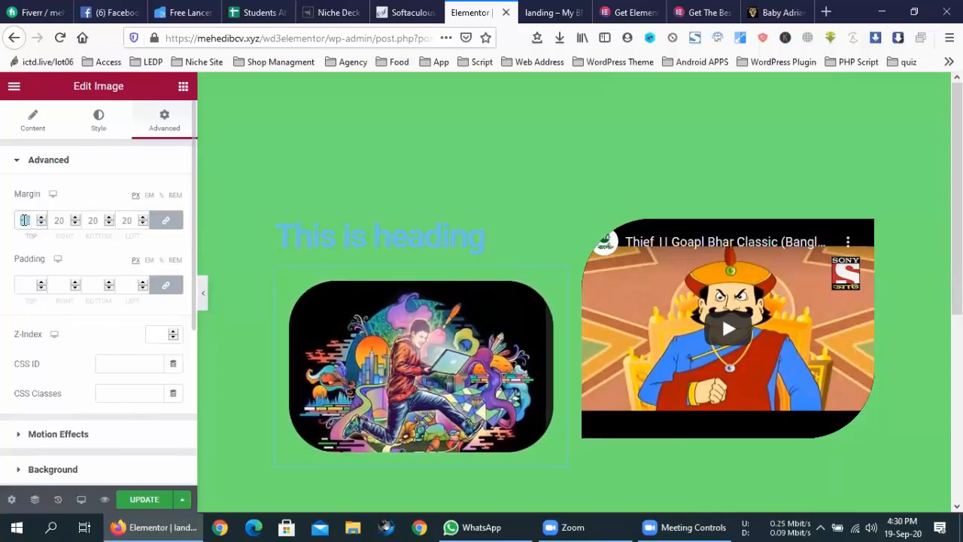
{"action": "type", "text": "0"}
{"action": "left_click", "coordinate": [165, 220]}
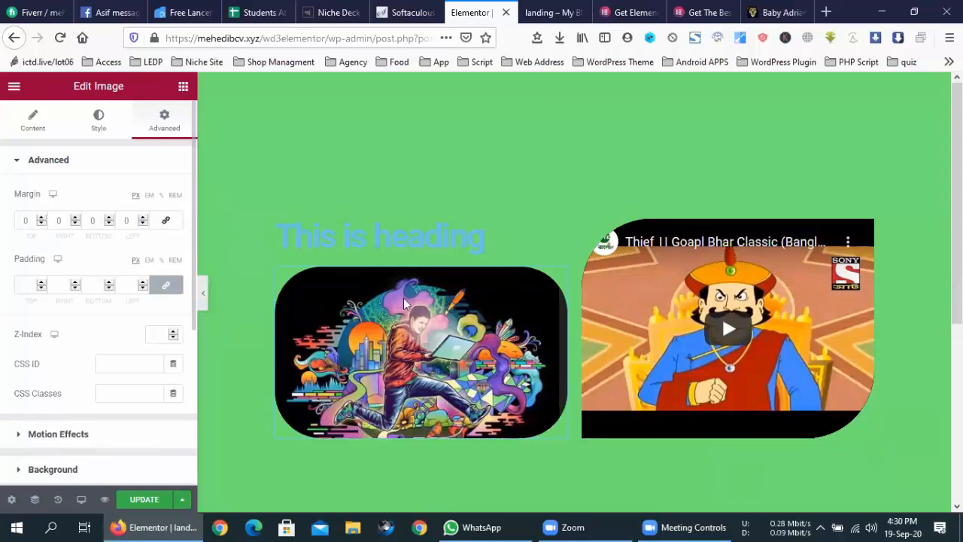
{"action": "left_click_drag", "start_coordinate": [42, 219], "coordinate": [42, 220]}
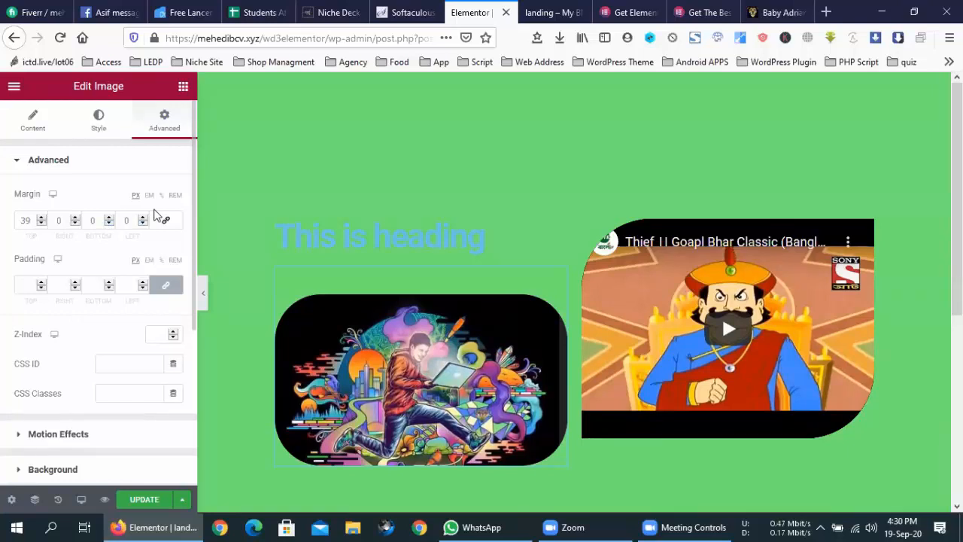
{"action": "double_click", "coordinate": [25, 219]}
{"action": "key", "text": "BackSpace"}
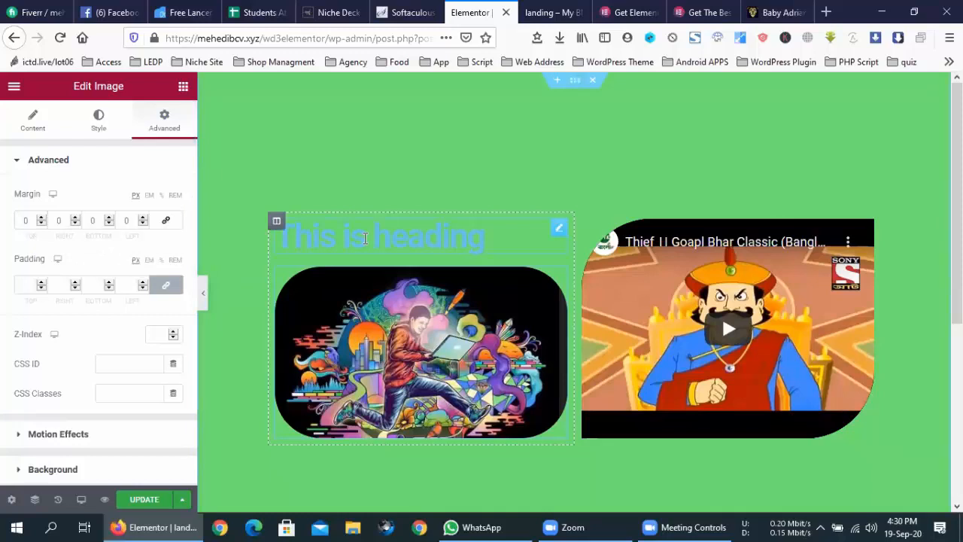
- Set the image's padding to 0 on all sides
{"action": "left_click", "coordinate": [40, 281]}
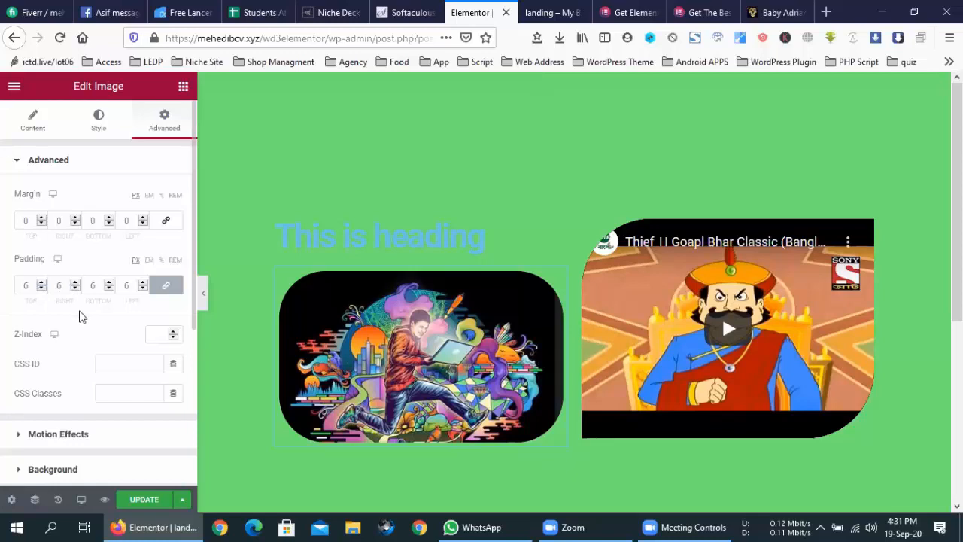
{"action": "double_click", "coordinate": [27, 286]}
{"action": "type", "text": "0"}
{"action": "left_click", "coordinate": [73, 318]}
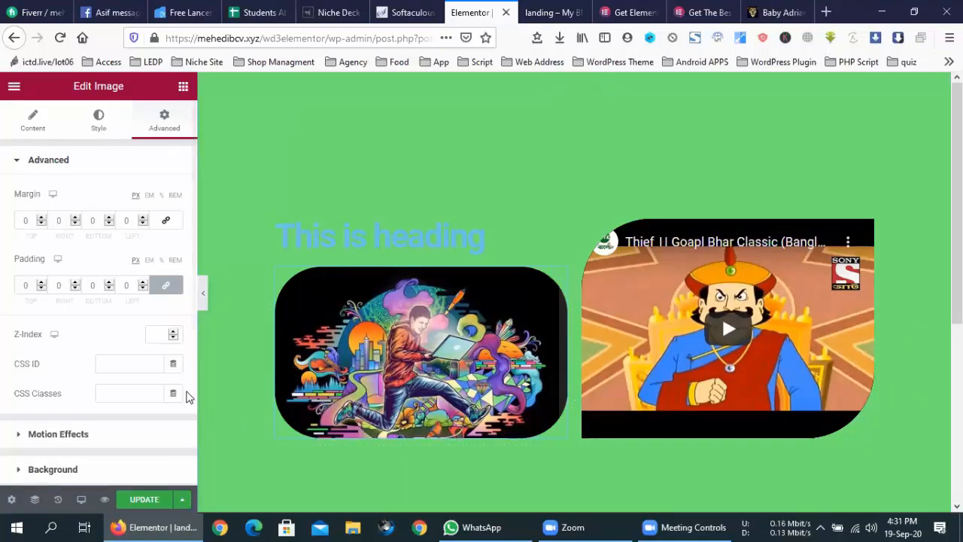
- Turn on Scrolling Effects for the image and set the Rotate speed to 7
{"action": "scroll", "coordinate": [82, 291], "scroll_direction": "down", "scroll_amount": 3}
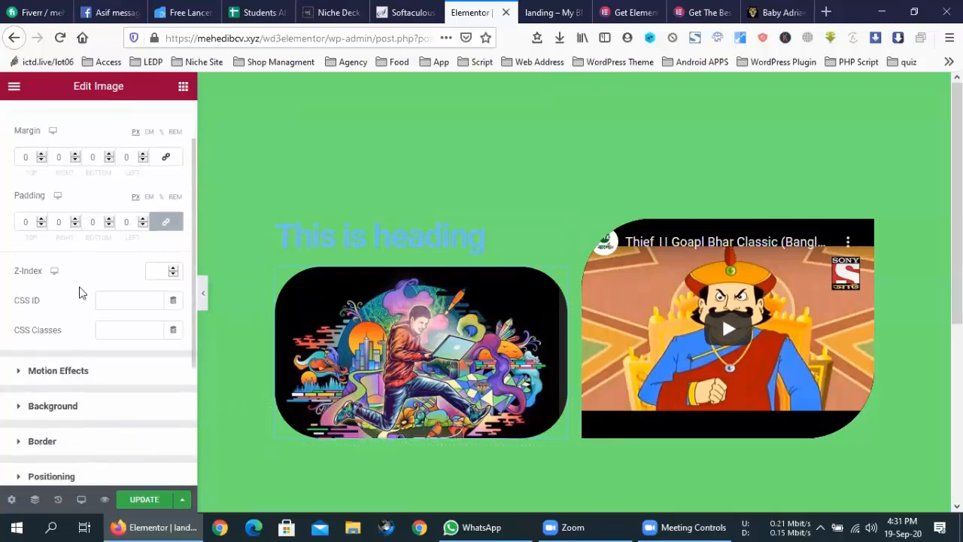
{"action": "left_click", "coordinate": [64, 332]}
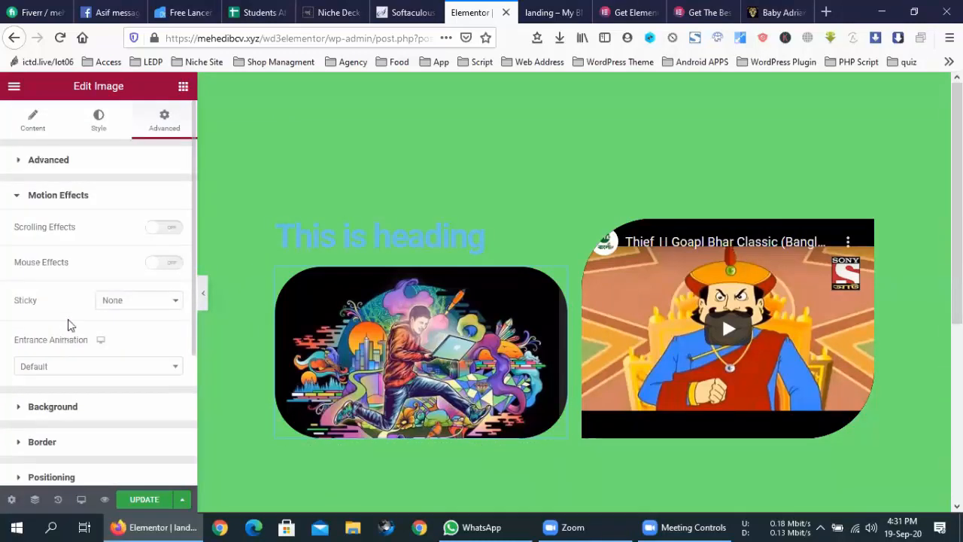
{"action": "left_click", "coordinate": [166, 227]}
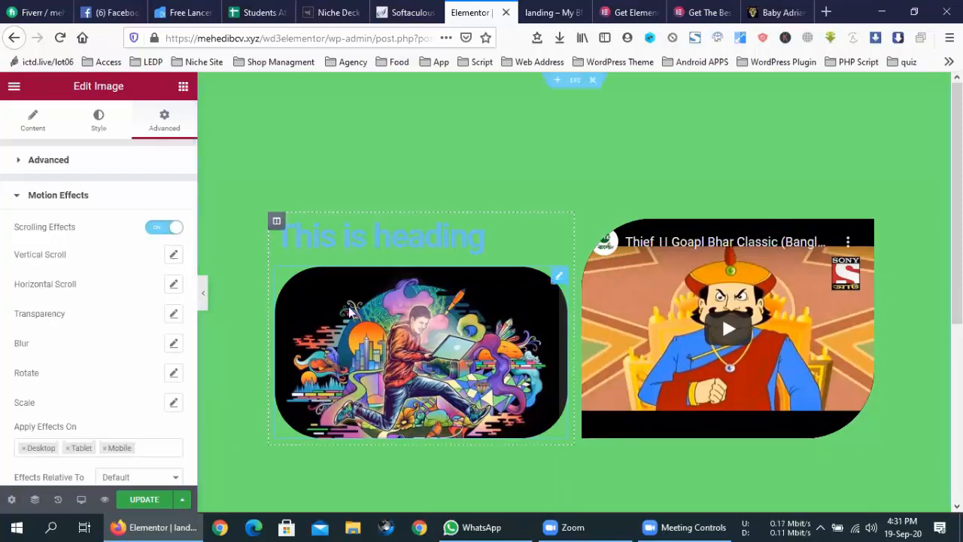
{"action": "scroll", "coordinate": [325, 308], "scroll_direction": "down", "scroll_amount": 2}
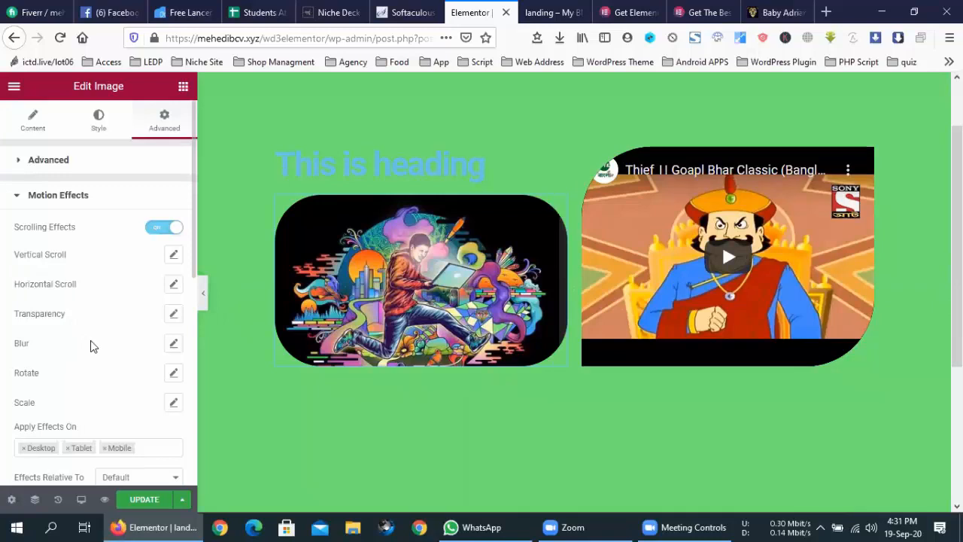
{"action": "scroll", "coordinate": [89, 346], "scroll_direction": "down", "scroll_amount": 1}
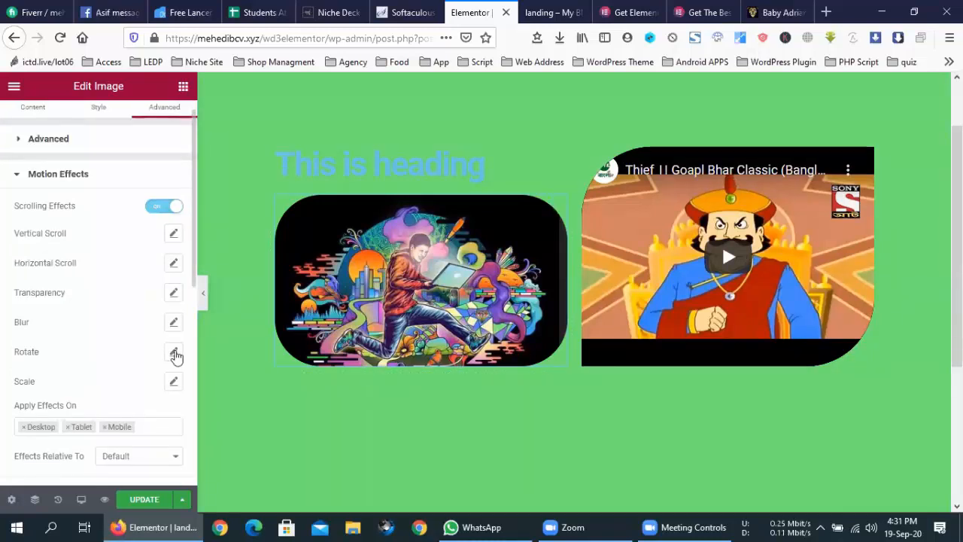
{"action": "left_click", "coordinate": [173, 351]}
{"action": "left_click_drag", "start_coordinate": [39, 435], "coordinate": [95, 439]}
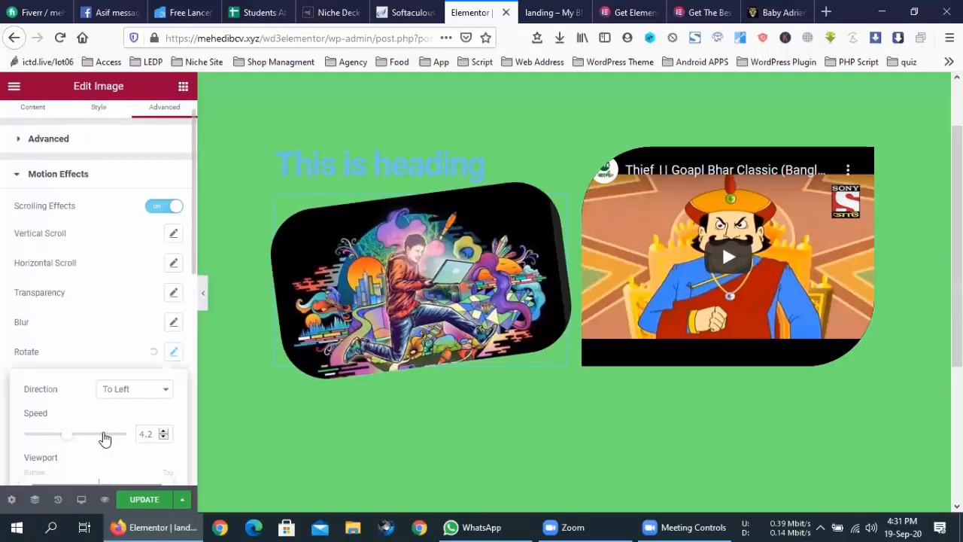
{"action": "left_click_drag", "start_coordinate": [78, 440], "coordinate": [105, 438]}
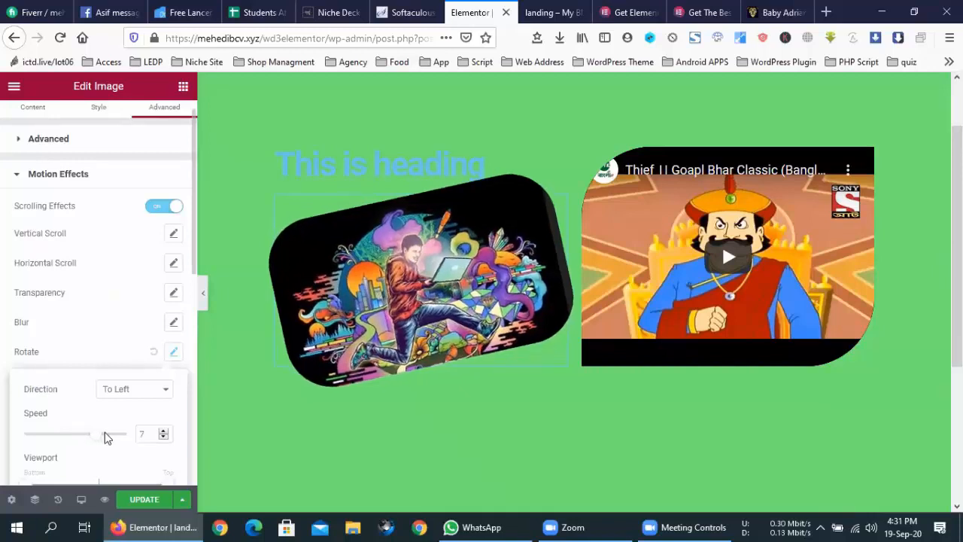
- Set the rotation direction to To Left and close the Rotate settings
{"action": "left_click", "coordinate": [132, 389]}
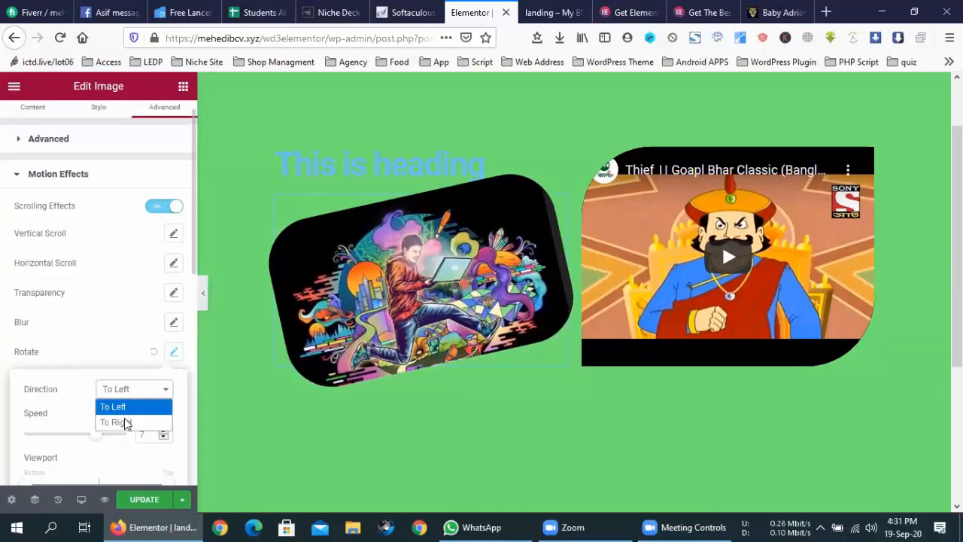
{"action": "left_click", "coordinate": [125, 421]}
{"action": "left_click", "coordinate": [120, 397]}
{"action": "left_click", "coordinate": [119, 406]}
{"action": "left_click", "coordinate": [124, 393]}
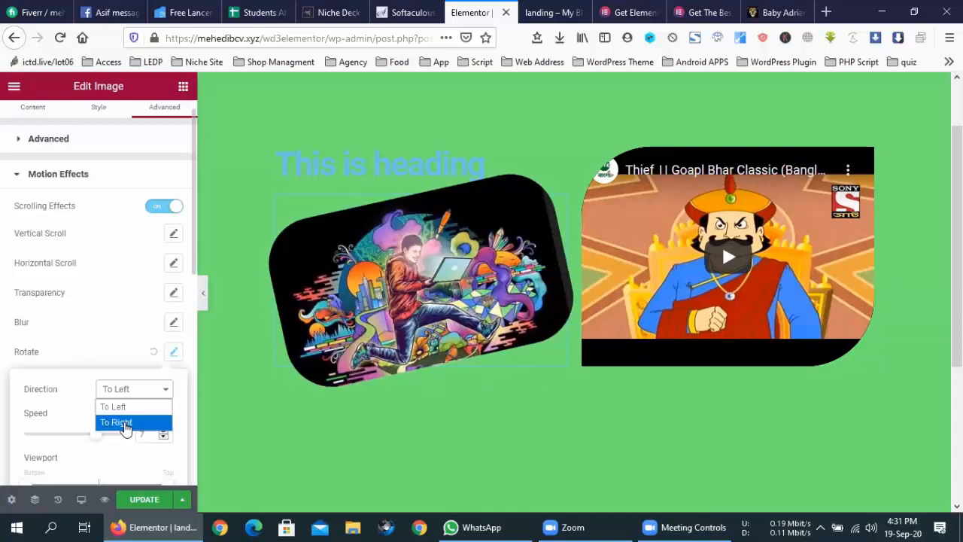
{"action": "left_click", "coordinate": [125, 423]}
{"action": "left_click", "coordinate": [121, 397]}
{"action": "left_click", "coordinate": [117, 419]}
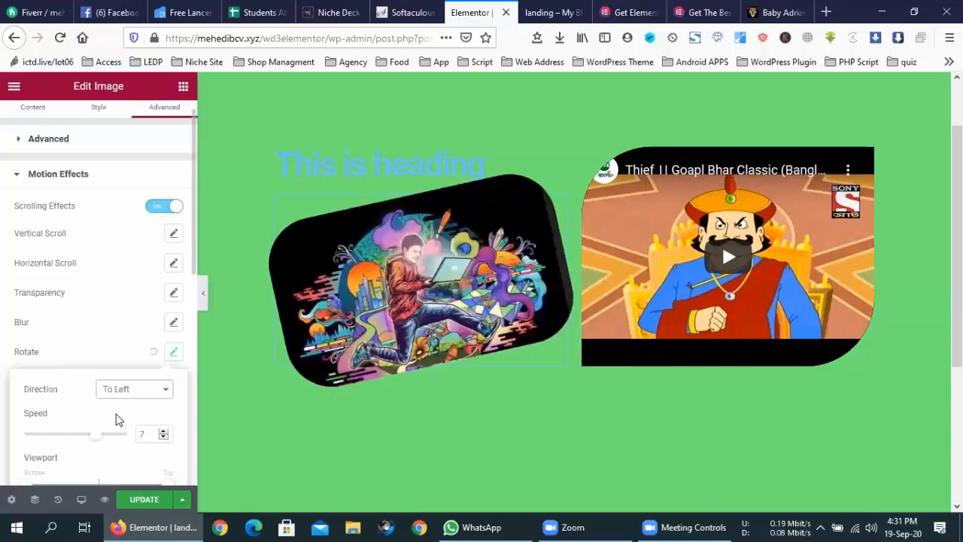
{"action": "left_click", "coordinate": [113, 321]}
{"action": "scroll", "coordinate": [113, 322], "scroll_direction": "down", "scroll_amount": 5}
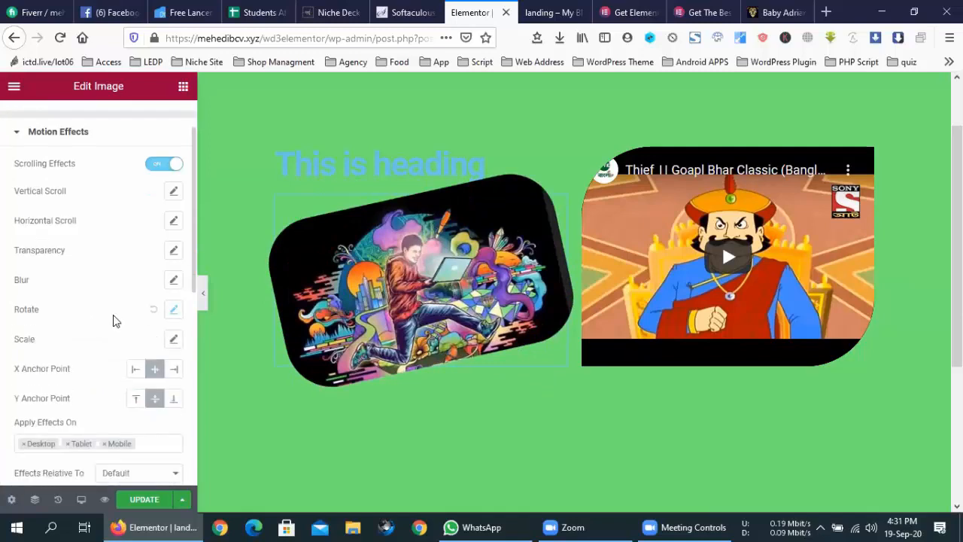
{"action": "scroll", "coordinate": [113, 321], "scroll_direction": "down", "scroll_amount": 1}
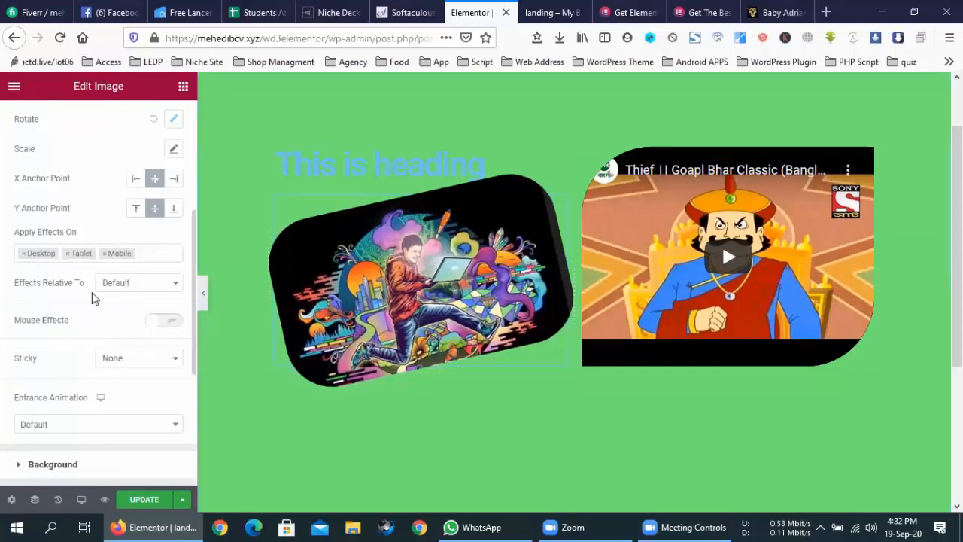
- Turn on Mouse Effects with Mouse Track at speed 0.9 in the Opposite direction
{"action": "left_click", "coordinate": [122, 283]}
{"action": "left_click", "coordinate": [123, 283]}
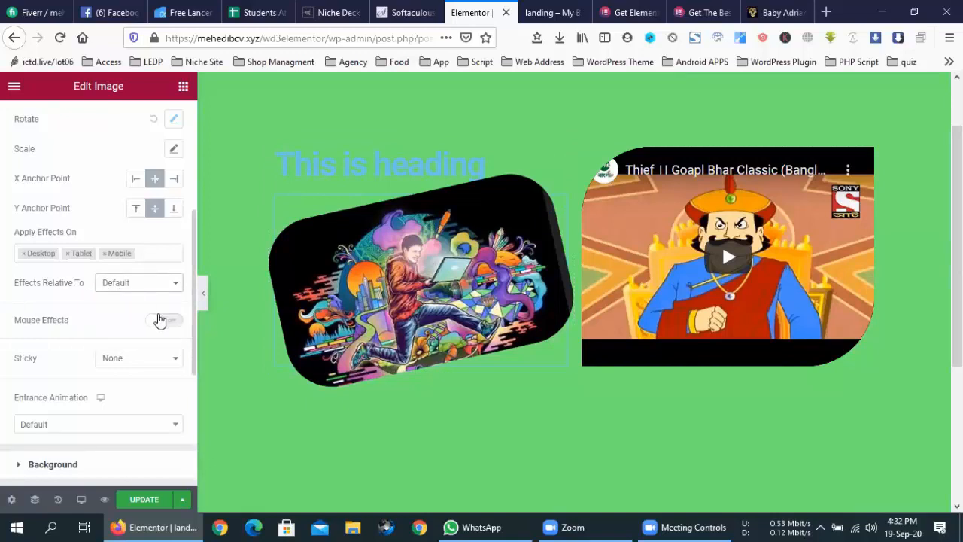
{"action": "left_click", "coordinate": [157, 320]}
{"action": "scroll", "coordinate": [101, 325], "scroll_direction": "down", "scroll_amount": 1}
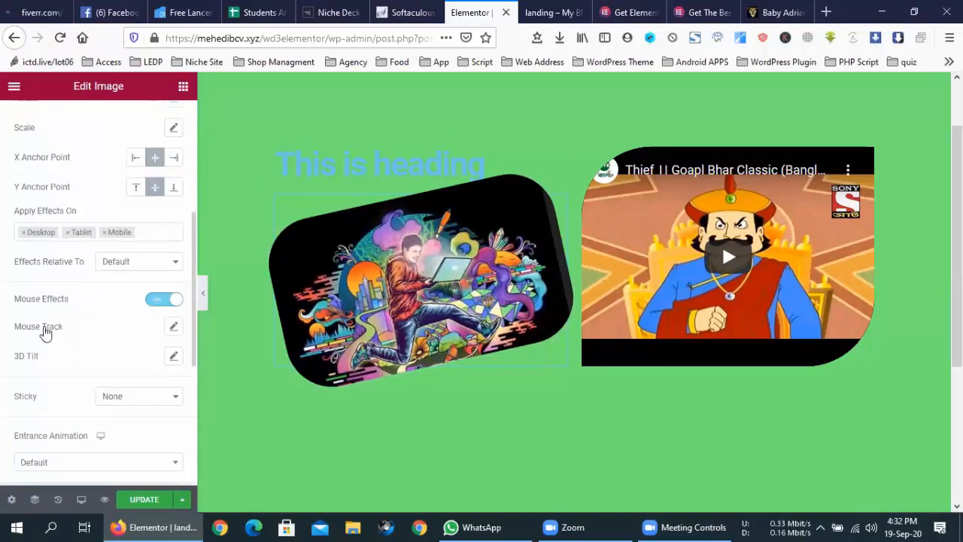
{"action": "left_click", "coordinate": [172, 327]}
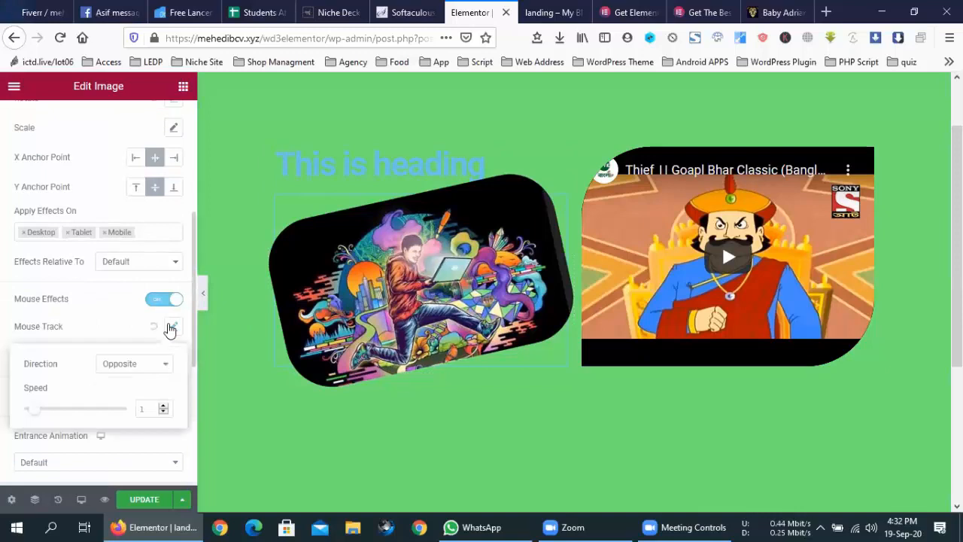
{"action": "left_click_drag", "start_coordinate": [46, 411], "coordinate": [55, 411]}
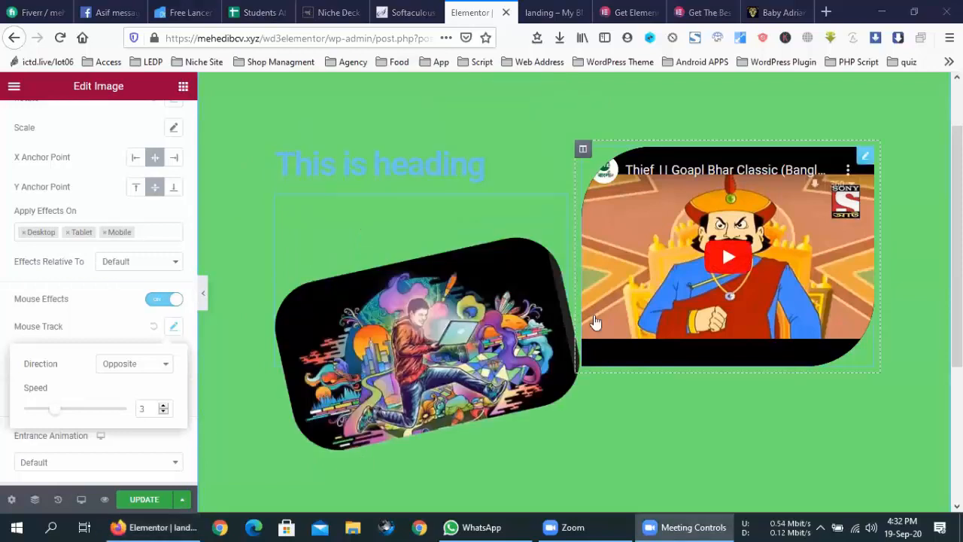
{"action": "left_click_drag", "start_coordinate": [64, 407], "coordinate": [28, 408]}
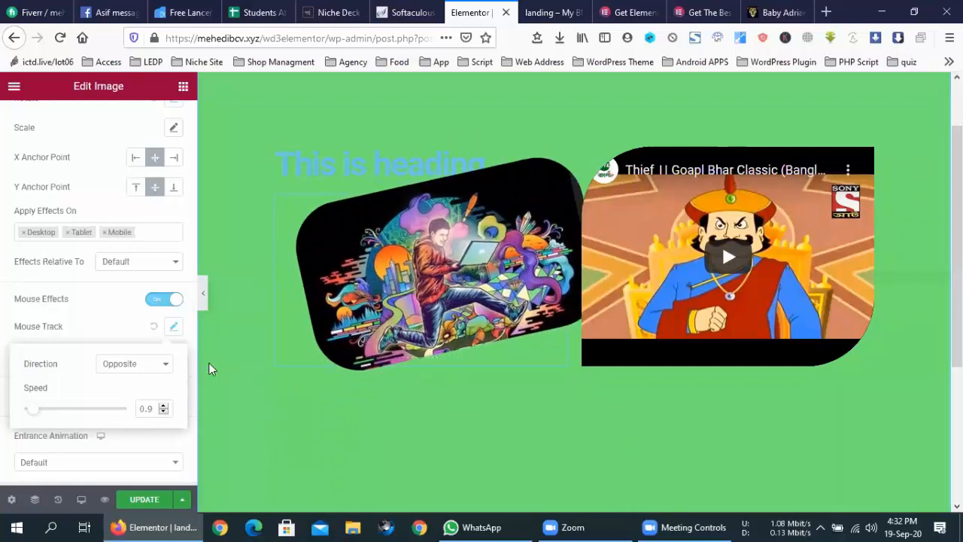
{"action": "left_click", "coordinate": [165, 364]}
{"action": "left_click", "coordinate": [125, 397]}
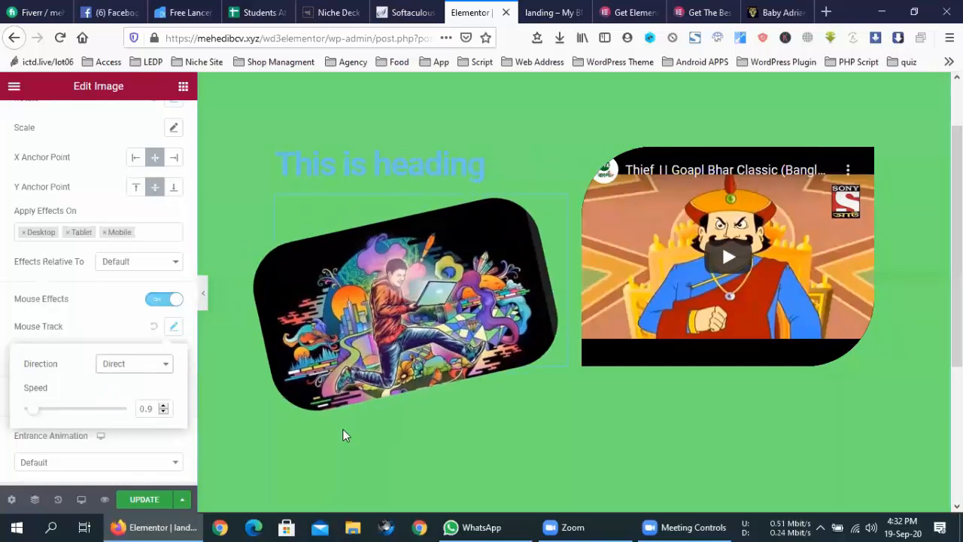
{"action": "left_click", "coordinate": [134, 364]}
{"action": "left_click", "coordinate": [124, 379]}
{"action": "left_click", "coordinate": [117, 326]}
- Enable 3D Tilt at speed 8.9 with the Opposite direction
{"action": "scroll", "coordinate": [119, 327], "scroll_direction": "down", "scroll_amount": 1}
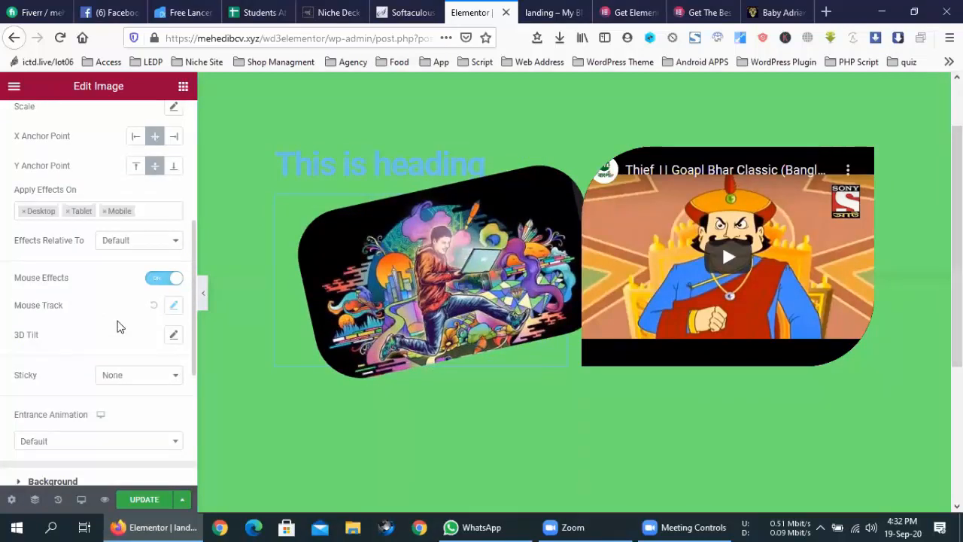
{"action": "left_click", "coordinate": [174, 334]}
{"action": "left_click_drag", "start_coordinate": [78, 422], "coordinate": [115, 417]}
{"action": "left_click", "coordinate": [143, 372]}
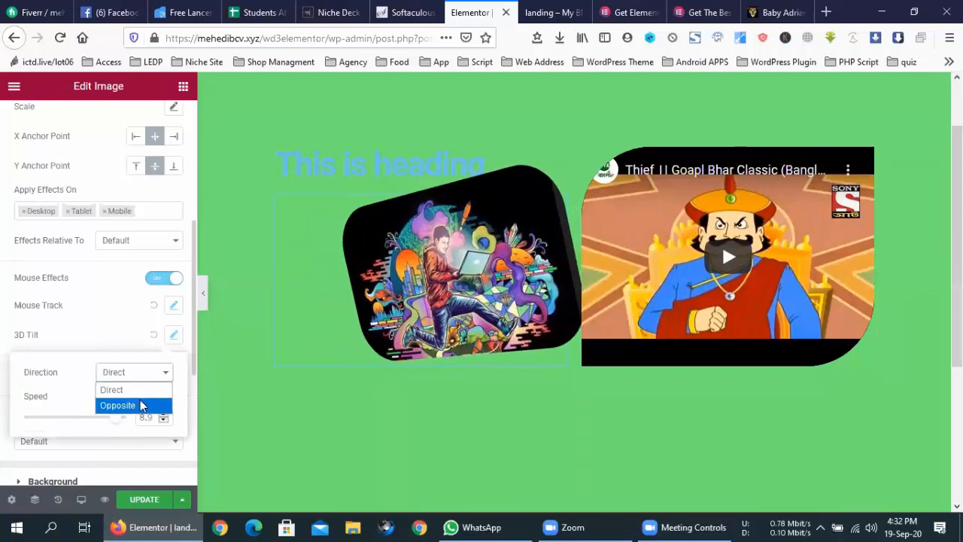
{"action": "left_click", "coordinate": [129, 405]}
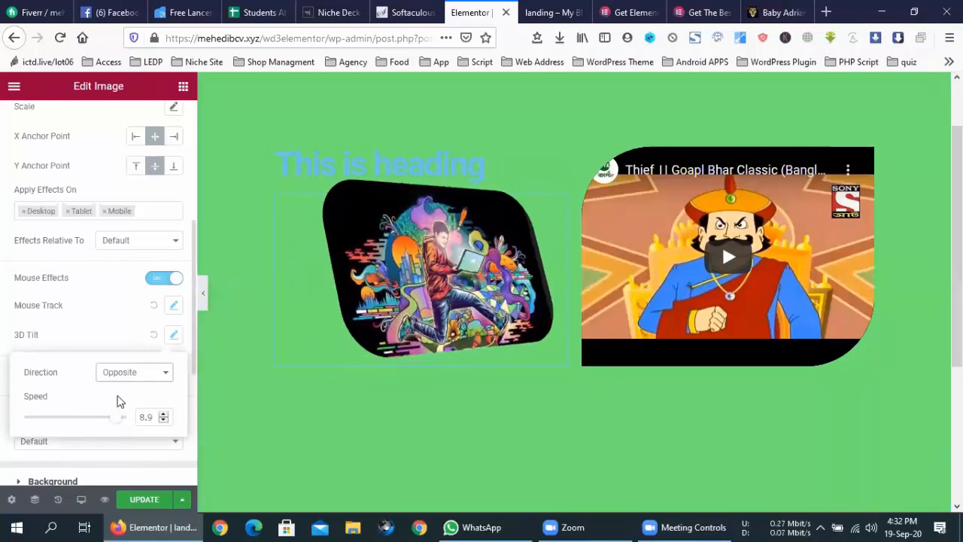
{"action": "left_click", "coordinate": [98, 344]}
{"action": "scroll", "coordinate": [97, 344], "scroll_direction": "down", "scroll_amount": 2}
{"action": "scroll", "coordinate": [97, 340], "scroll_direction": "down", "scroll_amount": 1}
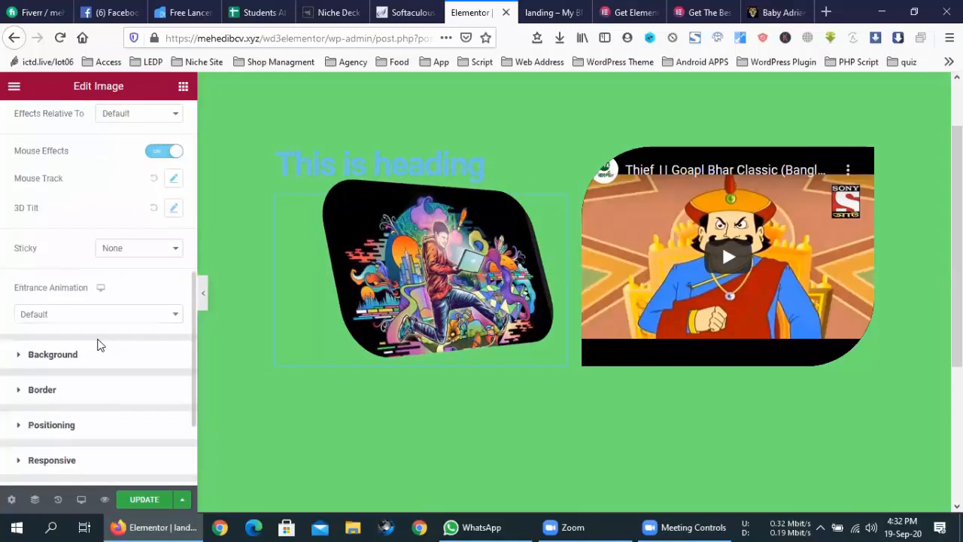
{"action": "left_click", "coordinate": [88, 315]}
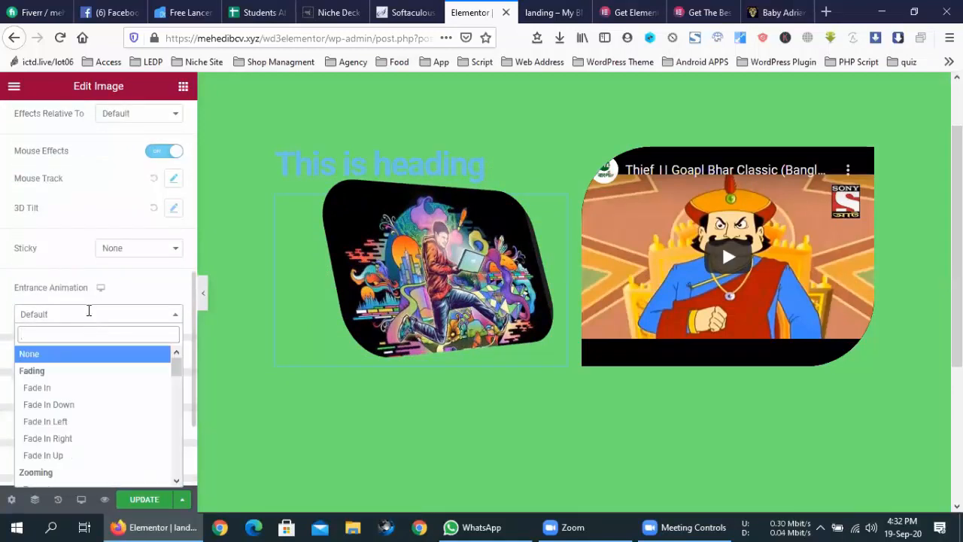
- Set the image's Entrance Animation to Fade In Down and expand the Responsive section
{"action": "left_click", "coordinate": [60, 405]}
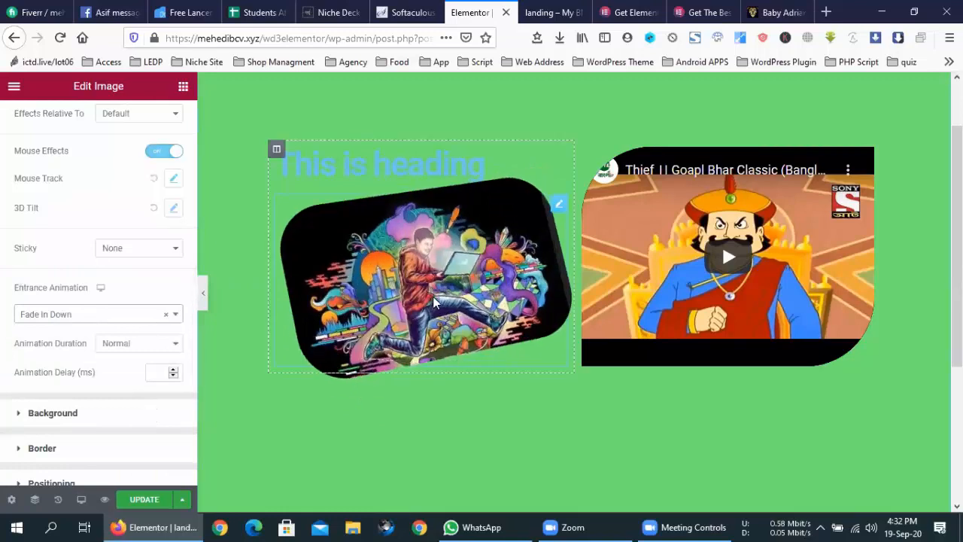
{"action": "scroll", "coordinate": [138, 290], "scroll_direction": "down", "scroll_amount": 3}
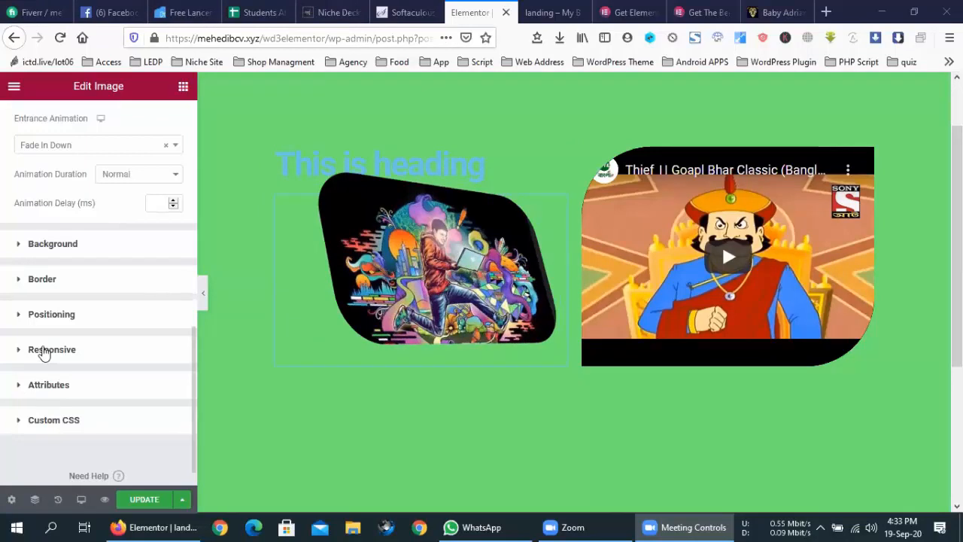
{"action": "left_click", "coordinate": [41, 351]}
{"action": "scroll", "coordinate": [128, 367], "scroll_direction": "down", "scroll_amount": 3}
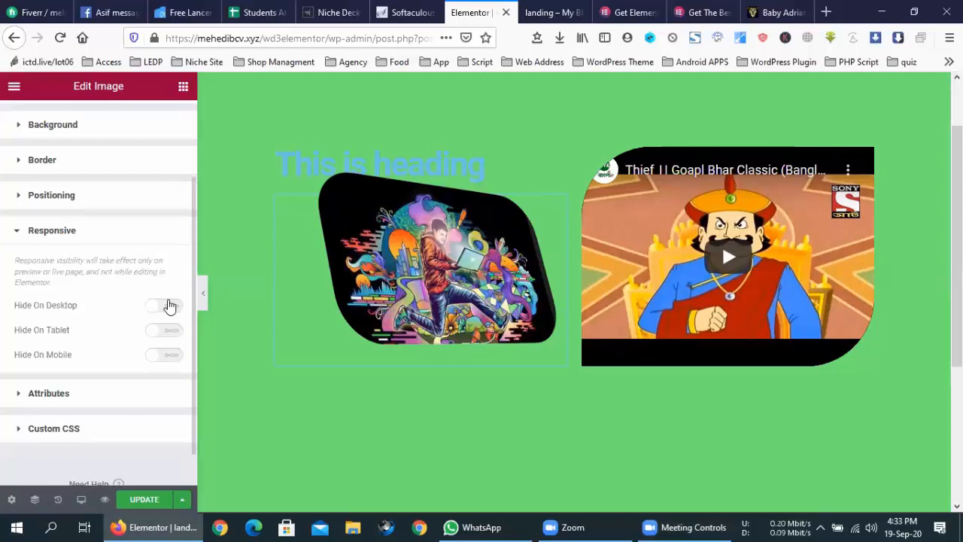
- Switch to the mobile preview and set the video's border radius to 29 px
{"action": "left_click", "coordinate": [81, 499]}
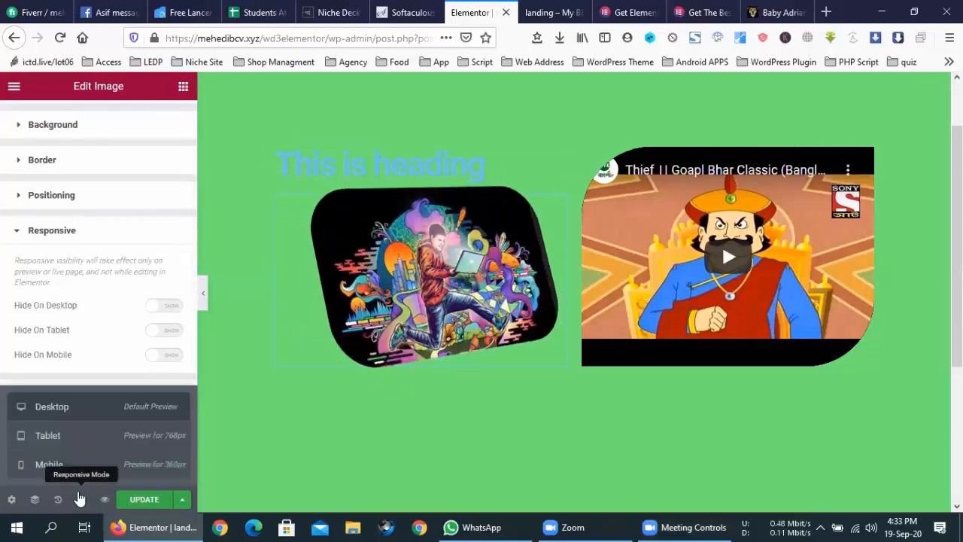
{"action": "left_click", "coordinate": [79, 474]}
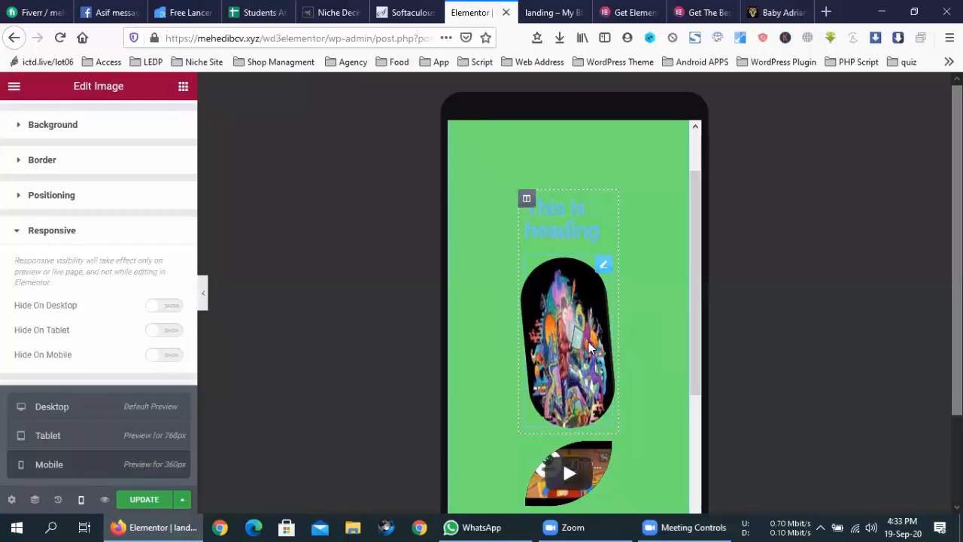
{"action": "scroll", "coordinate": [655, 303], "scroll_direction": "down", "scroll_amount": 3}
{"action": "scroll", "coordinate": [620, 310], "scroll_direction": "up", "scroll_amount": 5}
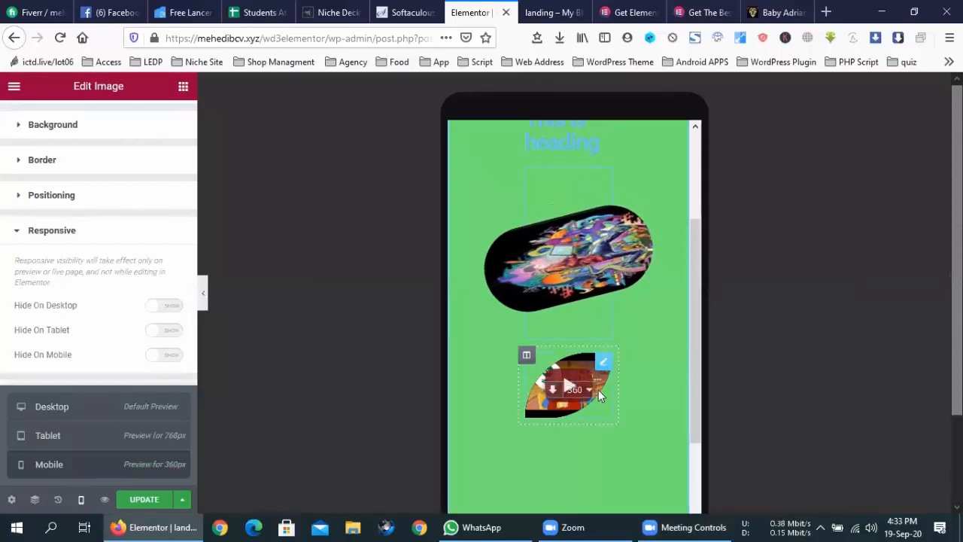
{"action": "left_click", "coordinate": [605, 391]}
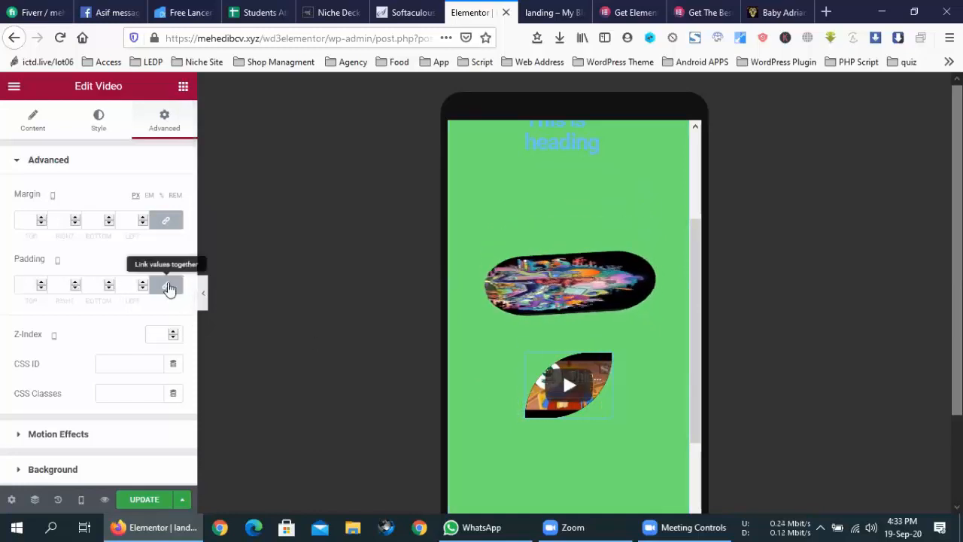
{"action": "scroll", "coordinate": [53, 404], "scroll_direction": "down", "scroll_amount": 5}
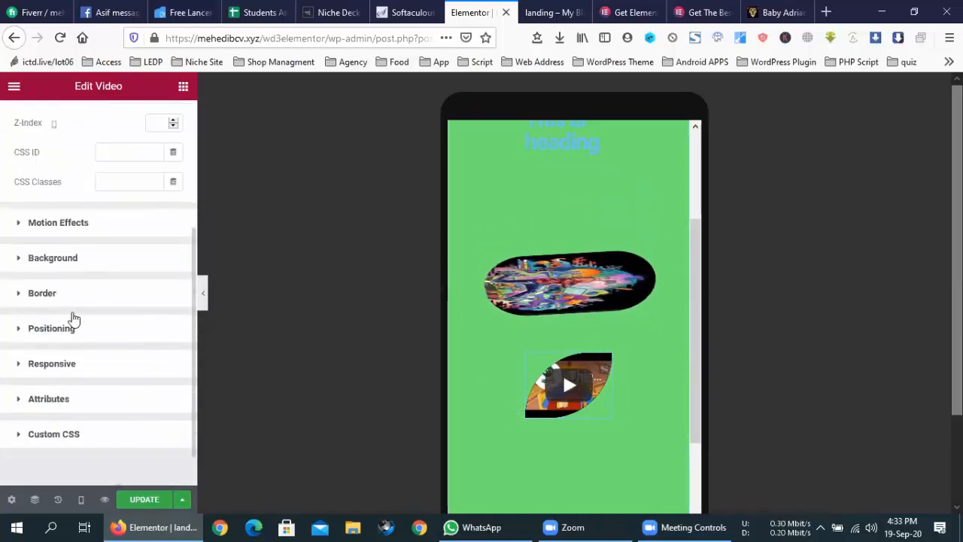
{"action": "left_click", "coordinate": [73, 299]}
{"action": "scroll", "coordinate": [75, 369], "scroll_direction": "down", "scroll_amount": 3}
{"action": "scroll", "coordinate": [78, 369], "scroll_direction": "up", "scroll_amount": 2}
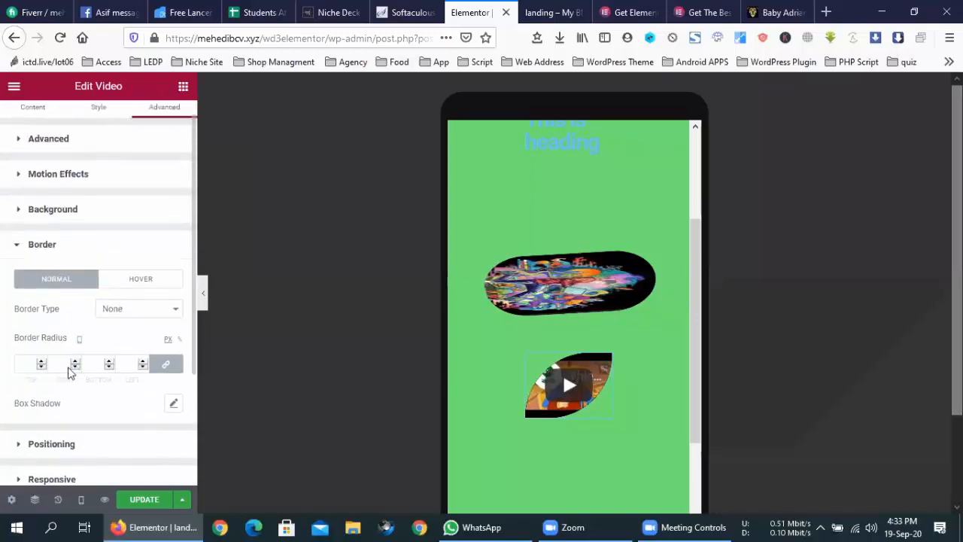
{"action": "left_click", "coordinate": [40, 367]}
{"action": "scroll", "coordinate": [45, 364], "scroll_direction": "up", "scroll_amount": 7}
{"action": "scroll", "coordinate": [45, 364], "scroll_direction": "up", "scroll_amount": 18}
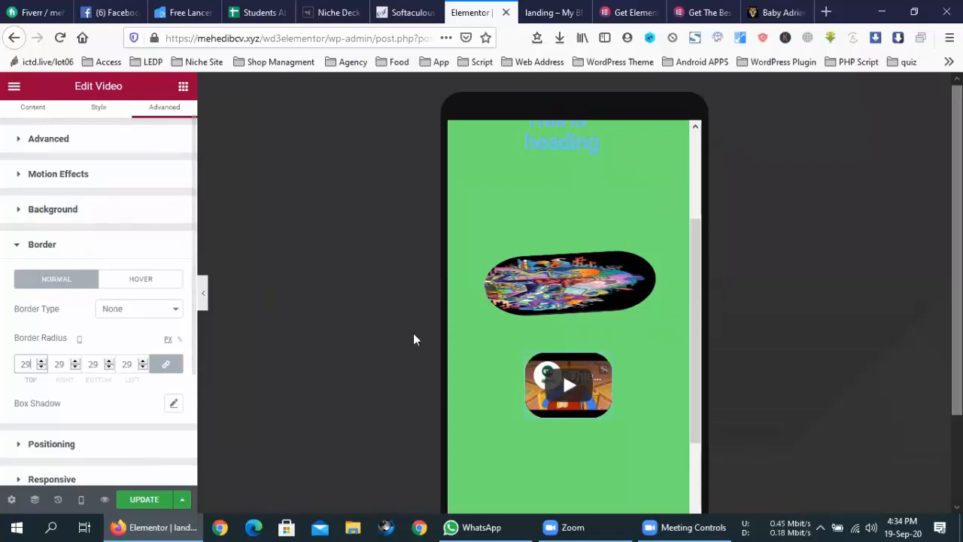
- Select the tilted image and compare the page in desktop and mobile previews
{"action": "left_click", "coordinate": [564, 285]}
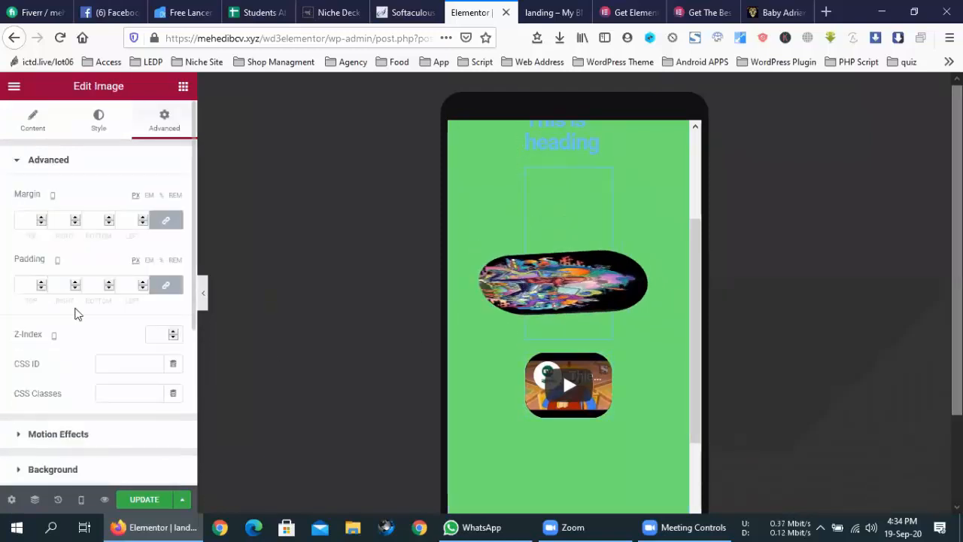
{"action": "scroll", "coordinate": [71, 365], "scroll_direction": "down", "scroll_amount": 3}
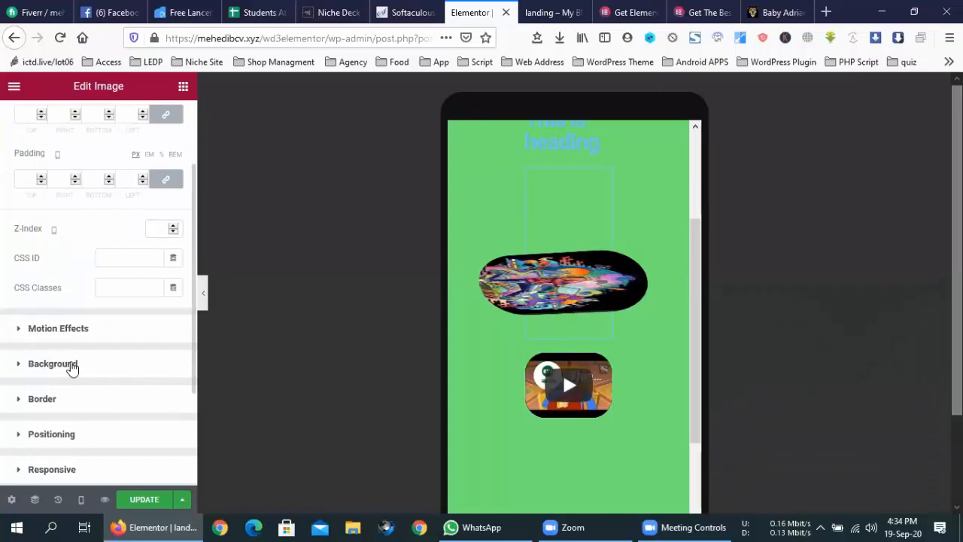
{"action": "scroll", "coordinate": [73, 367], "scroll_direction": "up", "scroll_amount": 2}
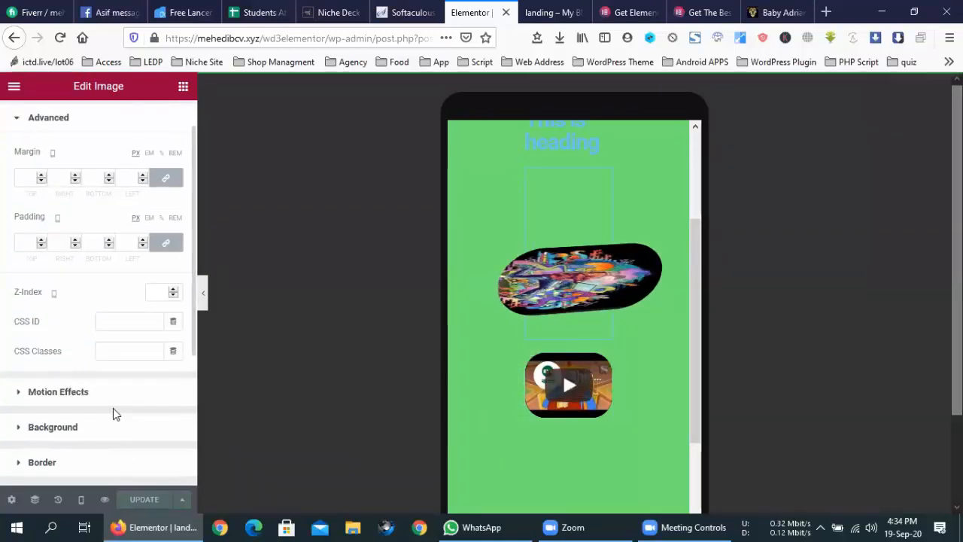
{"action": "left_click", "coordinate": [81, 501]}
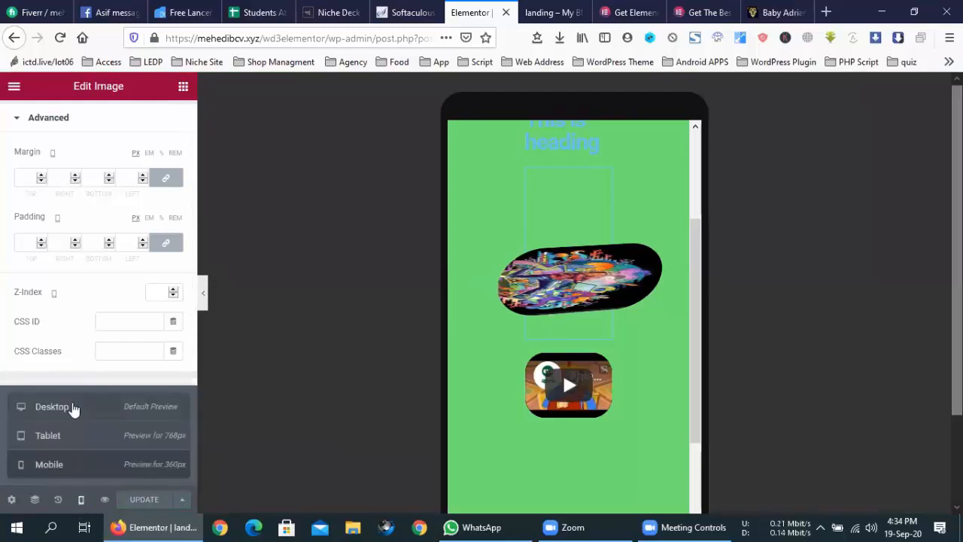
{"action": "left_click", "coordinate": [73, 408]}
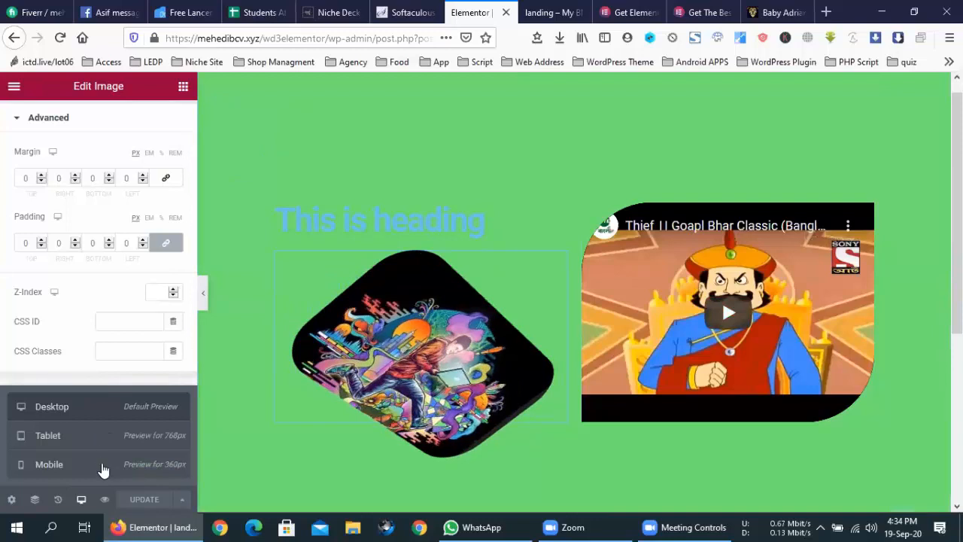
{"action": "left_click", "coordinate": [101, 464]}
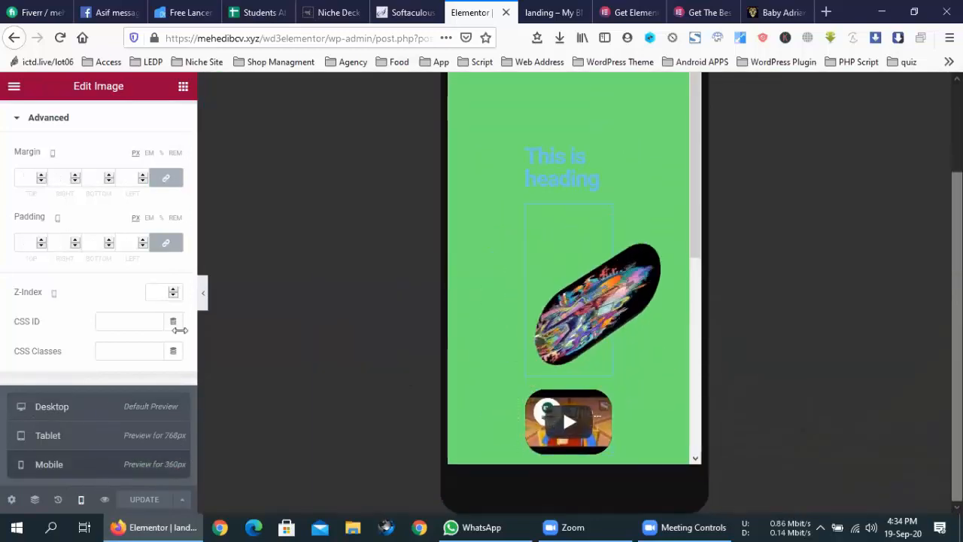
{"action": "scroll", "coordinate": [661, 298], "scroll_direction": "down", "scroll_amount": 5}
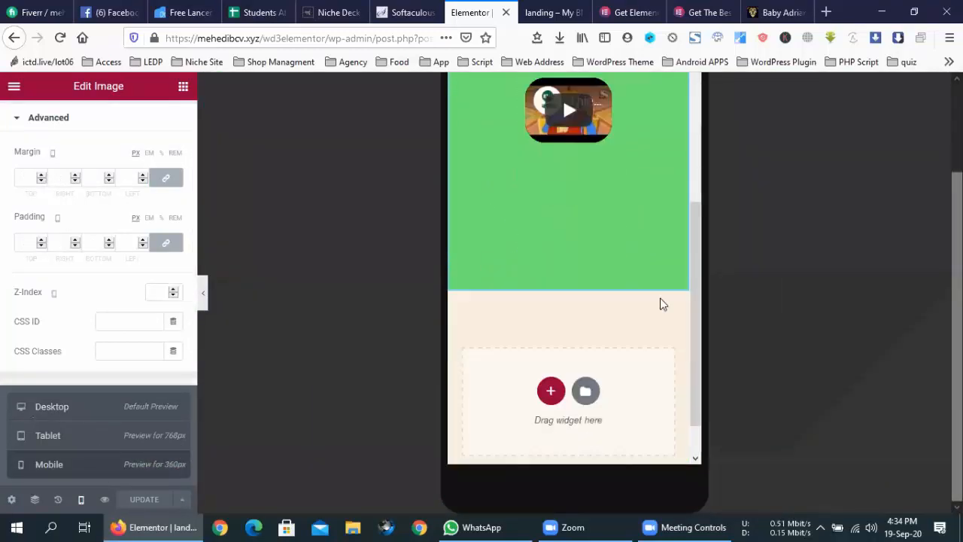
{"action": "scroll", "coordinate": [660, 298], "scroll_direction": "up", "scroll_amount": 5}
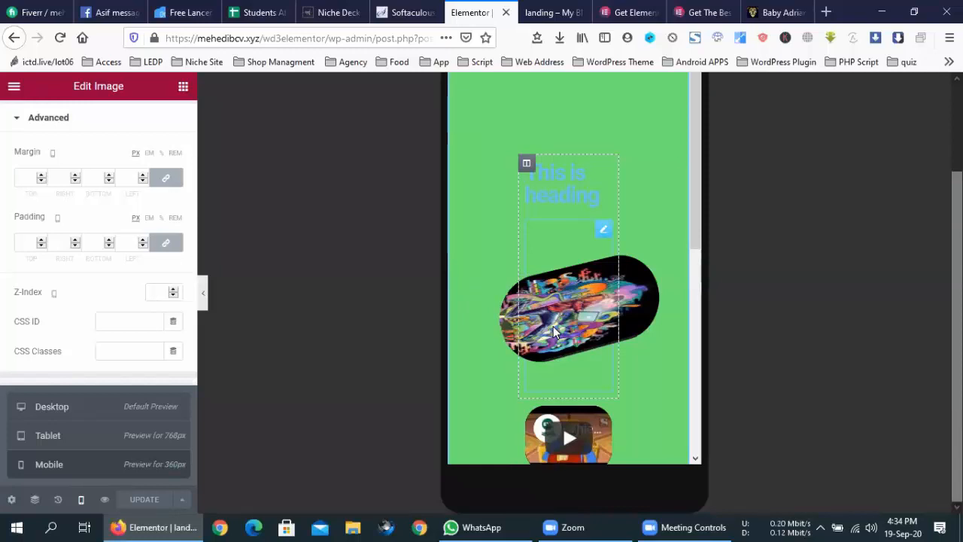
{"action": "scroll", "coordinate": [582, 303], "scroll_direction": "up", "scroll_amount": 3}
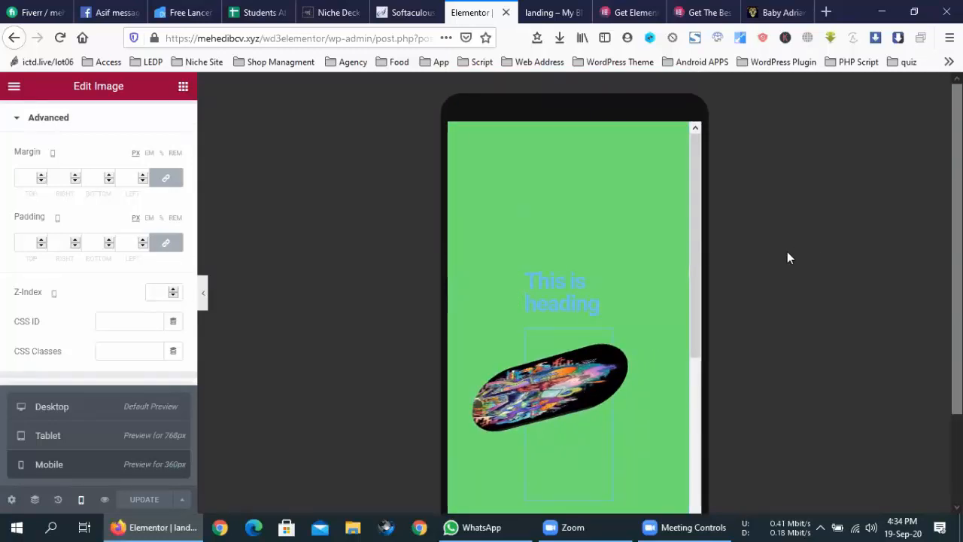
{"action": "scroll", "coordinate": [677, 247], "scroll_direction": "down", "scroll_amount": 6}
{"action": "scroll", "coordinate": [677, 247], "scroll_direction": "up", "scroll_amount": 6}
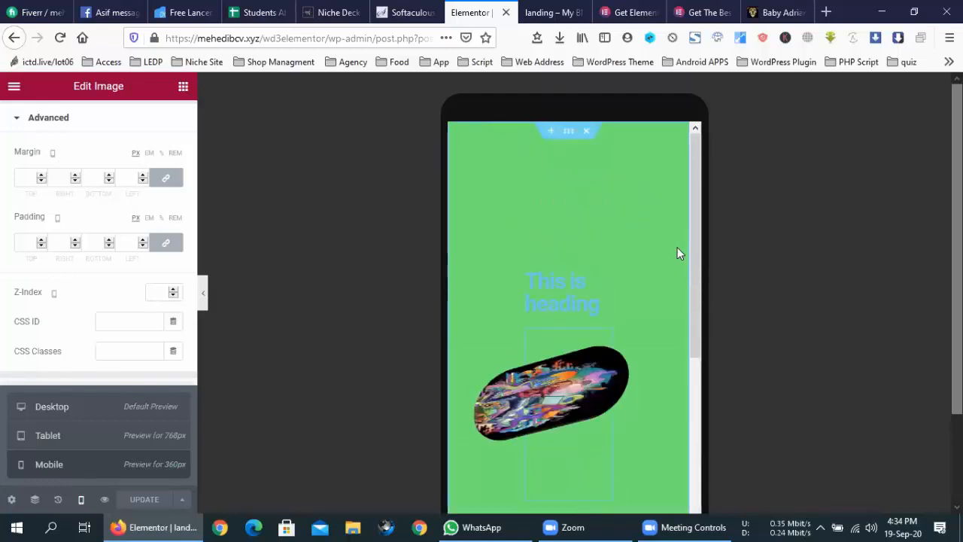
{"action": "scroll", "coordinate": [677, 246], "scroll_direction": "down", "scroll_amount": 5}
{"action": "scroll", "coordinate": [678, 247], "scroll_direction": "up", "scroll_amount": 5}
{"action": "scroll", "coordinate": [677, 247], "scroll_direction": "down", "scroll_amount": 4}
{"action": "scroll", "coordinate": [677, 247], "scroll_direction": "up", "scroll_amount": 3}
{"action": "scroll", "coordinate": [677, 247], "scroll_direction": "down", "scroll_amount": 1}
{"action": "scroll", "coordinate": [677, 247], "scroll_direction": "up", "scroll_amount": 2}
{"action": "scroll", "coordinate": [677, 247], "scroll_direction": "down", "scroll_amount": 4}
{"action": "scroll", "coordinate": [678, 247], "scroll_direction": "up", "scroll_amount": 1}
{"action": "scroll", "coordinate": [678, 247], "scroll_direction": "down", "scroll_amount": 1}
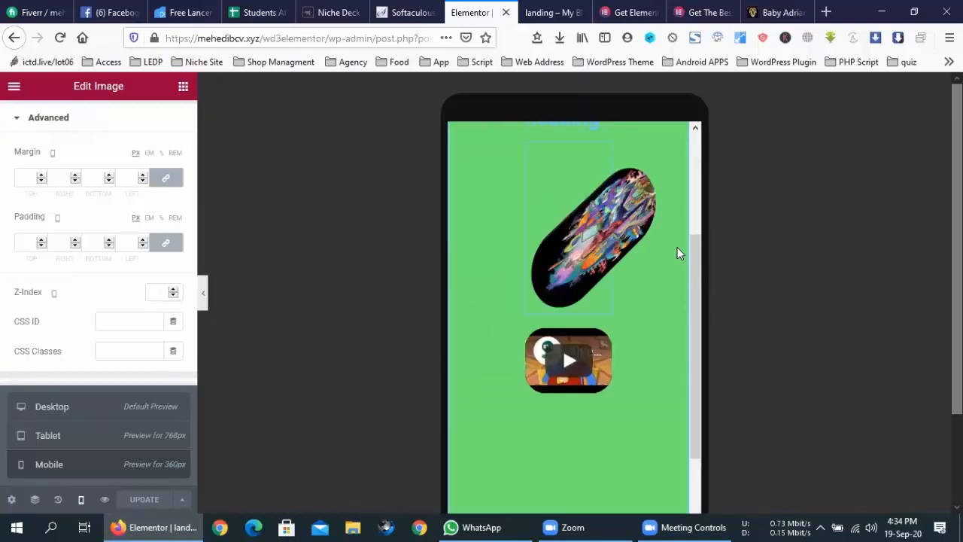
{"action": "scroll", "coordinate": [677, 246], "scroll_direction": "up", "scroll_amount": 4}
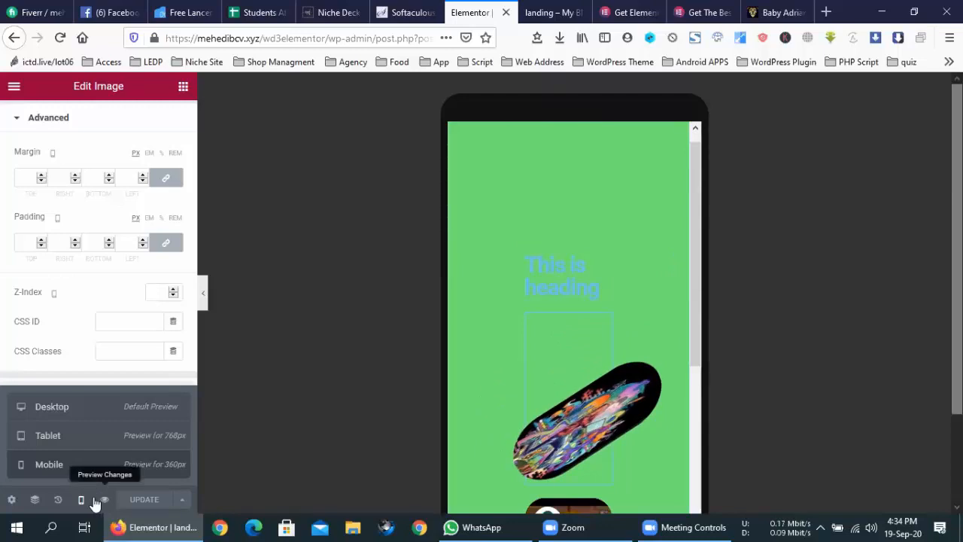
- Return to the desktop preview, review the page, and show the Elements widget list
{"action": "mouse_move", "coordinate": [81, 500]}
{"action": "left_click", "coordinate": [73, 406]}
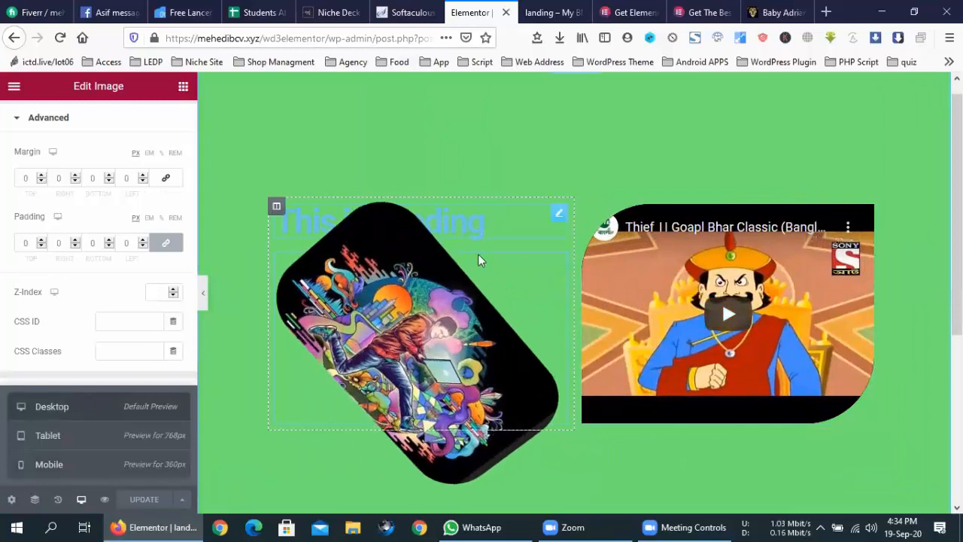
{"action": "scroll", "coordinate": [658, 455], "scroll_direction": "down", "scroll_amount": 5}
{"action": "scroll", "coordinate": [570, 371], "scroll_direction": "up", "scroll_amount": 5}
{"action": "scroll", "coordinate": [493, 425], "scroll_direction": "down", "scroll_amount": 3}
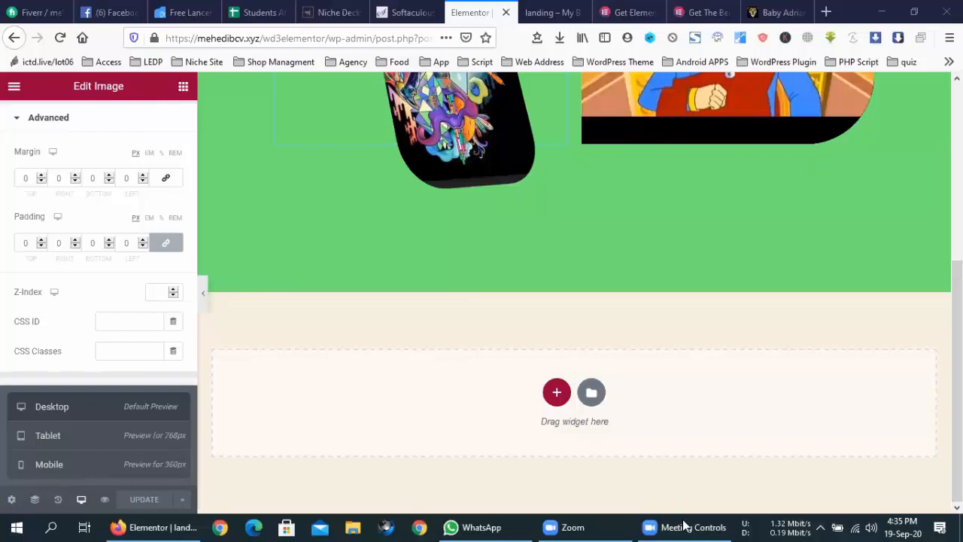
{"action": "scroll", "coordinate": [469, 193], "scroll_direction": "up", "scroll_amount": 3}
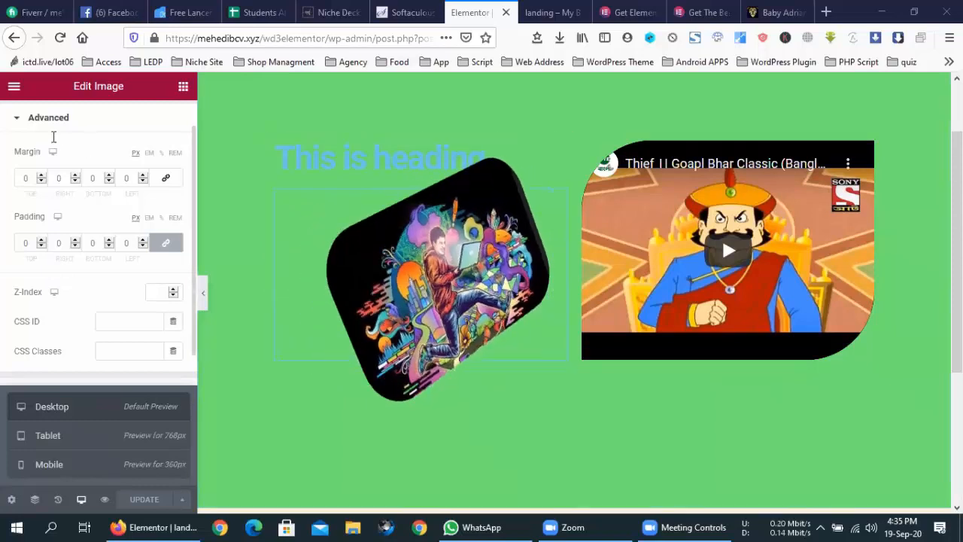
{"action": "left_click", "coordinate": [184, 92]}
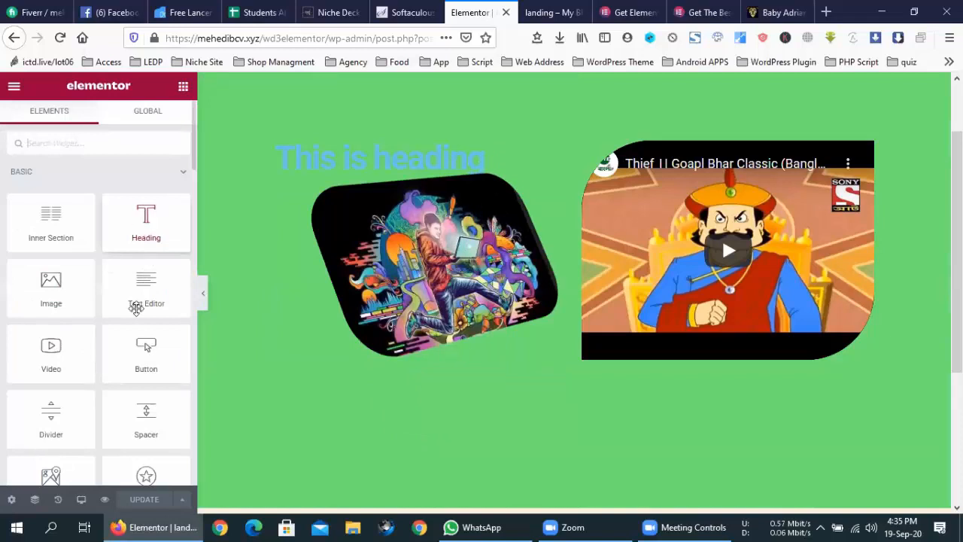
- Drag a new Image widget below the rotated image and start choosing its picture
{"action": "left_click_drag", "start_coordinate": [46, 285], "coordinate": [423, 358]}
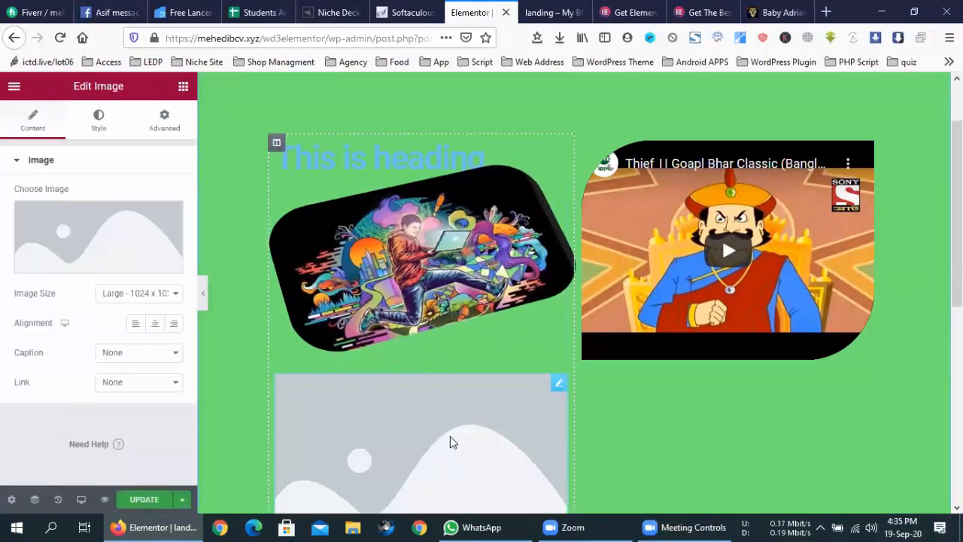
{"action": "scroll", "coordinate": [452, 441], "scroll_direction": "down", "scroll_amount": 5}
{"action": "scroll", "coordinate": [430, 285], "scroll_direction": "up", "scroll_amount": 3}
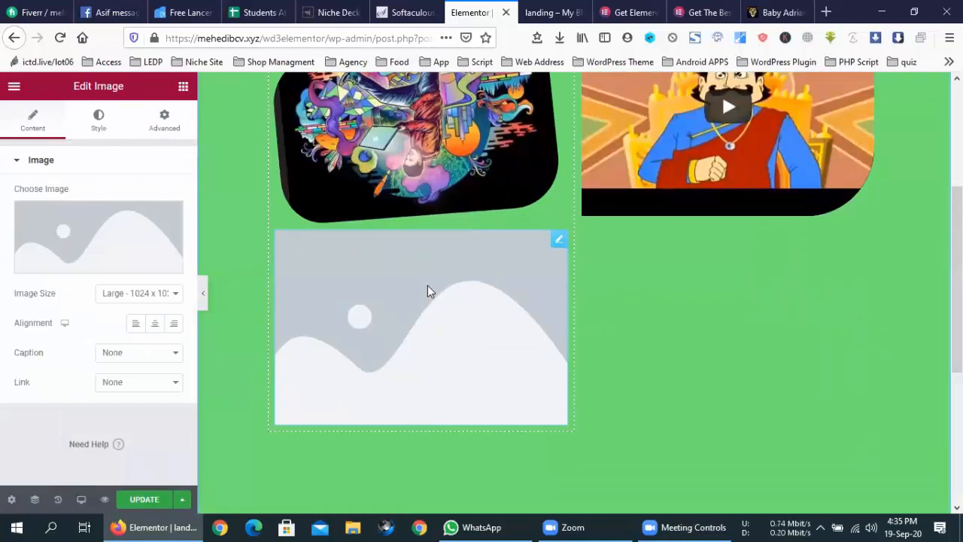
{"action": "left_click", "coordinate": [106, 260]}
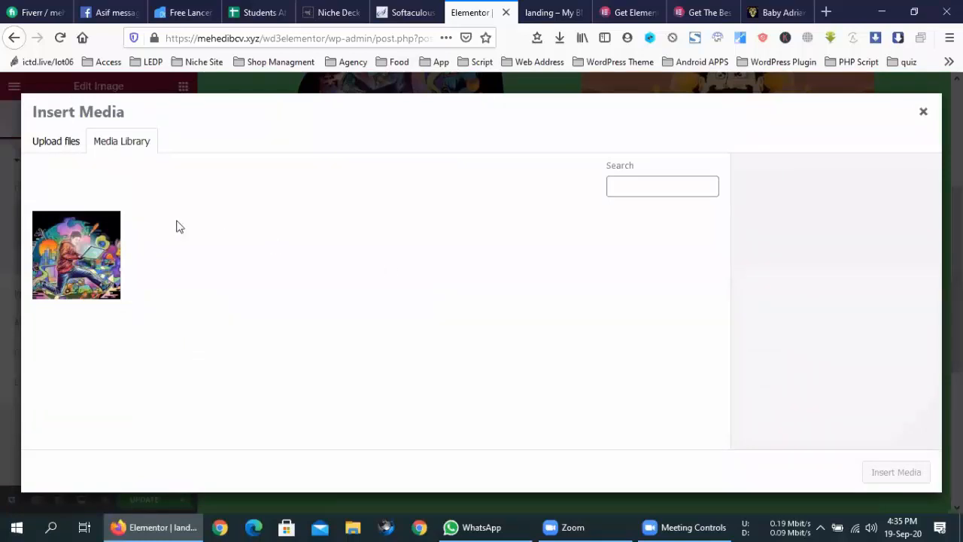
- Upload hackathon.jpg from the Desktop and insert it into the new image widget
{"action": "left_click", "coordinate": [73, 154]}
{"action": "left_click", "coordinate": [506, 314]}
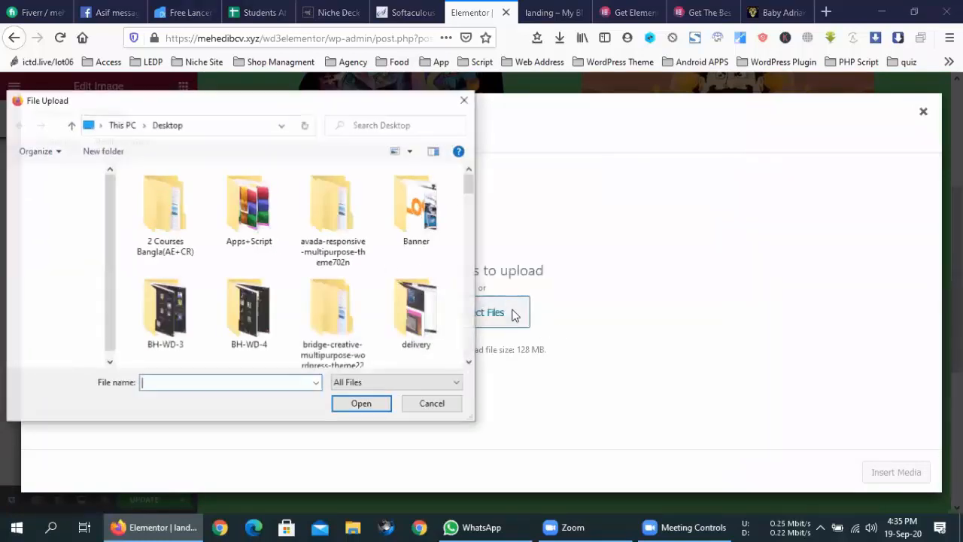
{"action": "scroll", "coordinate": [235, 269], "scroll_direction": "down", "scroll_amount": 10}
{"action": "scroll", "coordinate": [234, 268], "scroll_direction": "down", "scroll_amount": 2}
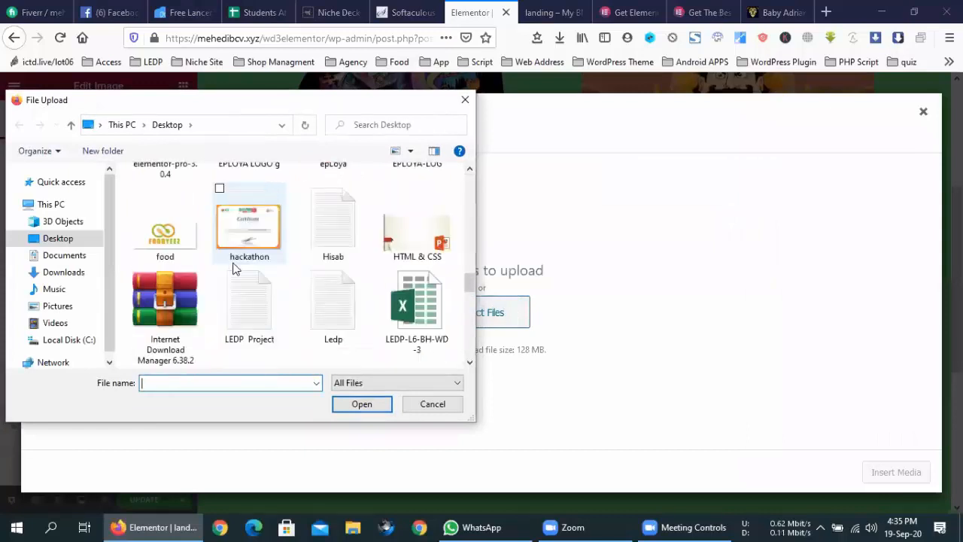
{"action": "scroll", "coordinate": [235, 269], "scroll_direction": "down", "scroll_amount": 2}
{"action": "scroll", "coordinate": [235, 268], "scroll_direction": "up", "scroll_amount": 2}
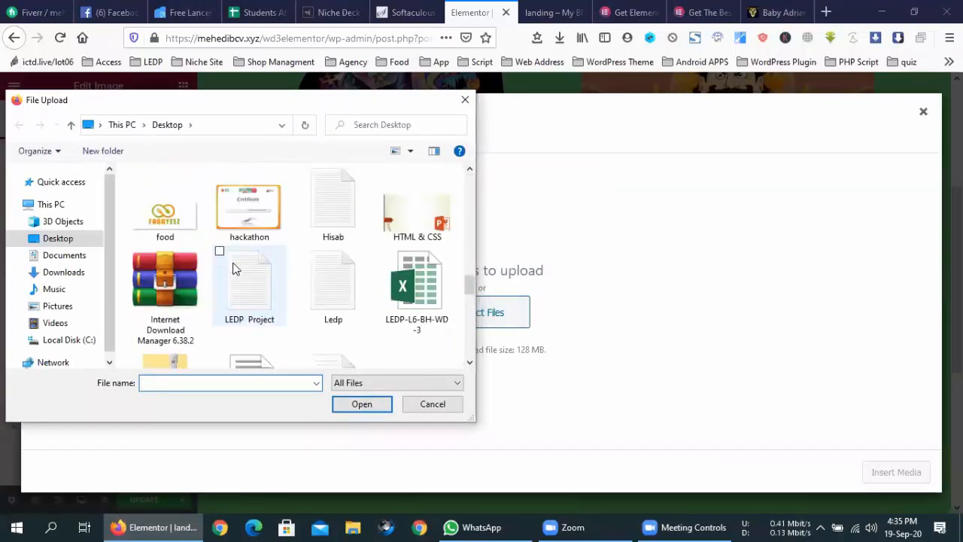
{"action": "scroll", "coordinate": [234, 268], "scroll_direction": "down", "scroll_amount": 10}
{"action": "scroll", "coordinate": [234, 269], "scroll_direction": "up", "scroll_amount": 1}
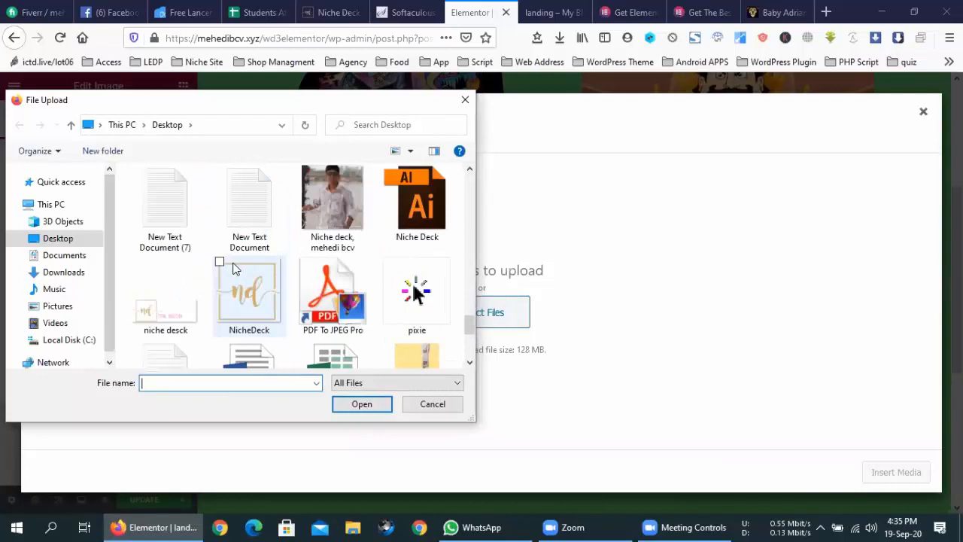
{"action": "scroll", "coordinate": [234, 268], "scroll_direction": "down", "scroll_amount": 3}
{"action": "scroll", "coordinate": [234, 269], "scroll_direction": "up", "scroll_amount": 15}
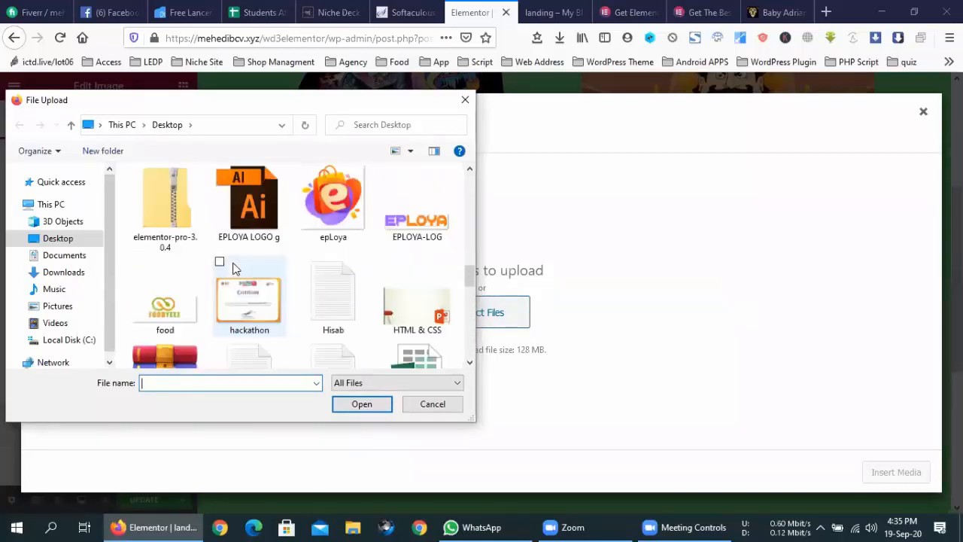
{"action": "scroll", "coordinate": [234, 269], "scroll_direction": "up", "scroll_amount": 10}
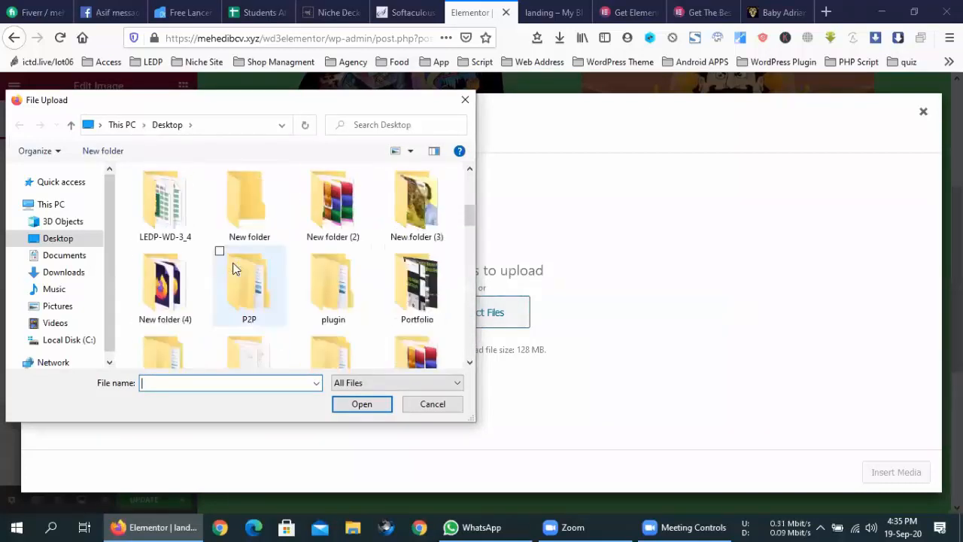
{"action": "scroll", "coordinate": [234, 269], "scroll_direction": "down", "scroll_amount": 10}
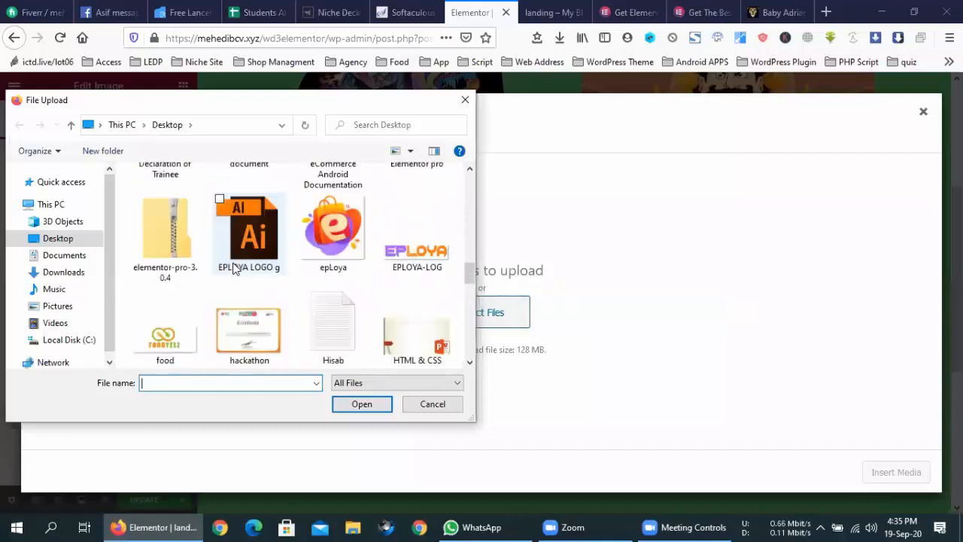
{"action": "double_click", "coordinate": [255, 233]}
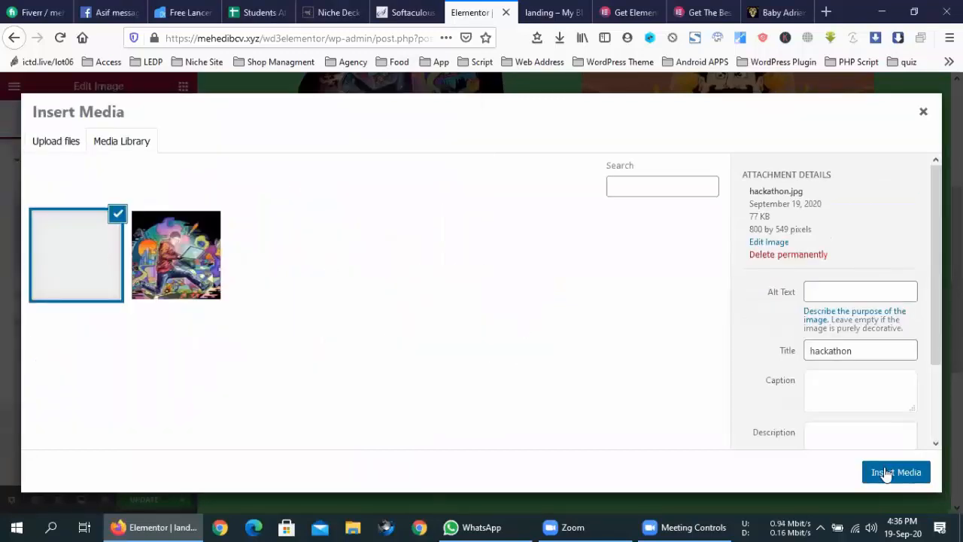
{"action": "left_click", "coordinate": [889, 471]}
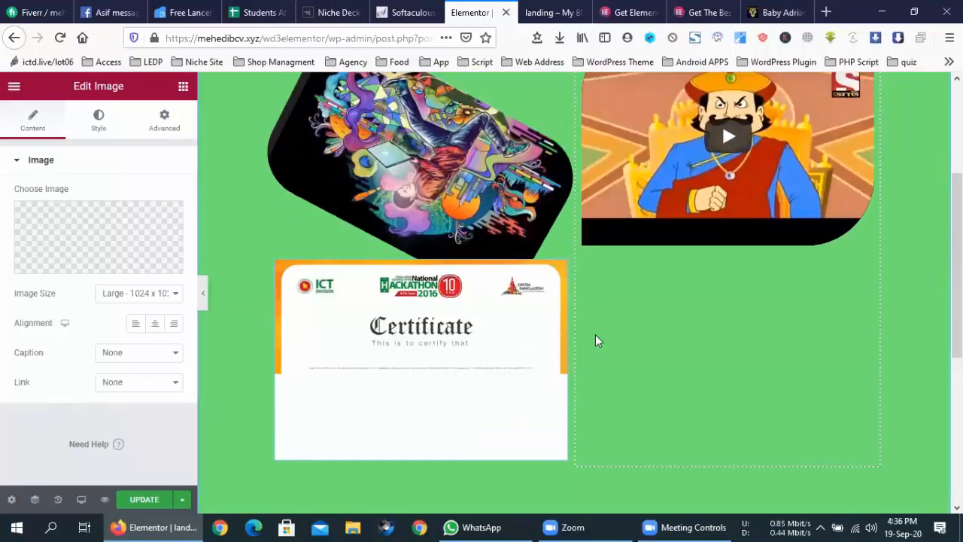
- Give the certificate image -9 padding on all four sides in its Advanced settings
{"action": "left_click", "coordinate": [154, 130]}
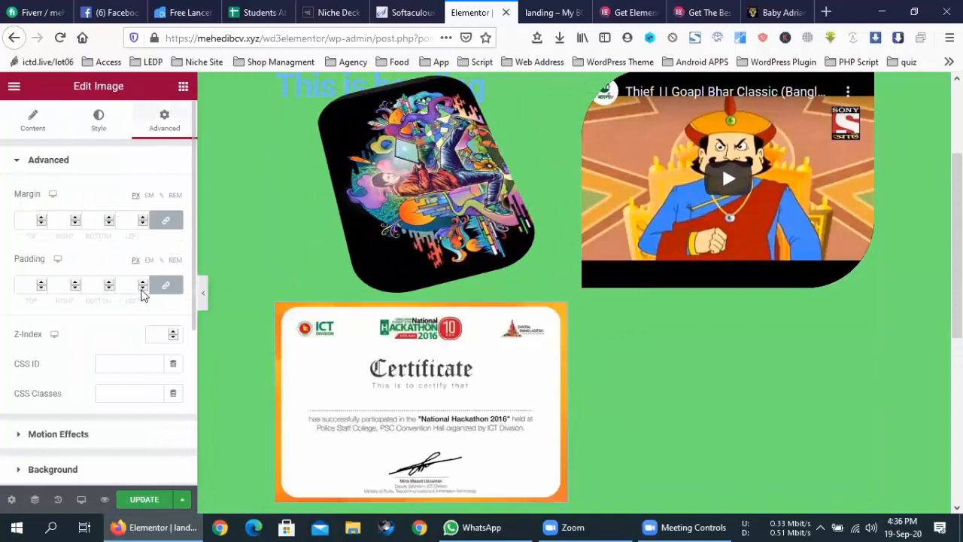
{"action": "left_click", "coordinate": [165, 220]}
{"action": "left_click", "coordinate": [165, 220]}
{"action": "left_click", "coordinate": [166, 285]}
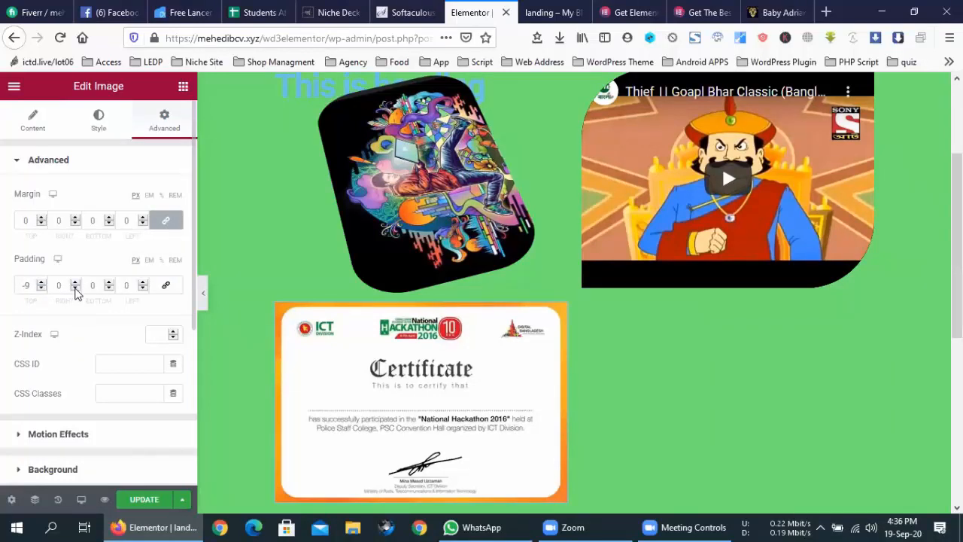
{"action": "left_click", "coordinate": [165, 285]}
{"action": "left_click", "coordinate": [165, 285]}
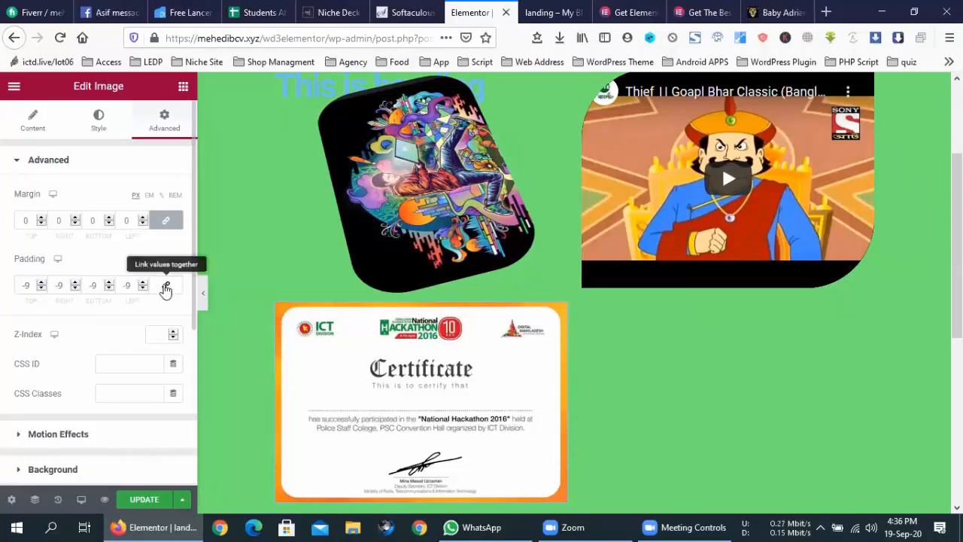
- Unlink the margins and set the top margin to -262 to lift the certificate over the illustration
{"action": "left_click", "coordinate": [165, 220]}
{"action": "left_click", "coordinate": [42, 223]}
{"action": "left_click", "coordinate": [41, 223]}
{"action": "left_click", "coordinate": [42, 223]}
{"action": "left_click", "coordinate": [41, 223]}
{"action": "left_click", "coordinate": [41, 223]}
{"action": "left_click_drag", "start_coordinate": [42, 223], "coordinate": [42, 223]}
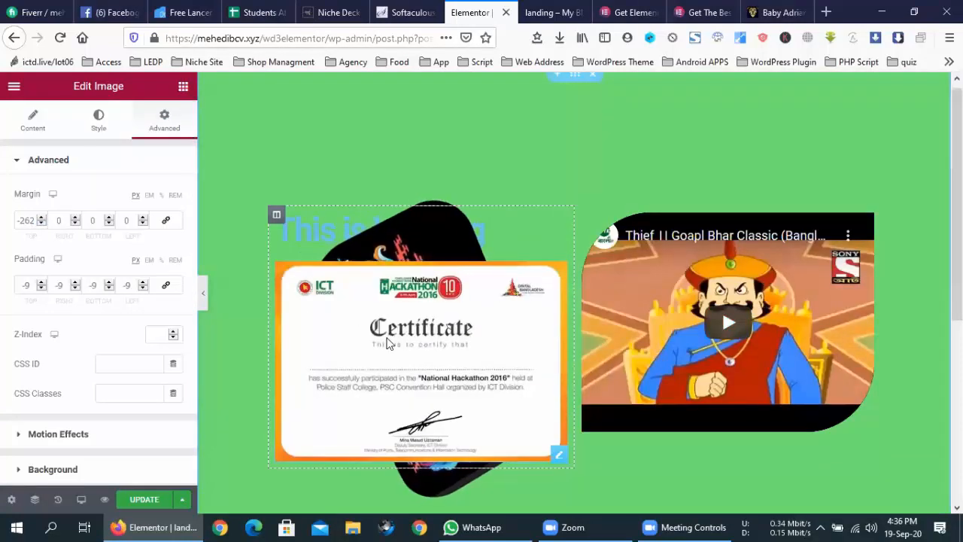
{"action": "scroll", "coordinate": [112, 366], "scroll_direction": "down", "scroll_amount": 3}
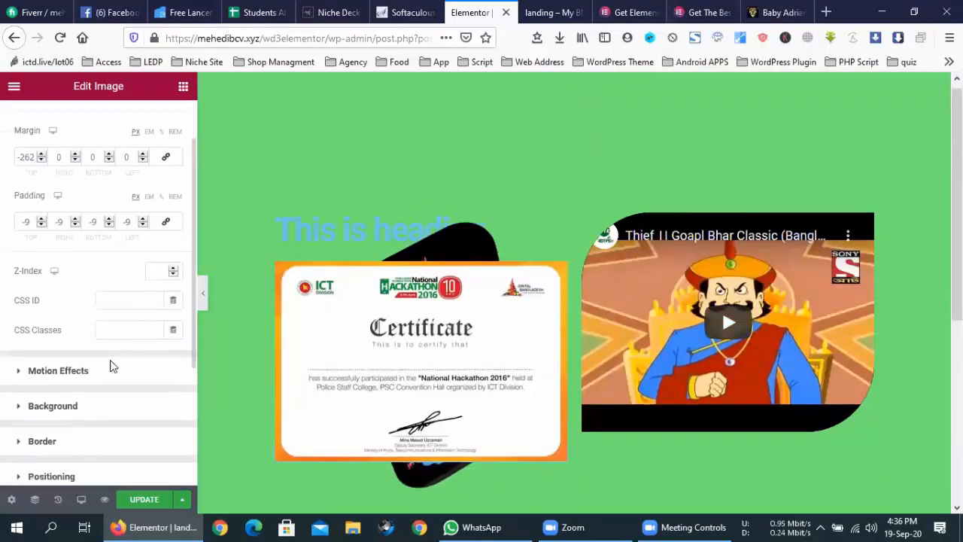
- Look through the certificate's Border, Background, spacing and Motion Effects sections
{"action": "left_click", "coordinate": [54, 360]}
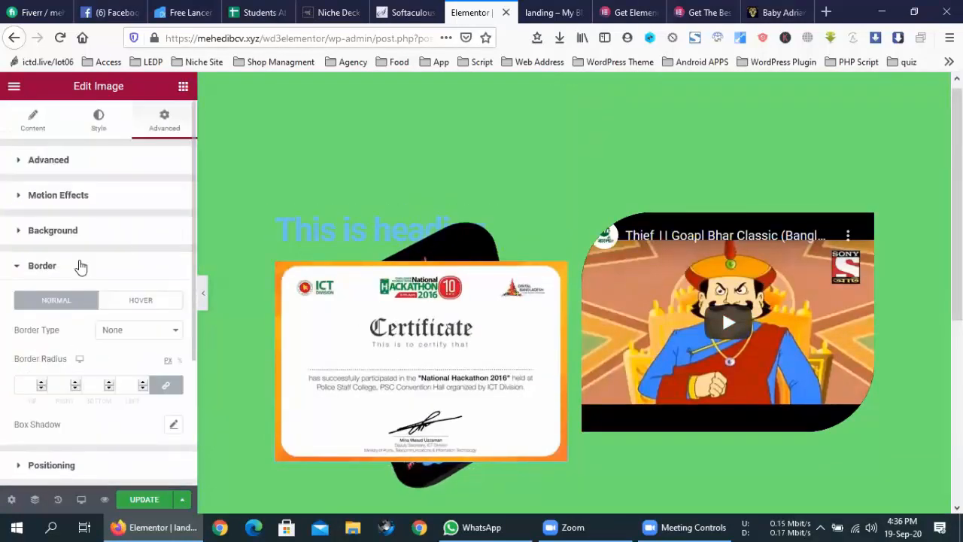
{"action": "left_click", "coordinate": [80, 231]}
{"action": "left_click", "coordinate": [88, 165]}
{"action": "scroll", "coordinate": [82, 348], "scroll_direction": "down", "scroll_amount": 2}
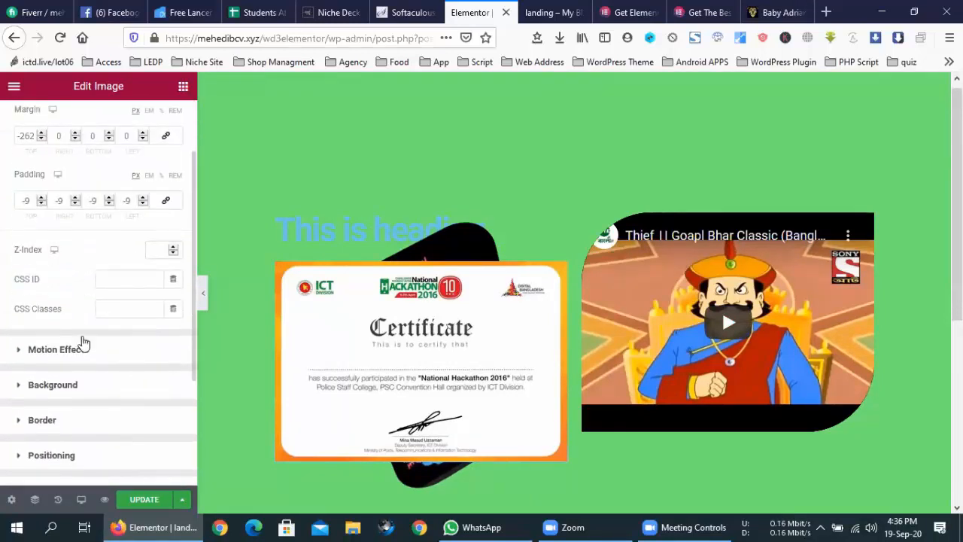
{"action": "left_click", "coordinate": [88, 340]}
{"action": "scroll", "coordinate": [89, 316], "scroll_direction": "down", "scroll_amount": 2}
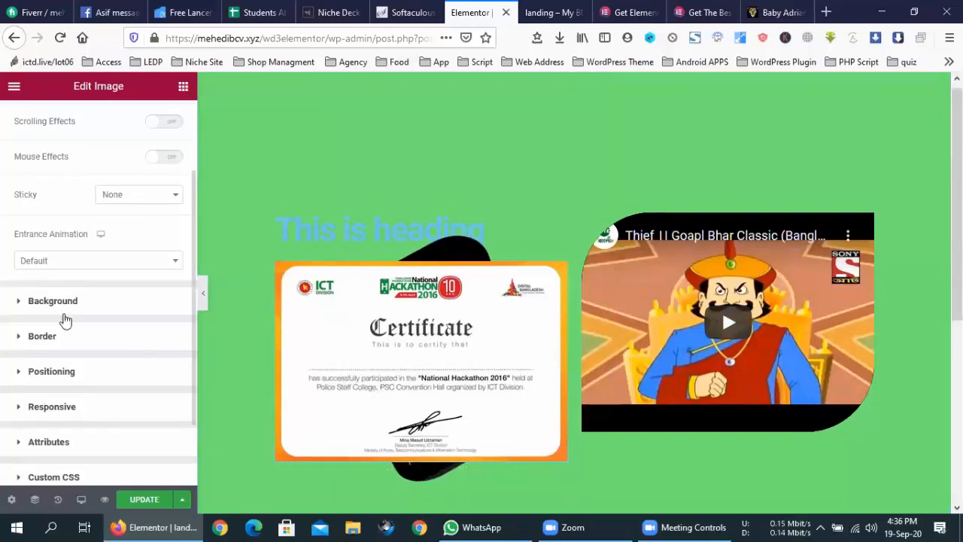
{"action": "left_click", "coordinate": [53, 301]}
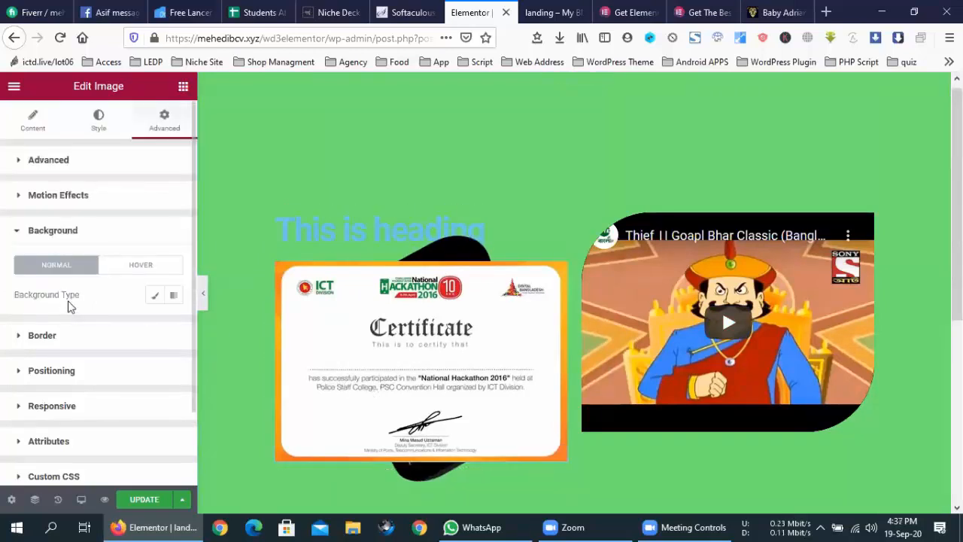
{"action": "scroll", "coordinate": [53, 315], "scroll_direction": "down", "scroll_amount": 1}
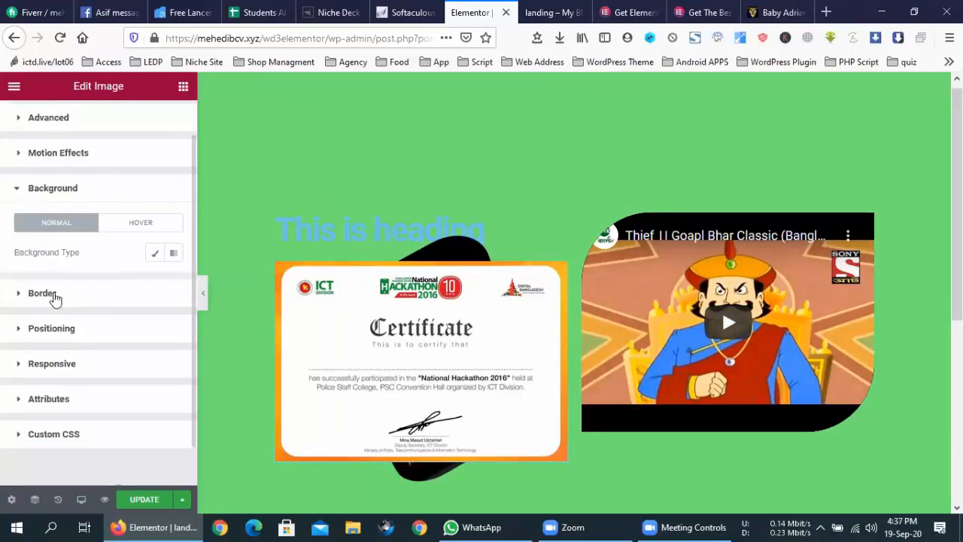
{"action": "left_click", "coordinate": [41, 294]}
{"action": "scroll", "coordinate": [98, 292], "scroll_direction": "down", "scroll_amount": 3}
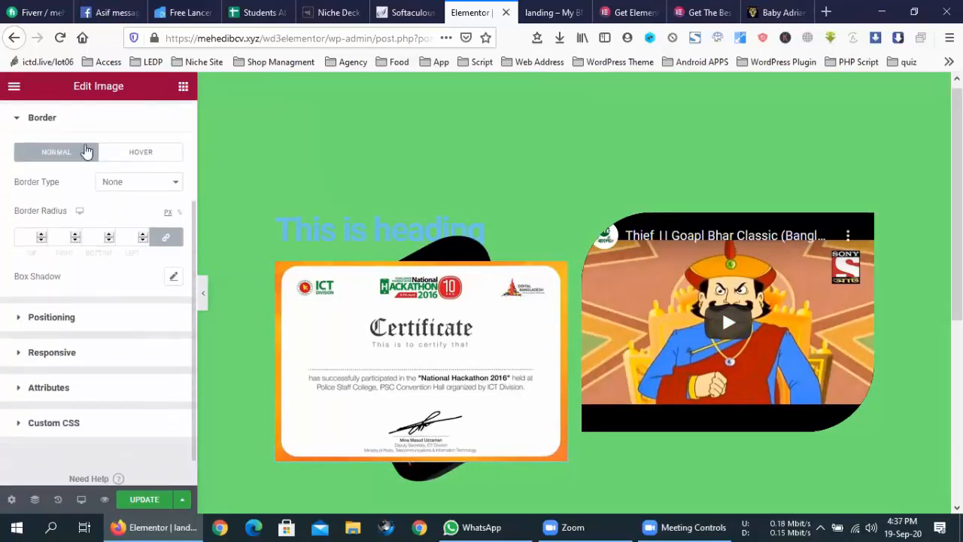
{"action": "scroll", "coordinate": [98, 186], "scroll_direction": "up", "scroll_amount": 4}
- Lower the certificate image's opacity to about 0.35 on the Style tab
{"action": "left_click", "coordinate": [91, 126]}
{"action": "left_click_drag", "start_coordinate": [17, 416], "coordinate": [48, 417]}
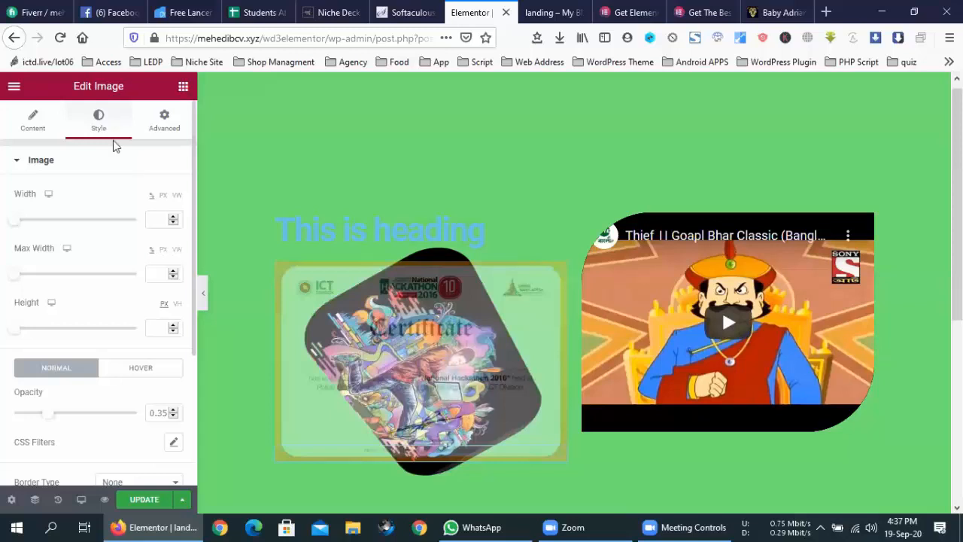
{"action": "left_click", "coordinate": [165, 122]}
{"action": "scroll", "coordinate": [95, 344], "scroll_direction": "down", "scroll_amount": 2}
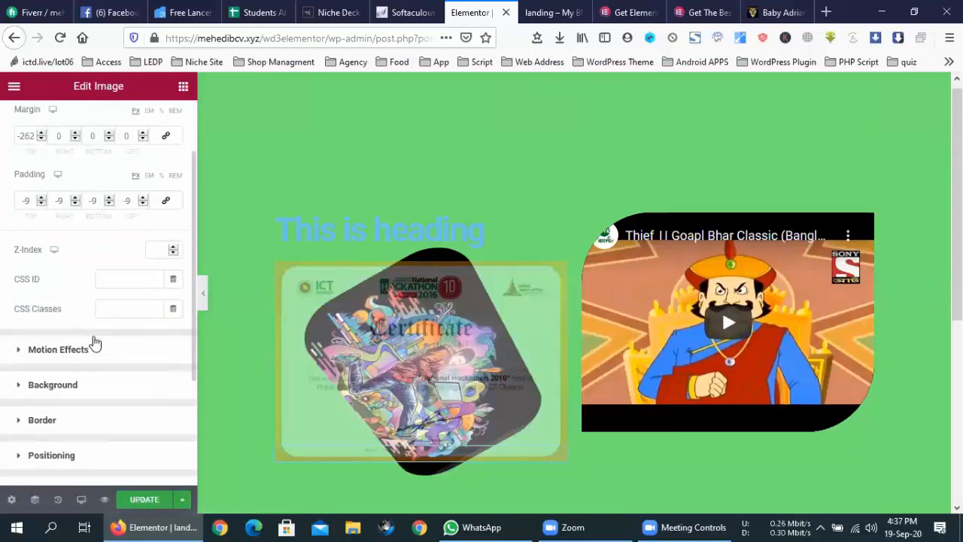
- Switch on Mouse Effects for the certificate and enable a Direct 3D Tilt at speed 4
{"action": "left_click", "coordinate": [90, 351]}
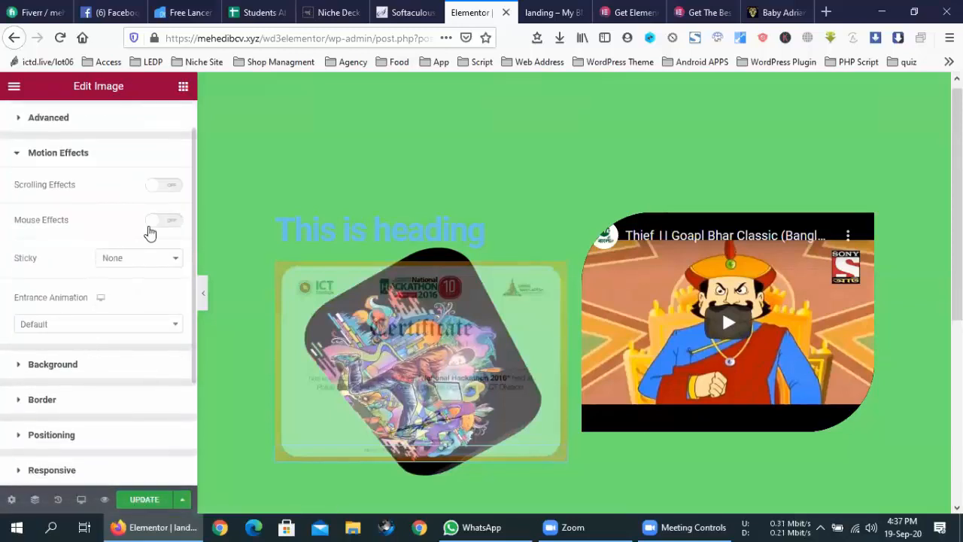
{"action": "left_click", "coordinate": [160, 223]}
{"action": "left_click", "coordinate": [172, 280]}
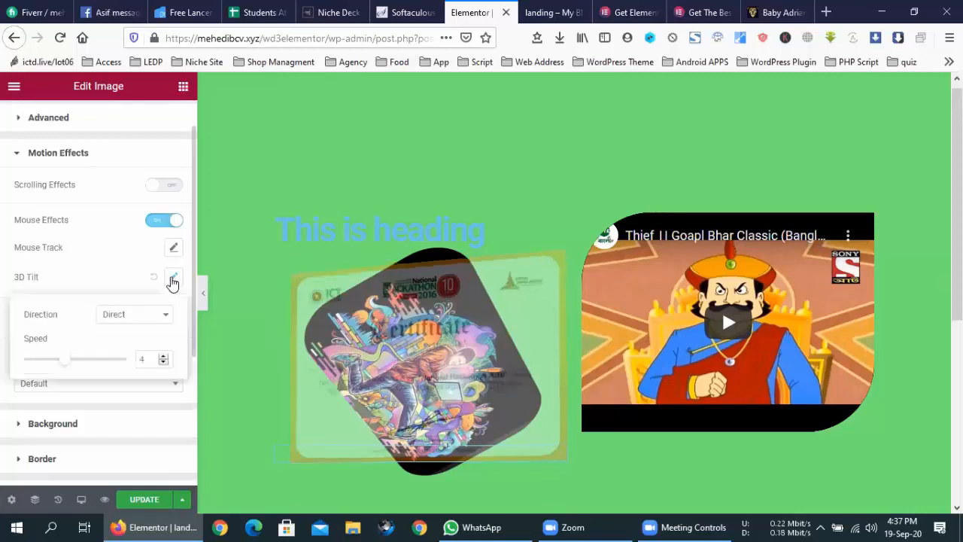
{"action": "left_click", "coordinate": [78, 268]}
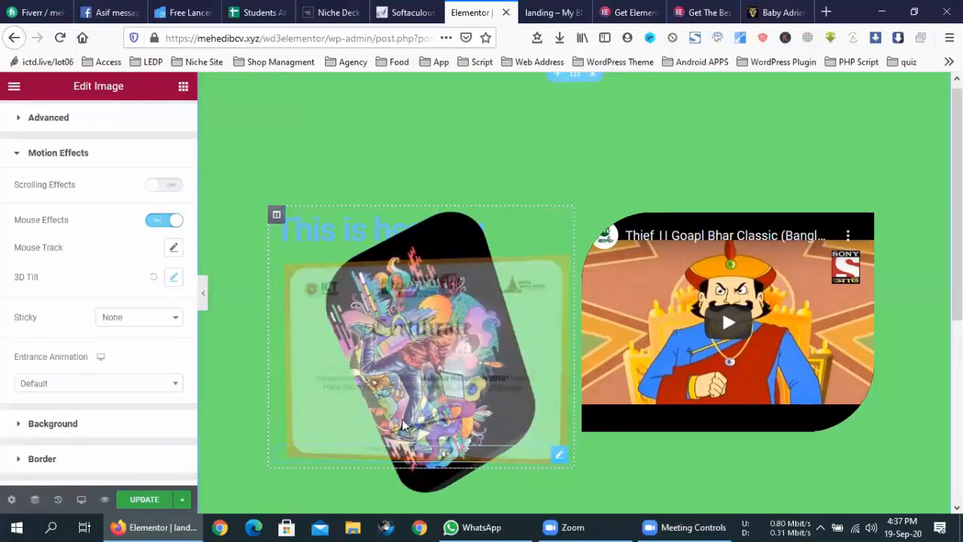
{"action": "scroll", "coordinate": [494, 390], "scroll_direction": "down", "scroll_amount": 3}
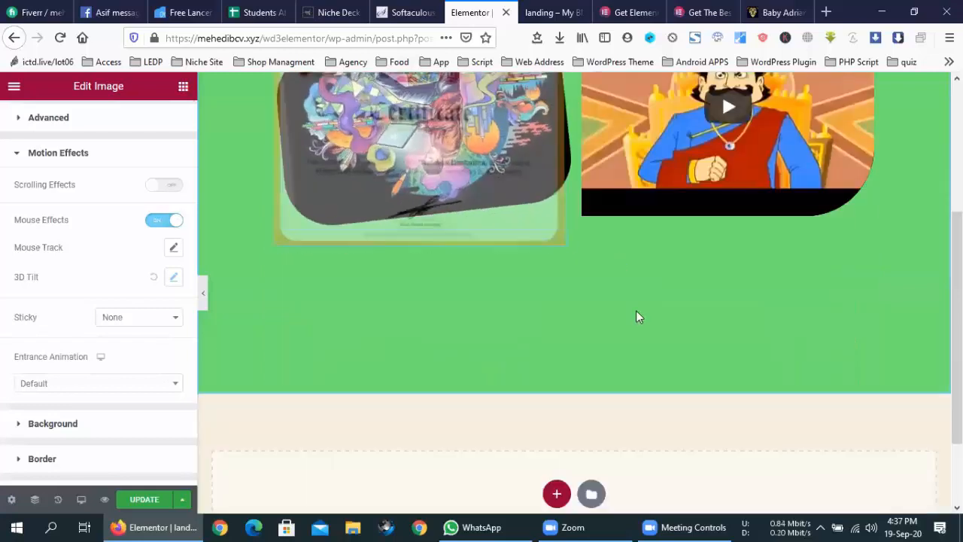
{"action": "scroll", "coordinate": [548, 323], "scroll_direction": "up", "scroll_amount": 2}
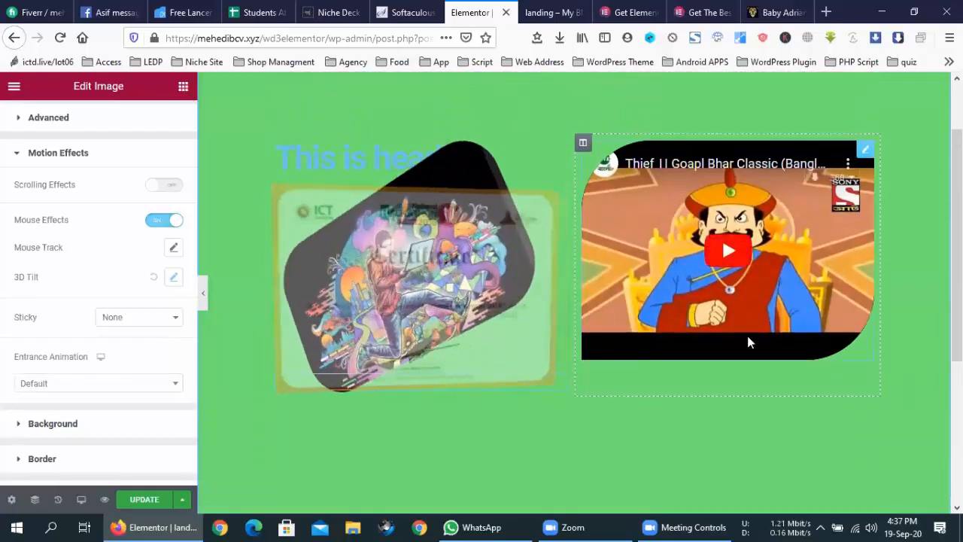
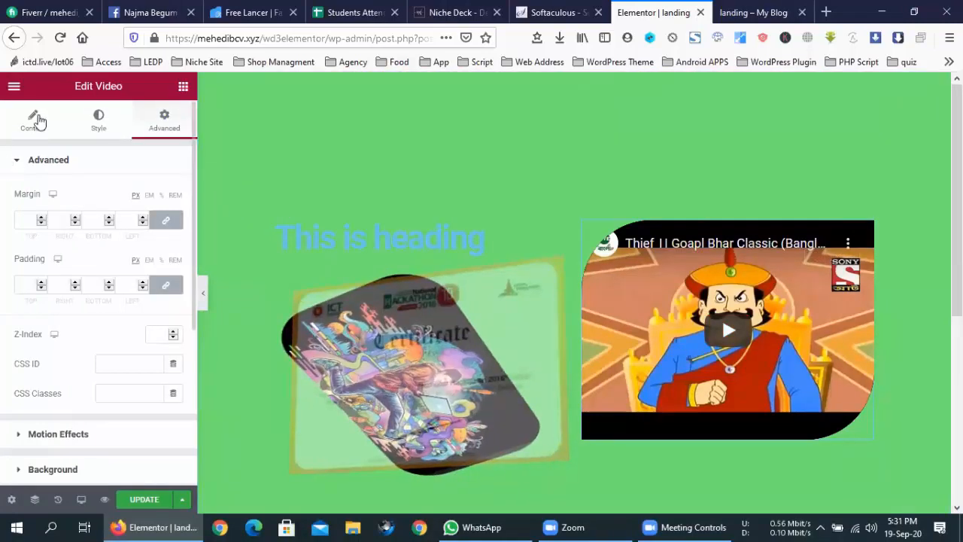
- Review the video widget's YouTube source, link and playback options, then open a blank browser tab
{"action": "left_click", "coordinate": [34, 120]}
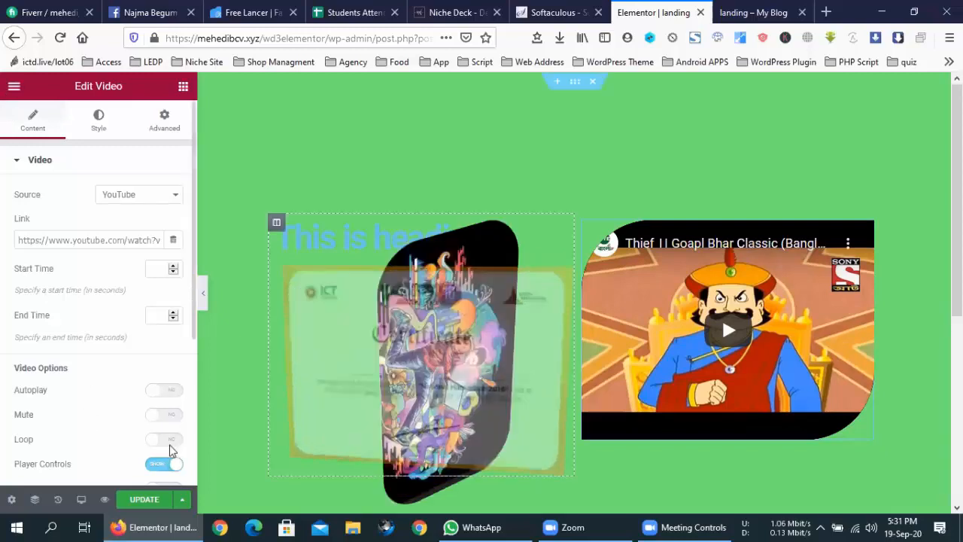
{"action": "mouse_move", "coordinate": [568, 526]}
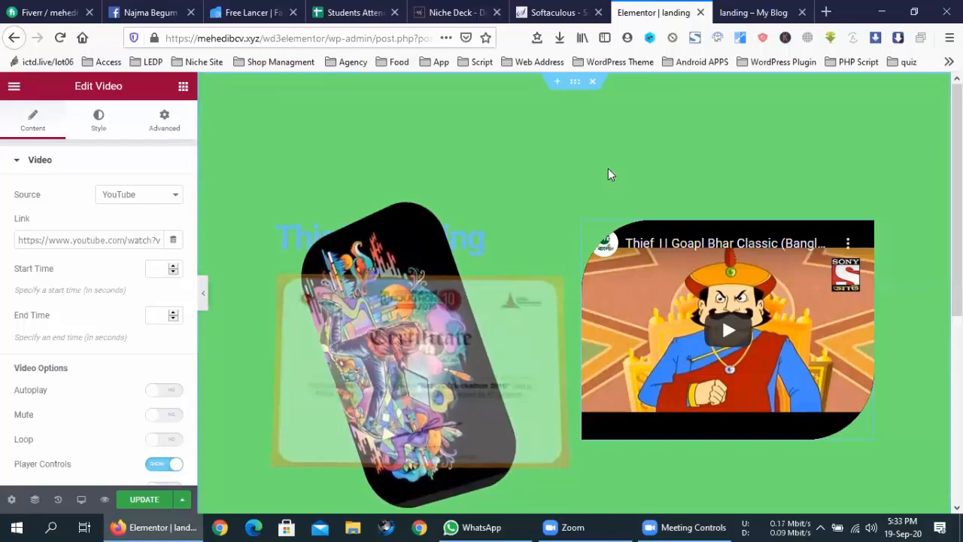
{"action": "left_click", "coordinate": [826, 9]}
- Search 'elementor pro', open the Elementor Pro pricing page, then go to Resources > Add-ons
{"action": "type", "text": "eleme"}
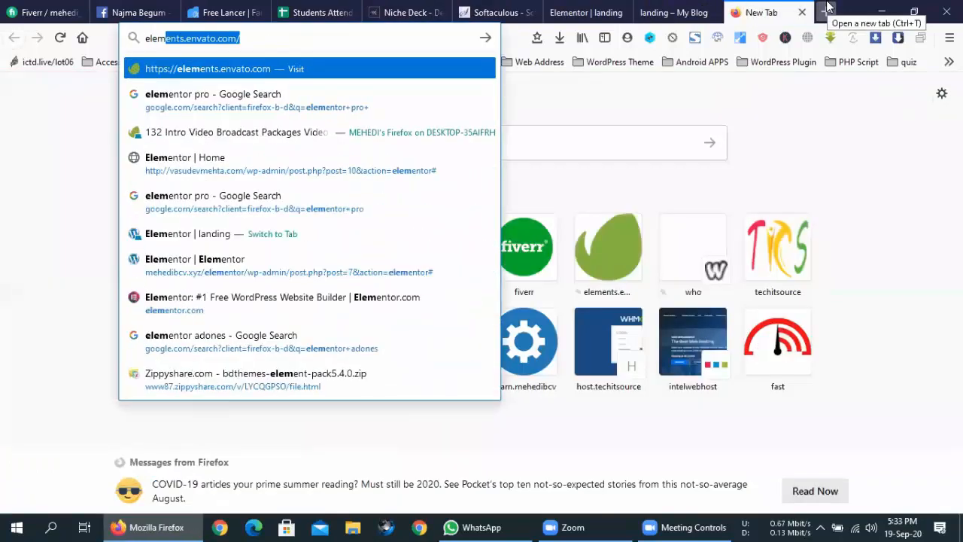
{"action": "type", "text": "nt"}
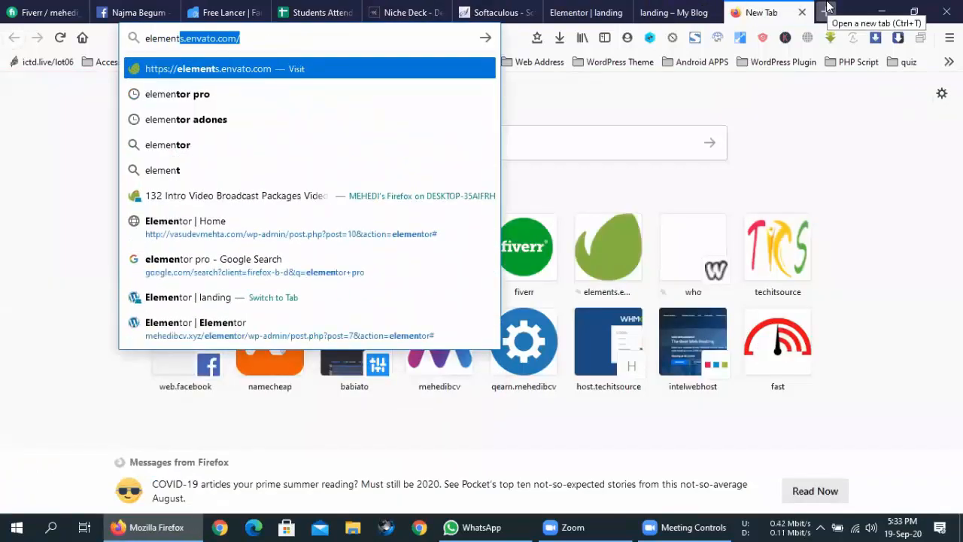
{"action": "type", "text": "or pro"}
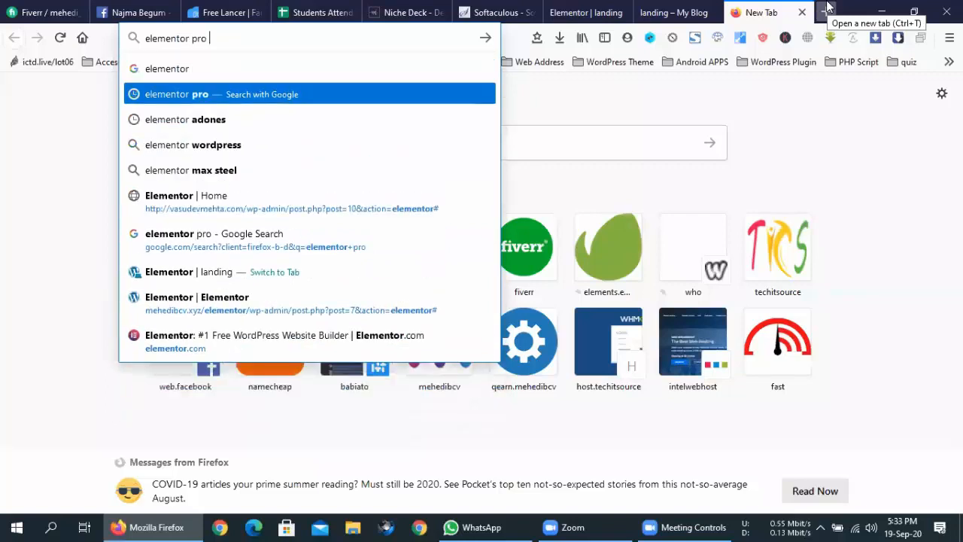
{"action": "key", "text": "Return"}
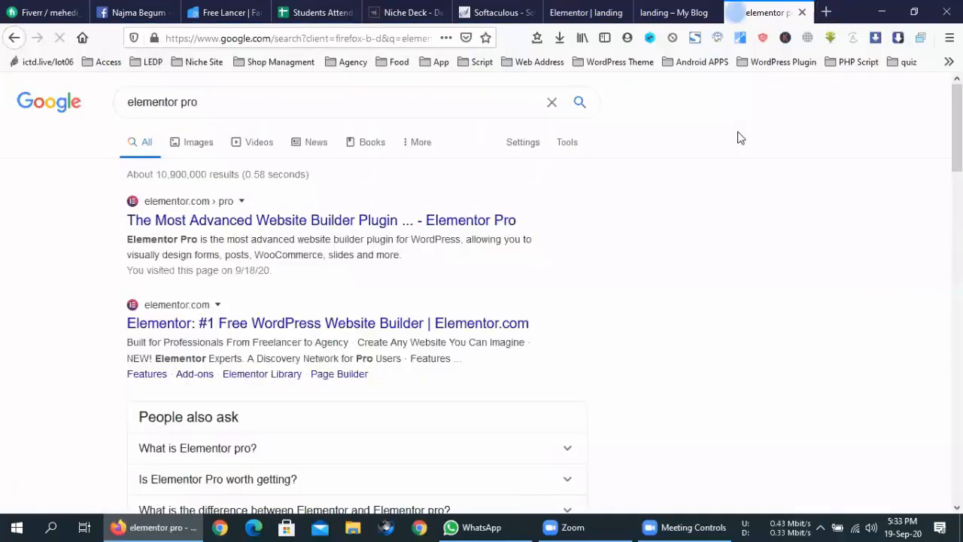
{"action": "left_click", "coordinate": [344, 226]}
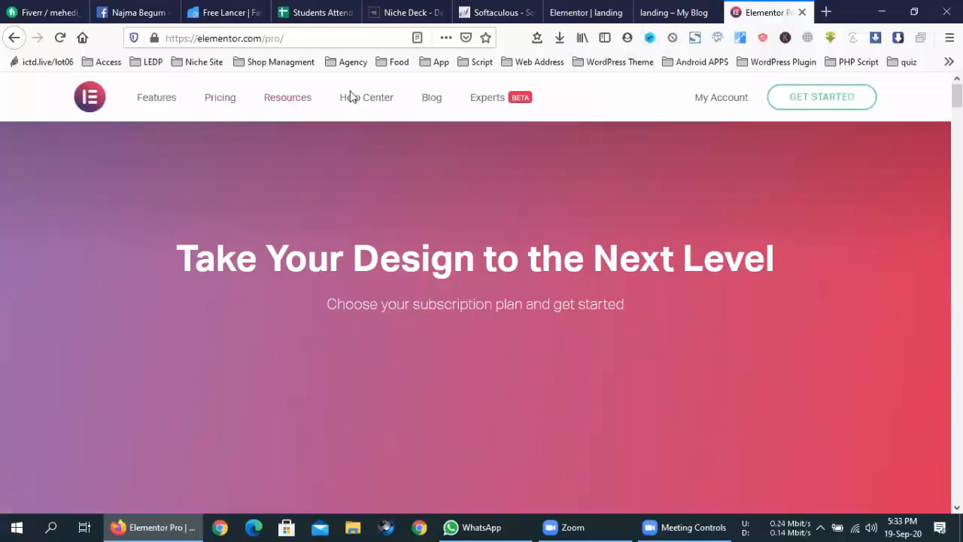
{"action": "scroll", "coordinate": [472, 319], "scroll_direction": "down", "scroll_amount": 3}
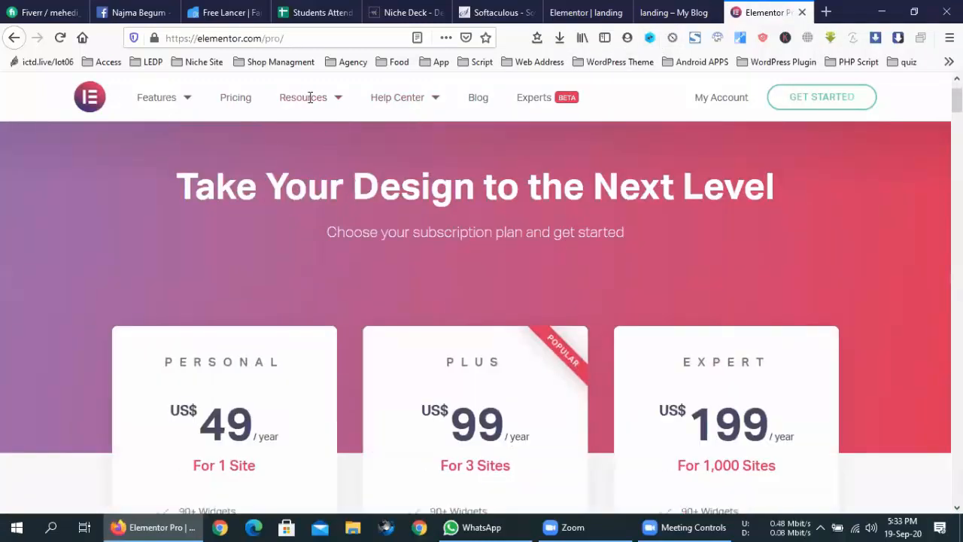
{"action": "mouse_move", "coordinate": [312, 97]}
{"action": "left_click", "coordinate": [318, 181]}
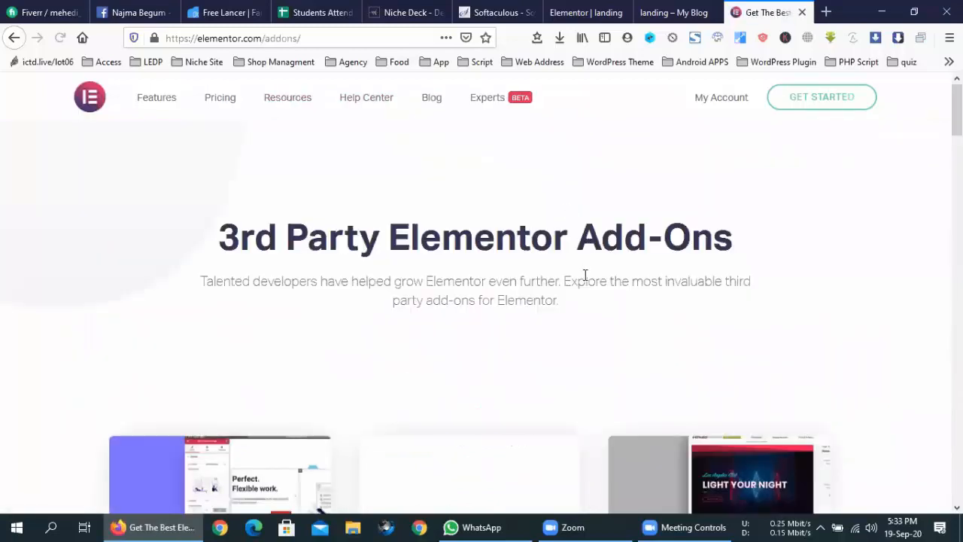
- Browse the add-on cards such as The Plus Add-Ons, Happy Addons and Element Pack, then return to the heading
{"action": "scroll", "coordinate": [585, 275], "scroll_direction": "down", "scroll_amount": 5}
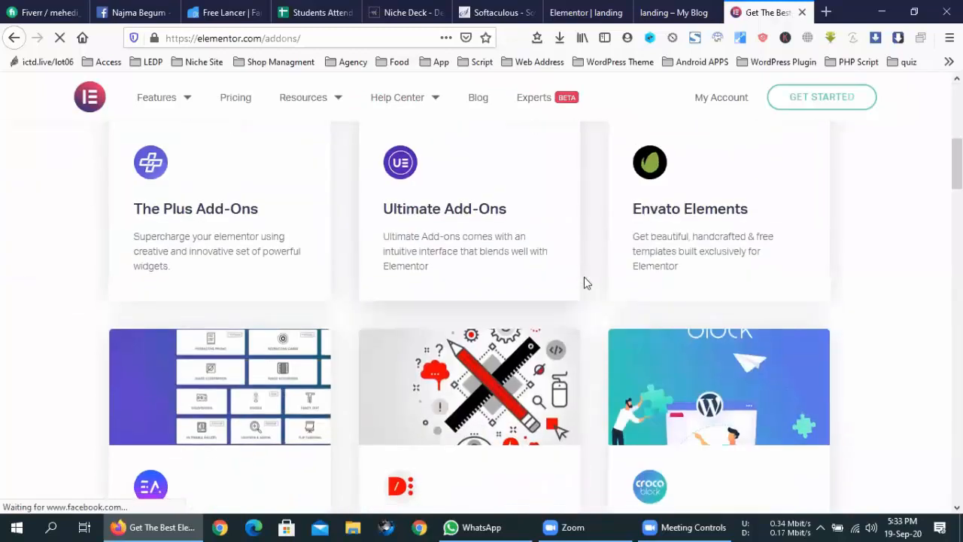
{"action": "scroll", "coordinate": [585, 283], "scroll_direction": "down", "scroll_amount": 2}
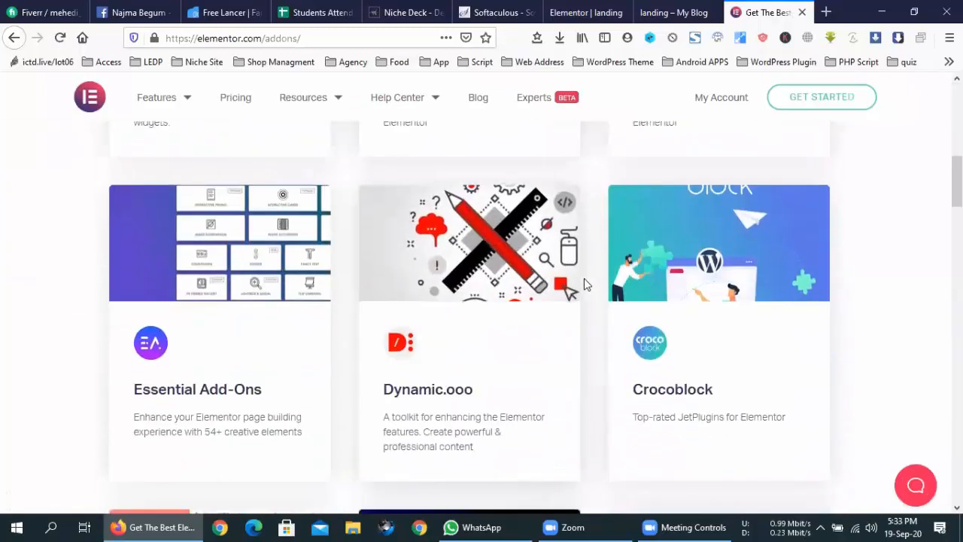
{"action": "scroll", "coordinate": [585, 284], "scroll_direction": "down", "scroll_amount": 7}
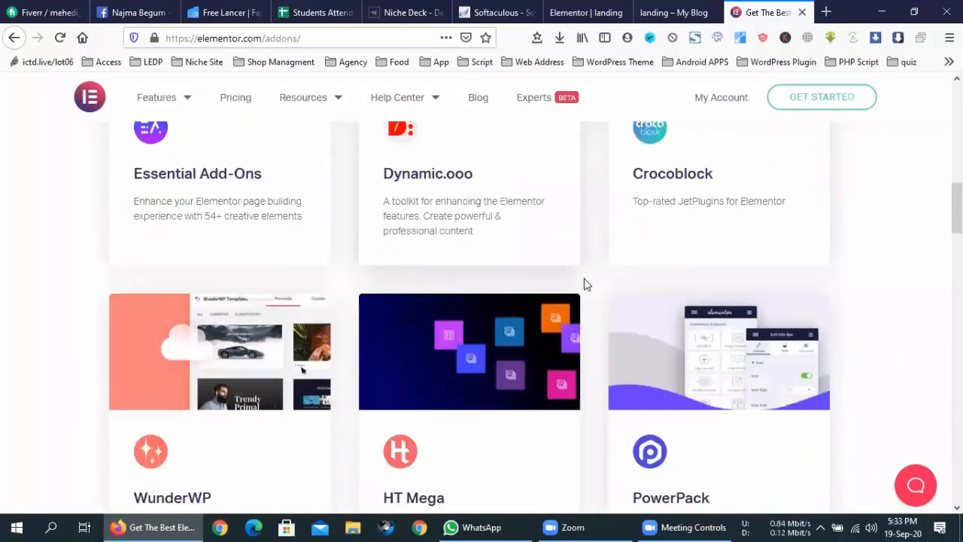
{"action": "scroll", "coordinate": [585, 283], "scroll_direction": "down", "scroll_amount": 6}
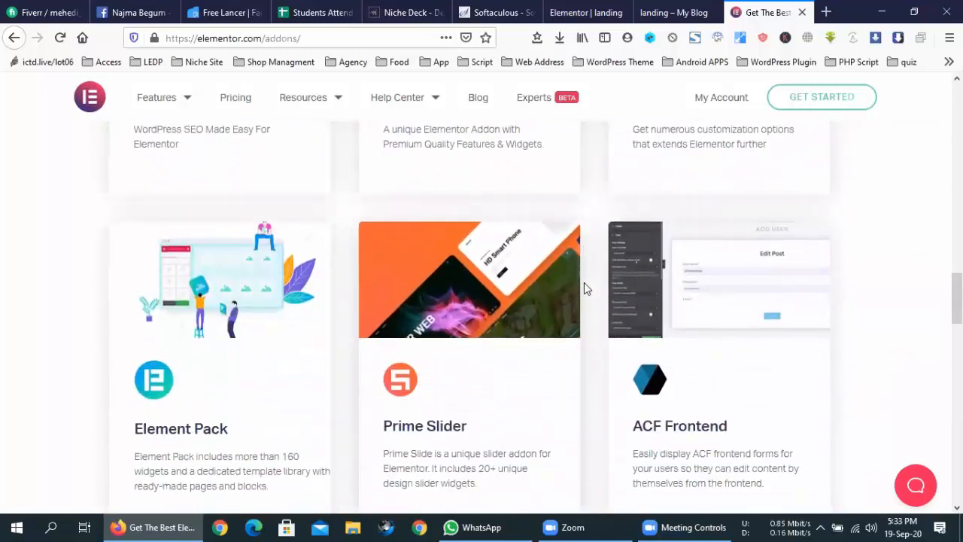
{"action": "scroll", "coordinate": [586, 288], "scroll_direction": "down", "scroll_amount": 4}
{"action": "scroll", "coordinate": [586, 289], "scroll_direction": "up", "scroll_amount": 8}
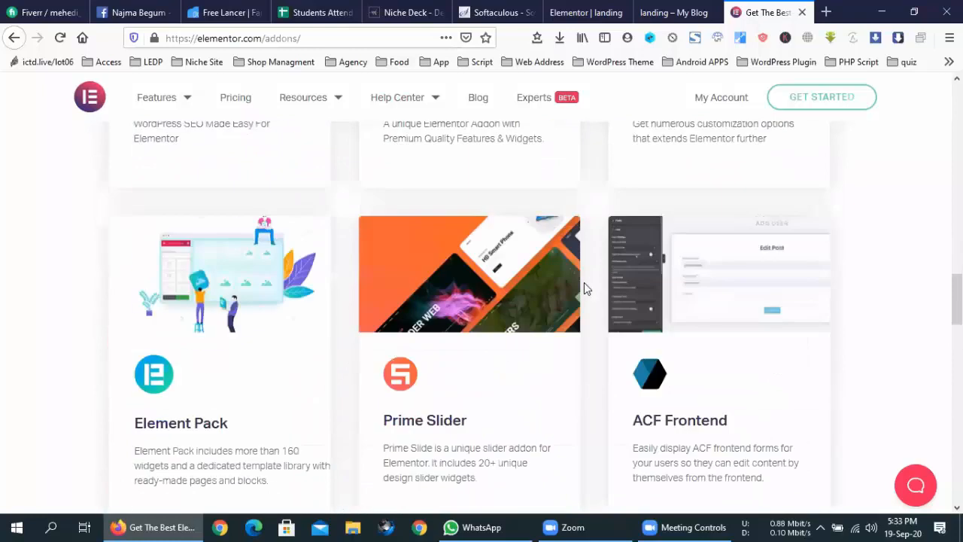
{"action": "scroll", "coordinate": [585, 288], "scroll_direction": "up", "scroll_amount": 9}
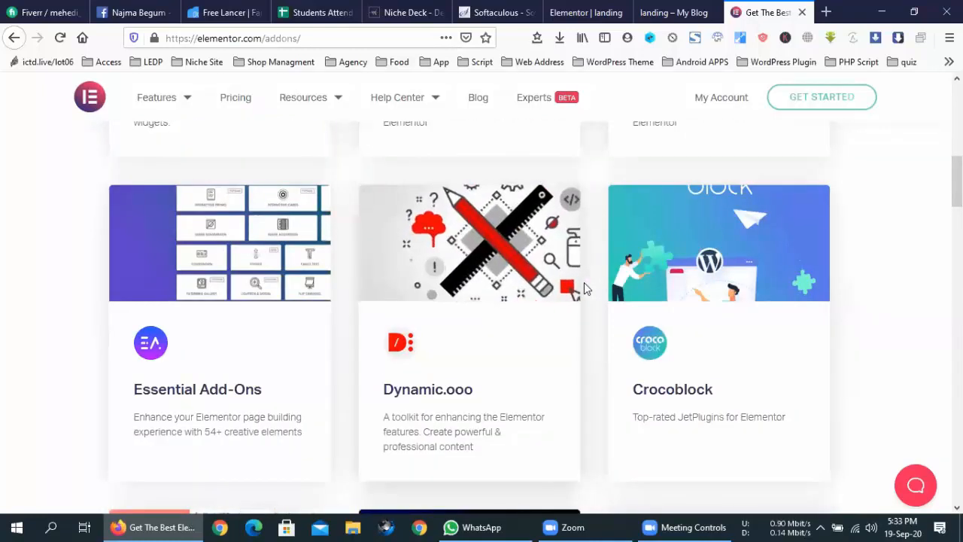
{"action": "scroll", "coordinate": [586, 288], "scroll_direction": "up", "scroll_amount": 4}
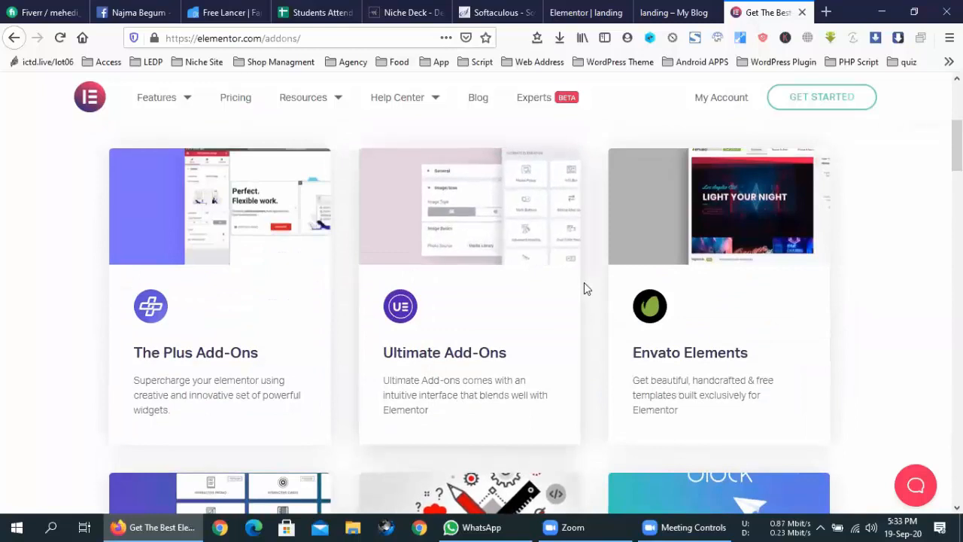
{"action": "scroll", "coordinate": [585, 288], "scroll_direction": "up", "scroll_amount": 4}
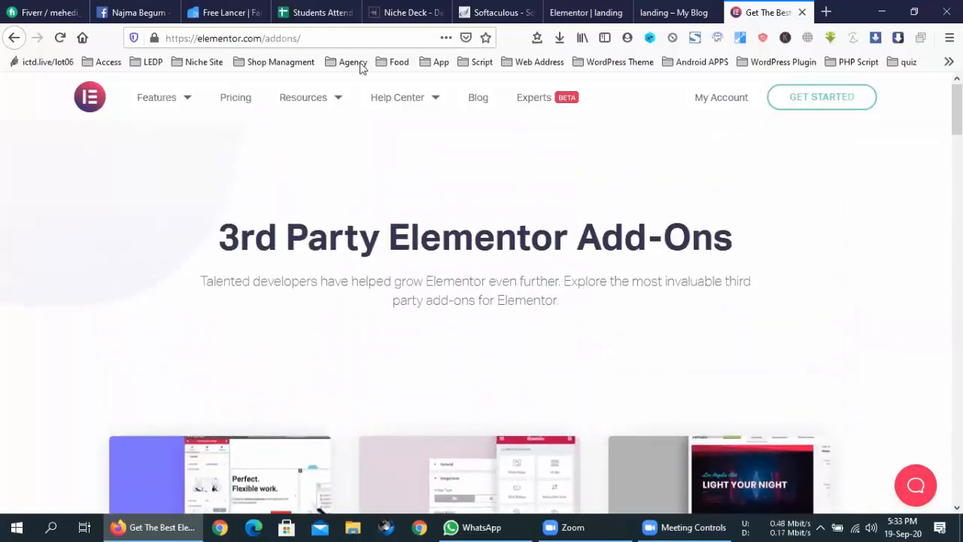
{"action": "left_click", "coordinate": [354, 37]}
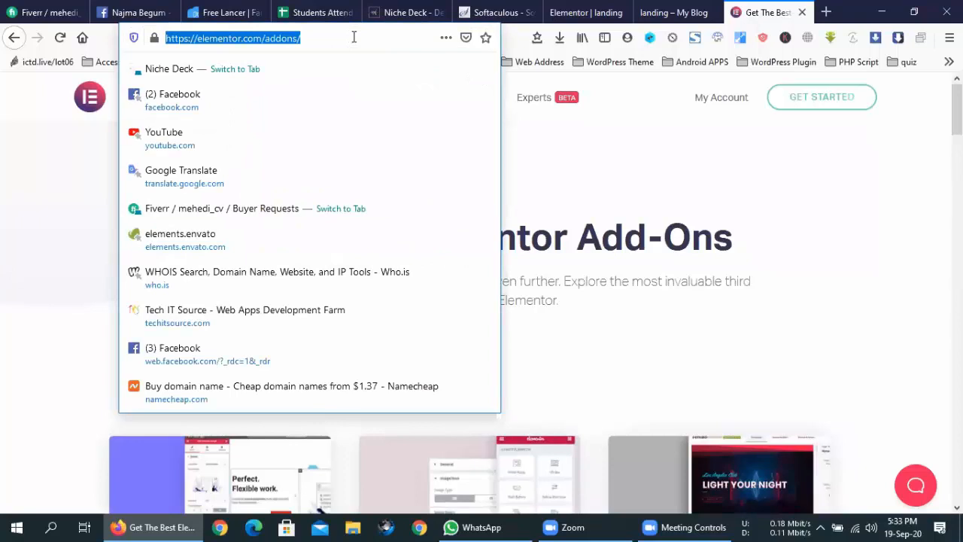
{"action": "type", "text": "theme"}
{"action": "key", "text": "Return"}
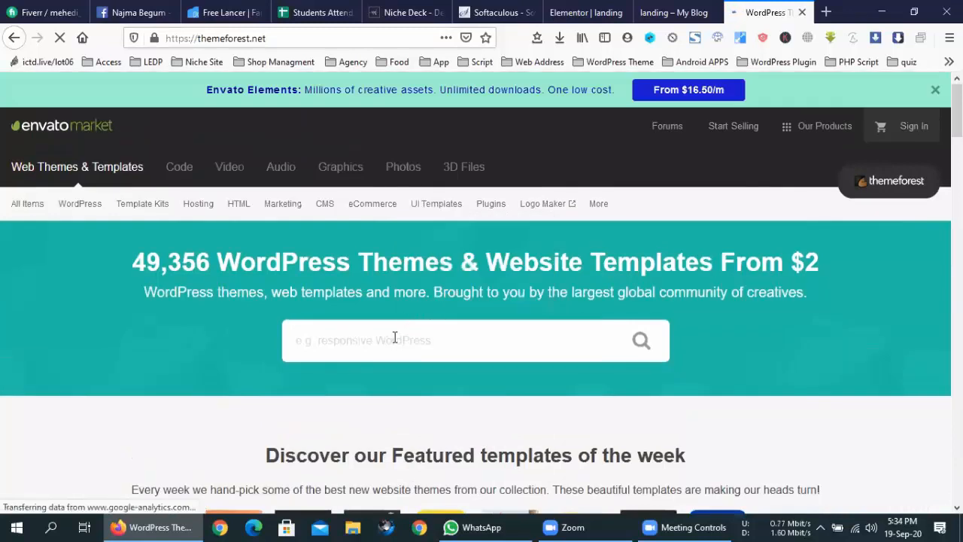
{"action": "left_click", "coordinate": [395, 337]}
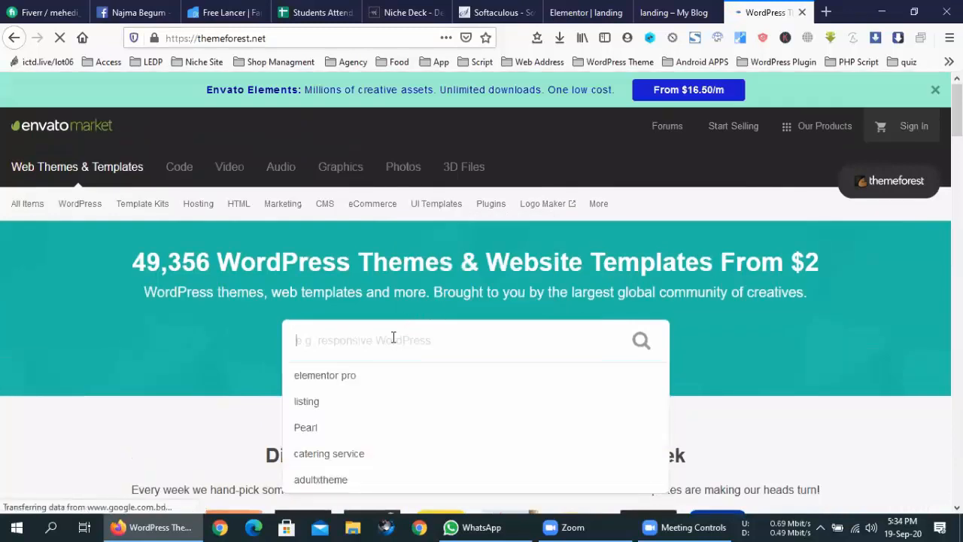
{"action": "type", "text": "elem"}
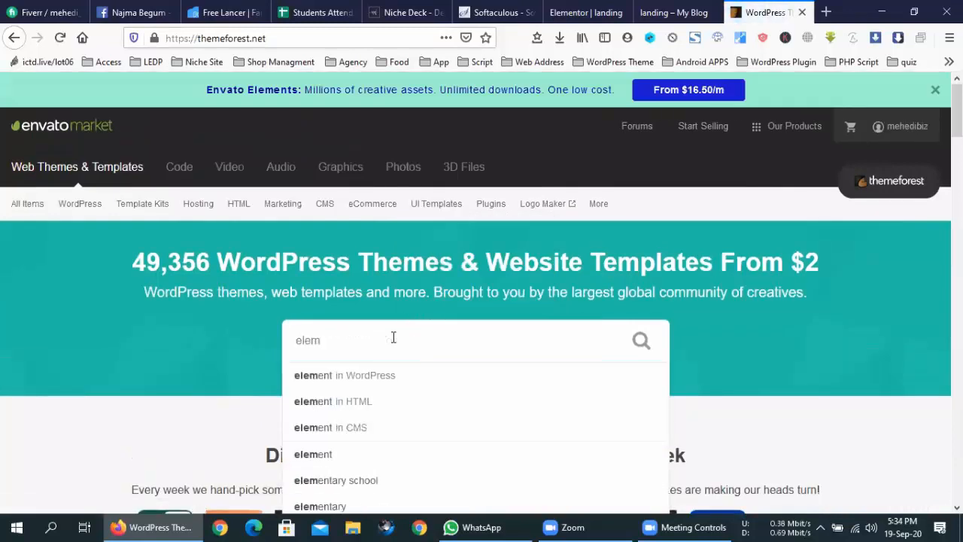
{"action": "type", "text": "entor"}
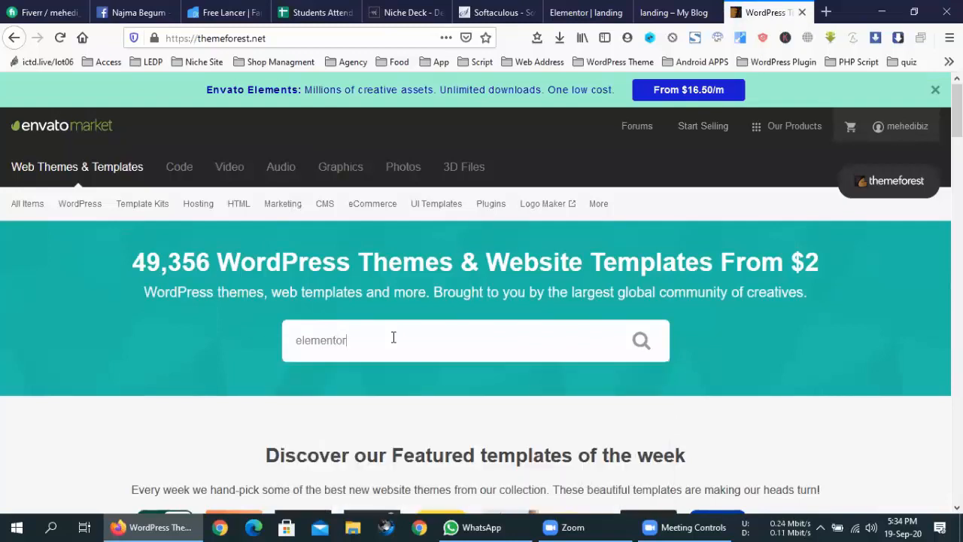
{"action": "type", "text": " pro"}
{"action": "key", "text": "Return"}
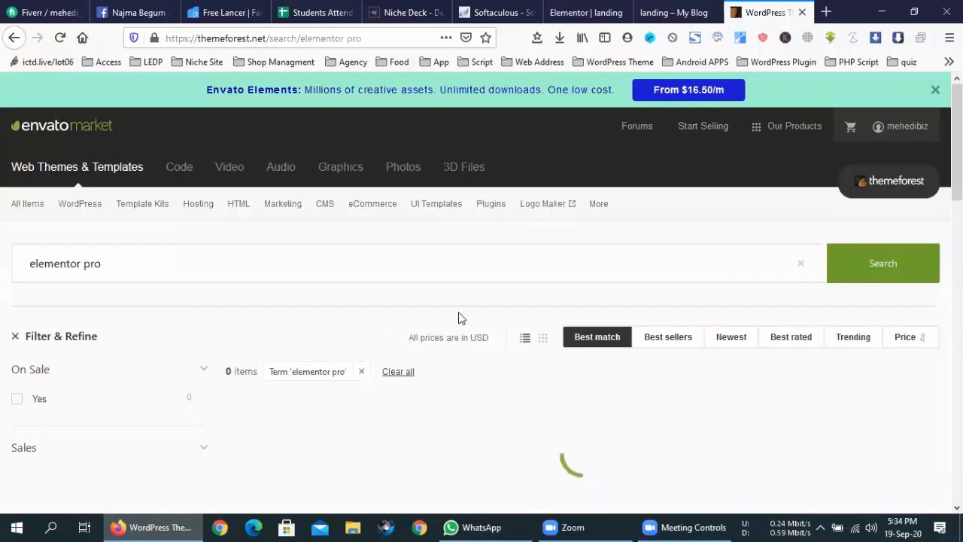
{"action": "scroll", "coordinate": [613, 299], "scroll_direction": "down", "scroll_amount": 3}
{"action": "scroll", "coordinate": [614, 299], "scroll_direction": "down", "scroll_amount": 6}
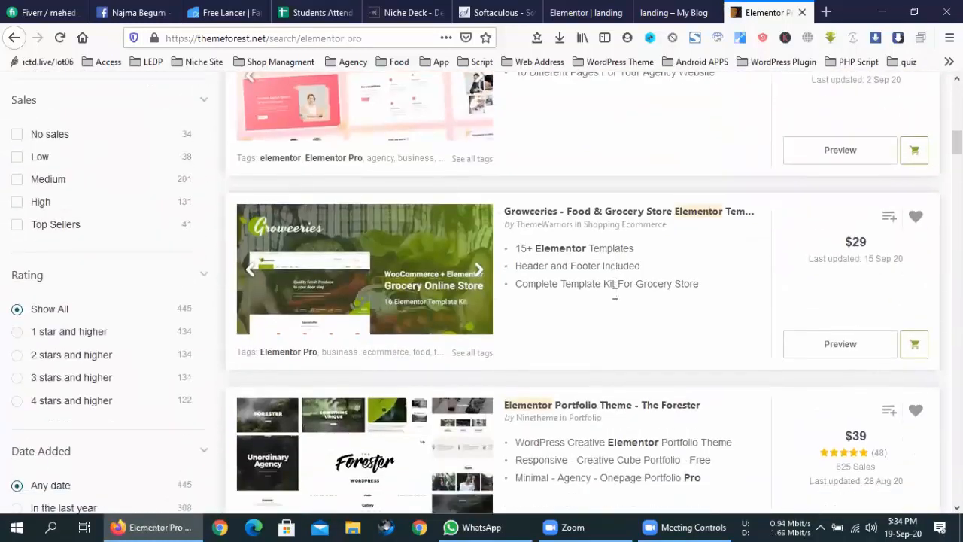
{"action": "scroll", "coordinate": [615, 294], "scroll_direction": "down", "scroll_amount": 10}
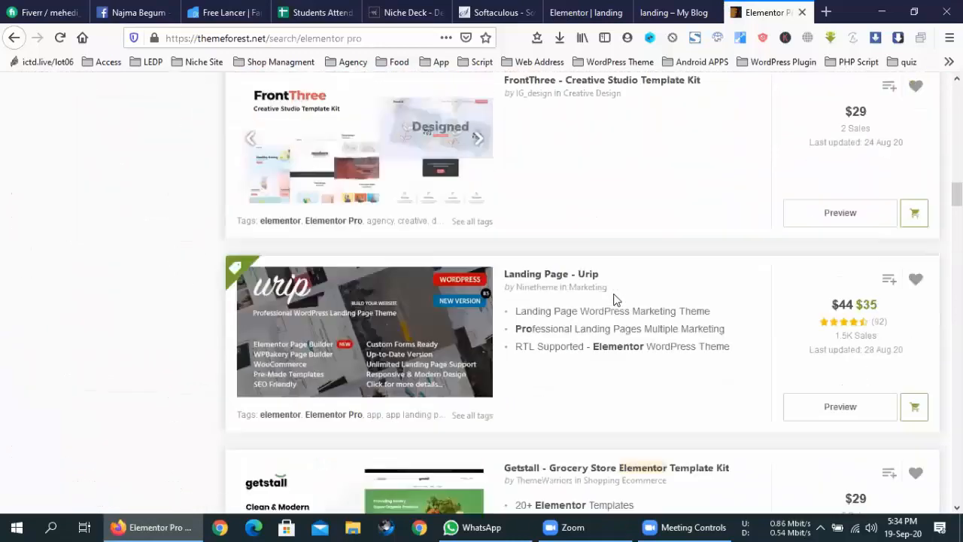
{"action": "scroll", "coordinate": [613, 299], "scroll_direction": "down", "scroll_amount": 6}
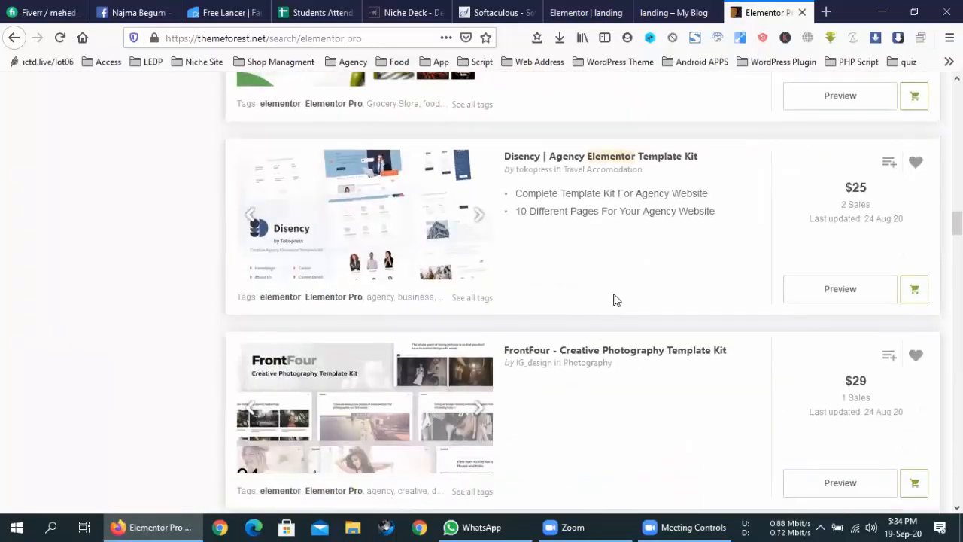
{"action": "scroll", "coordinate": [614, 299], "scroll_direction": "down", "scroll_amount": 7}
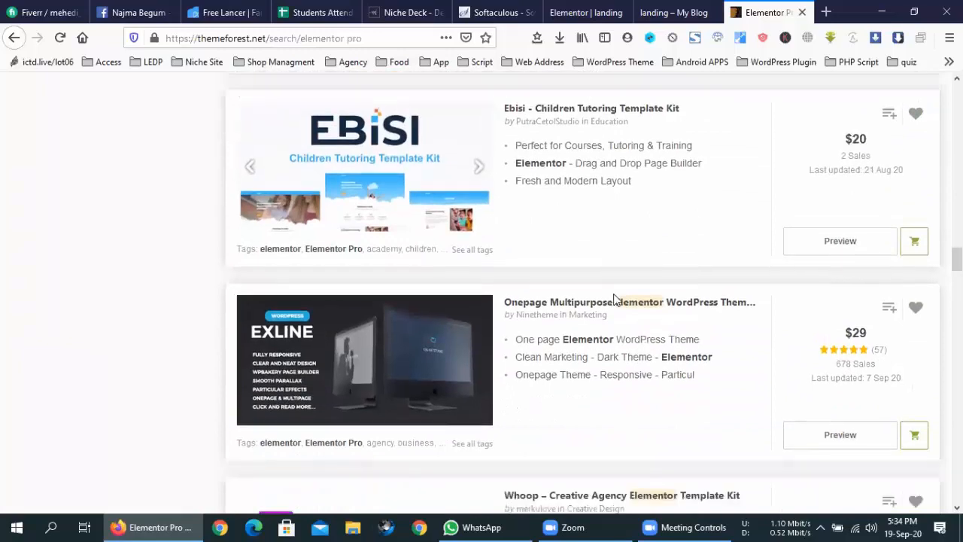
{"action": "scroll", "coordinate": [614, 300], "scroll_direction": "down", "scroll_amount": 7}
{"action": "scroll", "coordinate": [614, 299], "scroll_direction": "down", "scroll_amount": 8}
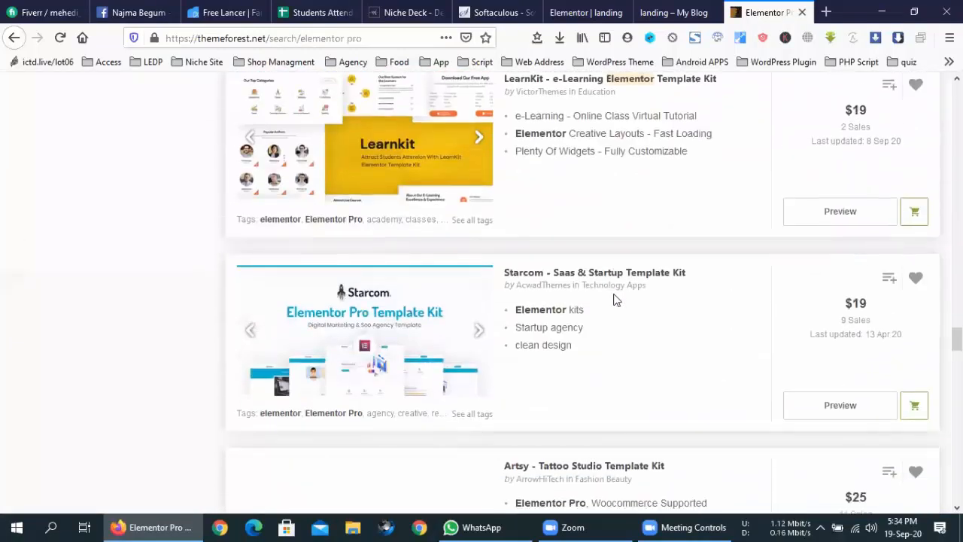
{"action": "scroll", "coordinate": [613, 299], "scroll_direction": "down", "scroll_amount": 6}
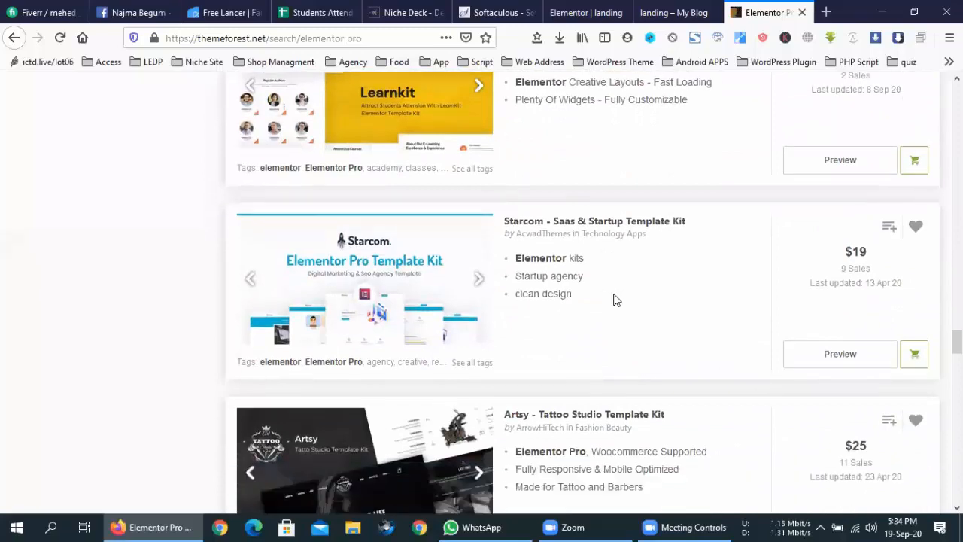
{"action": "scroll", "coordinate": [614, 299], "scroll_direction": "down", "scroll_amount": 5}
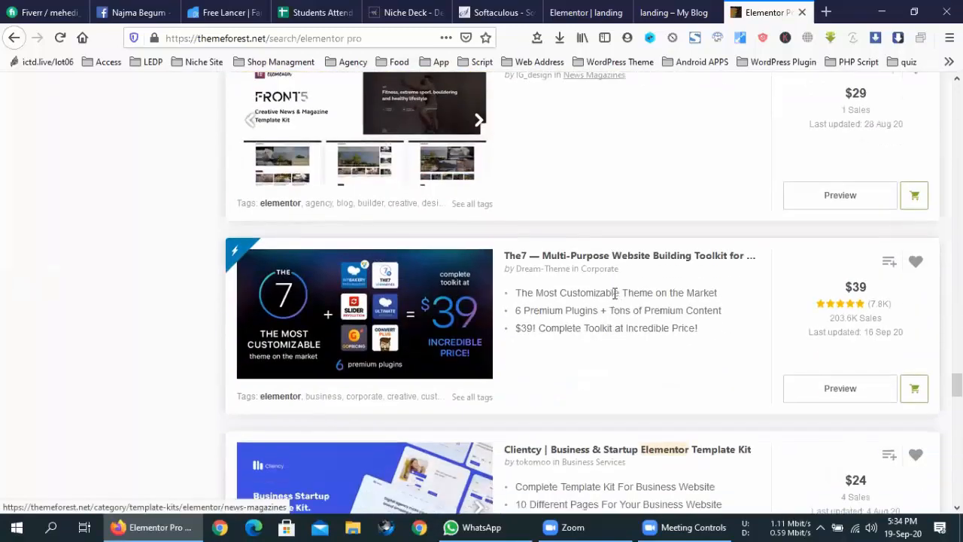
{"action": "scroll", "coordinate": [615, 294], "scroll_direction": "down", "scroll_amount": 3}
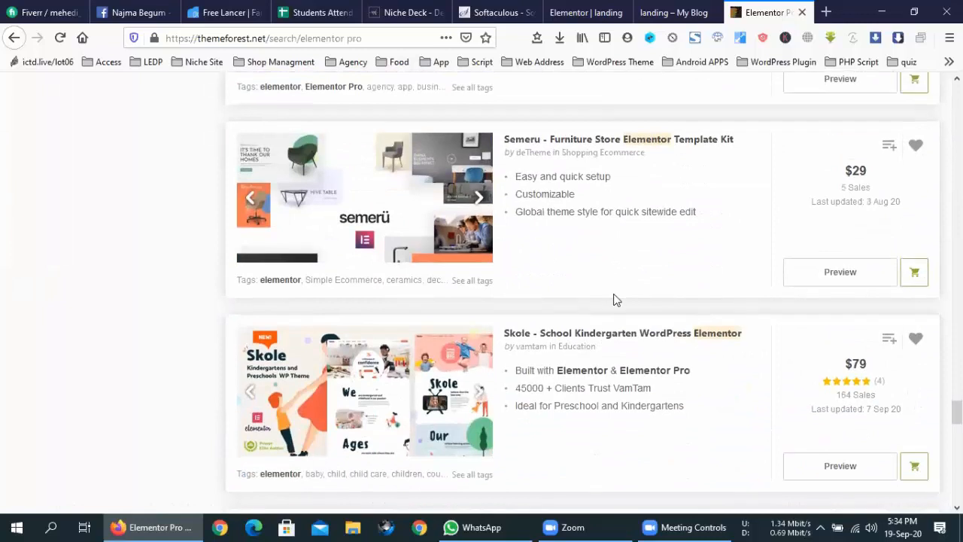
{"action": "left_click_drag", "start_coordinate": [958, 412], "coordinate": [957, 94]}
{"action": "scroll", "coordinate": [120, 279], "scroll_direction": "down", "scroll_amount": 2}
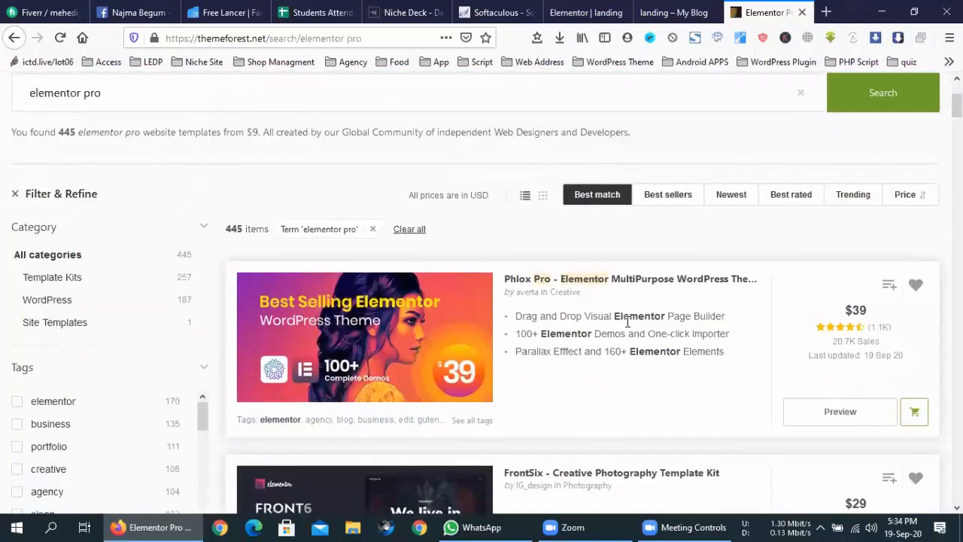
{"action": "scroll", "coordinate": [628, 326], "scroll_direction": "down", "scroll_amount": 5}
{"action": "scroll", "coordinate": [629, 327], "scroll_direction": "down", "scroll_amount": 6}
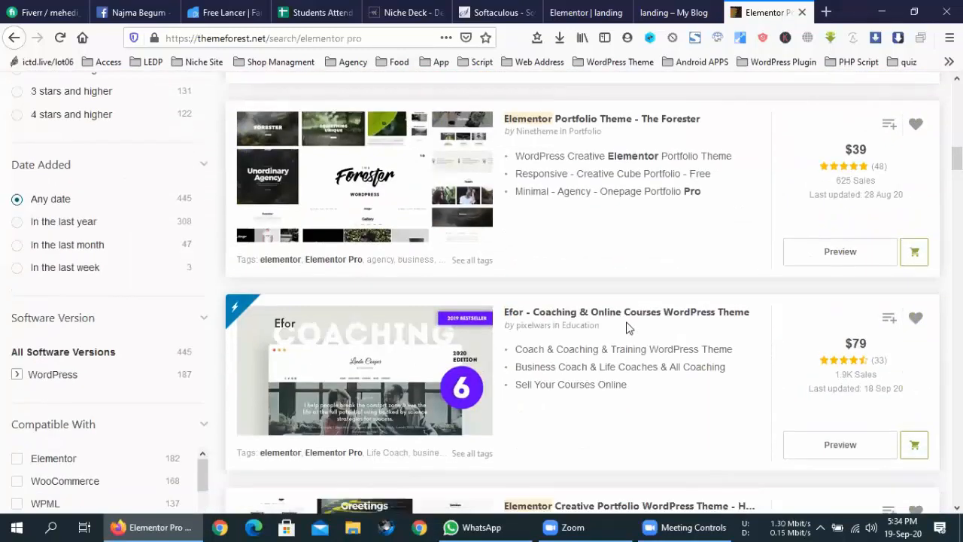
{"action": "scroll", "coordinate": [628, 328], "scroll_direction": "down", "scroll_amount": 3}
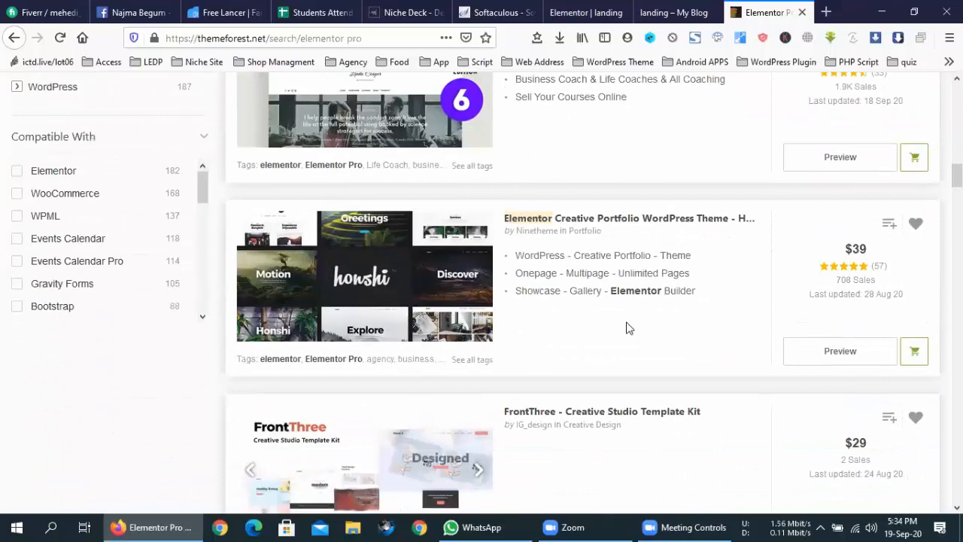
{"action": "scroll", "coordinate": [628, 328], "scroll_direction": "down", "scroll_amount": 3}
{"action": "scroll", "coordinate": [629, 328], "scroll_direction": "down", "scroll_amount": 3}
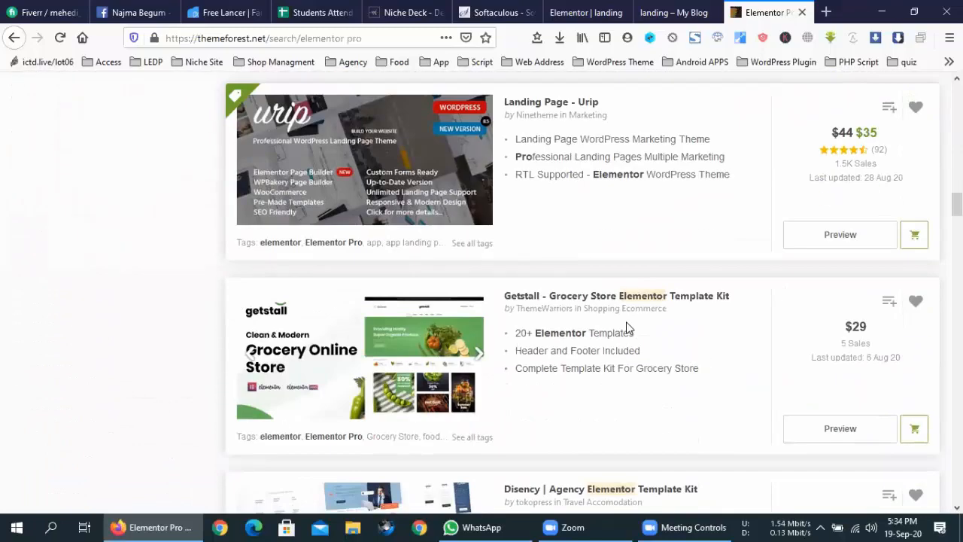
{"action": "scroll", "coordinate": [629, 327], "scroll_direction": "down", "scroll_amount": 3}
{"action": "scroll", "coordinate": [628, 328], "scroll_direction": "down", "scroll_amount": 1}
{"action": "scroll", "coordinate": [628, 328], "scroll_direction": "down", "scroll_amount": 4}
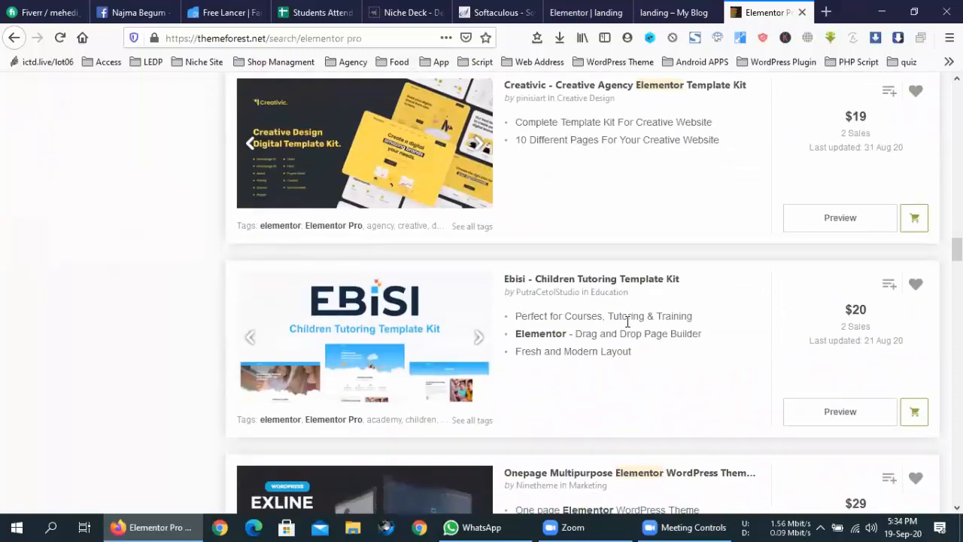
{"action": "scroll", "coordinate": [629, 322], "scroll_direction": "up", "scroll_amount": 4}
{"action": "scroll", "coordinate": [581, 209], "scroll_direction": "up", "scroll_amount": 10}
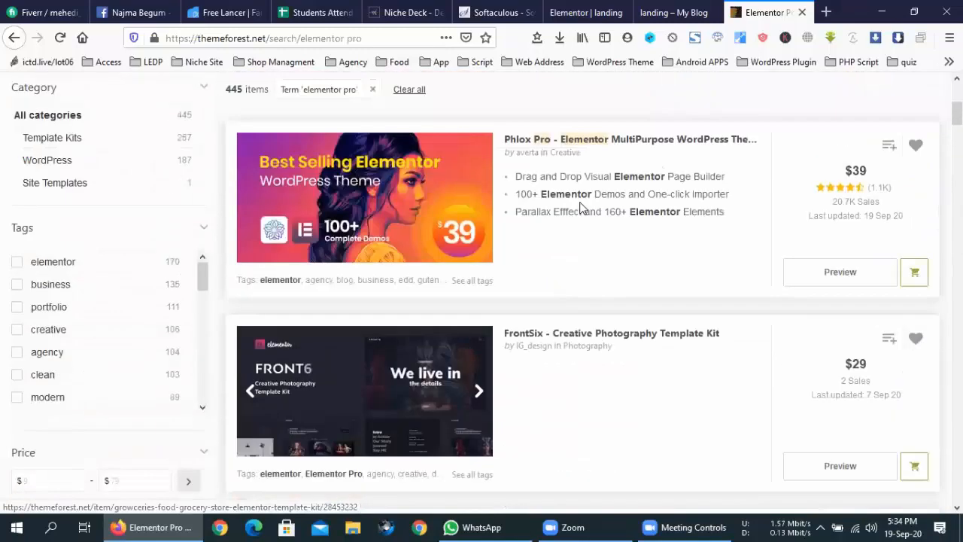
{"action": "scroll", "coordinate": [581, 208], "scroll_direction": "up", "scroll_amount": 3}
{"action": "triple_click", "coordinate": [131, 274]}
{"action": "key", "text": "ctrl+c"}
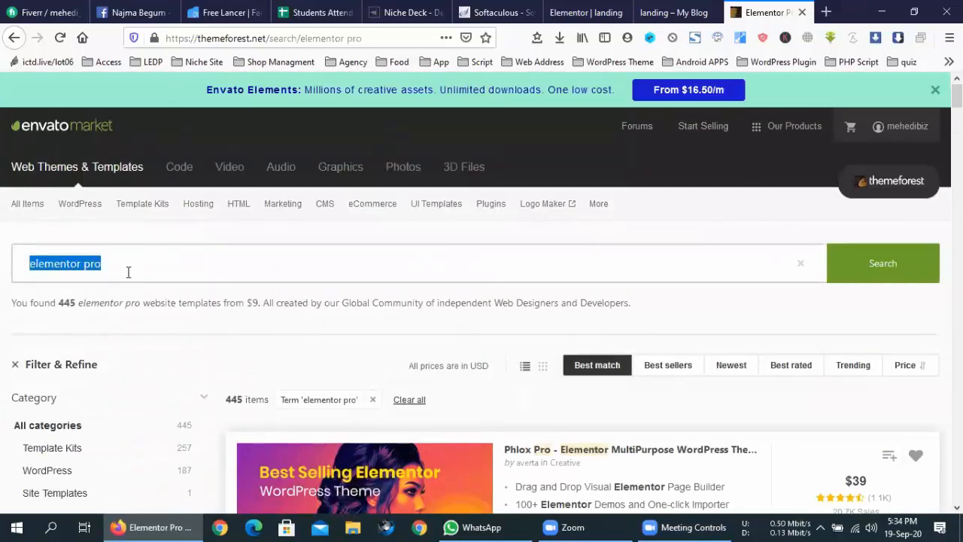
- Search Google for 'elementor header footer builder' and open the WordPress.org plugin and Elementor blog results
{"action": "left_click", "coordinate": [185, 38]}
{"action": "key", "text": "ctrl+v"}
{"action": "key", "text": "BackSpace"}
{"action": "key", "text": "BackSpace"}
{"action": "key", "text": "BackSpace"}
{"action": "key", "text": "BackSpace"}
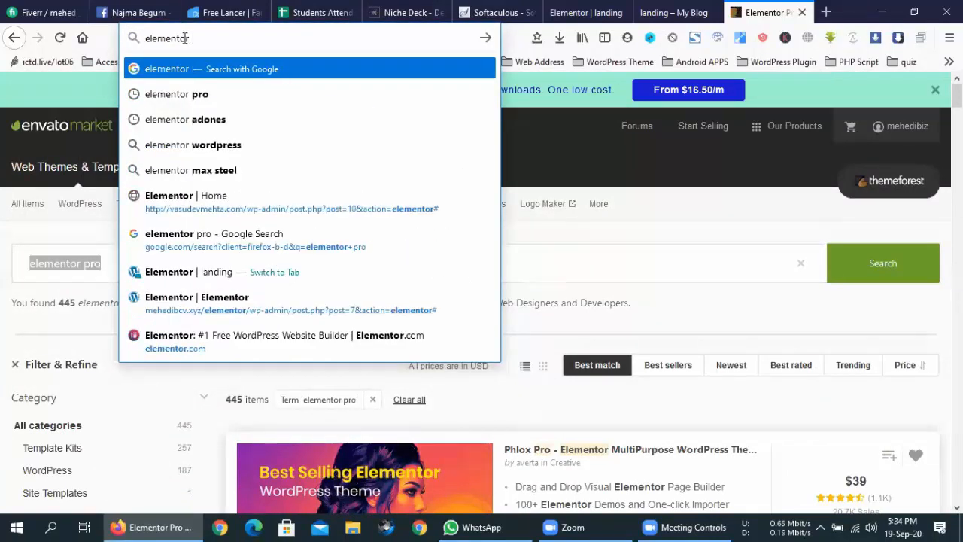
{"action": "type", "text": "he"}
{"action": "type", "text": "r foo"}
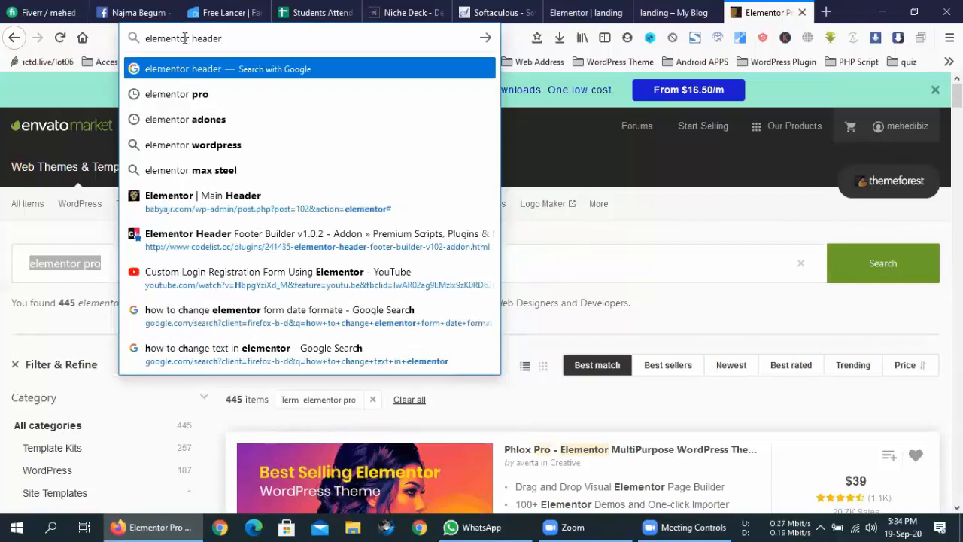
{"action": "type", "text": "ter"}
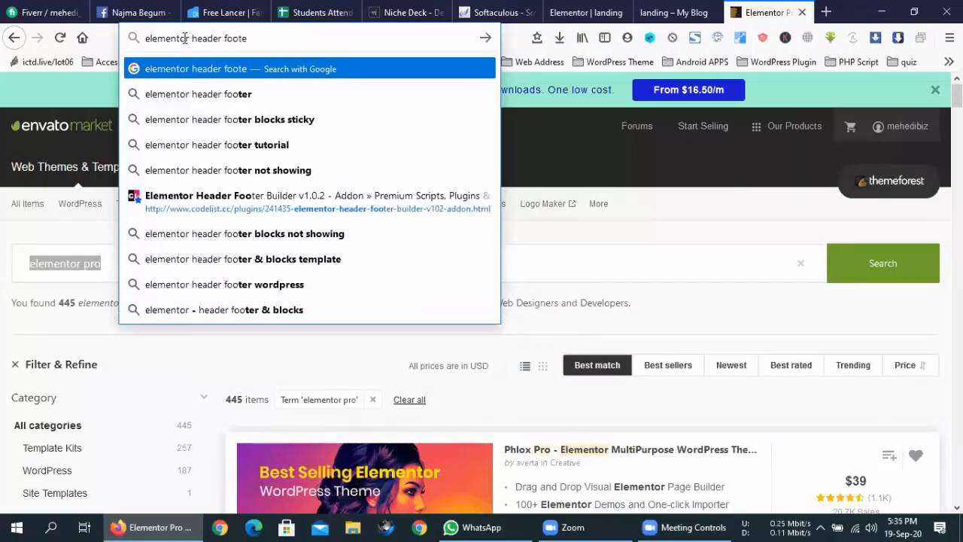
{"action": "key", "text": "Down"}
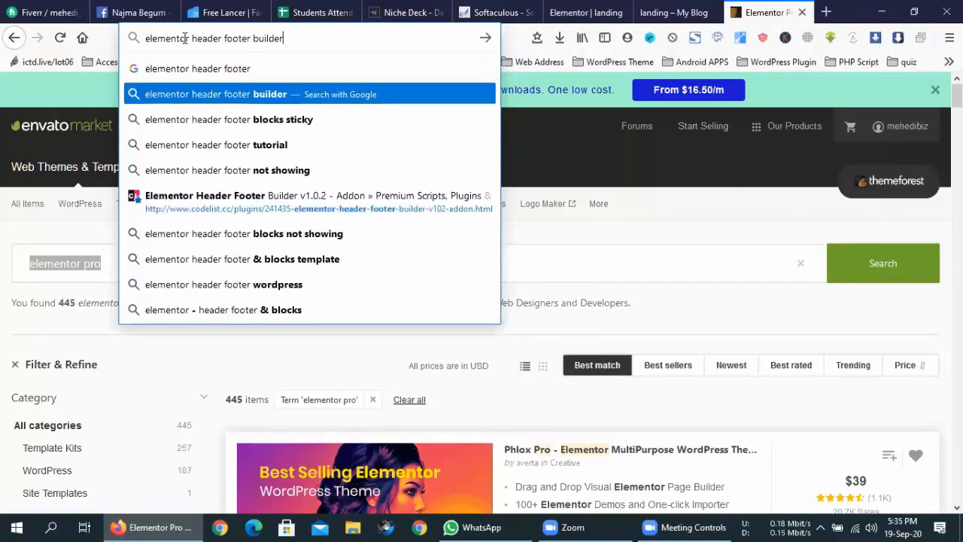
{"action": "key", "text": "Return"}
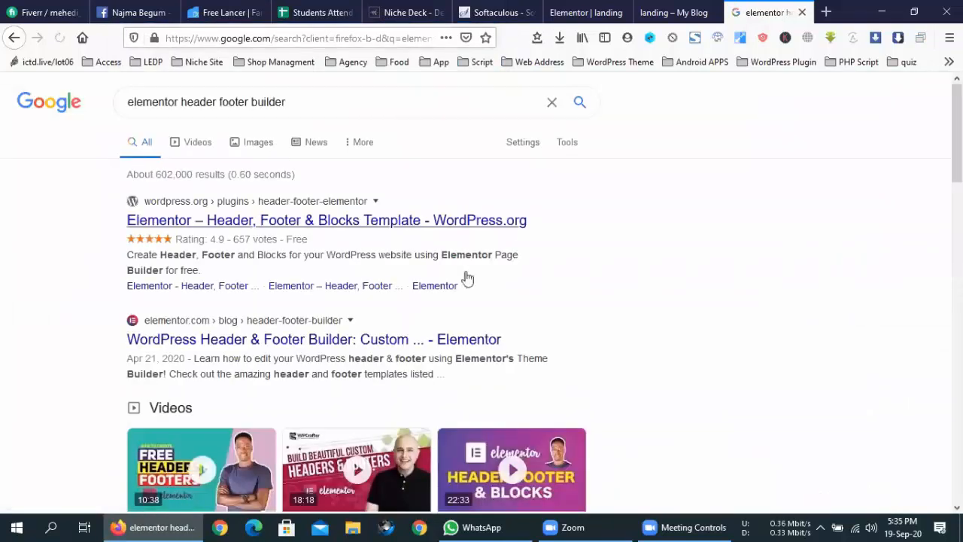
{"action": "middle_click", "coordinate": [530, 217]}
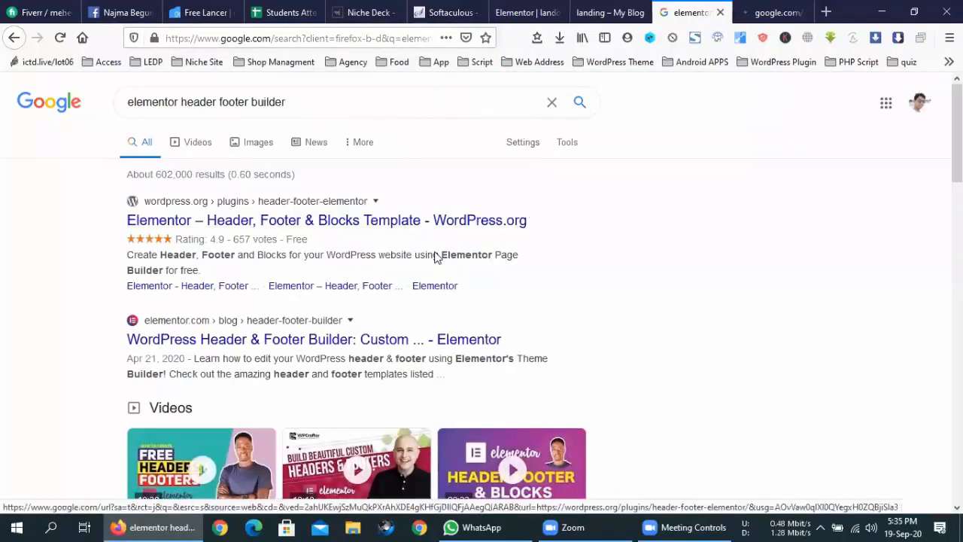
{"action": "left_click", "coordinate": [320, 345]}
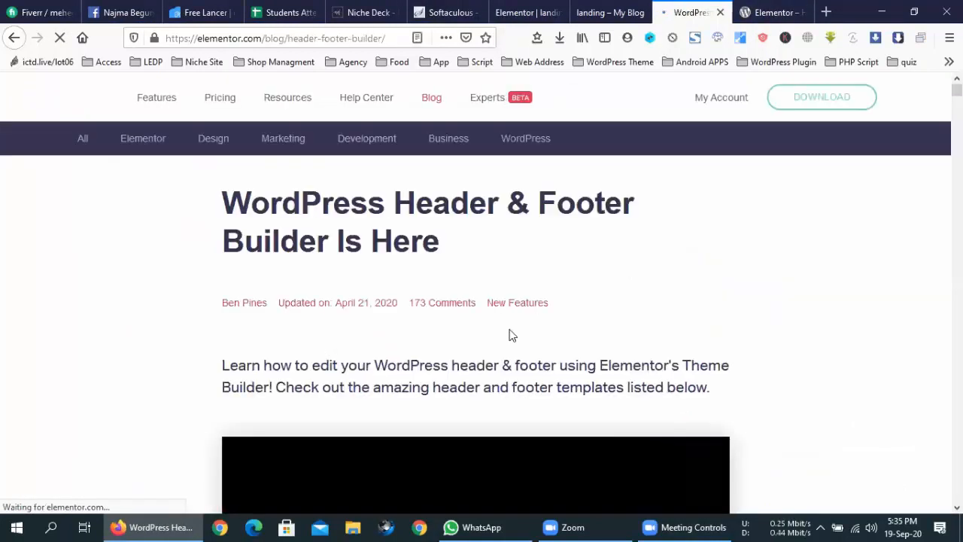
- Scroll the blog post and open its 'Learn How To Build Headers' YouTube tutorial
{"action": "scroll", "coordinate": [745, 318], "scroll_direction": "down", "scroll_amount": 3}
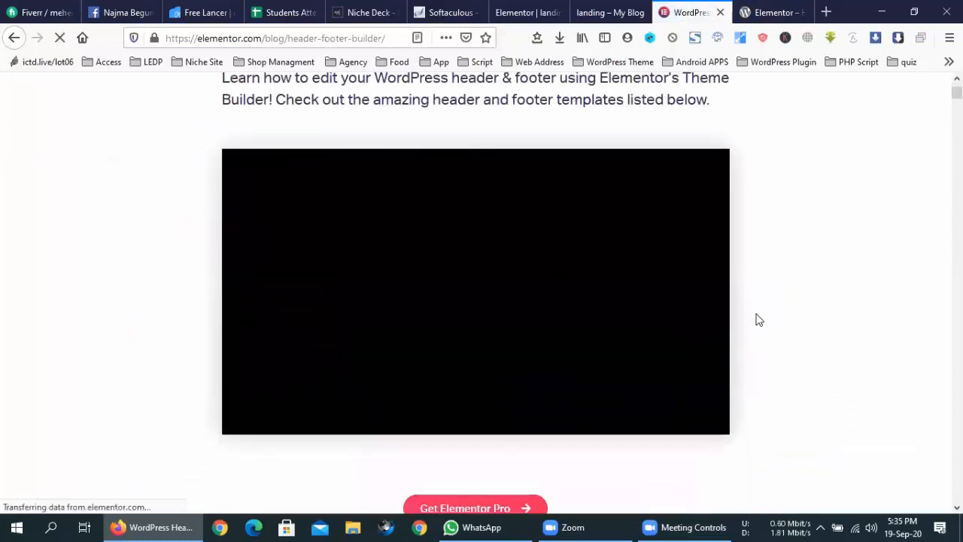
{"action": "scroll", "coordinate": [756, 318], "scroll_direction": "up", "scroll_amount": 2}
{"action": "scroll", "coordinate": [759, 320], "scroll_direction": "down", "scroll_amount": 6}
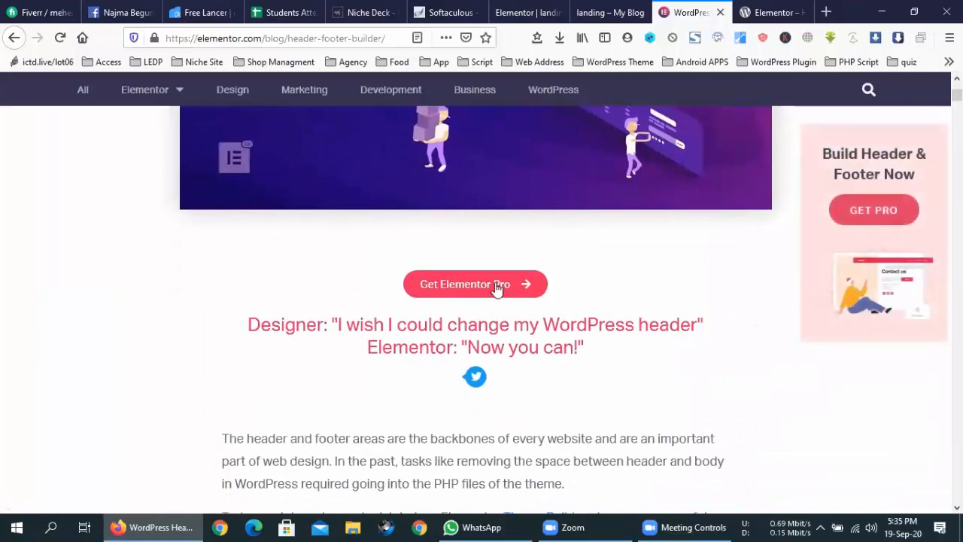
{"action": "scroll", "coordinate": [581, 339], "scroll_direction": "down", "scroll_amount": 7}
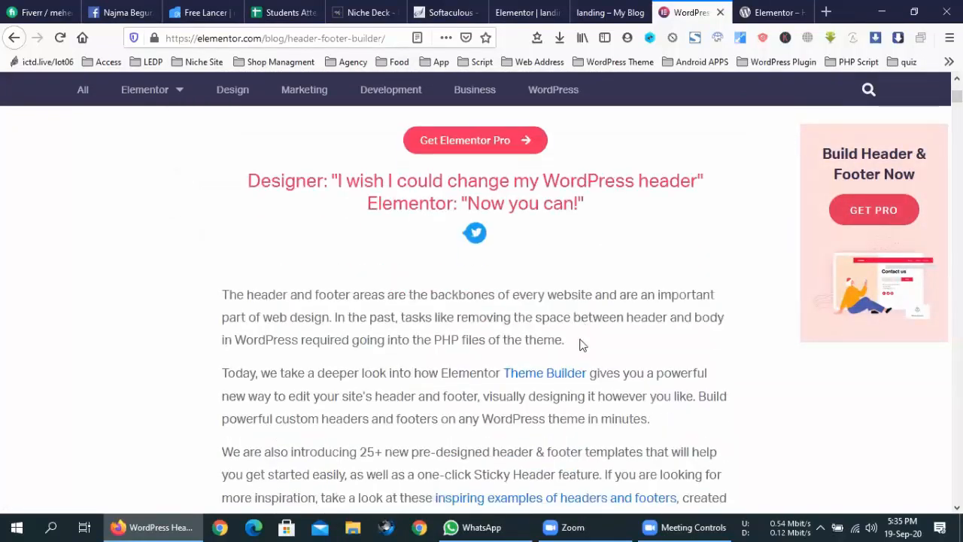
{"action": "scroll", "coordinate": [581, 344], "scroll_direction": "down", "scroll_amount": 8}
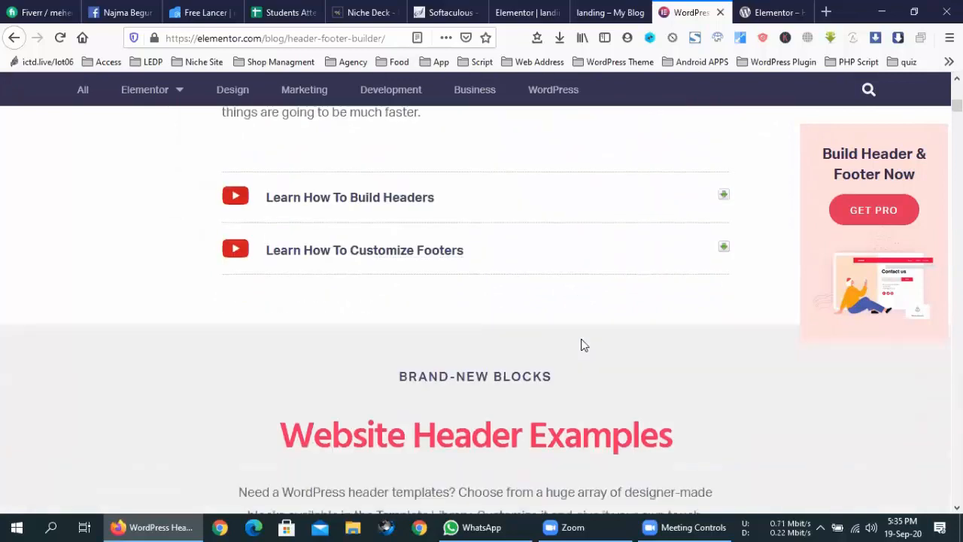
{"action": "left_click", "coordinate": [364, 204]}
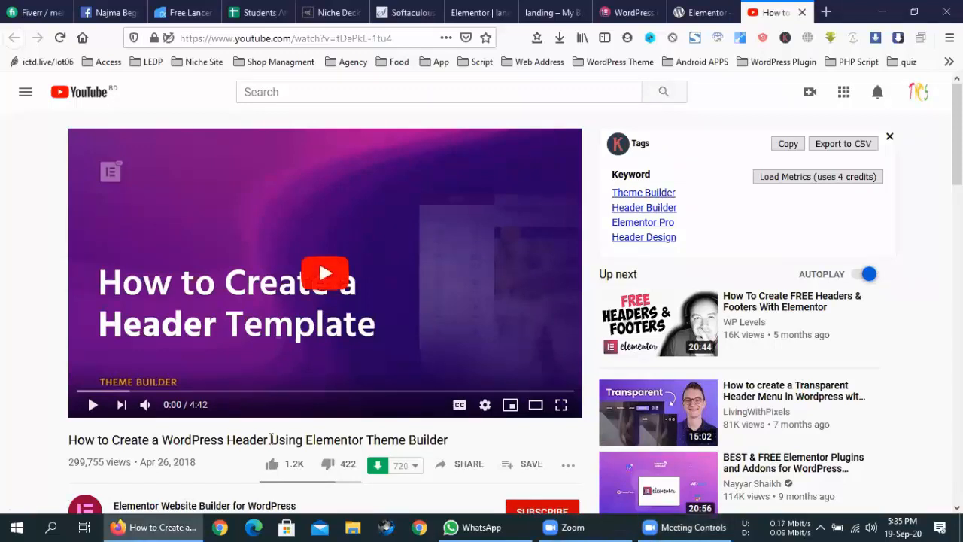
- Play the header tutorial, skim back and forth, pause at 0:37, and go to the plugin page
{"action": "left_click", "coordinate": [355, 297]}
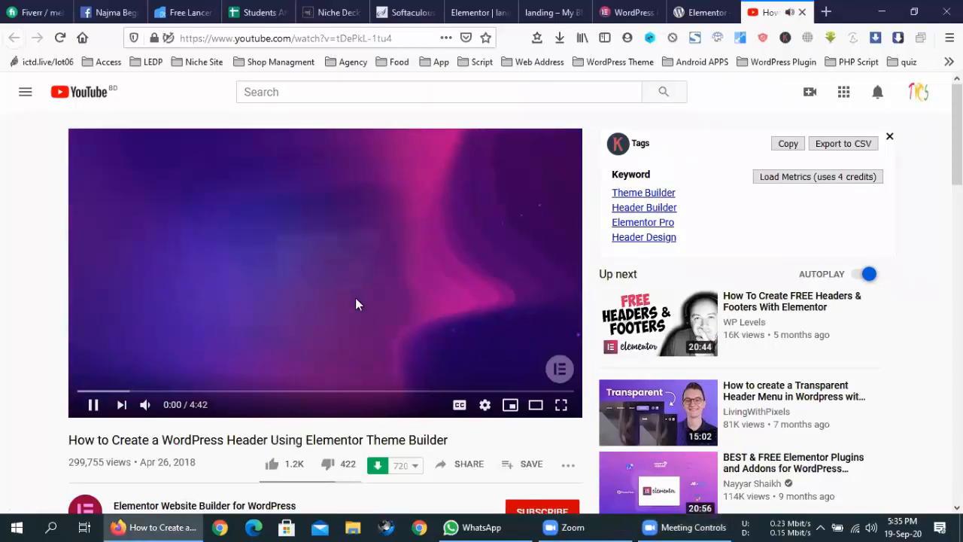
{"action": "key", "text": "Left"}
{"action": "key", "text": "Left"}
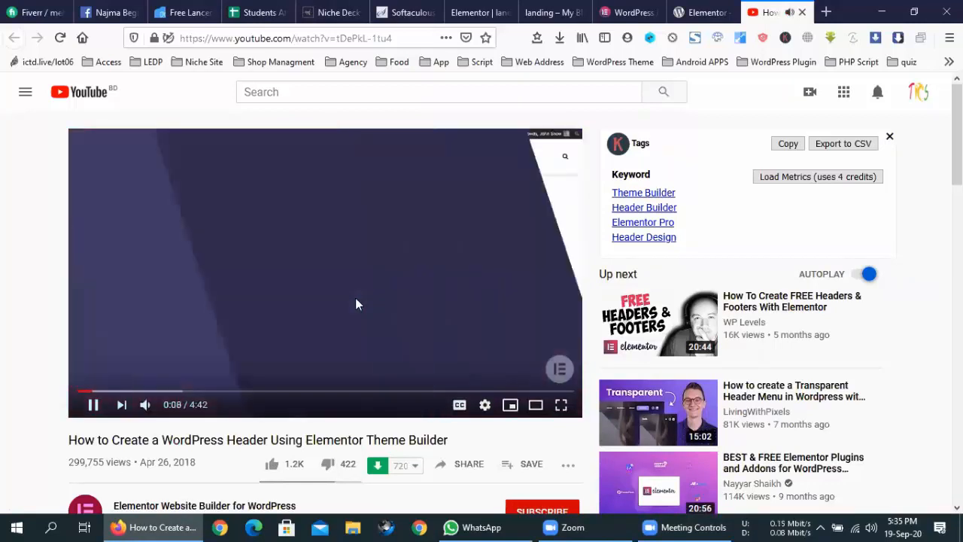
{"action": "key", "text": "Right"}
{"action": "key", "text": "Right"}
{"action": "key", "text": "Right"}
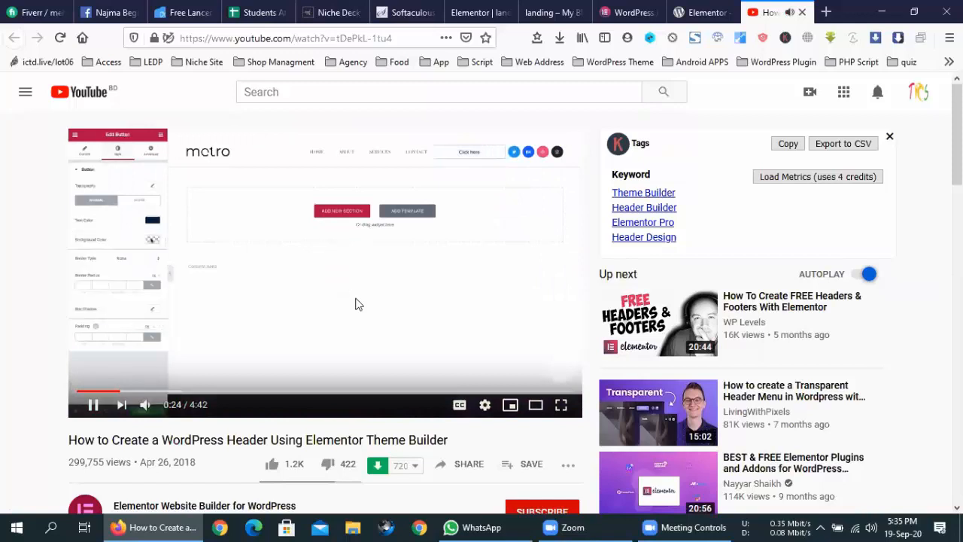
{"action": "key", "text": "Left"}
{"action": "key", "text": "Right"}
{"action": "key", "text": "Right"}
{"action": "key", "text": "Right"}
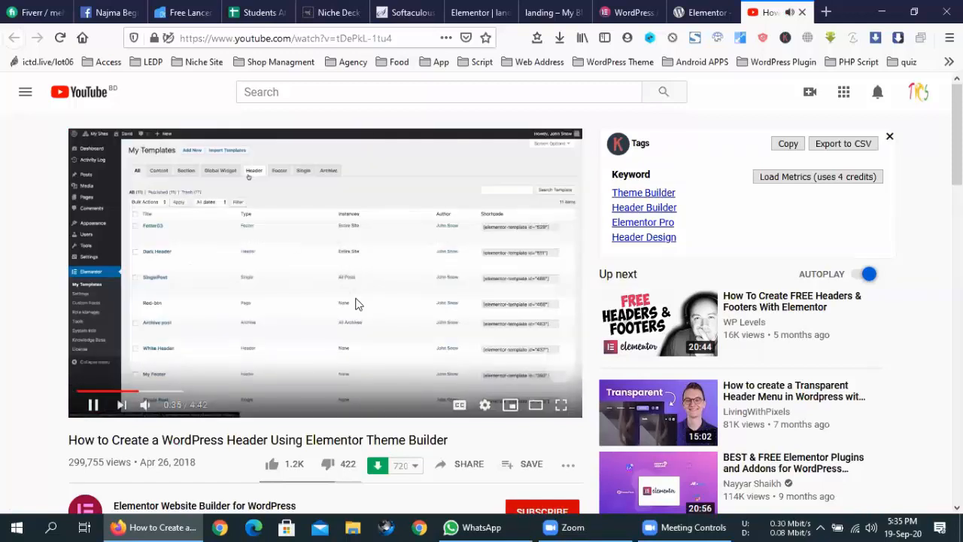
{"action": "key", "text": "Left"}
{"action": "key", "text": "Right"}
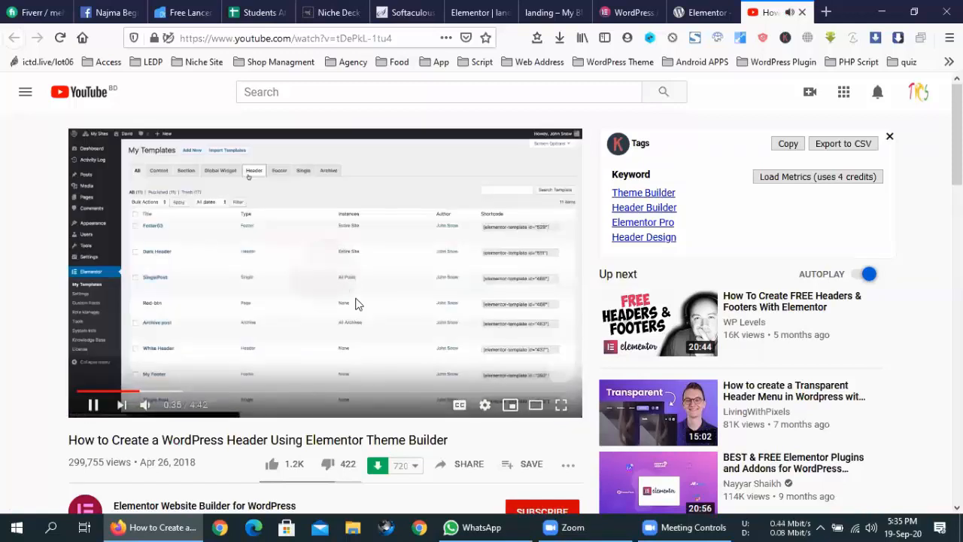
{"action": "left_click", "coordinate": [337, 271]}
{"action": "left_click", "coordinate": [708, 12]}
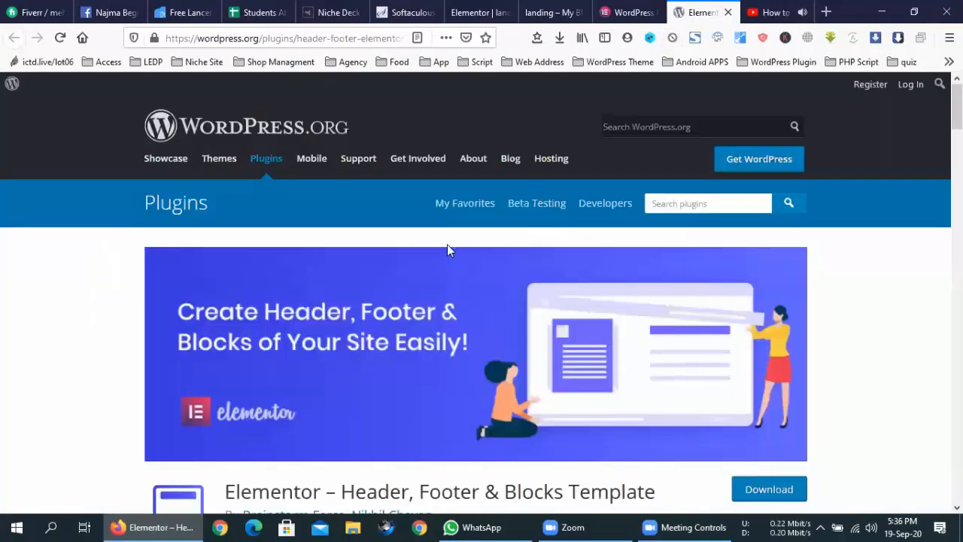
- Open the WordPress admin Dashboard via My Blog in the published landing page's tab
{"action": "left_click", "coordinate": [628, 12]}
{"action": "left_click", "coordinate": [576, 9]}
{"action": "left_click", "coordinate": [469, 10]}
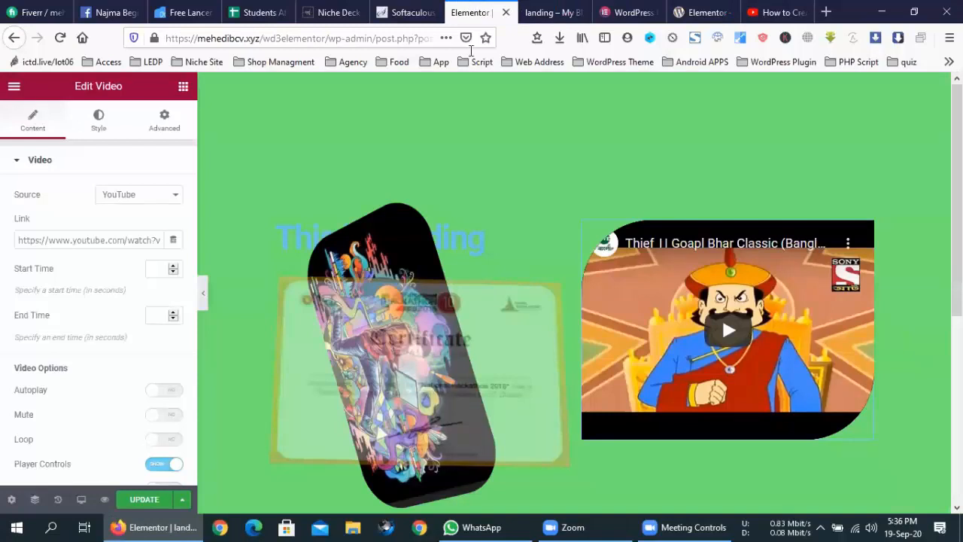
{"action": "left_click", "coordinate": [533, 10]}
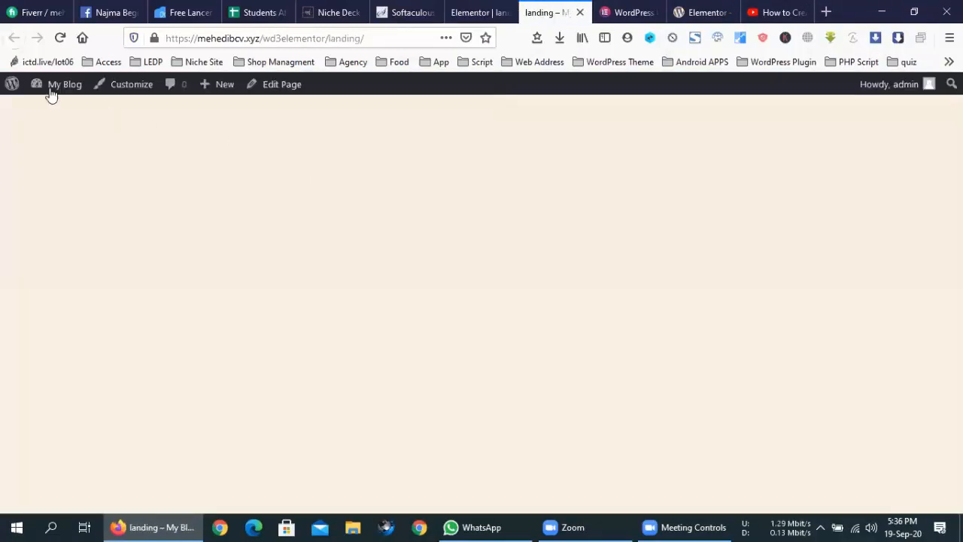
{"action": "mouse_move", "coordinate": [50, 90]}
{"action": "left_click", "coordinate": [54, 113]}
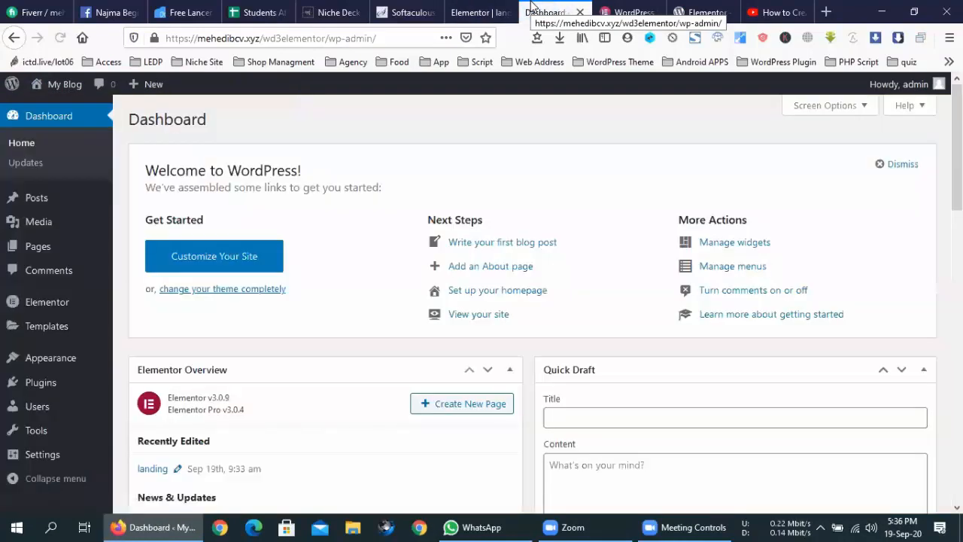
{"action": "mouse_move", "coordinate": [65, 301]}
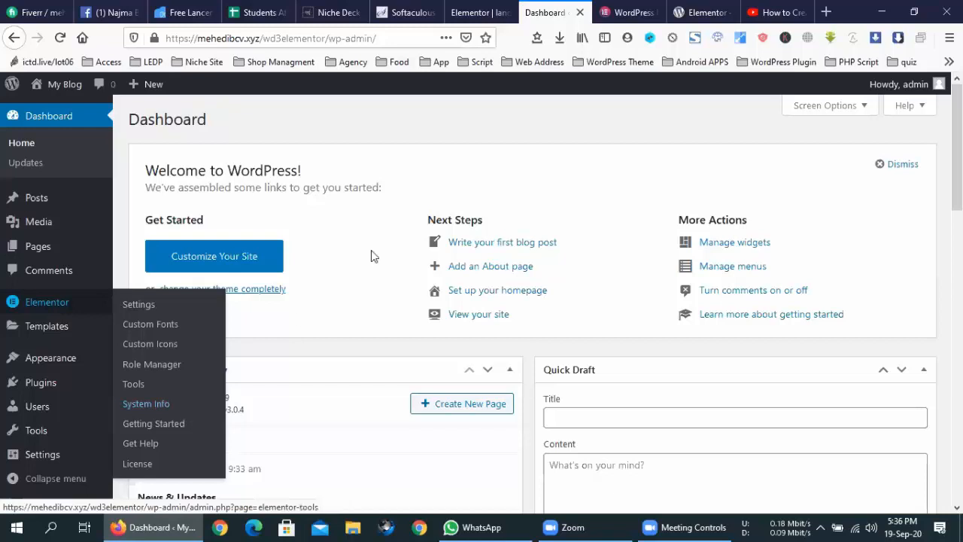
- Cycle through the blog, plugin, tutorial and Dashboard tabs, ending back in the Elementor editor
{"action": "left_click", "coordinate": [653, 13]}
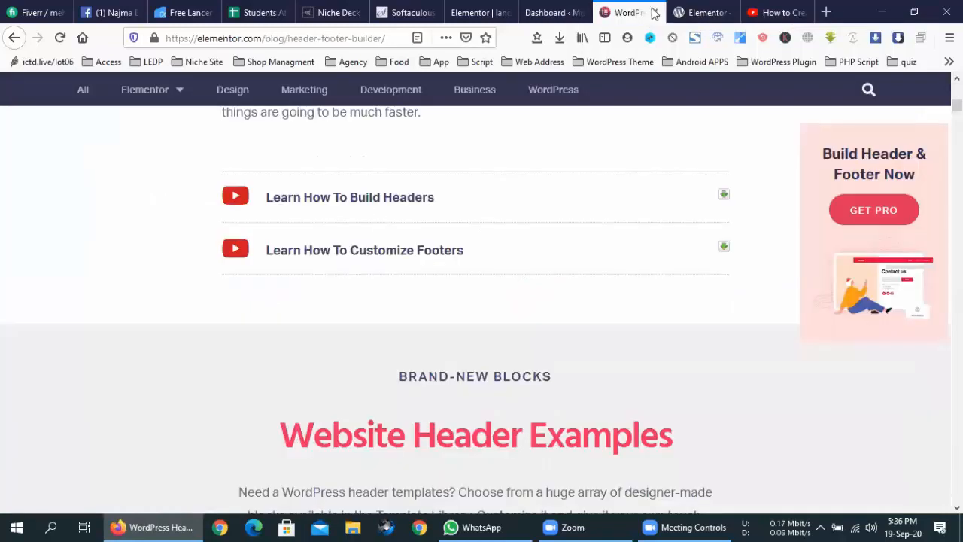
{"action": "left_click", "coordinate": [700, 9]}
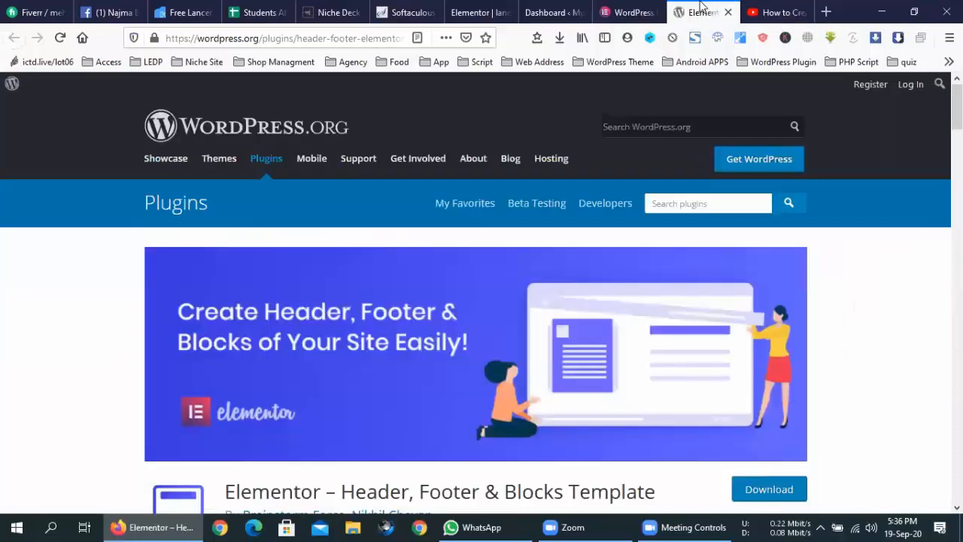
{"action": "left_click", "coordinate": [775, 12]}
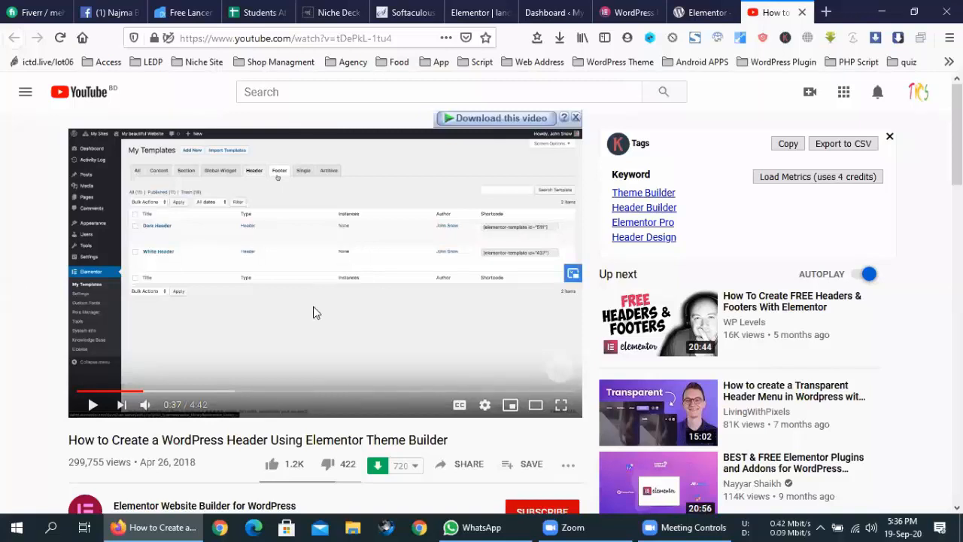
{"action": "left_click", "coordinate": [481, 12]}
{"action": "left_click", "coordinate": [548, 12]}
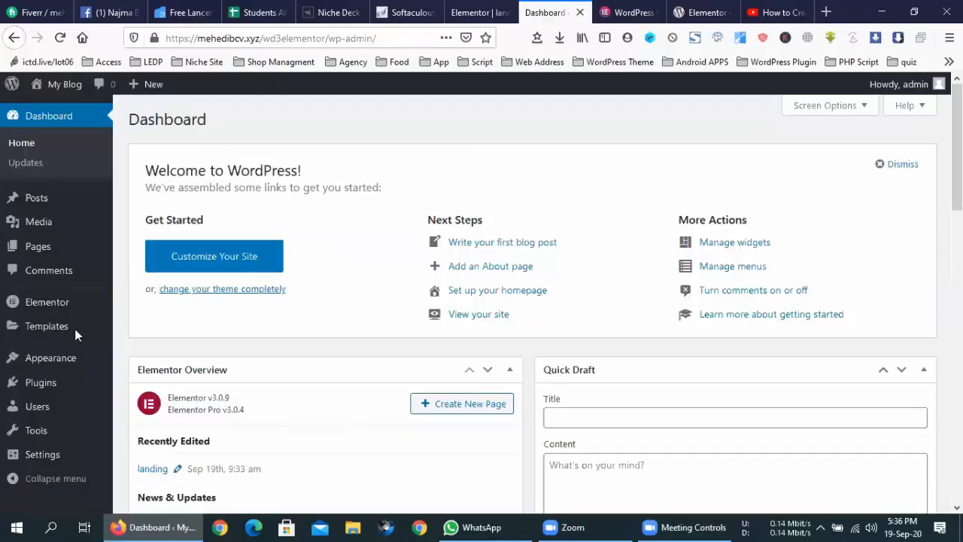
{"action": "mouse_move", "coordinate": [39, 310]}
{"action": "left_click", "coordinate": [607, 9]}
{"action": "left_click", "coordinate": [677, 11]}
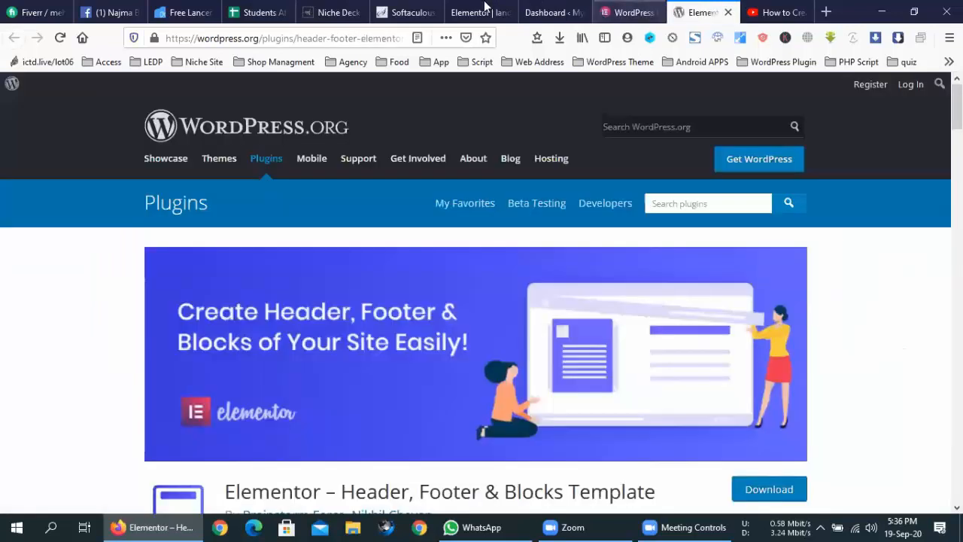
{"action": "left_click", "coordinate": [486, 8]}
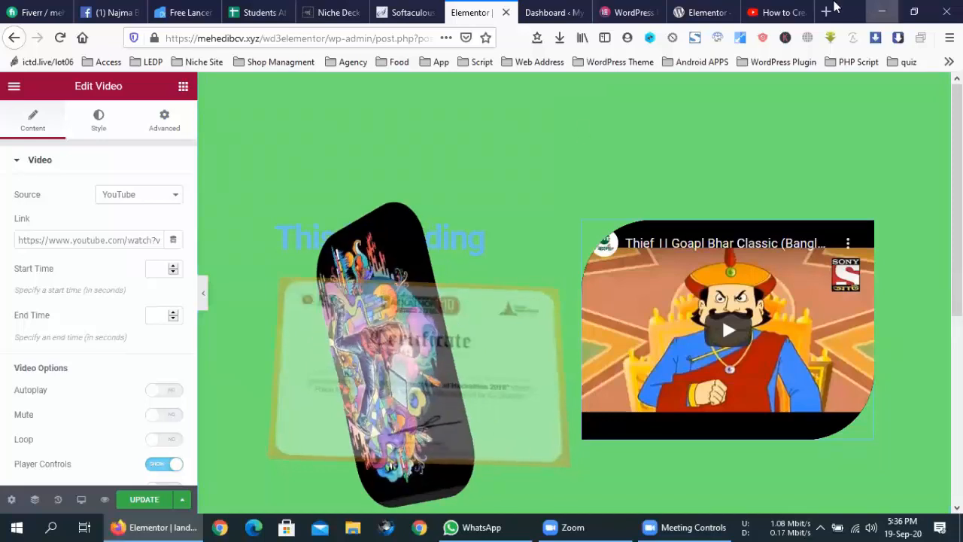
- Close the Dashboard, Elementor blog, WordPress.org plugin and YouTube tutorial tabs
{"action": "left_click", "coordinate": [576, 12]}
{"action": "left_click", "coordinate": [579, 13]}
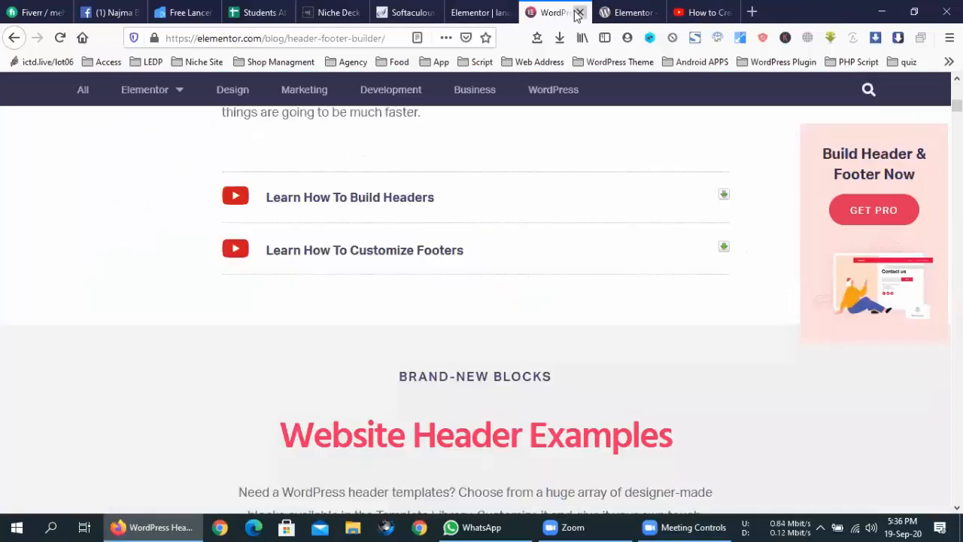
{"action": "left_click", "coordinate": [578, 13]}
{"action": "left_click", "coordinate": [579, 13]}
{"action": "left_click", "coordinate": [578, 13]}
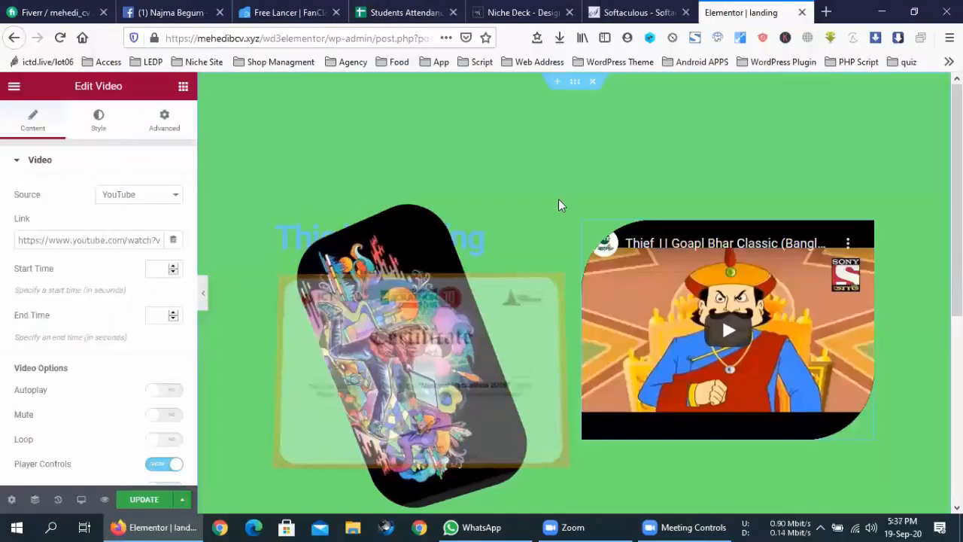
- Check the Softaculous installation page and scroll the landing page canvas in the Elementor editor
{"action": "left_click", "coordinate": [600, 7]}
{"action": "left_click", "coordinate": [760, 10]}
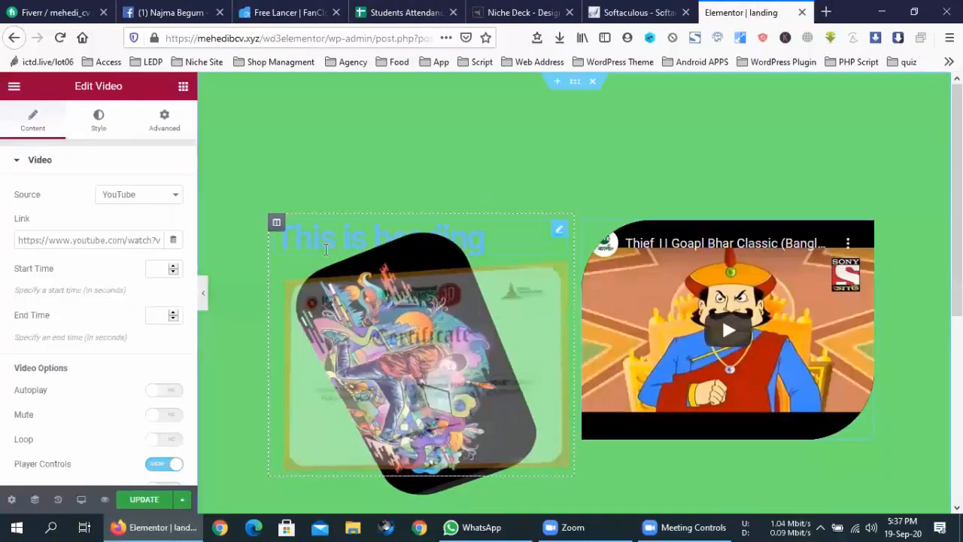
{"action": "scroll", "coordinate": [324, 292], "scroll_direction": "down", "scroll_amount": 4}
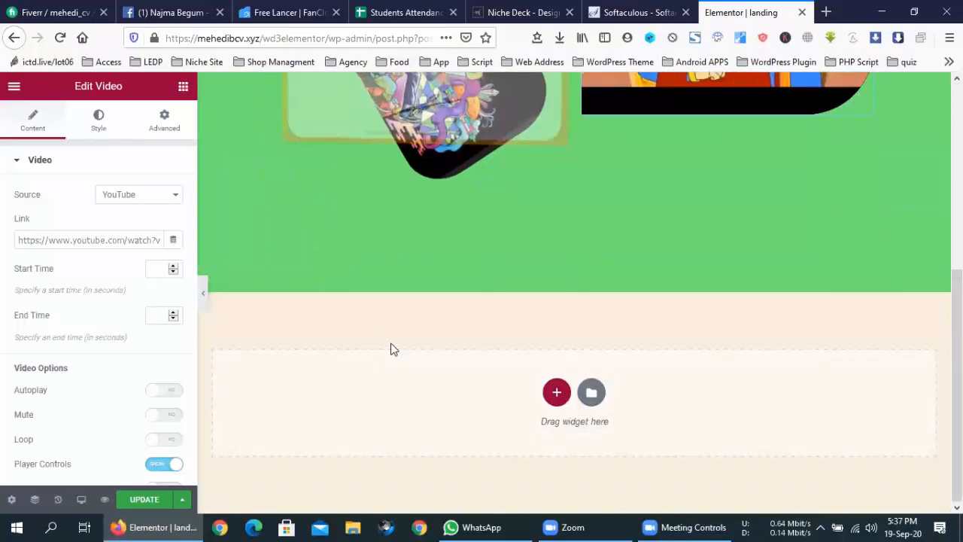
{"action": "scroll", "coordinate": [391, 348], "scroll_direction": "up", "scroll_amount": 4}
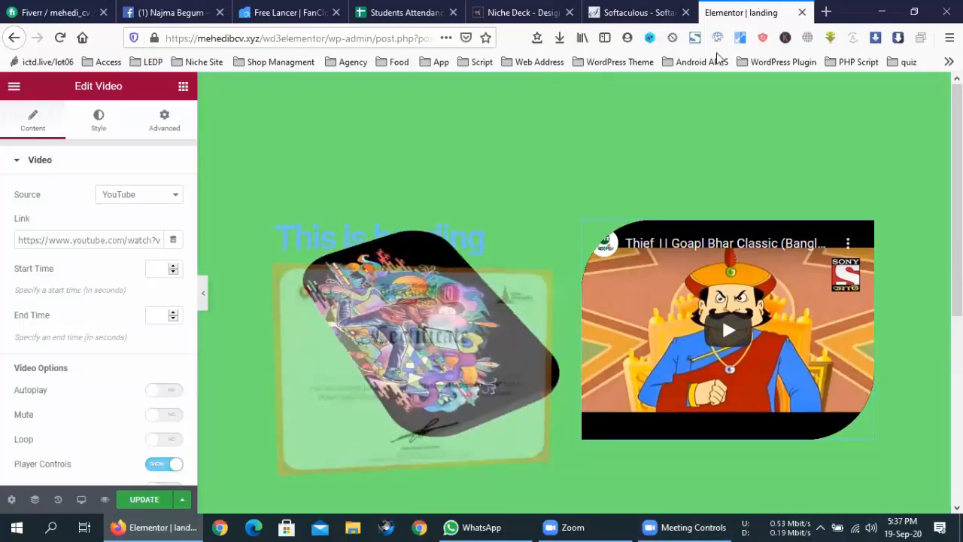
{"action": "scroll", "coordinate": [642, 117], "scroll_direction": "down", "scroll_amount": 2}
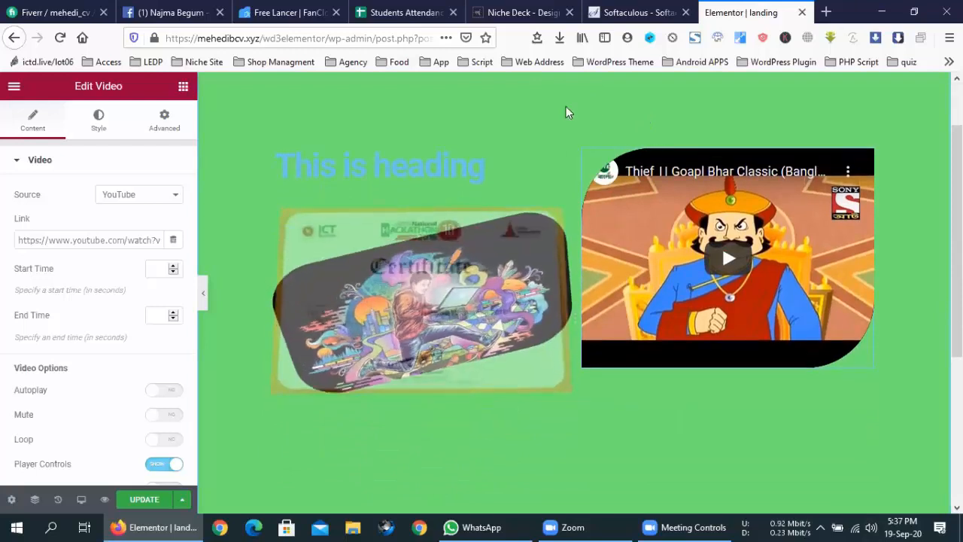
{"action": "scroll", "coordinate": [566, 109], "scroll_direction": "down", "scroll_amount": 5}
{"action": "scroll", "coordinate": [627, 305], "scroll_direction": "down", "scroll_amount": 3}
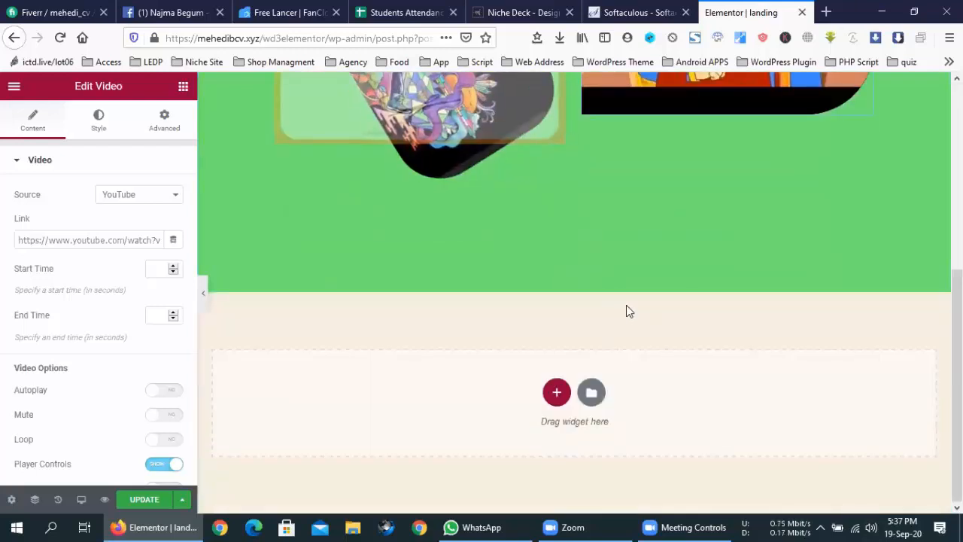
{"action": "scroll", "coordinate": [627, 305], "scroll_direction": "up", "scroll_amount": 9}
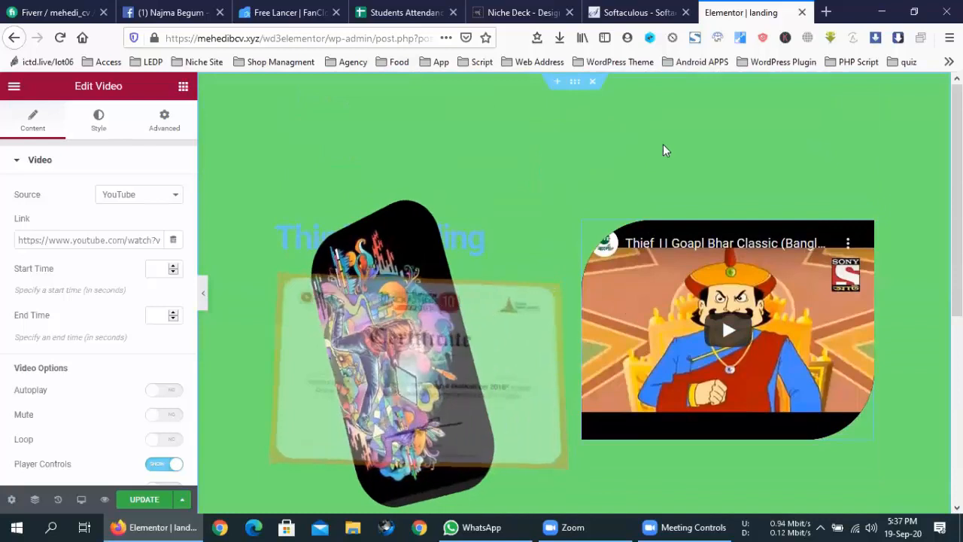
{"action": "left_click", "coordinate": [658, 7]}
{"action": "left_click", "coordinate": [763, 8]}
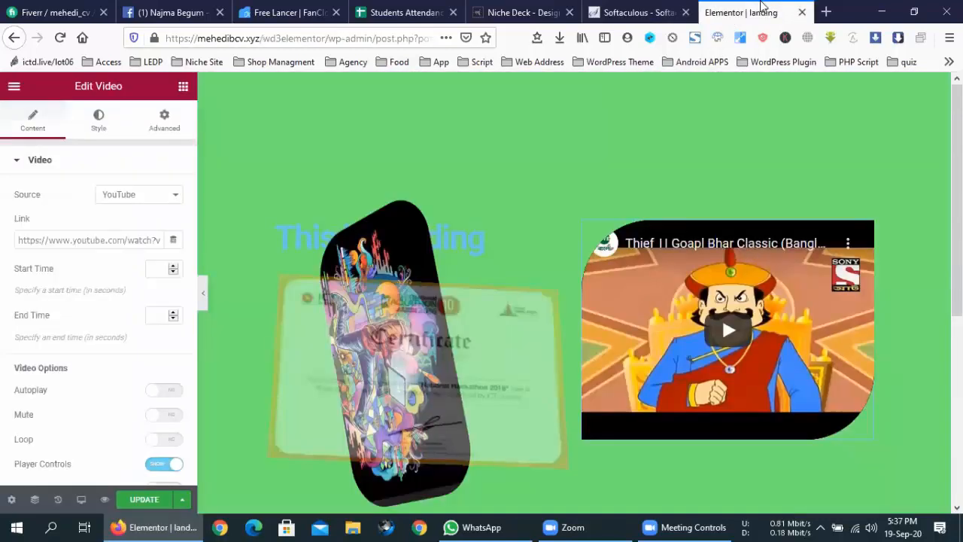